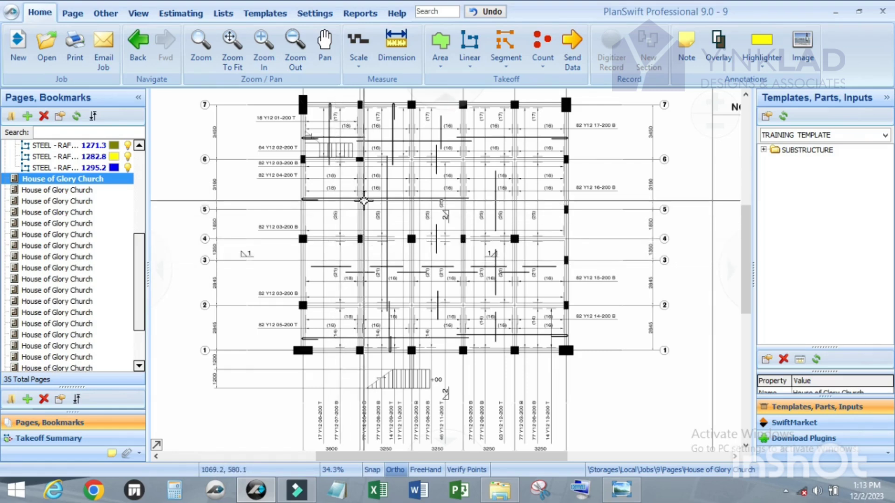
Examine the ground floor slab reinforcement plan and the drawing title and scale in its title block.
scroll(360, 191, down, 2)
scroll(640, 421, up, 5)
scroll(639, 421, up, 2)
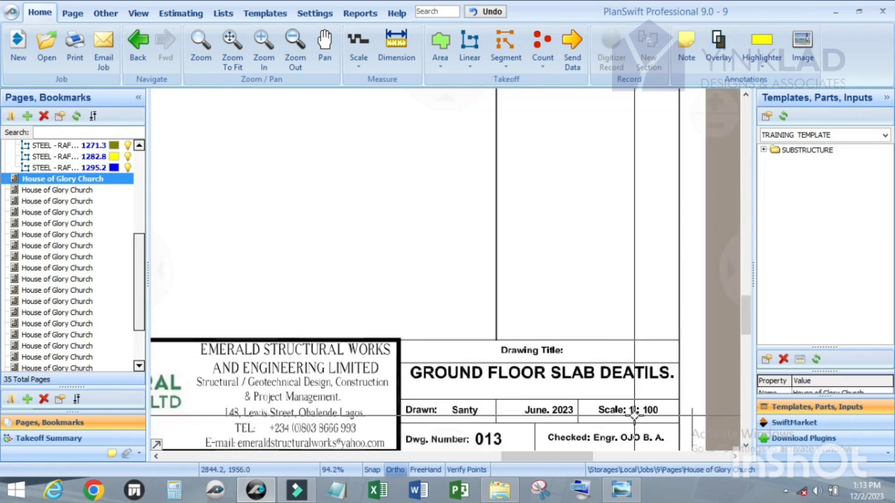
scroll(642, 389, up, 5)
scroll(642, 389, down, 3)
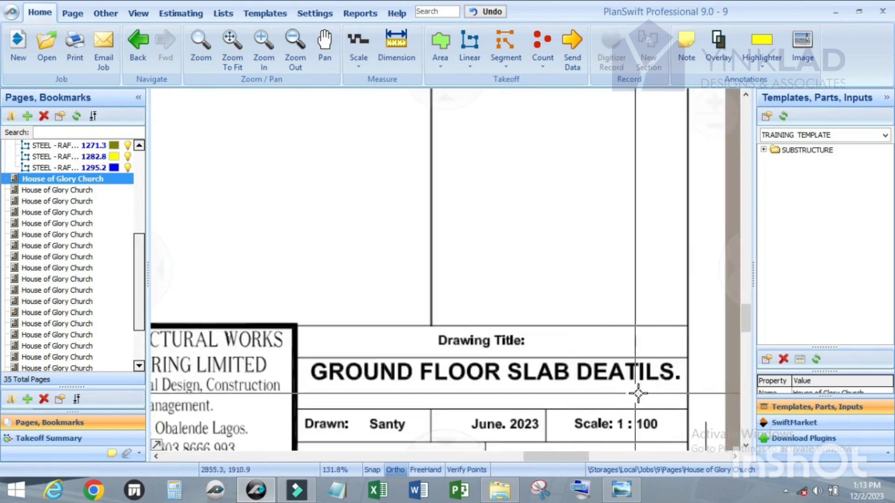
scroll(570, 393, down, 5)
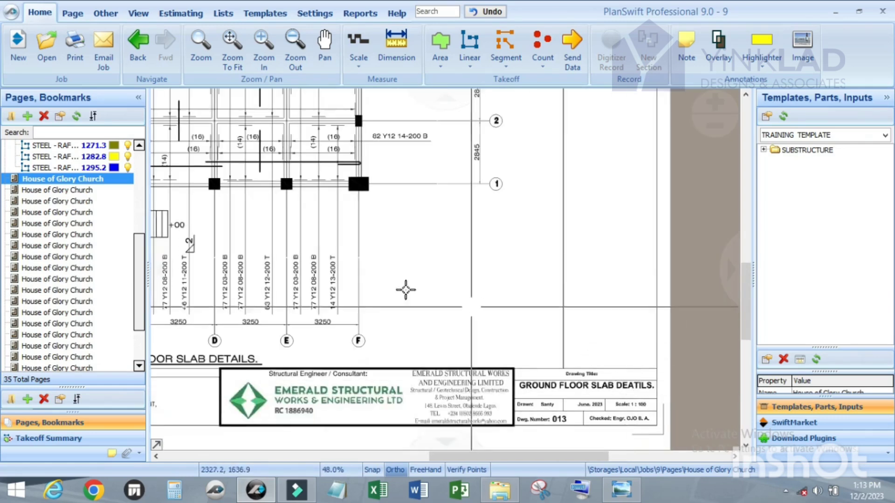
Open the slab sections page that follows the ground floor slab plan and examine the top and bottom reinforcement in Section 1-1.
click(63, 191)
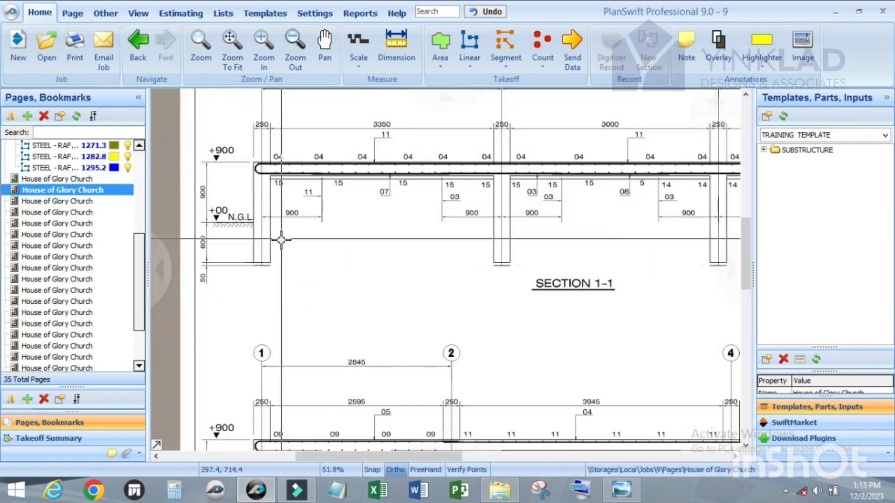
scroll(354, 228, up, 2)
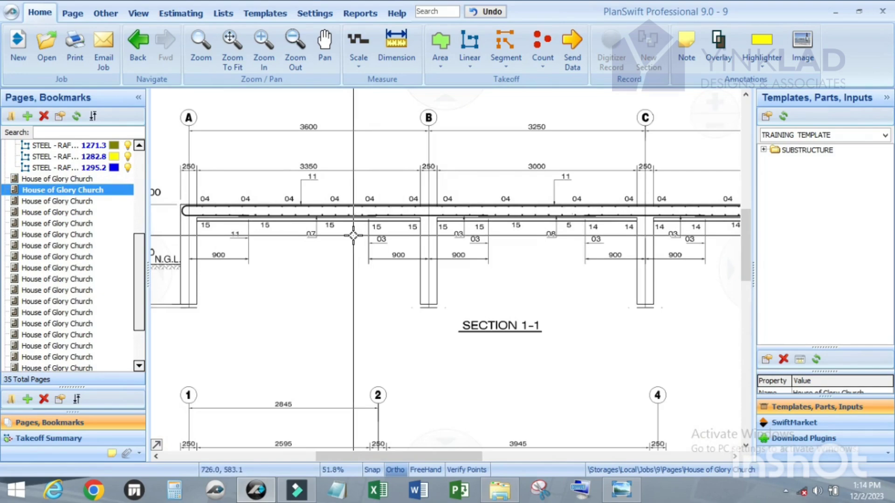
scroll(357, 233, down, 1)
scroll(366, 219, up, 1)
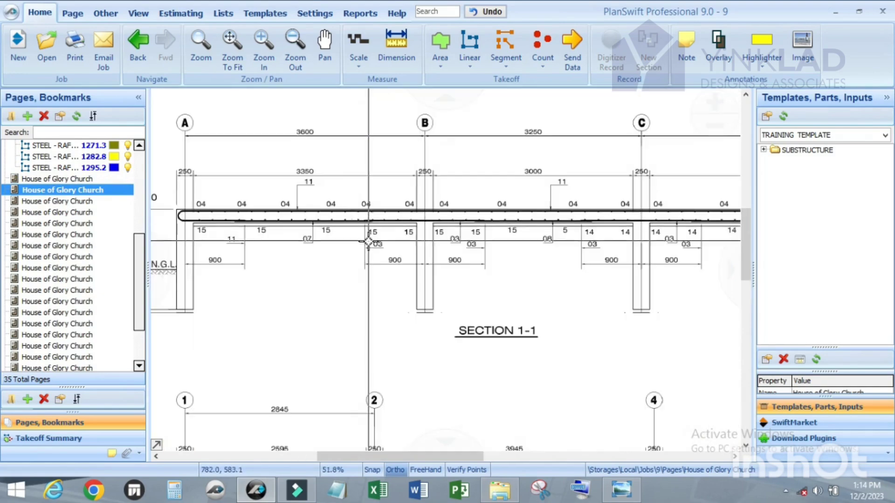
scroll(368, 239, down, 1)
scroll(324, 207, up, 1)
scroll(316, 217, up, 1)
scroll(315, 234, down, 1)
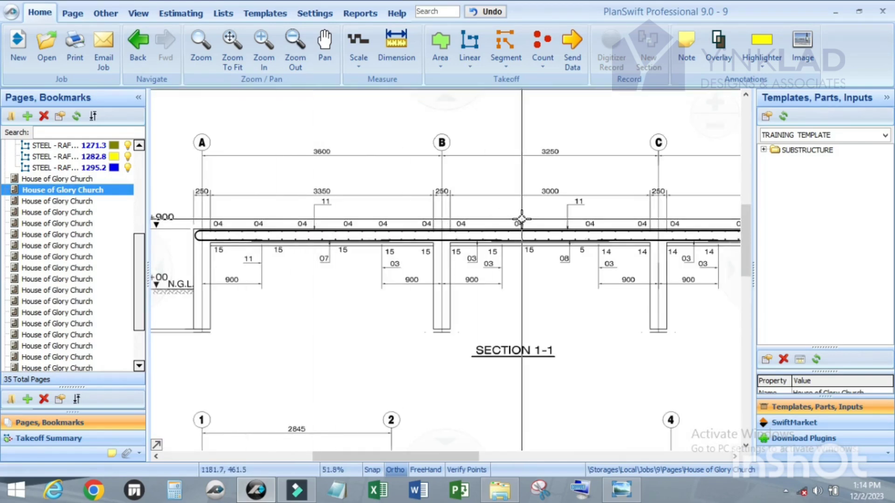
scroll(519, 215, down, 1)
scroll(690, 222, up, 1)
scroll(690, 223, up, 1)
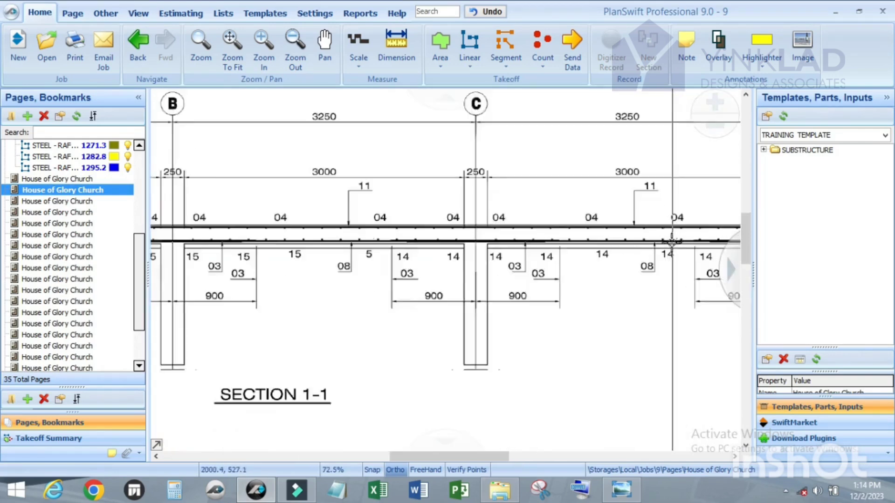
scroll(643, 233, up, 1)
scroll(620, 214, down, 2)
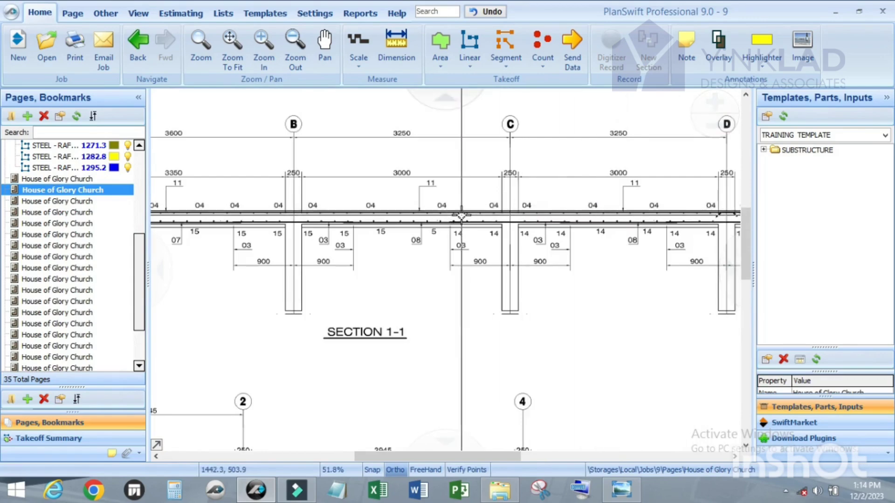
scroll(461, 214, up, 2)
scroll(494, 198, down, 2)
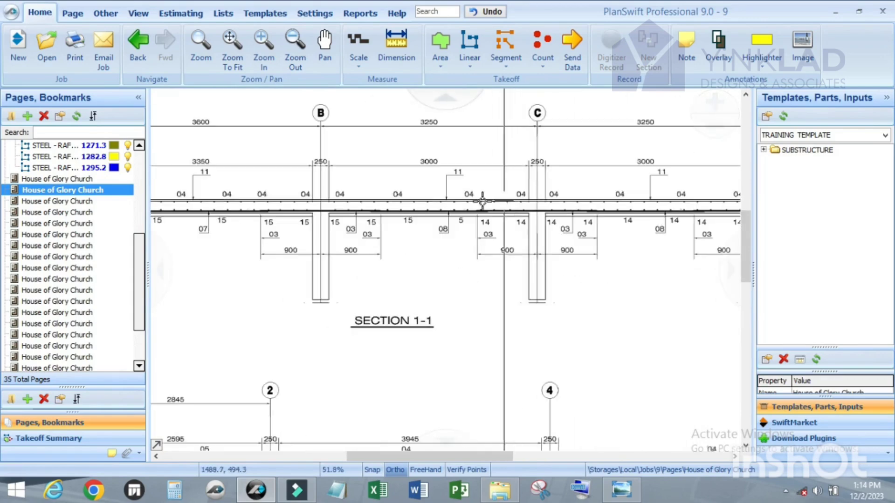
scroll(373, 194, up, 2)
scroll(466, 214, down, 3)
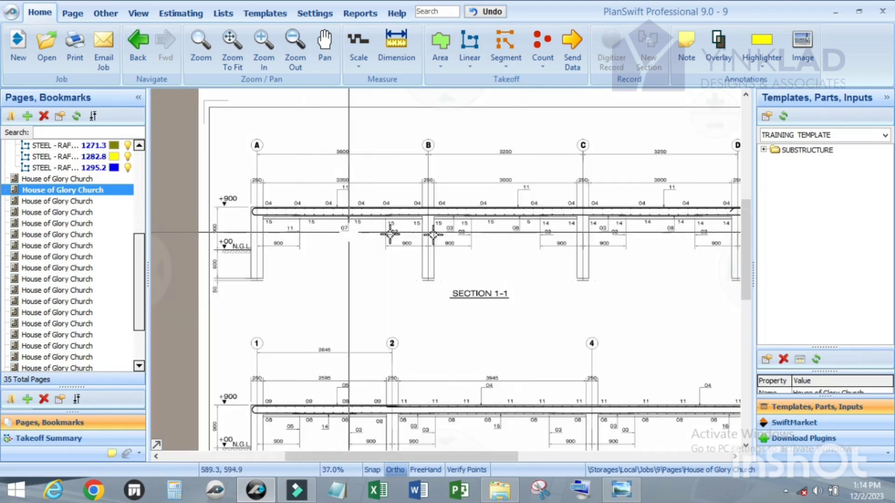
scroll(494, 231, up, 2)
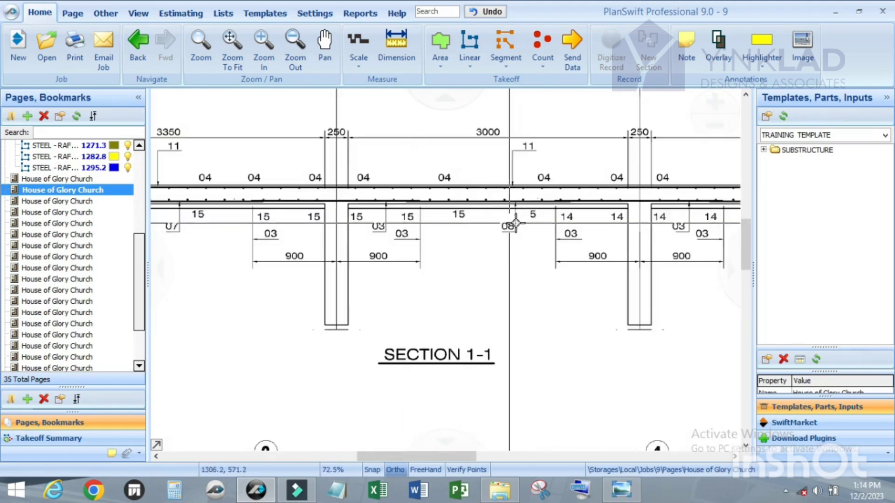
Examine the slab reinforcement and bar laps over the support at grid line 2 in Section 2-2.
scroll(512, 229, down, 2)
scroll(383, 403, up, 3)
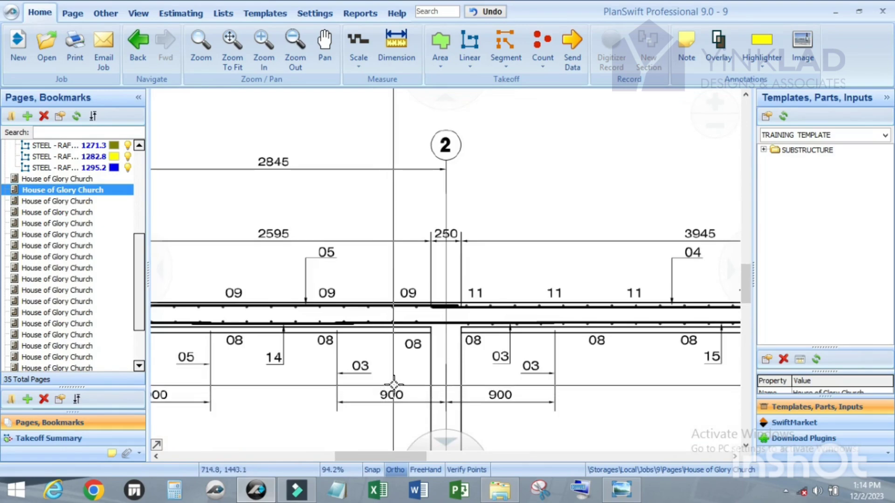
scroll(440, 312, up, 2)
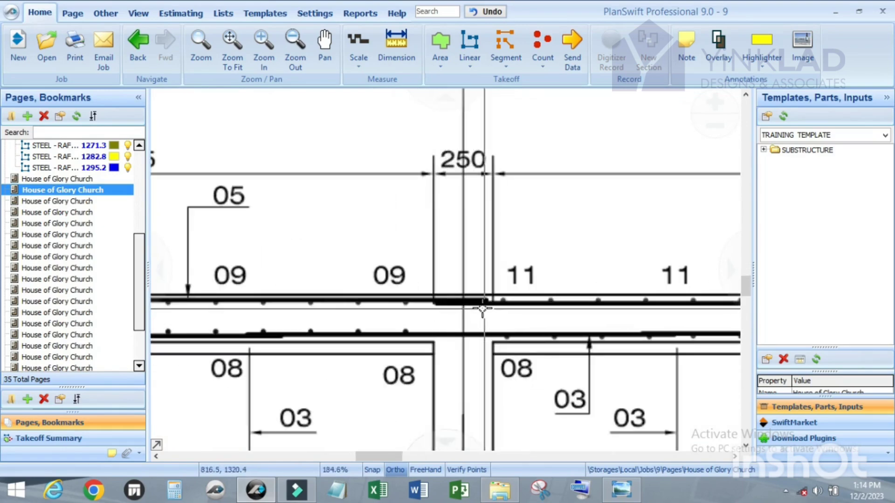
scroll(473, 287, down, 4)
scroll(471, 287, up, 3)
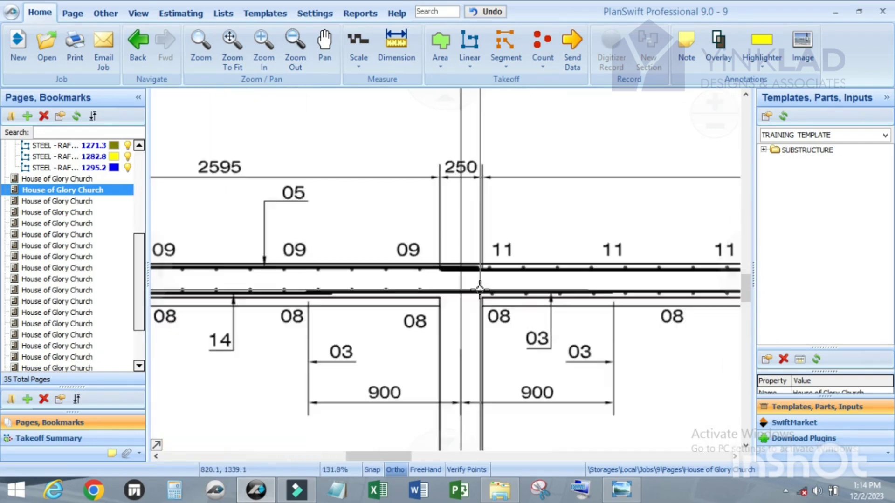
scroll(469, 269, down, 3)
scroll(468, 270, up, 3)
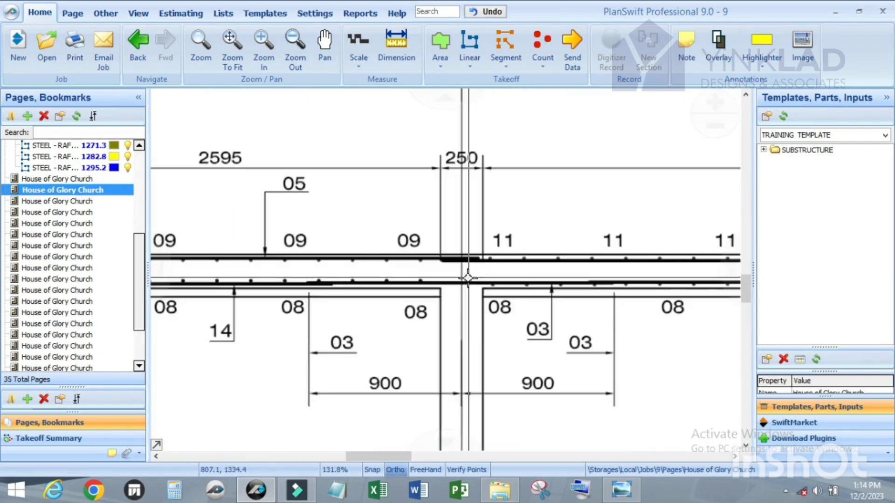
scroll(475, 261, down, 3)
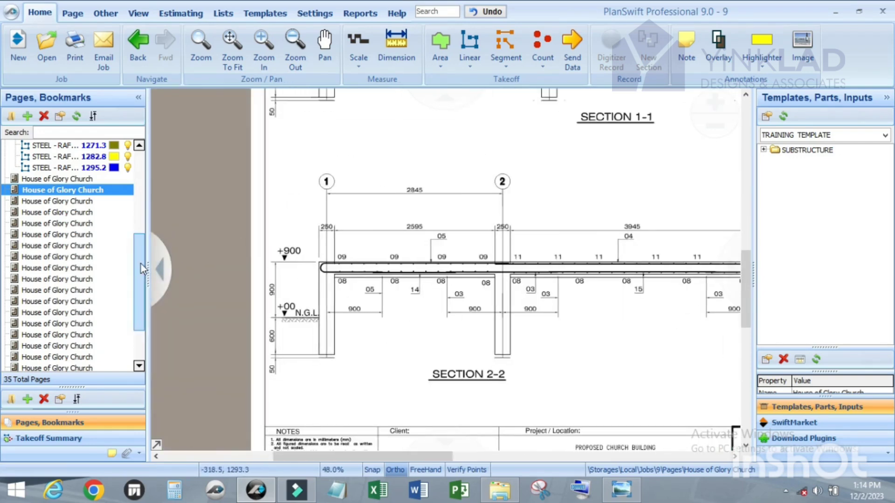
Open the site photo IMG-20231202-WA0001 from the PLANSWIFT PHOTO folder and examine the slab's reinforcement mesh.
scroll(141, 264, down, 3)
click(64, 335)
click(64, 334)
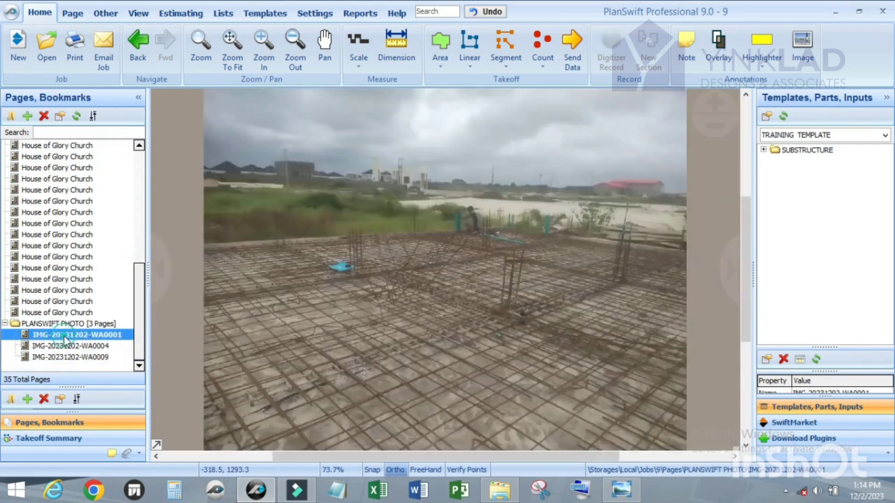
scroll(437, 364, up, 3)
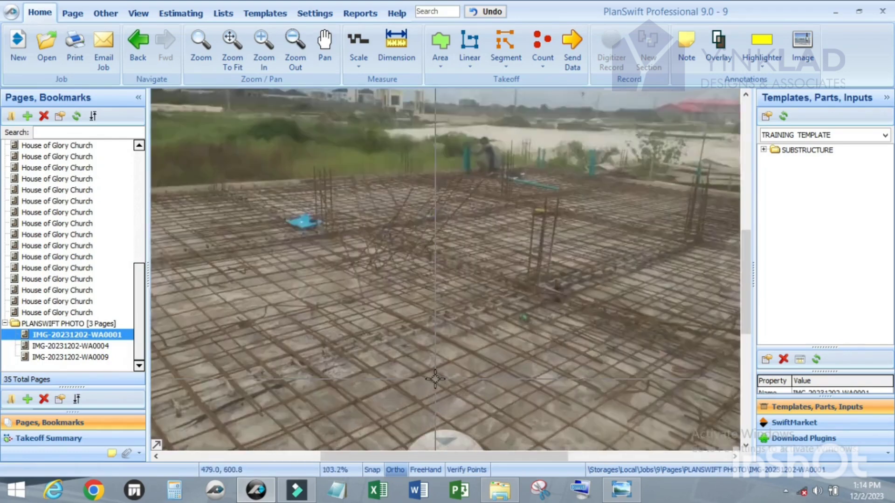
scroll(441, 329, down, 3)
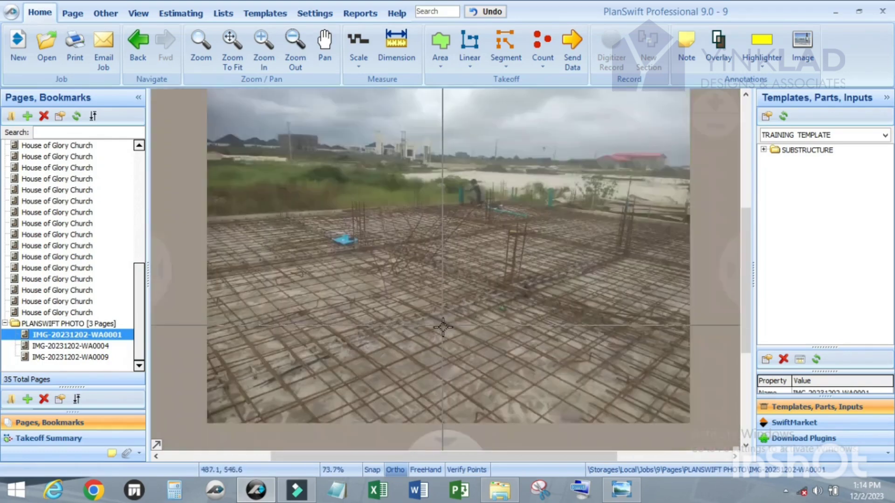
scroll(410, 320, up, 4)
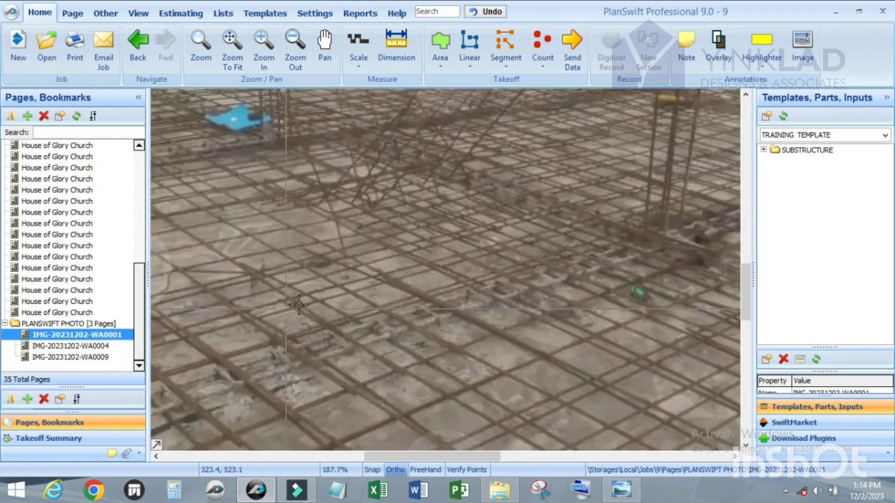
scroll(354, 294, down, 4)
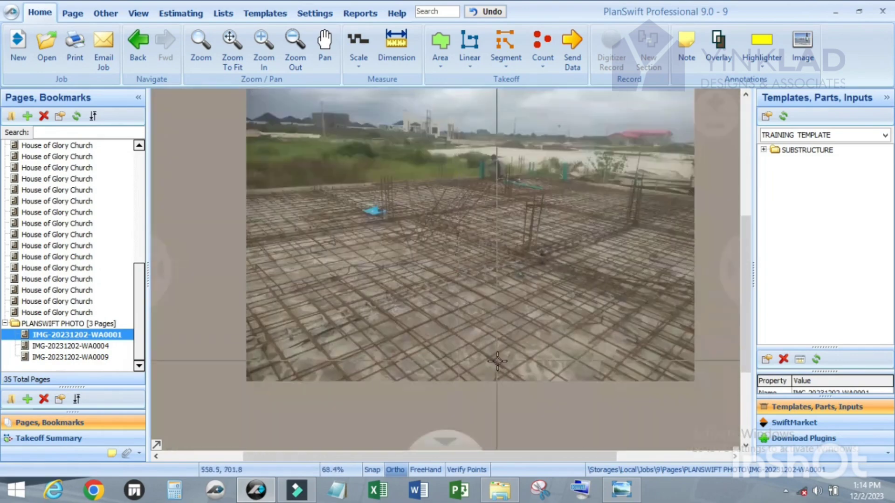
Examine the bar layers and bar ends in the foreground mesh of the site photo.
scroll(493, 362, up, 1)
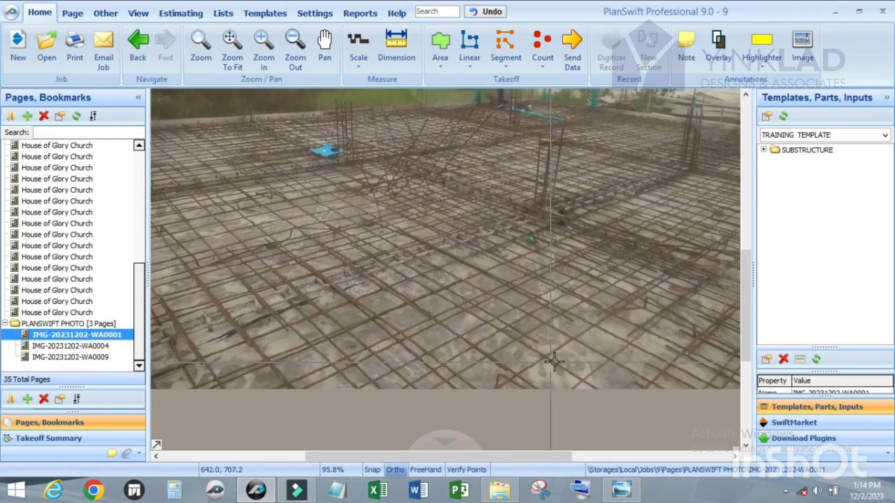
scroll(554, 362, up, 3)
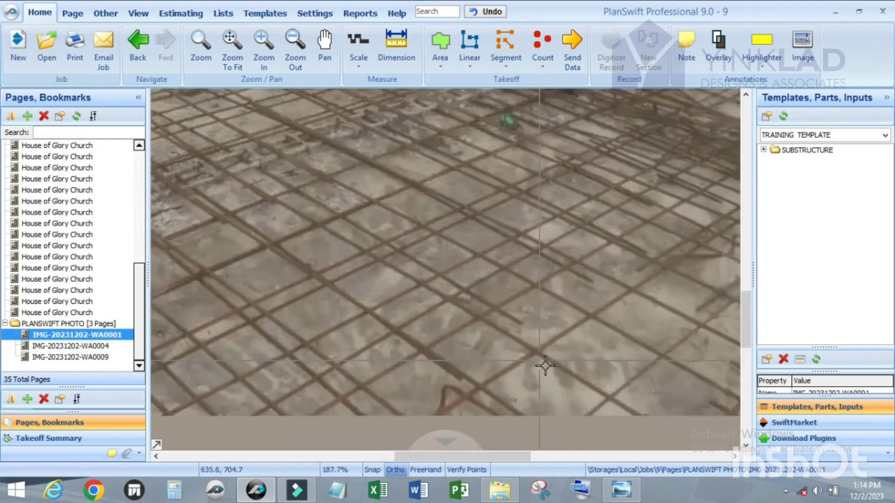
scroll(515, 342, down, 4)
scroll(554, 326, up, 2)
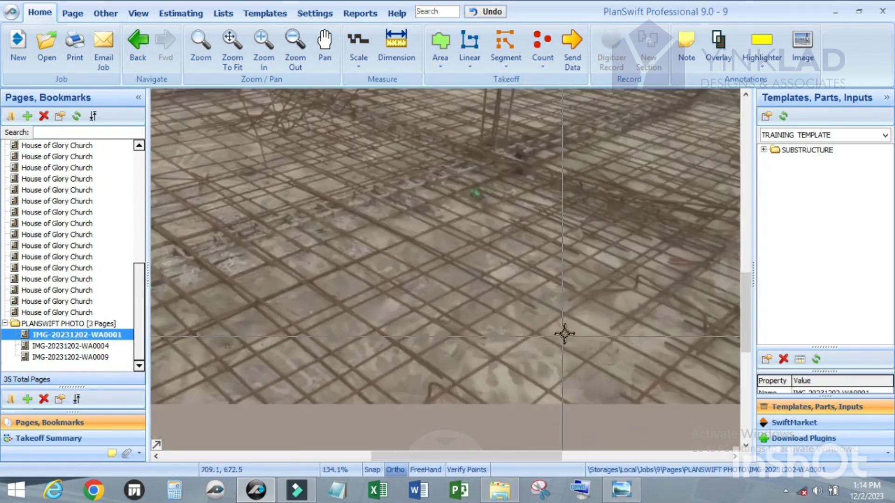
scroll(556, 322, down, 2)
scroll(568, 298, up, 3)
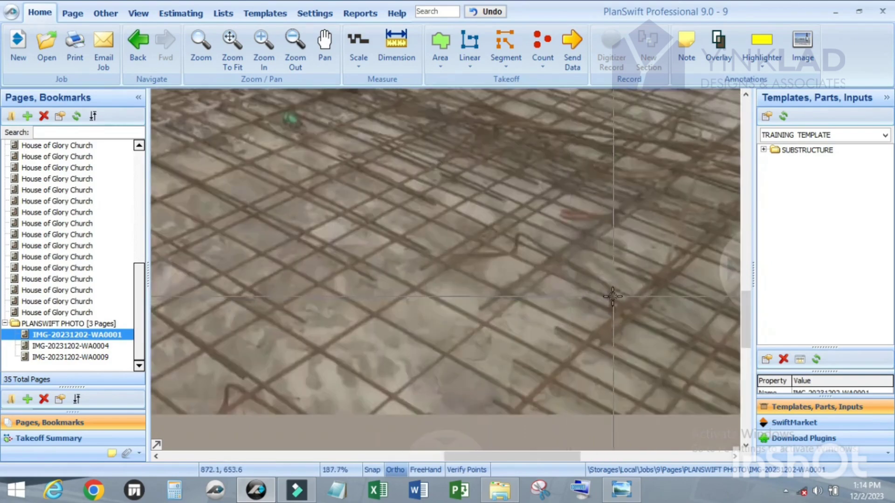
scroll(634, 304, down, 1)
scroll(629, 302, up, 2)
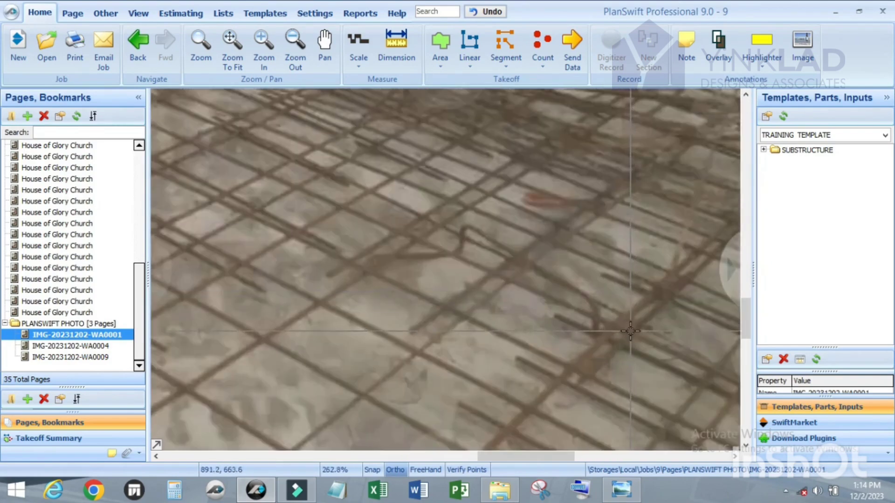
scroll(621, 332, down, 2)
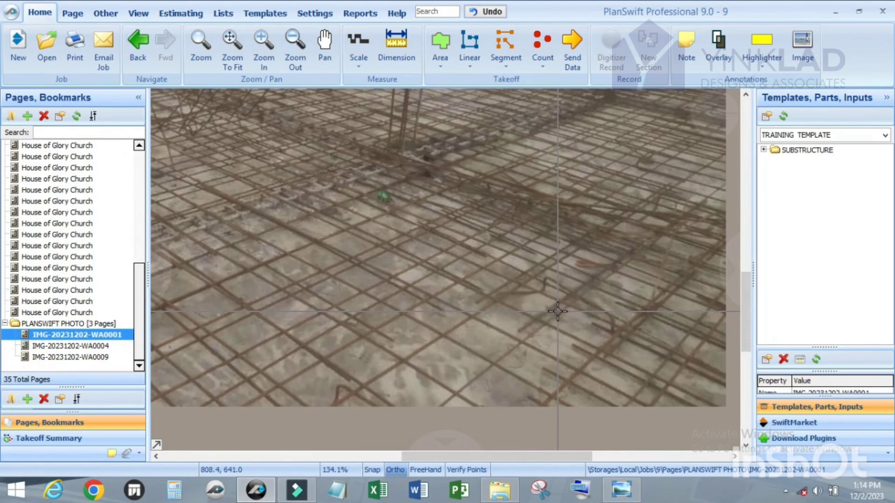
scroll(557, 310, down, 2)
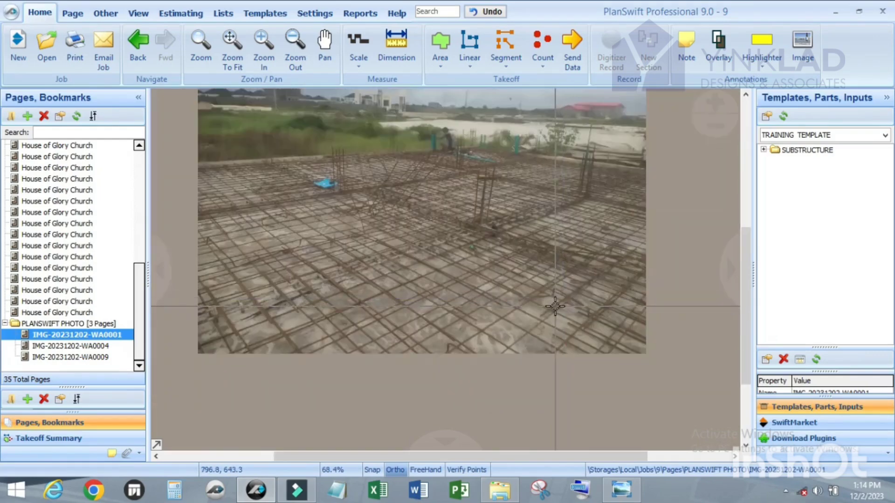
scroll(540, 277, up, 2)
scroll(541, 279, down, 2)
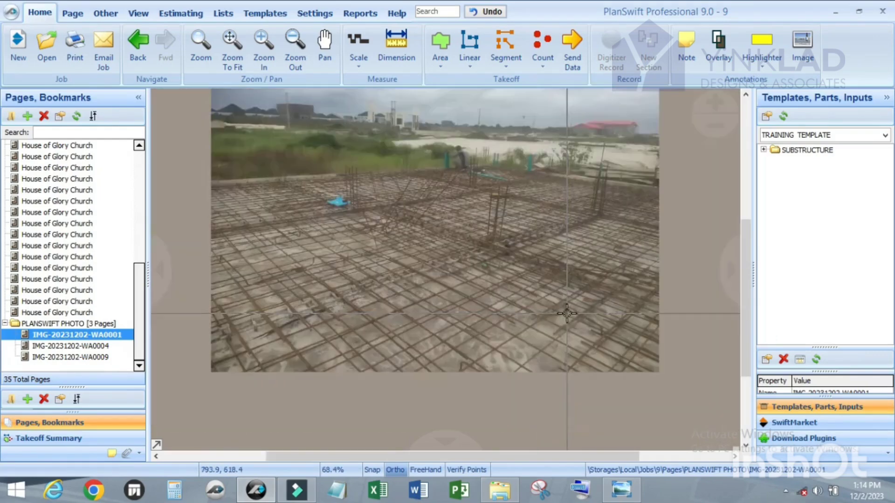
Examine the column starter bars and the pipe lying on the mesh in the background of the site photo.
scroll(529, 289, up, 1)
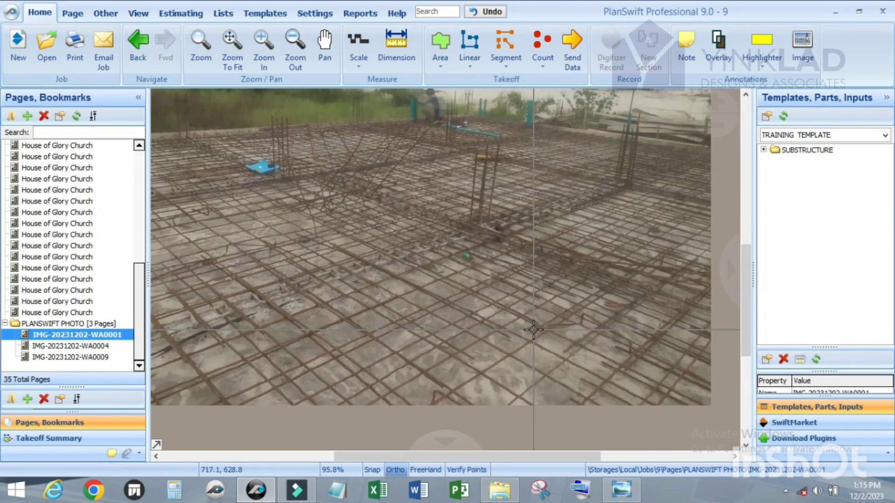
scroll(533, 329, down, 2)
scroll(445, 222, up, 10)
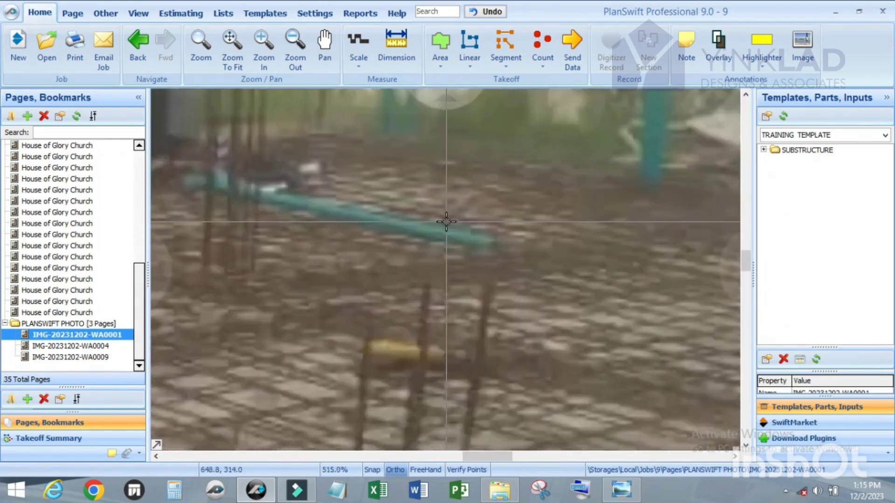
scroll(445, 228, down, 2)
scroll(505, 236, down, 4)
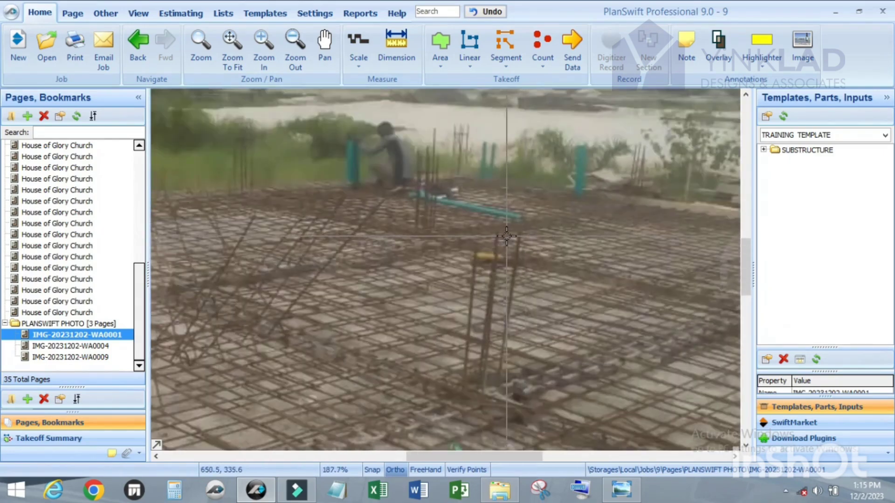
scroll(503, 238, down, 4)
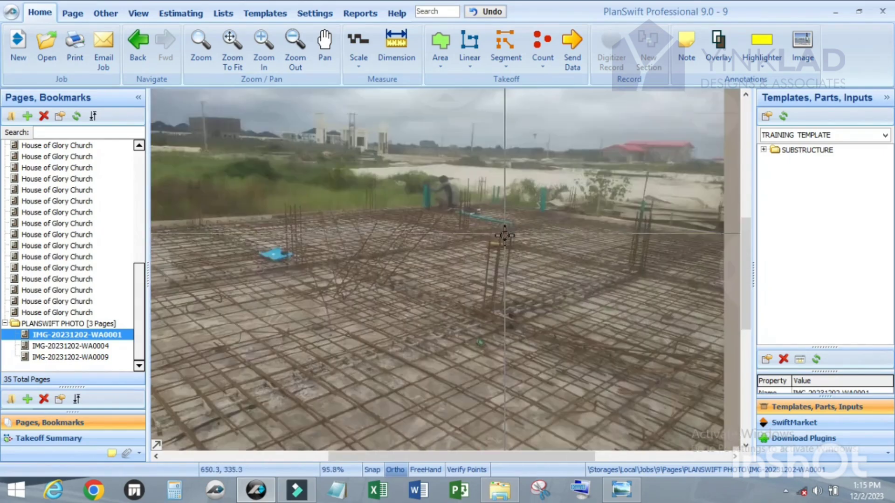
scroll(473, 275, up, 2)
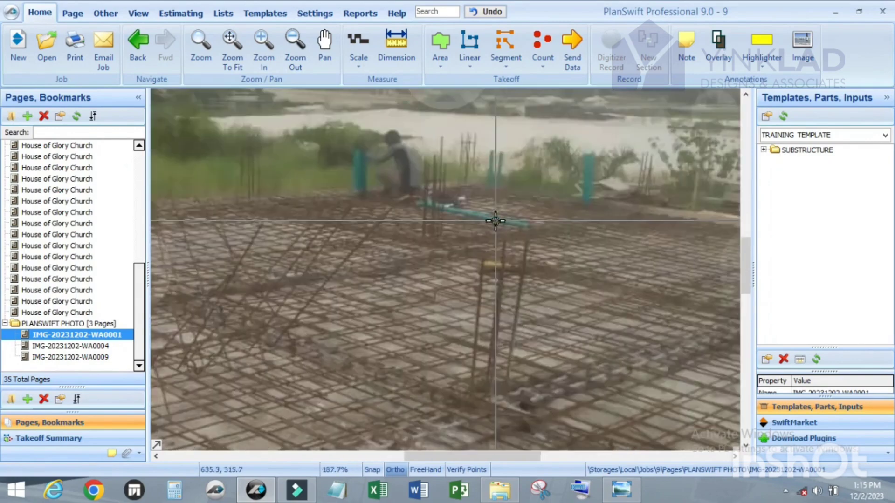
Examine the overall slab mesh in the site photo and the bar ends near its left foreground.
scroll(480, 298, down, 2)
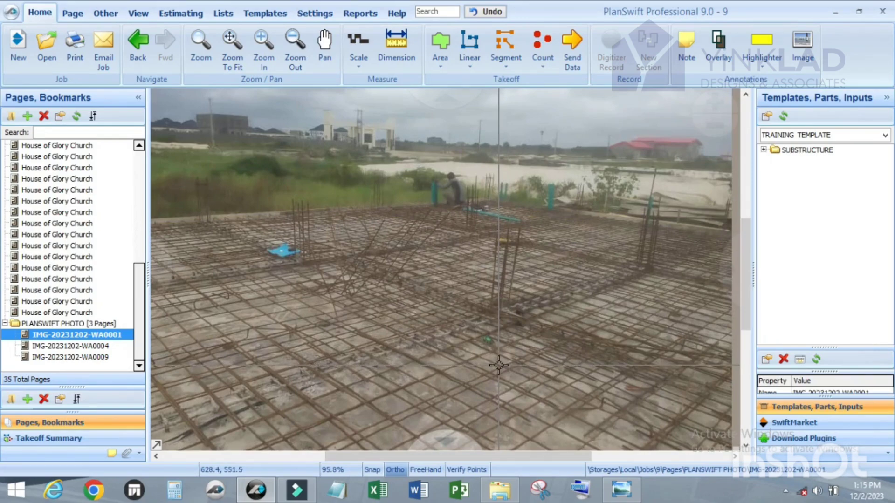
scroll(496, 364, down, 2)
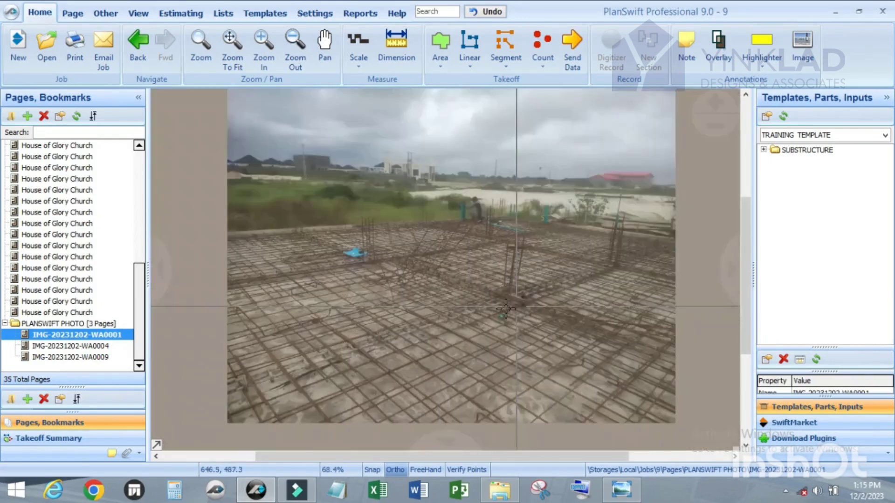
scroll(373, 347, up, 10)
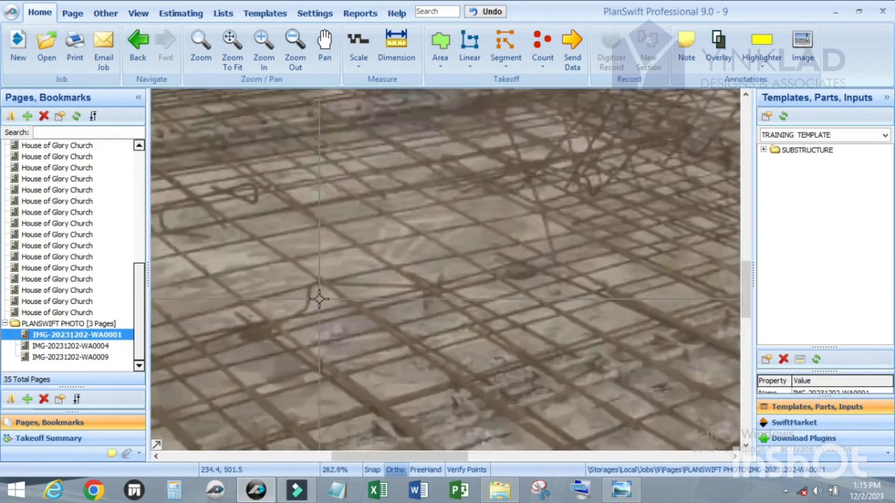
scroll(295, 320, down, 6)
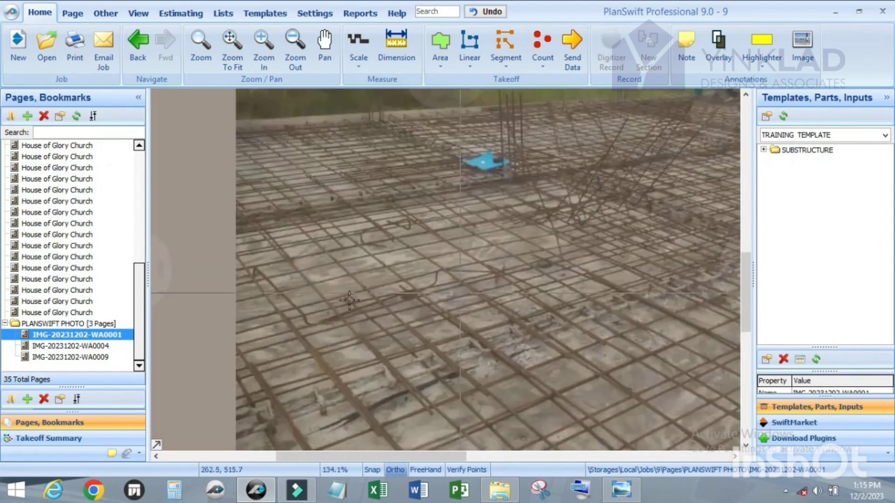
Open the site photo IMG-20231202-WA0004 and examine the mesh over the beam beside the green pipes.
click(70, 347)
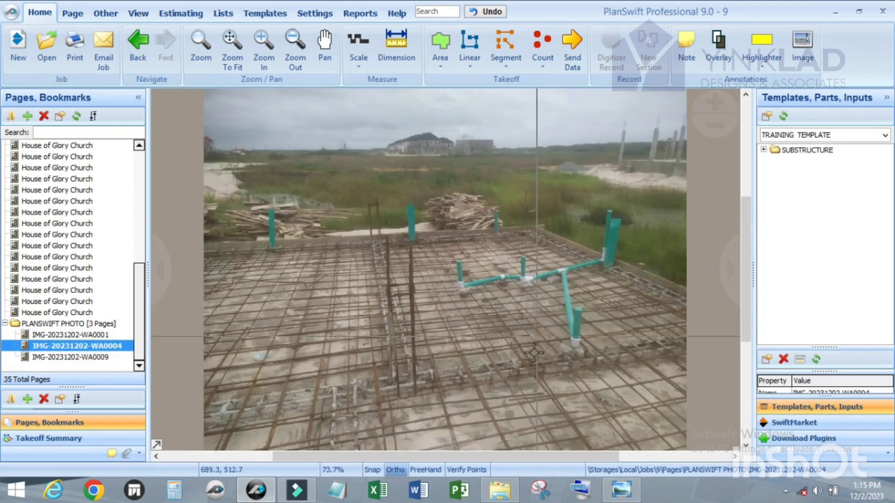
scroll(533, 393, up, 6)
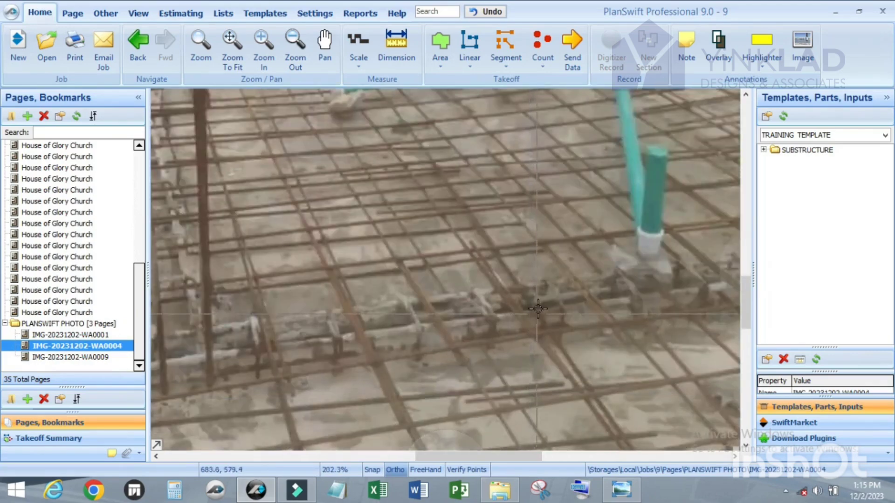
scroll(535, 326, down, 6)
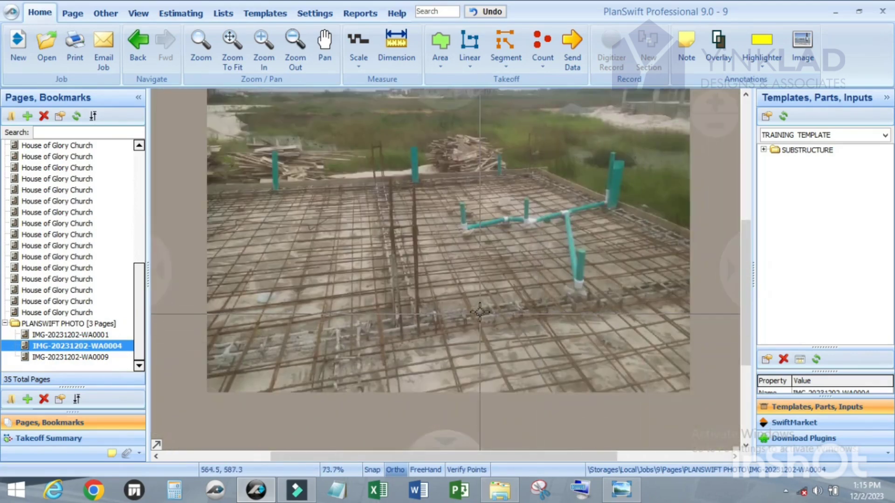
Examine the slab bars crossing the beam intersection near the column starter bars in the site photo.
scroll(508, 303, up, 4)
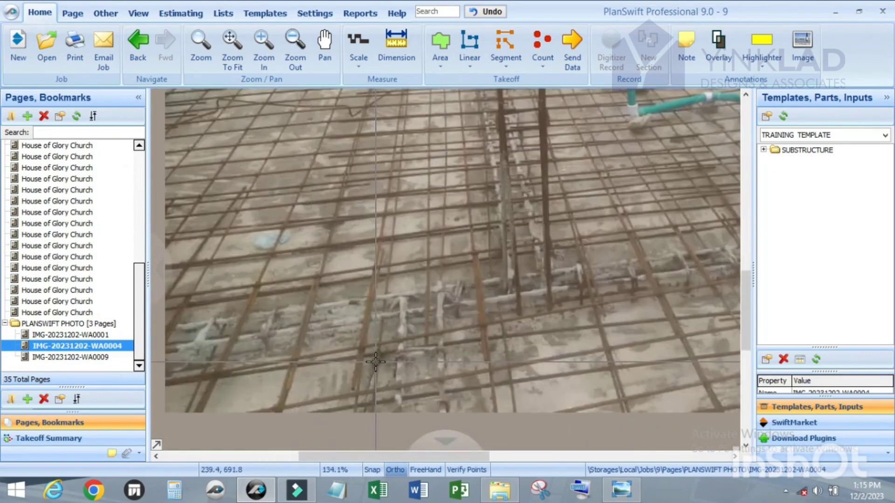
scroll(376, 361, up, 2)
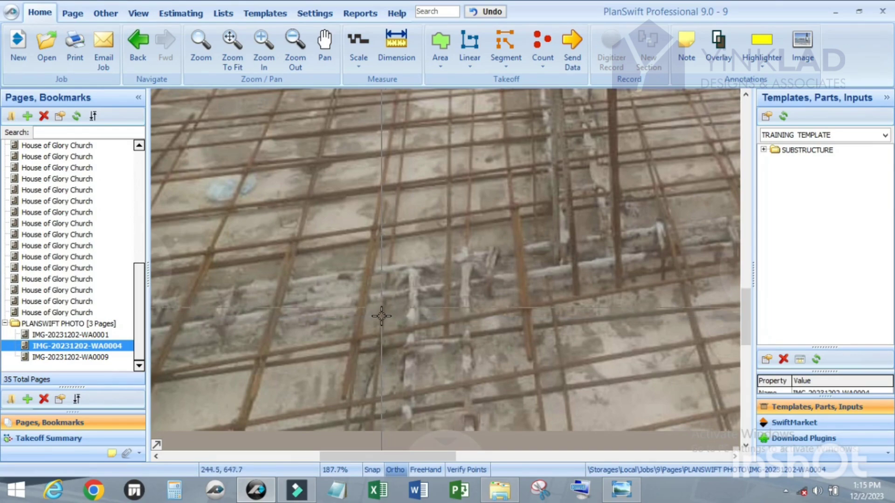
scroll(381, 314, down, 1)
scroll(374, 298, up, 1)
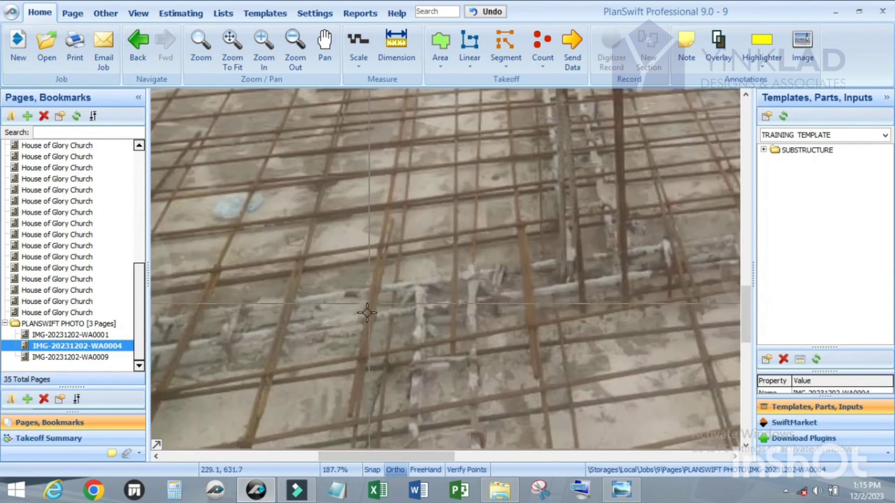
scroll(374, 305, down, 1)
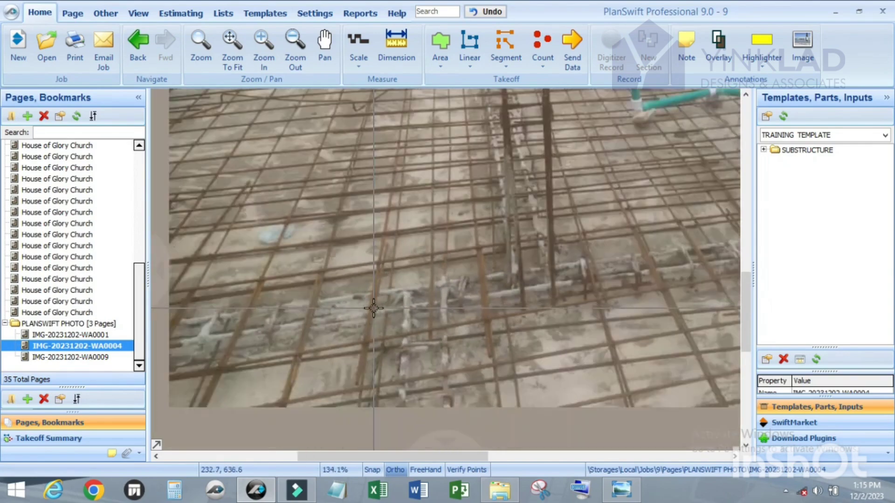
scroll(377, 261, down, 1)
scroll(376, 261, up, 1)
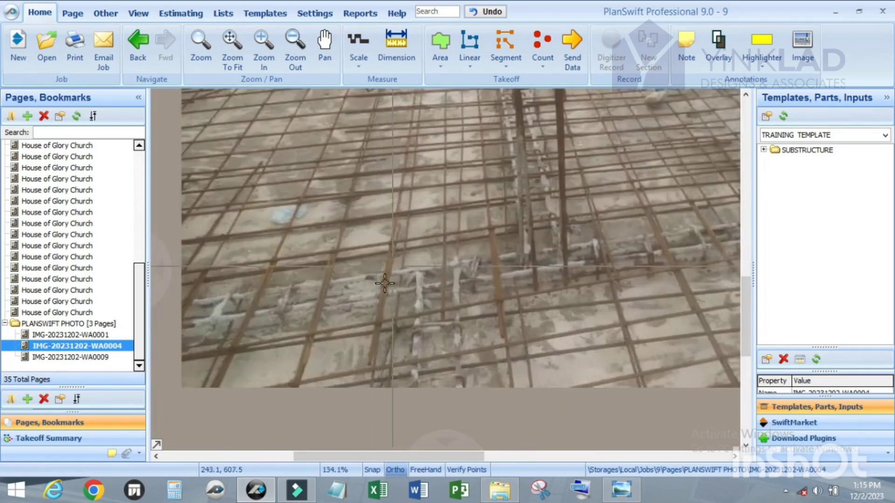
scroll(378, 326, down, 2)
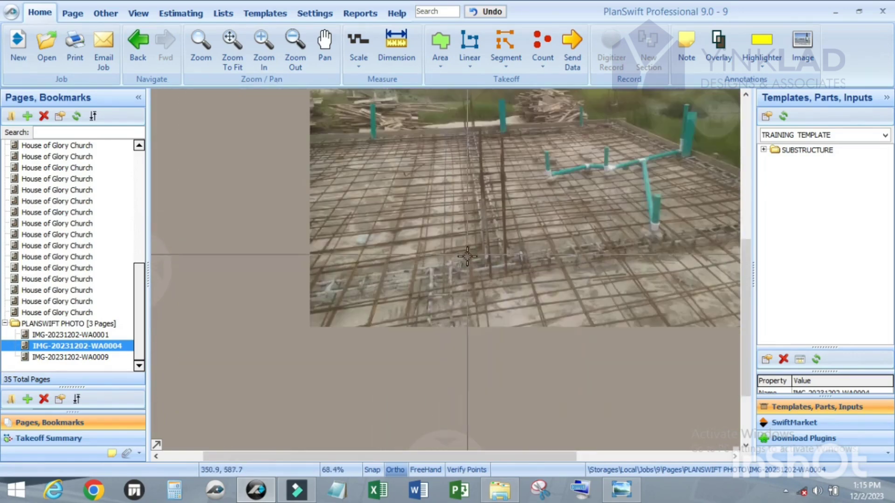
Open the site photo IMG-20231202-WA0009 and examine the slab bars crossing the beam links beside the plank.
click(86, 357)
scroll(414, 355, up, 3)
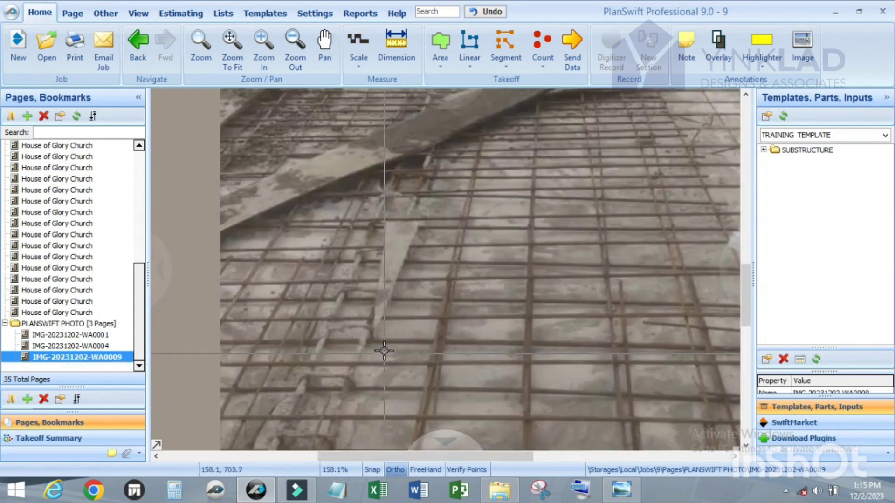
scroll(306, 396, up, 1)
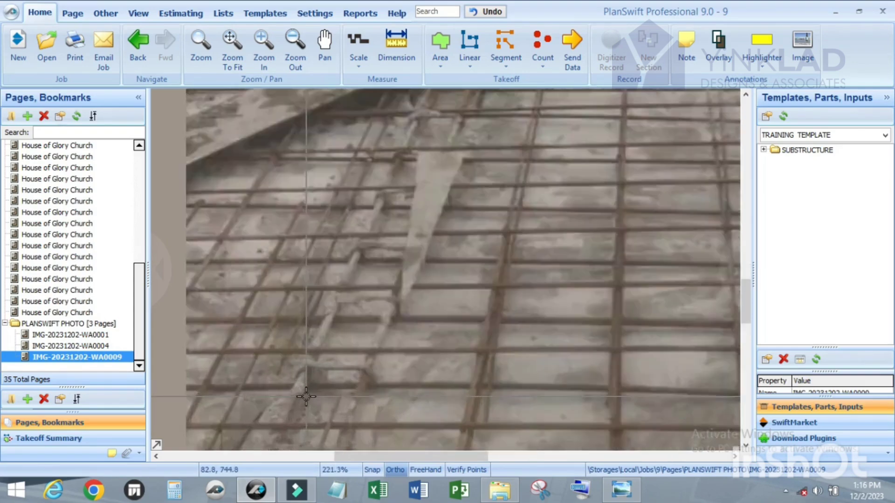
scroll(306, 397, up, 1)
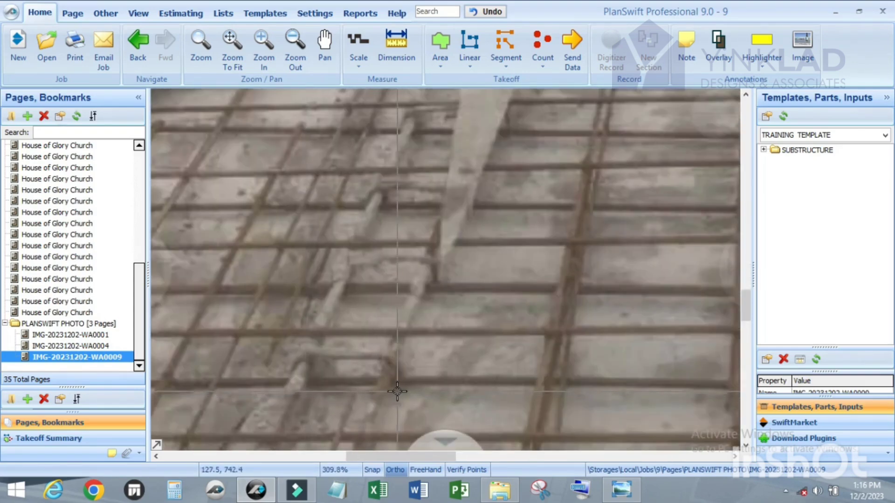
scroll(382, 387, down, 1)
scroll(377, 356, down, 1)
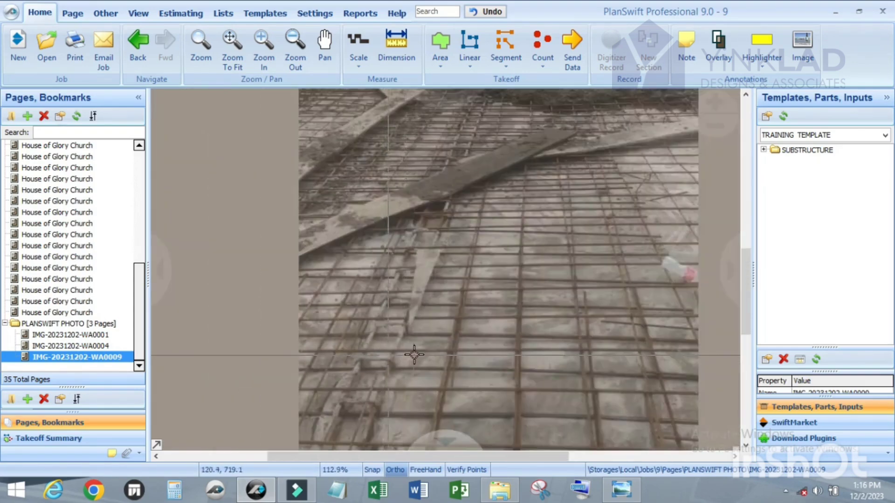
scroll(381, 353, up, 1)
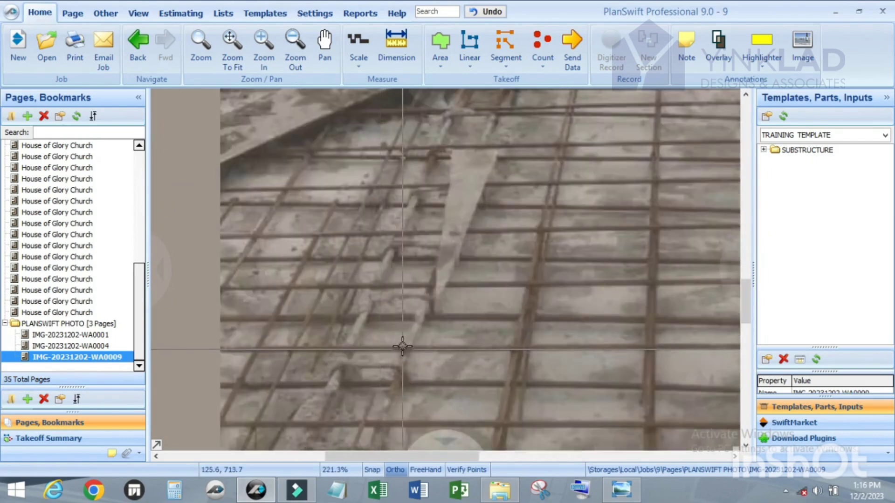
scroll(381, 353, down, 4)
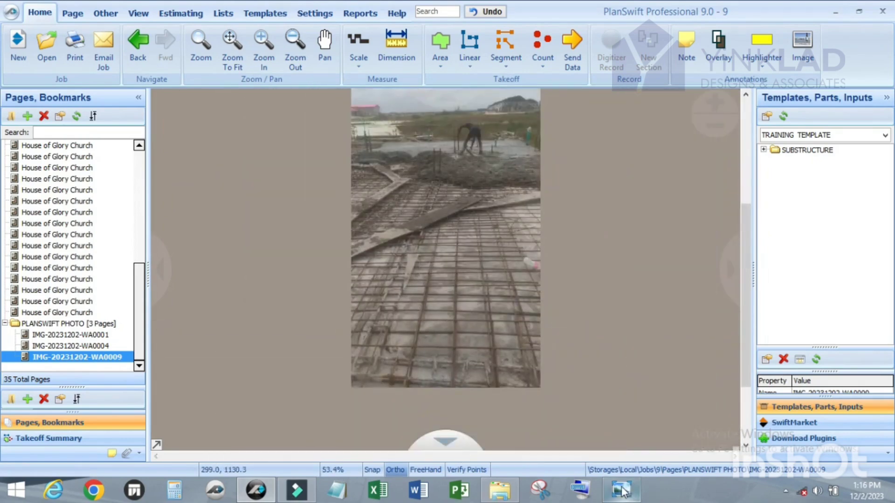
Switch to Windows Photo Viewer and examine the bar layers and lapped bar ends in images (73).jpeg.
click(629, 489)
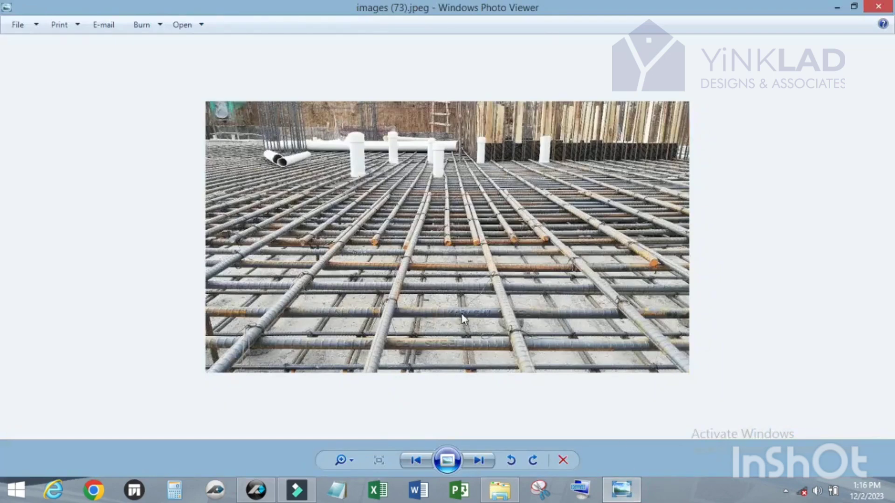
scroll(485, 266, up, 1)
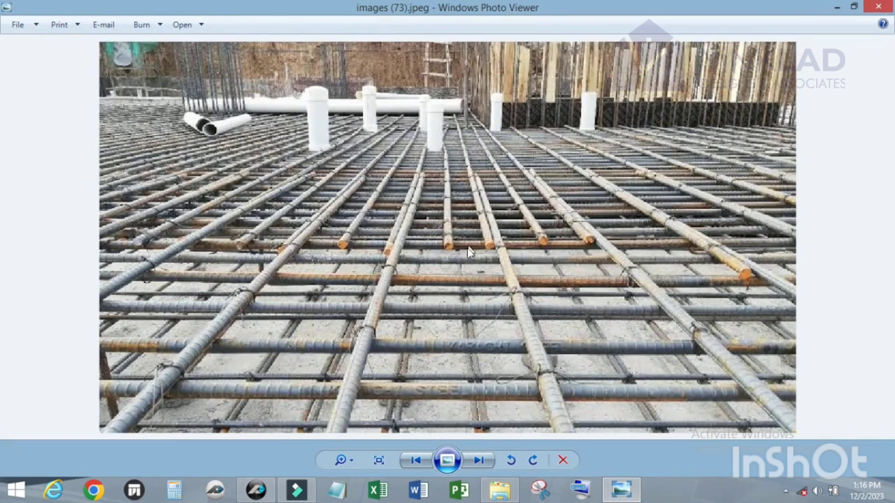
scroll(464, 254, up, 1)
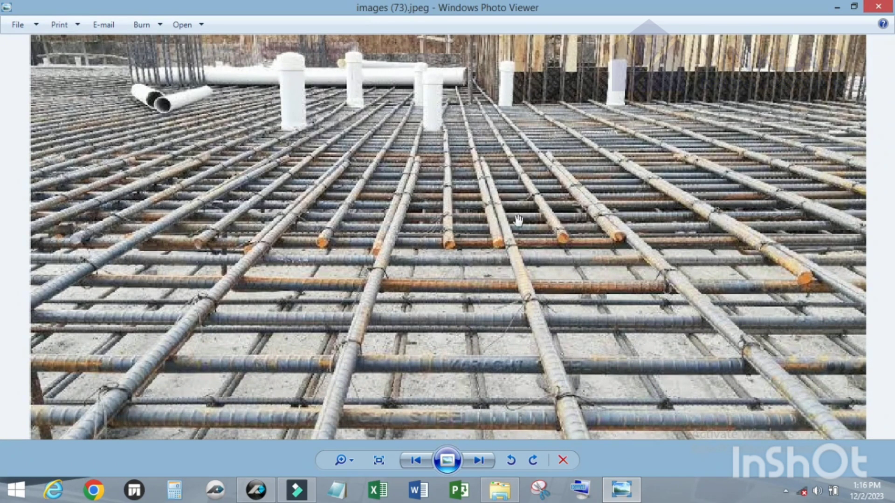
scroll(420, 247, down, 2)
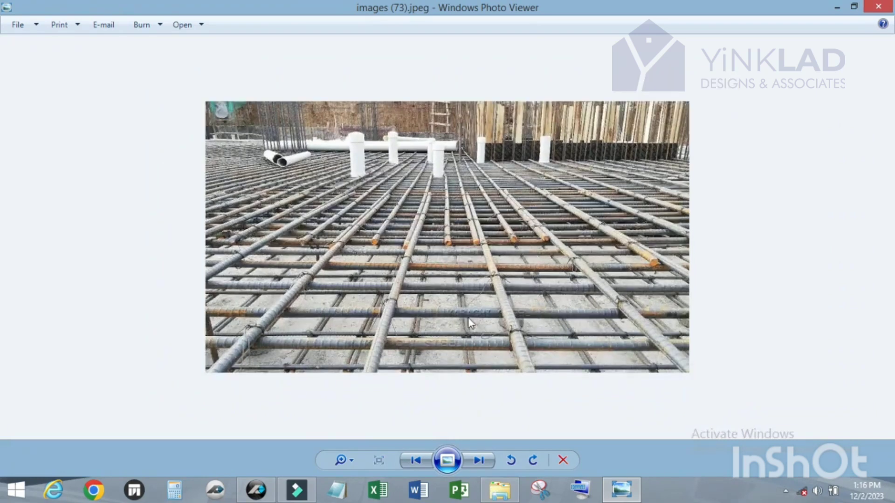
scroll(468, 322, up, 1)
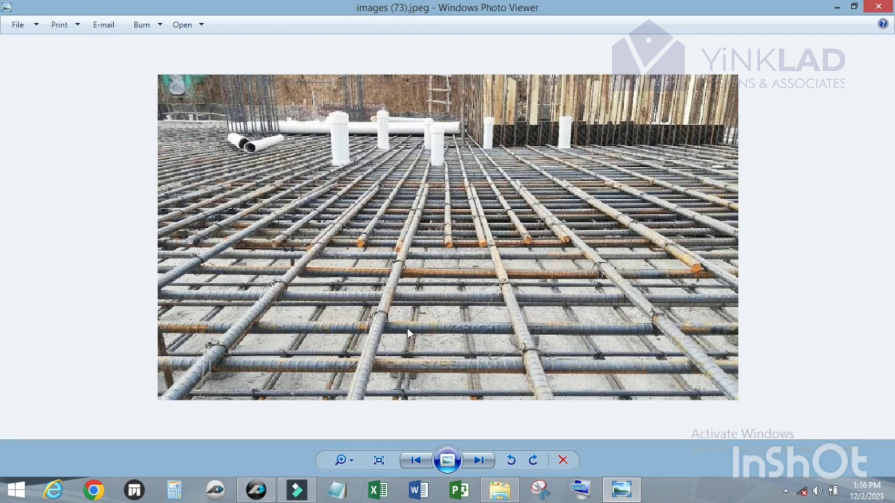
scroll(591, 353, up, 2)
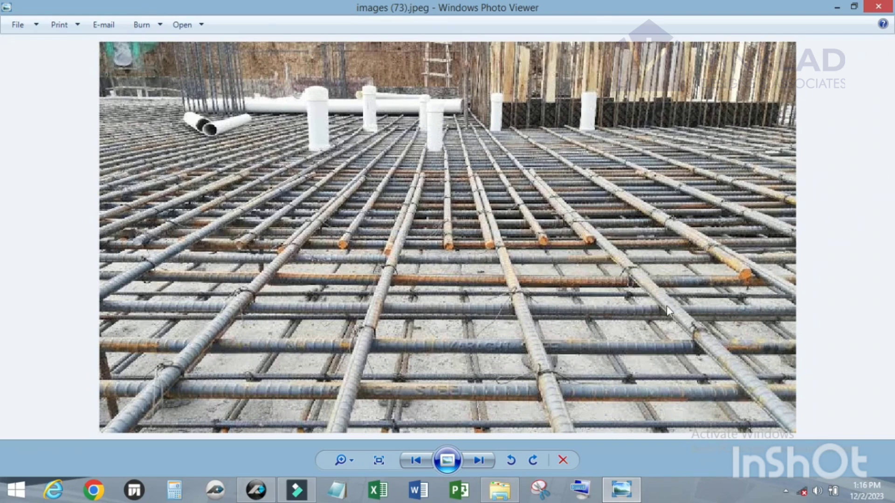
Switch back to PlanSwift and find the Ground Floor Slab Details drawing among the House of Glory Church pages.
click(625, 489)
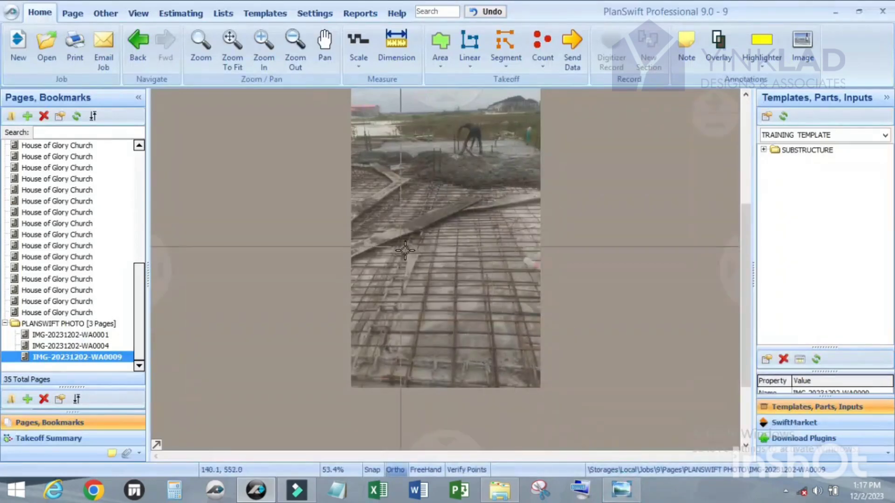
click(84, 212)
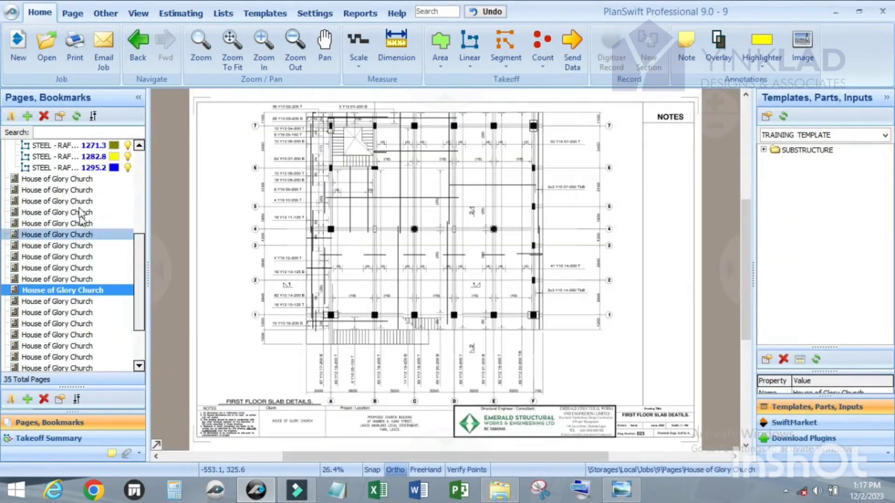
click(77, 190)
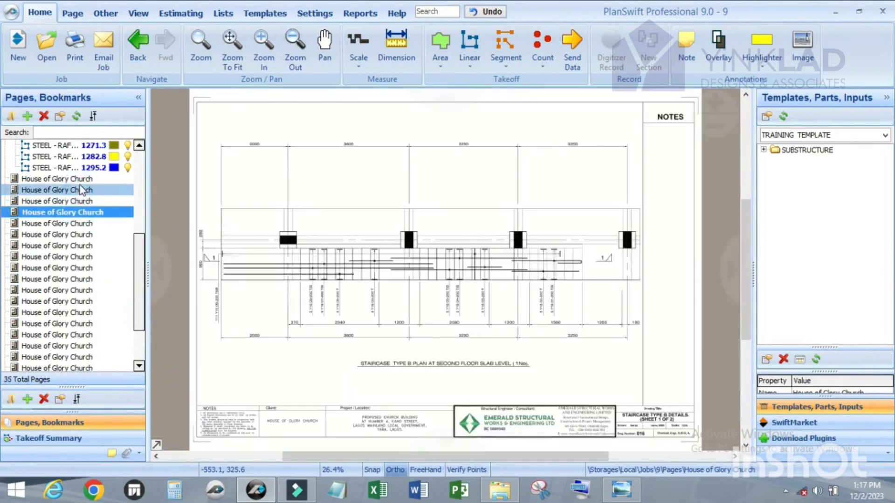
click(77, 179)
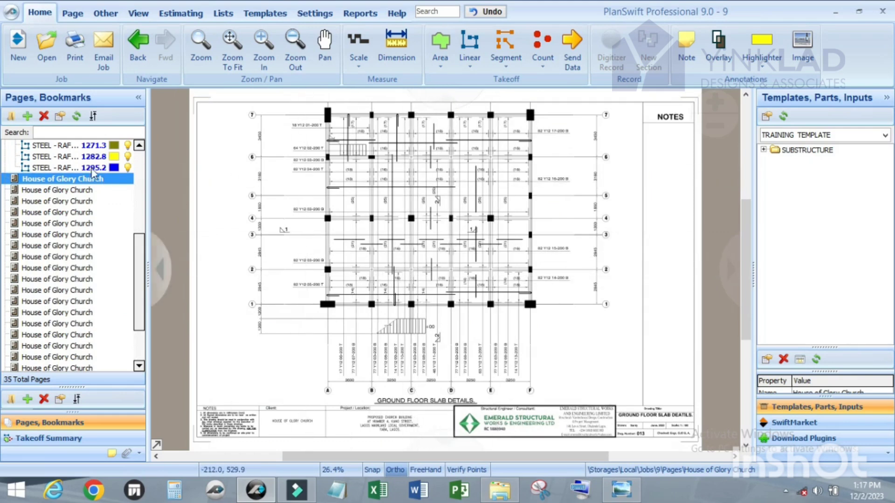
View the Ground Floor Beams Details page and the Ground Floor Slab Layout page.
click(91, 157)
scroll(90, 162, up, 4)
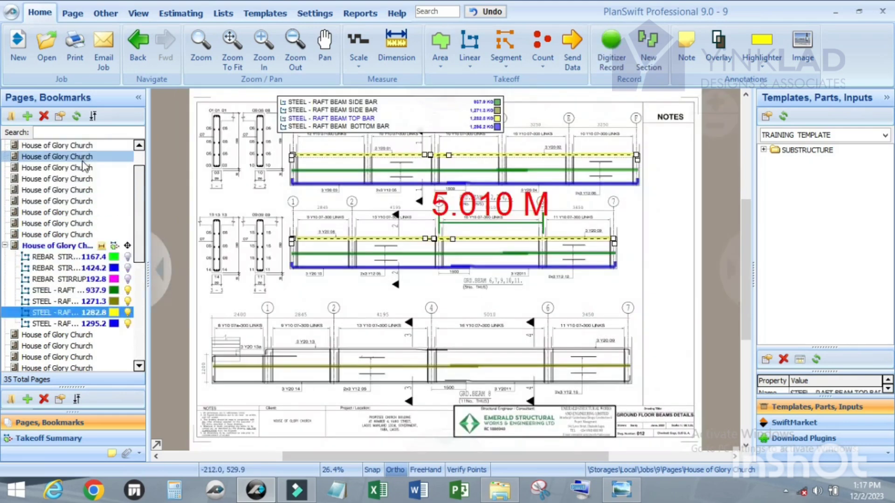
click(84, 169)
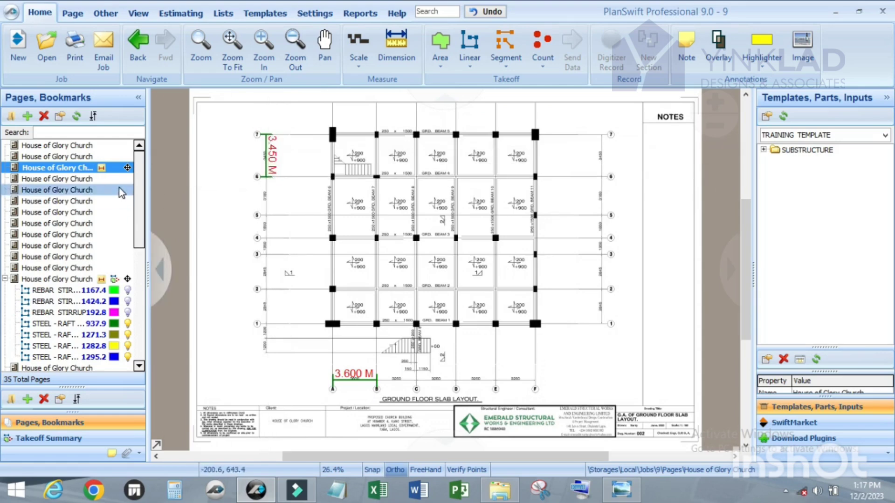
Reopen the Ground Floor Slab Details page and set its metric scale using 3.45 M between grid lines 6 and 7.
scroll(116, 195, down, 6)
click(85, 168)
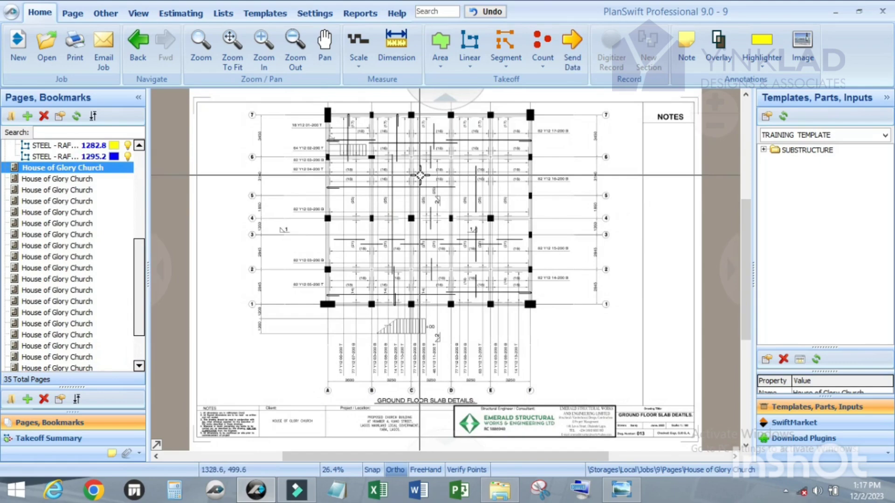
scroll(320, 124, up, 3)
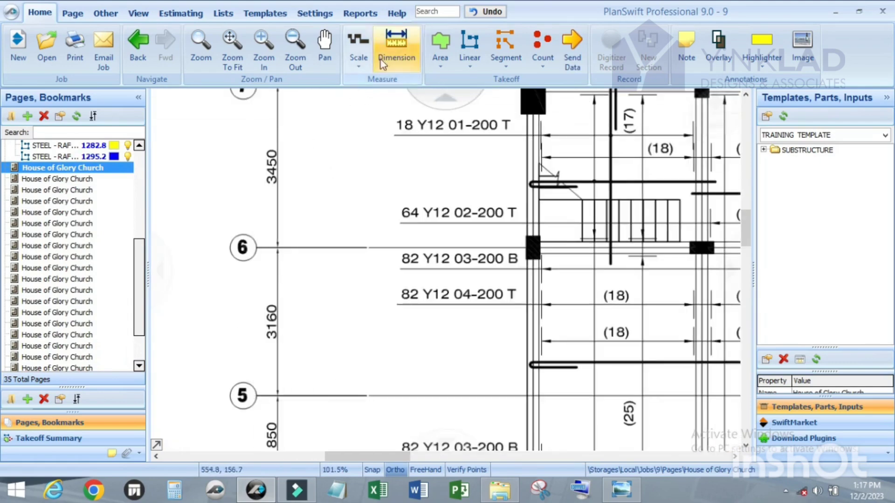
scroll(351, 161, down, 2)
scroll(333, 116, up, 2)
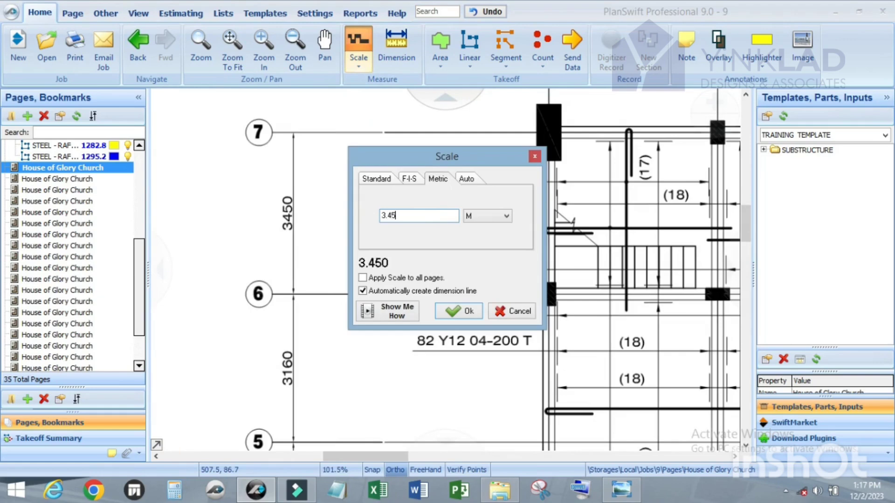
click(457, 311)
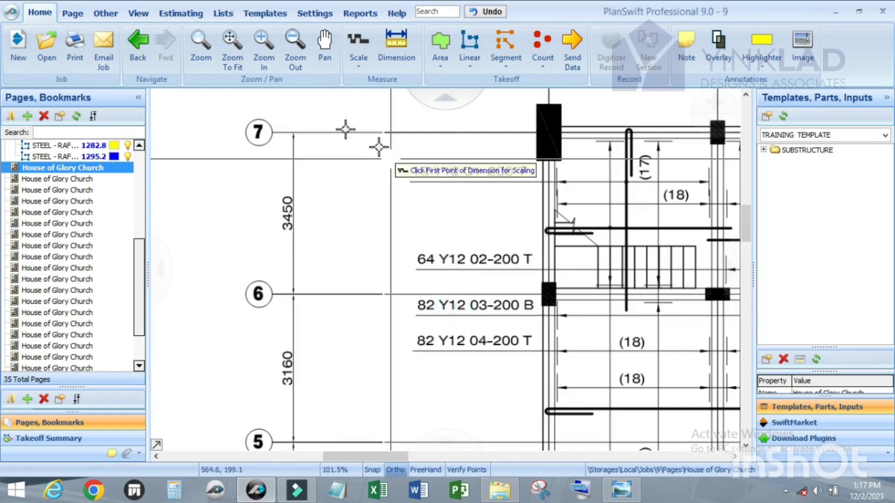
Mark the vertical scale reference along the 3450 dimension, from grid line 7 to grid line 6.
scroll(280, 135, up, 6)
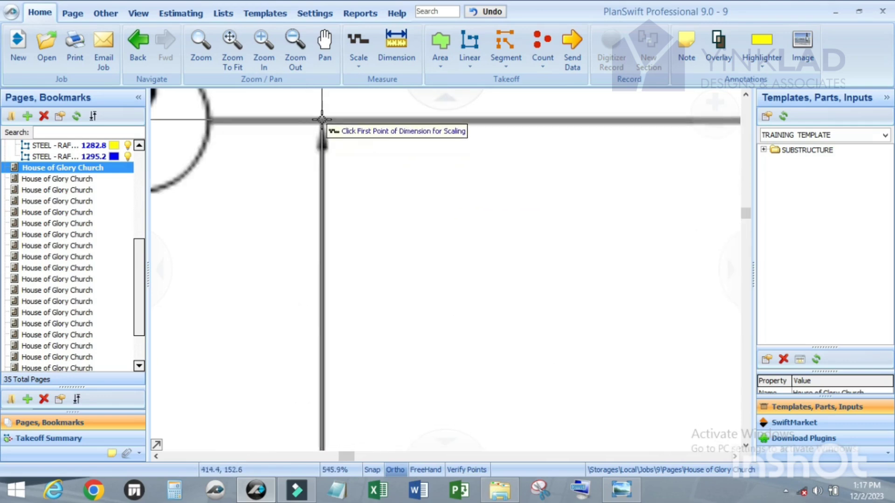
click(321, 120)
scroll(322, 120, down, 5)
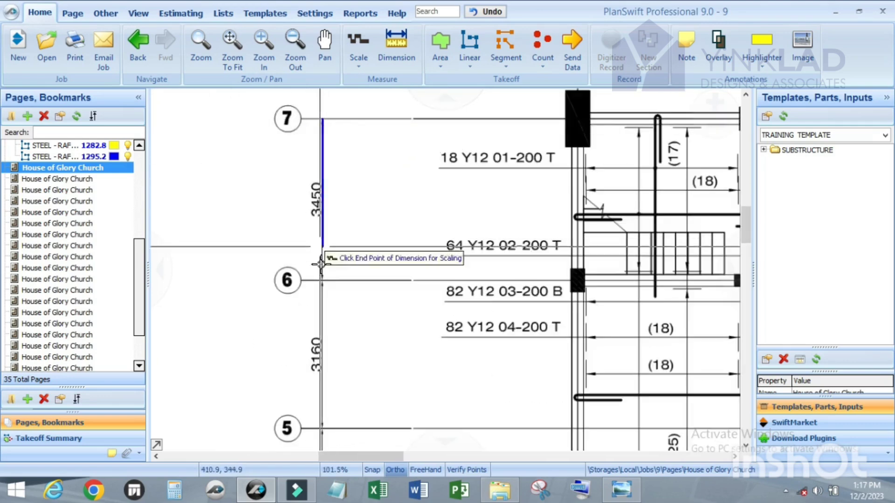
scroll(321, 267, up, 5)
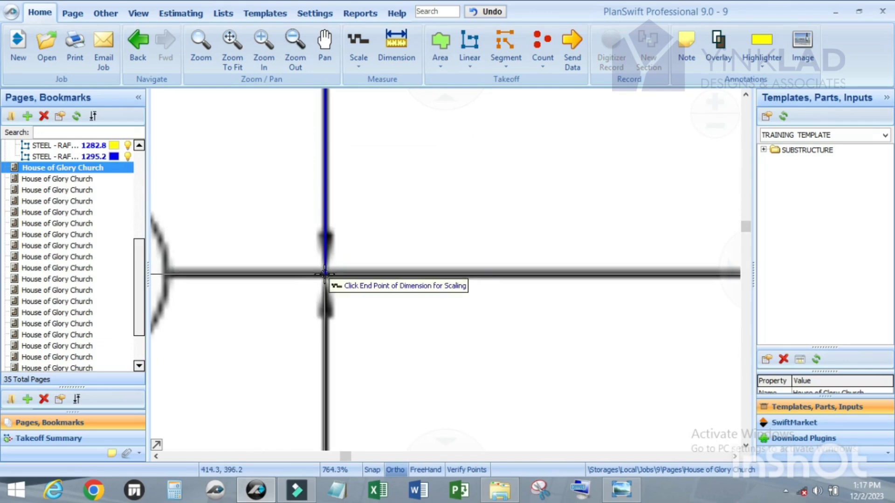
click(322, 273)
scroll(322, 273, down, 3)
scroll(314, 239, down, 6)
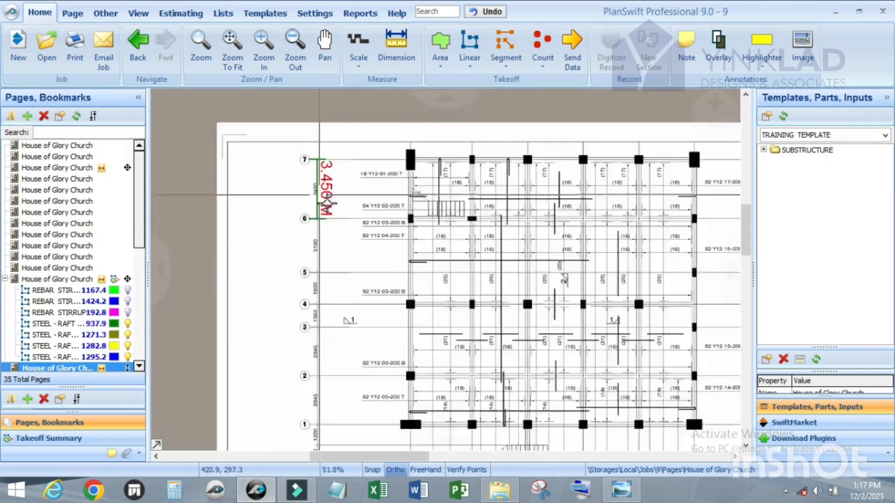
scroll(595, 323, up, 2)
scroll(509, 350, down, 2)
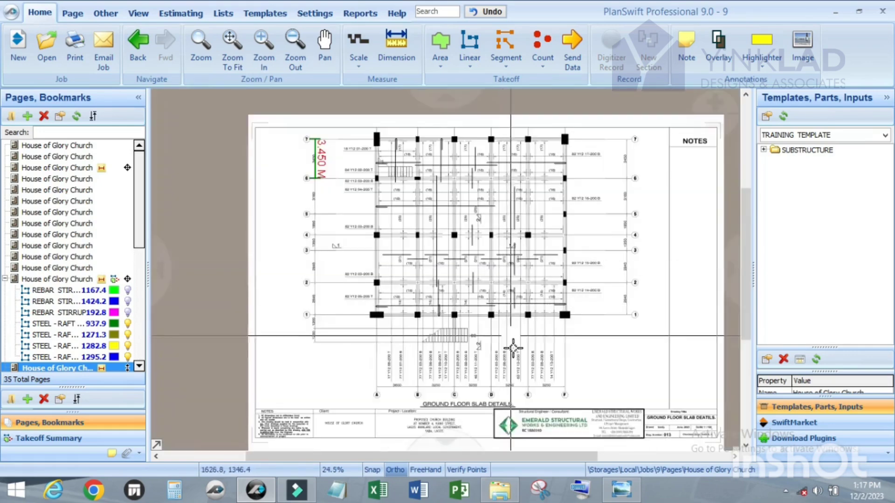
Set the horizontal metric scale to 3.25 M between grid lines D and E on the Ground Floor Slab Details page.
scroll(496, 410, up, 3)
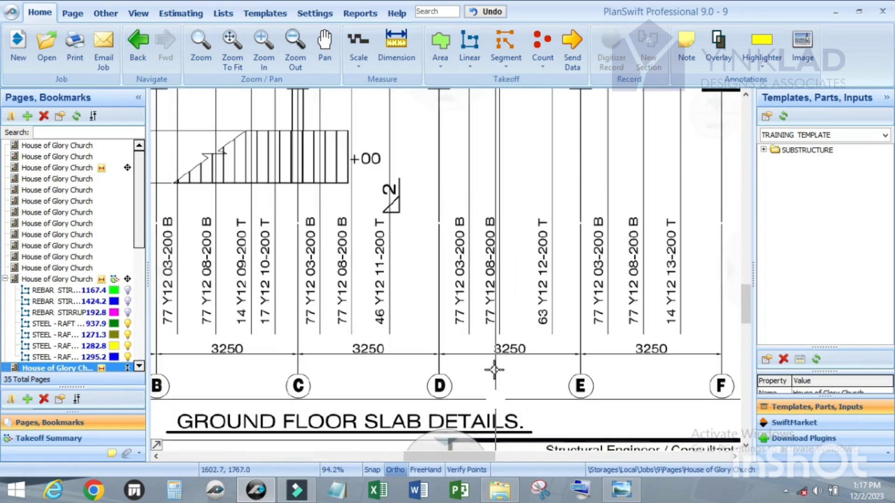
click(363, 46)
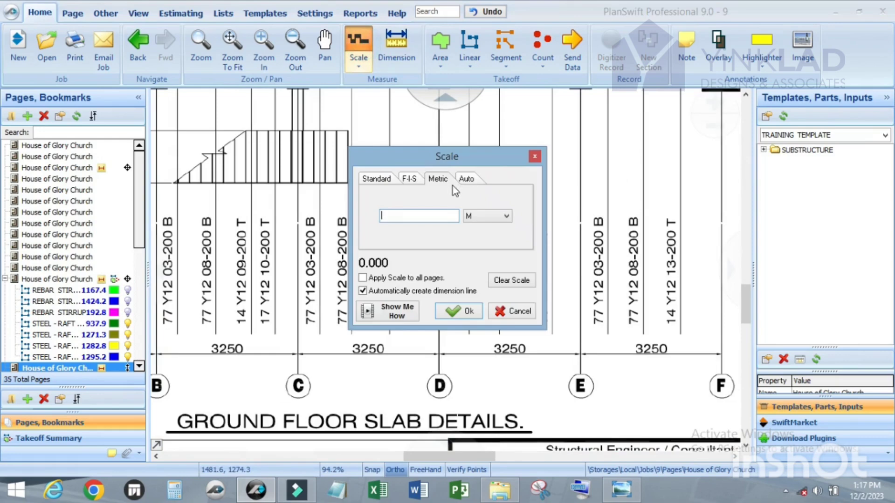
text(3.25)
click(459, 312)
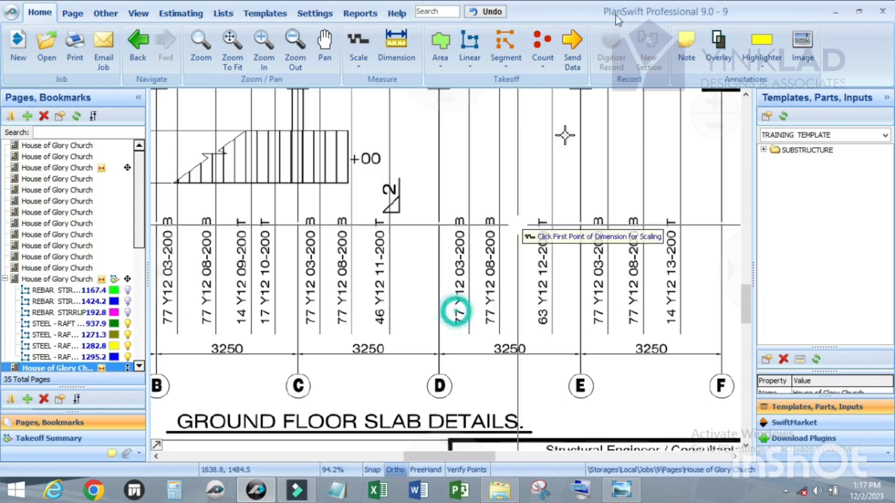
scroll(442, 360, up, 5)
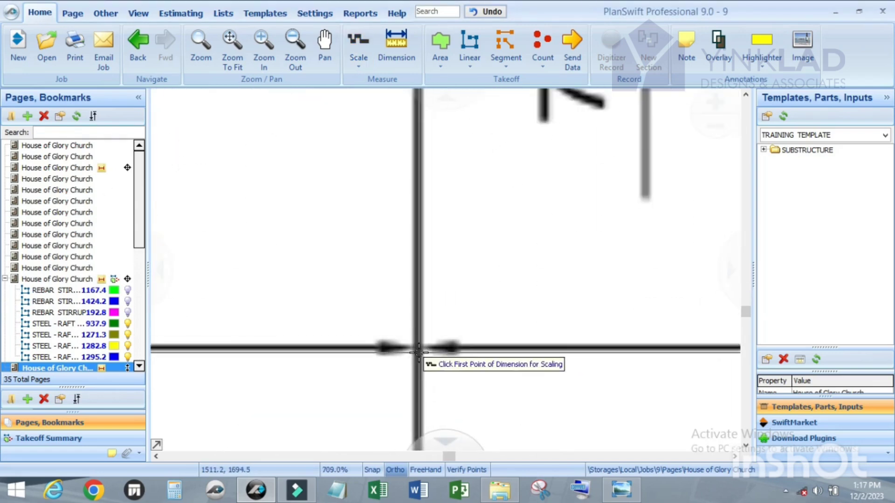
click(418, 348)
scroll(471, 358, down, 3)
scroll(536, 351, down, 2)
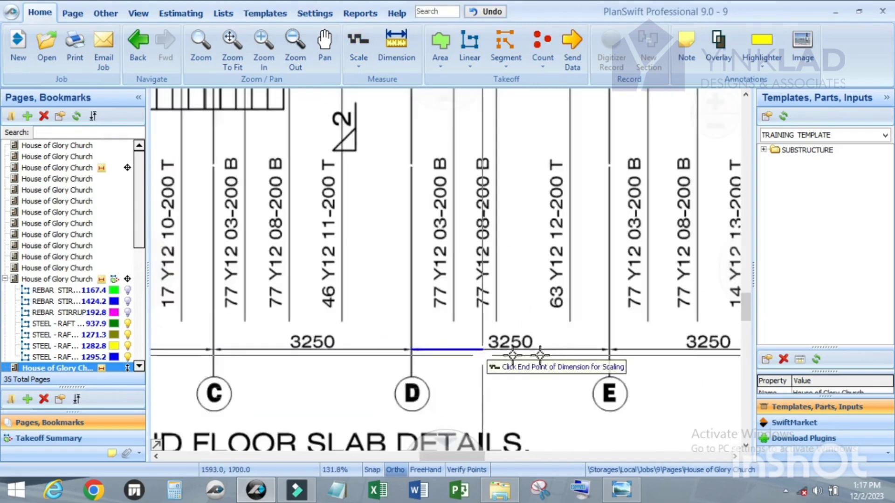
scroll(572, 358, up, 5)
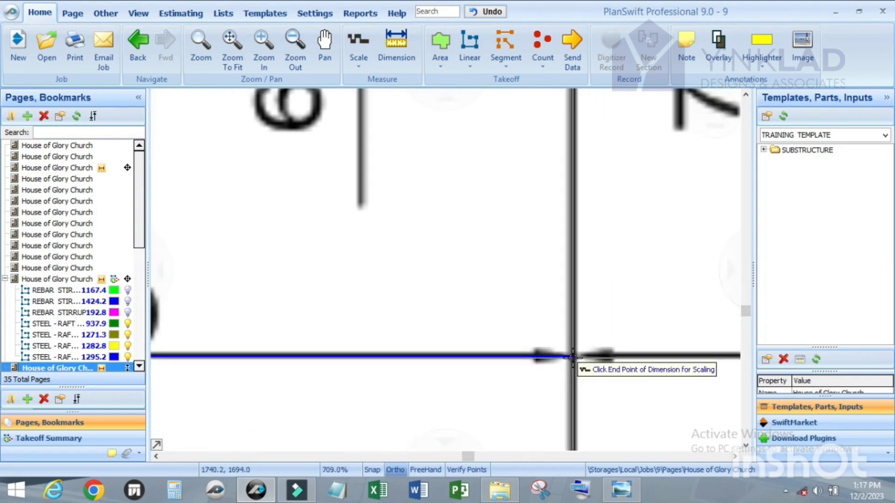
click(573, 358)
scroll(466, 355, down, 3)
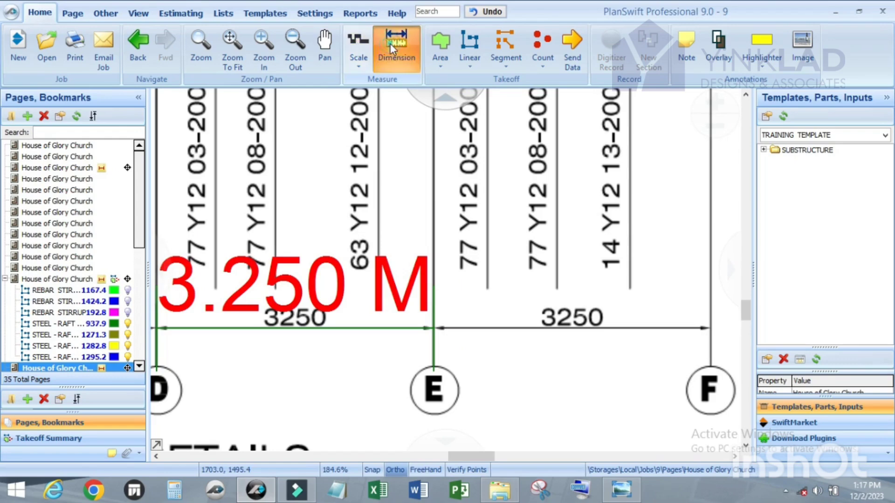
Measure the bay between grid lines E and F with the Dimension tool to check the scale.
click(395, 45)
scroll(432, 329, up, 3)
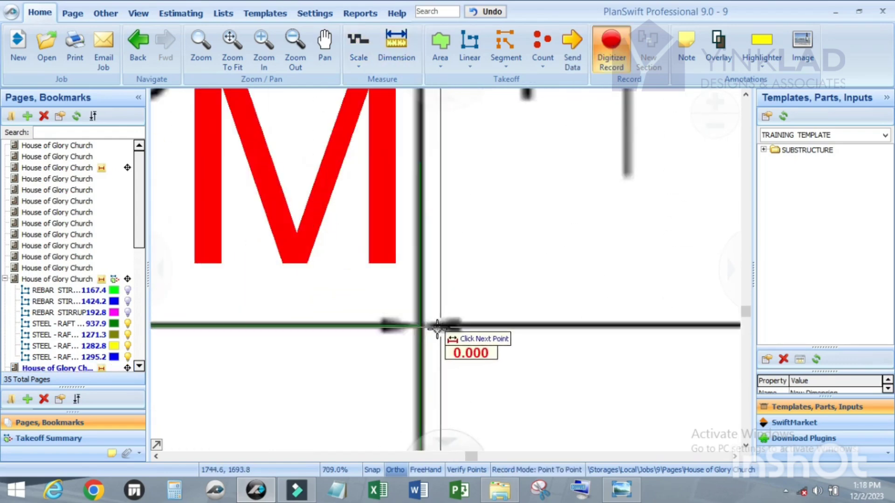
scroll(418, 325, down, 4)
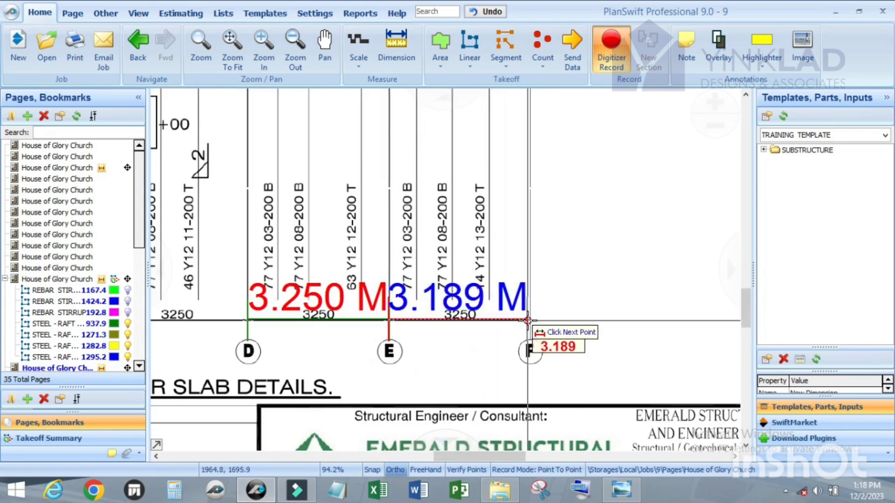
scroll(529, 321, up, 3)
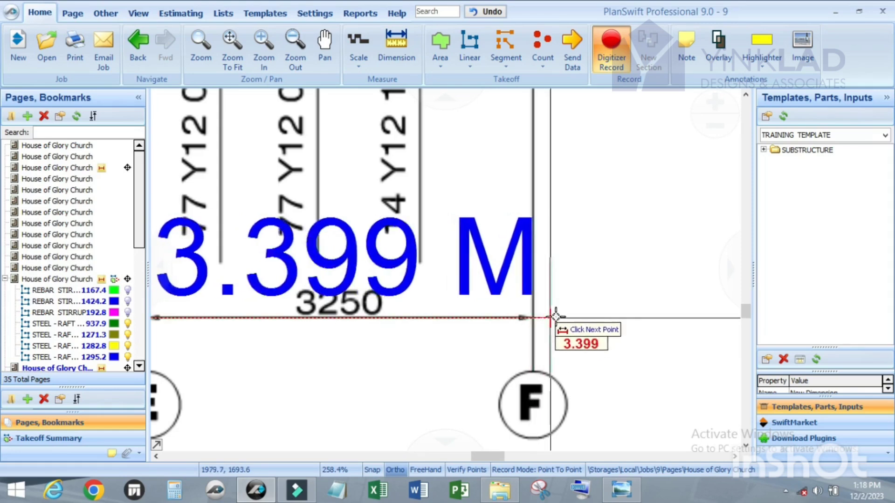
scroll(552, 316, down, 5)
key(Escape)
scroll(513, 321, down, 3)
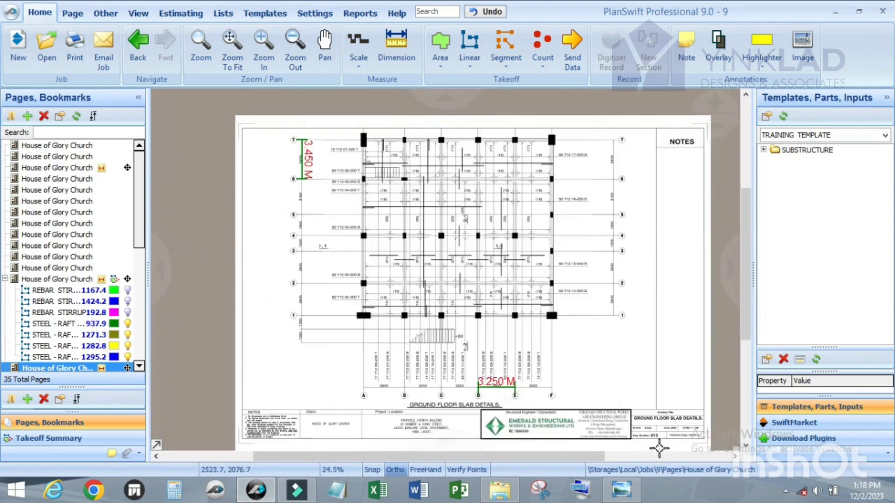
View the Ground Floor Slab Layout page and return to the Ground Floor Slab Details page.
scroll(670, 442, up, 3)
scroll(588, 422, down, 3)
scroll(428, 231, up, 3)
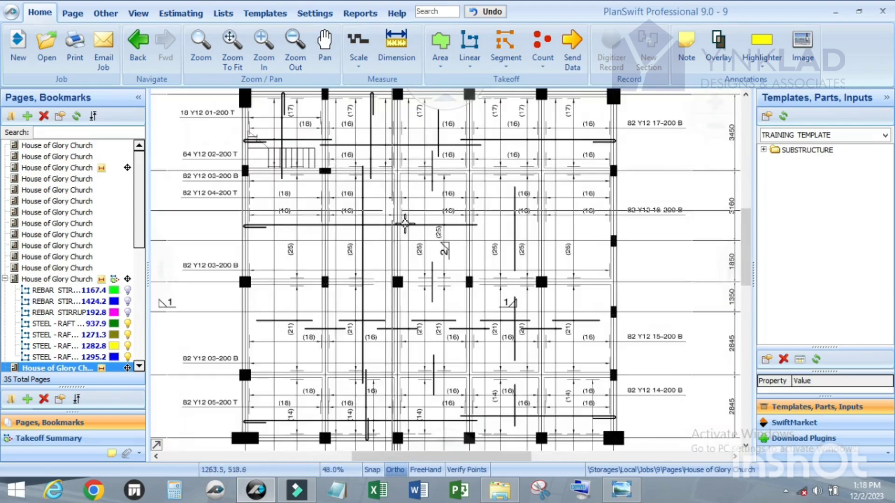
scroll(429, 243, down, 3)
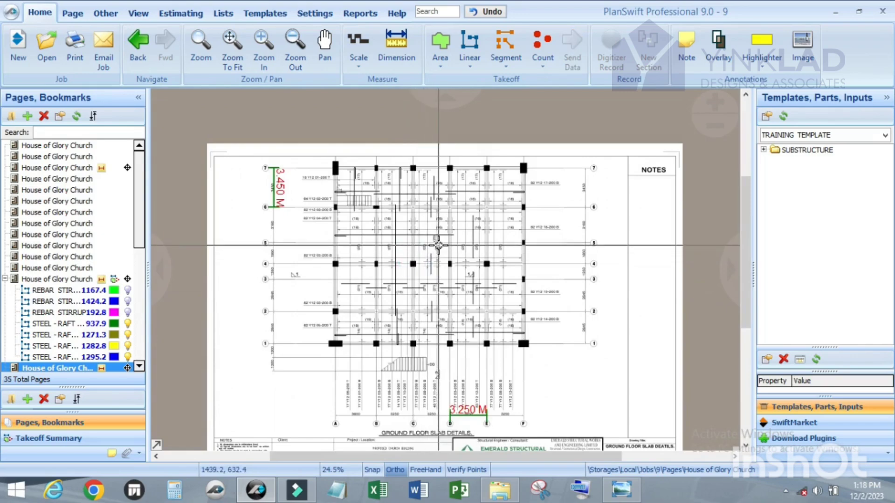
click(82, 168)
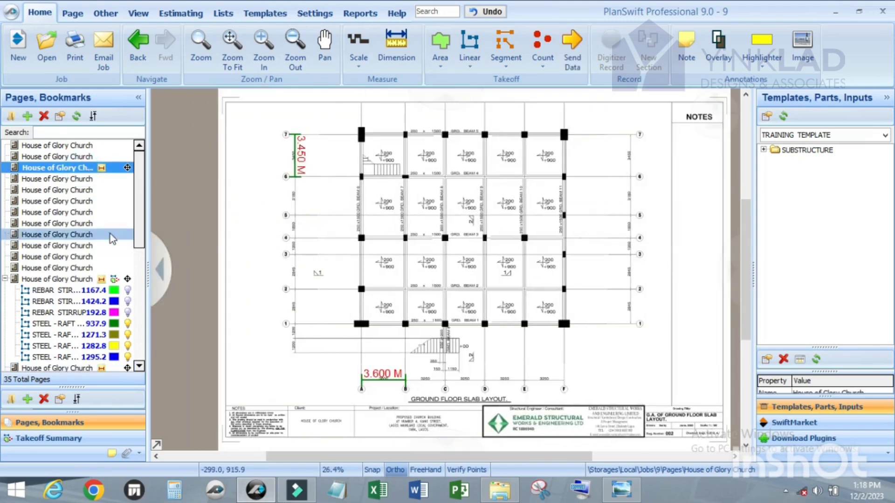
scroll(111, 247, down, 2)
click(87, 204)
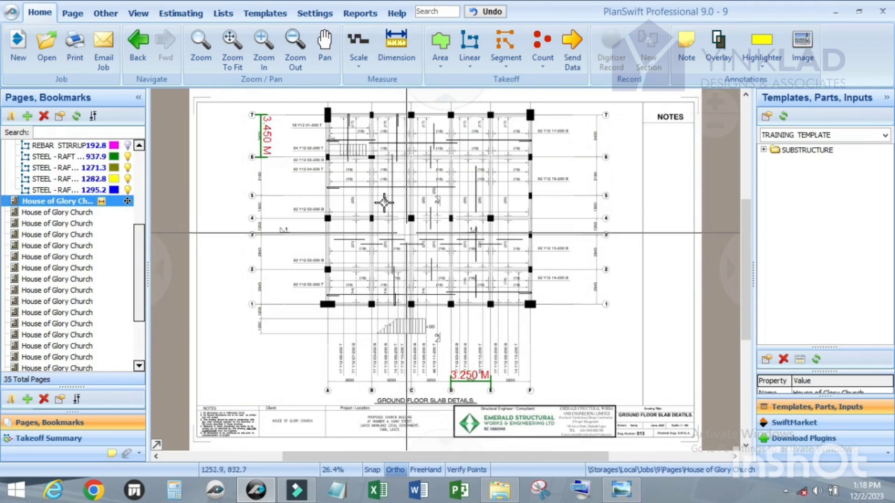
Examine the overall arrangement of reinforcement bars and bar labels across the ground floor slab panels.
scroll(342, 124, up, 3)
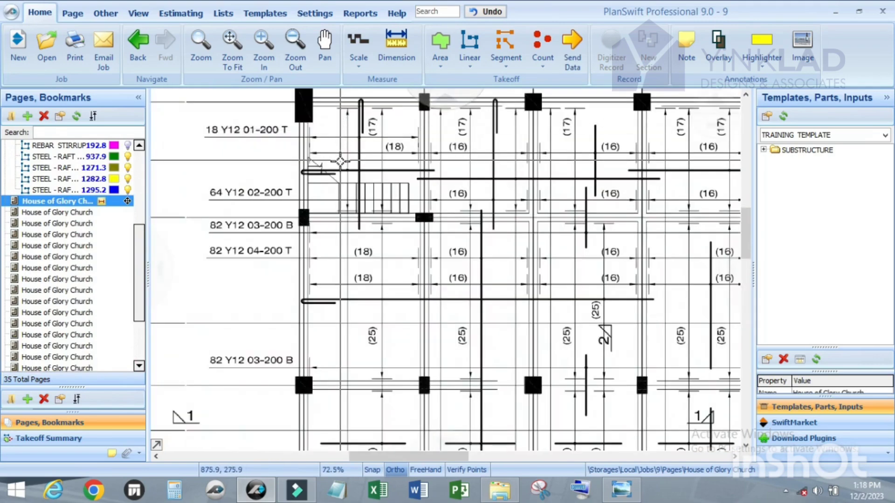
scroll(340, 161, down, 2)
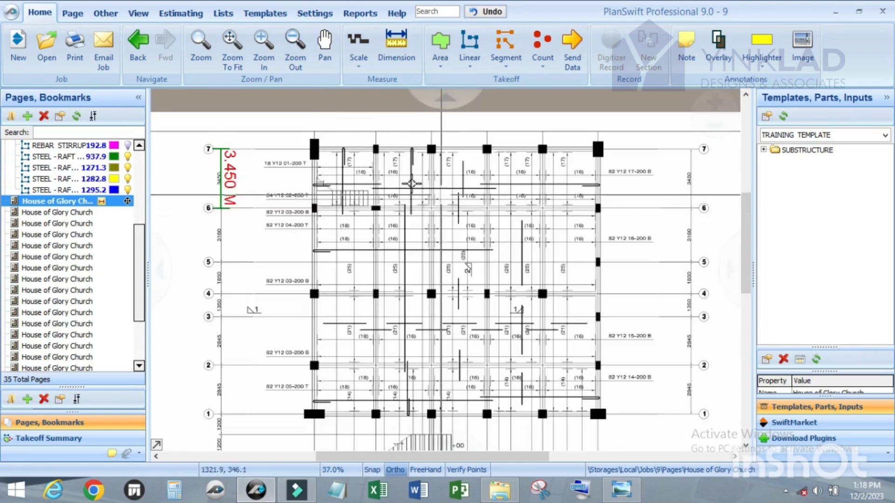
scroll(412, 184, up, 2)
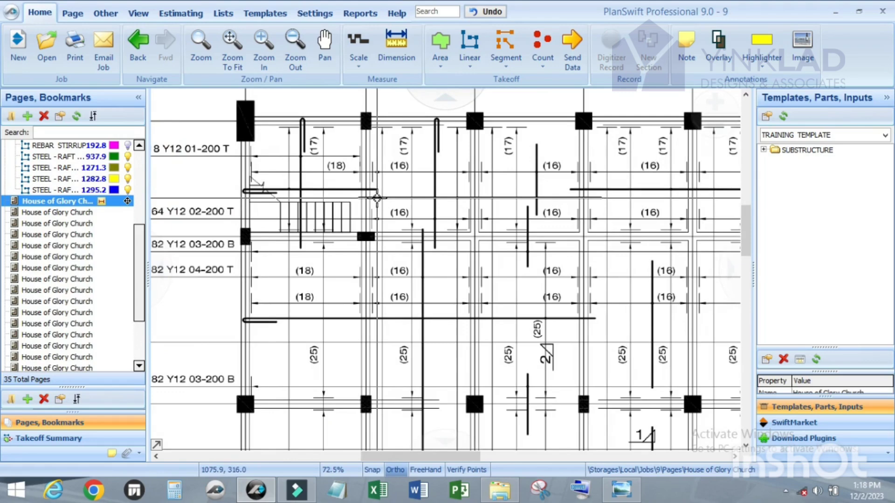
scroll(380, 208, down, 2)
scroll(382, 210, up, 1)
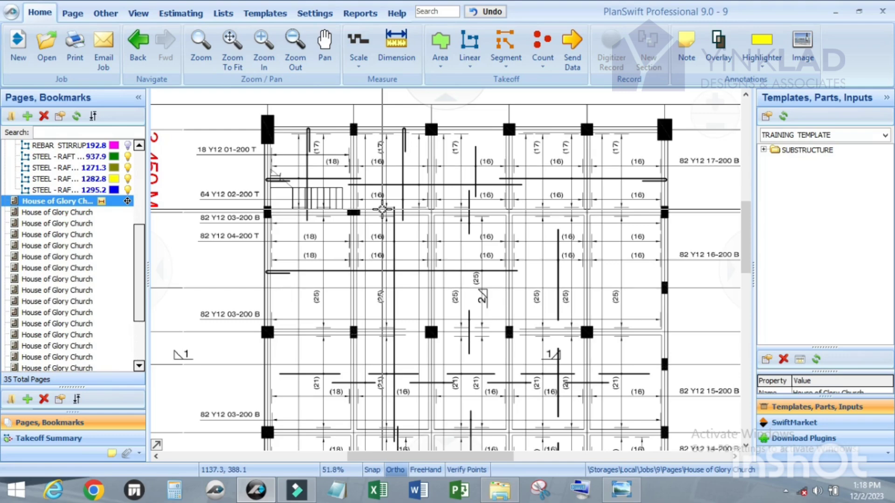
scroll(382, 209, down, 1)
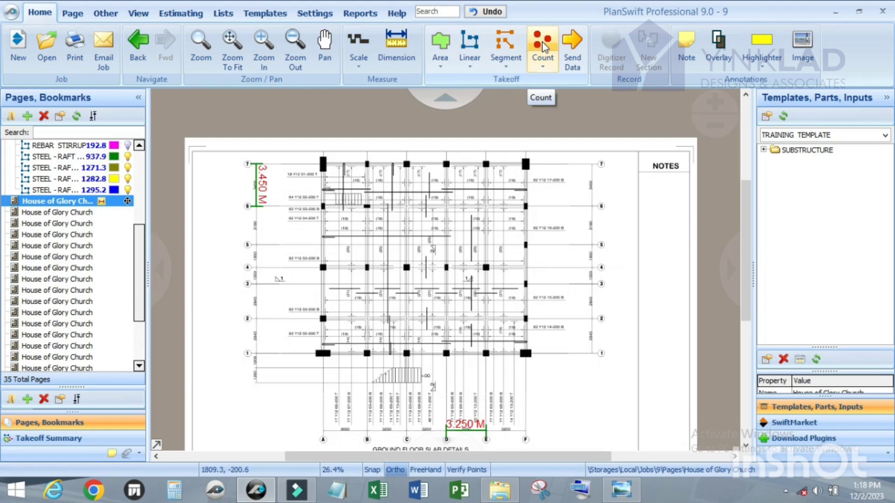
click(533, 59)
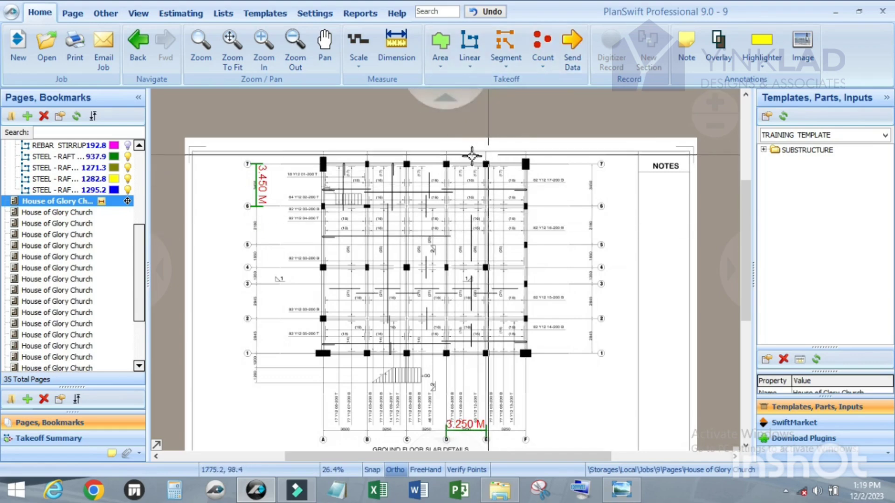
Examine the bars and labels around the staircase panel between grid lines 6 and 7, including the 18 Y12 01-200 T callout.
scroll(461, 103, up, 1)
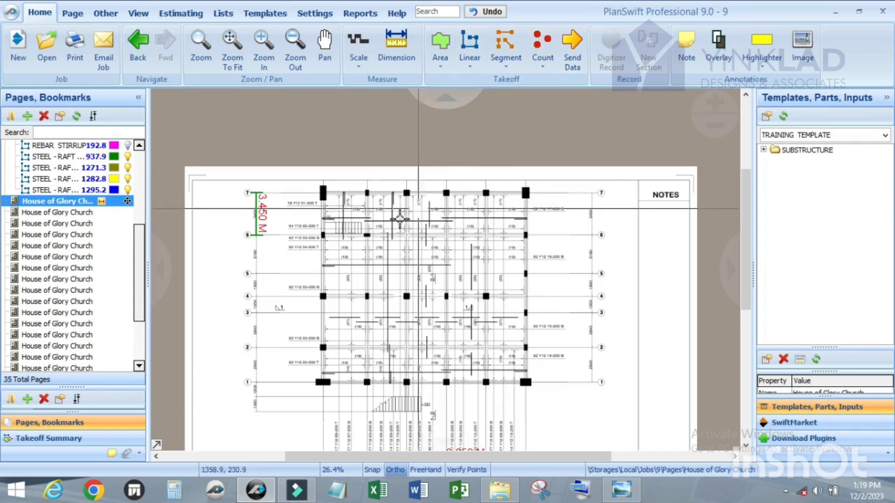
scroll(359, 222, up, 2)
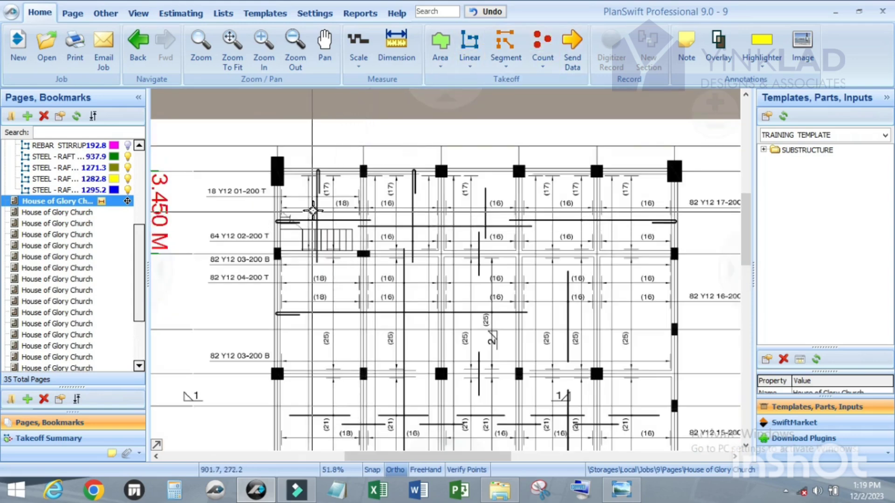
scroll(301, 205, up, 1)
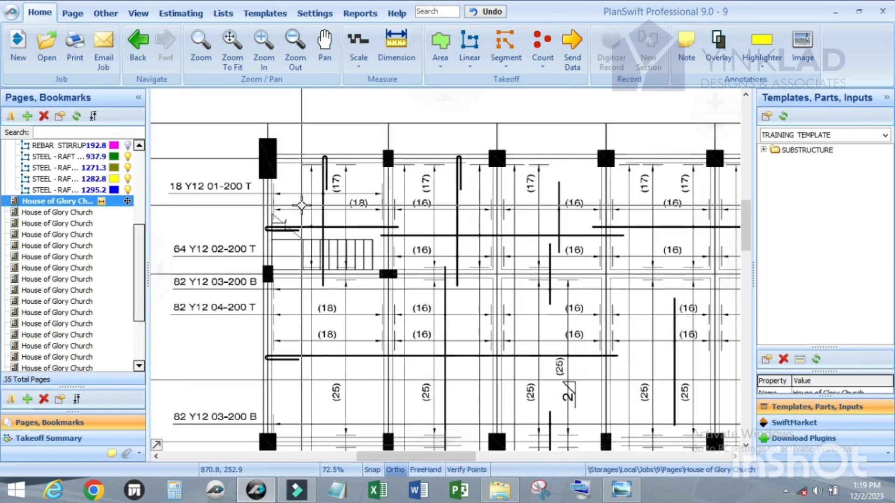
scroll(301, 205, up, 1)
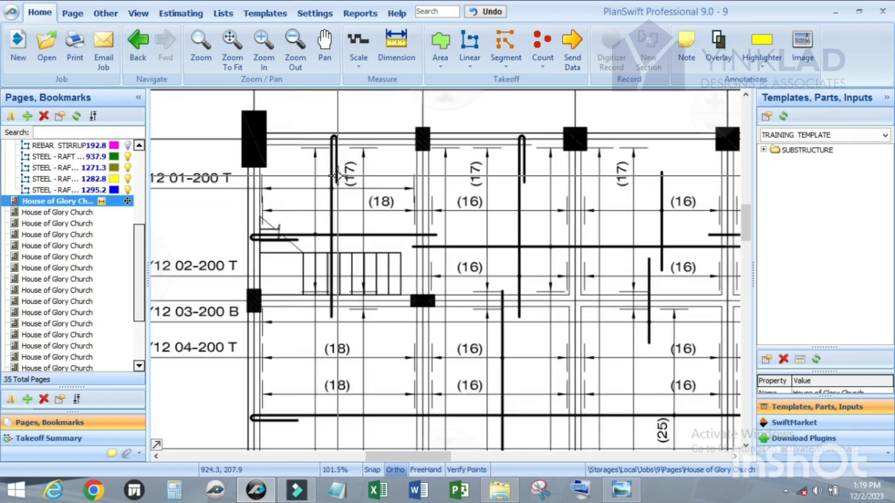
scroll(269, 193, down, 1)
scroll(270, 193, up, 1)
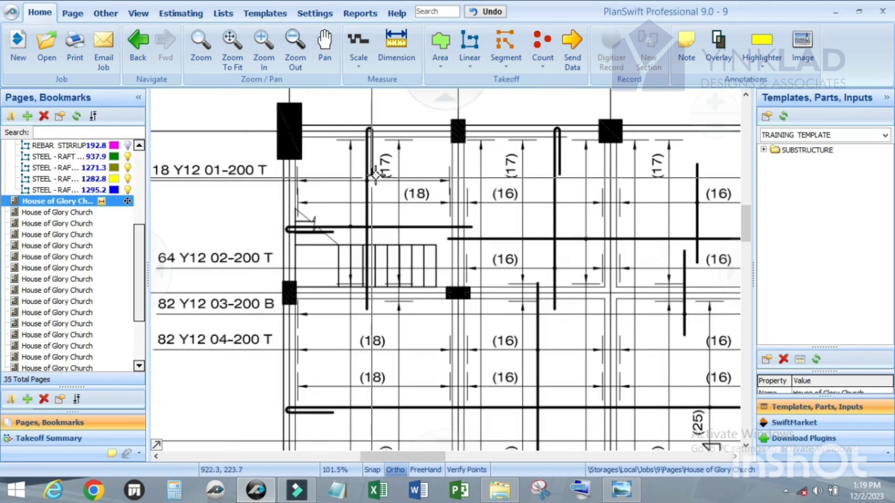
scroll(375, 176, down, 1)
scroll(370, 192, up, 1)
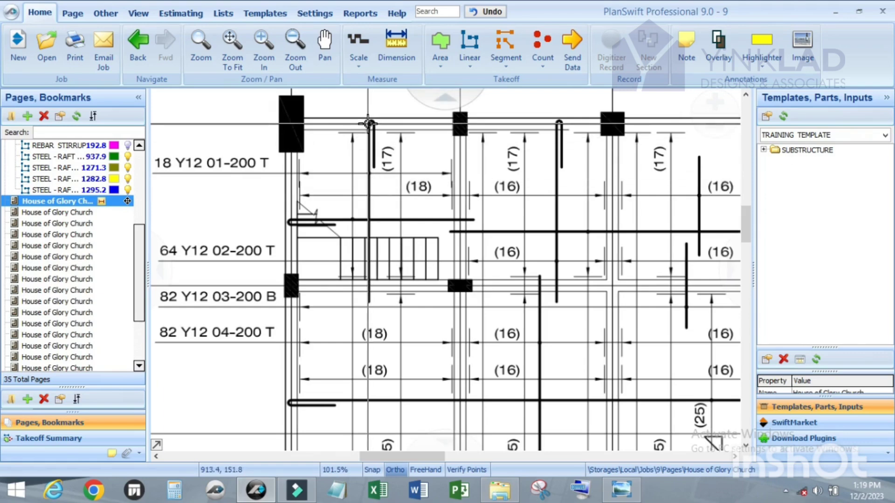
scroll(368, 143, down, 1)
scroll(357, 143, up, 1)
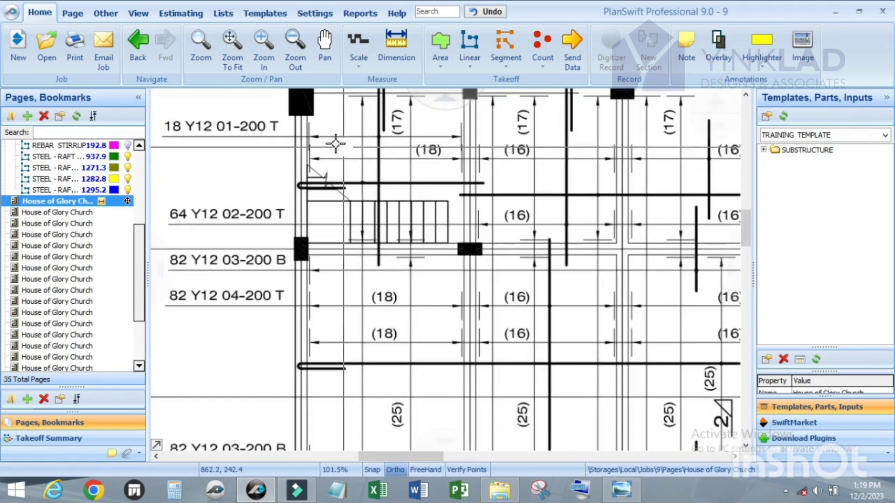
scroll(335, 143, up, 1)
scroll(380, 186, down, 1)
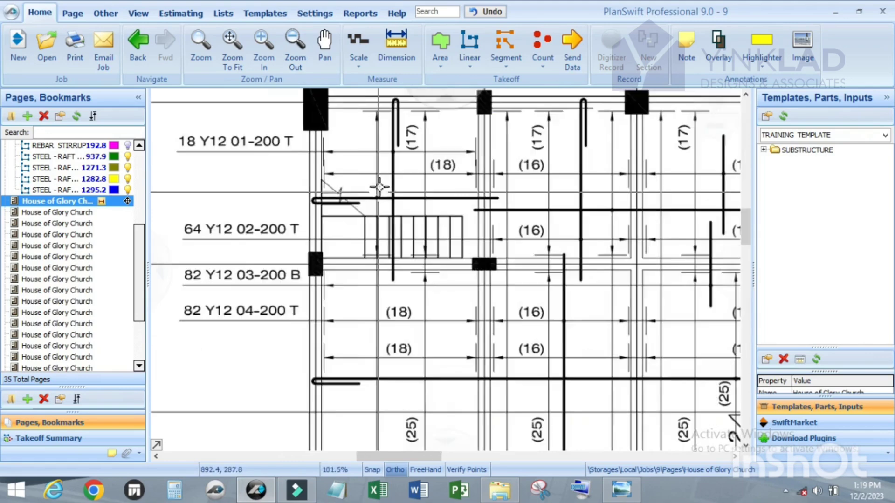
scroll(379, 188, down, 1)
scroll(384, 154, up, 1)
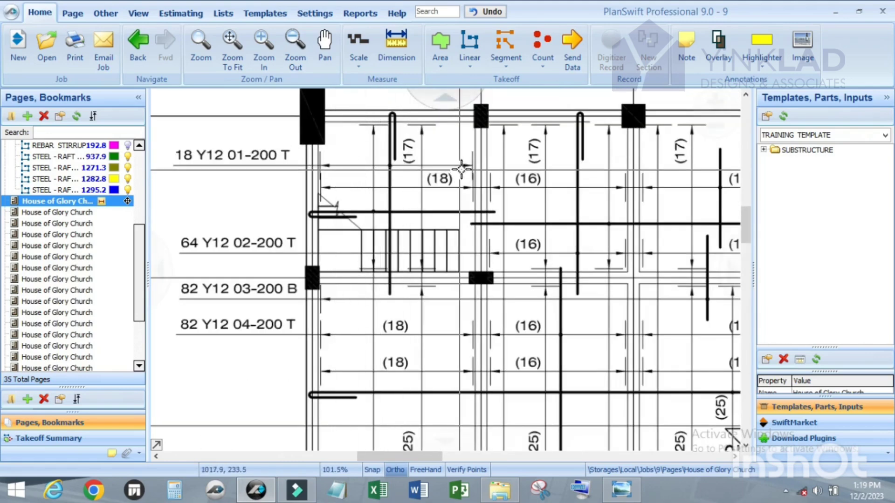
Examine the 18 Y12 01-200 T callout closely and follow its distribution line to the bar crossing the staircase panel.
scroll(461, 169, up, 1)
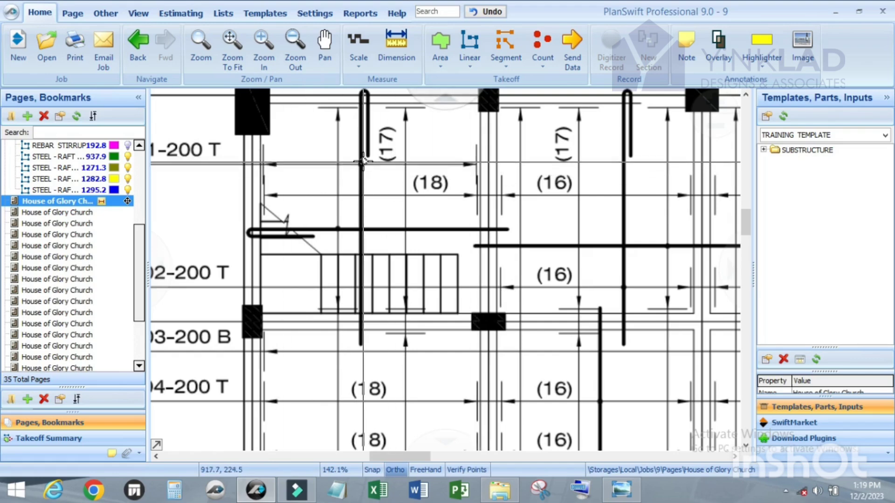
scroll(378, 165, down, 2)
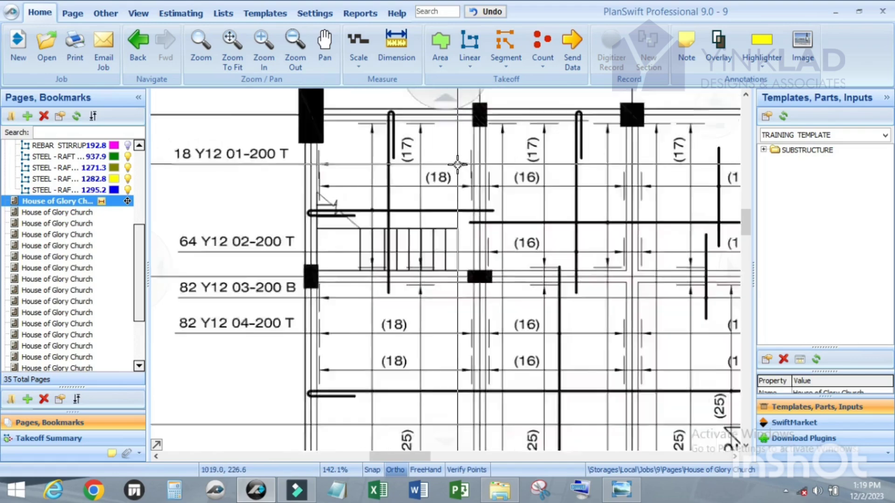
scroll(419, 164, up, 2)
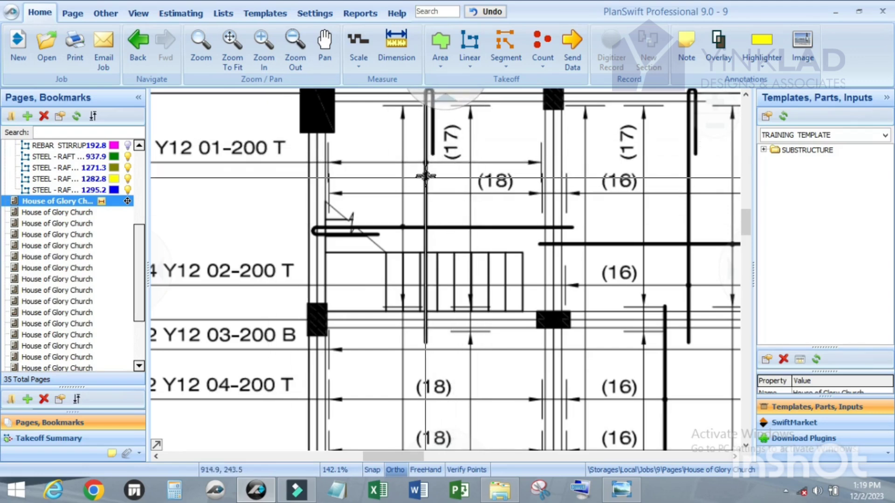
scroll(445, 166, down, 1)
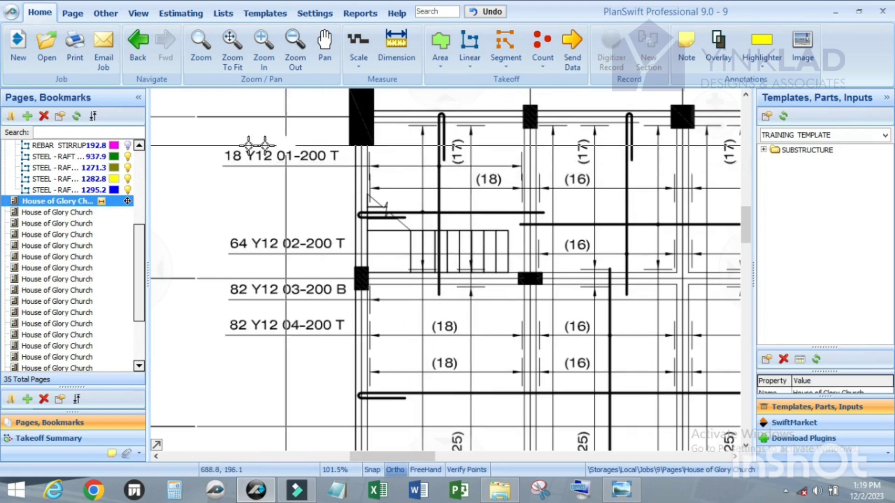
scroll(239, 165, up, 2)
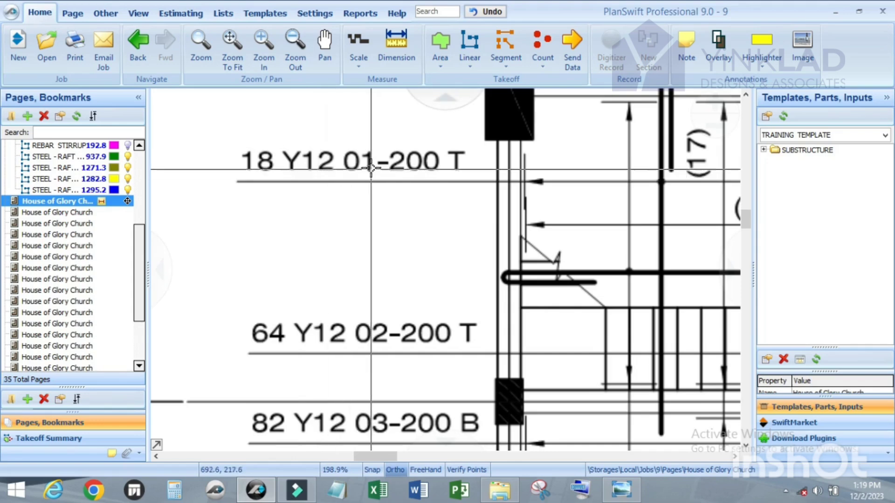
scroll(300, 167, down, 1)
scroll(395, 168, up, 1)
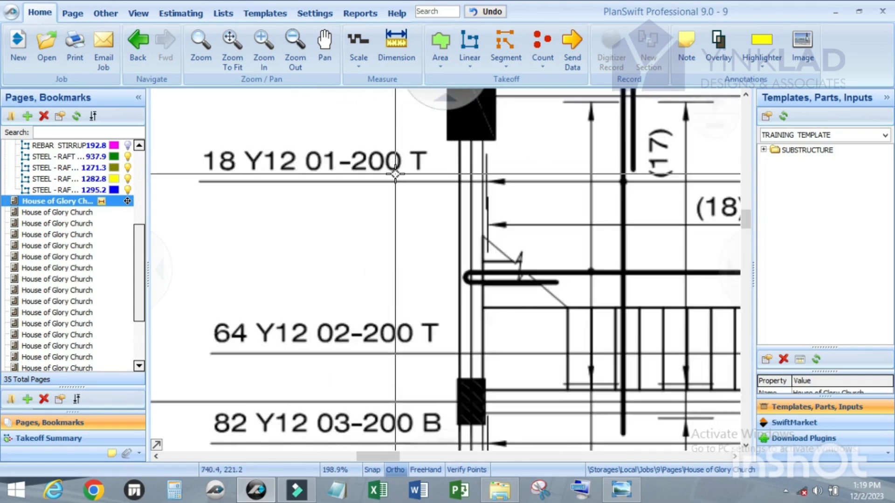
scroll(379, 174, down, 1)
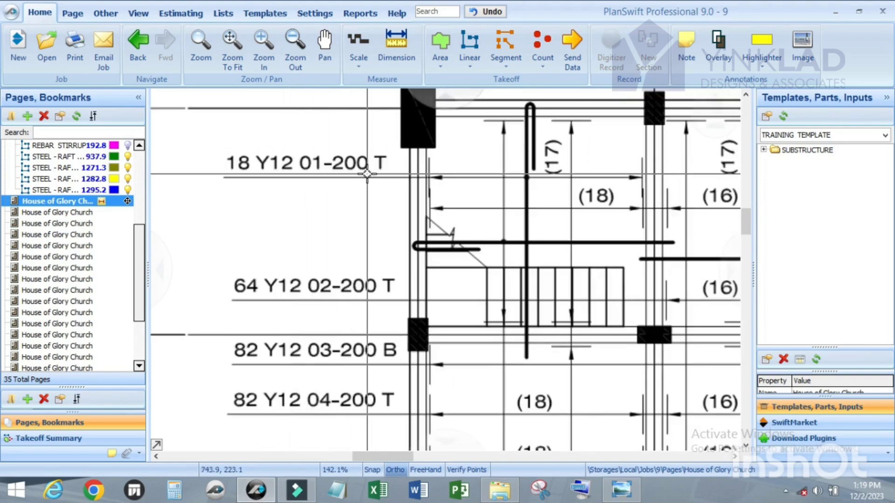
scroll(298, 164, down, 2)
scroll(449, 174, up, 1)
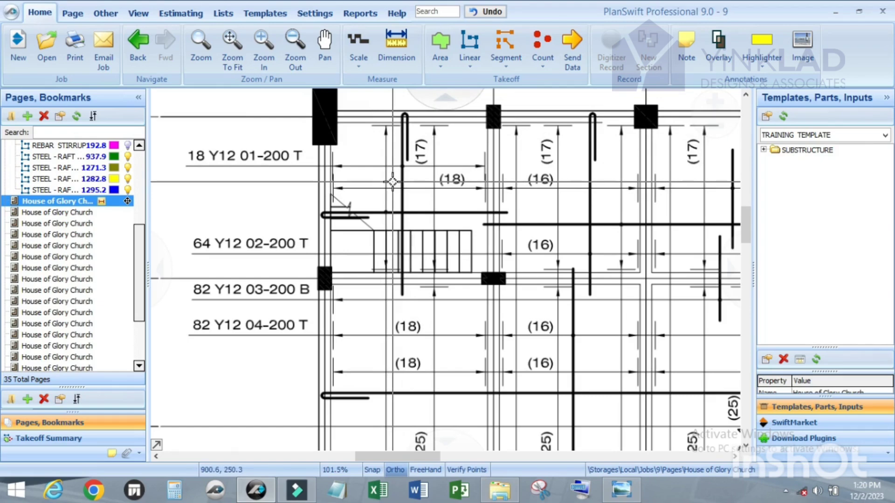
Start a Linear takeoff with default properties and draw a straight leg about 6.3 m long below grid line 7, ending inside the staircase panel.
scroll(344, 201, down, 3)
scroll(381, 175, up, 2)
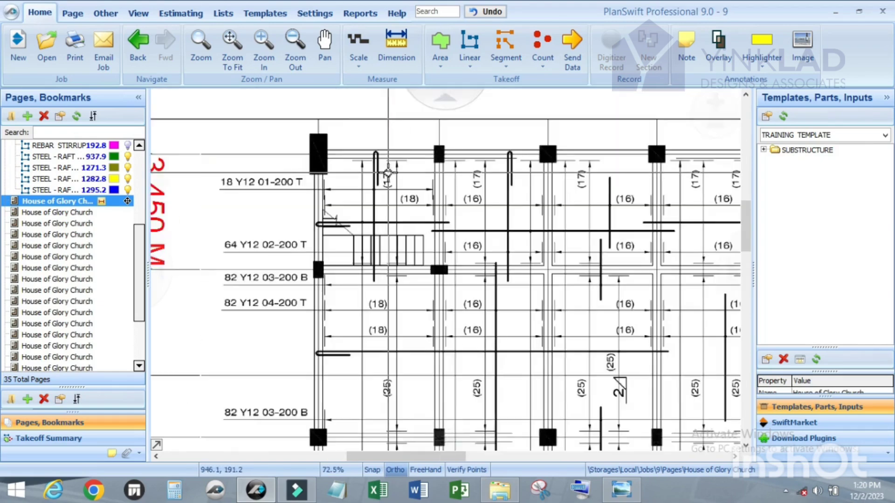
scroll(368, 182, down, 3)
scroll(368, 183, up, 2)
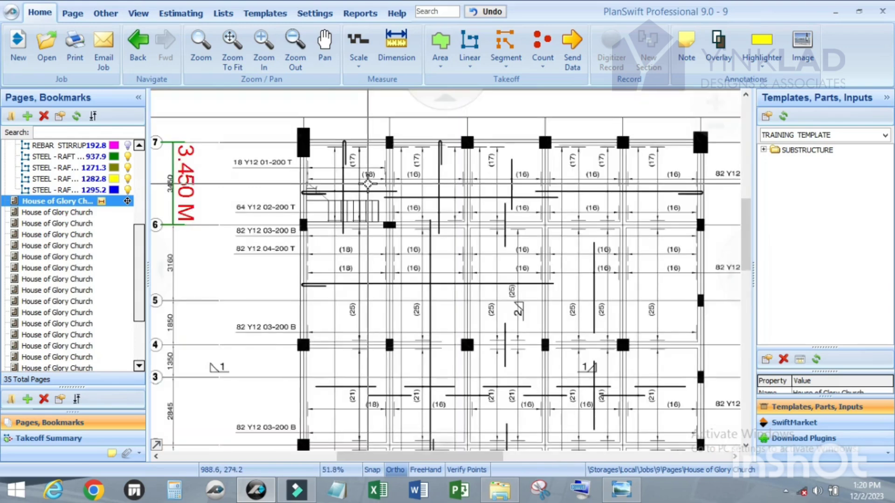
scroll(366, 167, up, 1)
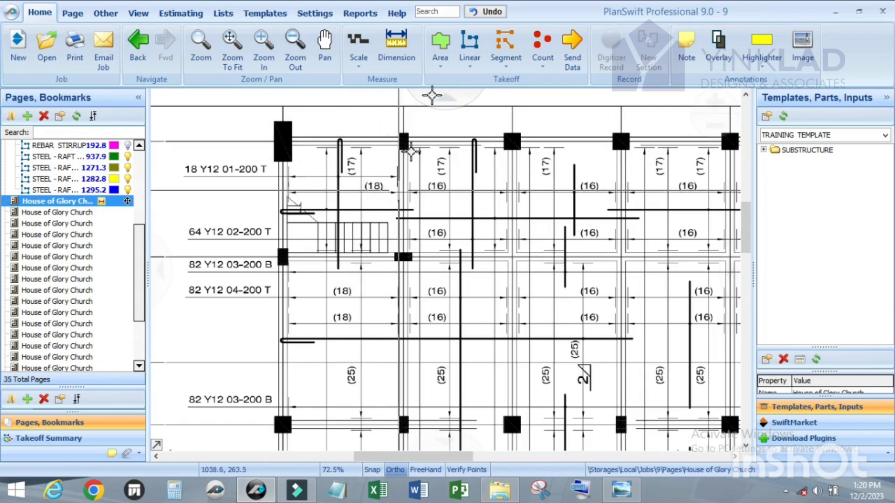
click(472, 43)
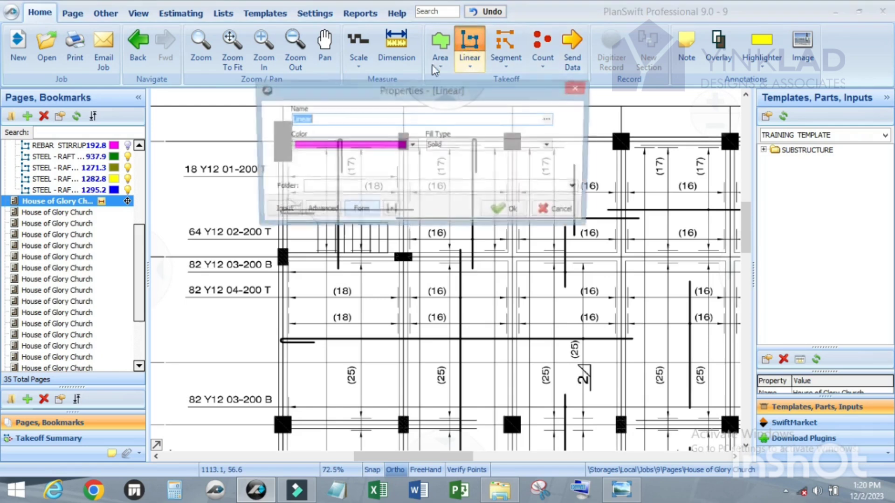
click(500, 210)
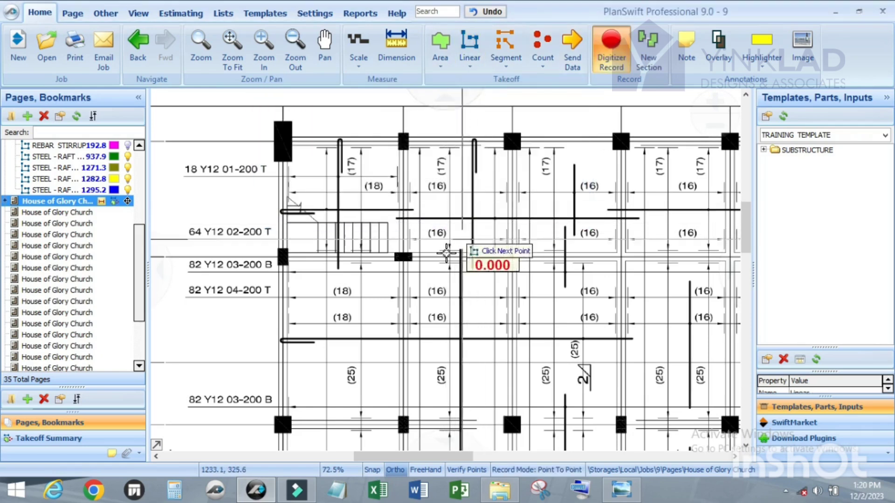
click(588, 161)
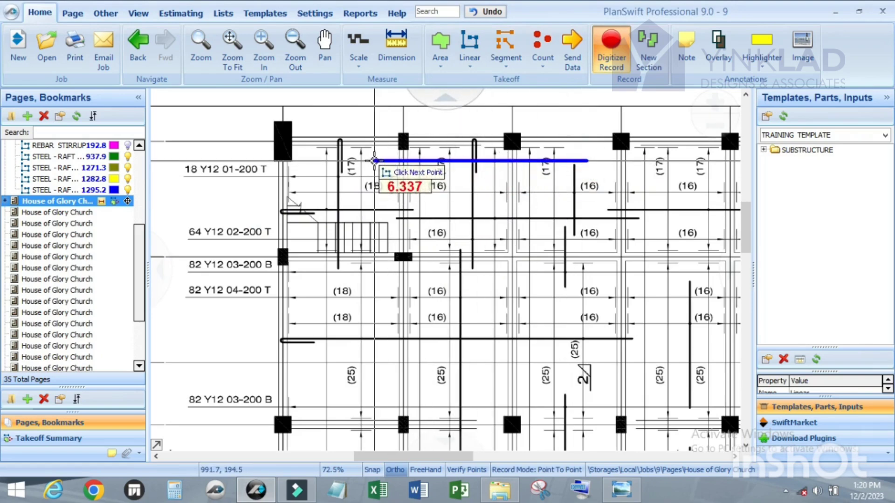
scroll(373, 161, up, 3)
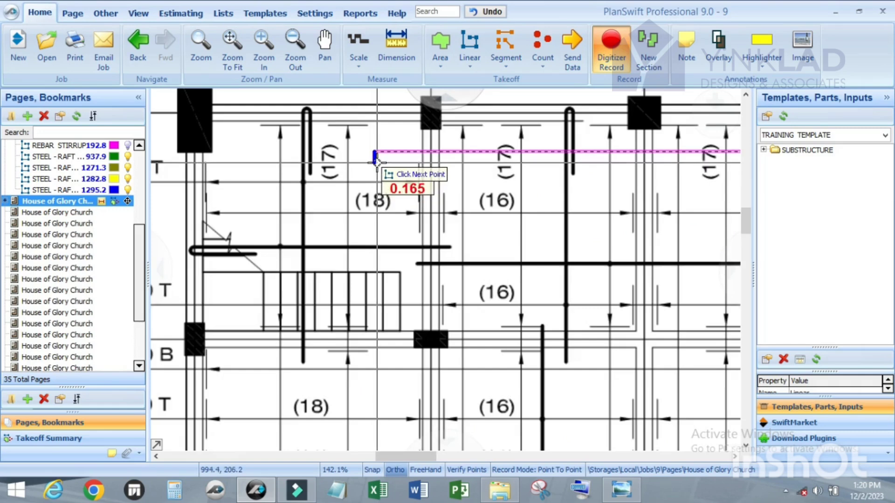
Add an arc hook at the leg's staircase-side end, draw a parallel return leg about 1.6 m long, and end recording.
scroll(371, 161, up, 3)
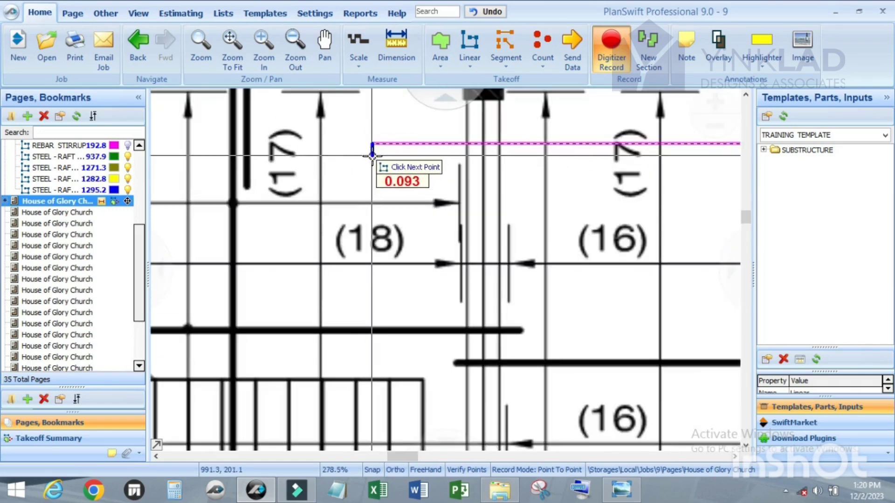
key(a)
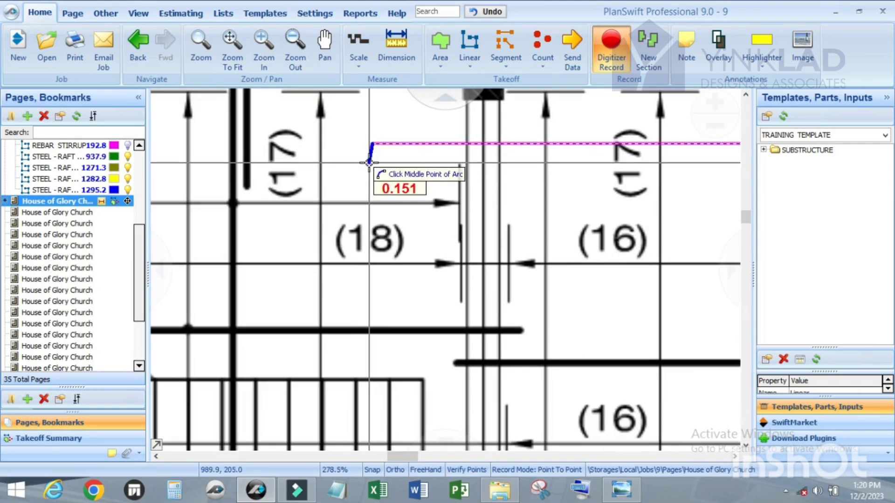
click(369, 160)
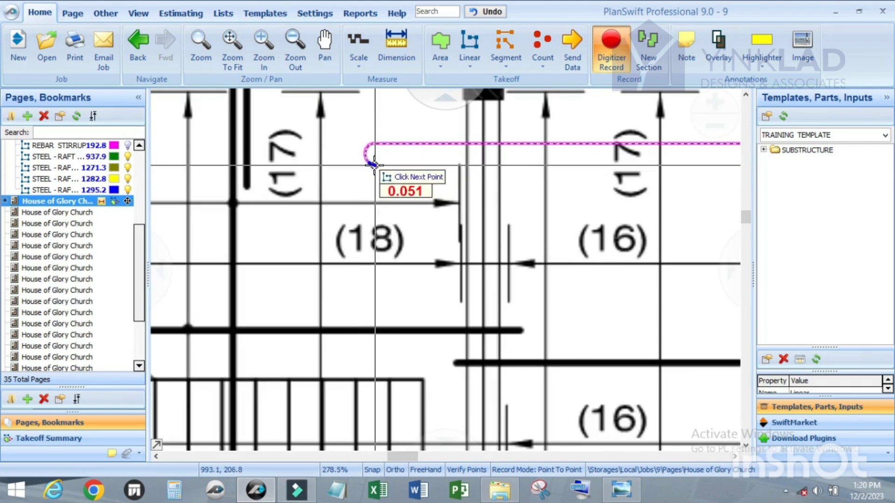
click(373, 164)
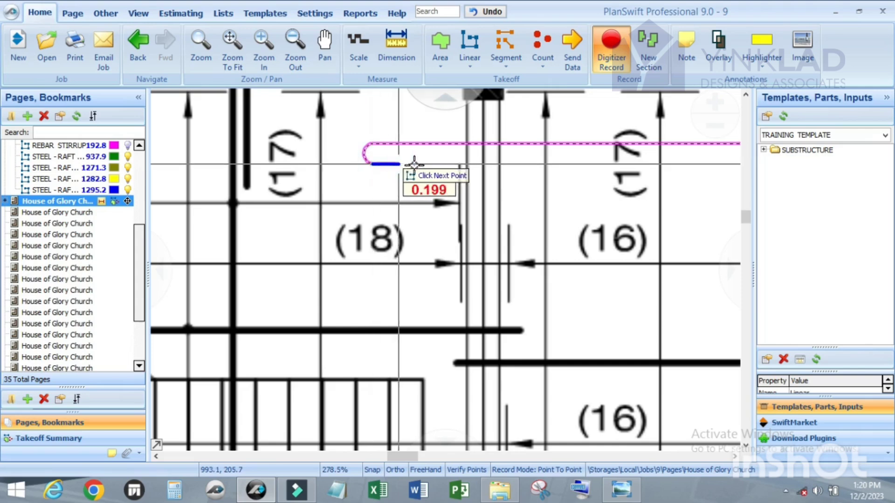
key(shift)
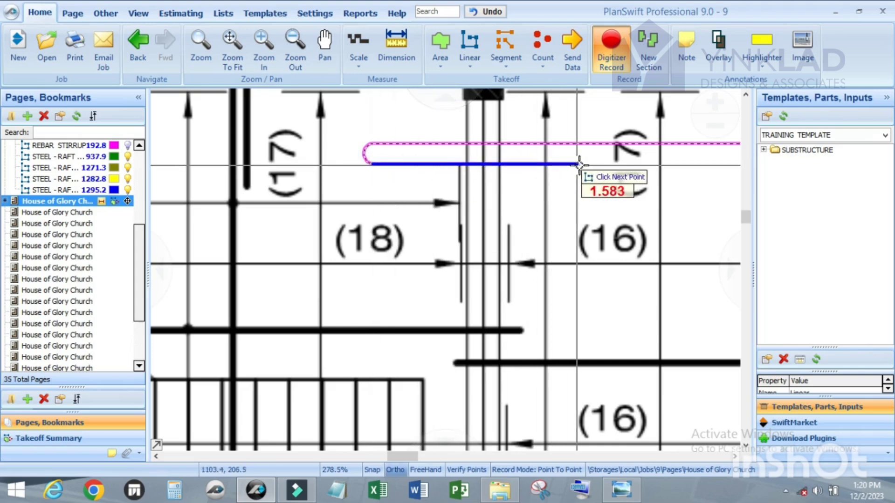
click(581, 164)
key(Escape)
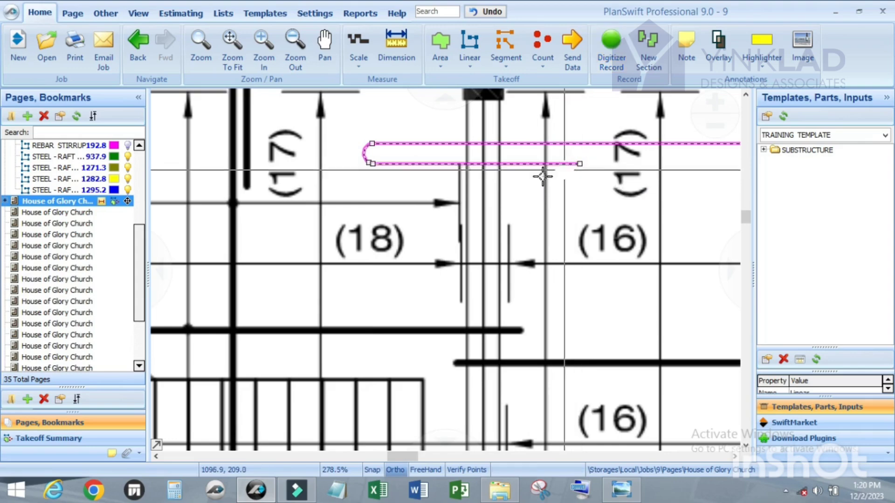
Resume recording on the Linear takeoff and draw a separate straight bar about 3 m long between the hooked bar's two legs.
scroll(312, 198, down, 3)
scroll(402, 176, up, 2)
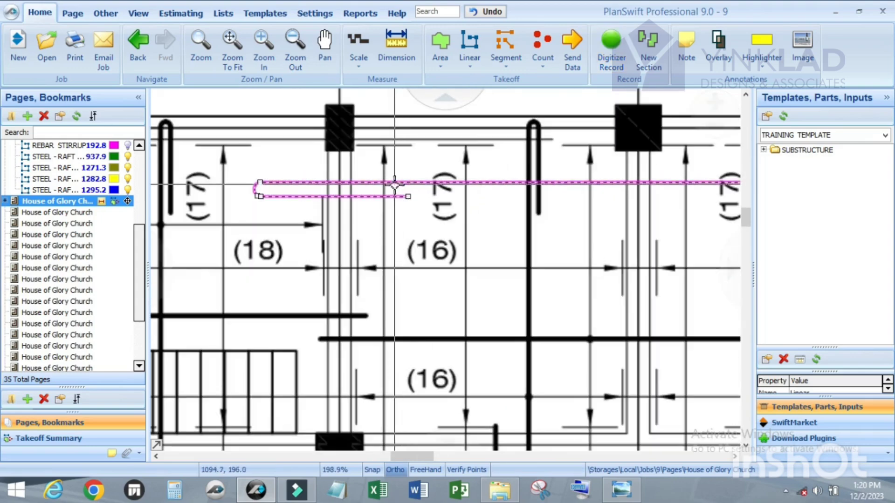
scroll(391, 190, up, 2)
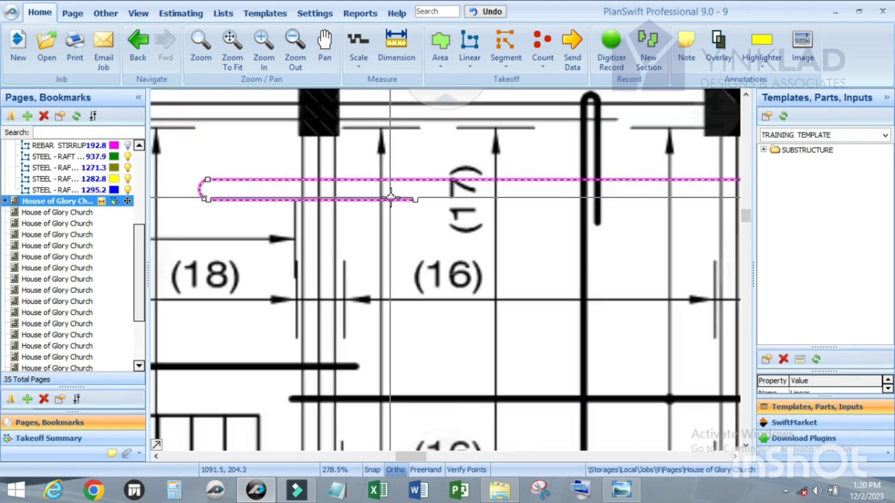
click(400, 193)
click(452, 97)
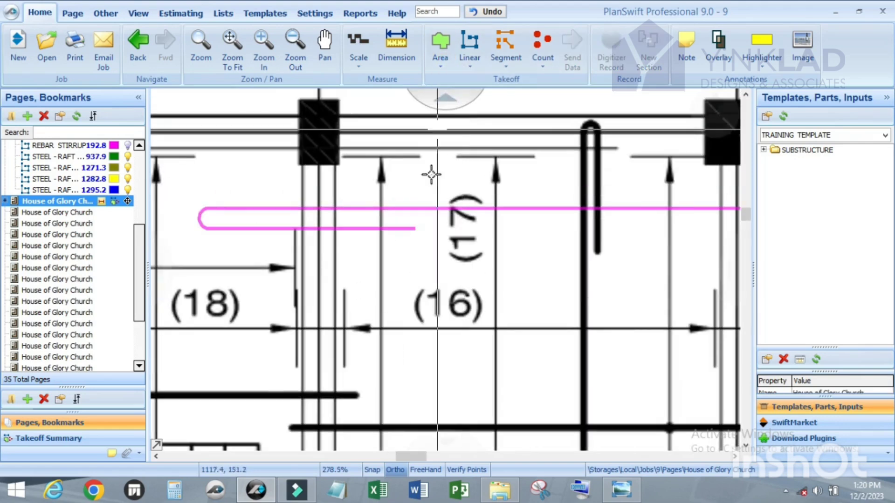
click(411, 208)
key(r)
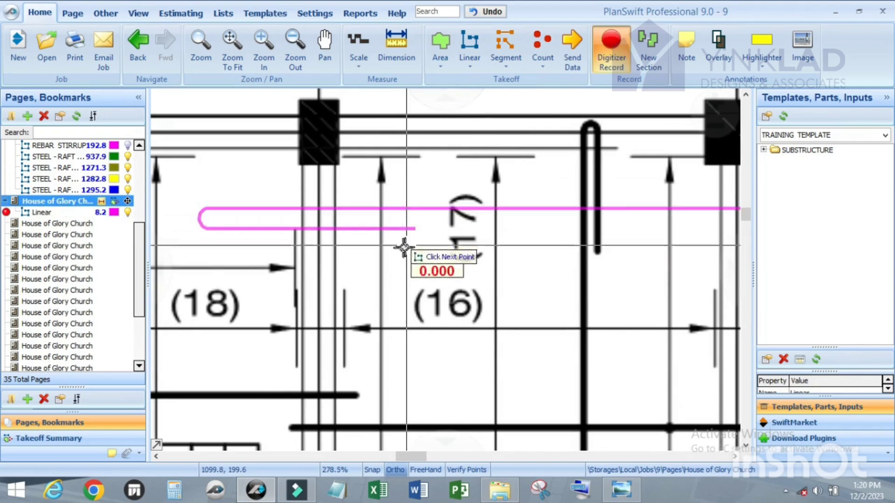
scroll(363, 219, up, 2)
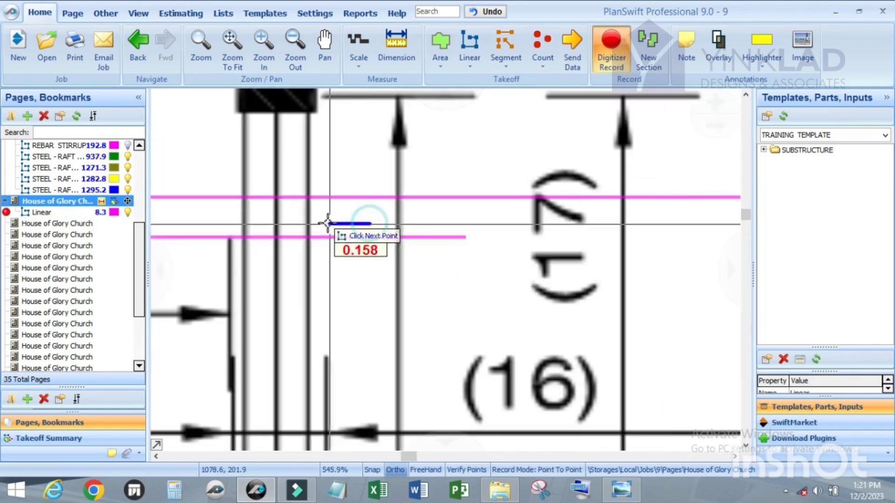
scroll(325, 223, down, 3)
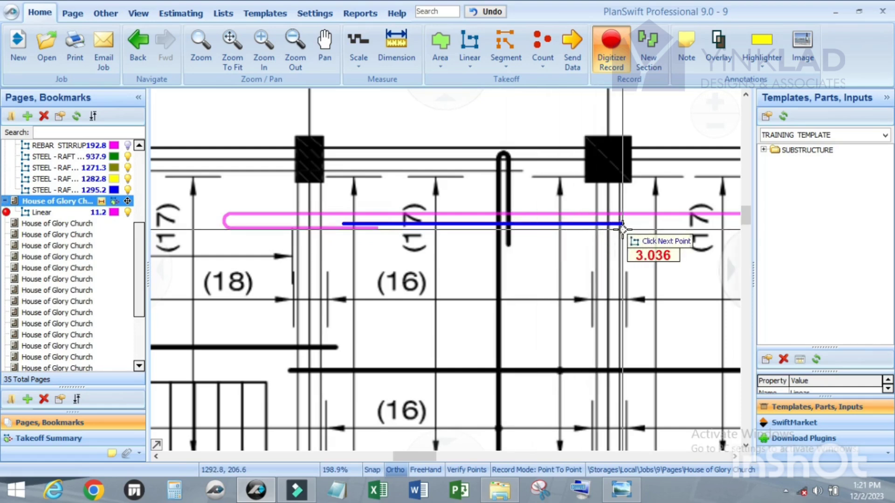
click(623, 230)
key(Escape)
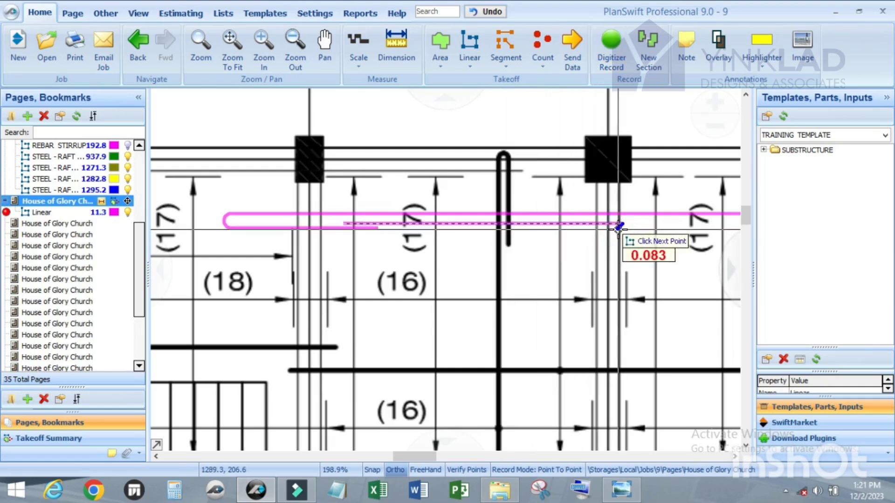
click(461, 238)
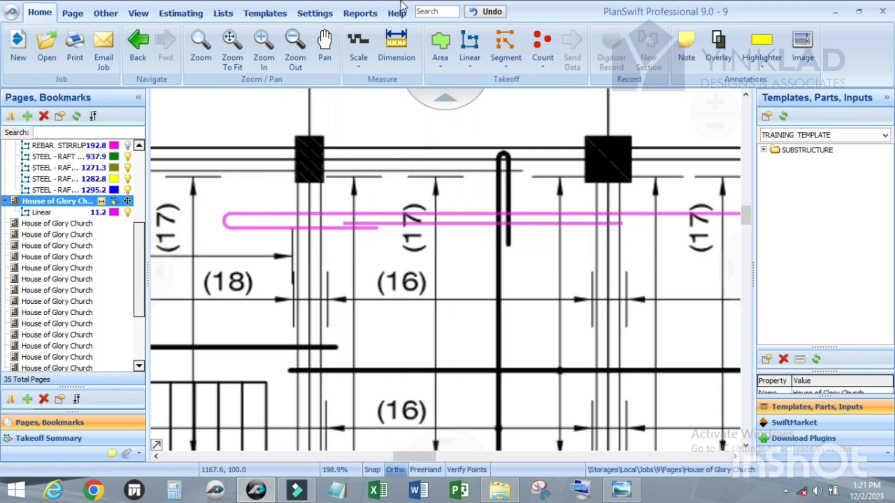
Resume recording on the Linear takeoff and draw another straight leg parallel below the existing bars, ending inside the staircase panel.
scroll(410, 223, up, 1)
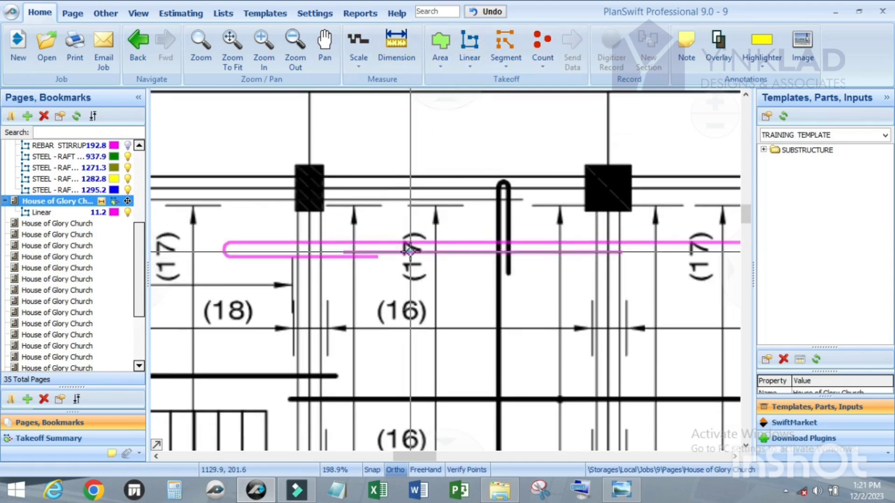
click(410, 249)
key(r)
scroll(410, 191, down, 3)
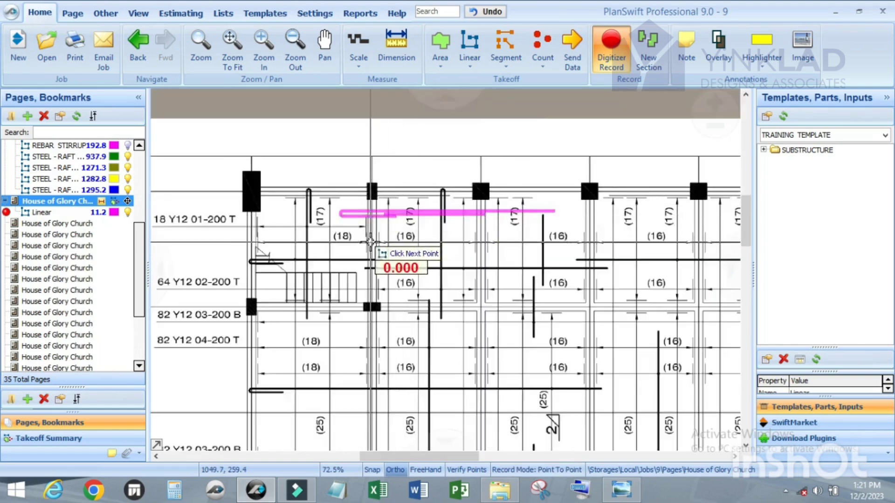
scroll(373, 242, up, 2)
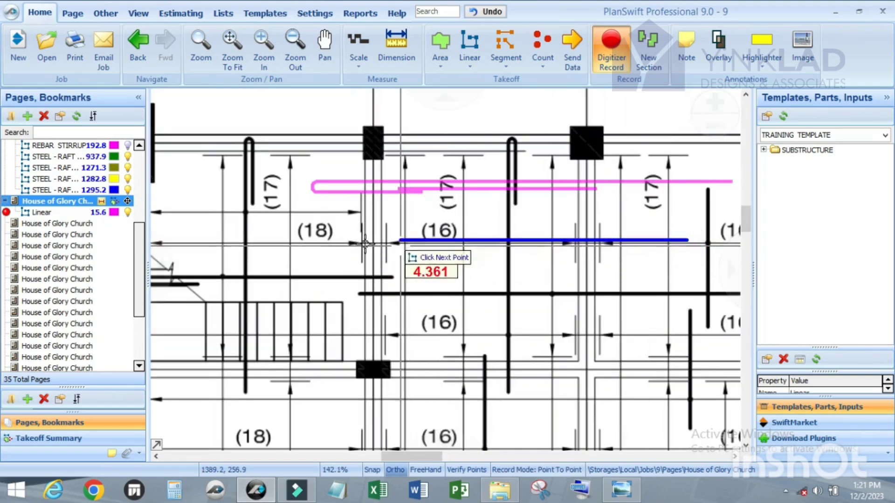
click(341, 241)
Add an arc hook at the lower bar's staircase-side end, draw a parallel return leg about 1.3 m long, and end recording.
scroll(341, 240, up, 2)
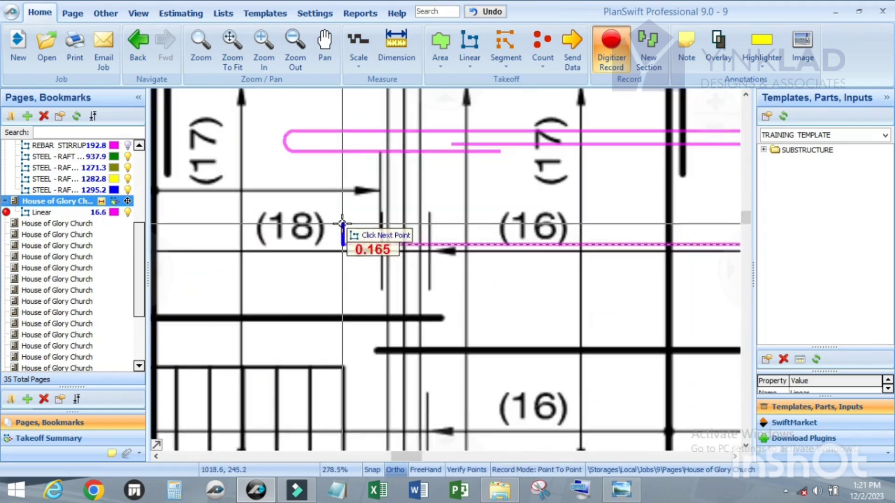
key(a)
scroll(343, 235, up, 2)
scroll(356, 230, up, 1)
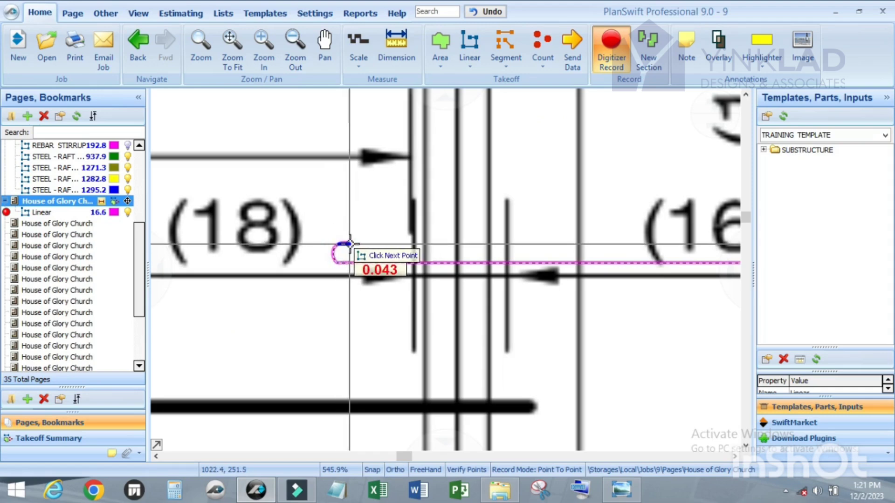
scroll(335, 244, up, 3)
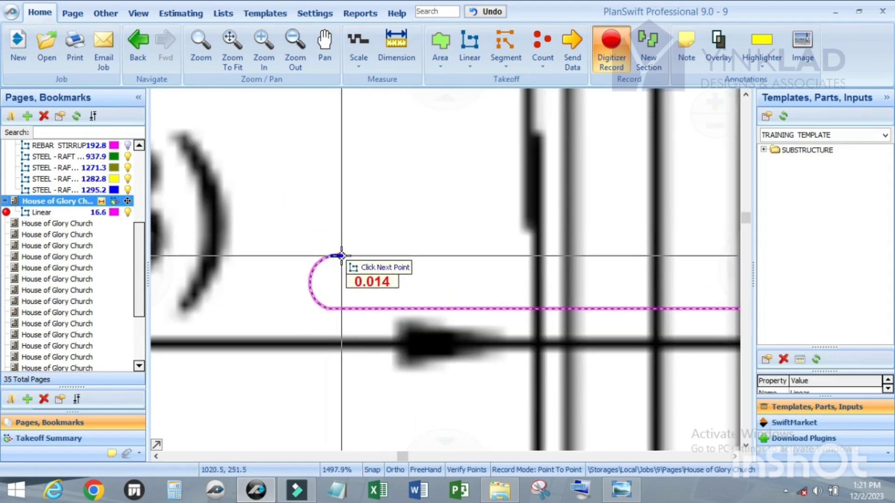
scroll(384, 256, down, 4)
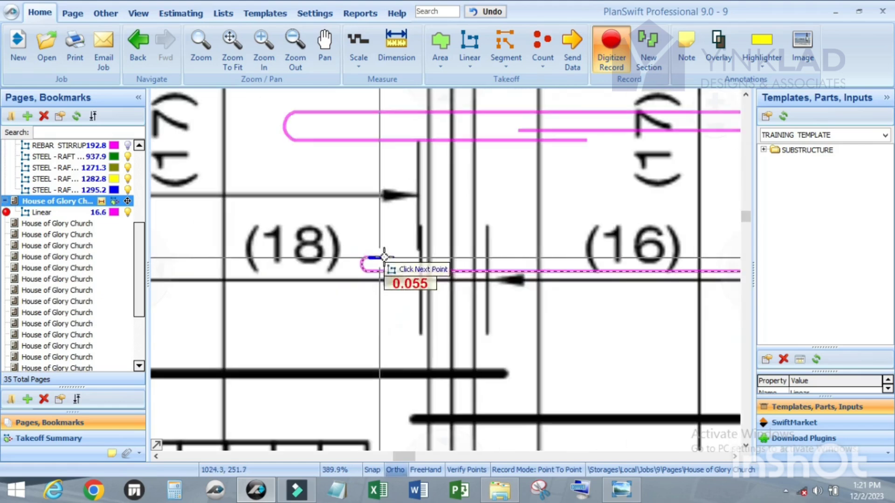
double_click(603, 256)
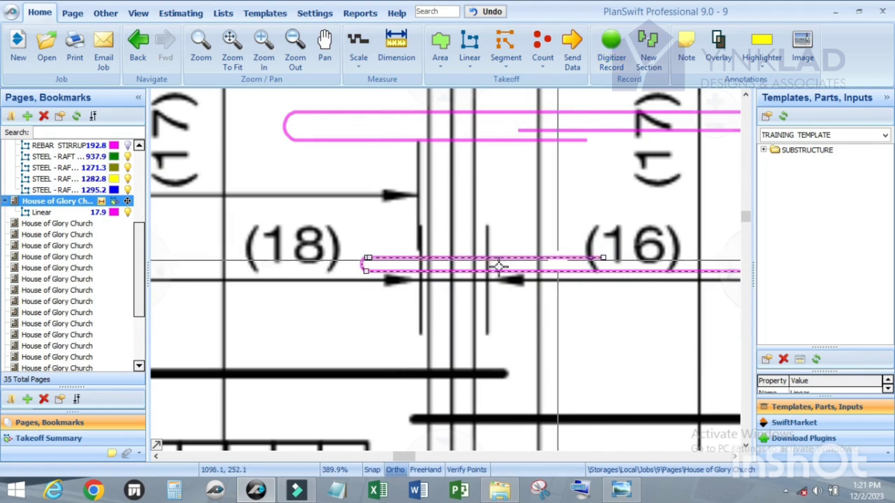
Delete all the traced Linear takeoff bars below grid line 7, both hooked bars and the straight one.
scroll(514, 255, down, 3)
scroll(363, 223, up, 1)
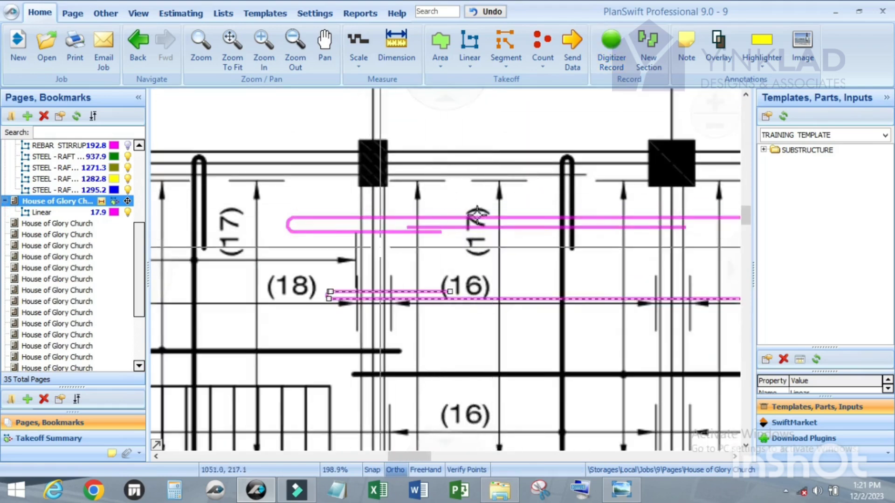
scroll(401, 235, down, 2)
scroll(402, 240, up, 3)
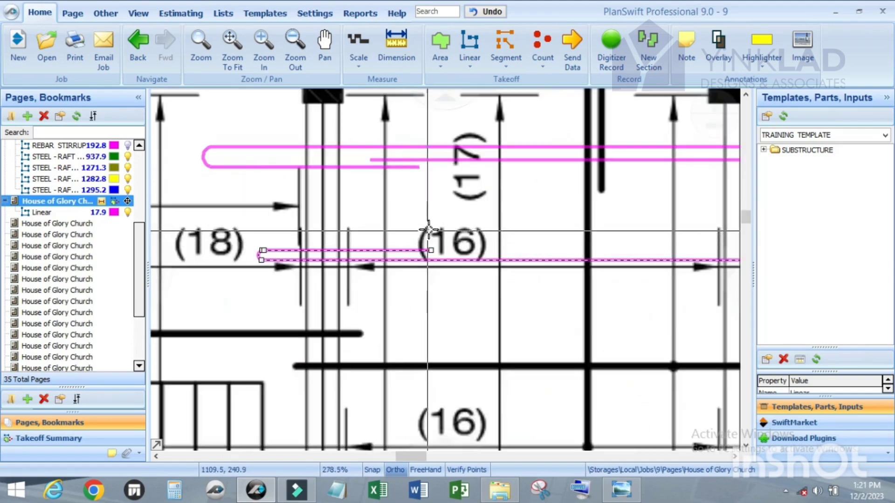
click(391, 227)
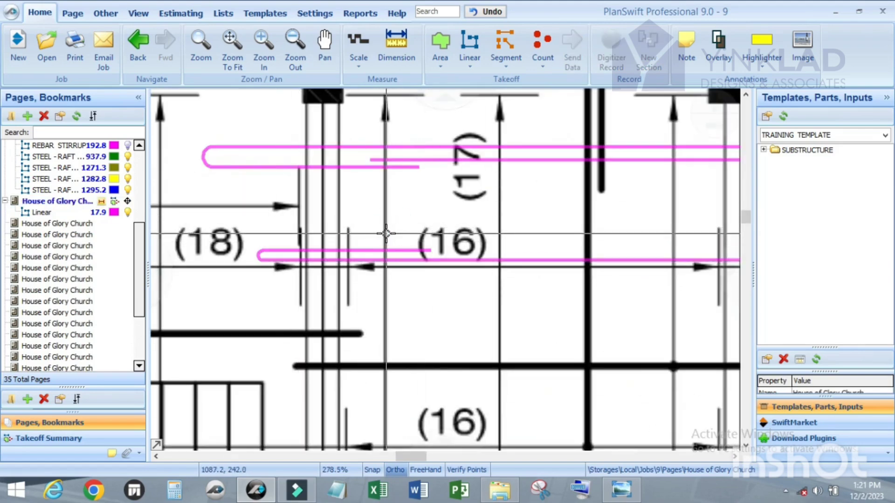
scroll(448, 269, down, 2)
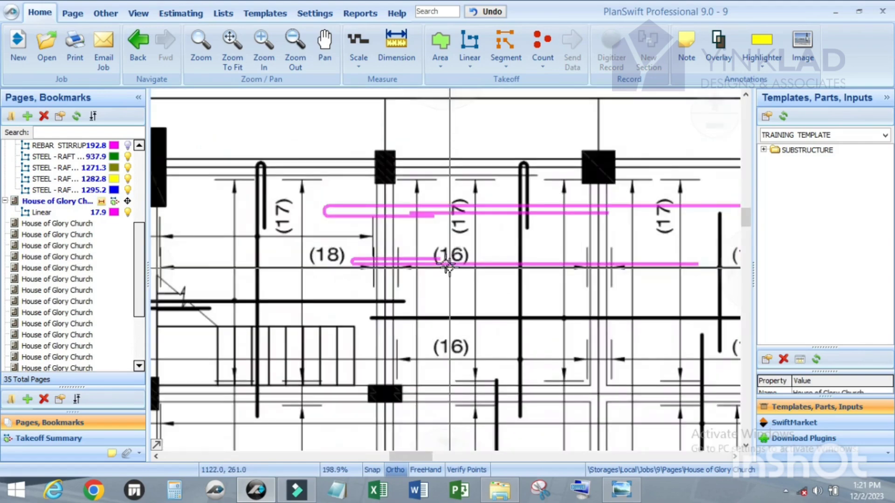
drag(463, 304, 337, 209)
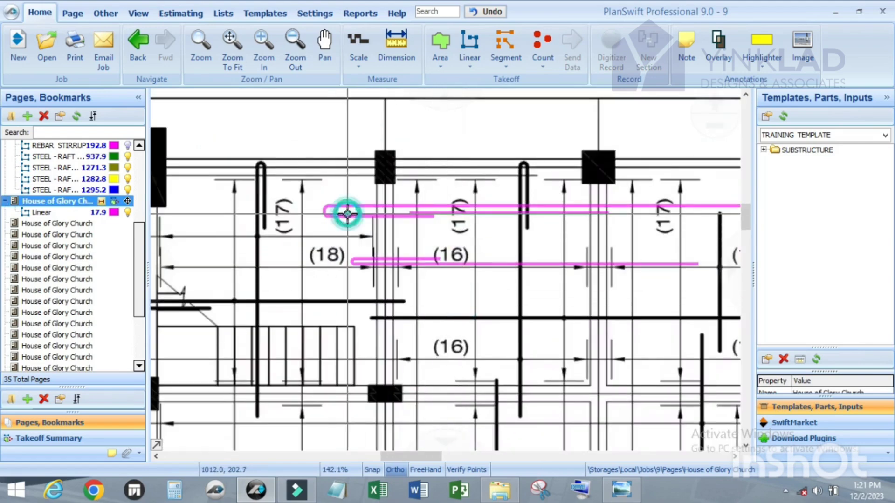
click(347, 215)
key(Delete)
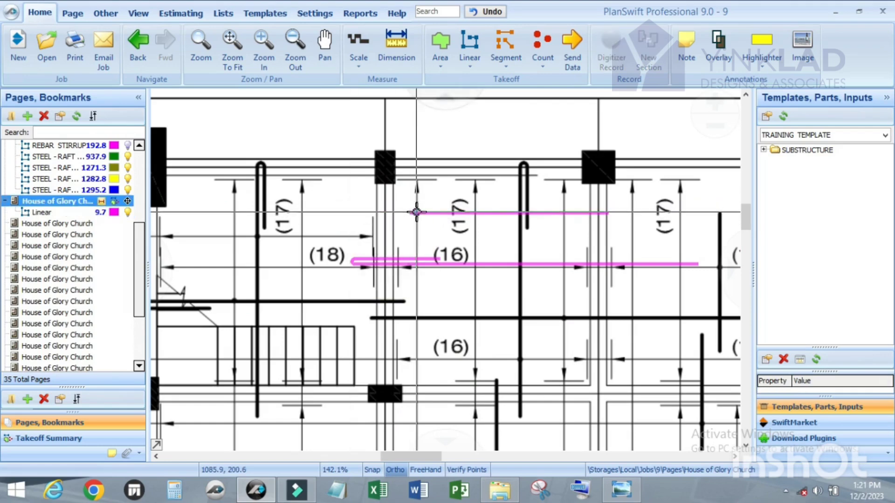
key(Delete)
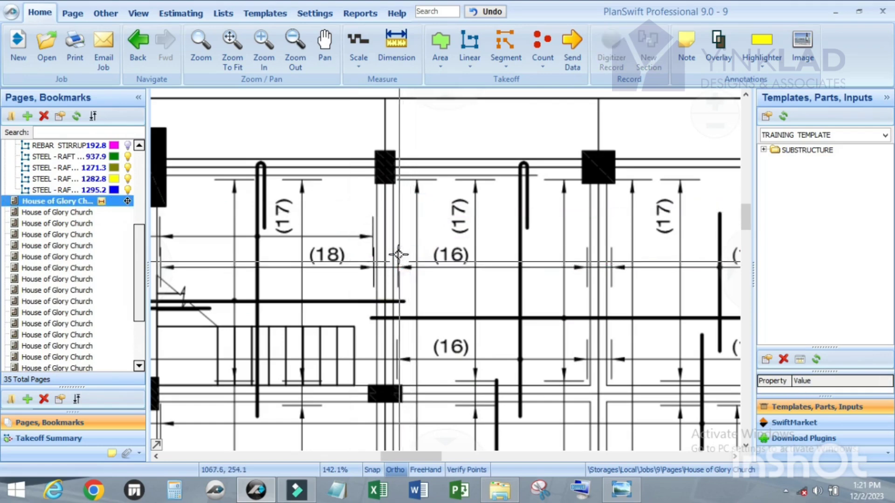
Examine the Y12 bar callouts and hooked bars from the staircase panel down to the bays between grid lines 6 and 4.
scroll(409, 263, down, 3)
scroll(352, 301, up, 2)
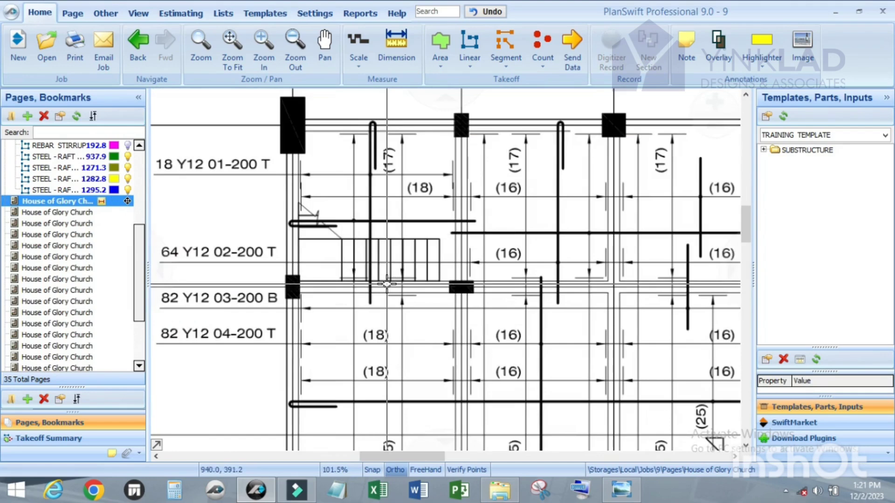
scroll(344, 221, down, 1)
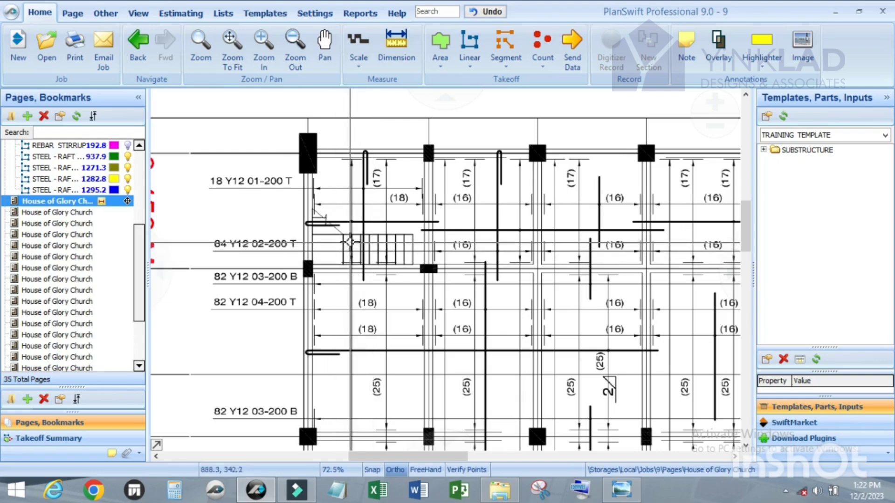
scroll(368, 233, down, 1)
scroll(373, 288, up, 2)
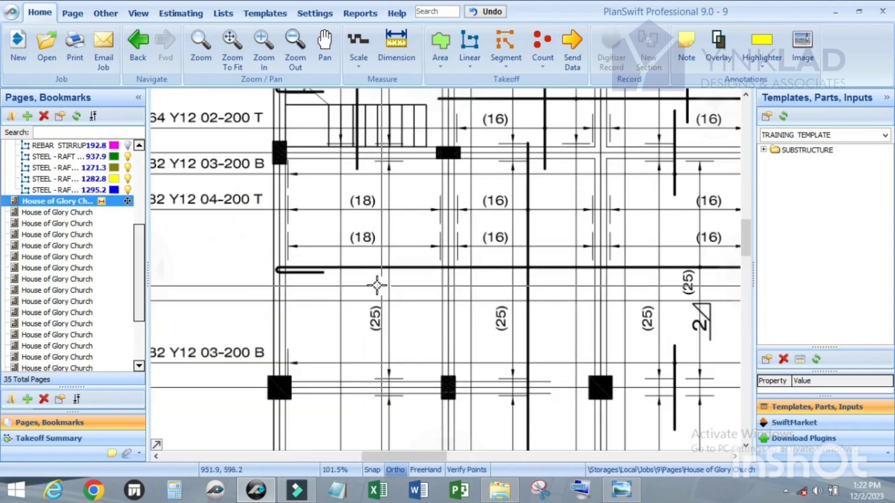
scroll(368, 282, down, 2)
scroll(536, 272, up, 2)
scroll(536, 273, down, 2)
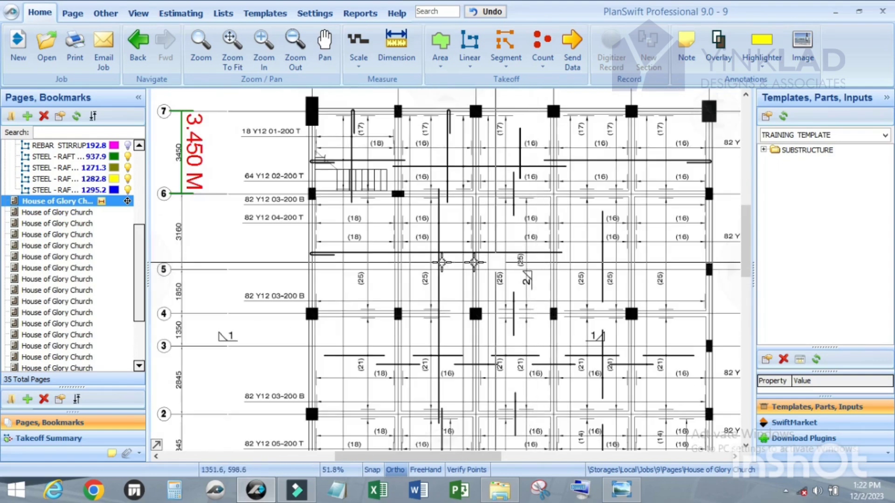
Follow the long horizontal hooked bar between grid lines 6 and 5 to its far end near section mark 2.
scroll(326, 248, up, 3)
scroll(299, 259, down, 2)
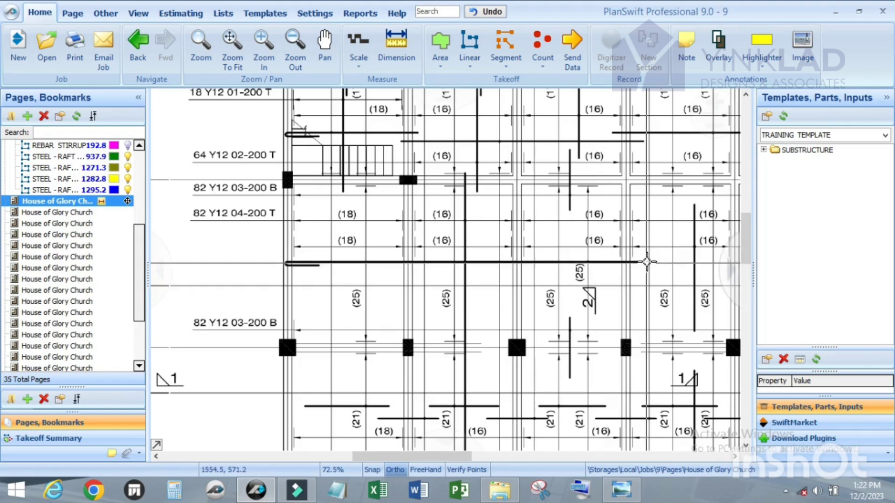
scroll(647, 262, up, 3)
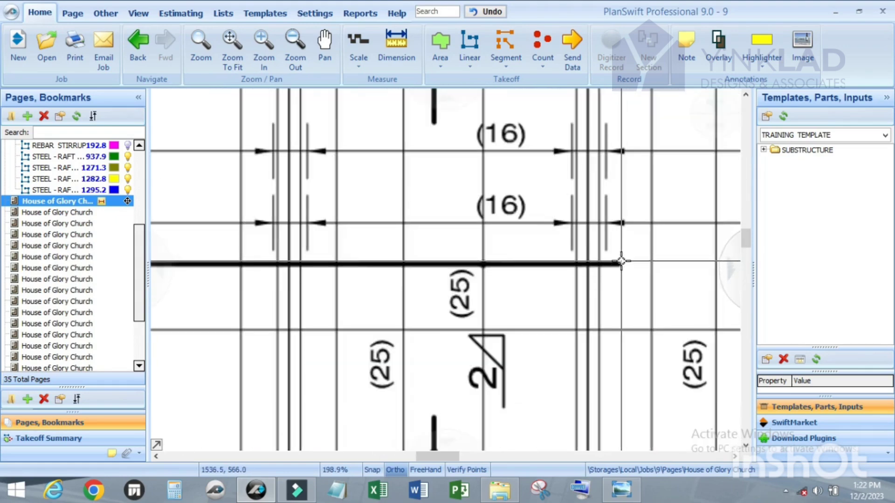
scroll(621, 261, down, 1)
scroll(551, 262, up, 1)
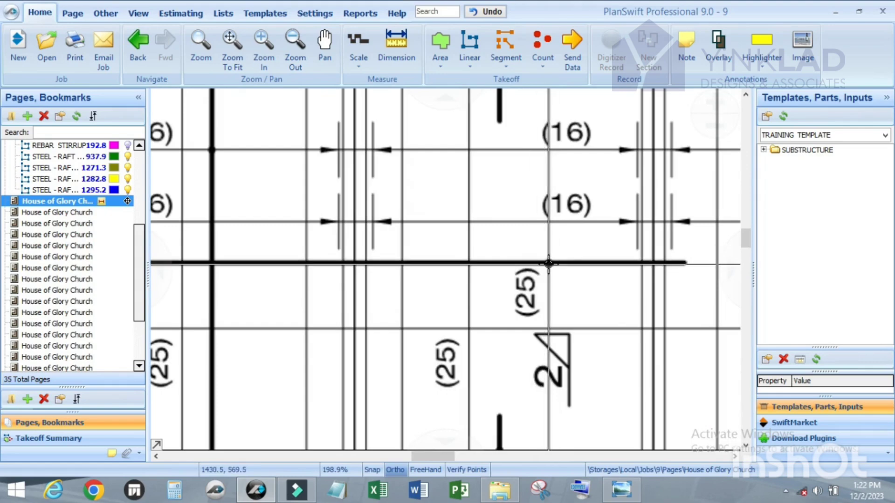
scroll(548, 264, down, 2)
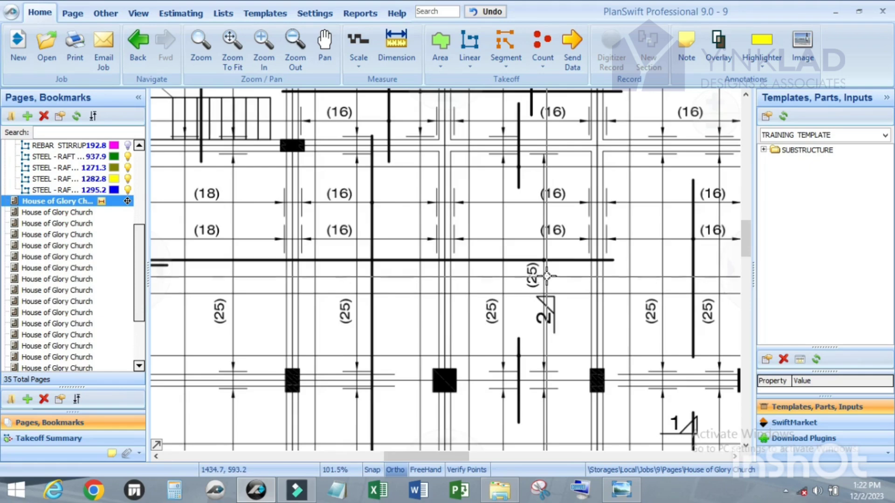
scroll(546, 276, up, 2)
scroll(541, 275, down, 1)
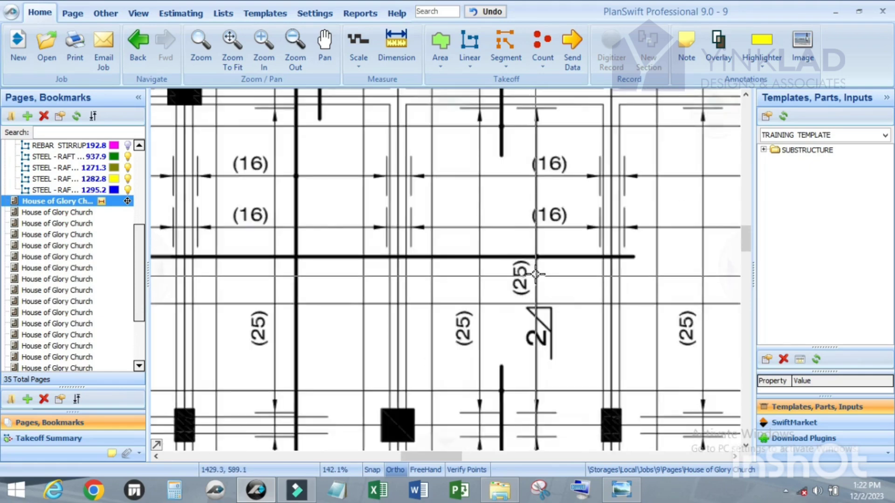
Examine the vertical (25) distribution line from grid line 6 down to grid line 4, and the full beam along grid line 4.
scroll(535, 275, down, 2)
scroll(538, 257, up, 2)
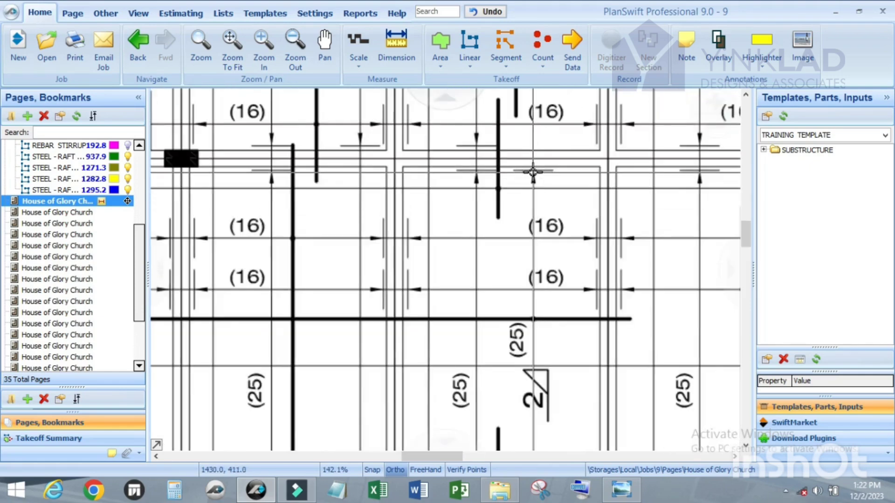
scroll(531, 160, down, 2)
scroll(531, 179, down, 1)
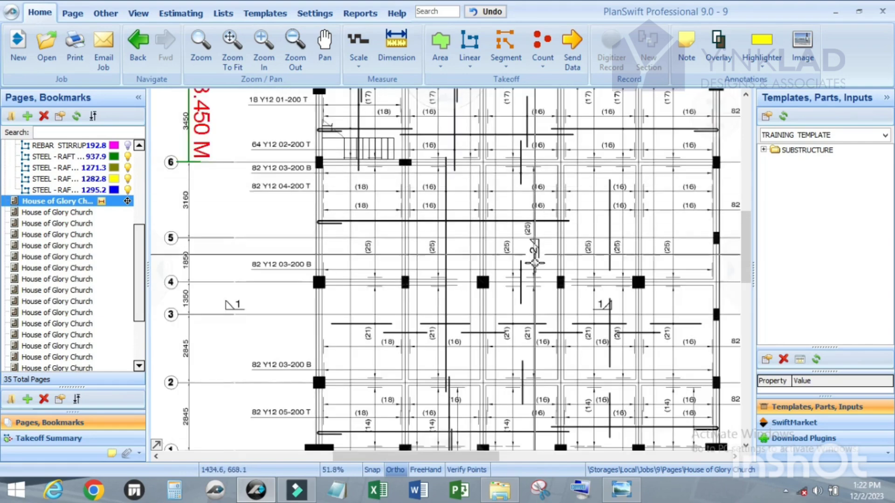
scroll(535, 288, up, 3)
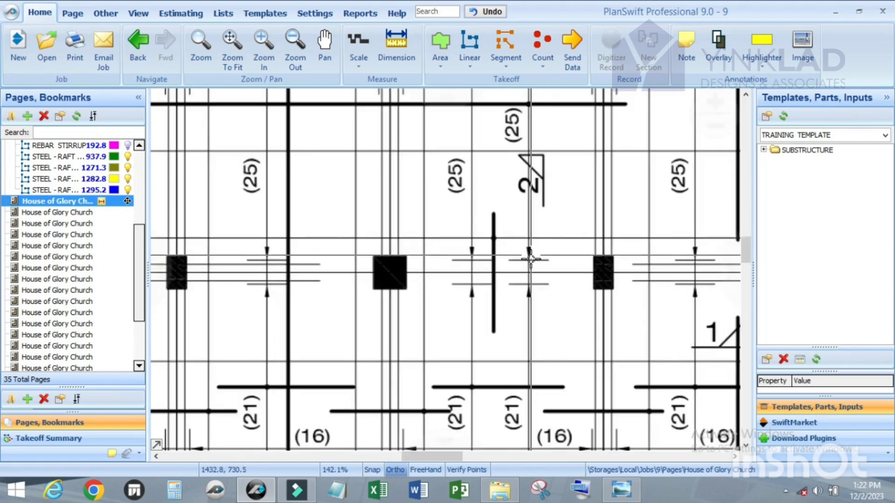
scroll(531, 257, down, 1)
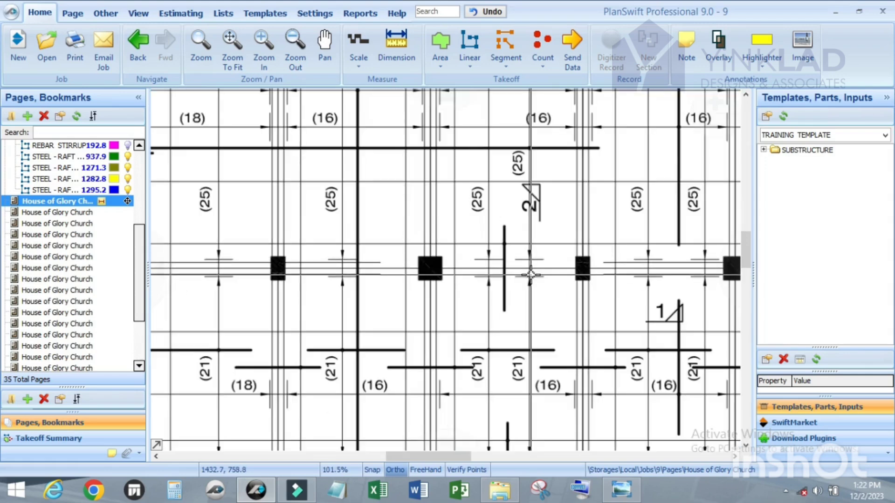
scroll(530, 279, down, 2)
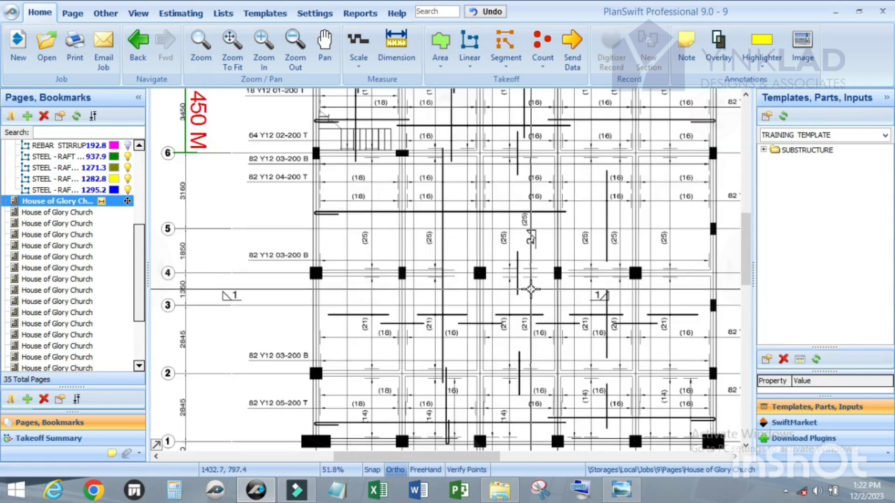
scroll(523, 308, up, 3)
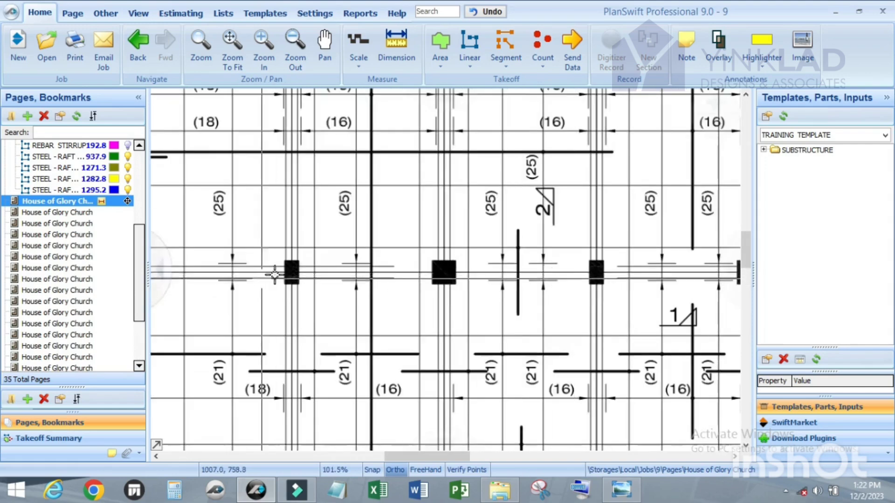
scroll(239, 267, down, 2)
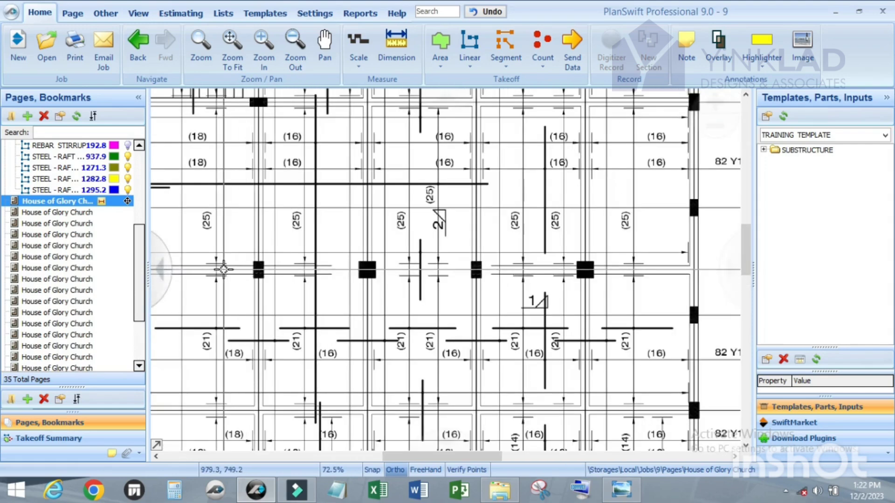
scroll(285, 267, down, 1)
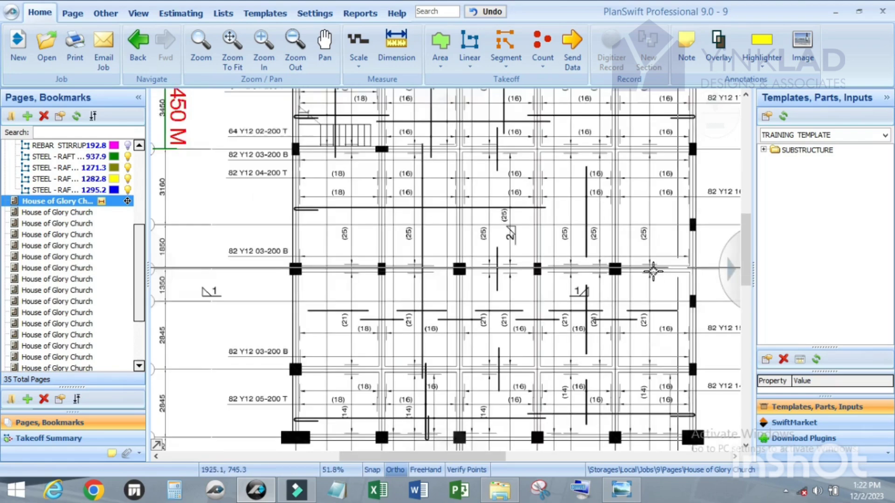
Inspect where the (25) and (21) distribution lines meet the grid line 4 beam, beside the short vertical bar near section mark 2.
scroll(523, 286, up, 2)
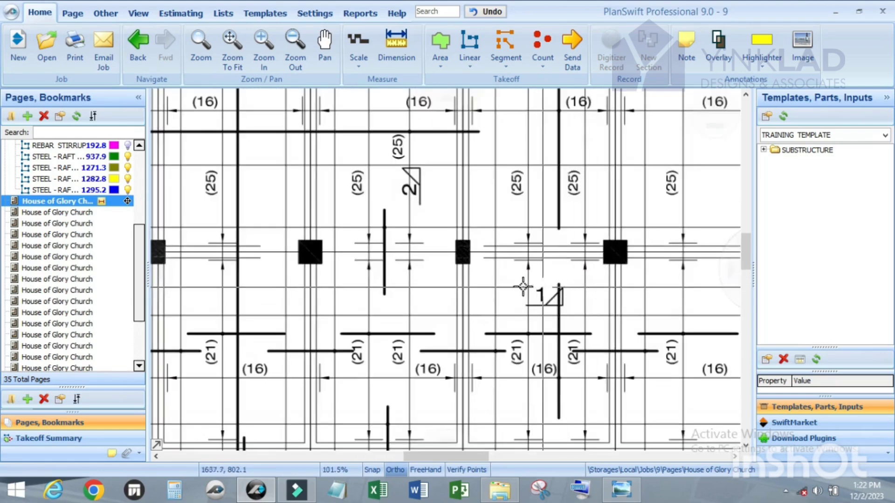
scroll(499, 269, up, 2)
scroll(499, 270, down, 5)
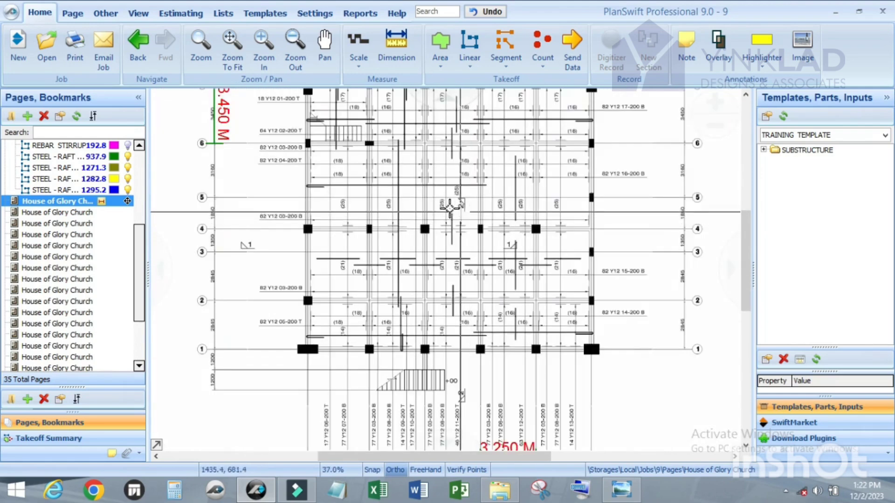
scroll(470, 216, up, 2)
scroll(476, 255, up, 2)
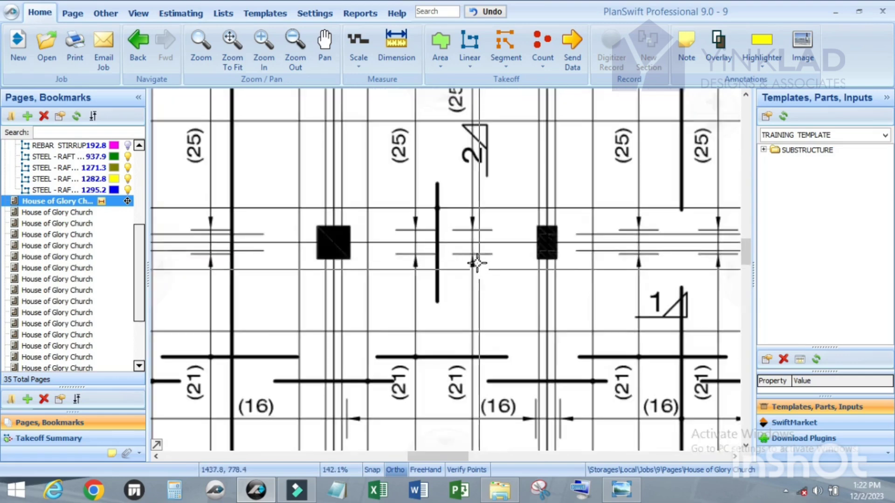
scroll(473, 219, down, 3)
scroll(473, 232, up, 3)
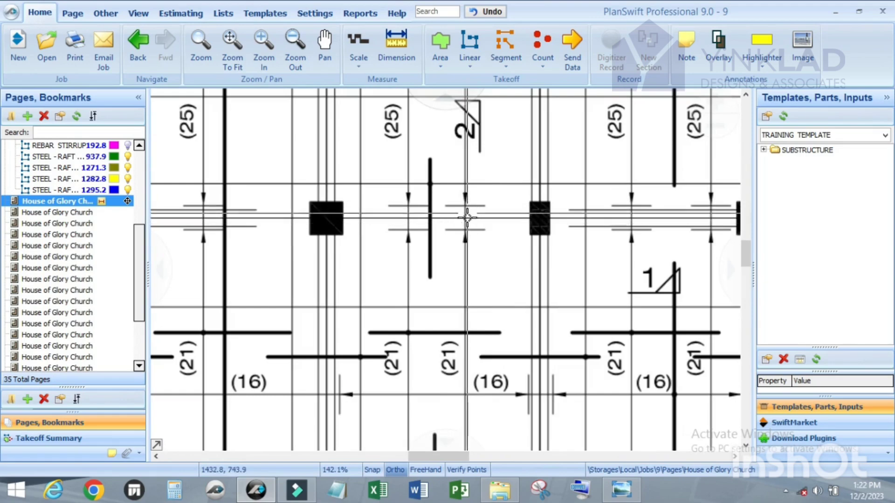
scroll(447, 192, down, 3)
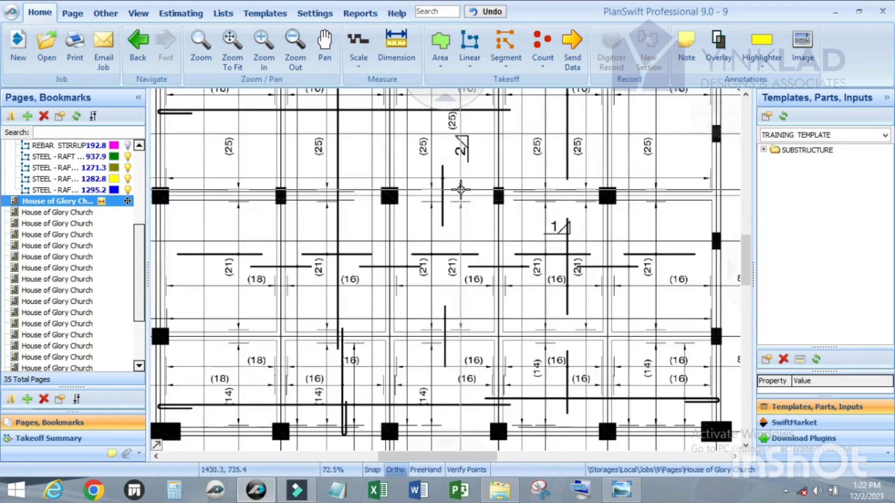
scroll(459, 190, up, 2)
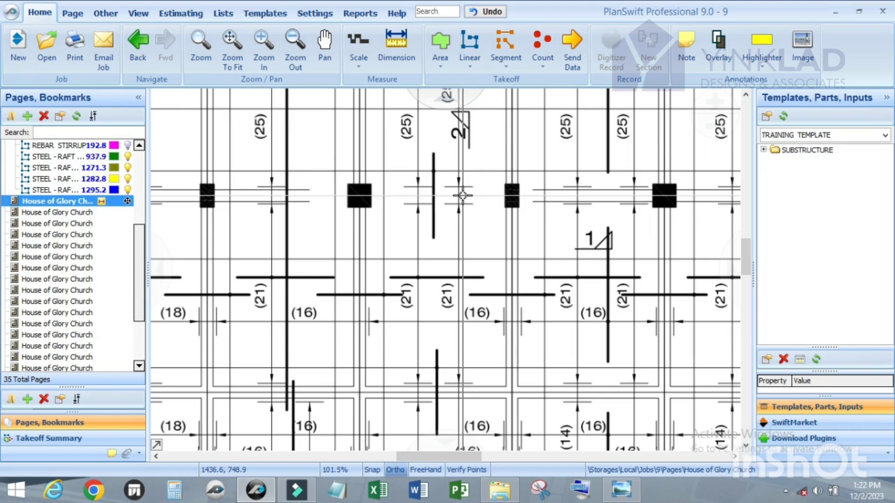
Examine the vertical (21) distribution line beside section mark 2 from the grid line 4 beam down to the grid line 2 beam.
scroll(463, 195, down, 2)
scroll(457, 188, up, 1)
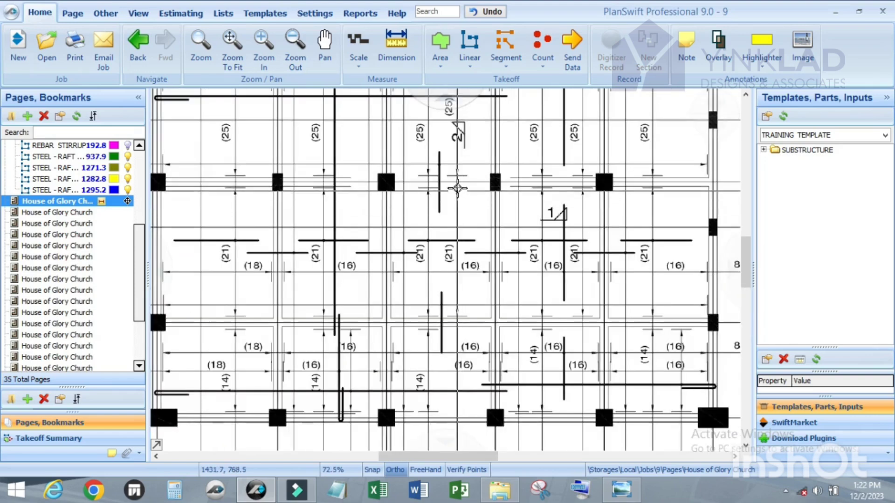
scroll(457, 188, down, 1)
scroll(465, 309, up, 1)
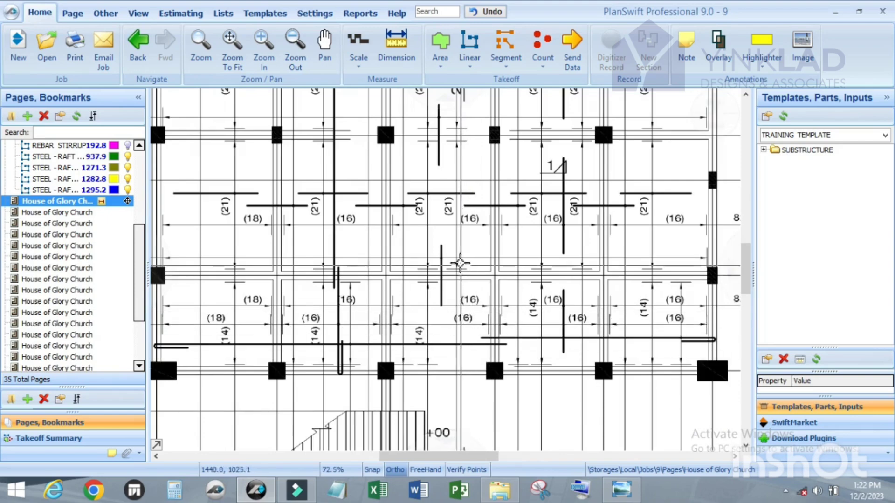
scroll(460, 263, up, 2)
scroll(453, 273, down, 2)
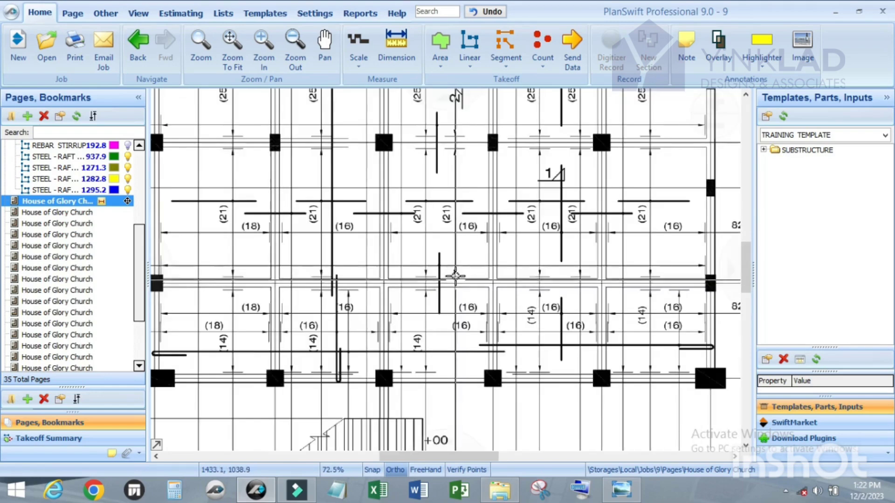
scroll(453, 275, up, 2)
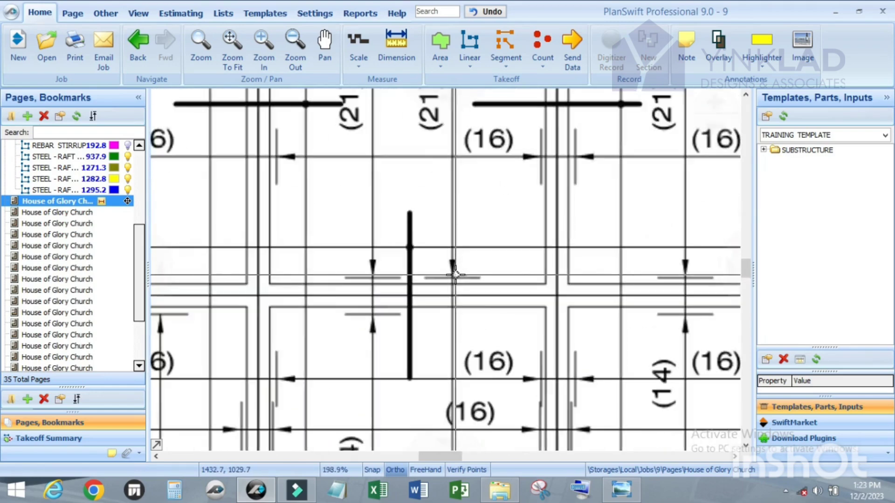
scroll(457, 243, down, 2)
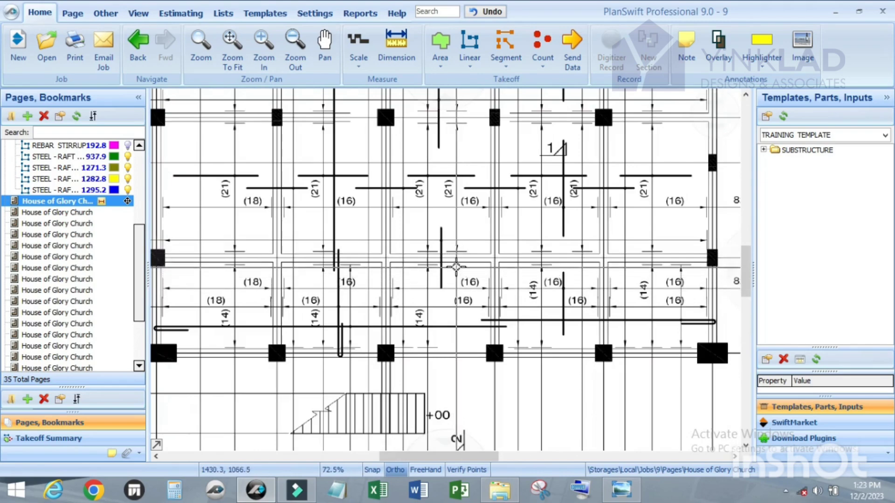
Trace the distribution line beside section mark 2 down past grid line 1 and read its 46 Y12 11-200 T callout.
scroll(456, 263, down, 1)
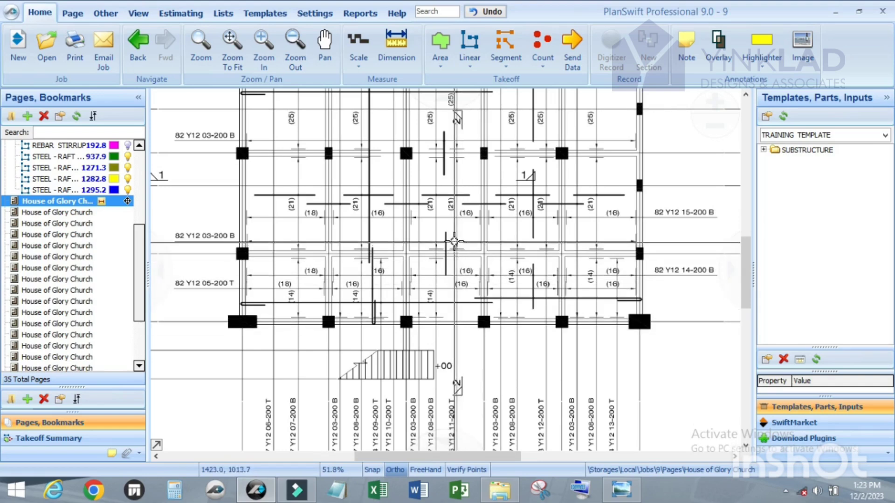
scroll(459, 279, down, 1)
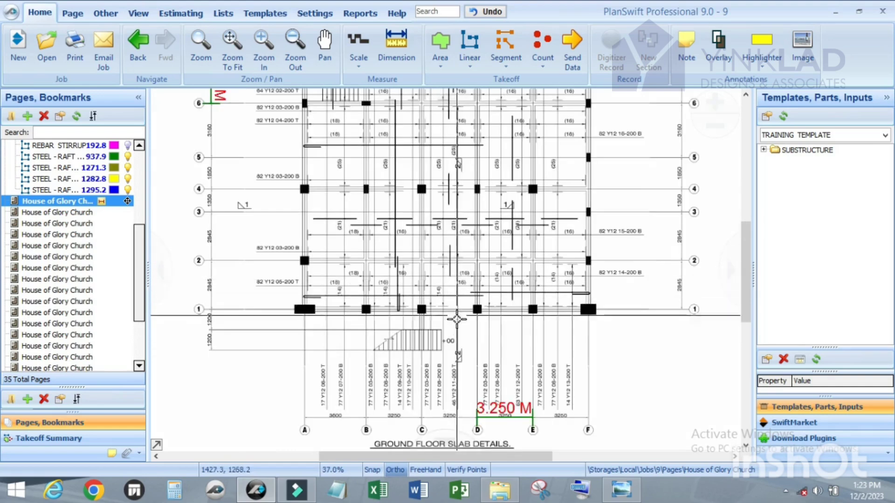
scroll(457, 412, up, 2)
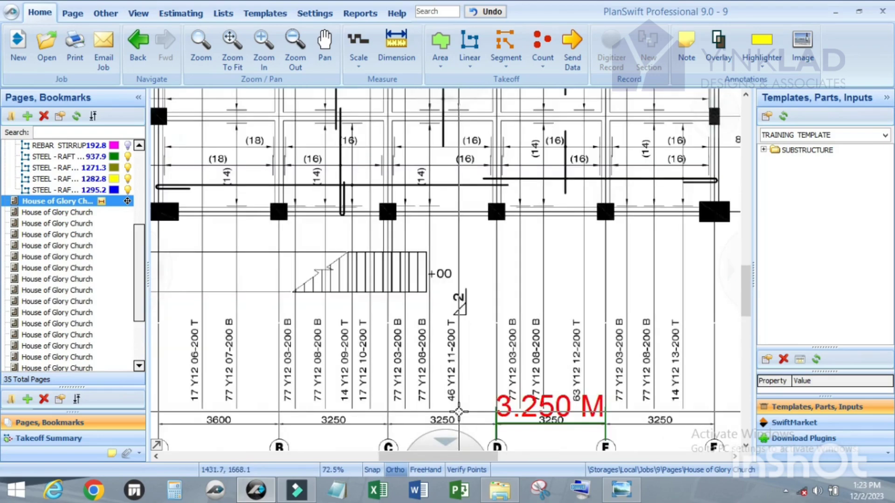
scroll(460, 407, up, 1)
scroll(460, 401, up, 1)
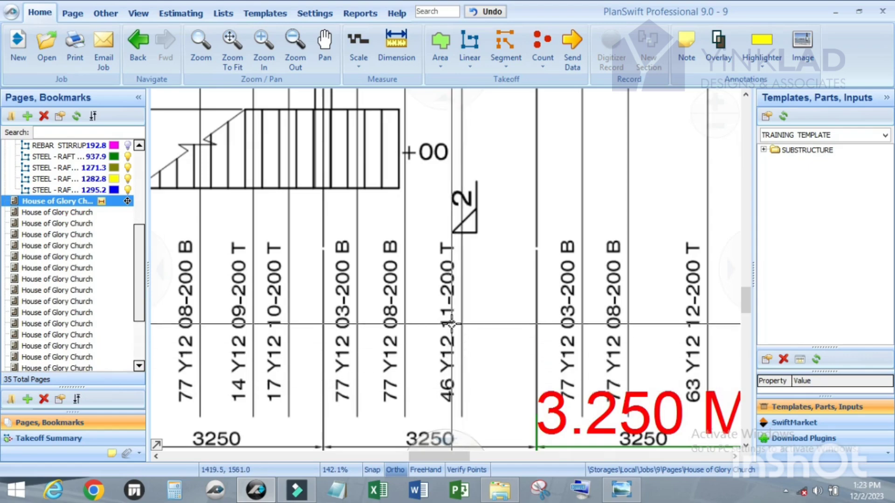
scroll(452, 324, up, 1)
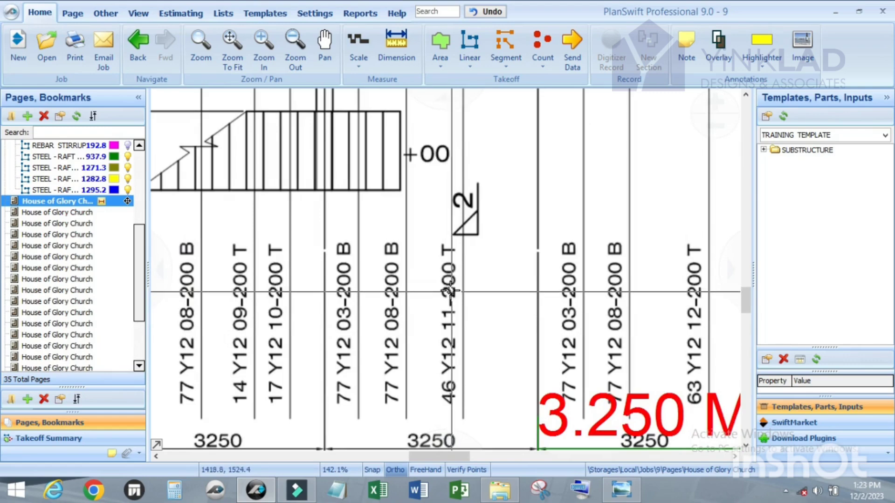
scroll(451, 289, down, 1)
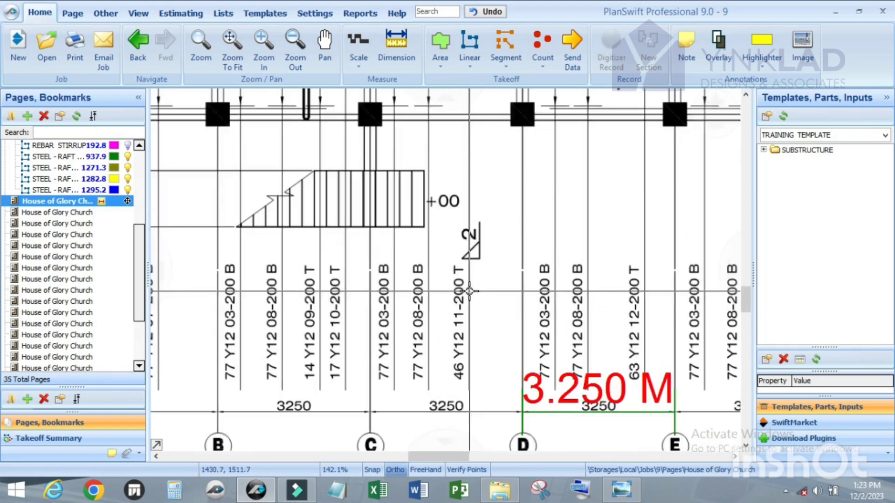
scroll(451, 276, up, 1)
scroll(474, 295, down, 5)
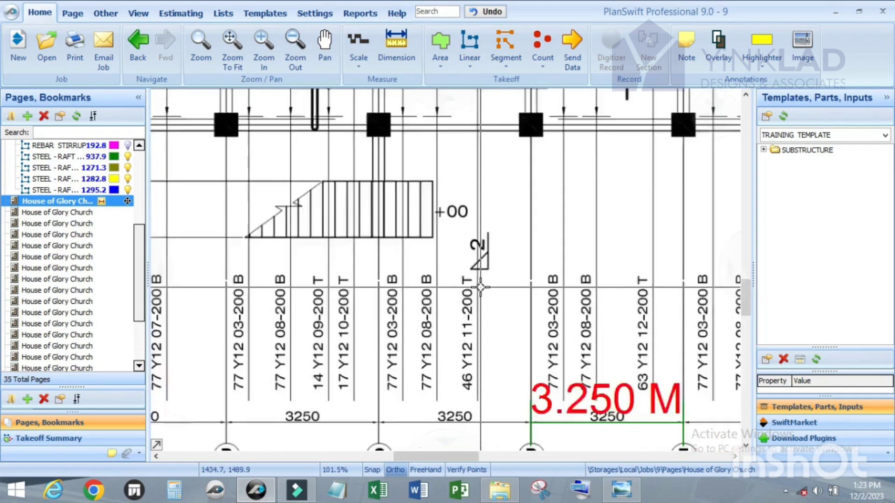
Examine the (21) and (14) distribution ranges between grid lines A and B down to grid line 1, with the 77 Y12 07-200 B callout.
scroll(473, 191, up, 3)
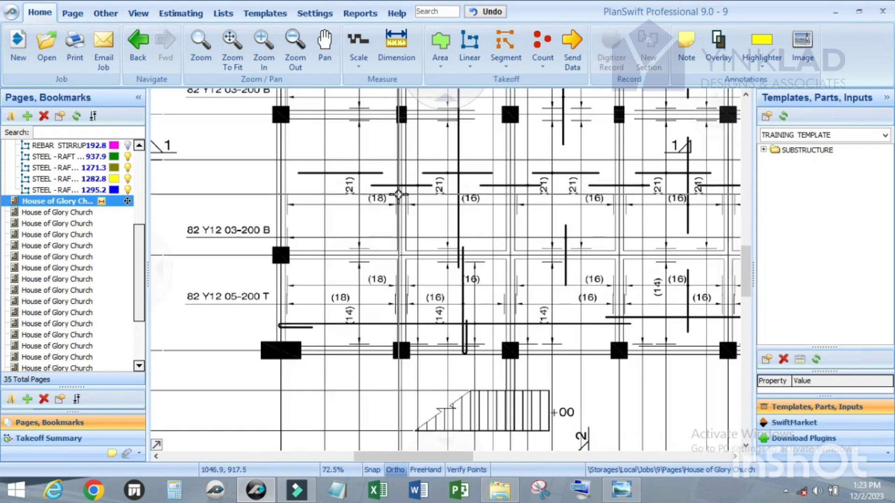
scroll(357, 184, down, 1)
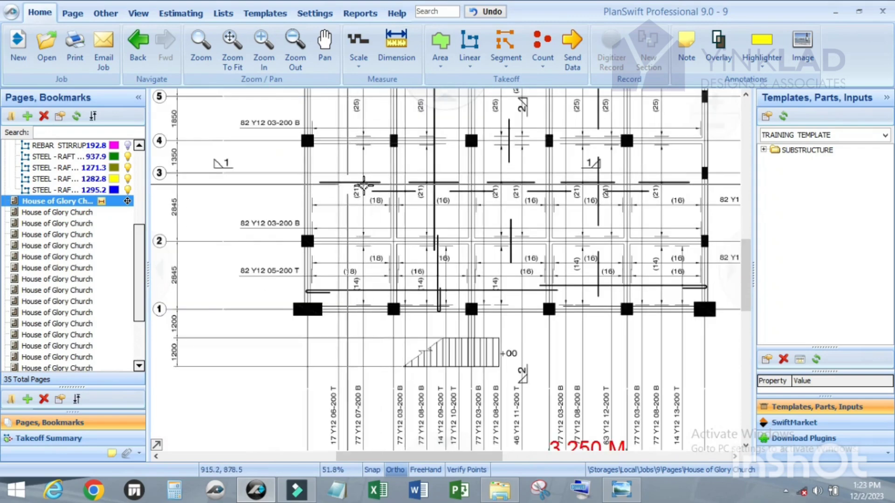
scroll(357, 185, up, 1)
scroll(359, 186, down, 3)
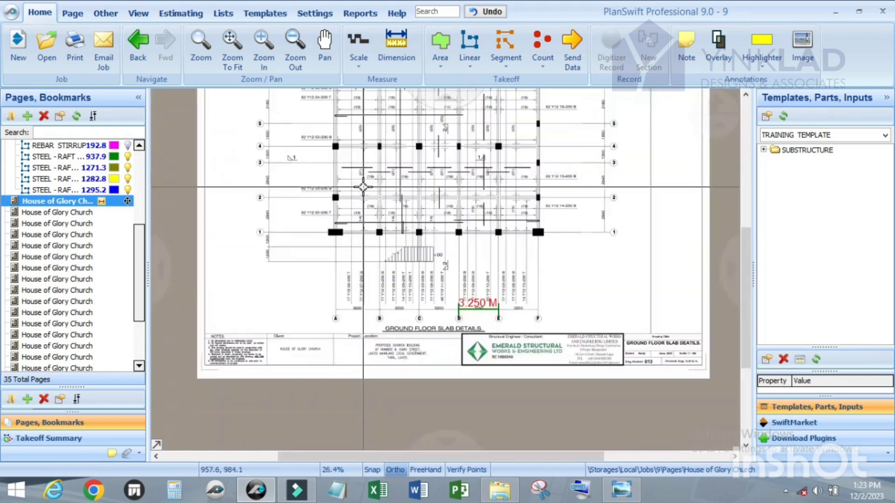
scroll(354, 180, up, 3)
scroll(352, 171, down, 3)
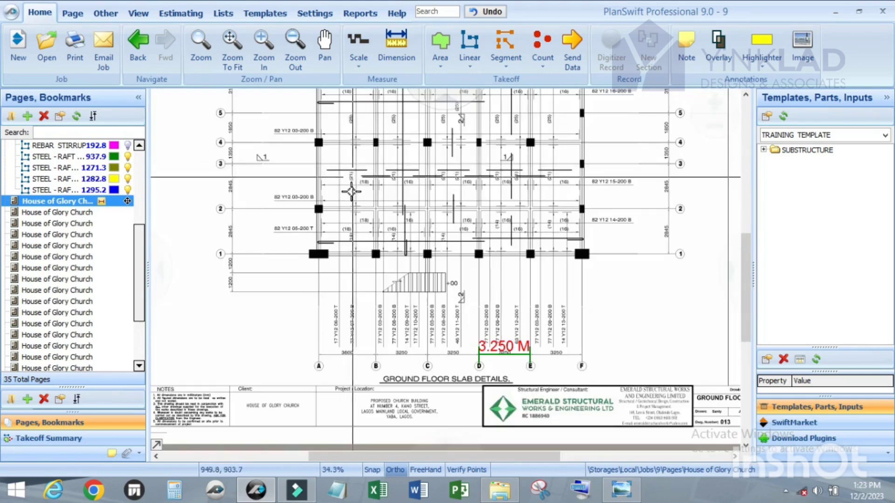
scroll(399, 319, up, 3)
scroll(364, 335, down, 2)
scroll(364, 335, up, 3)
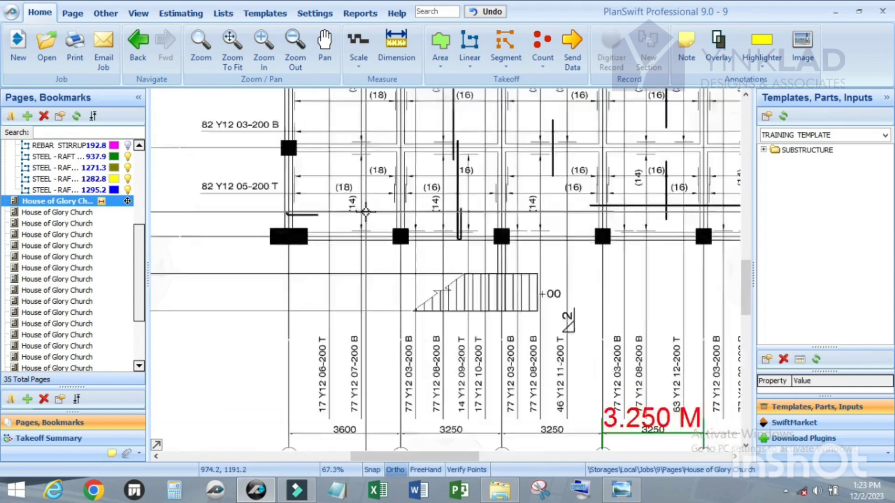
scroll(399, 289, down, 3)
scroll(391, 282, up, 3)
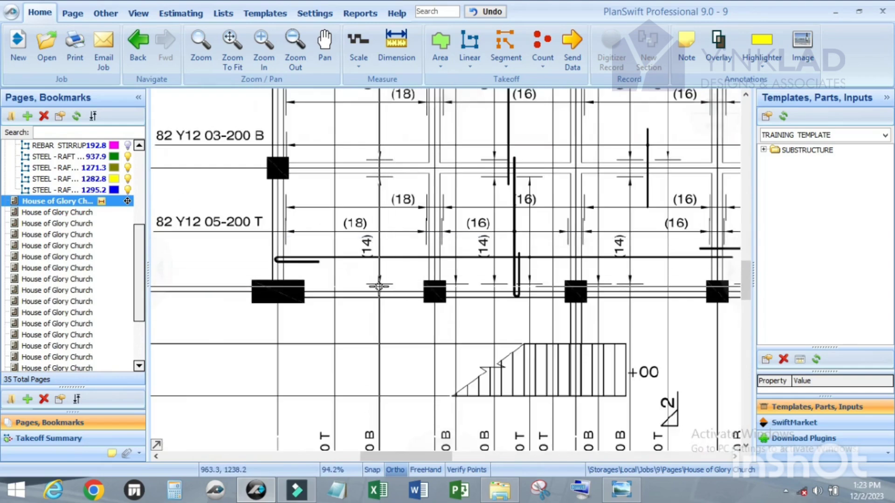
Follow the distribution line between grid lines A and B upward from grid line 2 through the (21), (25) and (17) ranges to grid line 7.
scroll(391, 282, down, 2)
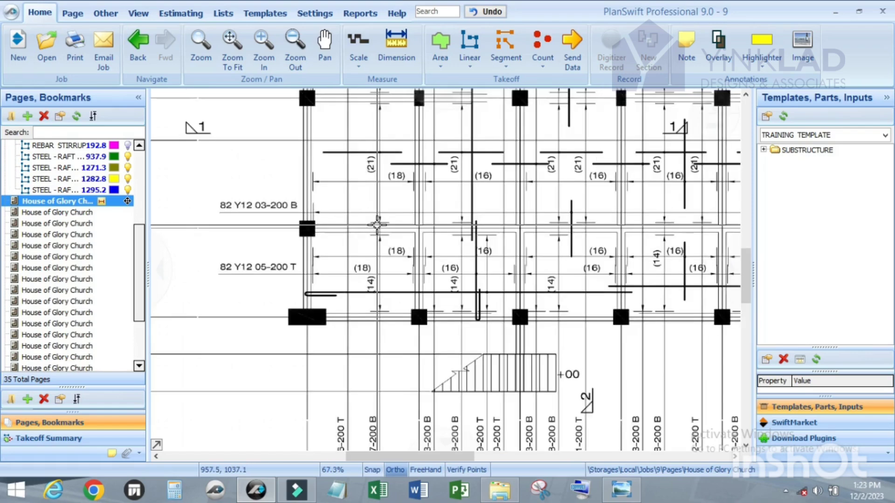
scroll(376, 213, up, 2)
scroll(367, 257, down, 4)
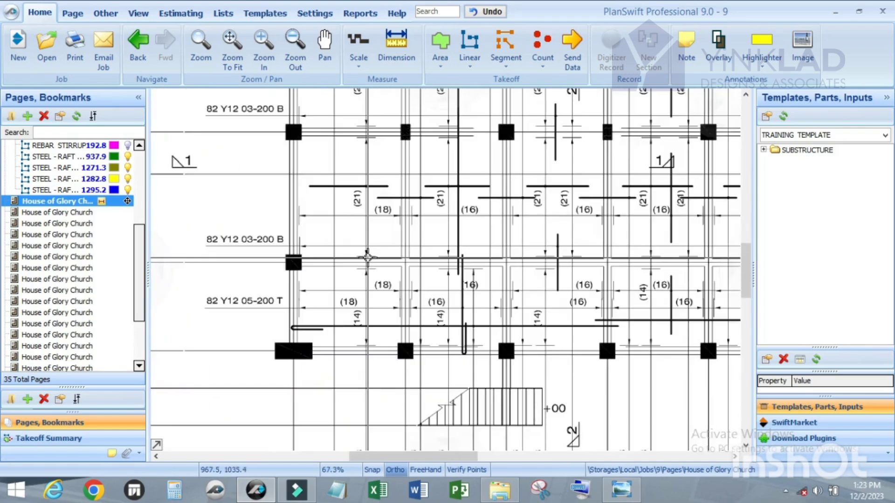
scroll(366, 159, up, 4)
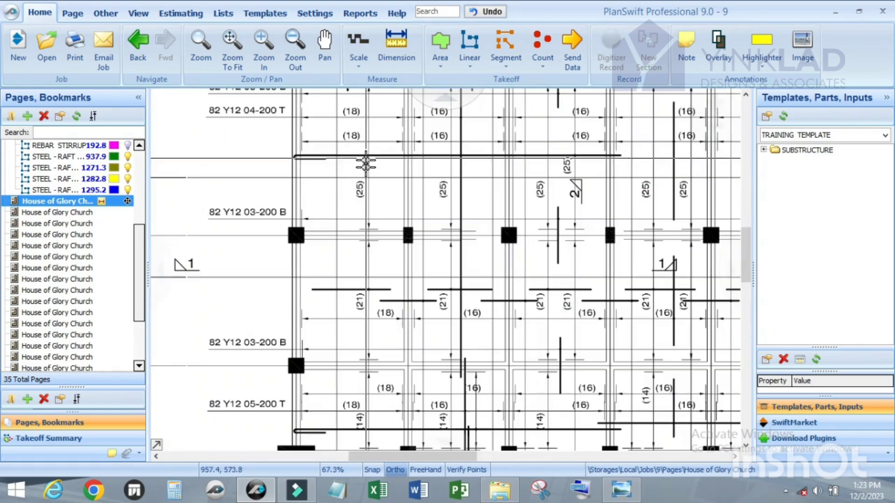
scroll(367, 236, down, 3)
scroll(368, 168, up, 3)
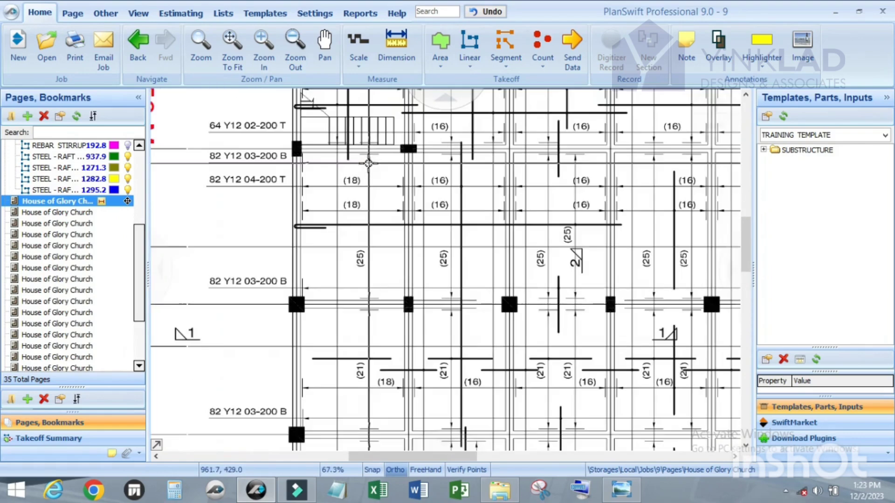
scroll(373, 194, down, 3)
scroll(369, 158, up, 2)
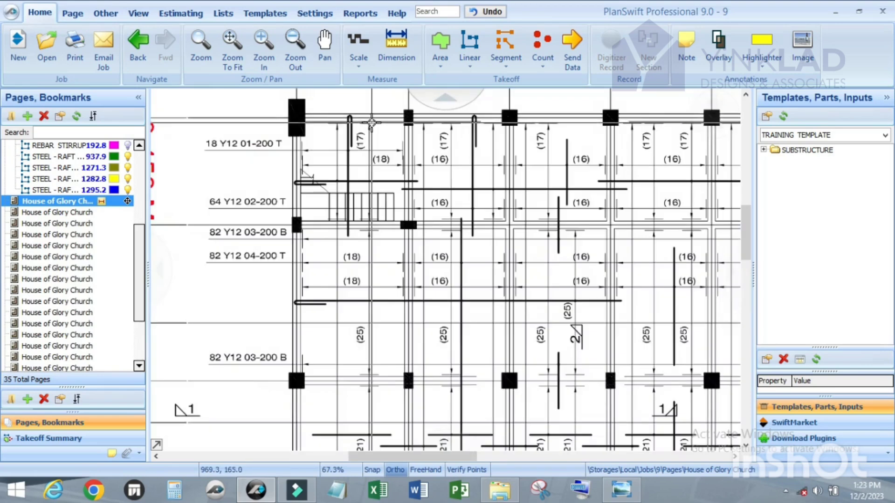
scroll(387, 233, down, 3)
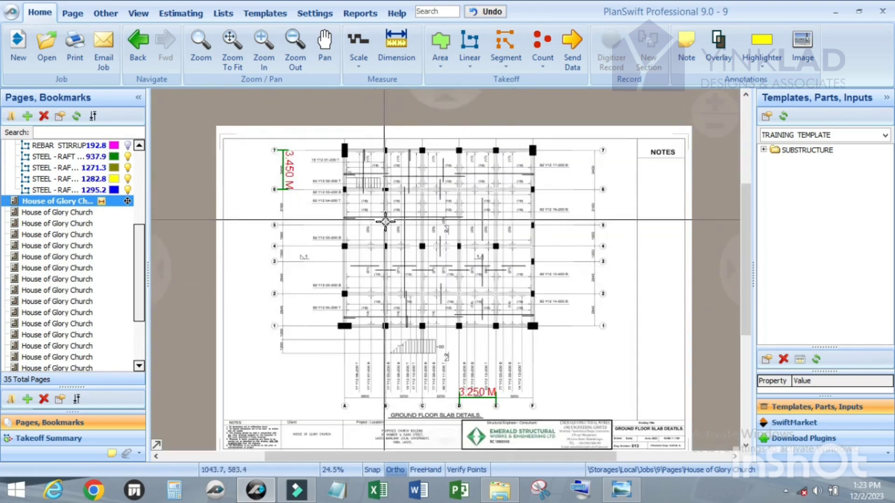
scroll(365, 155, up, 1)
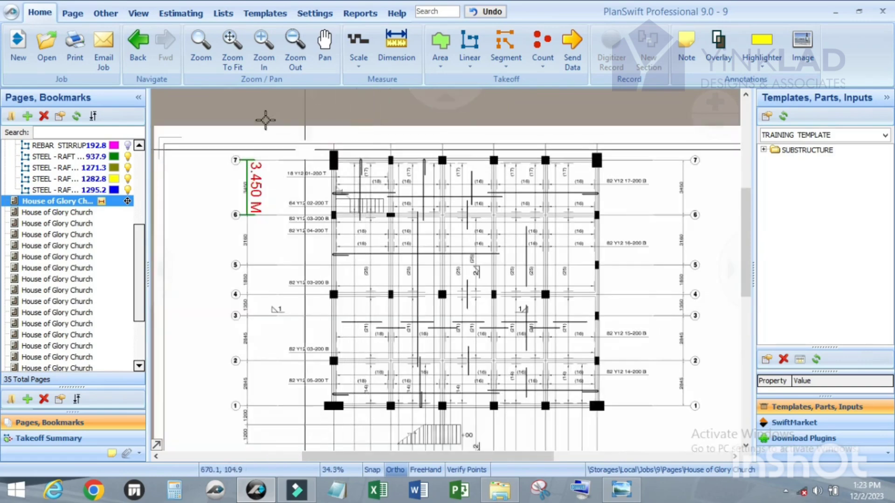
Open the TRAINING TEMPLATE list and expand SUBSTRUCTURE, its CHECKLIST folder and the REINFORCEMENT folder.
click(267, 13)
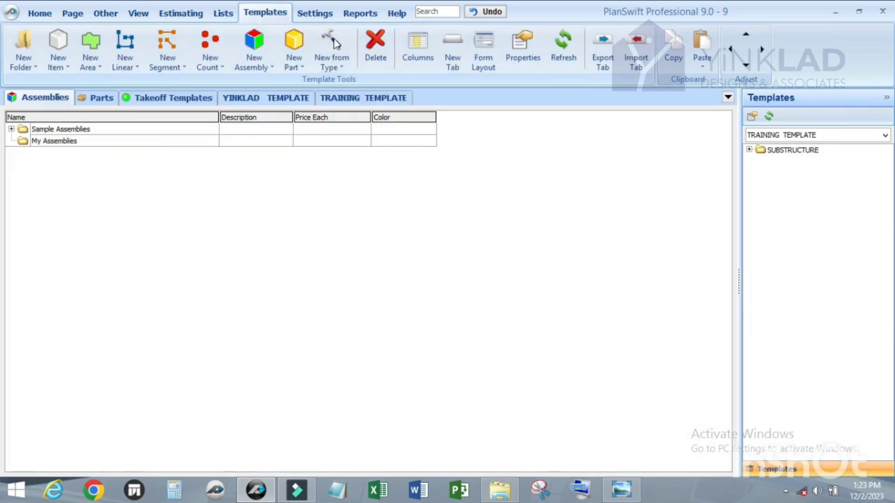
click(341, 100)
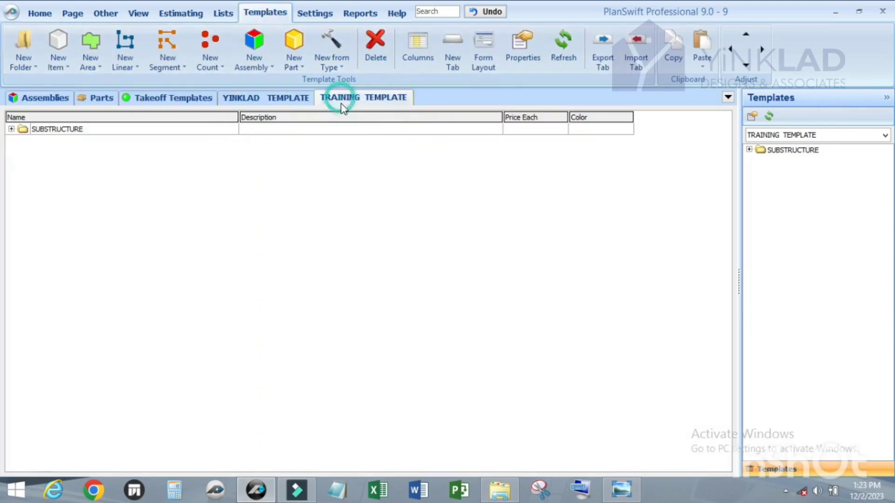
click(12, 130)
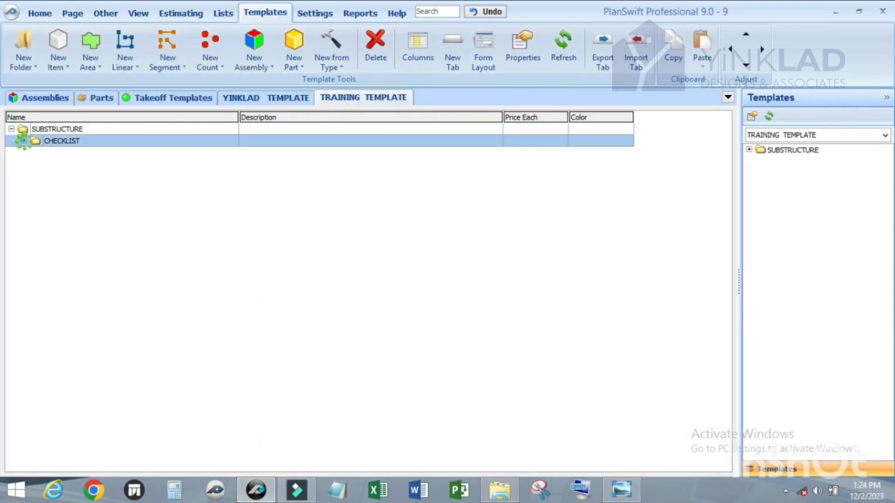
click(24, 141)
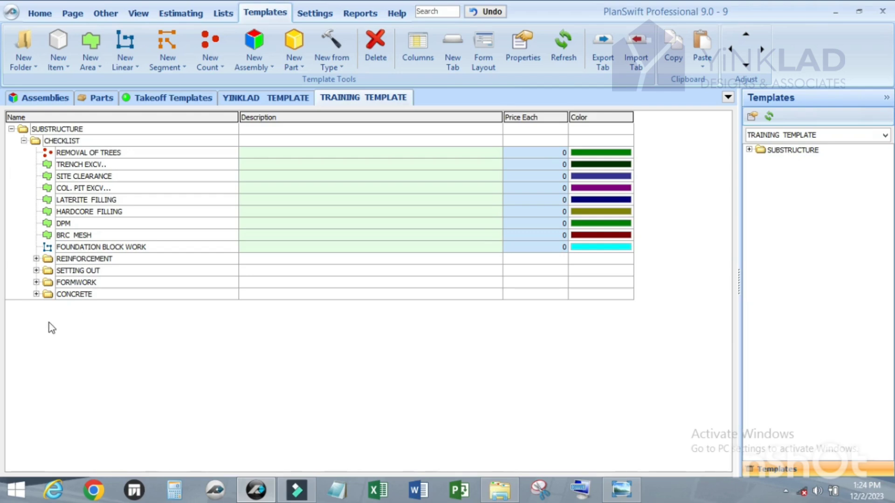
click(36, 259)
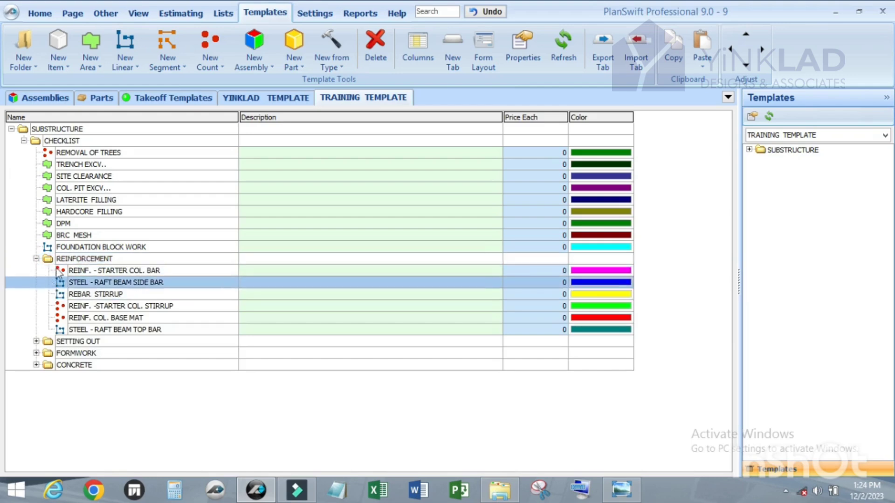
Create a count template named SLAB STEEL BAR below STEEL - RAFT BEAM TOP BAR in the REINFORCEMENT folder and show its advanced properties.
click(86, 330)
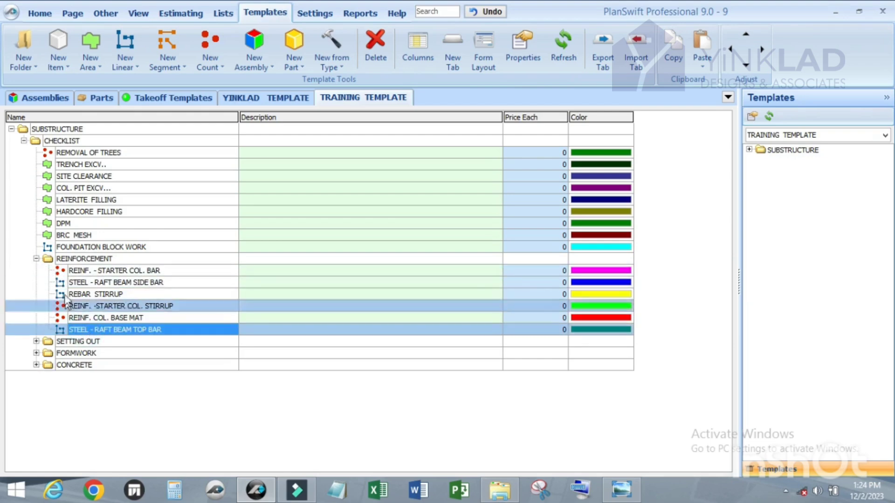
click(210, 48)
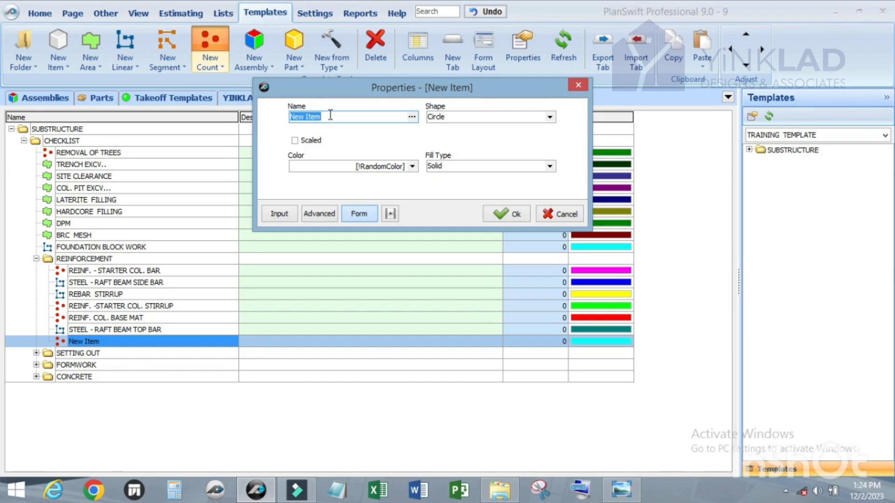
text(SLAB STEEL BAR)
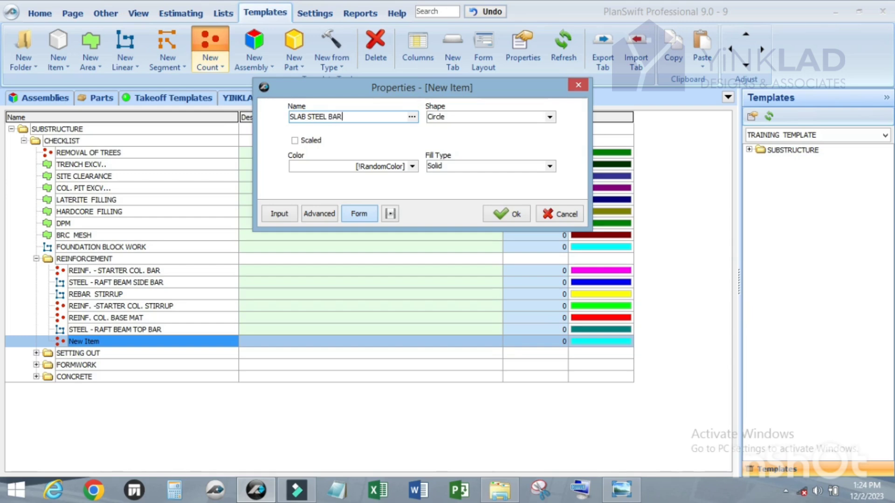
click(319, 213)
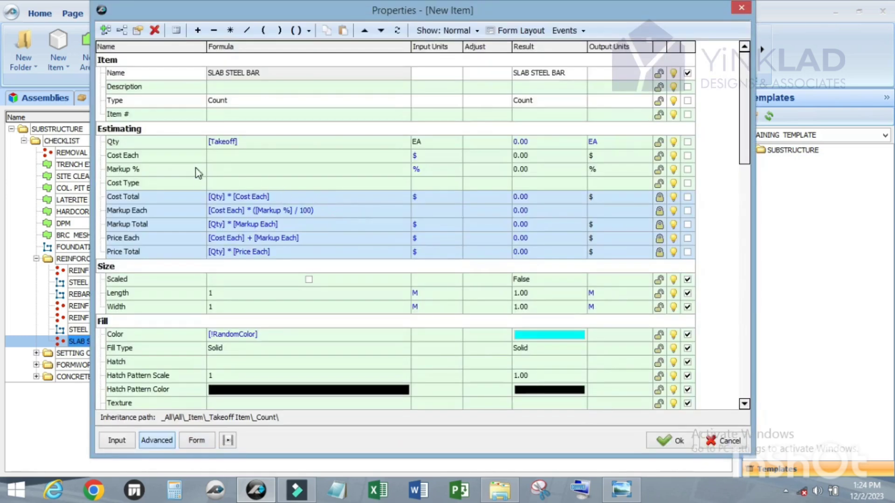
Add a numeric DIA. property to the Estimating group with the list choices 10, 12 and 16.
click(147, 144)
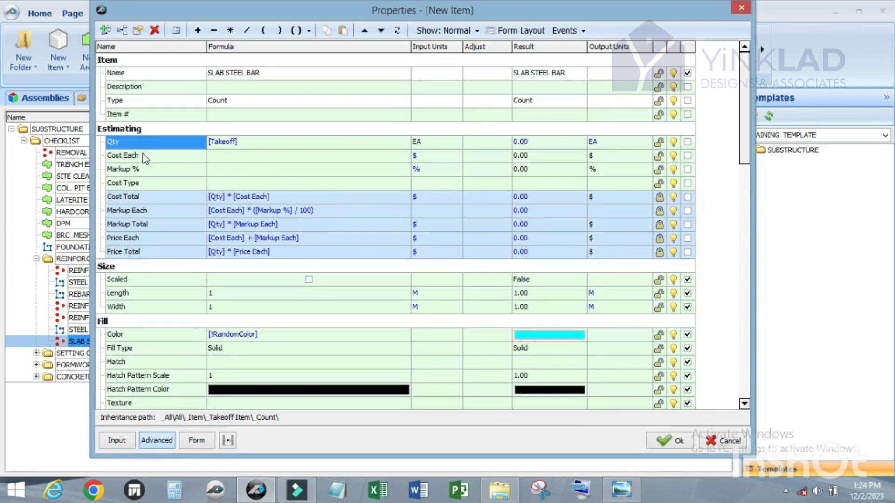
click(140, 155)
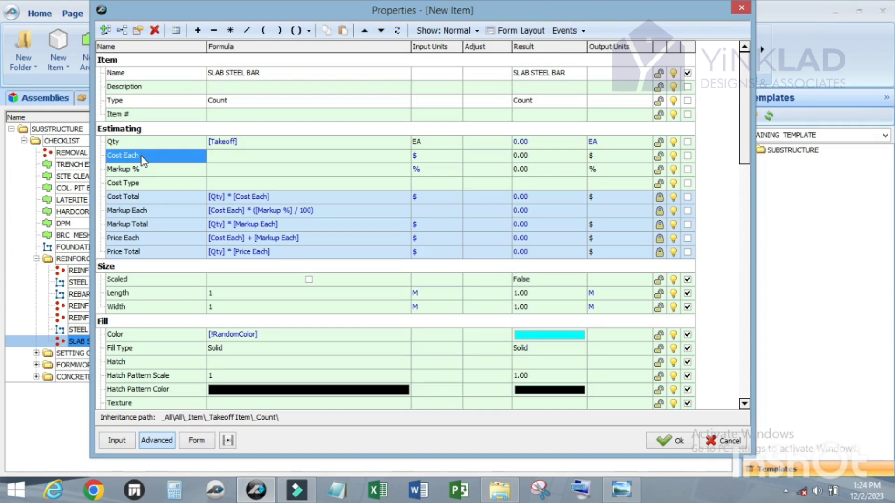
click(105, 30)
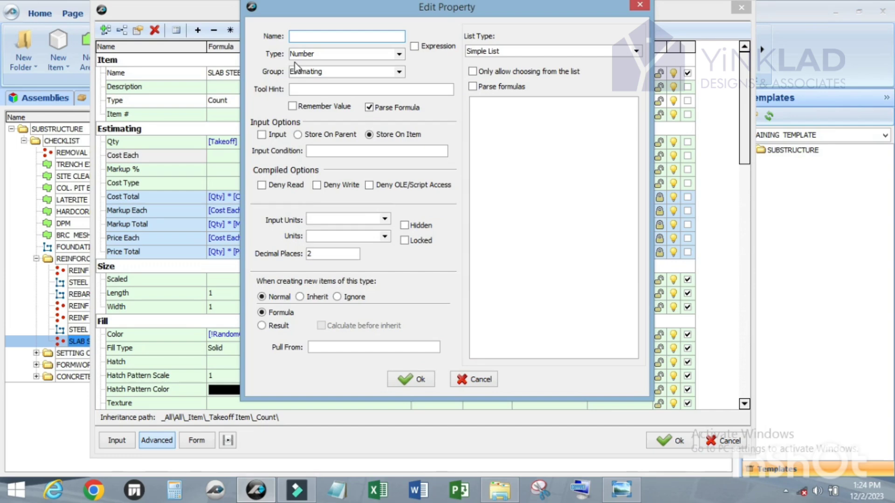
text(DIA.)
click(492, 112)
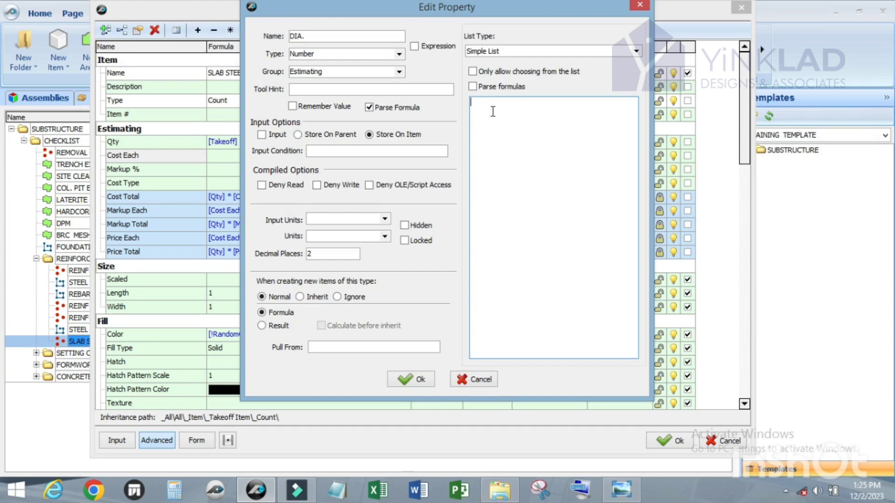
text(10)
key(Return)
text(12 )
text(1)
text(6)
click(412, 379)
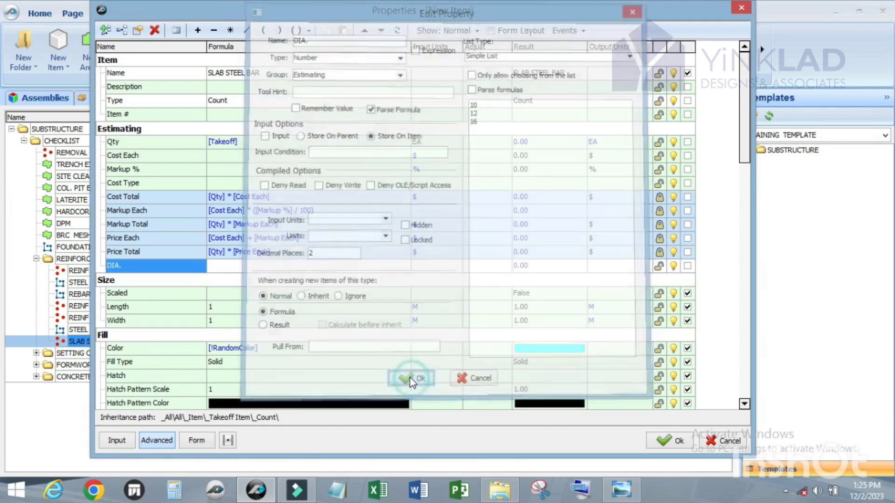
Check the choices offered for the DIA. property without selecting one.
click(404, 269)
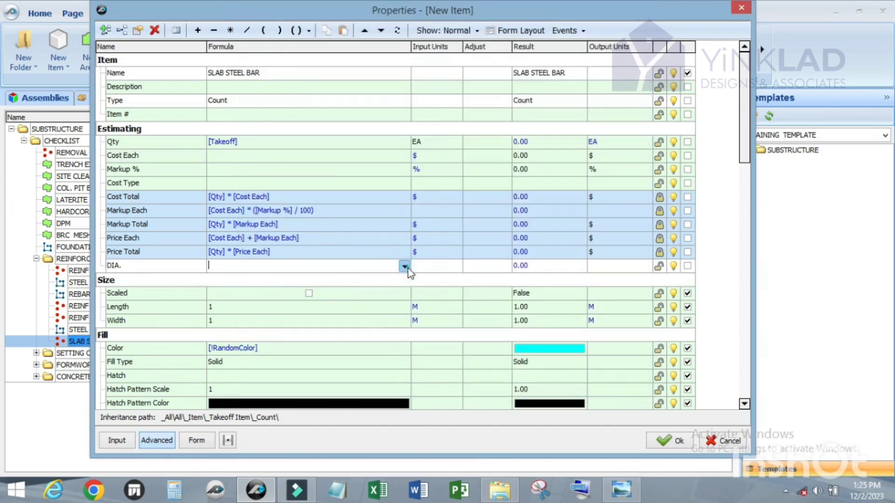
click(404, 267)
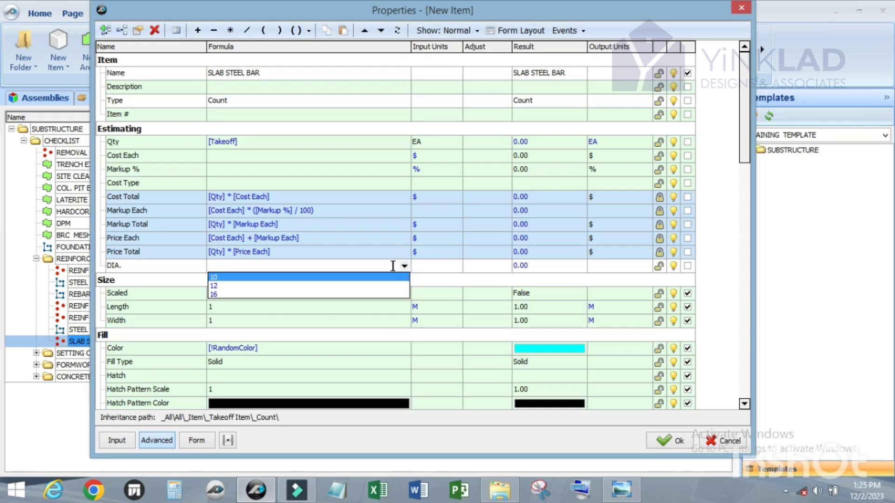
click(390, 267)
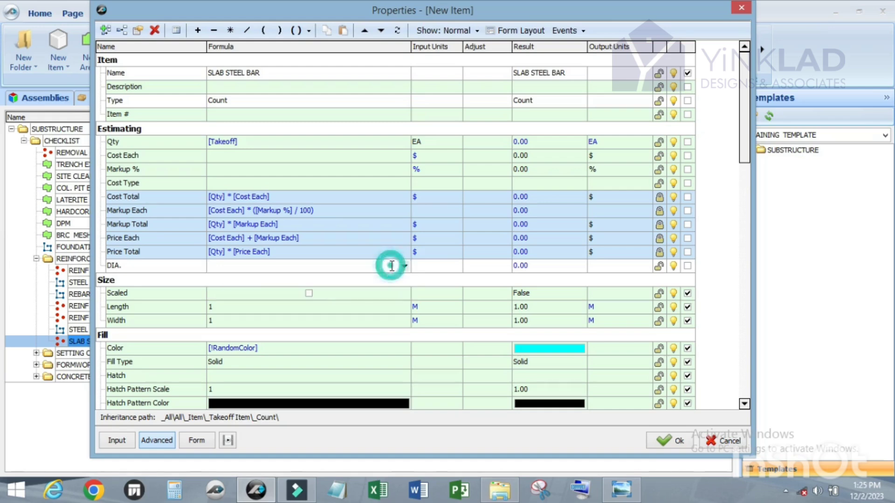
Add a numeric BAR WEIGHT property below DIA. with the list choices 0.617, 0.889 and 1.579.
click(196, 266)
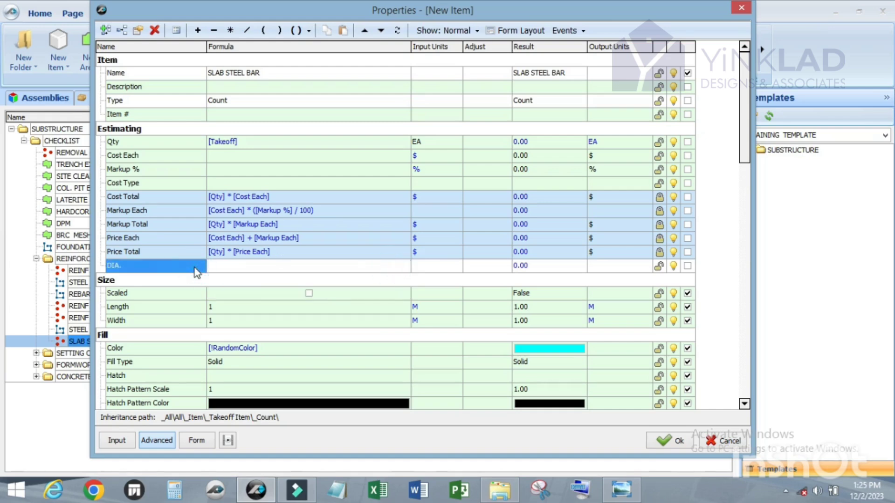
click(107, 31)
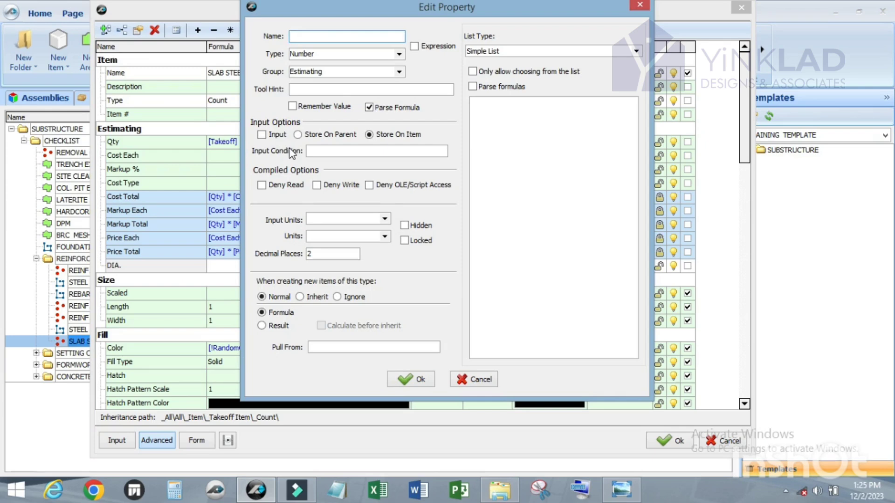
text(BAR WEIGHT)
click(478, 111)
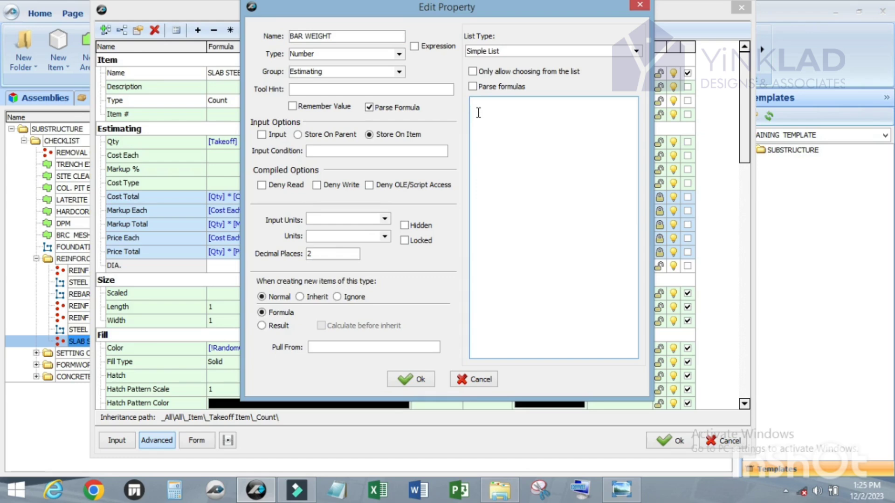
text(0)
text(.6)
text(17 )
text(0.)
text(889)
key(Return)
text(1.579)
click(410, 378)
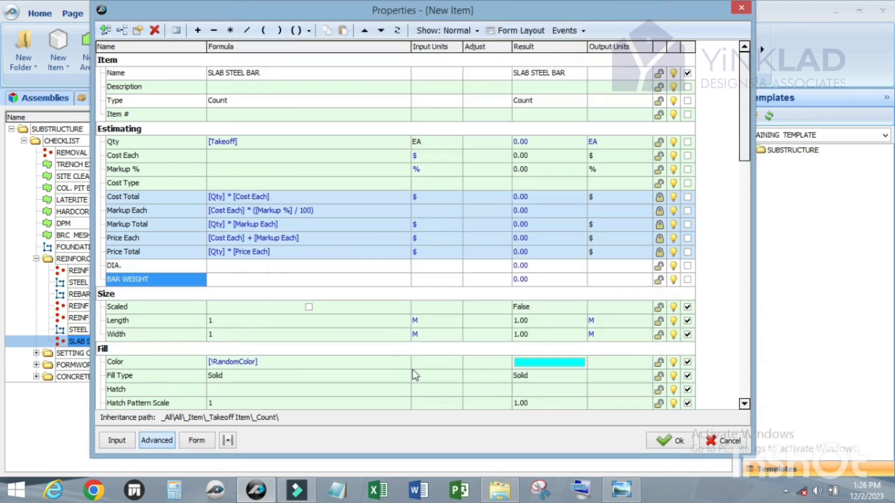
Add a numeric C to C property below BAR WEIGHT with the list choices 0.15, 0.20 and 0.25.
click(106, 31)
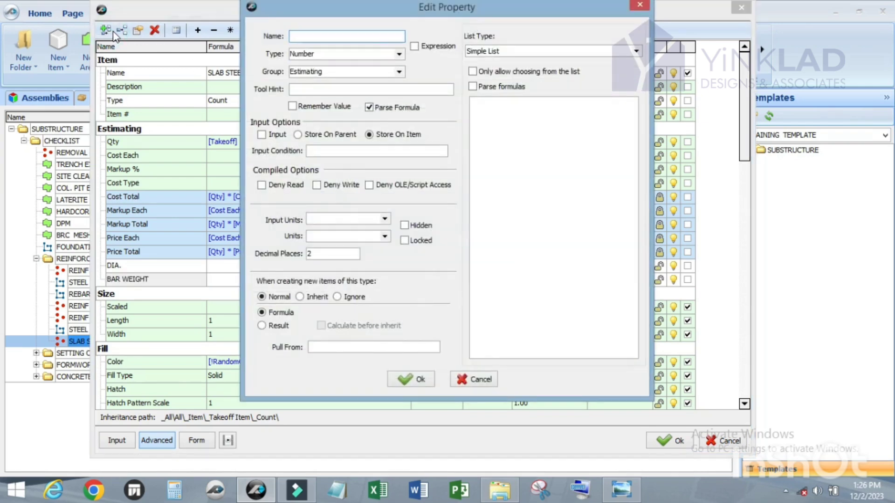
text(CT)
key(BackSpace)
key(BackSpace)
text(to C)
click(502, 114)
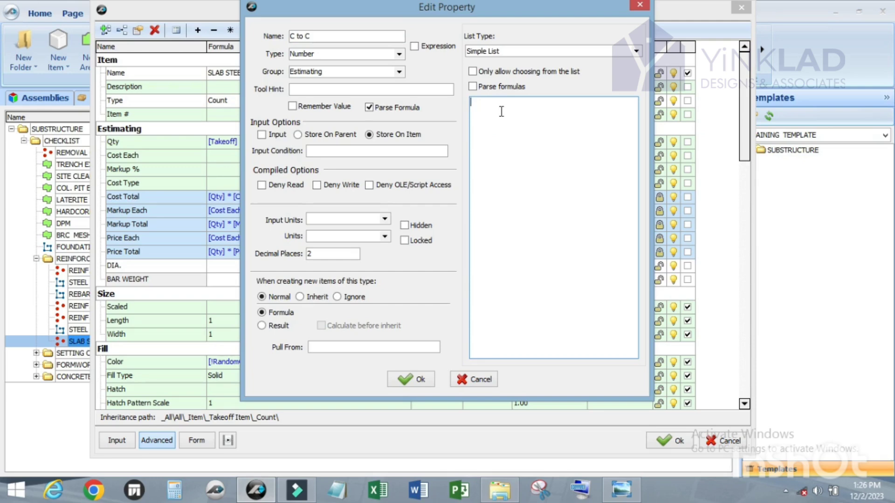
text(0.15)
key(BackSpace)
text(0)
text(.20 )
text(0)
text(.25)
click(401, 383)
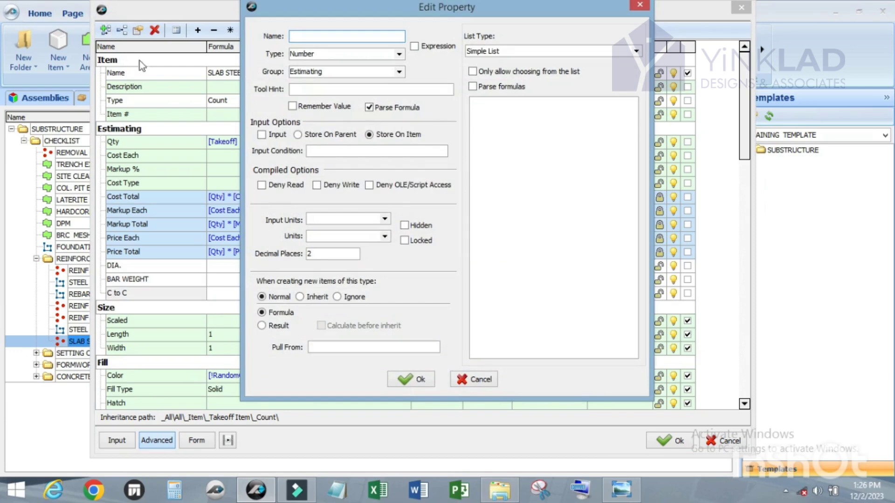
Add the numeric properties LONG SIDES and SHORT SIDES to the Estimating group, without list choices.
text(LONG SIDES)
click(414, 379)
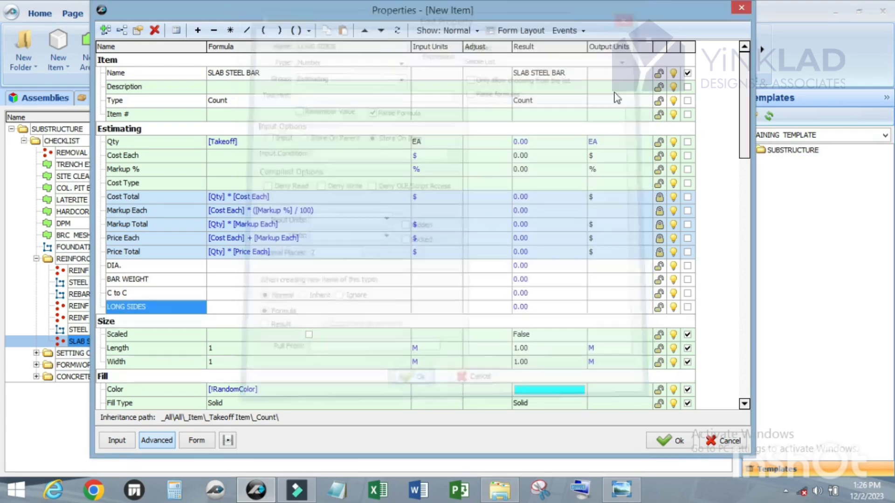
click(106, 31)
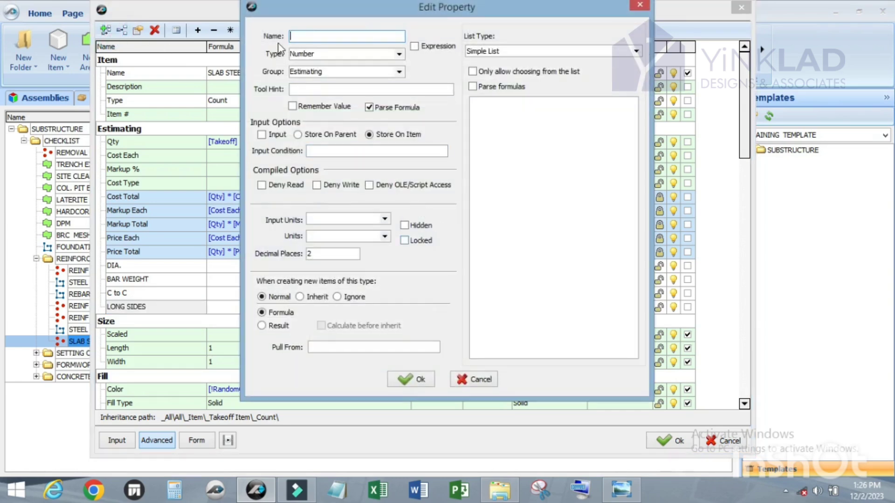
text(SHORT SIDES)
click(410, 380)
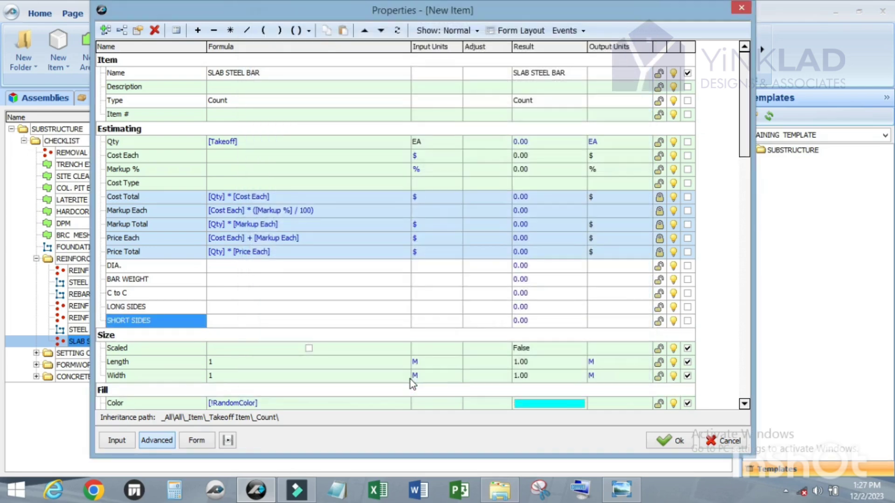
Add the numeric properties LONG BAR LAPS and SHORT BAR LAPS below SHORT SIDES in the Estimating group.
click(104, 30)
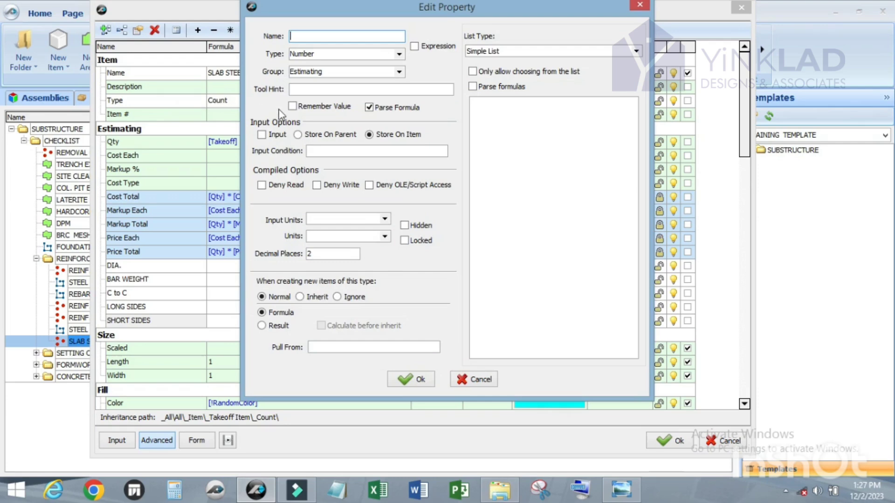
text(LONG BAR LAPS)
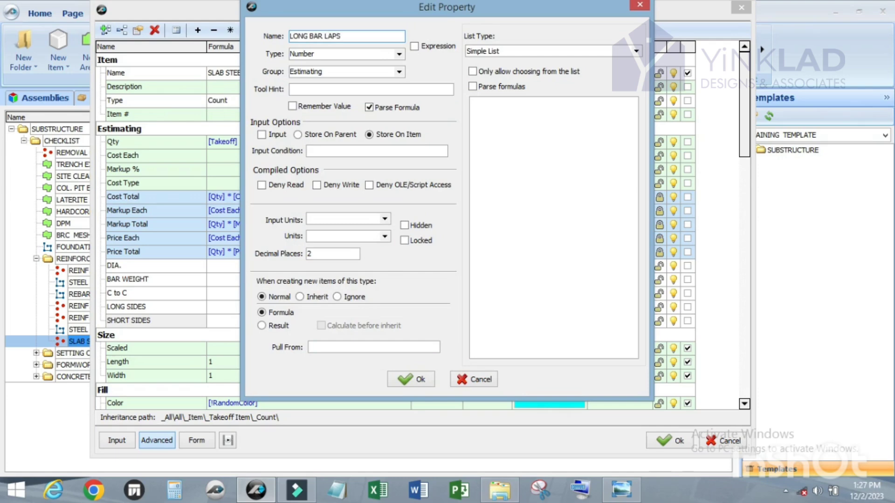
click(412, 379)
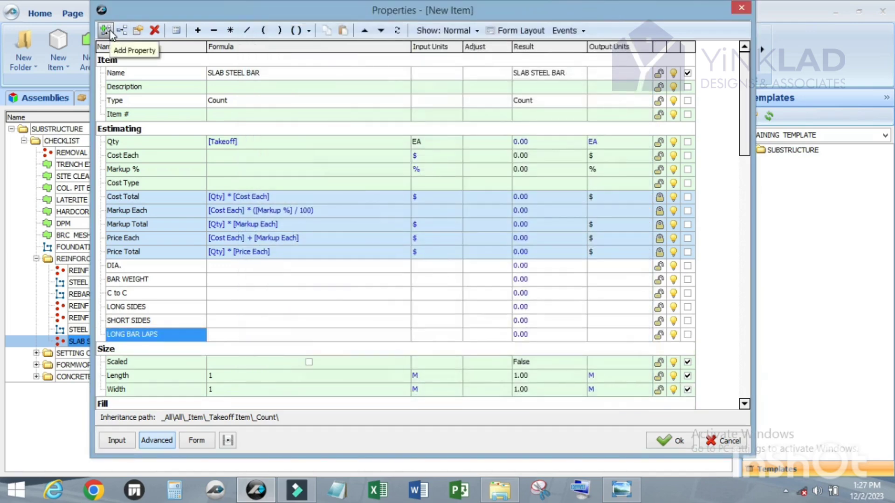
click(110, 32)
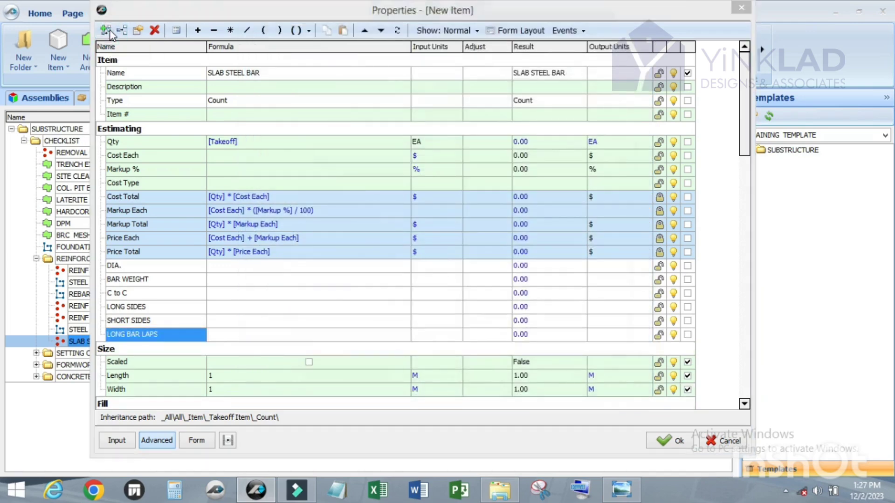
text(S)
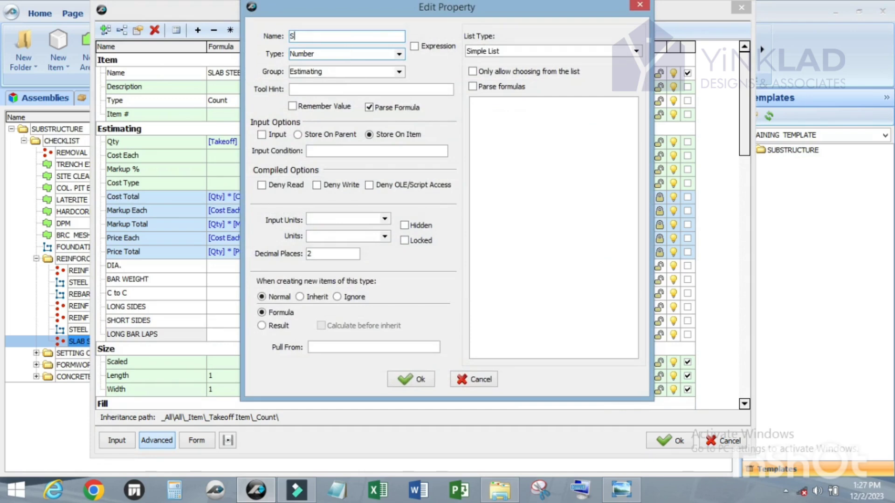
text(HORT BAR LAPS)
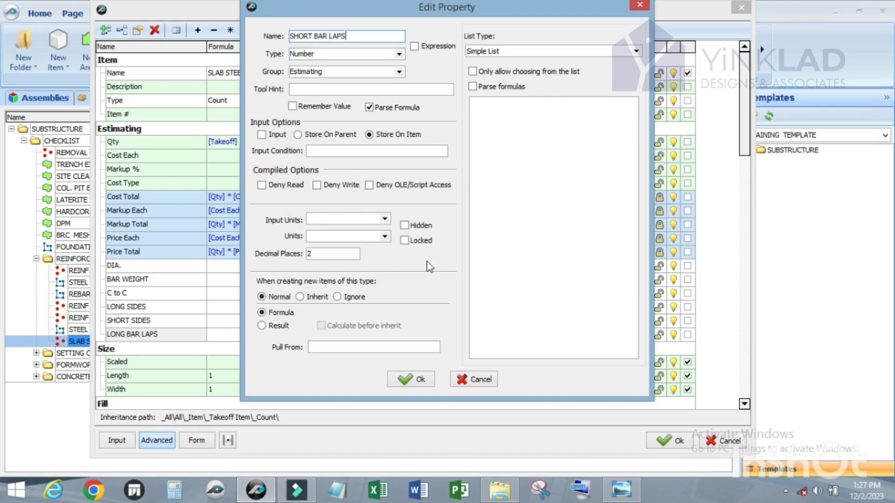
click(412, 380)
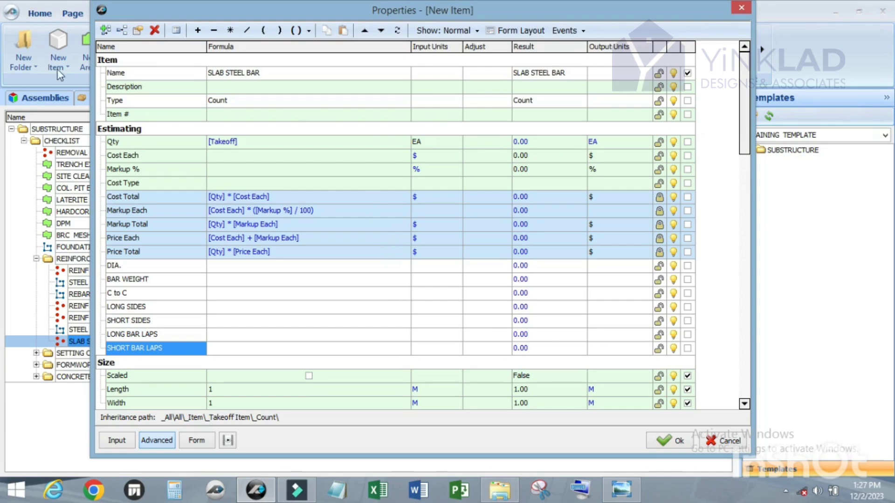
Add a numeric TOTAL LONG BAR LENGTH property to the Estimating group and copy its name for reuse.
click(110, 33)
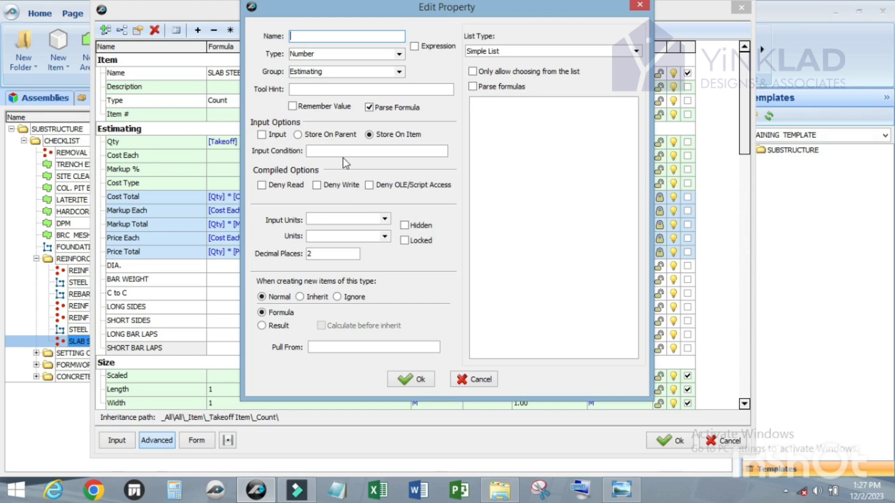
text(TOTAL LONG BAR LENGTH)
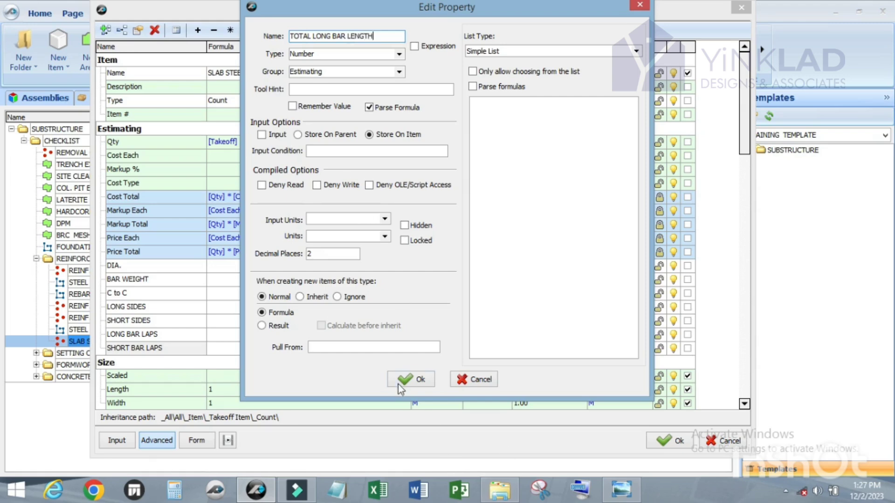
drag(379, 37, 265, 37)
key(ctrl+c)
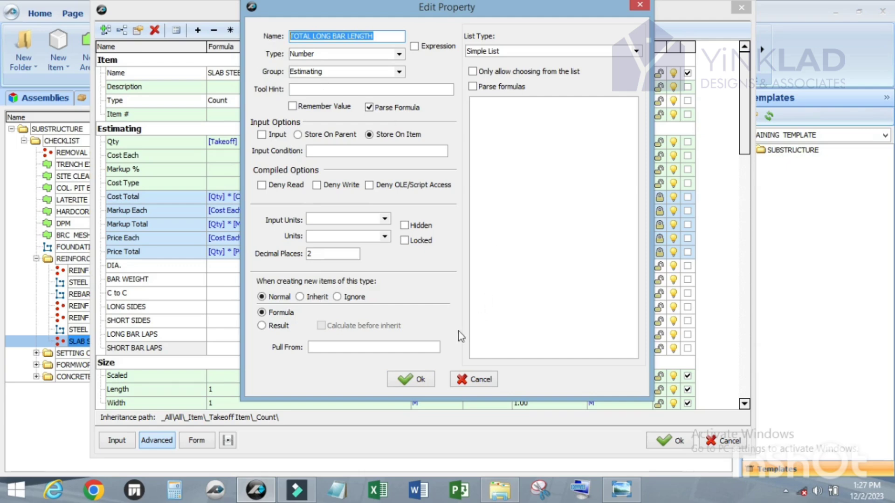
click(419, 378)
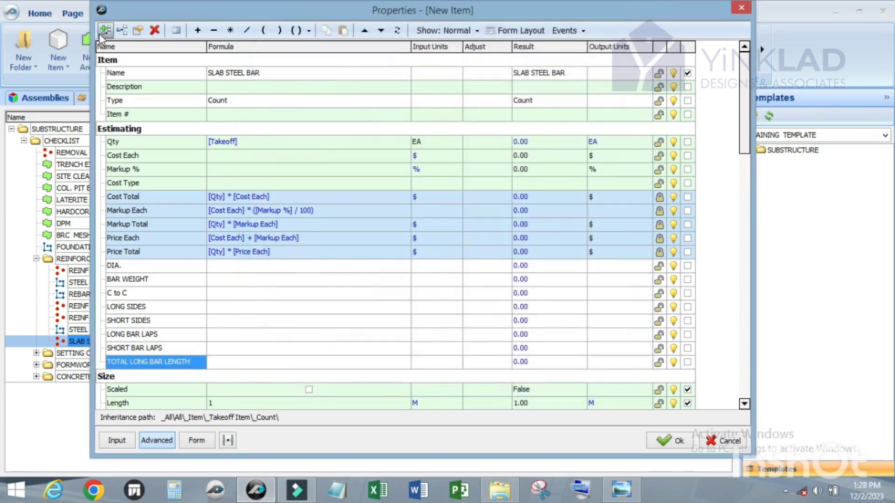
Add a numeric TOTAL SHORT BAR LENGTH property to the Estimating group, adapting the copied TOTAL LONG BAR LENGTH name.
click(105, 30)
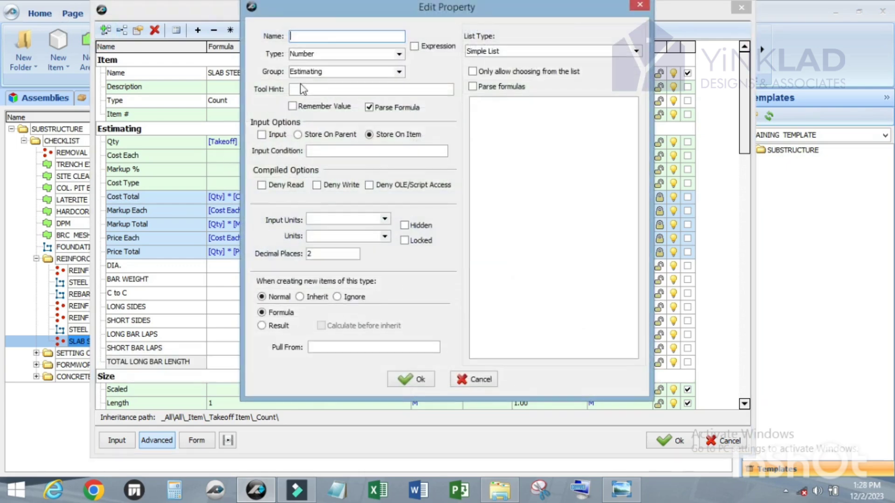
key(ctrl+v)
click(331, 36)
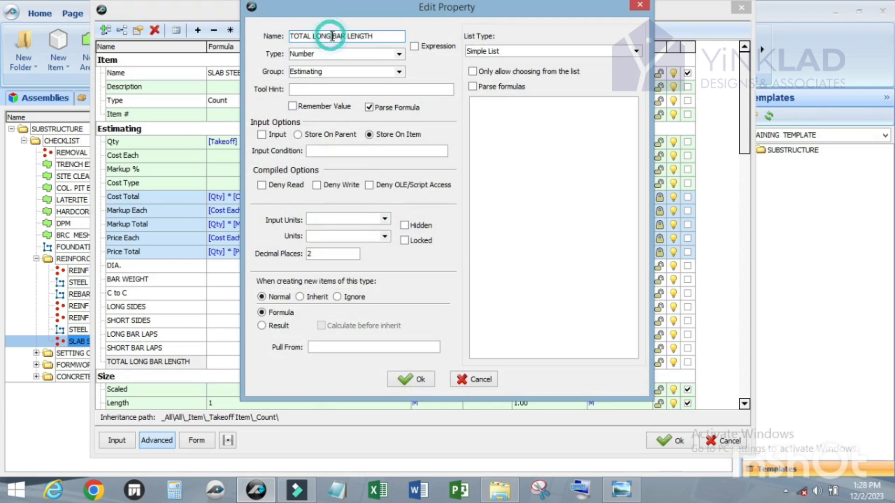
key(BackSpace)
key(BackSpace)
key(BackSpace)
key(BackSpace)
text(SHOR)
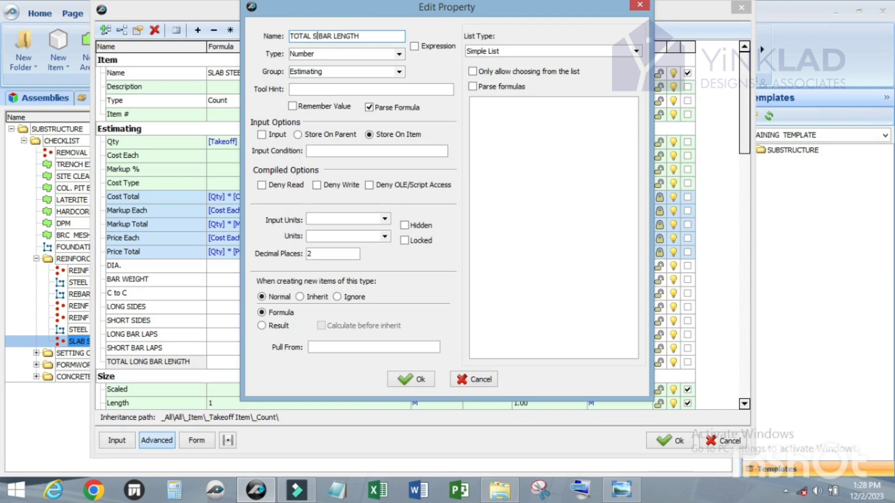
text(T)
click(407, 380)
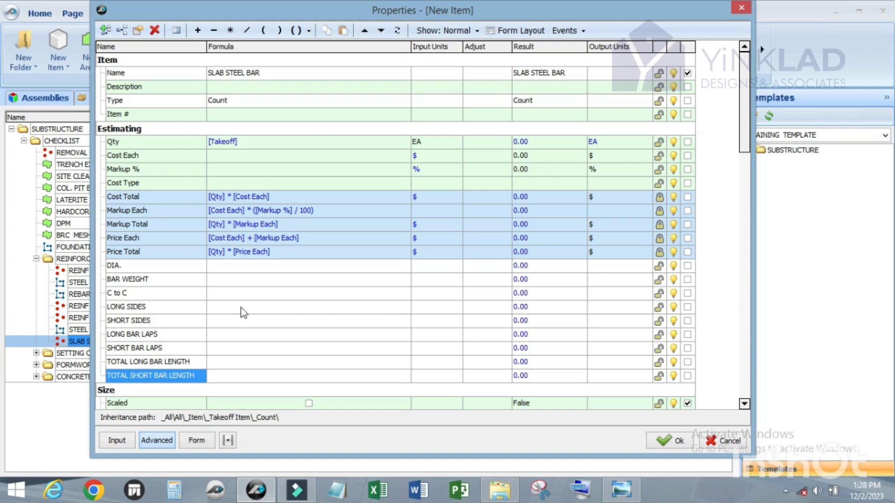
Add the numeric properties LONG BAR QTY and SHORT BAR QTY to the Estimating group.
click(105, 30)
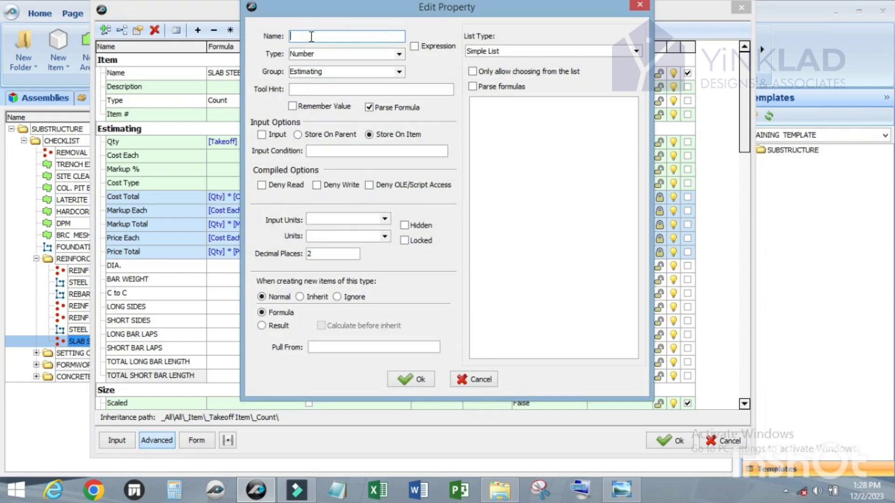
text(LONG BAR QTY)
click(406, 377)
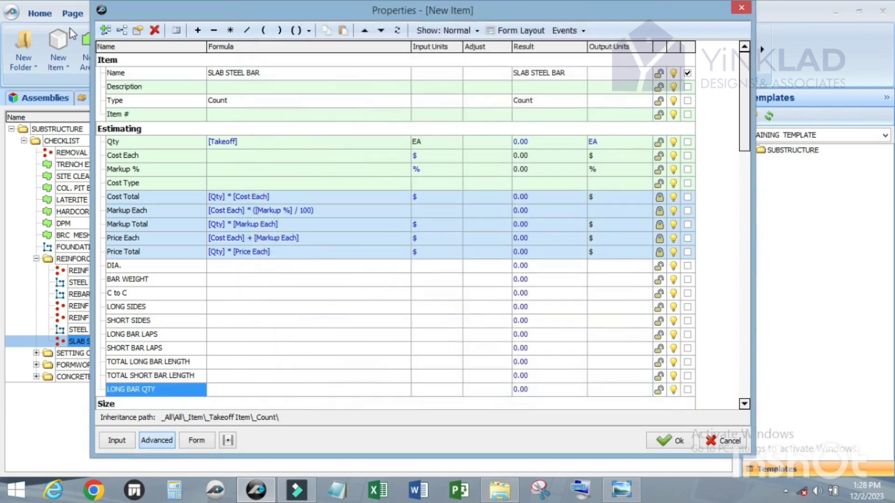
click(104, 32)
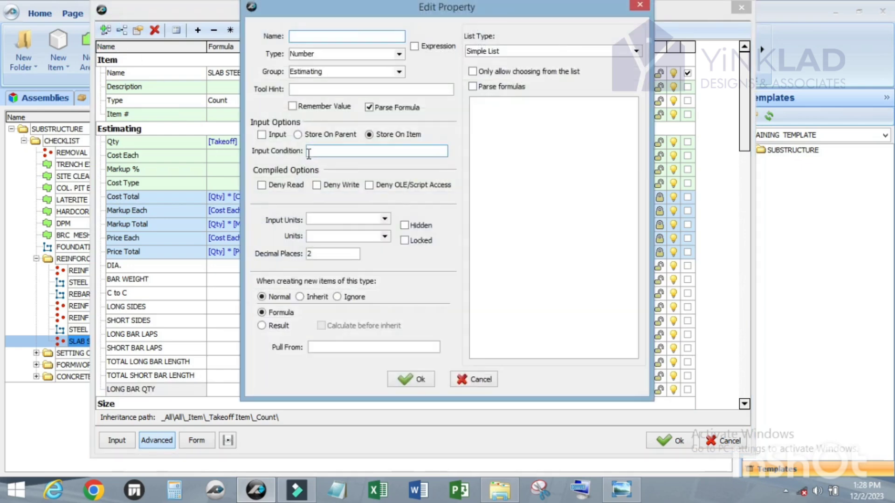
text(SHORT BAR QTY)
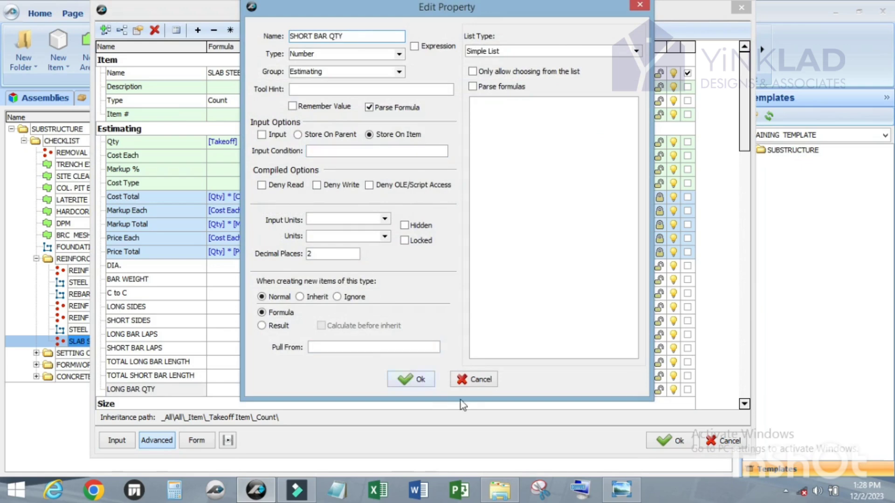
click(408, 383)
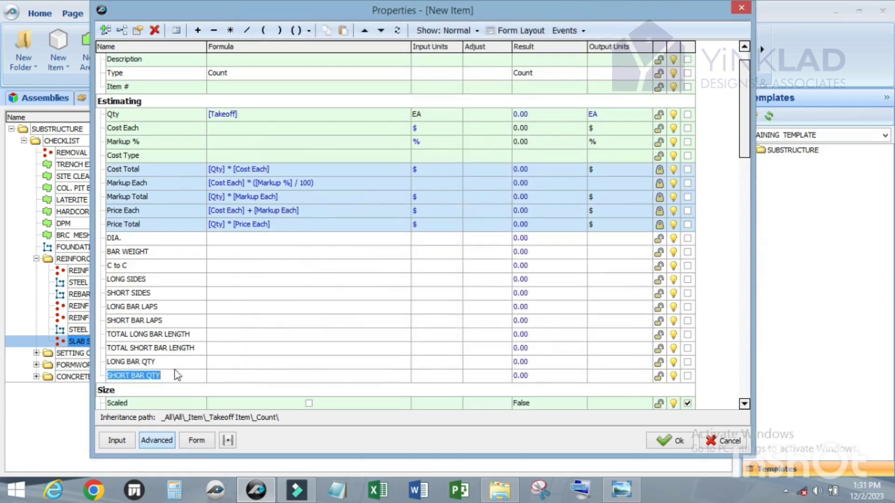
Clear the [Takeoff] formula from the Qty property in the Estimating group.
click(174, 362)
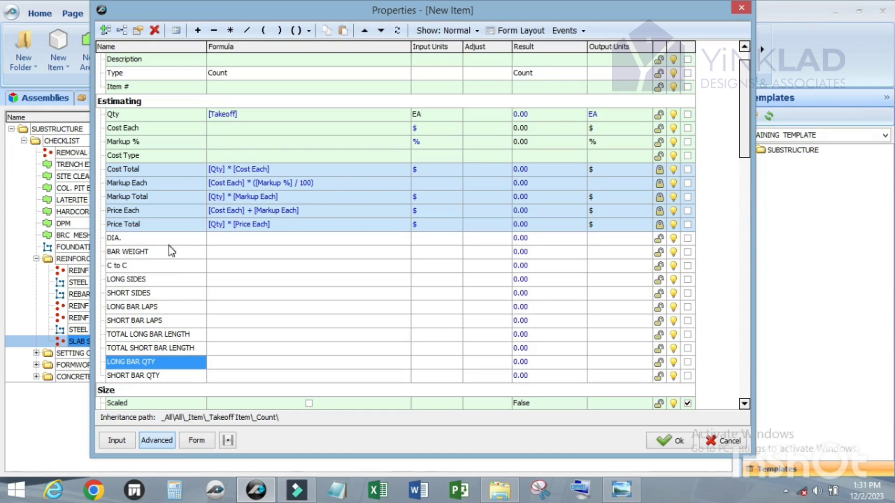
scroll(178, 261, down, 2)
scroll(172, 257, up, 2)
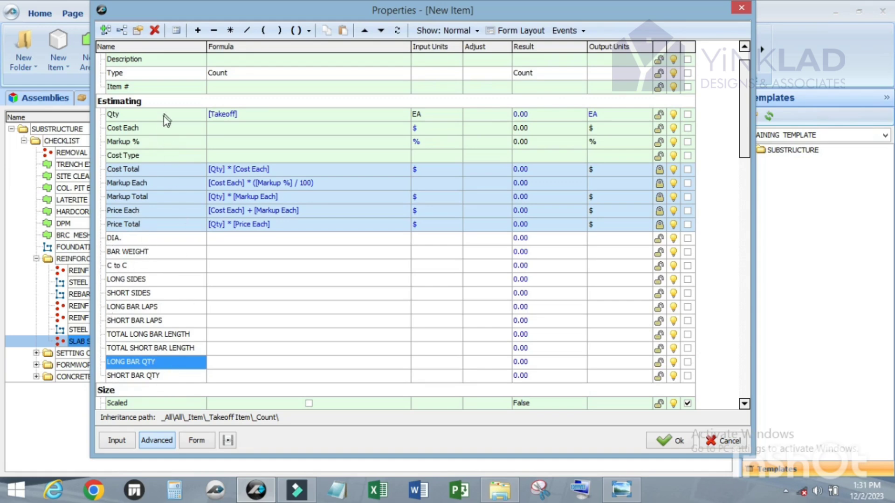
click(146, 116)
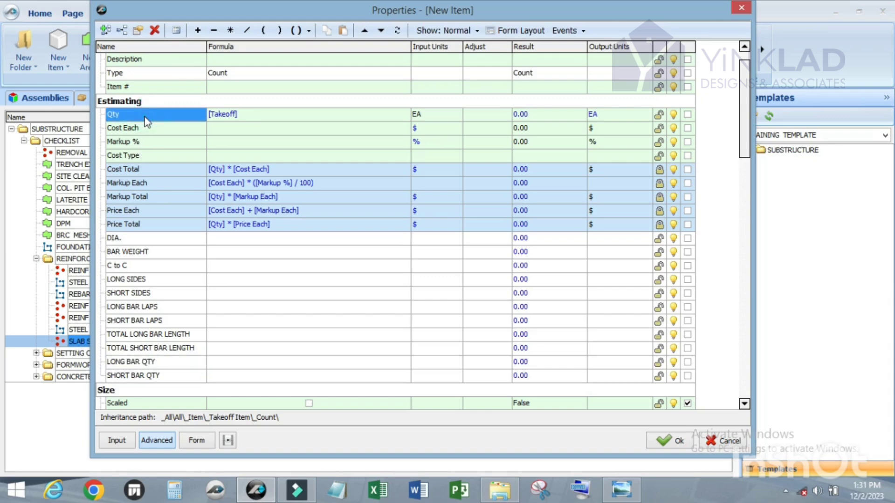
click(273, 113)
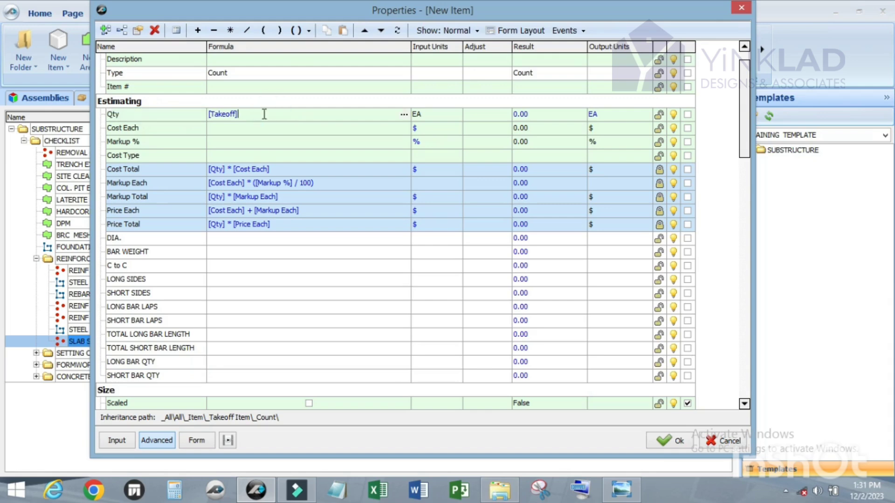
drag(240, 113, 200, 116)
key(Delete)
click(316, 116)
click(300, 116)
scroll(232, 229, down, 1)
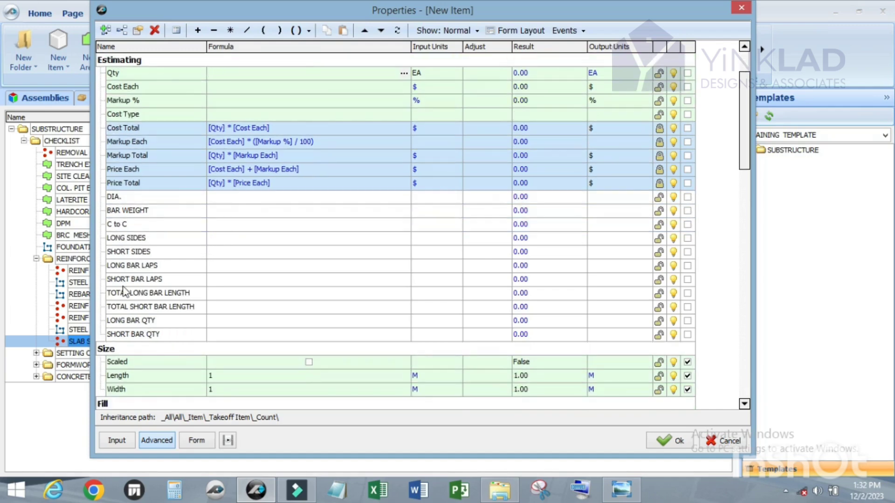
scroll(135, 300, up, 1)
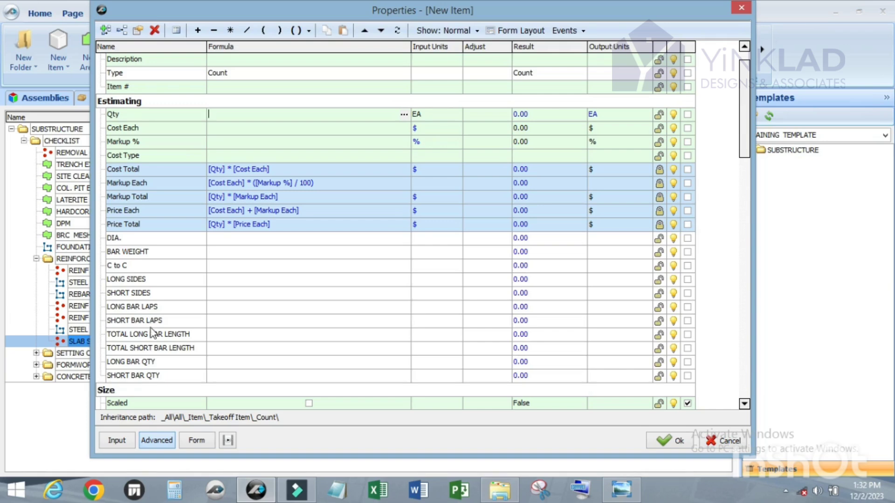
Set the TOTAL LONG BAR LENGTH formula to [LONG SIDES] + [LONG BAR LAPS].
scroll(150, 311, down, 1)
click(149, 293)
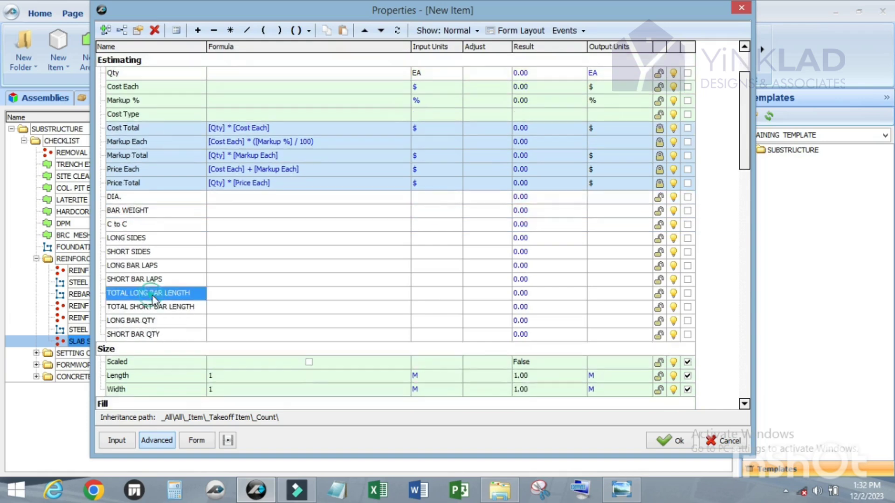
click(219, 292)
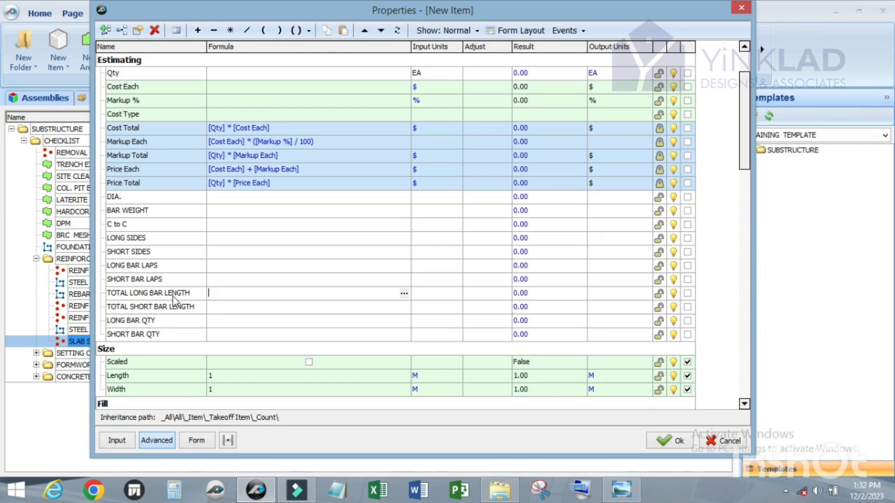
click(219, 292)
scroll(219, 292, up, 1)
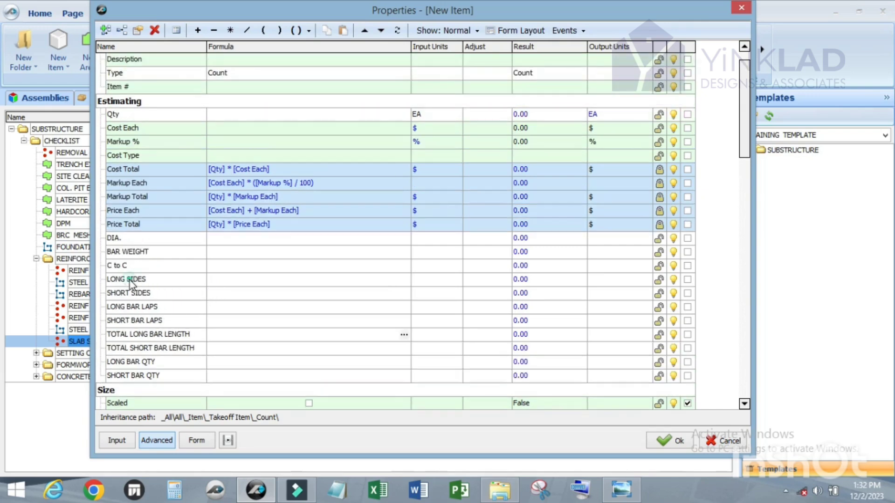
drag(132, 284, 239, 337)
click(197, 30)
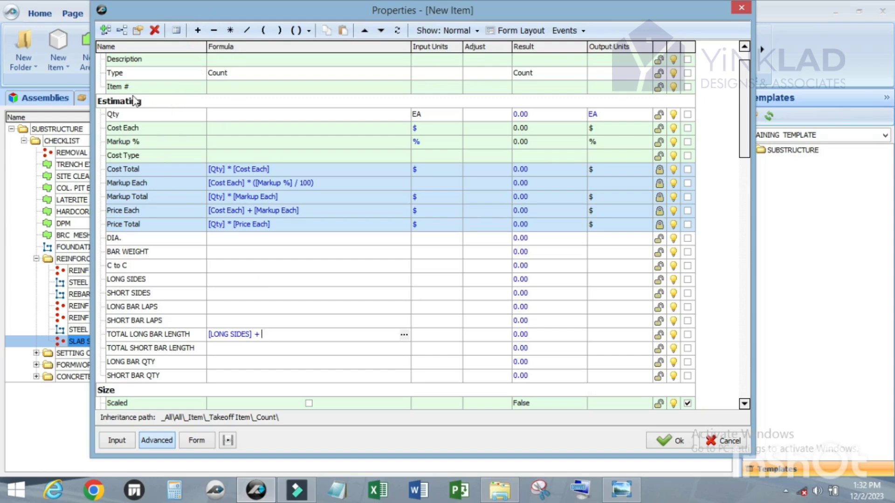
click(130, 310)
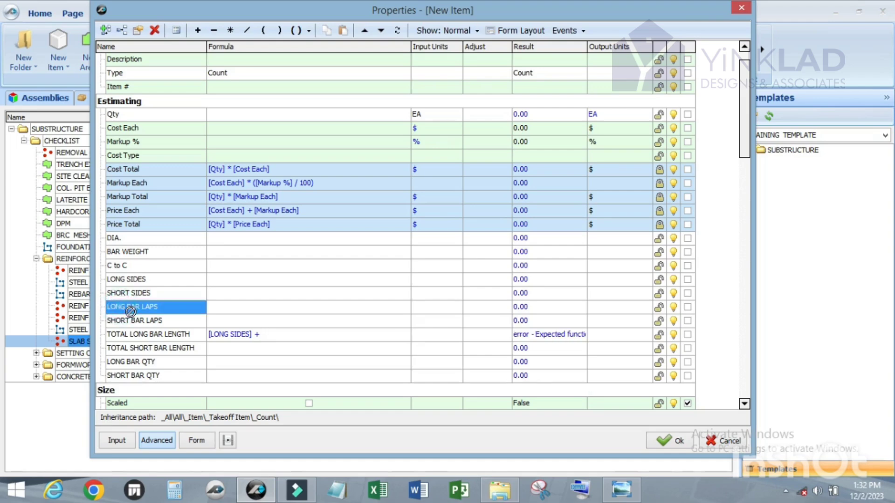
drag(131, 311, 275, 337)
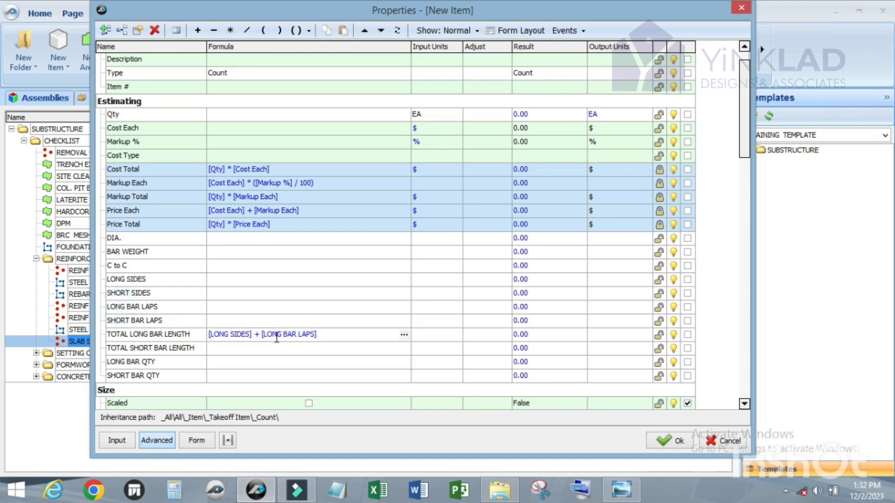
Set the TOTAL SHORT BAR LENGTH formula to [SHORT SIDES] + [SHORT BAR LAPS].
click(235, 350)
click(124, 291)
drag(231, 310, 242, 347)
click(197, 30)
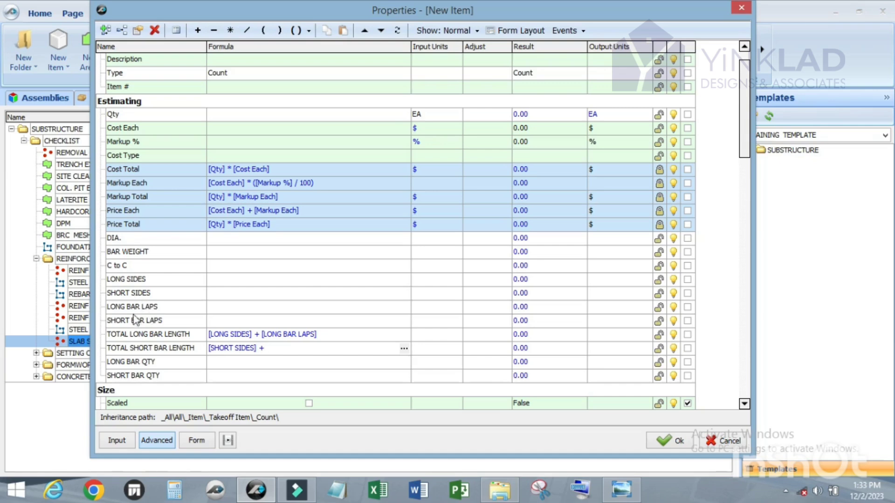
drag(134, 321, 287, 348)
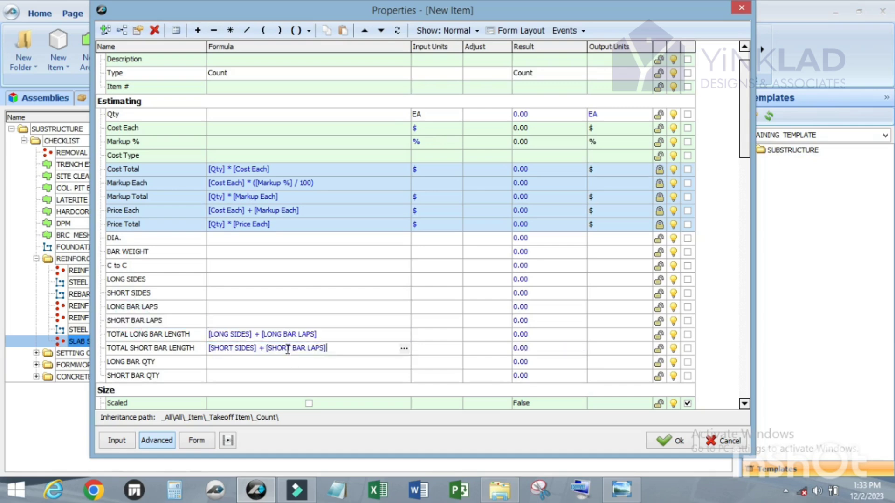
Widen the Formula column and enter [SHORT SIDES] / [C to C] as the LONG BAR QTY formula.
scroll(295, 318, down, 2)
scroll(284, 303, up, 1)
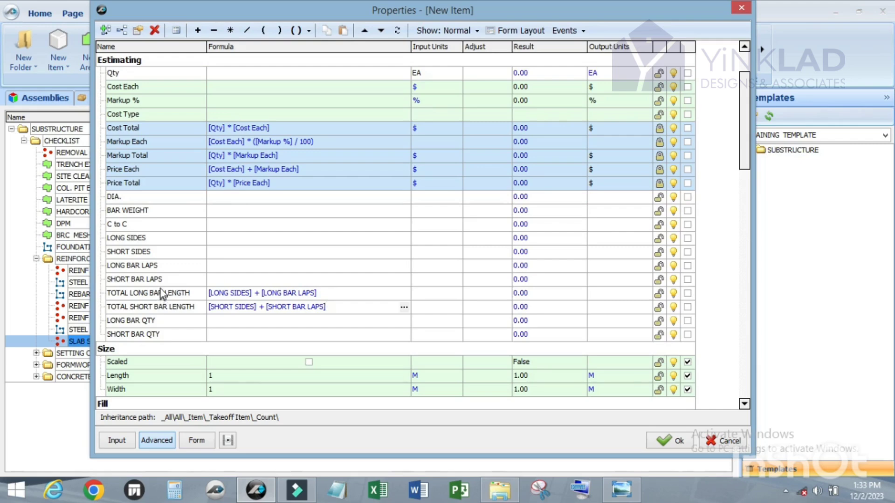
scroll(160, 299, down, 1)
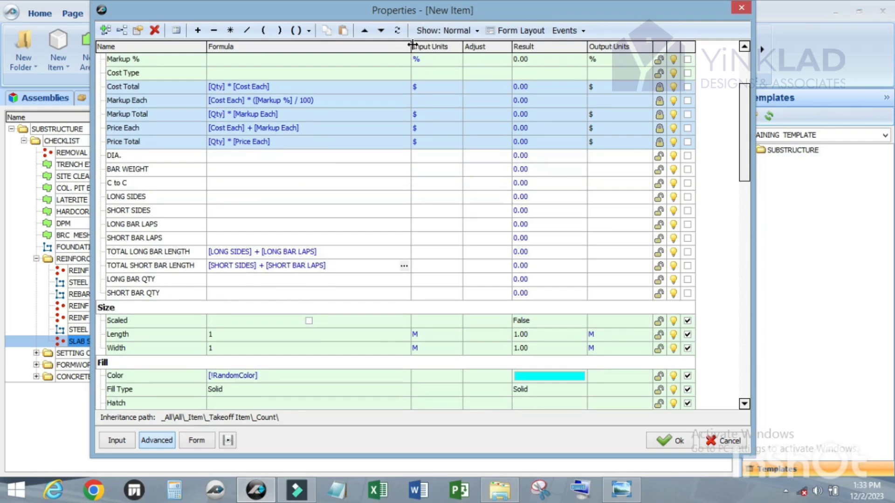
drag(412, 45, 488, 47)
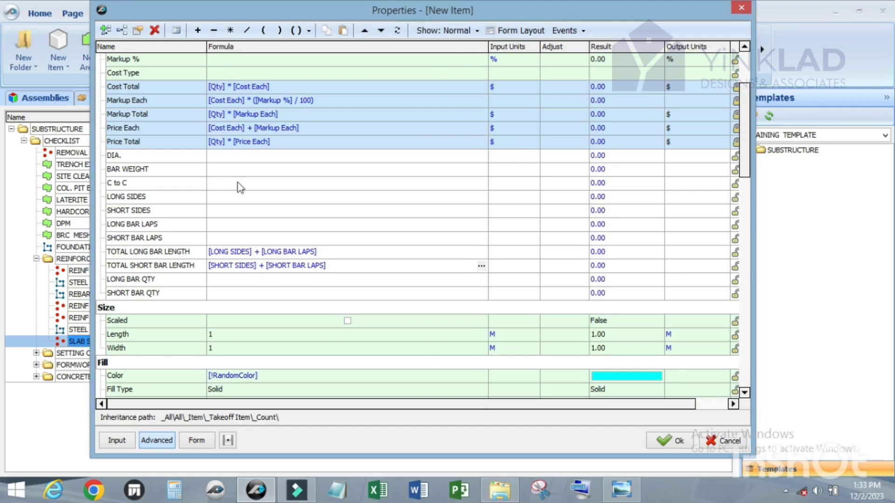
click(239, 280)
click(229, 282)
drag(130, 211, 230, 280)
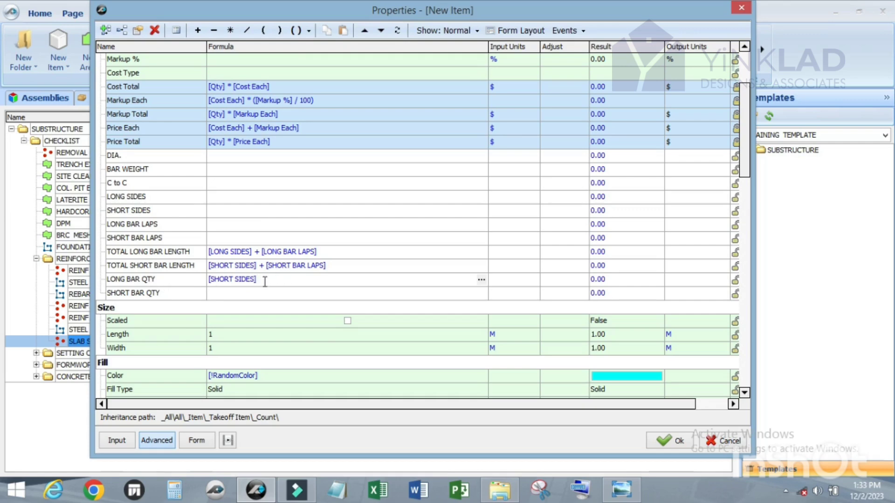
click(247, 30)
drag(119, 184, 291, 290)
Enclose the LONG BAR QTY division in brackets and add 1 to it.
triple_click(296, 279)
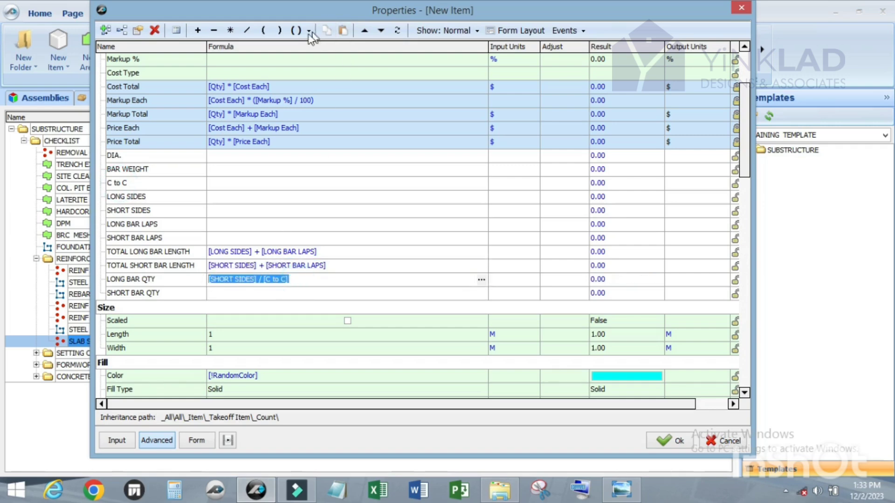
click(297, 31)
click(311, 49)
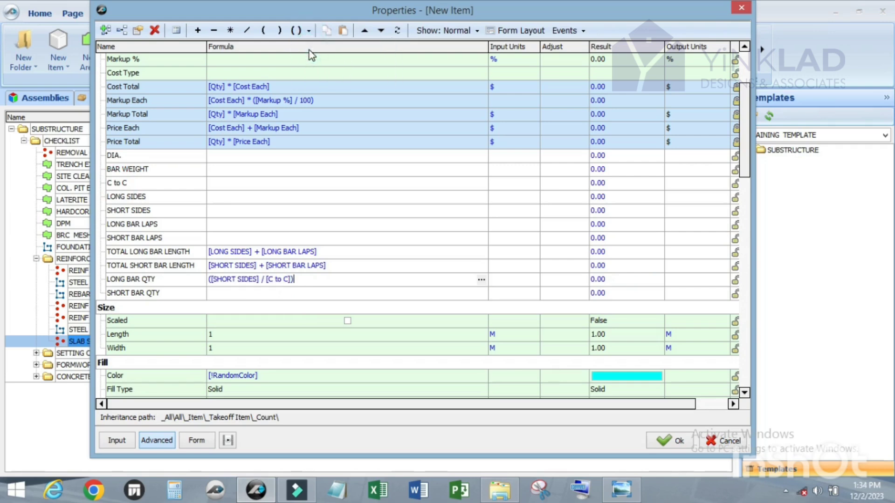
click(198, 30)
text(1)
Bracket the LONG BAR QTY expression including the + 1, and multiply it by [TOTAL LONG BAR LENGTH].
click(314, 281)
drag(314, 282, 200, 281)
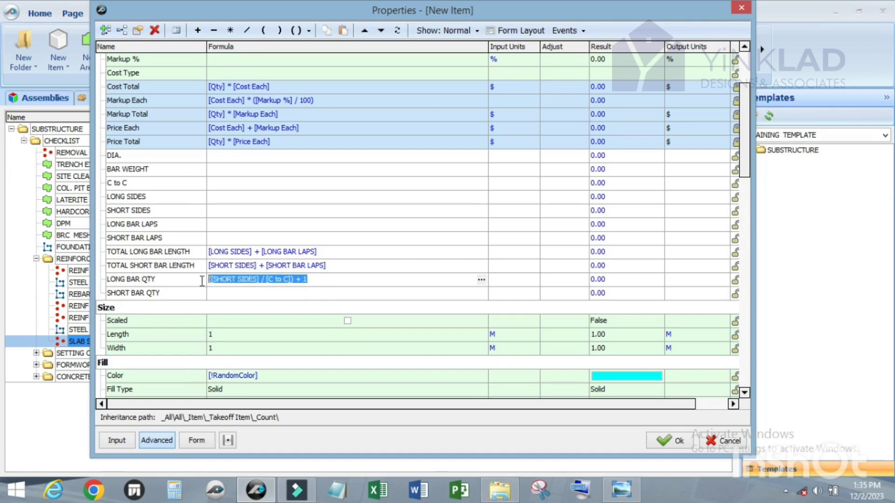
click(309, 30)
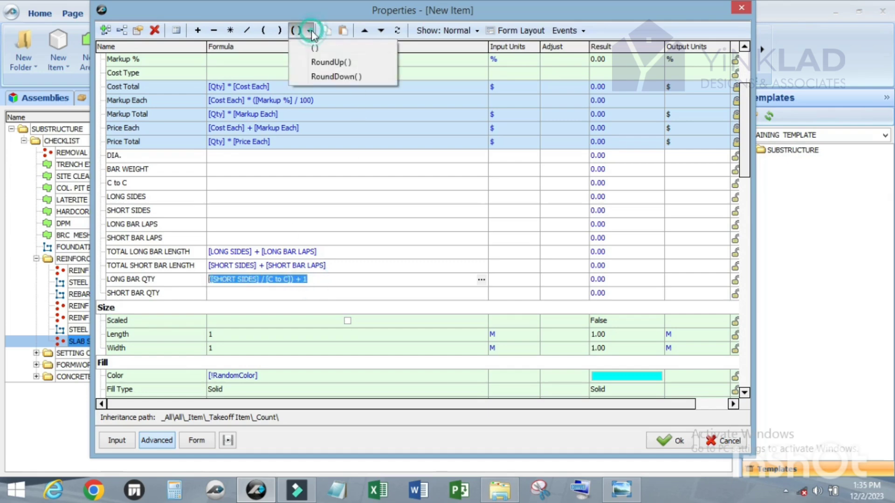
click(329, 49)
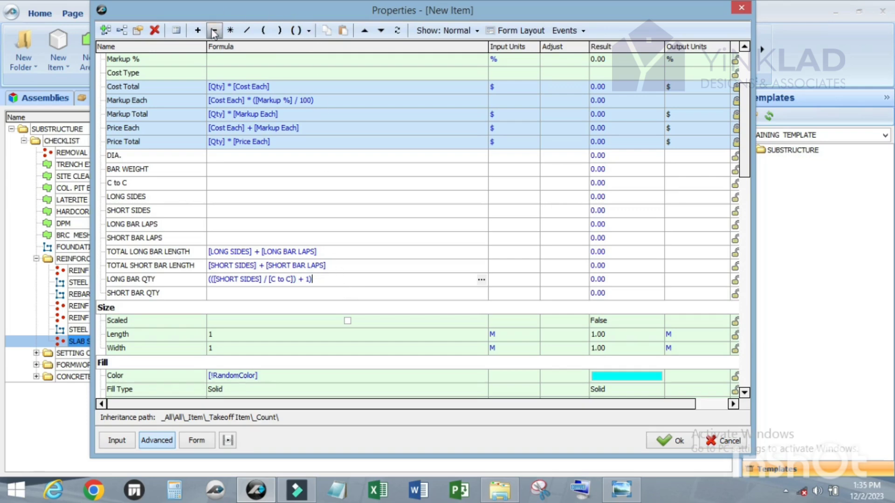
click(230, 32)
drag(134, 252, 345, 281)
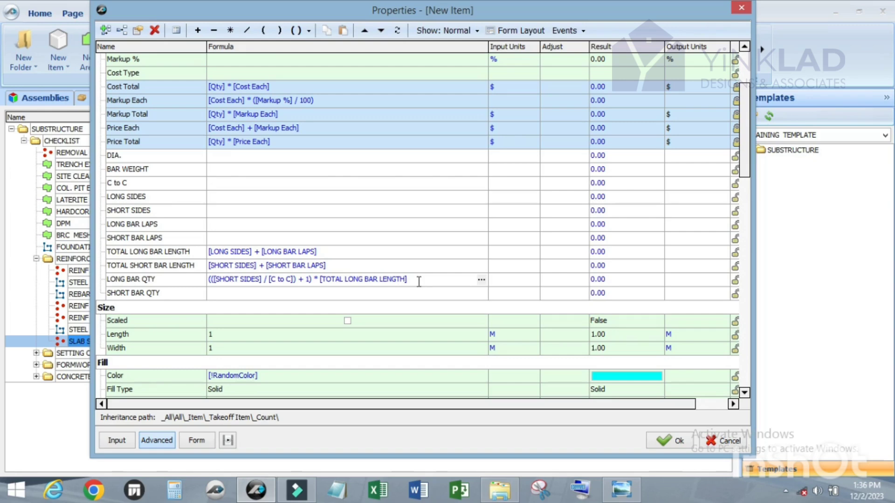
Wrap the entire LONG BAR QTY formula in the RoundUp function.
drag(419, 282, 205, 279)
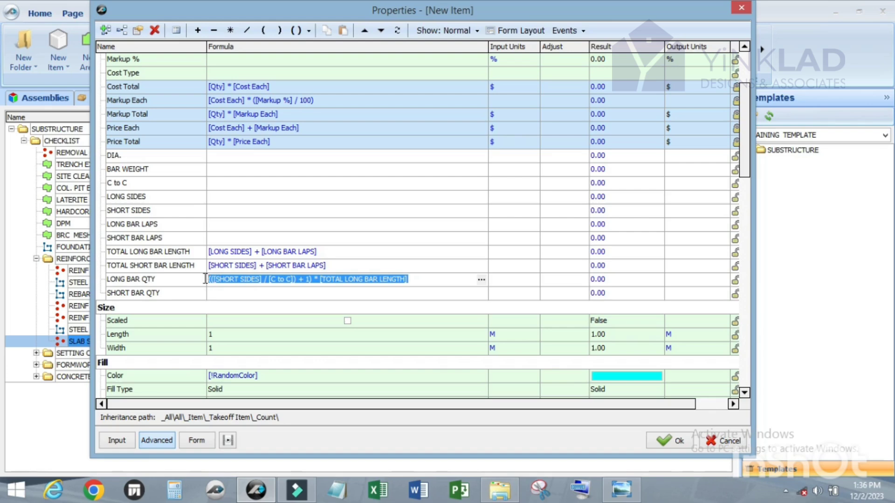
click(310, 31)
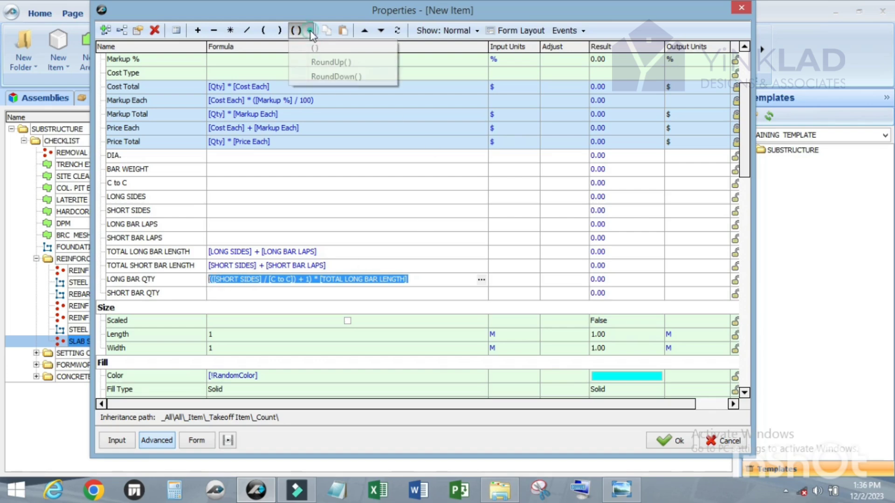
click(320, 63)
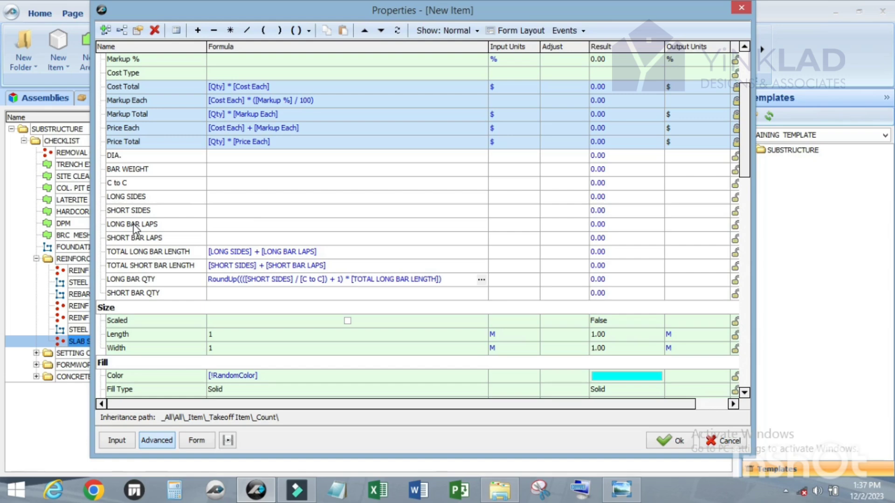
Enter [LONG SIDES] / [C to C] as the SHORT BAR QTY formula.
key(ctrl+a)
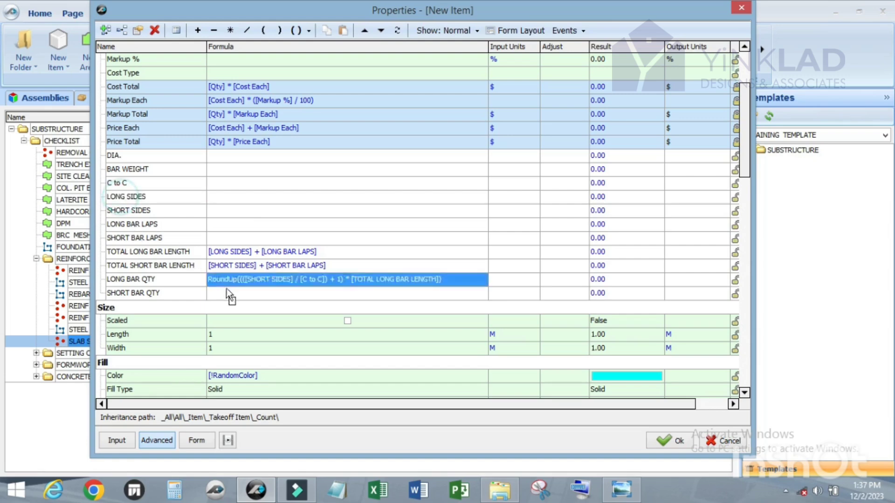
click(230, 293)
drag(231, 293, 231, 294)
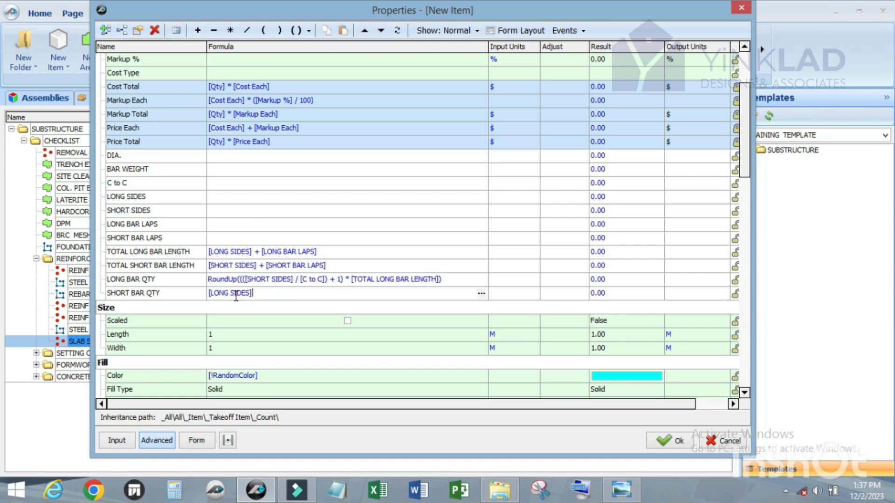
click(246, 32)
drag(125, 184, 274, 294)
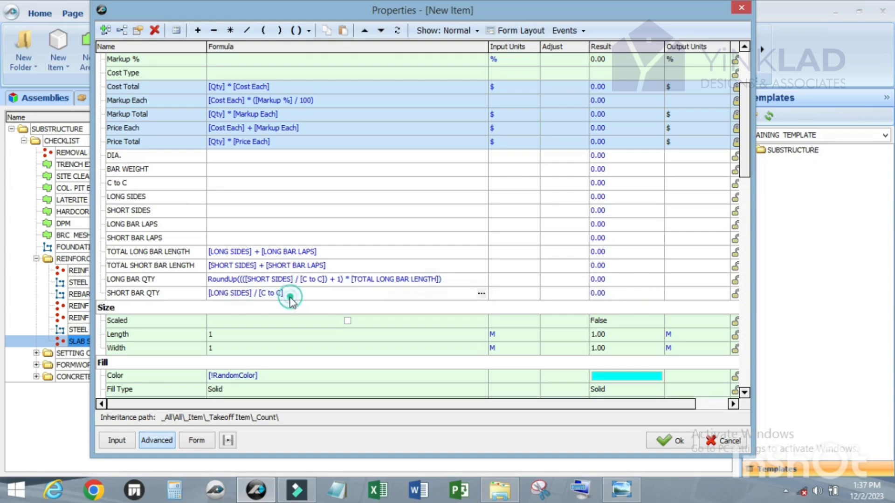
double_click(293, 298)
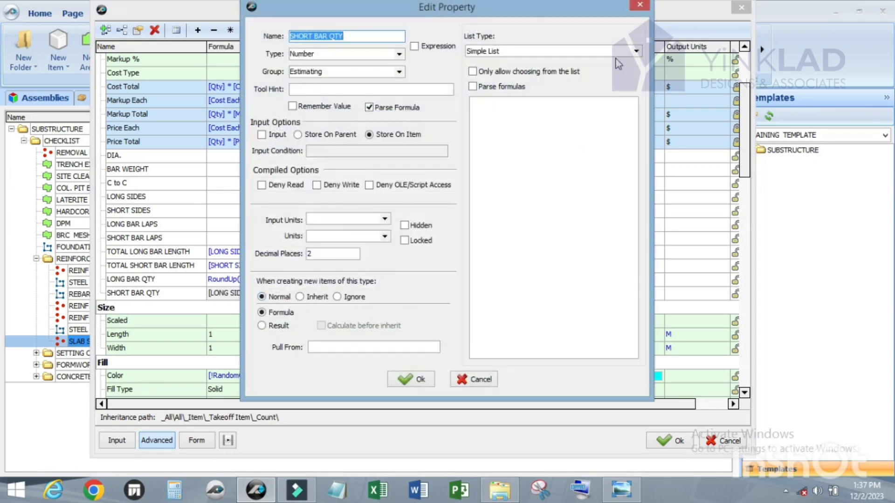
click(639, 7)
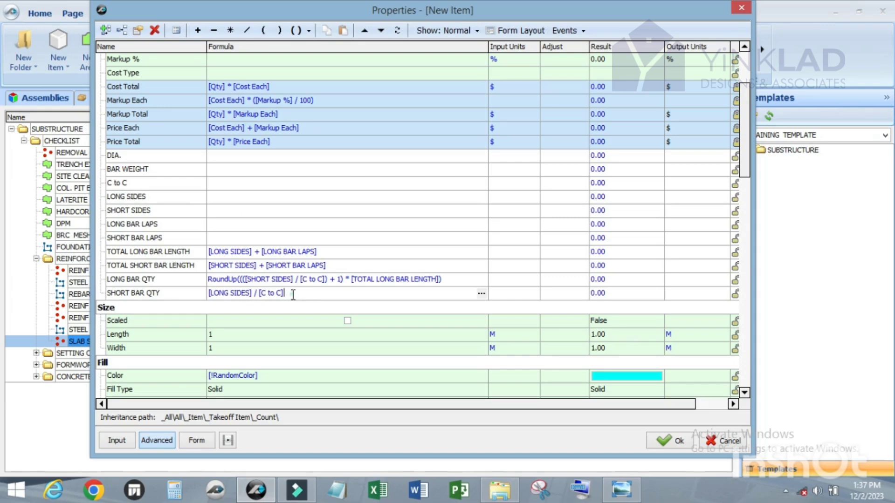
Enclose the SHORT BAR QTY division in brackets and add 1 to it.
drag(292, 293, 190, 294)
click(309, 29)
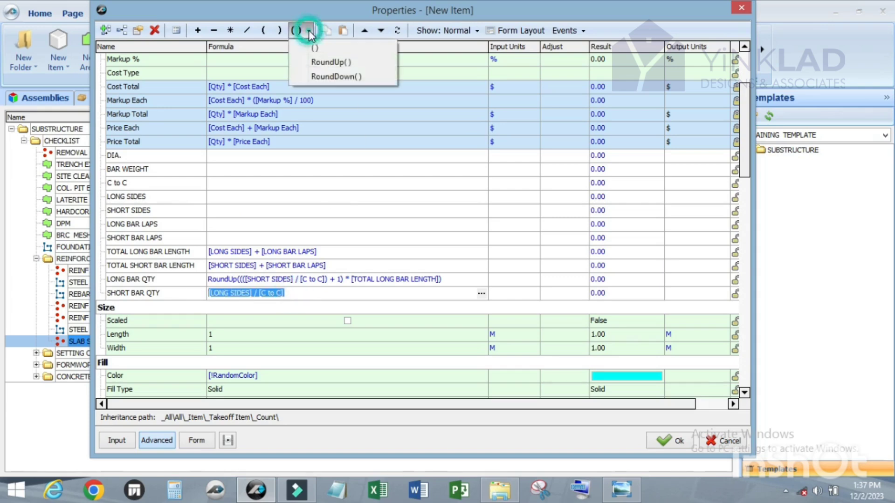
click(296, 30)
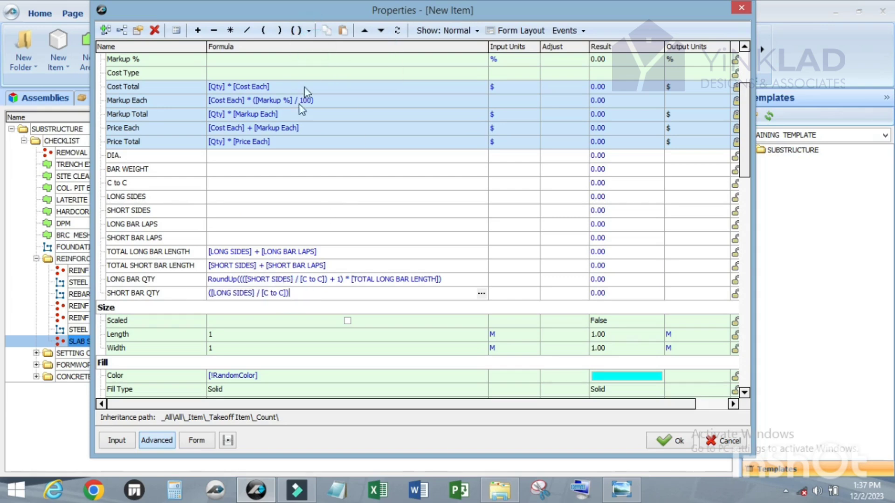
click(198, 30)
text(1)
Bracket the SHORT BAR QTY expression including the + 1, and multiply it by [TOTAL SHORT BAR LENGTH].
drag(304, 295, 194, 294)
click(308, 31)
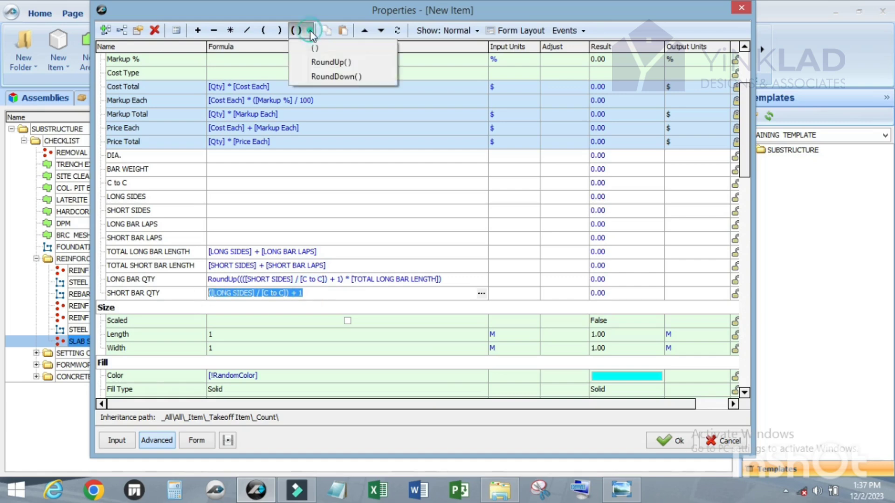
click(323, 49)
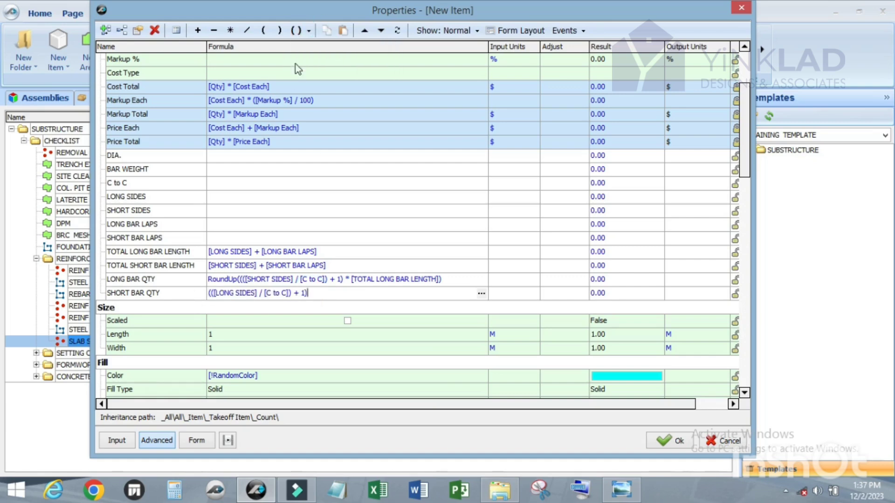
click(326, 293)
click(231, 31)
drag(140, 269, 349, 297)
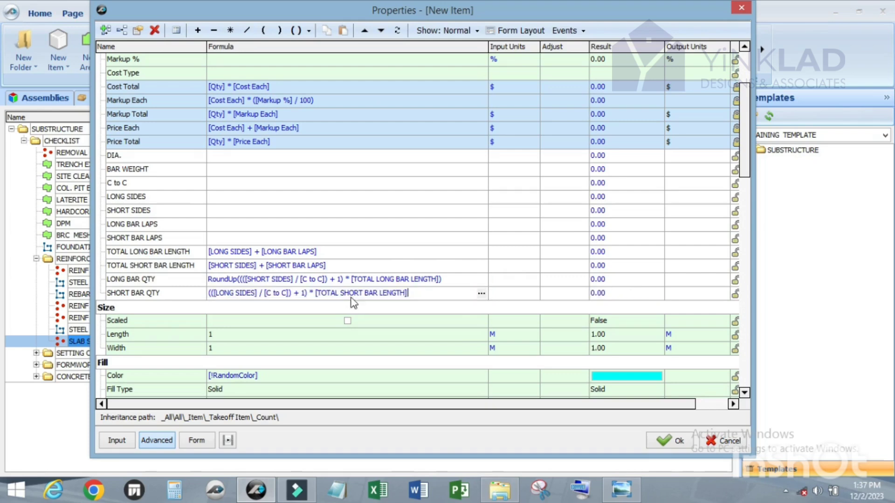
Wrap the entire SHORT BAR QTY formula in the RoundUp function.
drag(410, 294, 209, 296)
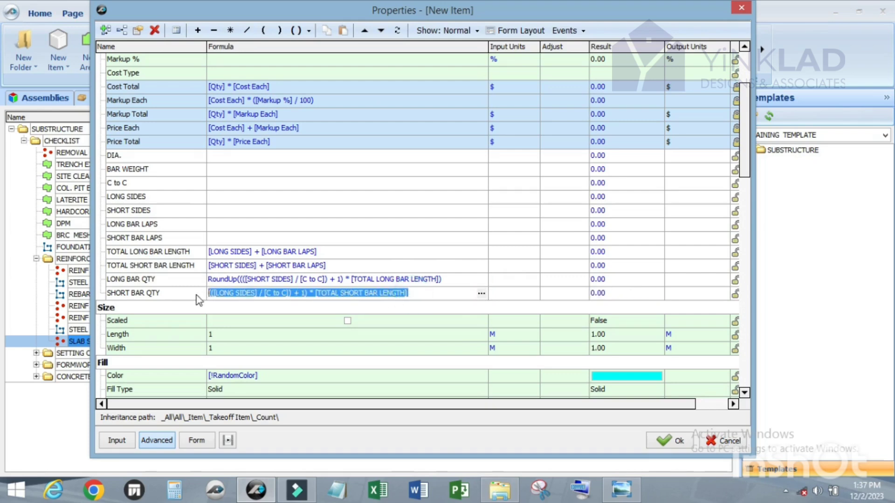
click(308, 36)
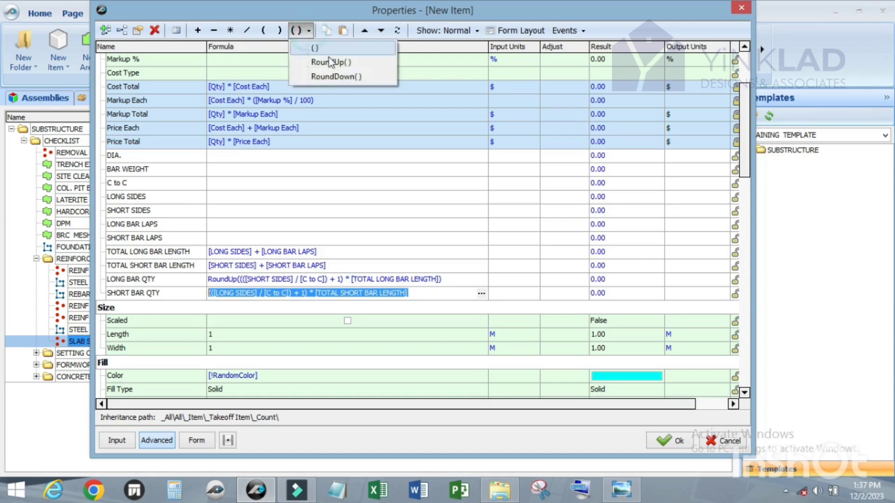
click(349, 65)
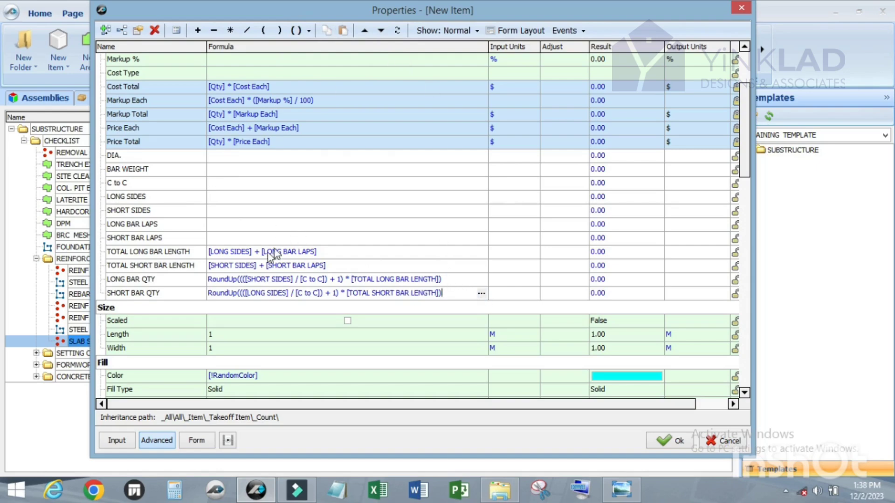
Examine how the slab bars overlap in the reinforcement photo in Windows Photo Viewer, and return to the item properties with LONG BAR LAPS selected.
scroll(259, 261, up, 3)
scroll(259, 261, down, 1)
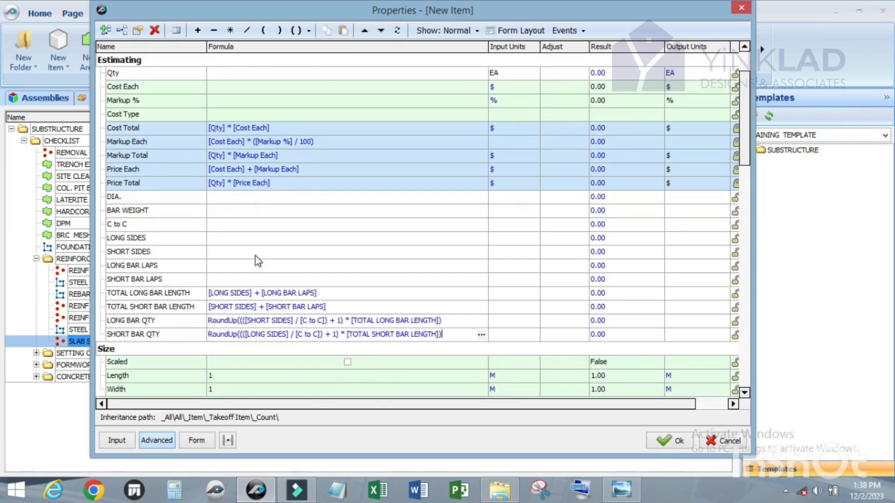
click(223, 267)
click(221, 281)
click(219, 265)
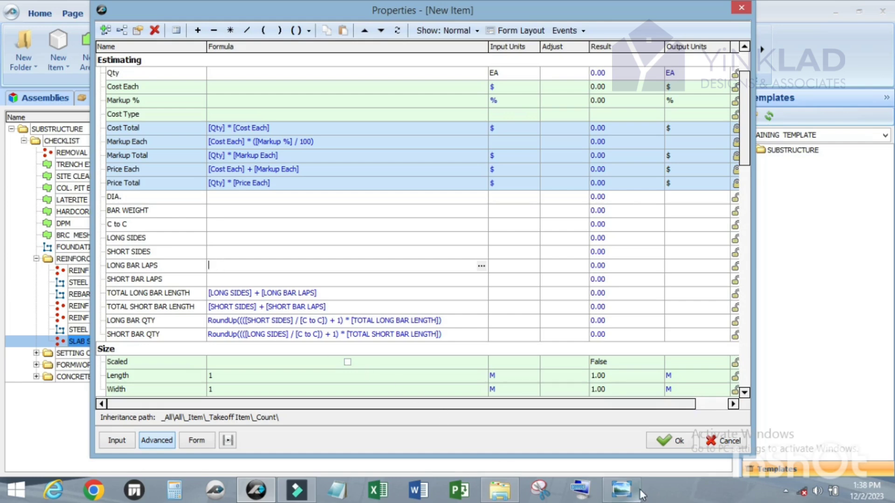
click(621, 489)
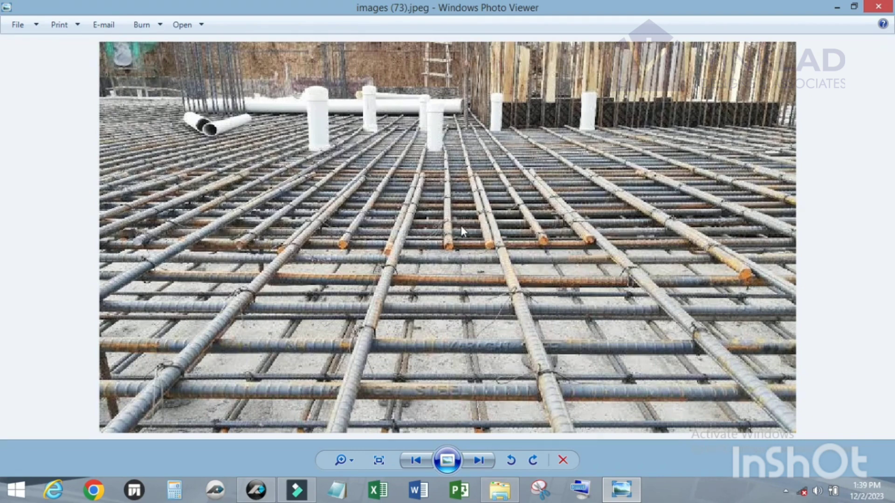
click(622, 490)
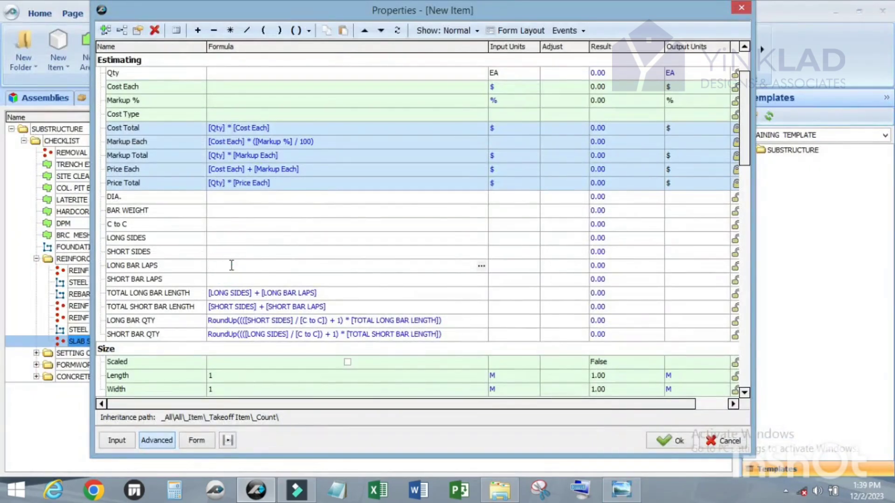
Set the LONG BAR LAPS formula to .45 * 2.
text(.45)
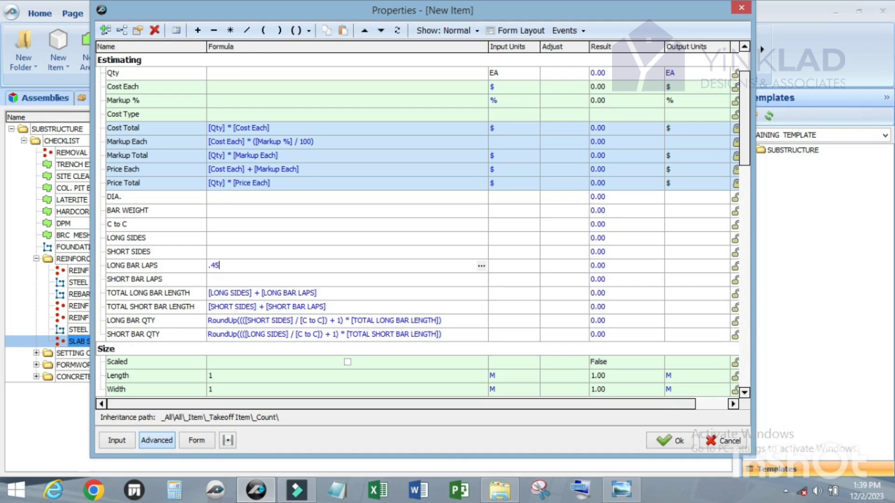
click(230, 30)
text(2)
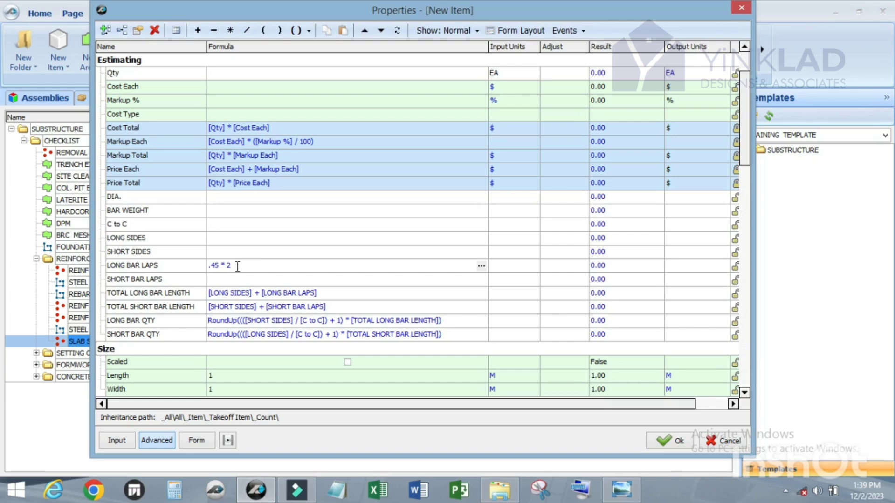
click(229, 30)
key(BackSpace)
key(BackSpace)
key(BackSpace)
Set the SHORT BAR LAPS formula to .45 * 2.
click(216, 279)
text(.45)
click(230, 30)
text(2)
click(297, 202)
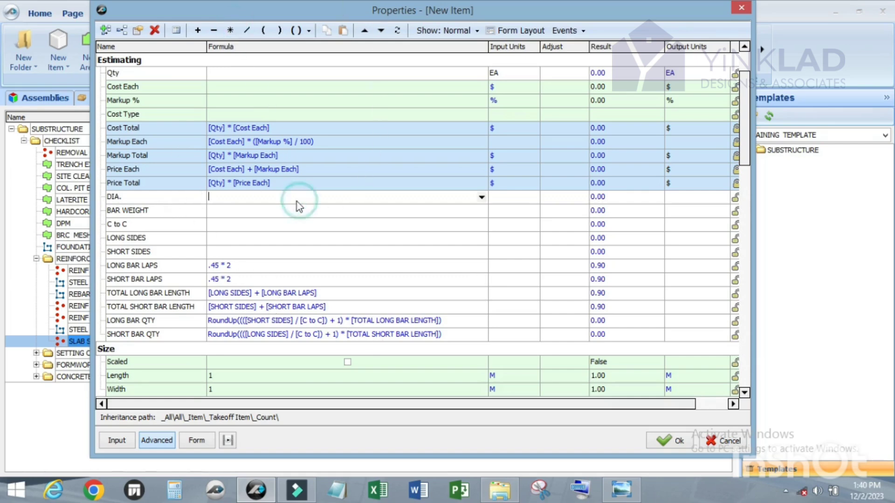
Set the input units to MM for DIA. and KG for BAR WEIGHT.
click(524, 199)
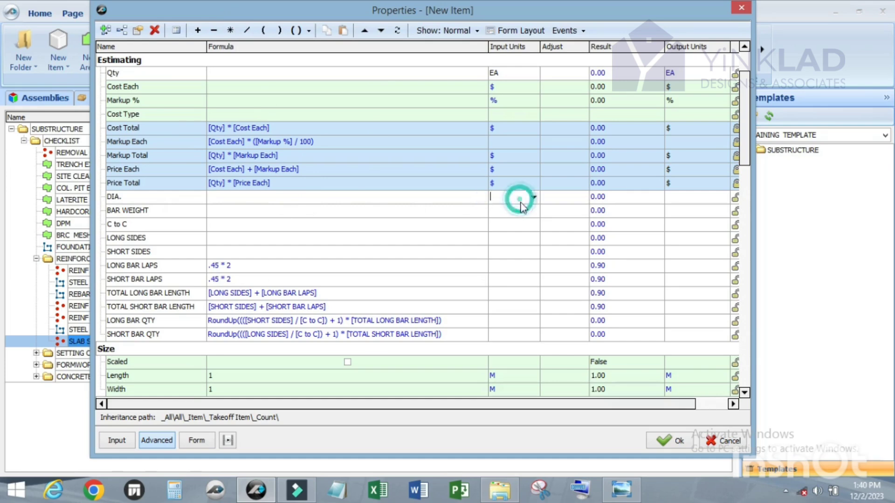
click(532, 197)
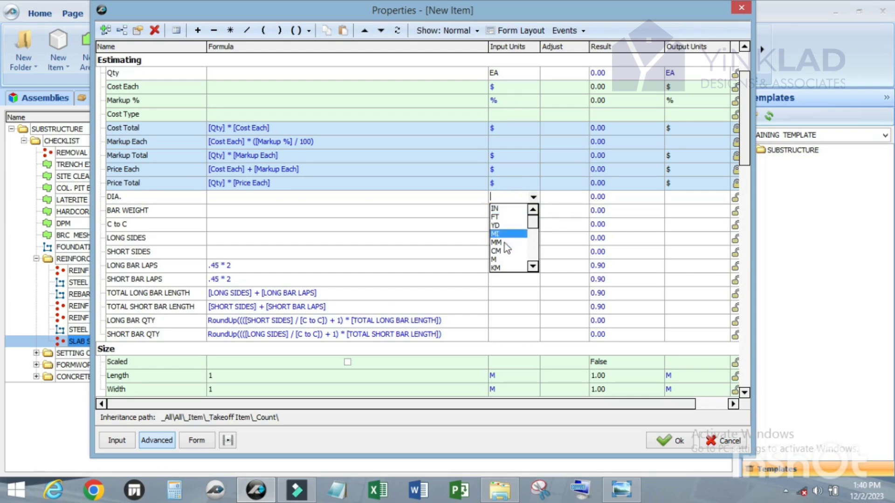
scroll(504, 244, down, 1)
scroll(508, 247, down, 3)
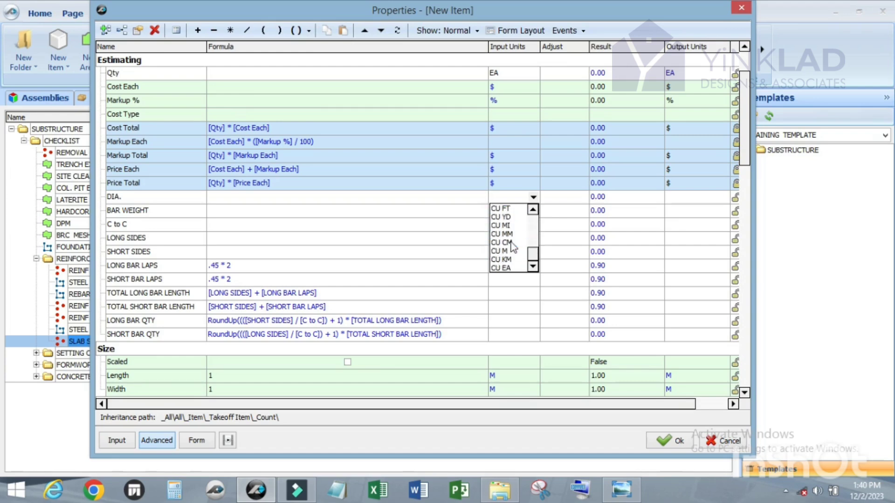
scroll(512, 247, up, 4)
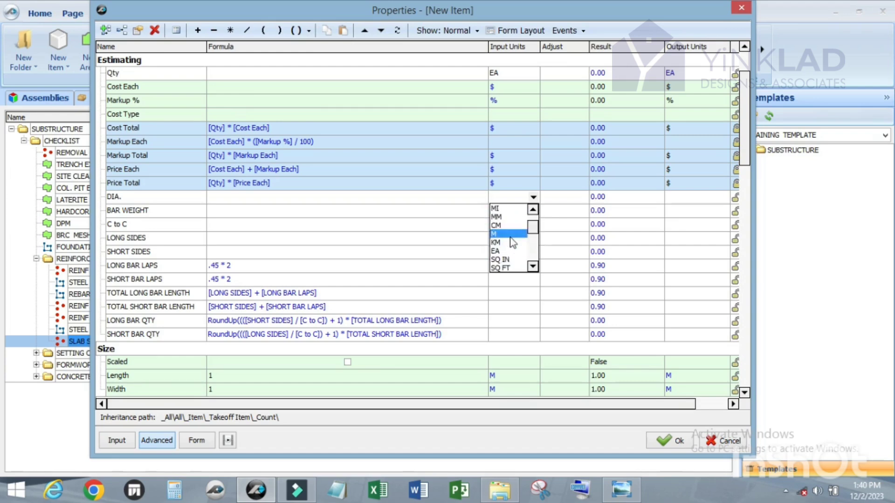
scroll(508, 233, down, 1)
click(505, 216)
click(513, 210)
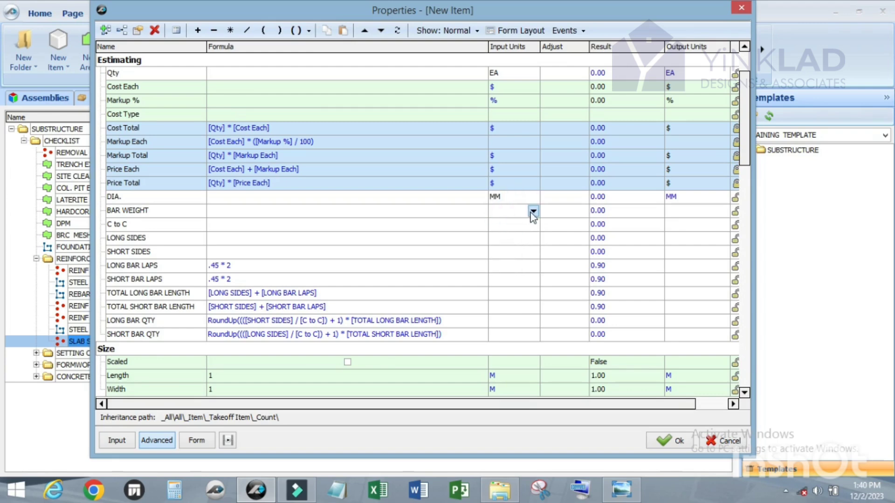
text(KG)
click(510, 212)
Set the input units of C to C and LONG SIDES to M.
click(505, 226)
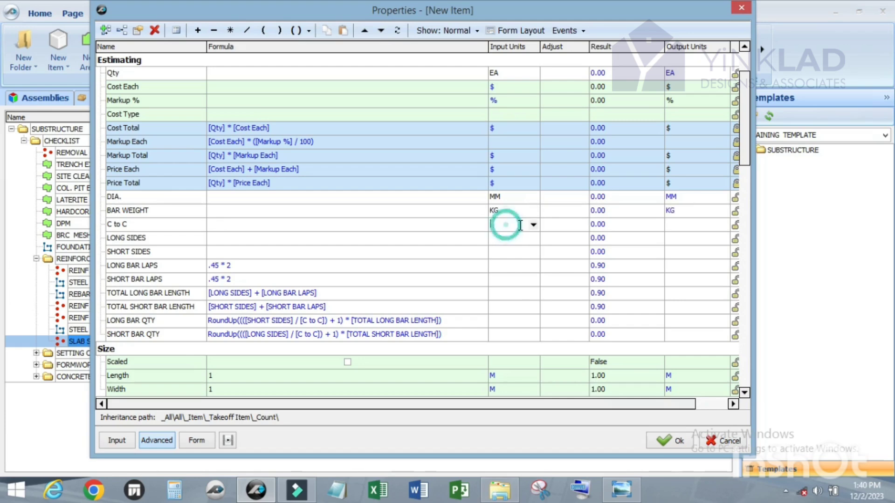
click(533, 225)
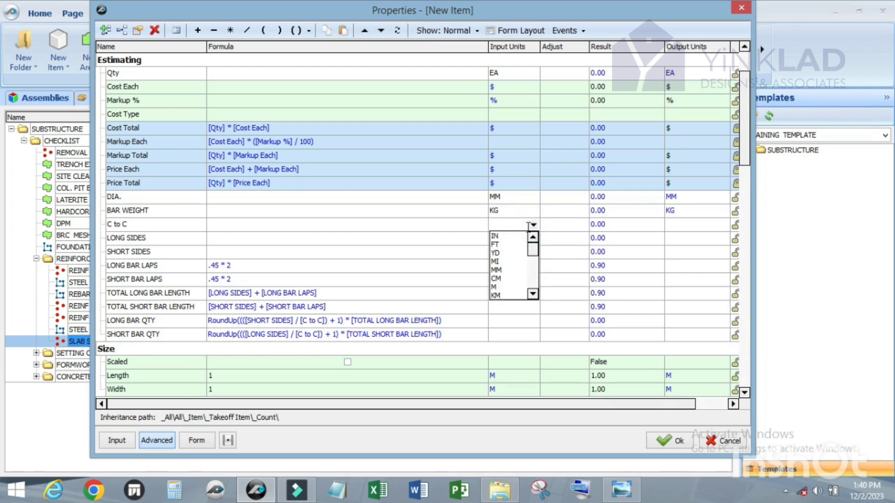
click(508, 286)
click(505, 239)
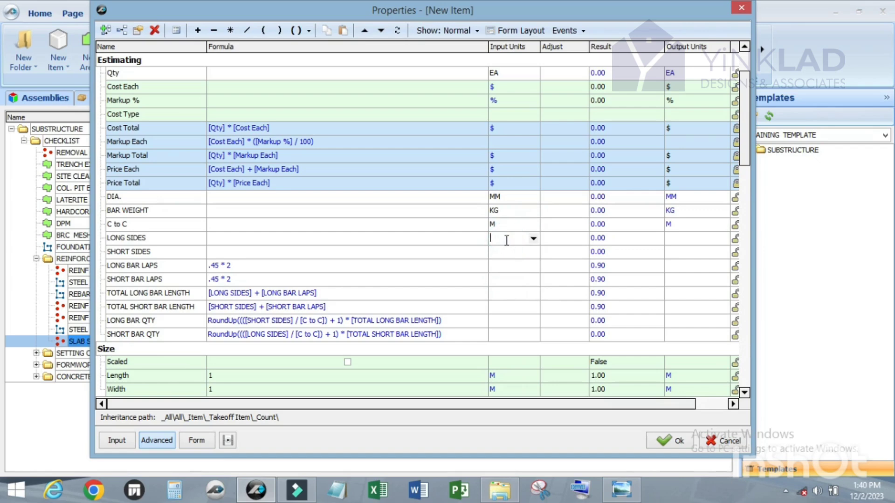
click(532, 240)
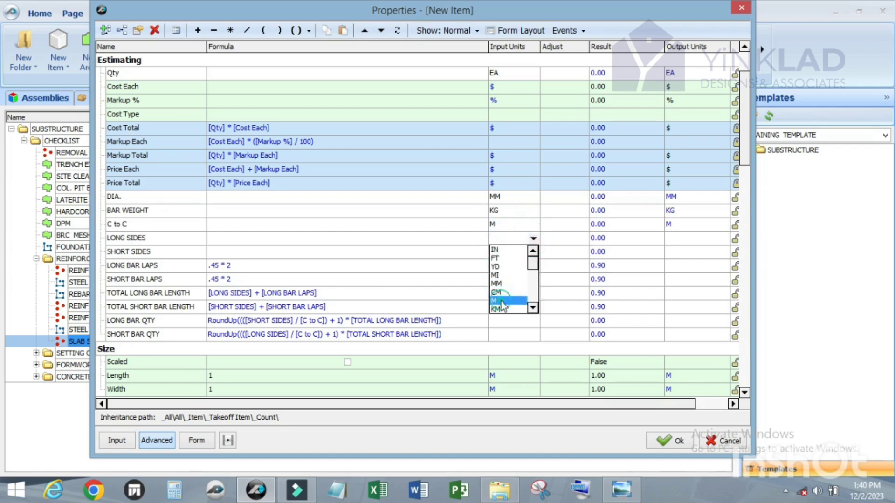
click(501, 300)
Set the input units of SHORT SIDES and LONG BAR LAPS to M.
click(532, 257)
click(533, 252)
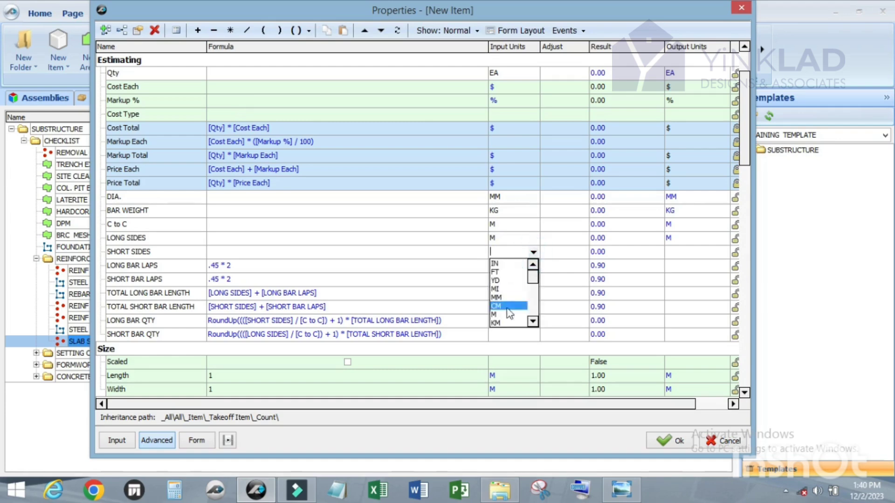
click(508, 319)
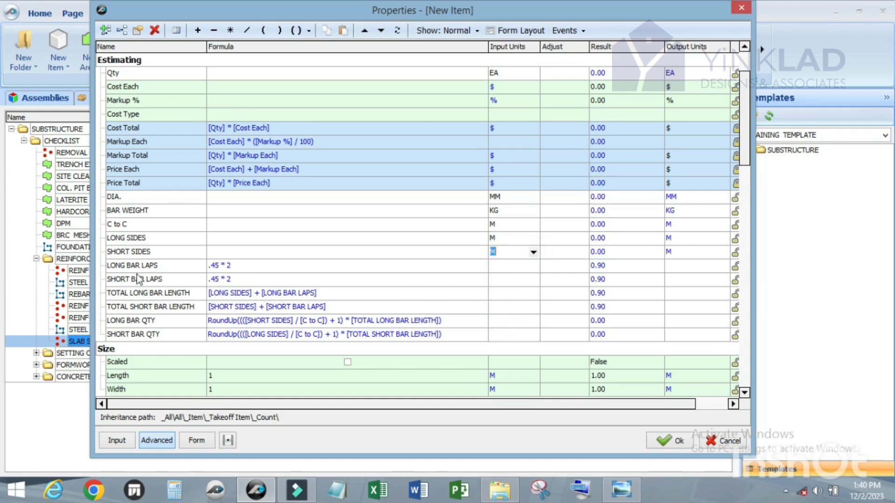
click(516, 265)
click(533, 266)
click(499, 328)
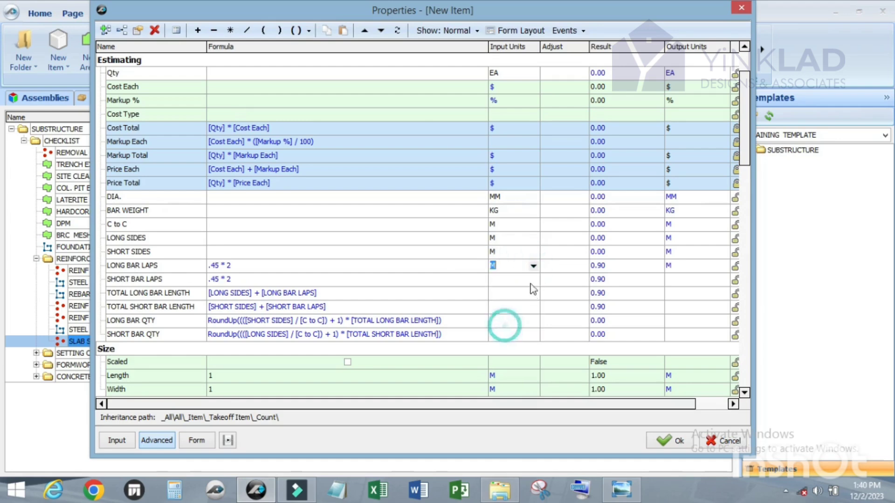
Set the input units of SHORT BAR LAPS to M.
click(526, 279)
click(533, 280)
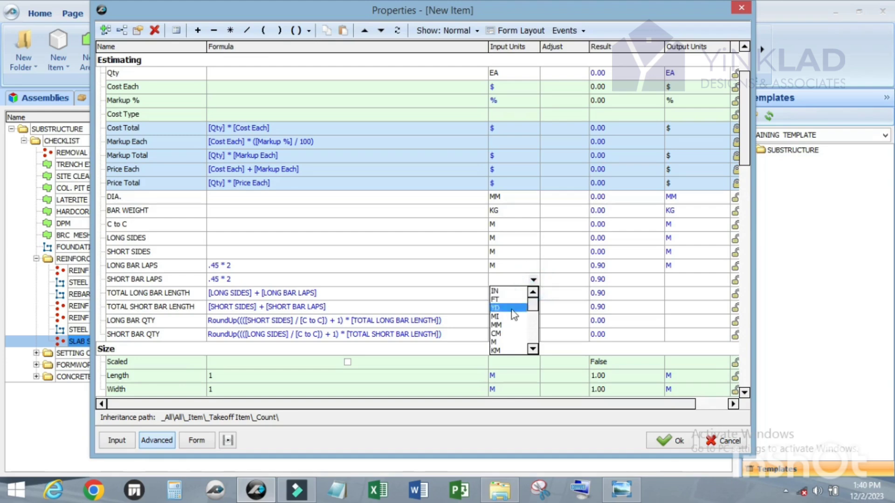
click(520, 342)
Set the input units of TOTAL LONG BAR LENGTH and TOTAL SHORT BAR LENGTH to M.
click(531, 294)
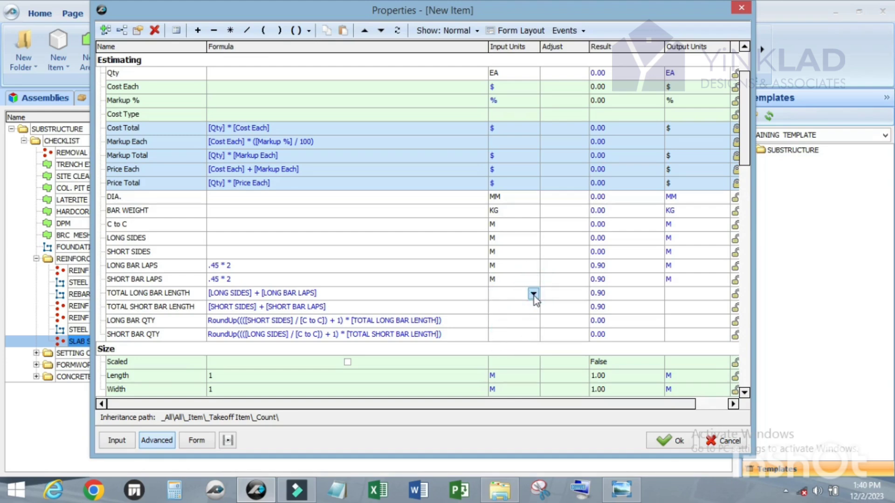
click(534, 294)
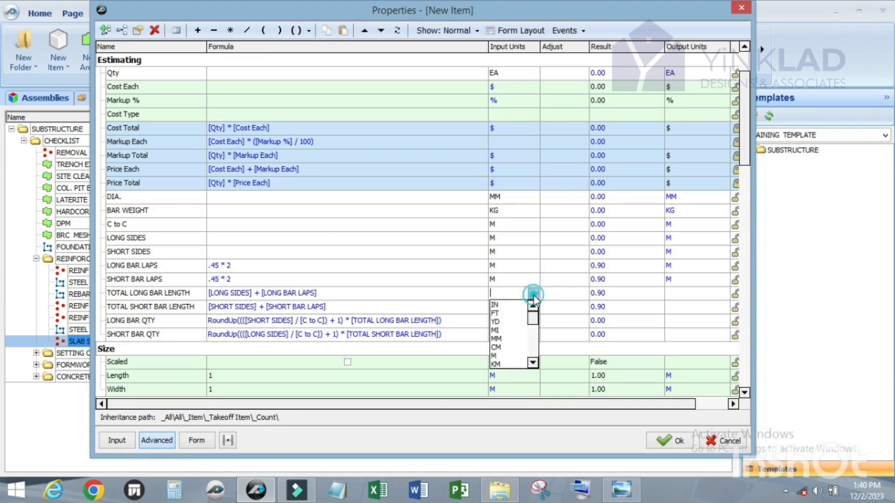
click(509, 355)
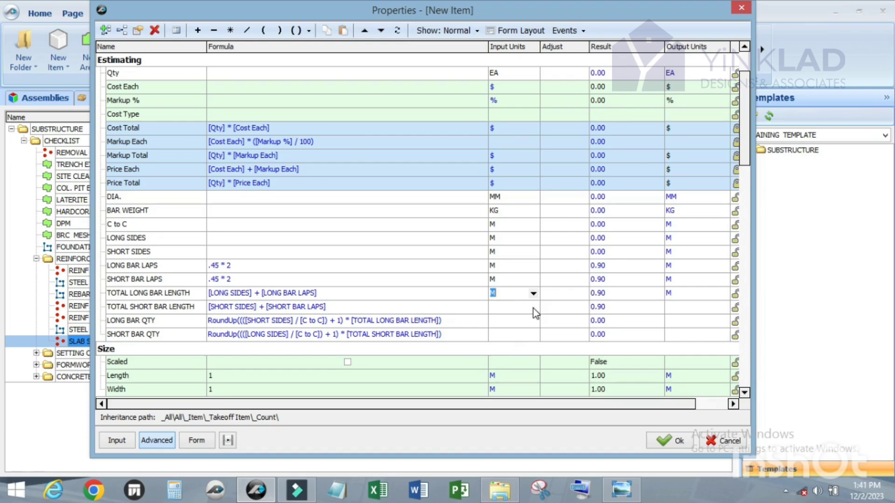
click(533, 308)
click(533, 308)
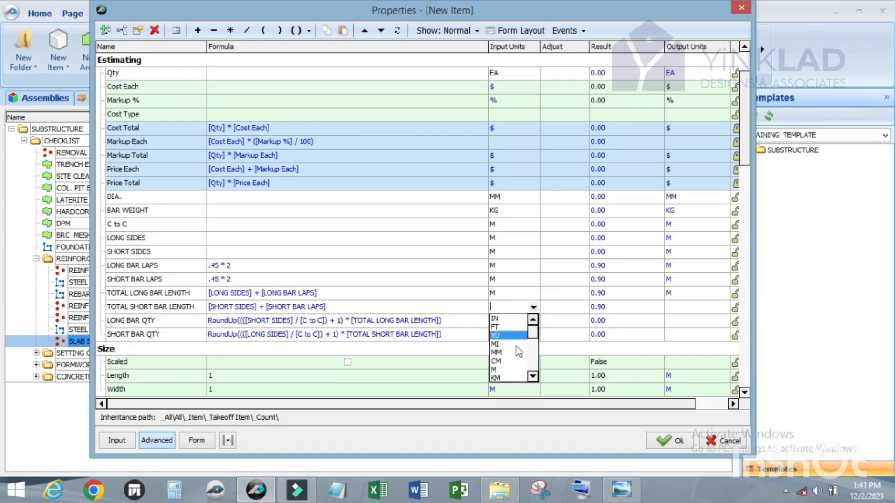
click(510, 370)
Set the input units of LONG BAR QTY and SHORT BAR QTY to M.
scroll(443, 291, down, 1)
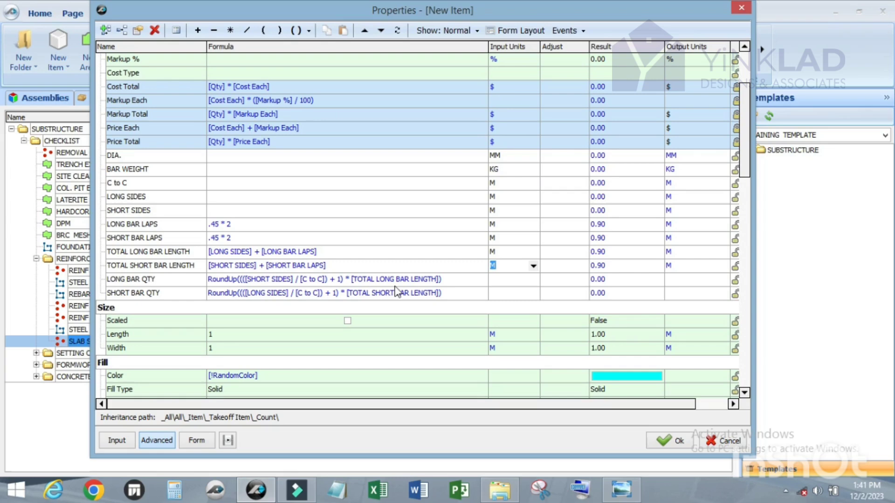
click(514, 281)
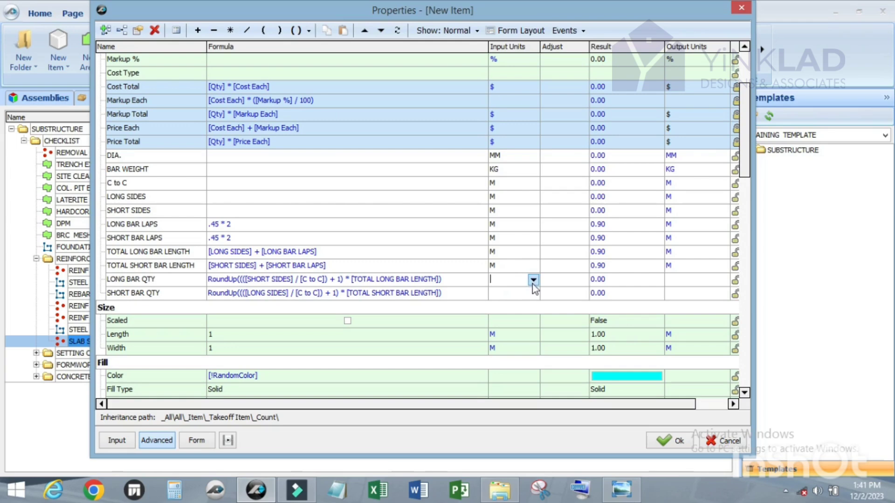
click(533, 280)
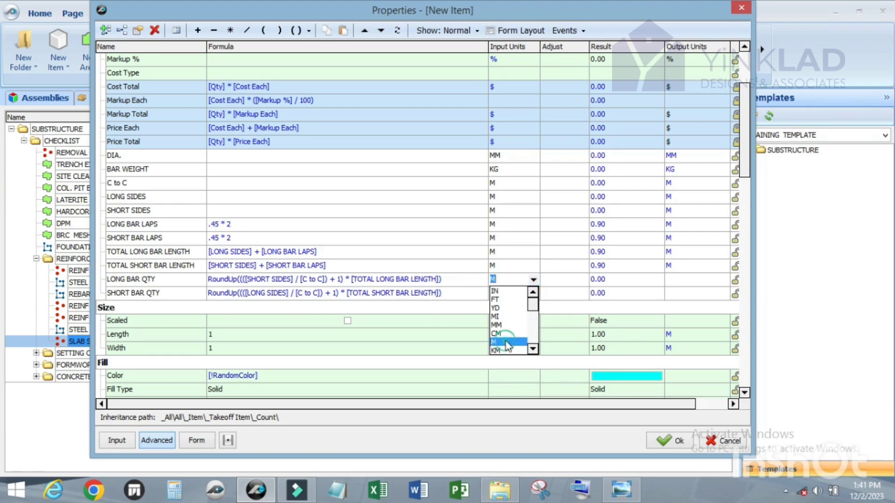
click(494, 342)
click(532, 295)
click(532, 295)
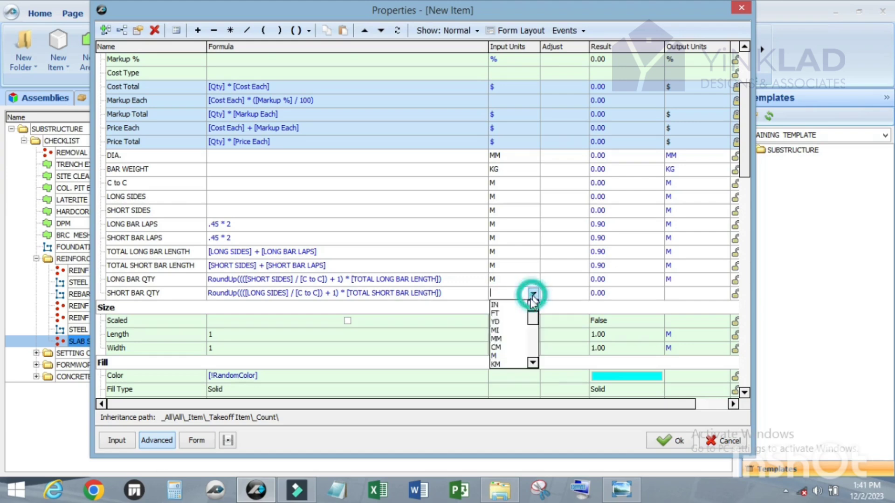
click(508, 357)
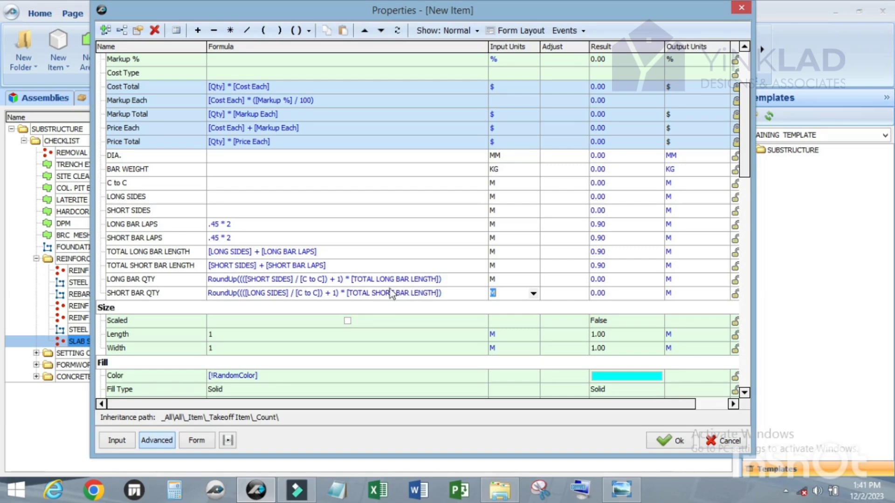
Build the Qty formula as [LONG BAR QTY] + [SHORT BAR QTY] from the two bar quantity properties.
scroll(345, 283, up, 1)
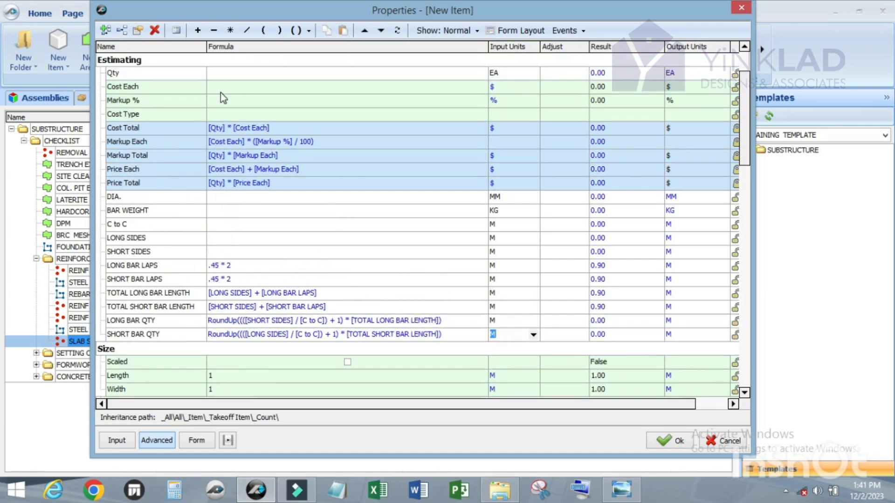
click(230, 73)
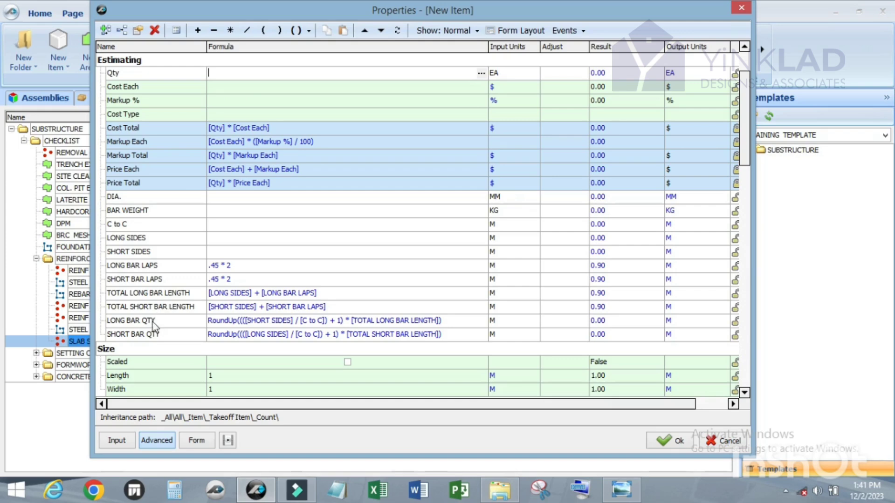
drag(140, 322, 230, 68)
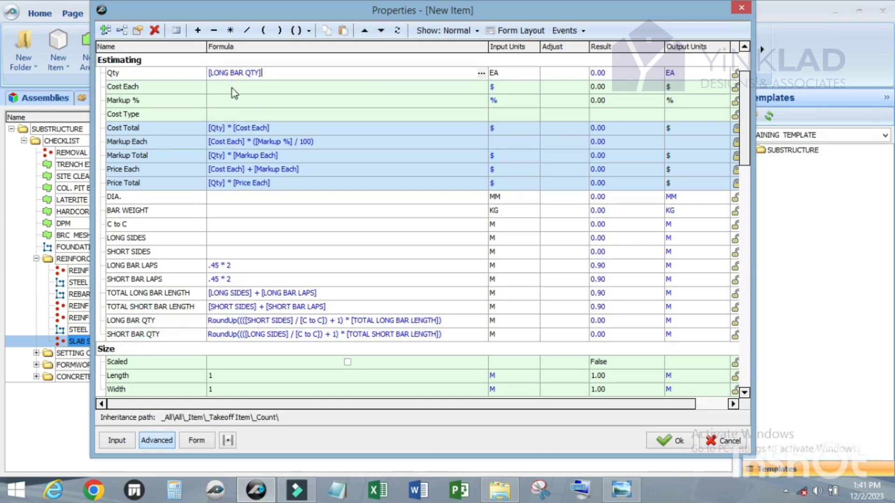
click(197, 30)
drag(133, 334, 306, 72)
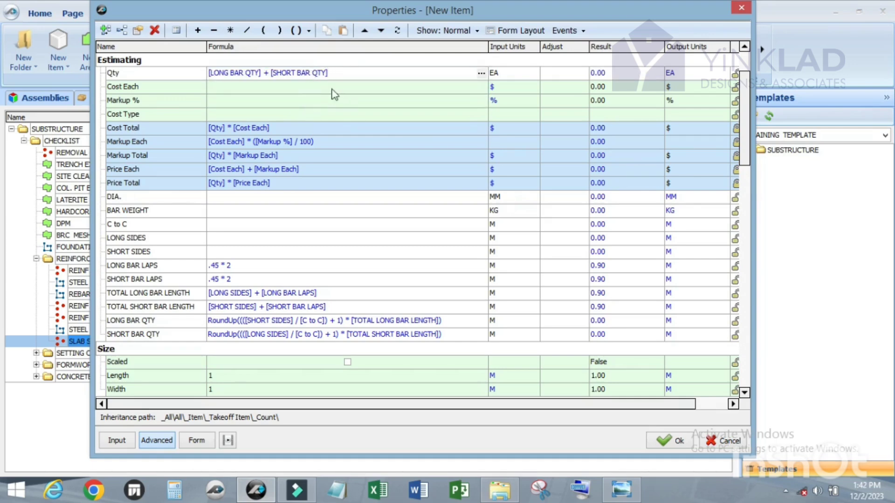
Select the whole expression [LONG BAR QTY] + [SHORT BAR QTY] in the Qty formula.
drag(337, 73, 208, 72)
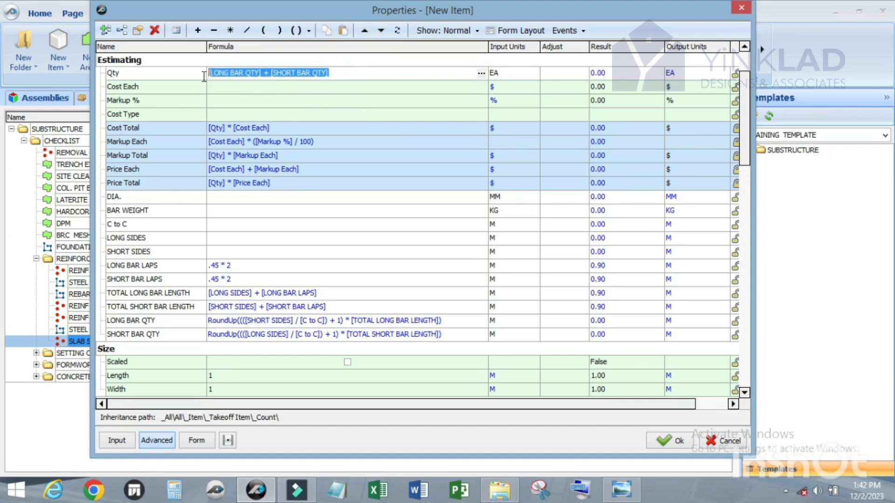
Enclose the Qty formula [LONG BAR QTY] + [SHORT BAR QTY] in parentheses and append a multiplication operator.
click(309, 35)
click(309, 52)
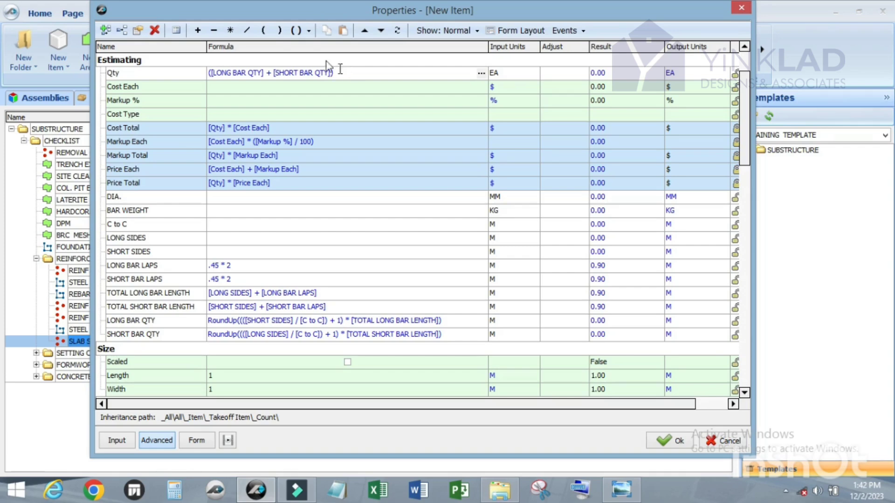
click(229, 30)
Insert SLAB STEEL BAR's Point Count property as the multiplier at the end of the Qty formula through the Formula Editor.
scroll(385, 169, down, 1)
scroll(385, 169, down, 5)
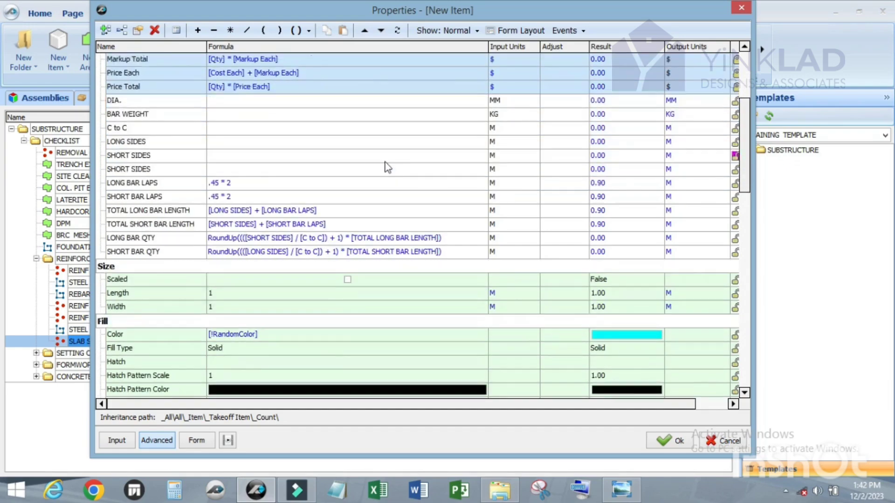
scroll(360, 205, down, 3)
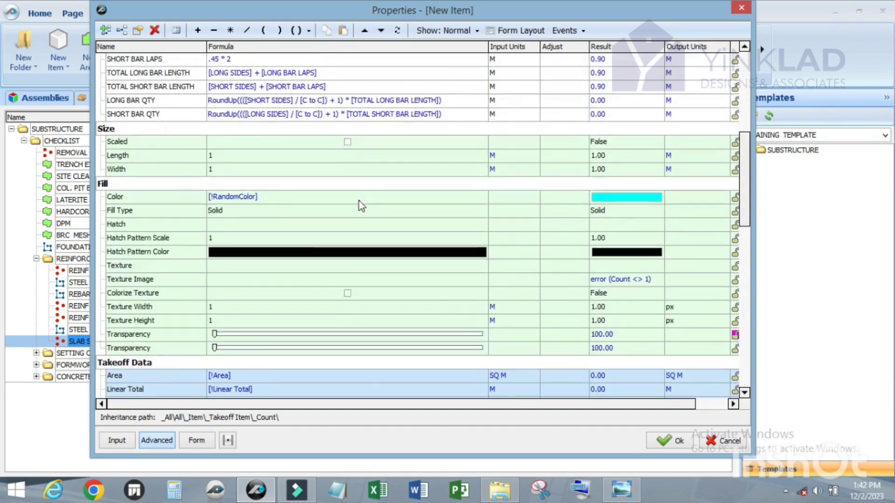
scroll(360, 205, down, 2)
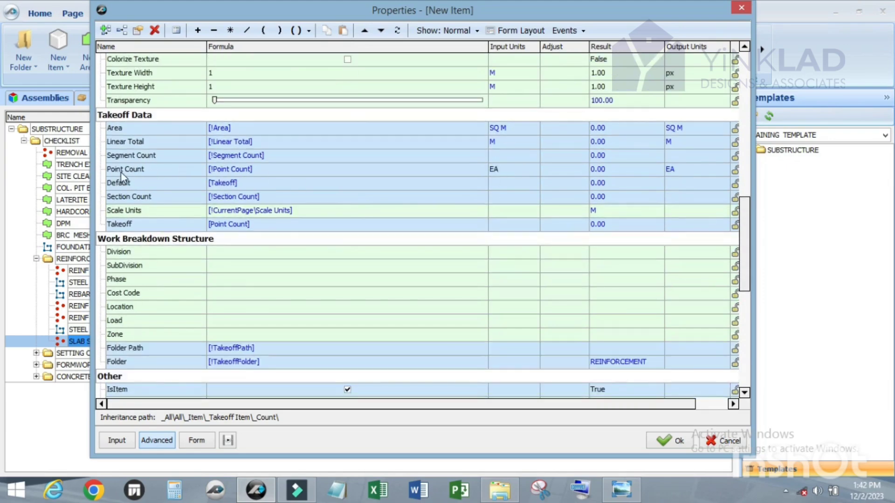
scroll(159, 182, up, 2)
scroll(158, 182, up, 12)
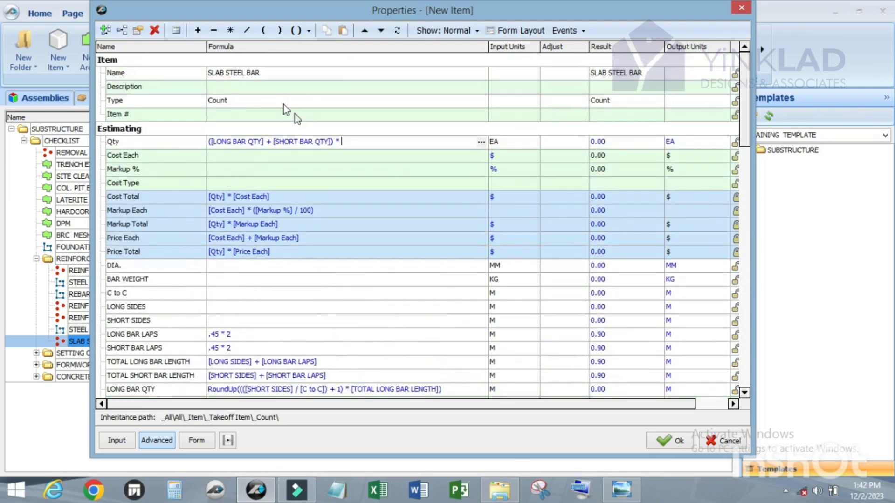
click(349, 143)
click(481, 142)
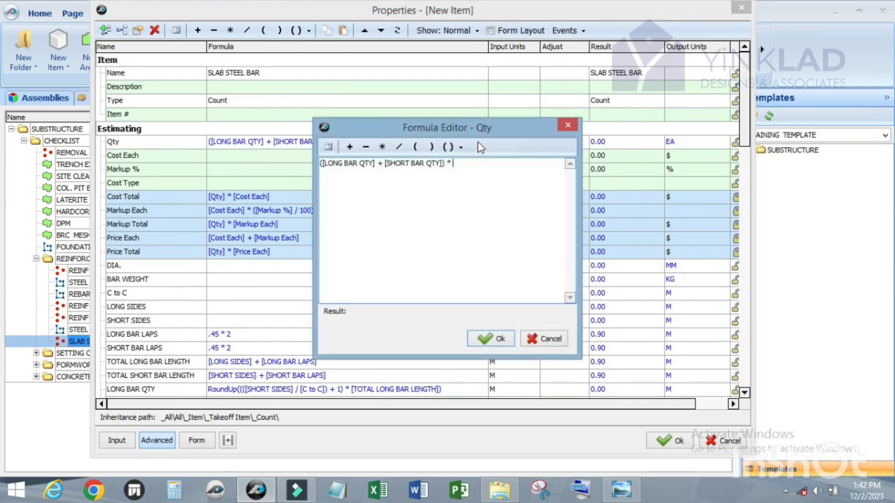
click(330, 147)
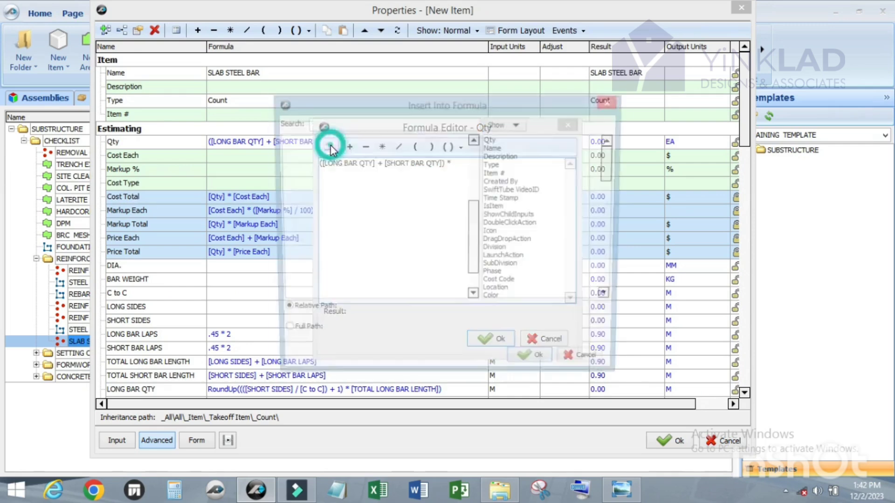
drag(608, 169, 608, 275)
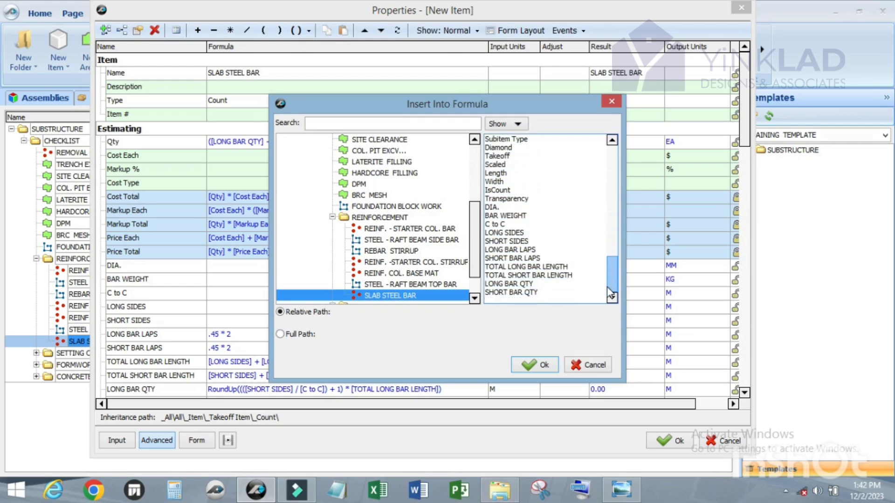
scroll(608, 287, up, 3)
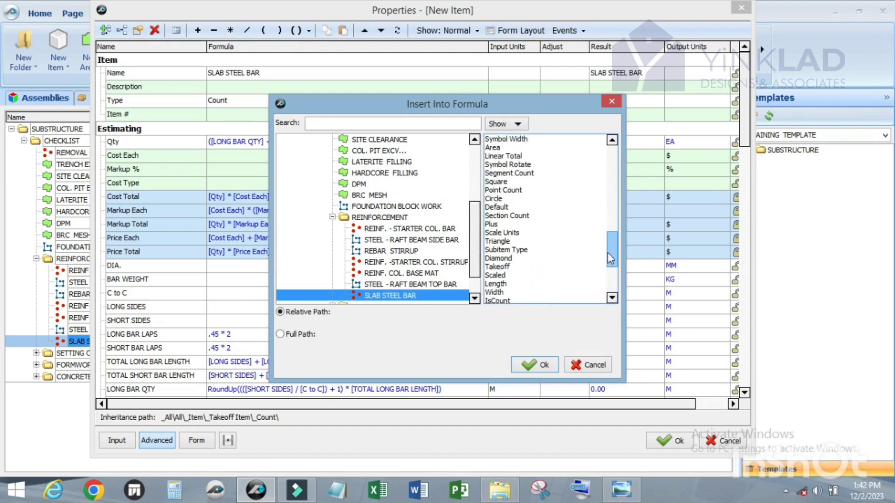
drag(607, 253, 615, 168)
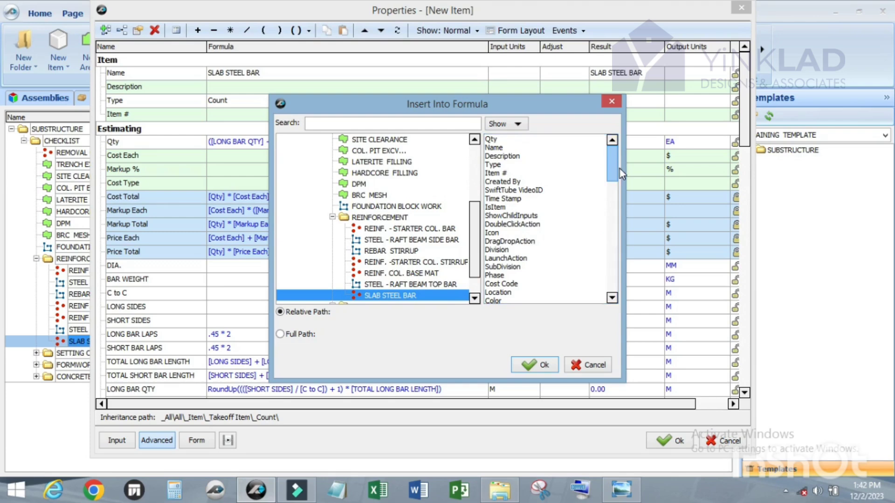
drag(620, 174, 620, 238)
click(514, 276)
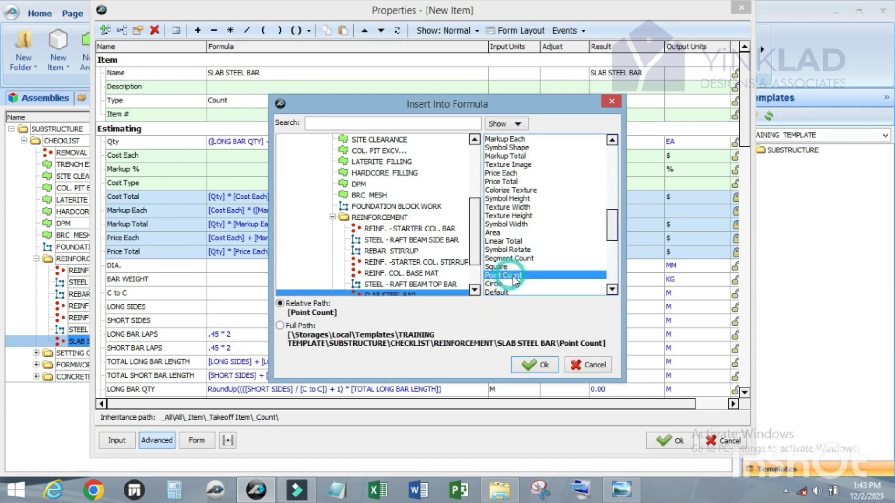
click(535, 365)
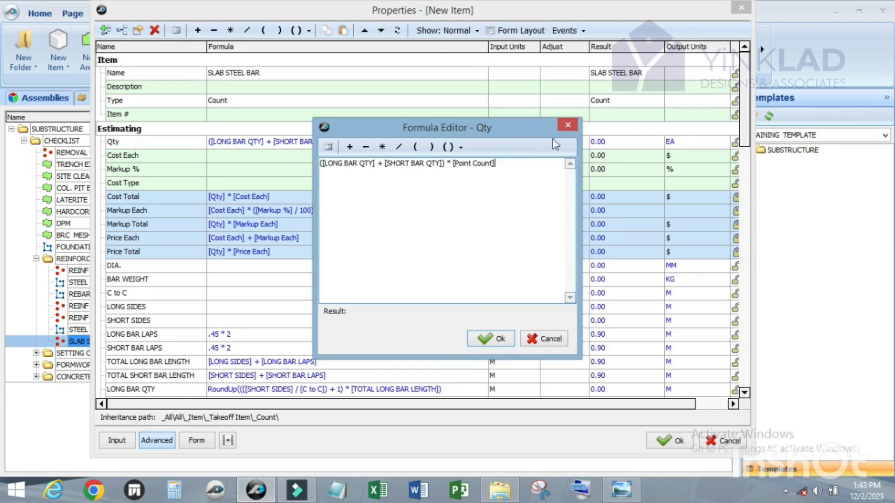
click(489, 338)
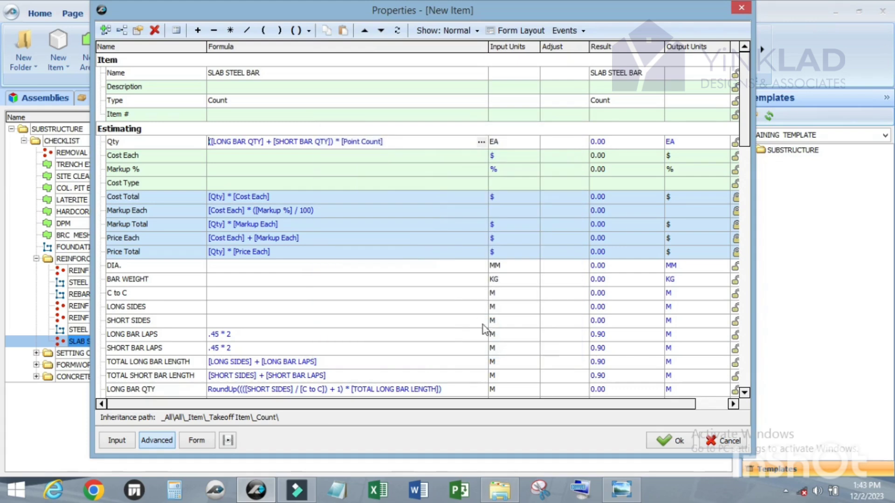
click(394, 143)
drag(392, 143, 200, 143)
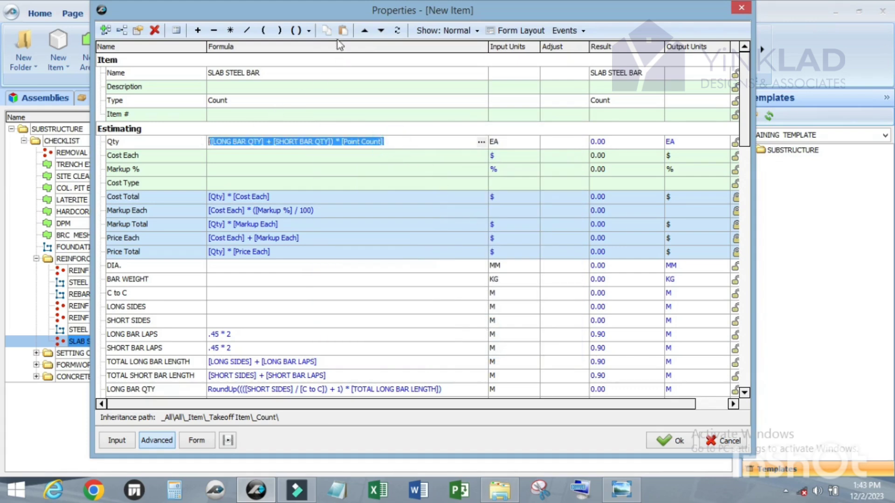
click(312, 32)
click(318, 48)
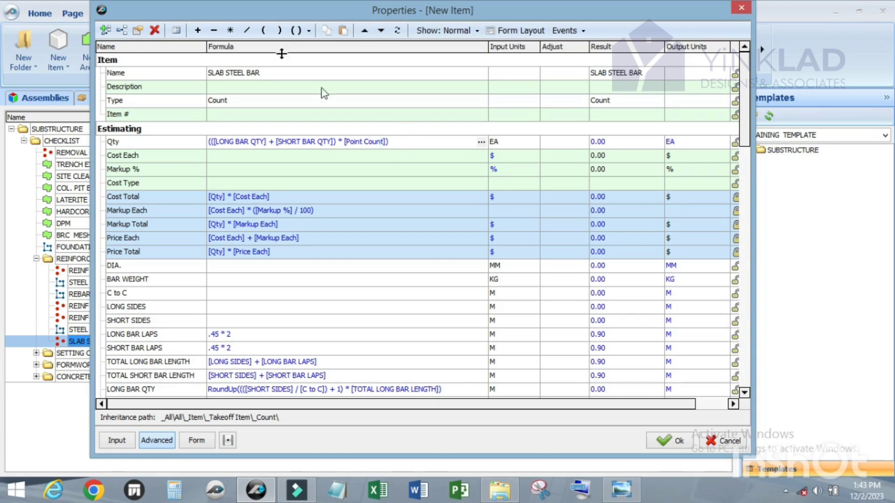
click(230, 29)
drag(126, 277, 402, 142)
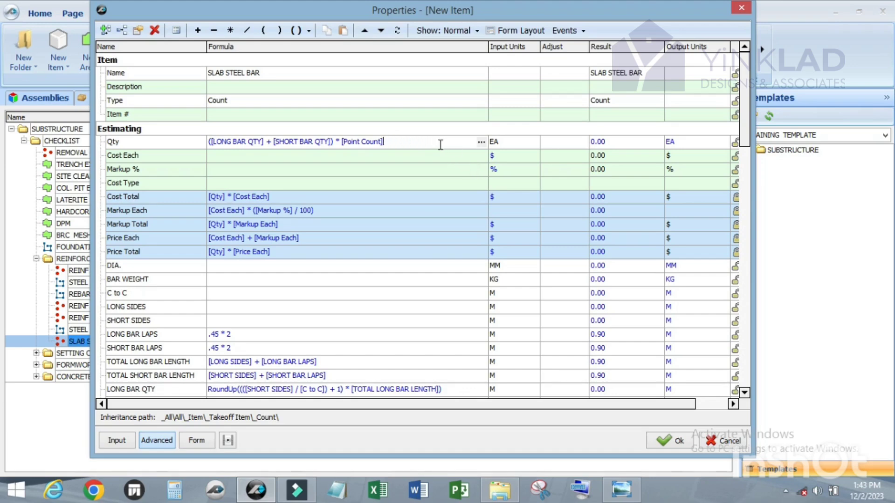
Multiply the Qty formula by BAR WEIGHT and set the Qty input units to KG.
click(230, 29)
drag(119, 284, 421, 142)
click(515, 142)
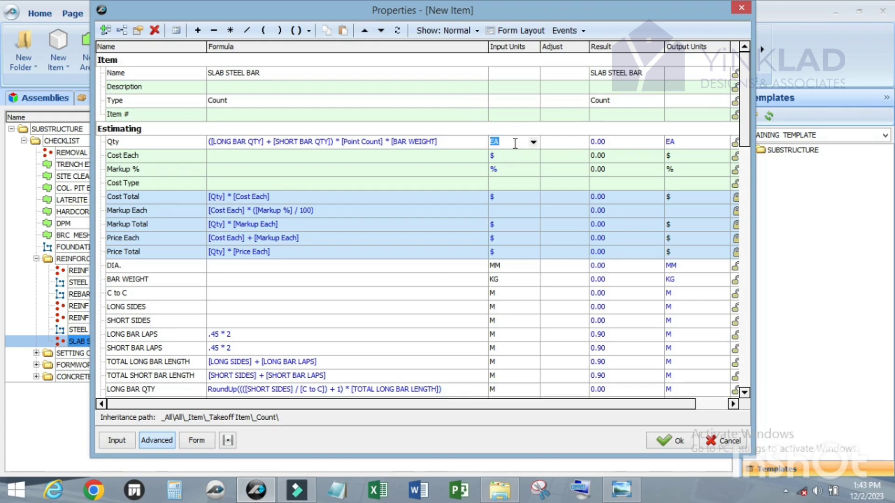
text(KG)
scroll(346, 225, down, 2)
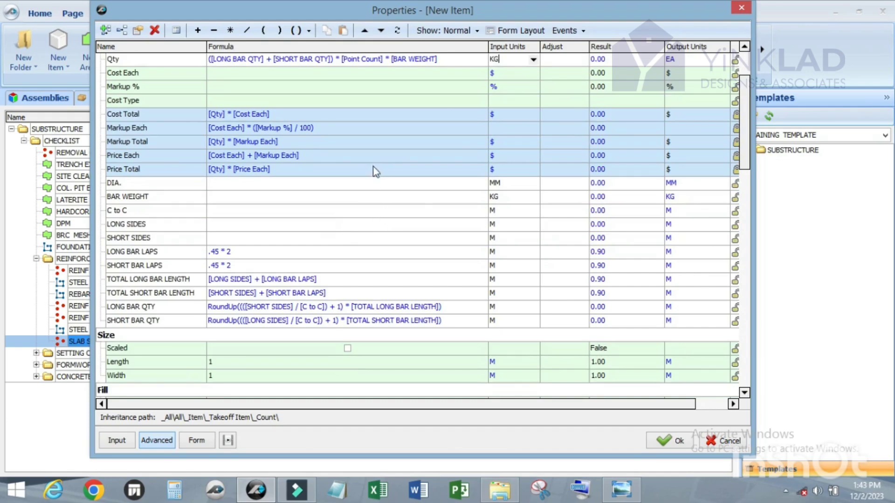
scroll(376, 172, up, 2)
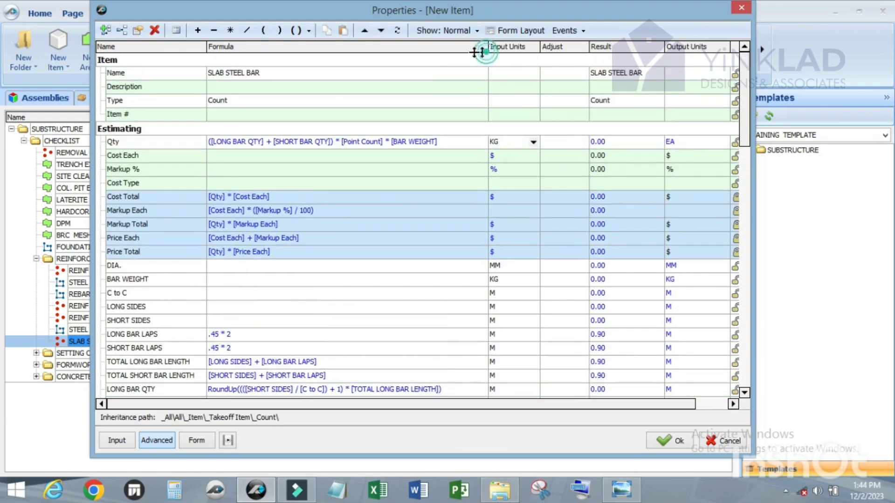
Narrow the Formula column and exclude the Fill properties from Fill Type through Colorize Texture from the input form.
drag(486, 52, 432, 57)
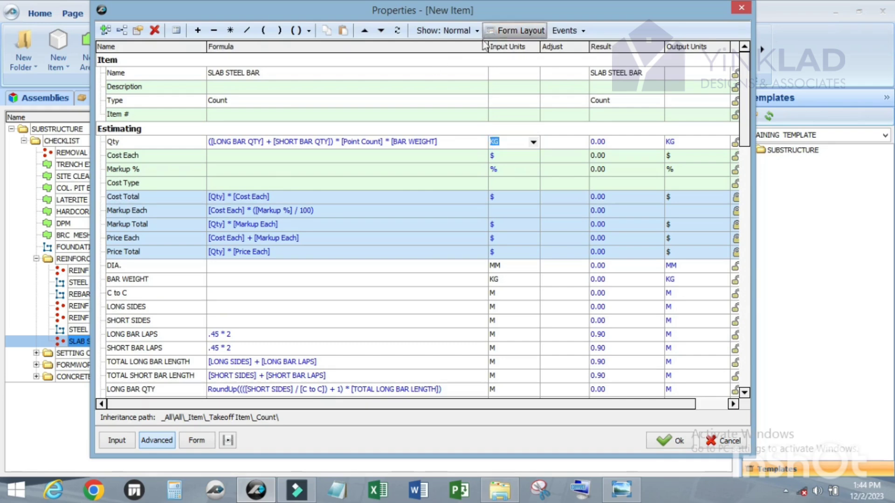
drag(486, 46, 442, 46)
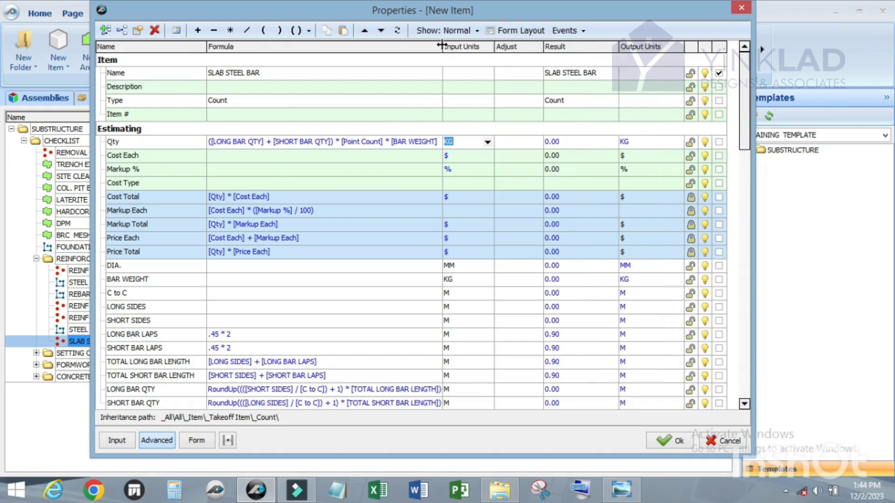
scroll(676, 167, down, 5)
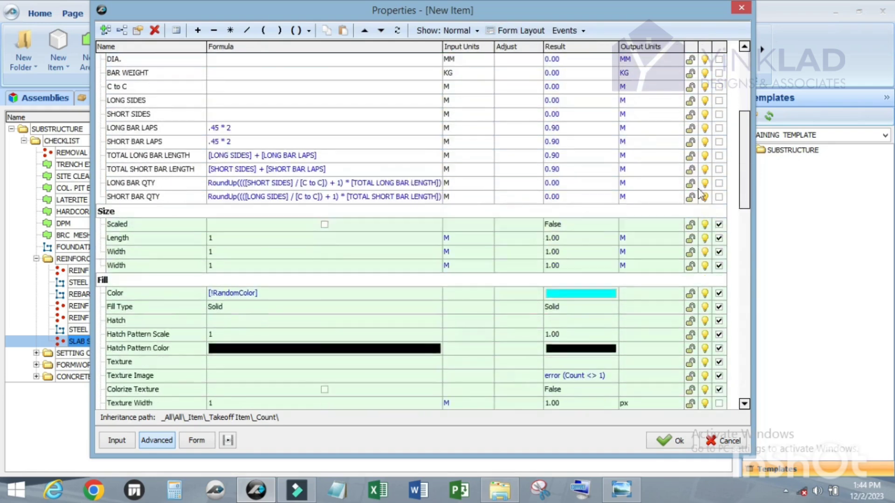
scroll(703, 205, down, 1)
click(719, 335)
click(718, 321)
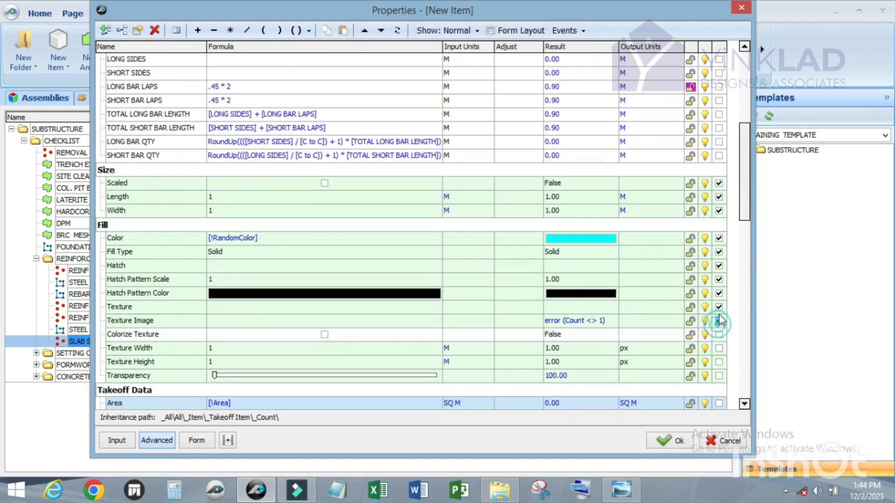
click(719, 307)
click(719, 293)
click(718, 279)
click(719, 266)
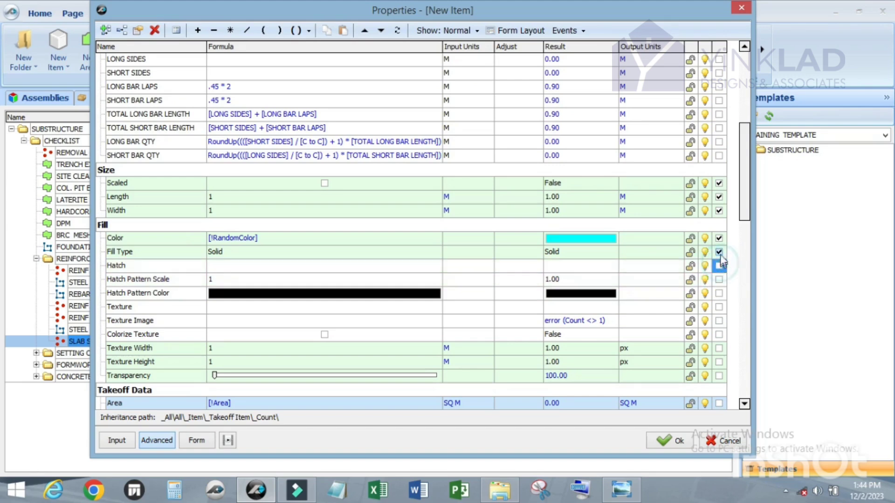
click(719, 252)
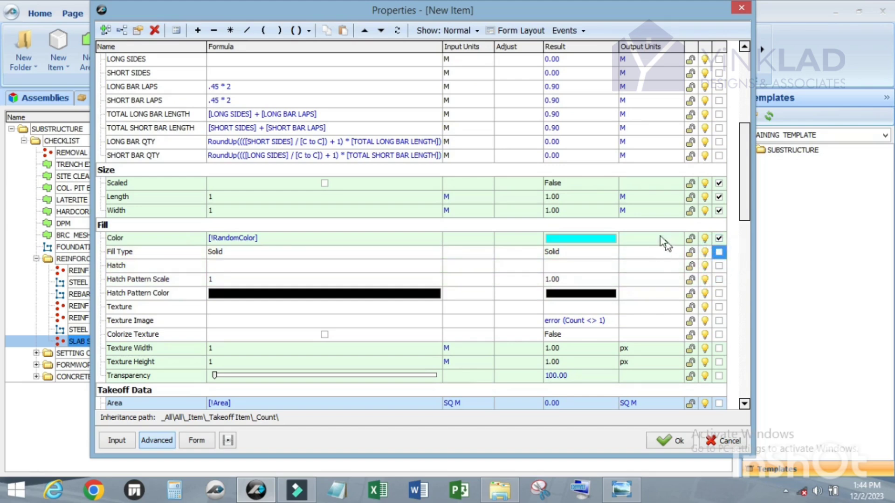
Exclude the Size properties Width, Length and Scaled from the input form and check the form layout.
click(719, 211)
click(719, 197)
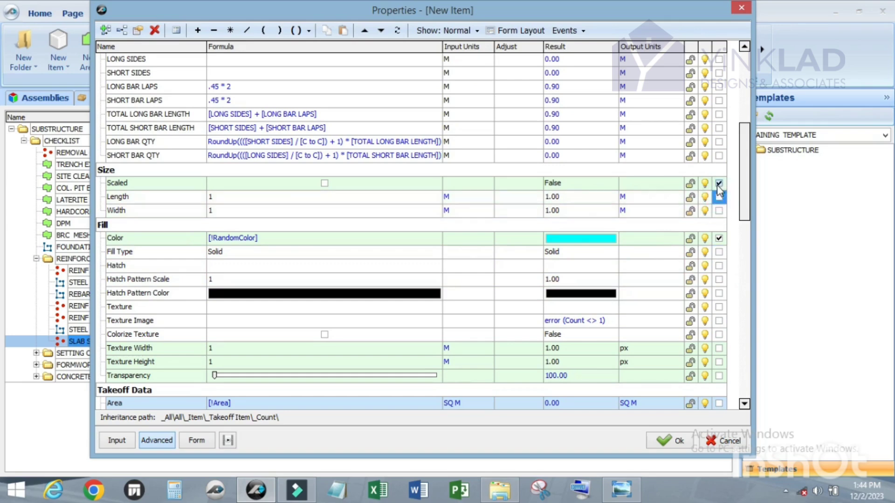
click(719, 183)
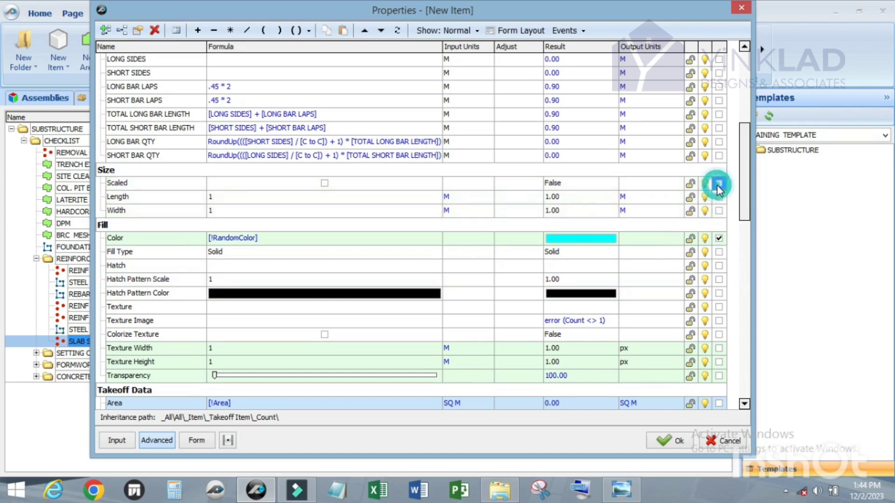
click(520, 32)
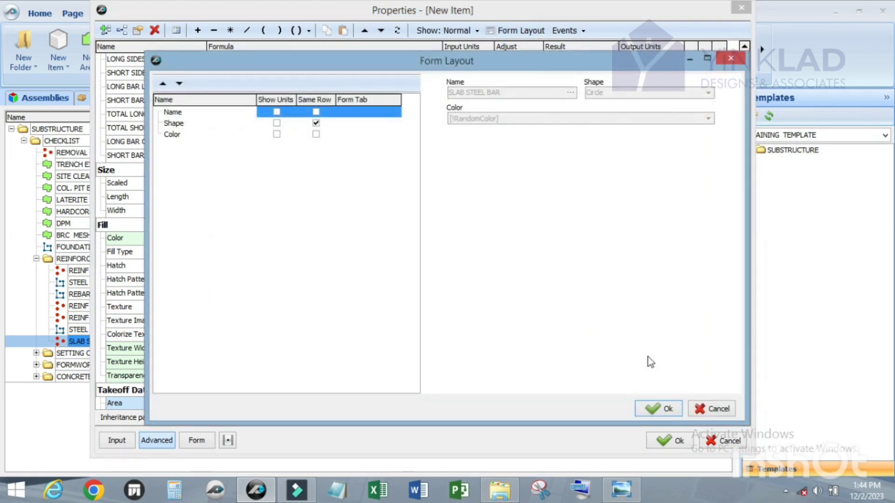
click(651, 408)
Include DIA., BAR WEIGHT, C to C, LONG SIDES, SHORT SIDES, LONG BAR LAPS and SHORT BAR LAPS in the input form.
scroll(367, 229, up, 4)
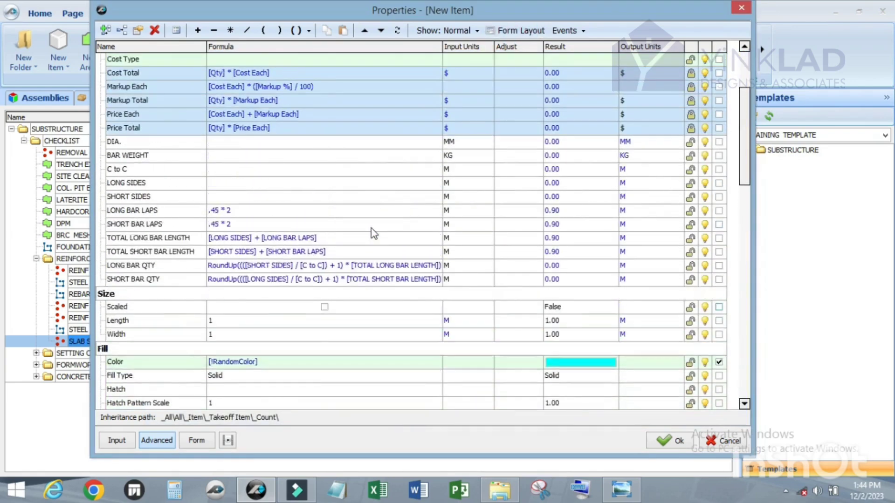
scroll(261, 212, up, 2)
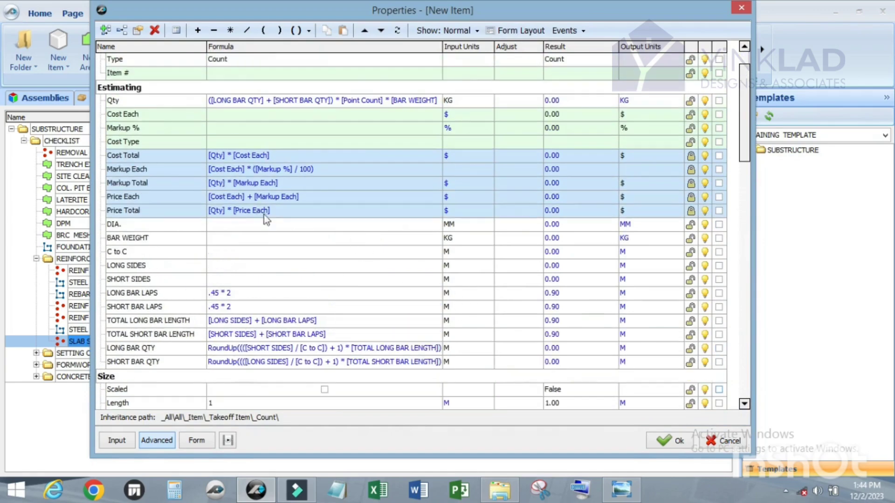
scroll(687, 247, down, 2)
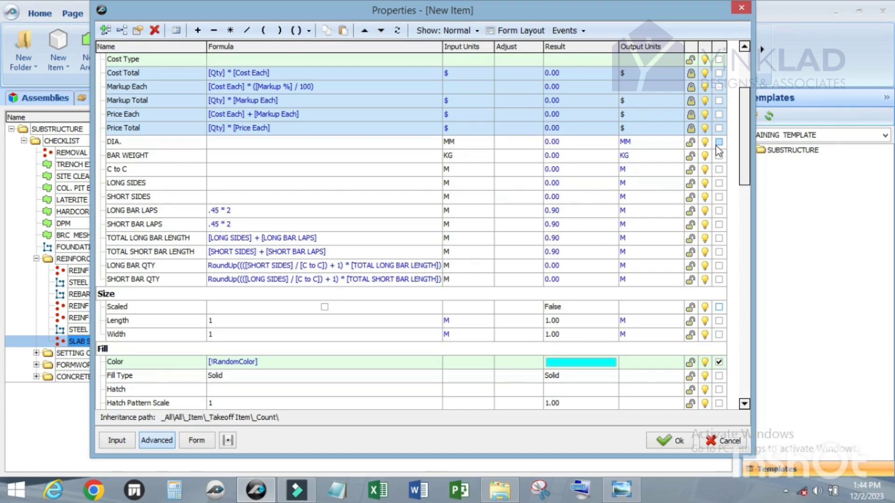
click(719, 142)
click(719, 156)
click(720, 170)
click(719, 184)
click(719, 196)
click(719, 210)
click(719, 225)
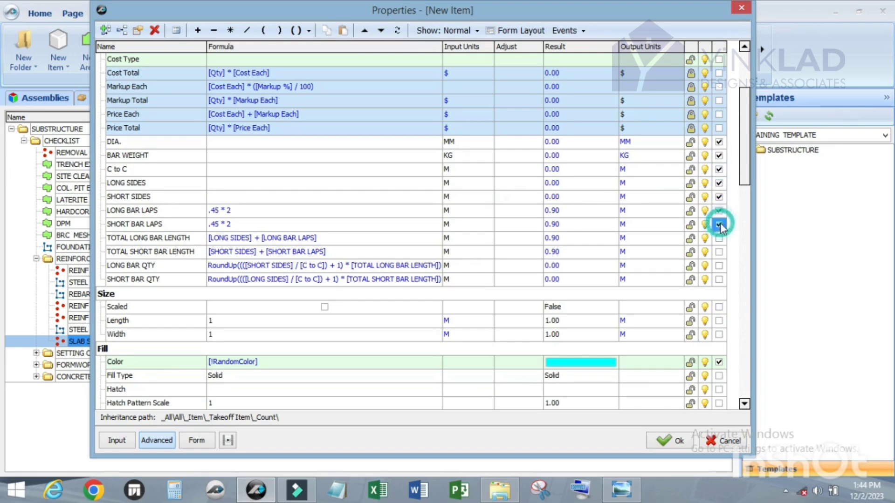
Show units in the form layout for DIA., BAR WEIGHT, C to C, LONG SIDES, SHORT SIDES, LONG BAR LAPS and SHORT BAR LAPS.
scroll(511, 236, up, 1)
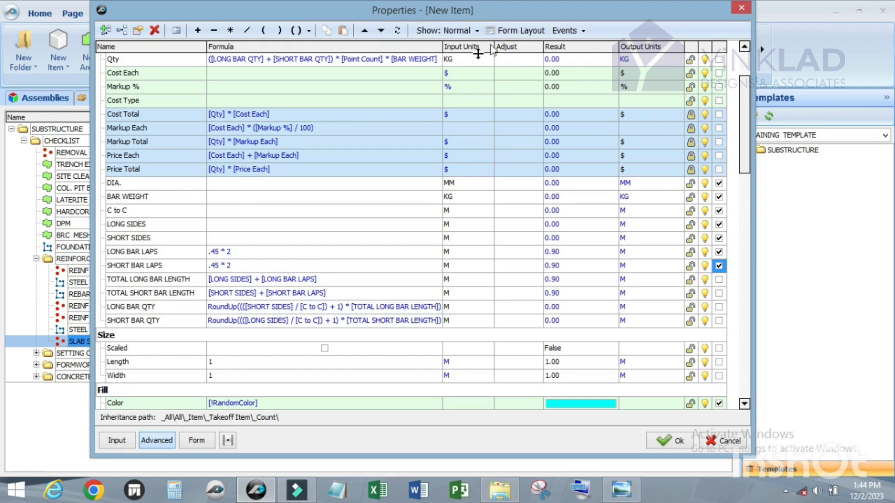
click(519, 29)
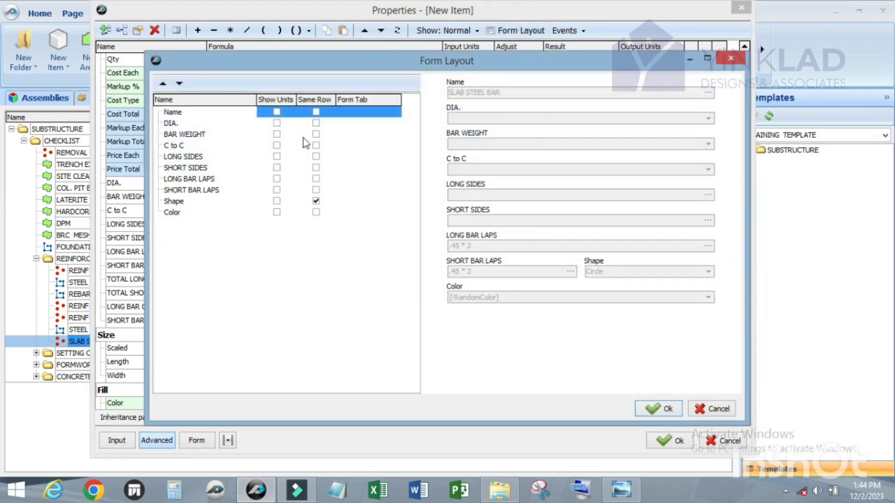
click(277, 123)
click(276, 135)
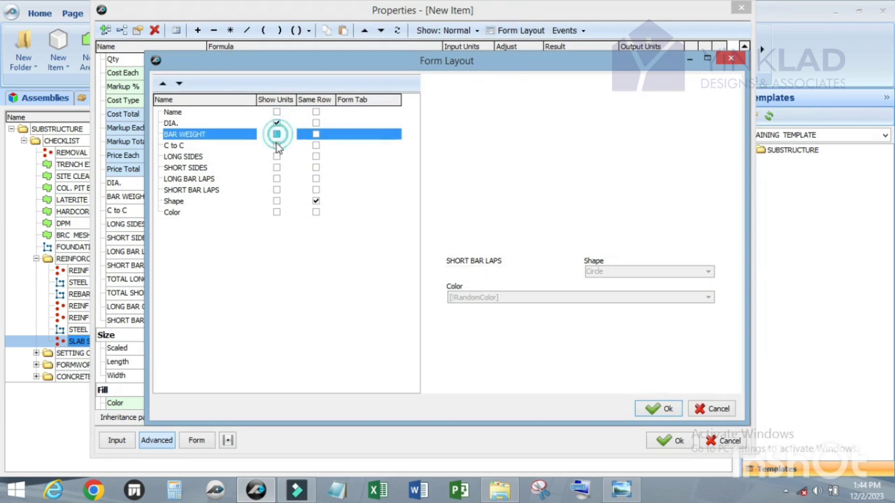
click(276, 145)
click(276, 157)
click(276, 167)
click(276, 179)
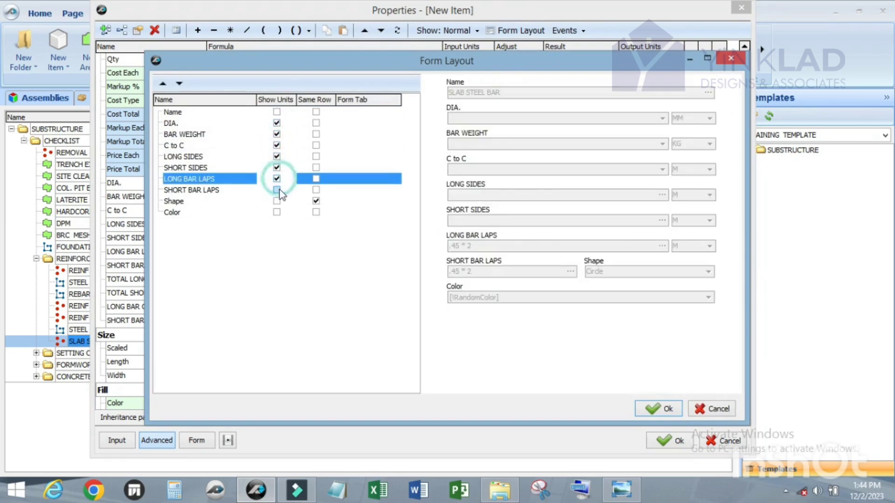
click(278, 189)
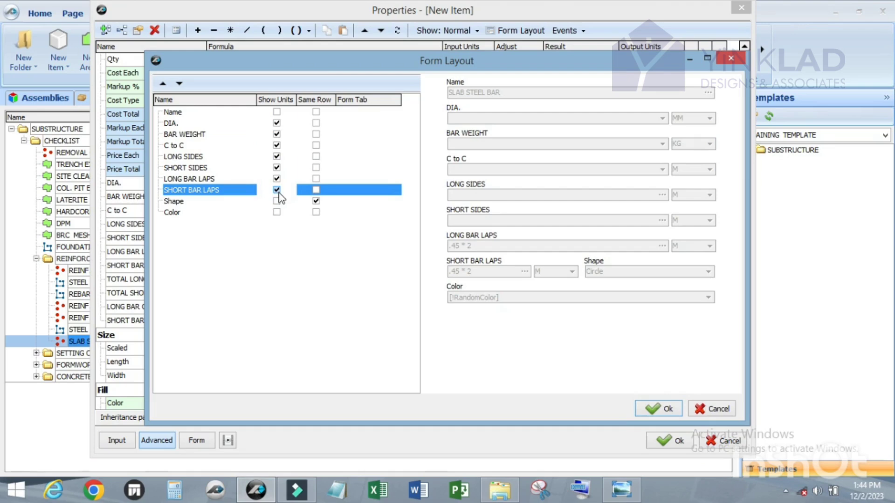
Place BAR WEIGHT, LONG SIDES and LONG BAR LAPS on the same row as their preceding fields in the form layout.
click(316, 134)
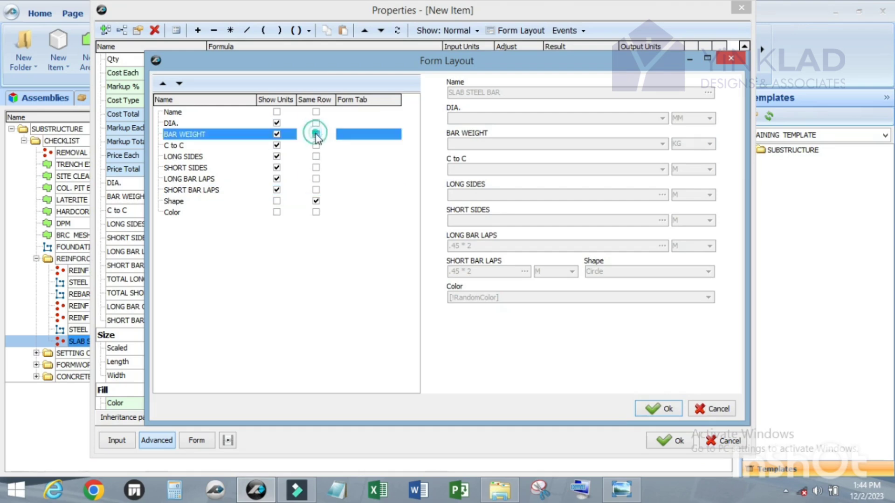
click(315, 145)
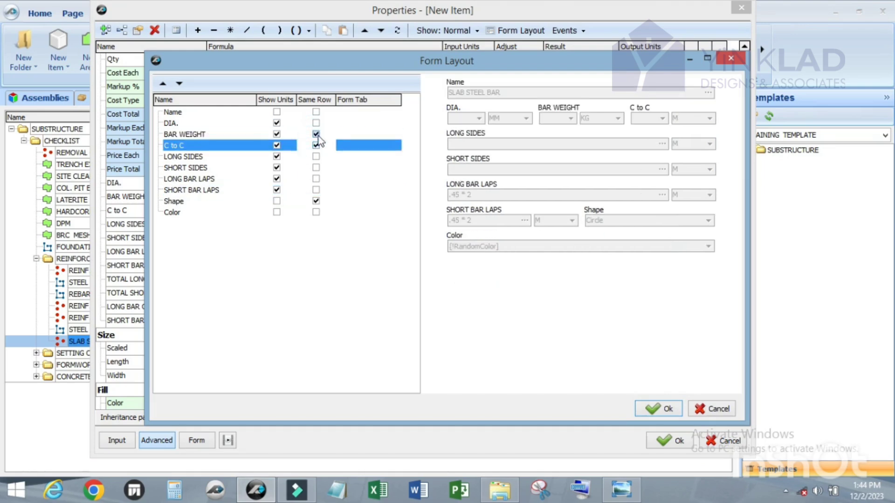
click(316, 145)
click(316, 156)
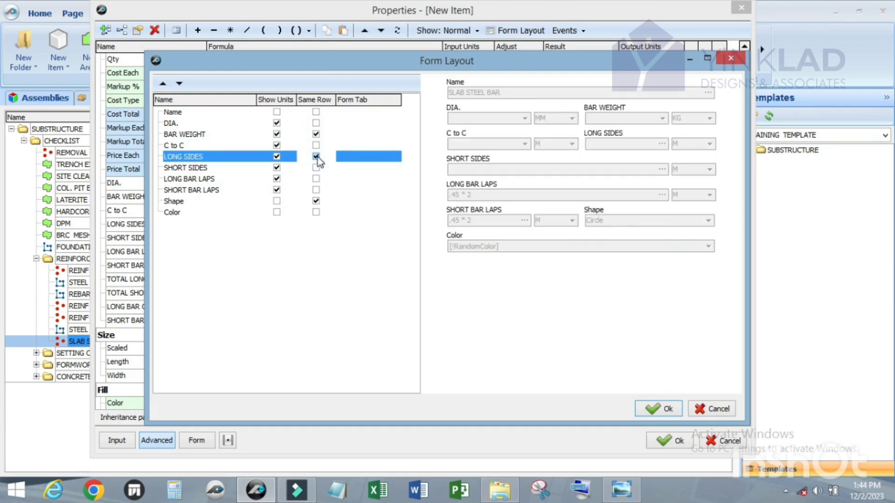
click(315, 178)
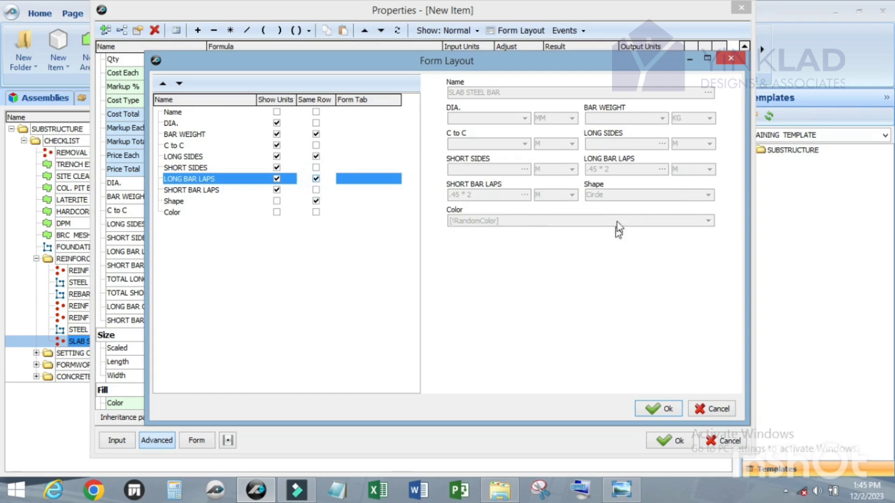
Accept the form layout, check the resulting input form and save the SLAB STEEL BAR item.
click(658, 410)
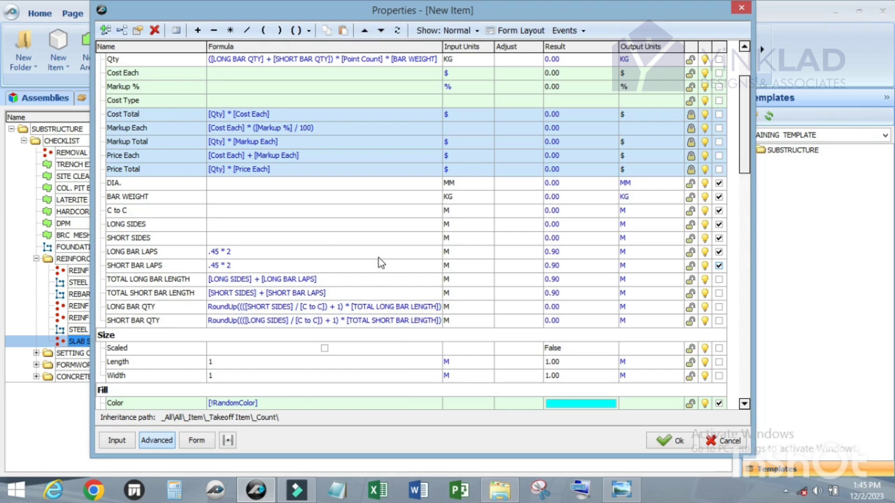
click(195, 440)
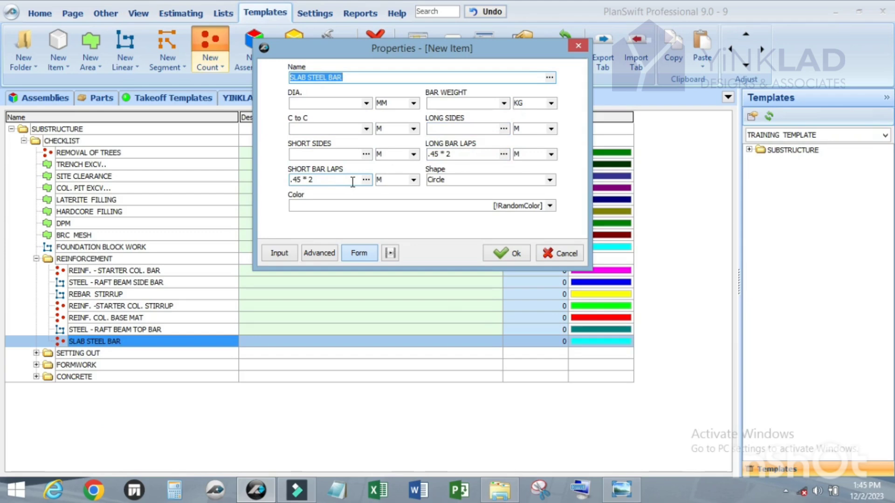
click(500, 253)
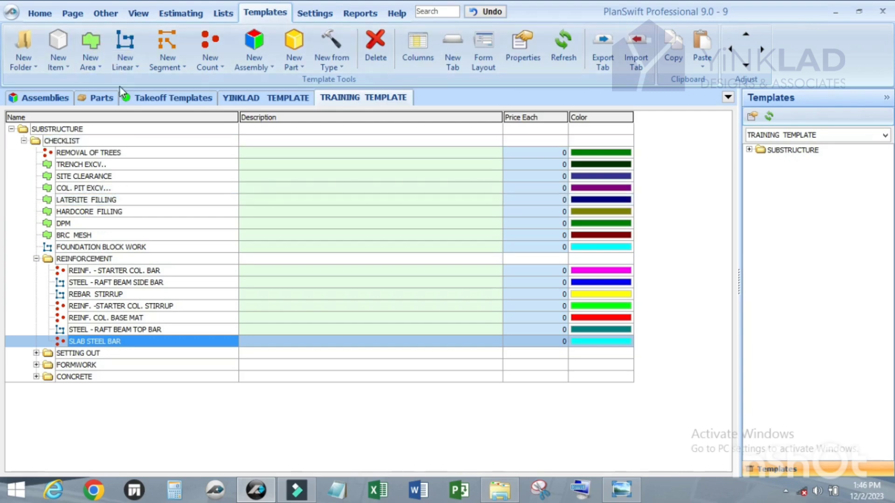
Return to the slab drawing and expand the SUBSTRUCTURE, CHECKLIST and REINFORCEMENT folders of the TRAINING TEMPLATE.
click(53, 18)
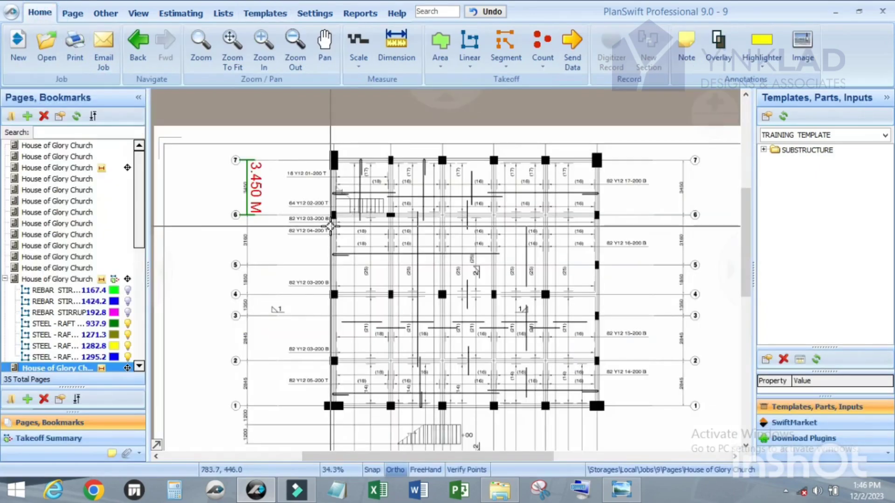
click(801, 150)
click(763, 149)
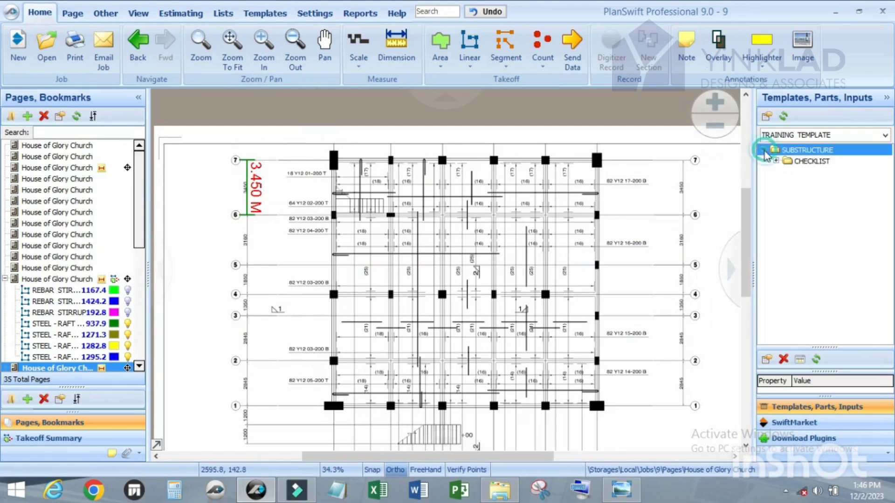
click(772, 161)
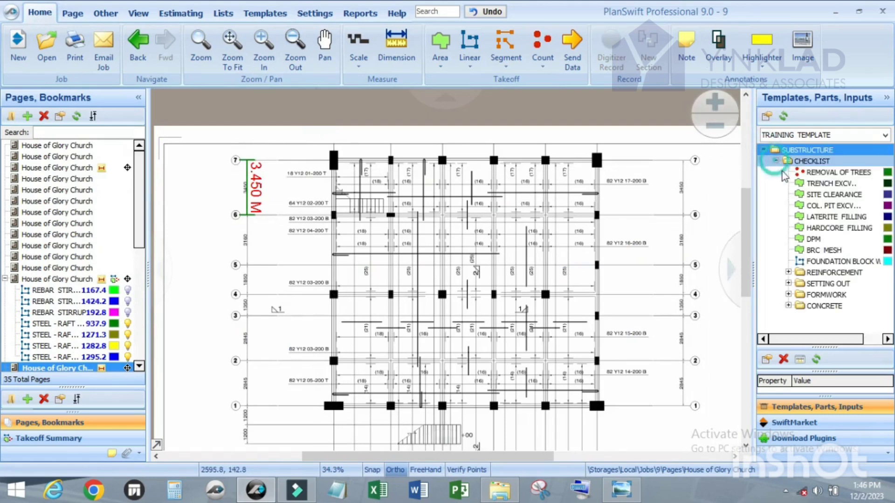
click(789, 272)
scroll(816, 303, down, 2)
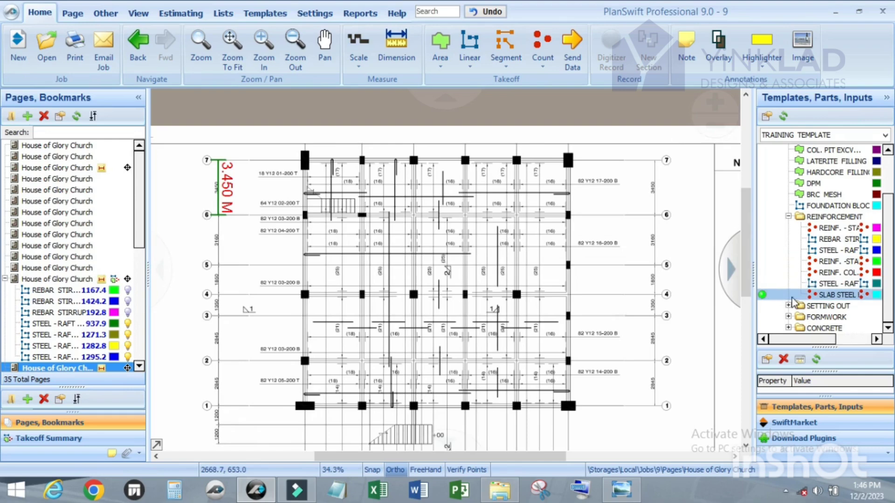
Dimension the ground floor slab along gridline F, from the outer edge at gridline 7 to the outer edge at gridline 1.
scroll(335, 143, up, 2)
scroll(413, 173, down, 4)
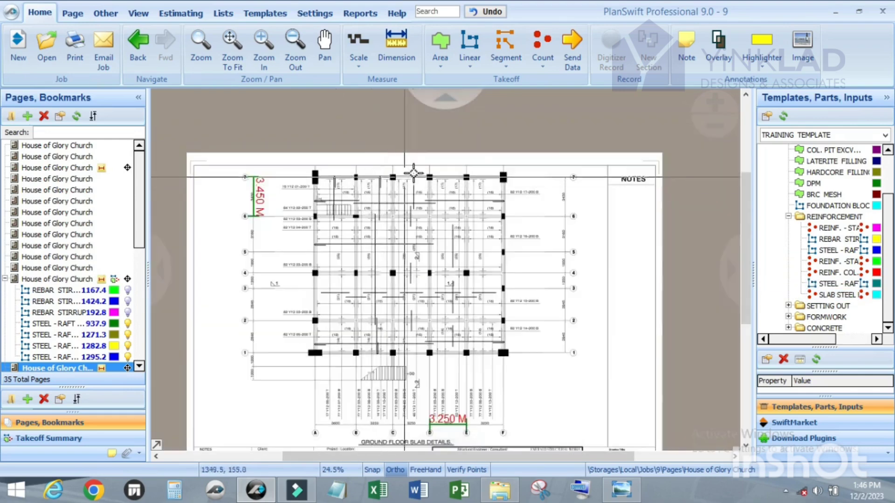
scroll(413, 173, up, 2)
scroll(414, 187, down, 2)
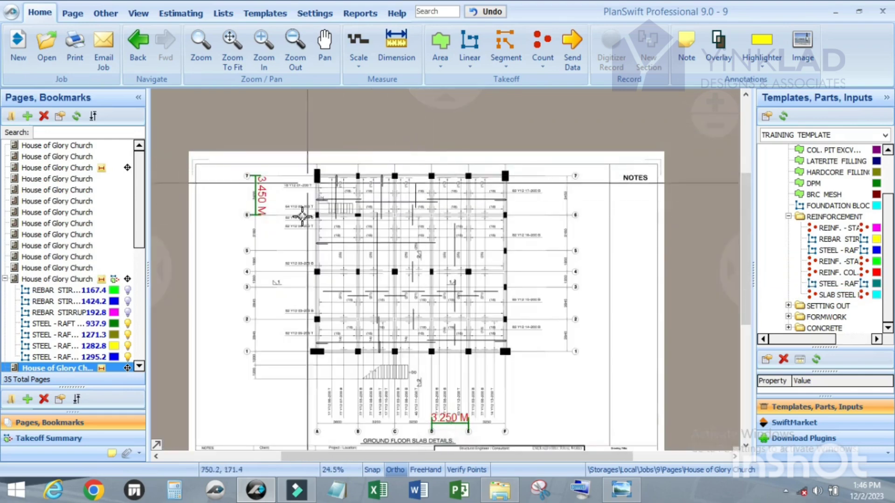
scroll(425, 279, up, 2)
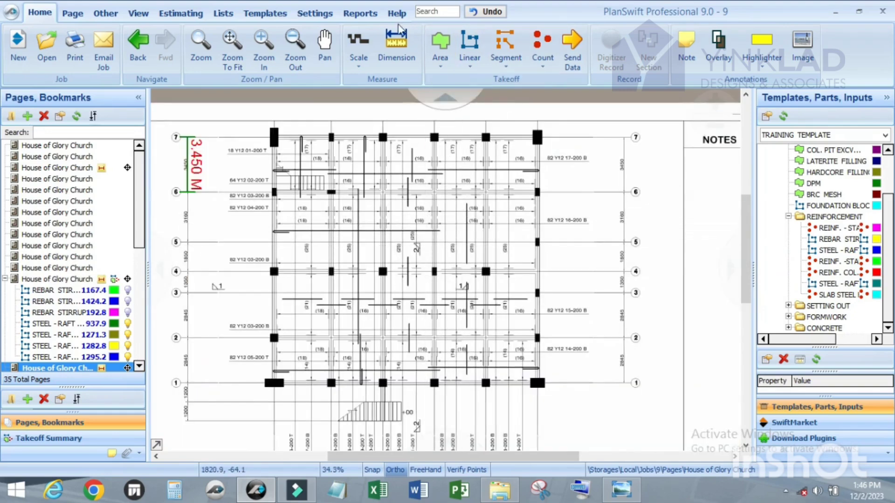
click(396, 44)
scroll(536, 136, up, 3)
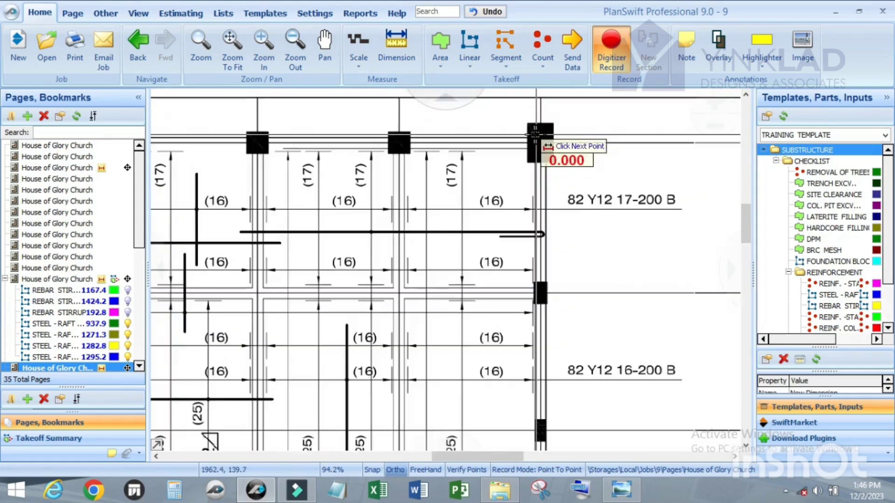
scroll(535, 135, up, 4)
scroll(496, 134, down, 3)
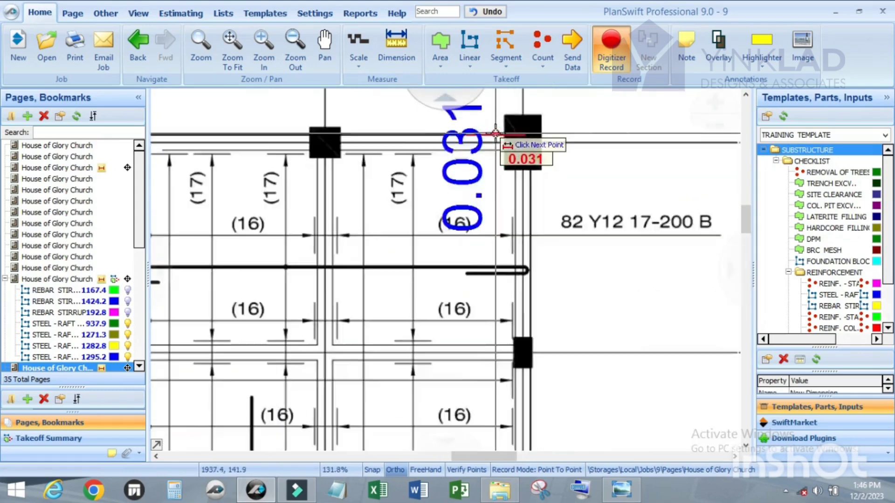
scroll(496, 134, down, 10)
scroll(493, 345, up, 5)
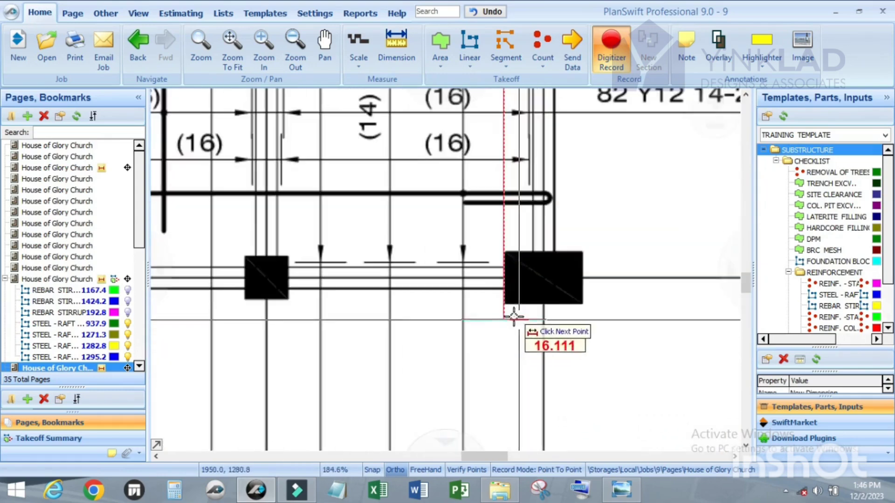
scroll(497, 291, up, 6)
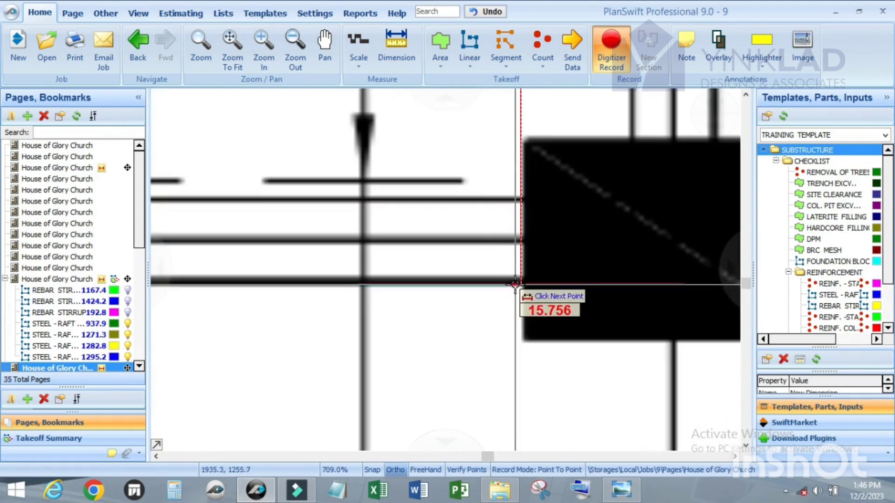
click(515, 284)
Dimension the slab's overall width along gridline 1 between its outer edges at gridlines F and A, and finish dimensioning.
scroll(599, 270, down, 8)
scroll(598, 251, up, 5)
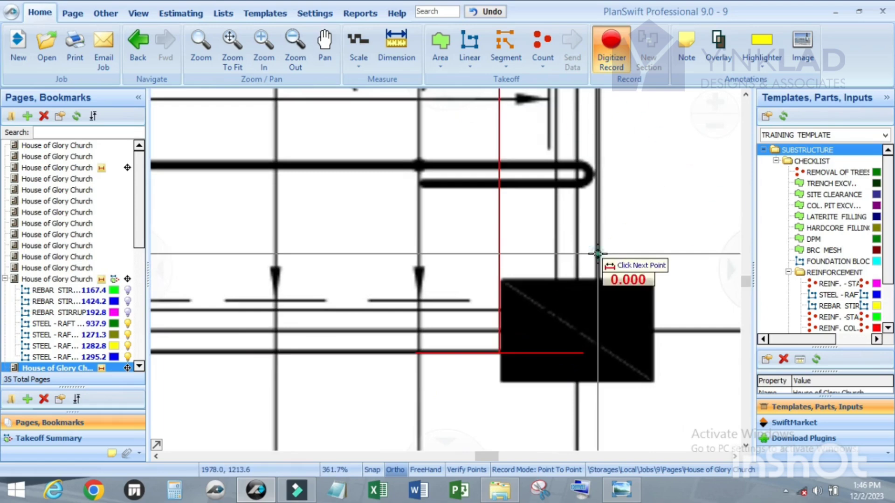
scroll(598, 254, down, 7)
scroll(320, 271, up, 5)
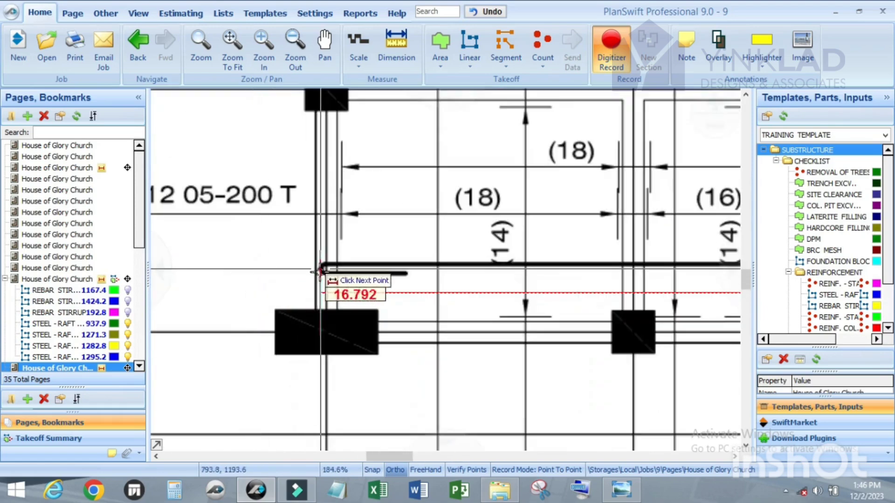
scroll(320, 271, up, 5)
scroll(319, 299, down, 12)
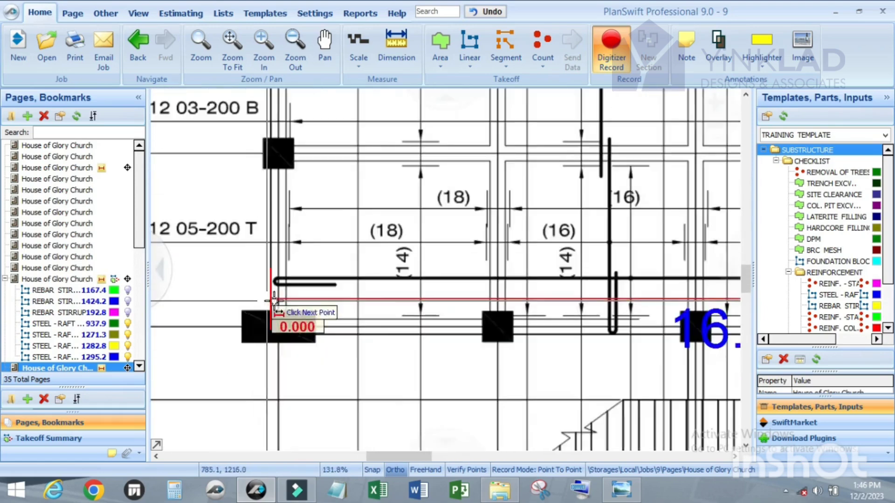
key(Escape)
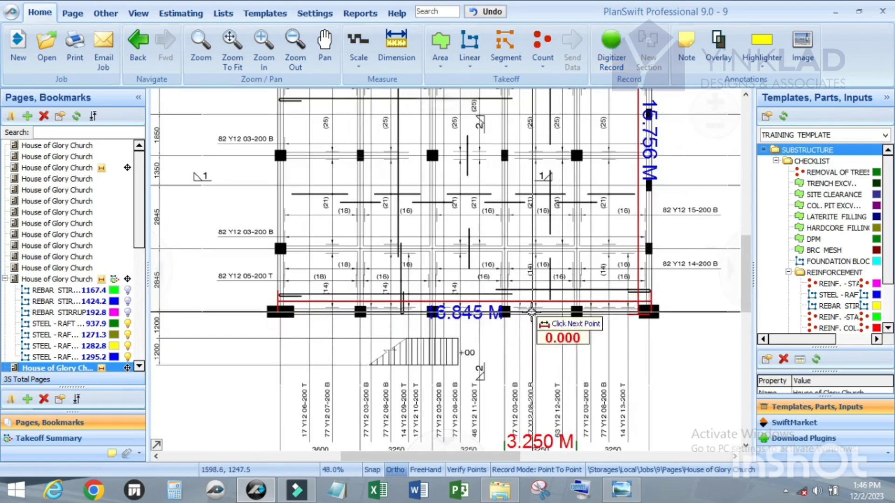
Move the two overall slab dimensions outside the slab outline, one below gridline 1 and one beyond gridline F.
drag(535, 302, 540, 342)
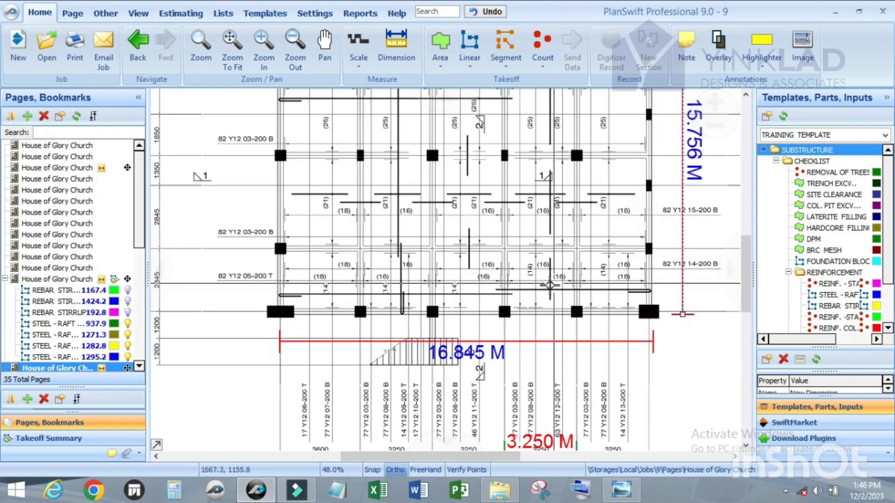
scroll(546, 280, down, 2)
scroll(473, 157, up, 1)
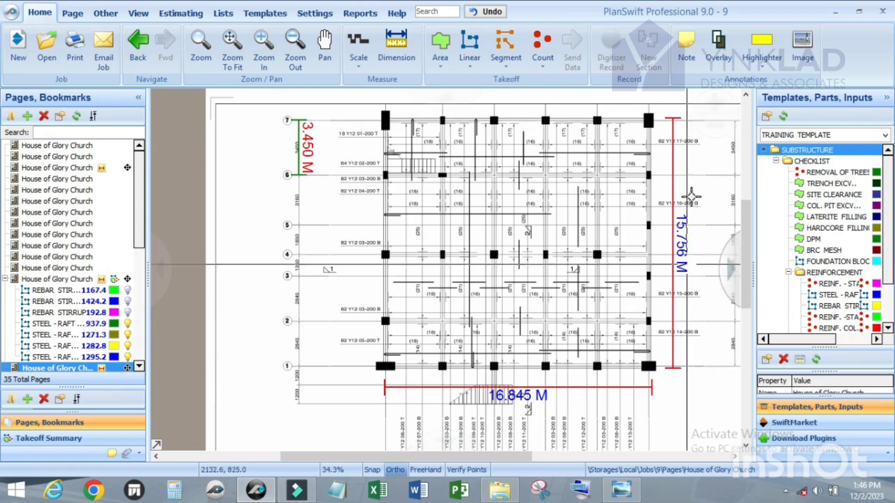
Look over the slab plan, then open the ground floor slab sections page and examine the bar arrangement in Section 2-2.
click(446, 98)
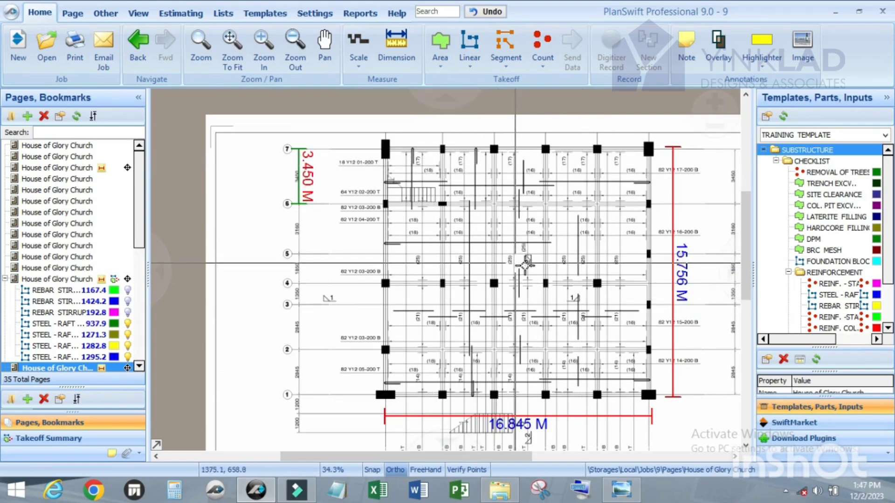
scroll(525, 264, up, 2)
scroll(93, 278, down, 4)
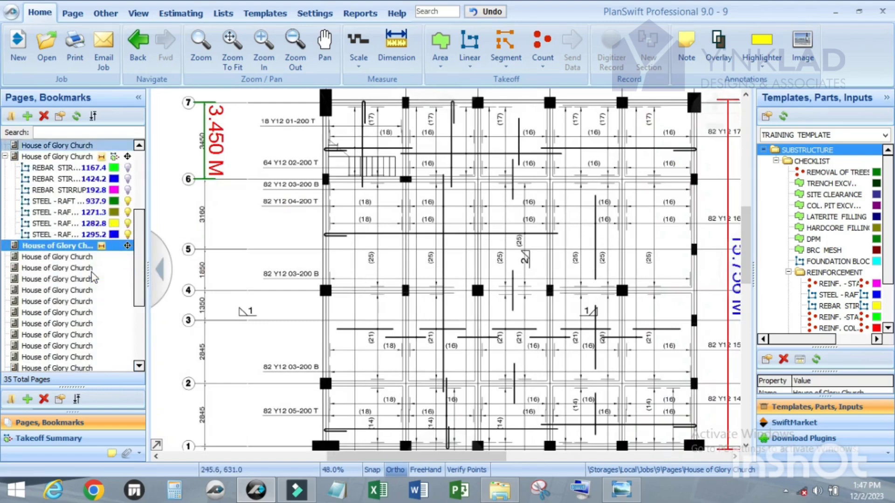
scroll(84, 238, down, 2)
click(84, 212)
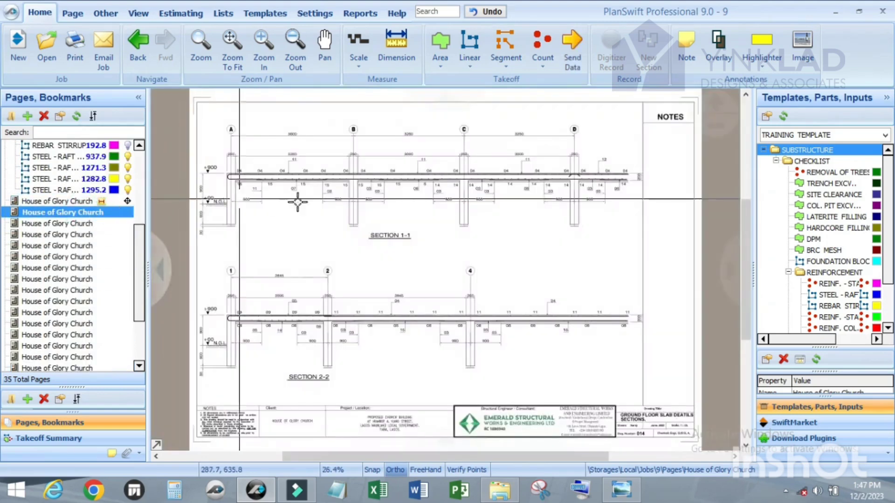
scroll(321, 333, up, 4)
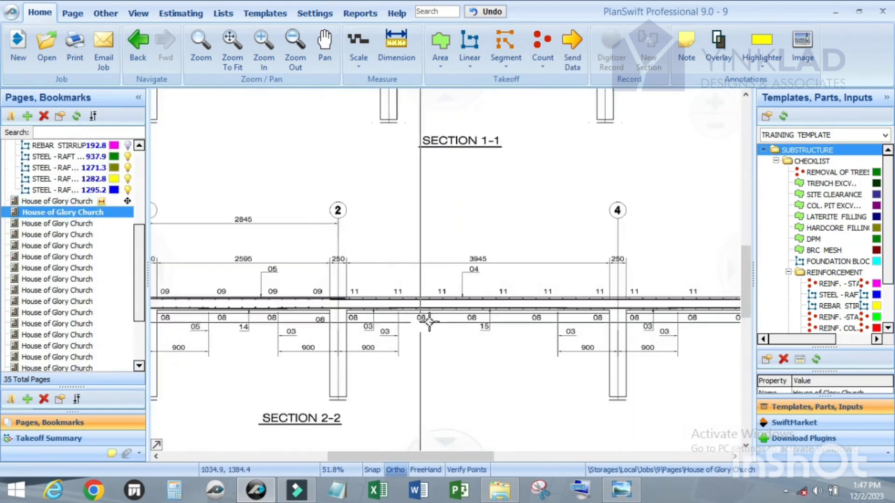
scroll(431, 317, down, 4)
scroll(236, 296, up, 2)
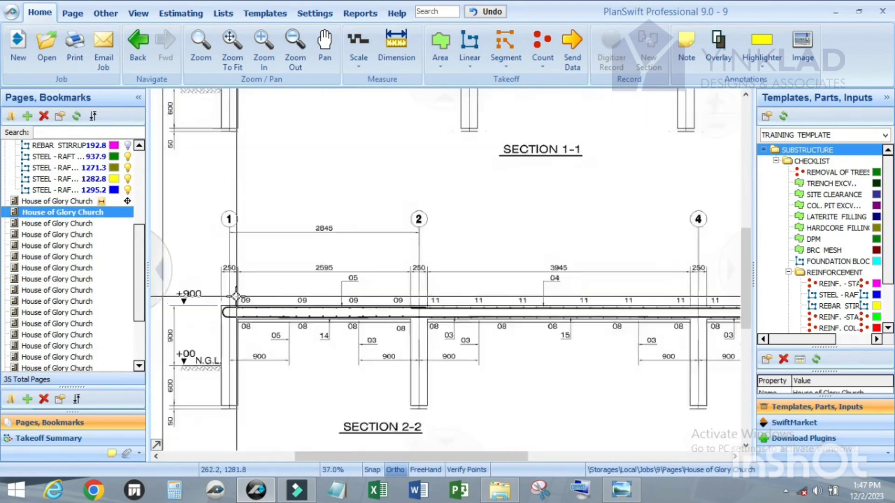
scroll(236, 297, up, 1)
scroll(346, 289, down, 1)
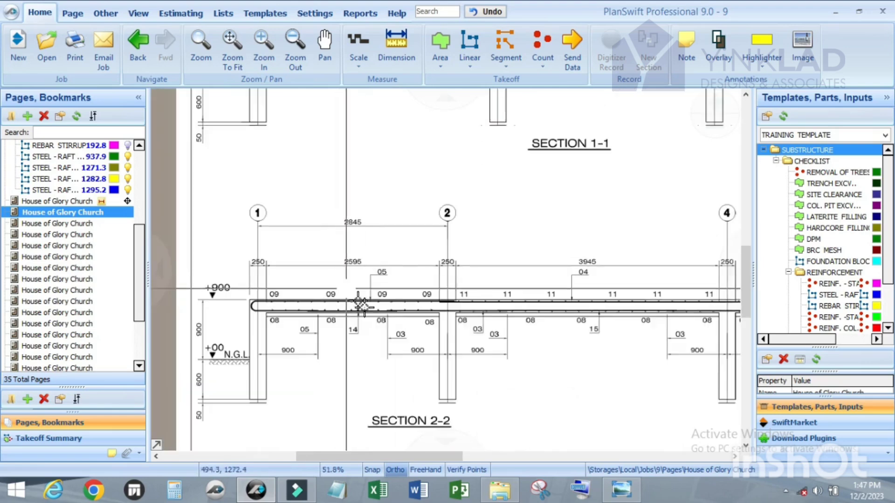
Examine the bar marks and top and bottom bar arrangement along Section 2-2 from gridline 1 past gridline 4.
scroll(350, 317, down, 1)
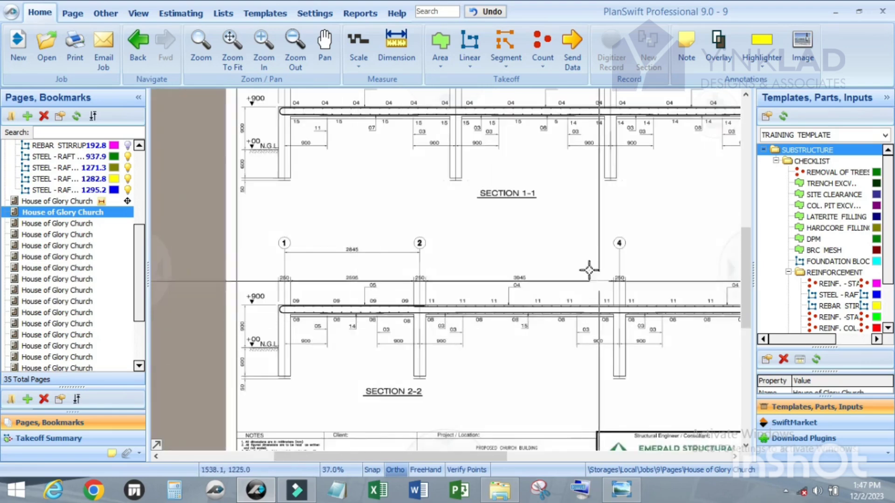
scroll(520, 326, up, 2)
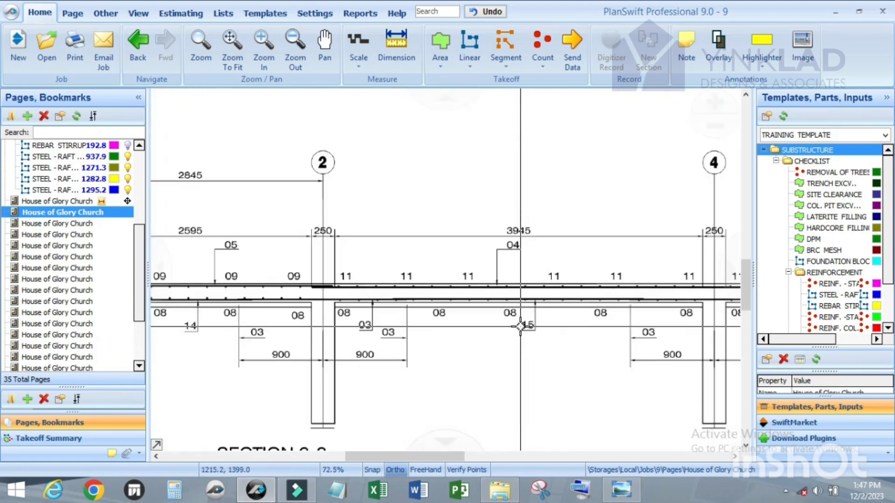
scroll(521, 326, down, 3)
scroll(521, 317, up, 3)
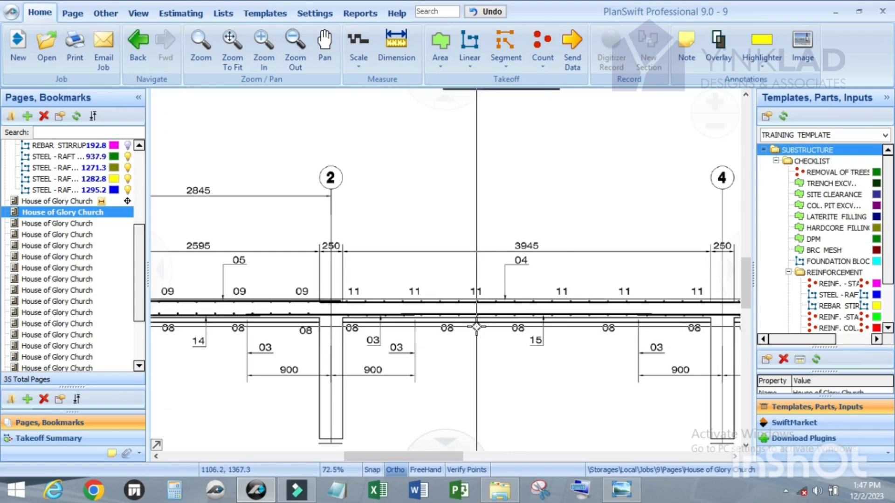
scroll(591, 333, down, 3)
scroll(590, 310, up, 3)
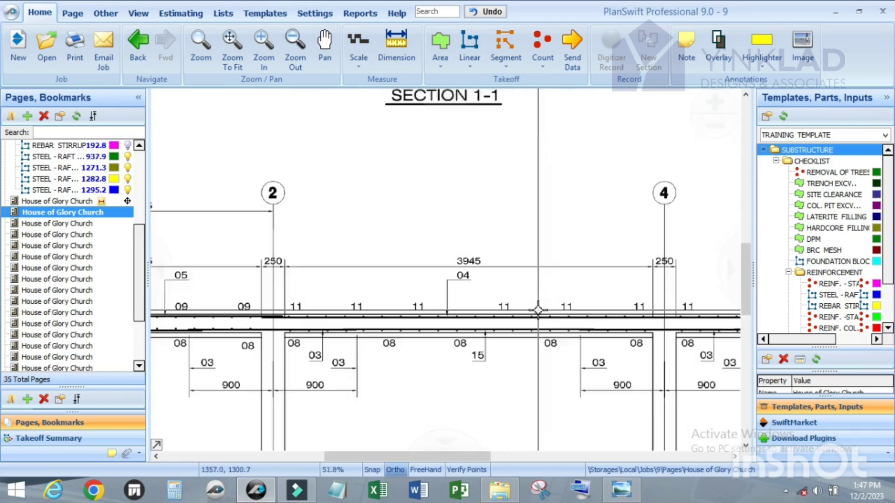
scroll(473, 298, down, 3)
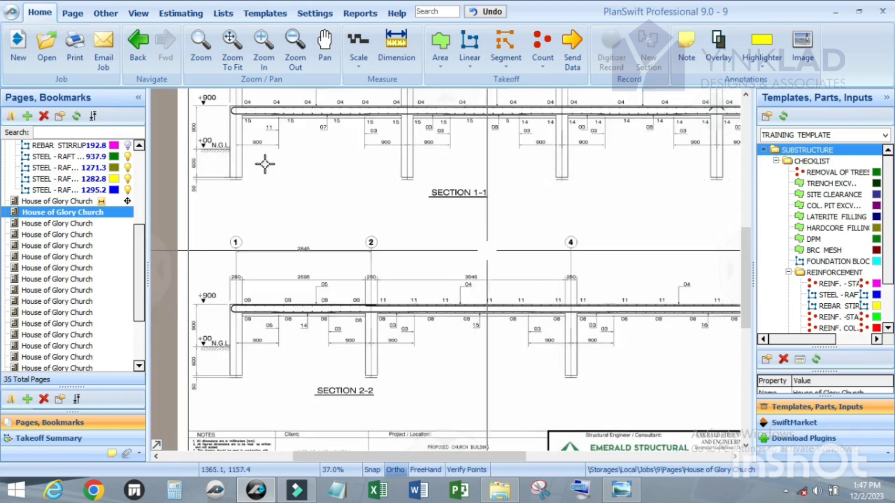
Return to the ground floor slab details plan and examine the bar layout between gridlines 7 and 4.
click(81, 203)
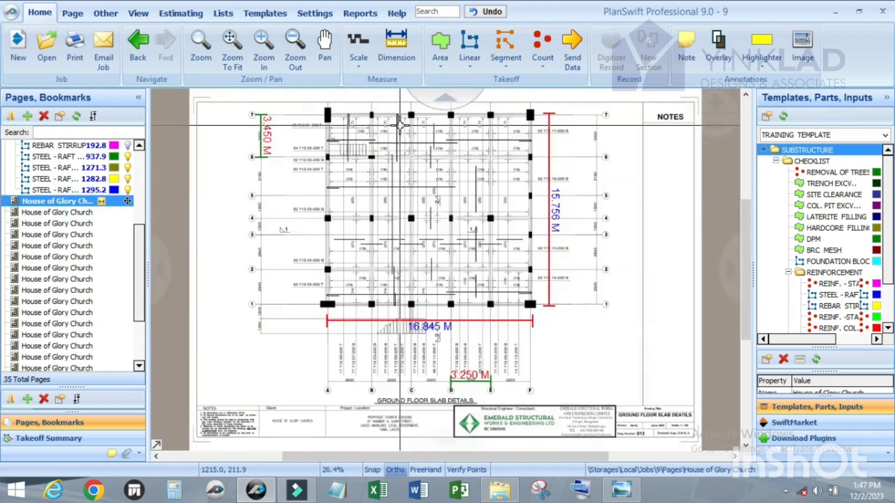
scroll(412, 152, up, 2)
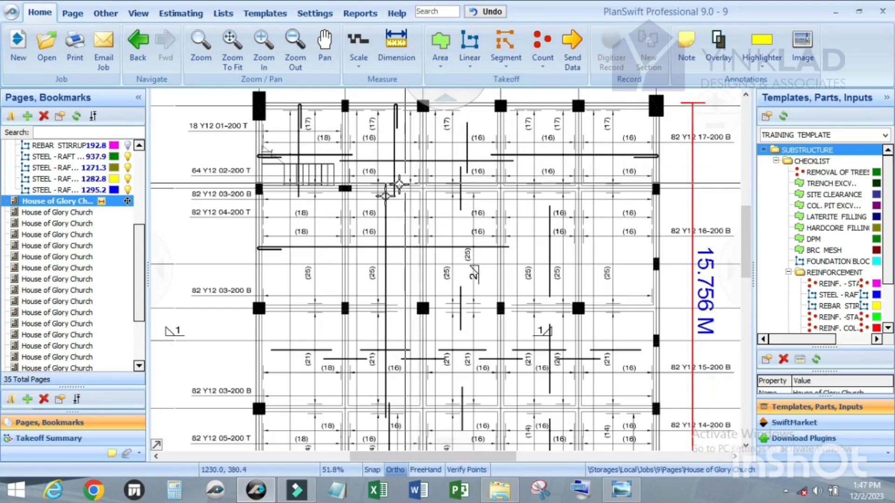
scroll(368, 193, down, 2)
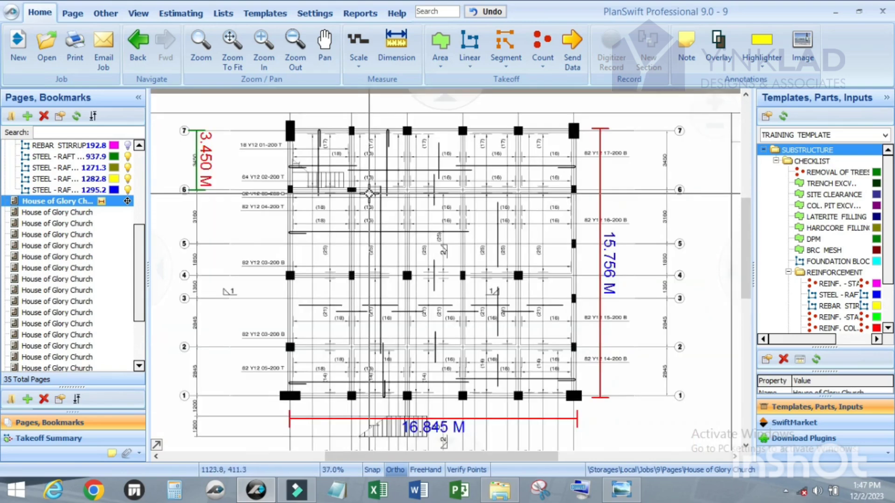
scroll(374, 161, up, 3)
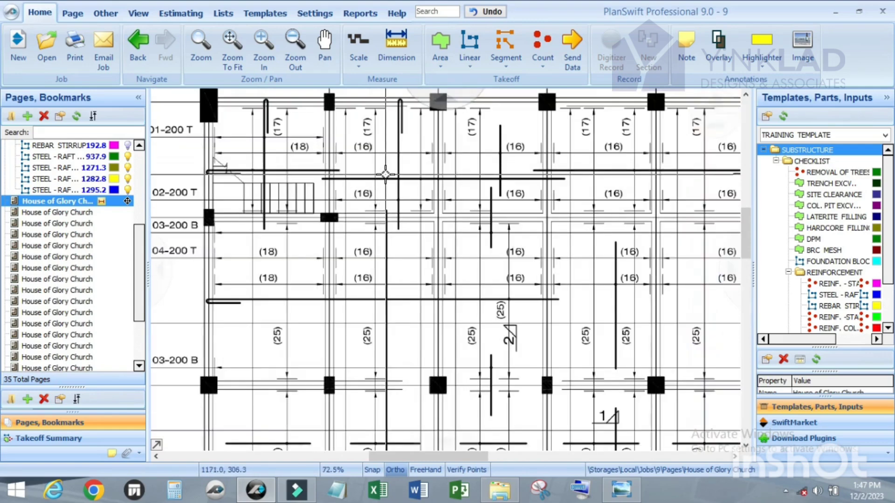
scroll(379, 170, down, 1)
scroll(474, 159, down, 1)
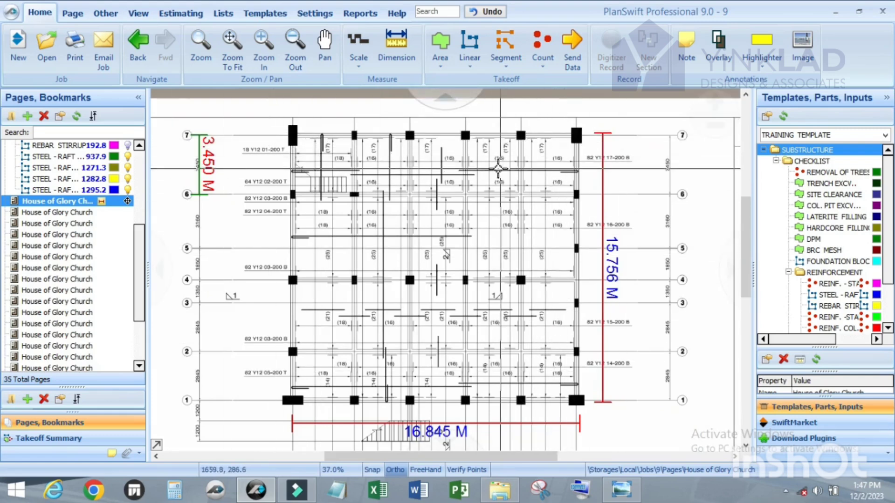
Draw three linear takeoff lines from gridline 7 to gridline 1: beside gridline F, between E and F, and between D and E.
click(474, 43)
click(503, 208)
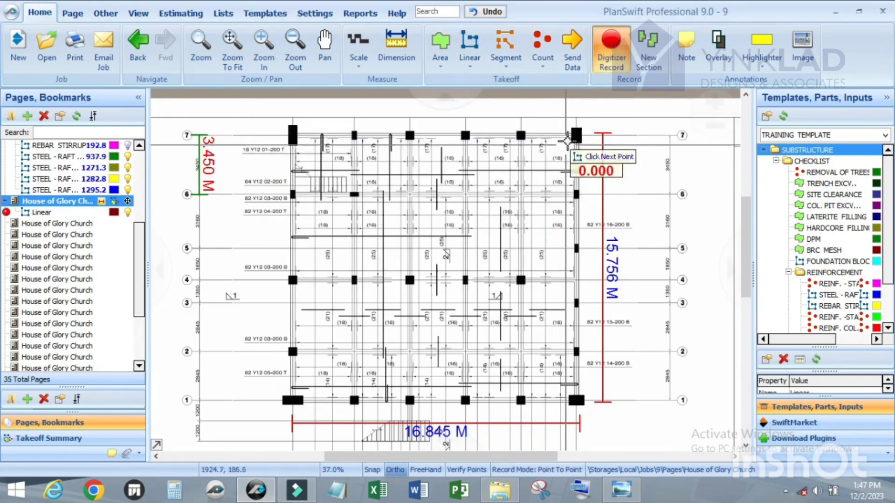
click(563, 399)
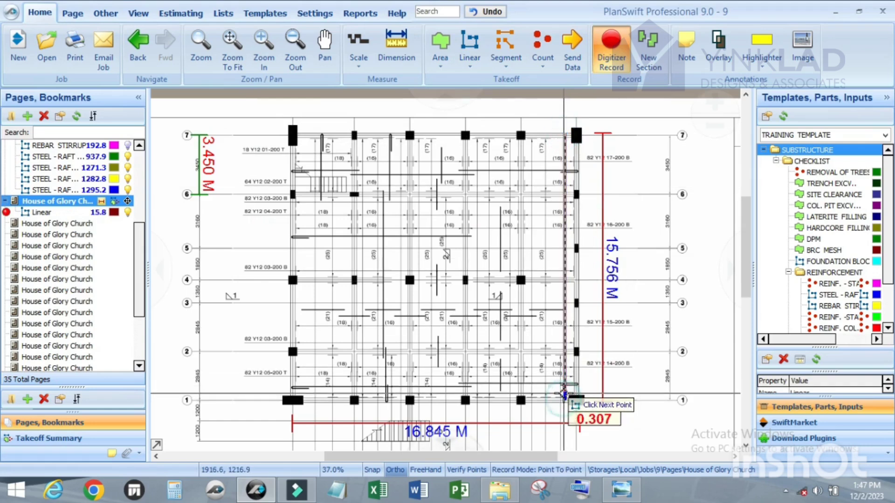
double_click(563, 397)
click(537, 136)
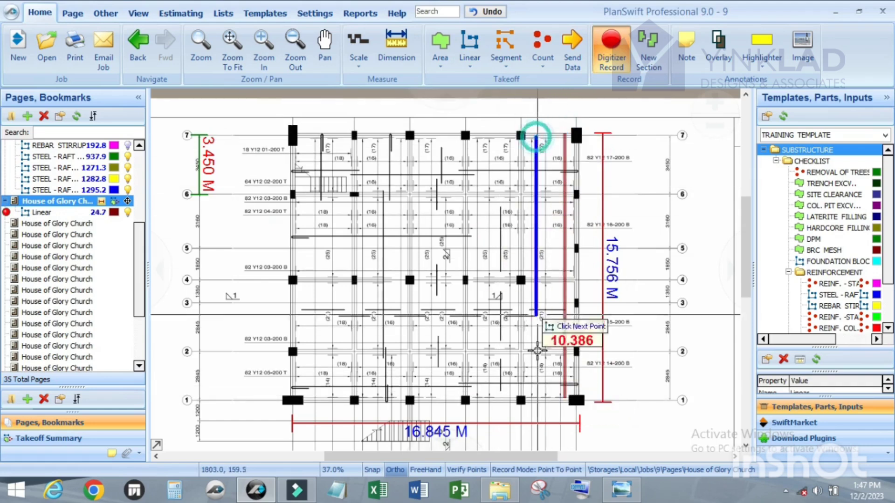
click(537, 408)
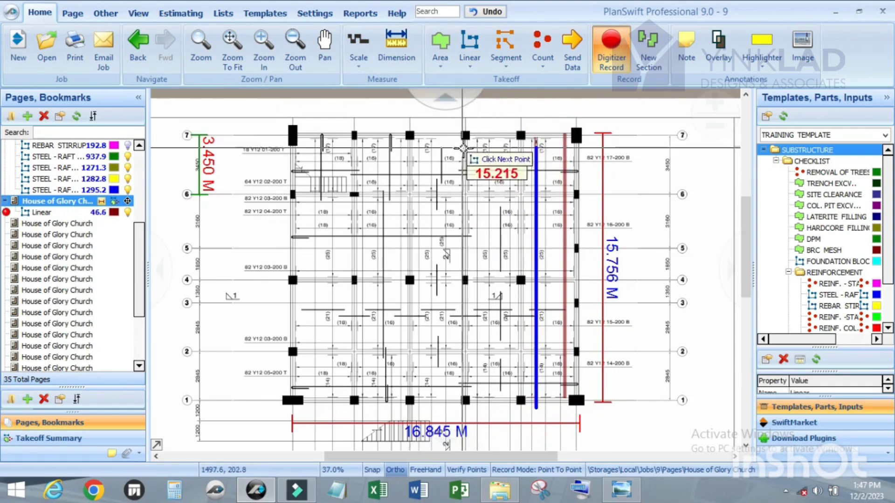
key(n)
click(495, 138)
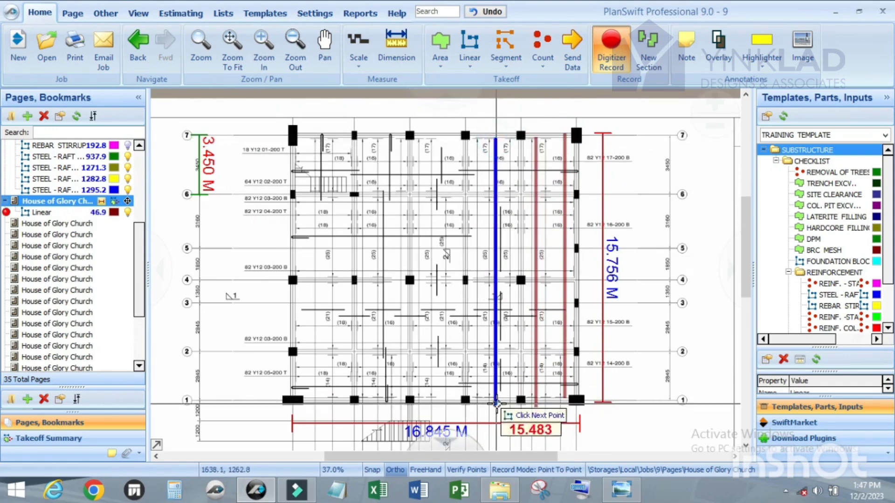
click(495, 404)
key(n)
Add three crosswise lines from gridline F to A, between gridlines 7 and 6, along 6, and between 6 and 5, then stop recording.
click(578, 171)
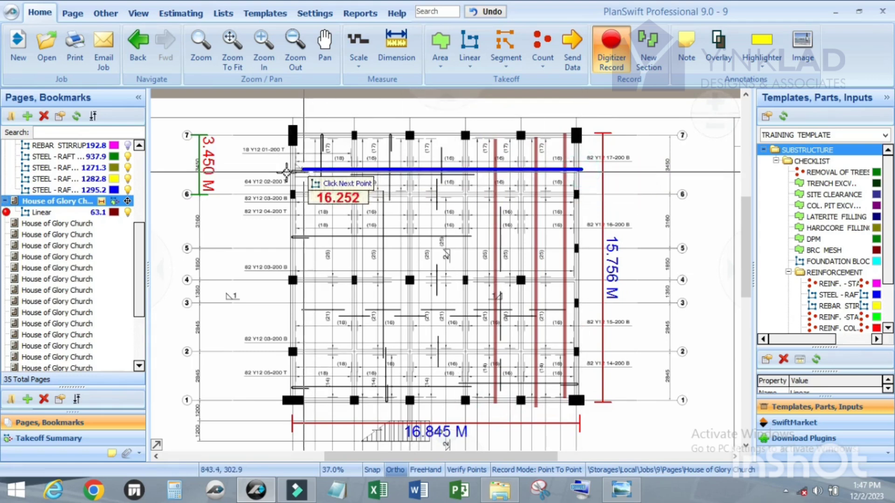
click(289, 171)
key(n)
click(583, 194)
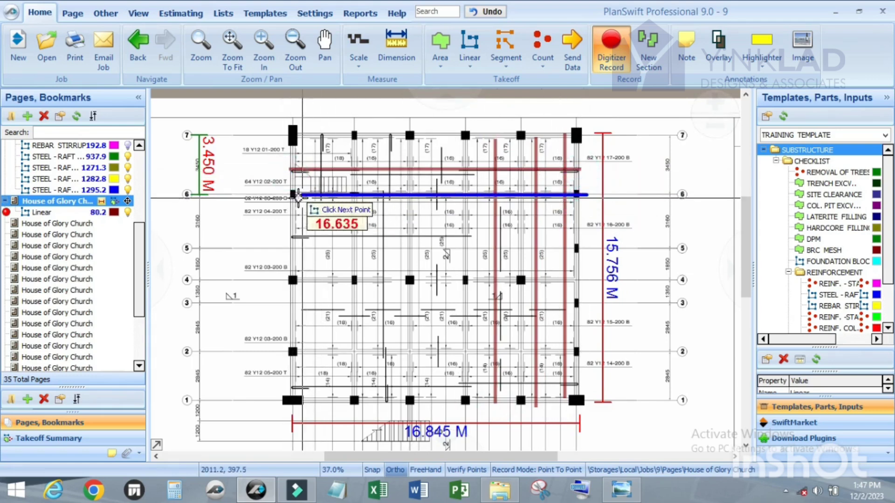
click(293, 194)
key(n)
click(580, 230)
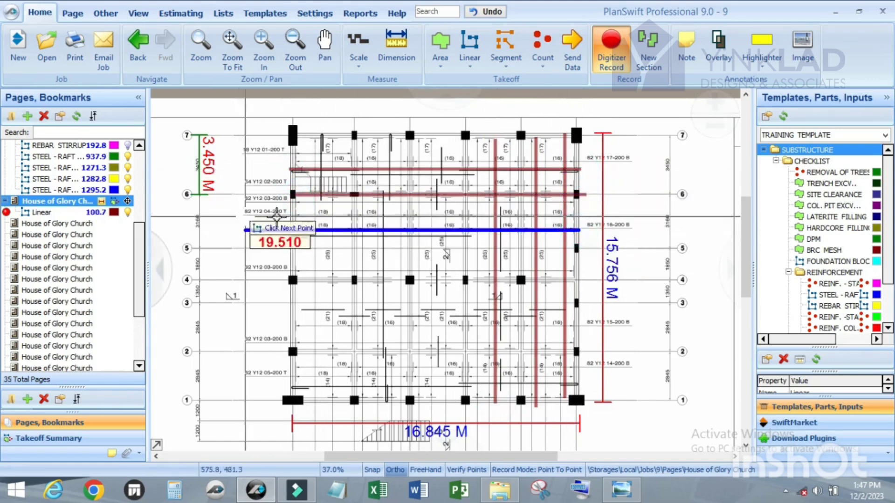
click(294, 225)
key(n)
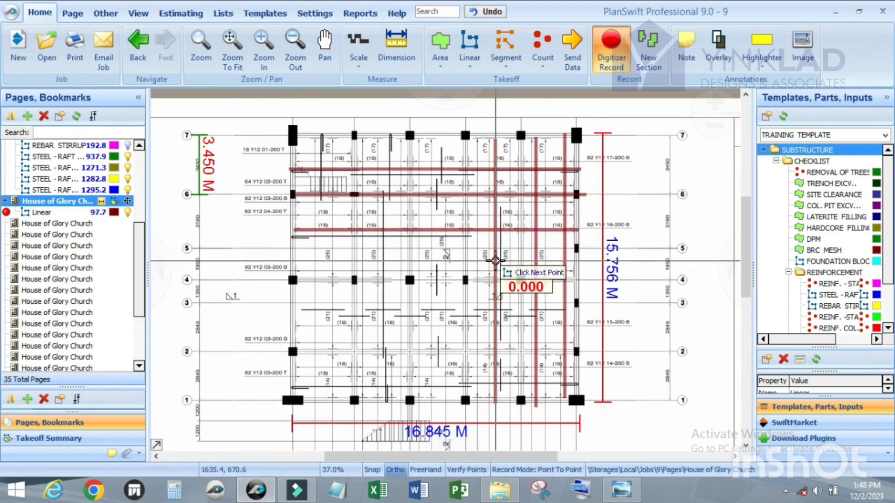
key(Escape)
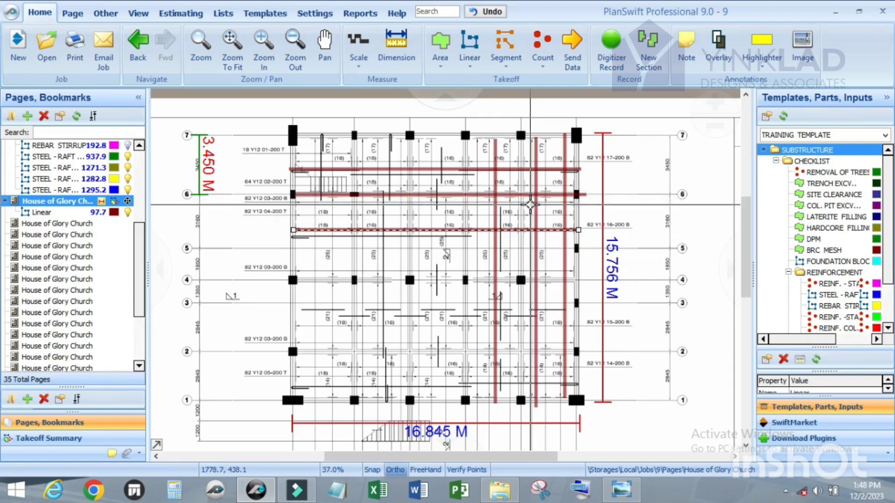
Delete the last crosswise line, then remove the whole linear item with its remaining lines from the slab page.
key(Delete)
click(57, 216)
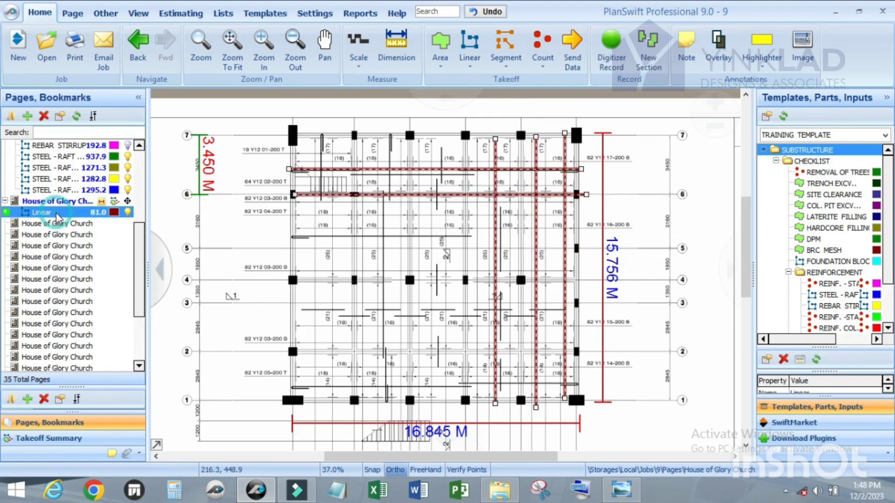
key(Delete)
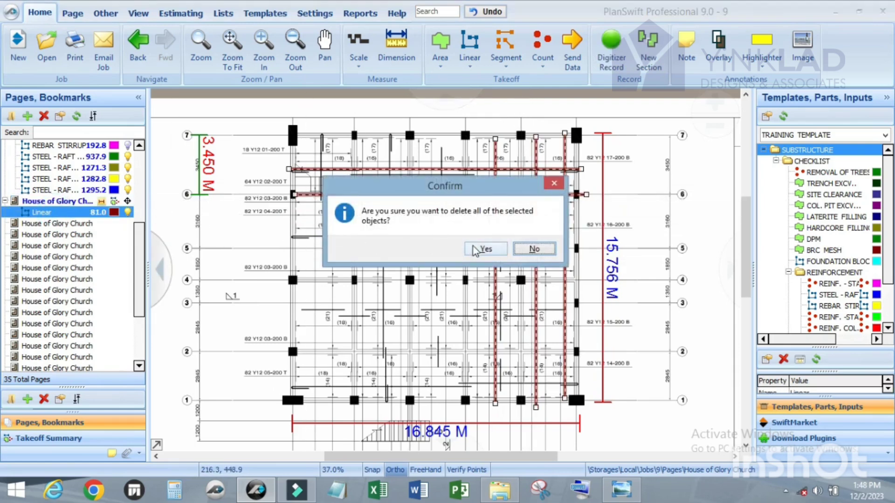
click(475, 250)
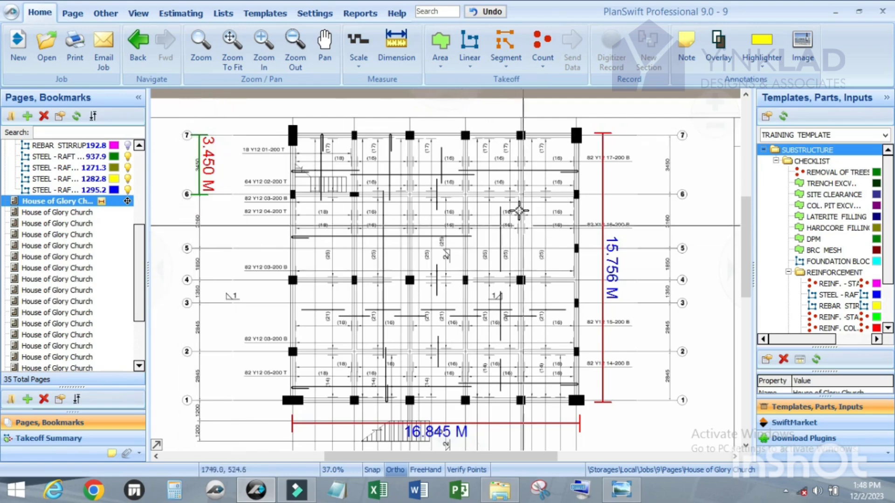
Examine the 18 Y12 01-200 T callout and the extent of its bars in the stair bay between gridlines 7 and 6.
scroll(507, 171, up, 1)
scroll(514, 166, down, 1)
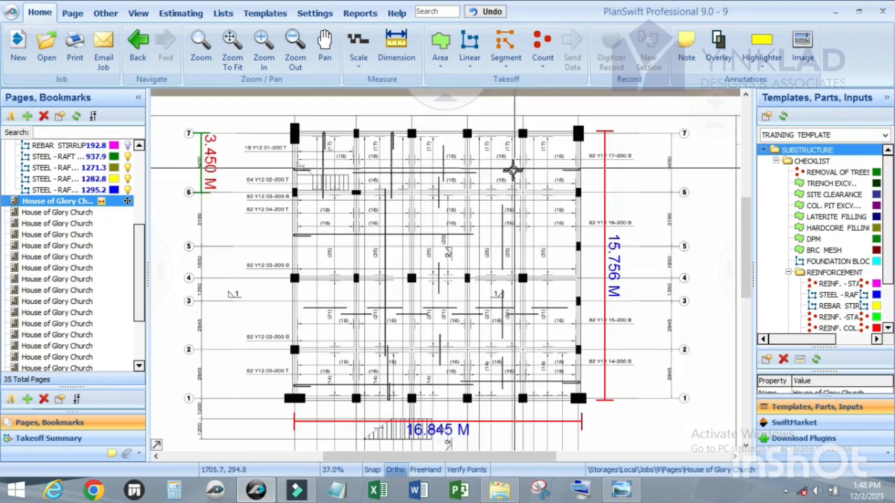
scroll(280, 158, up, 3)
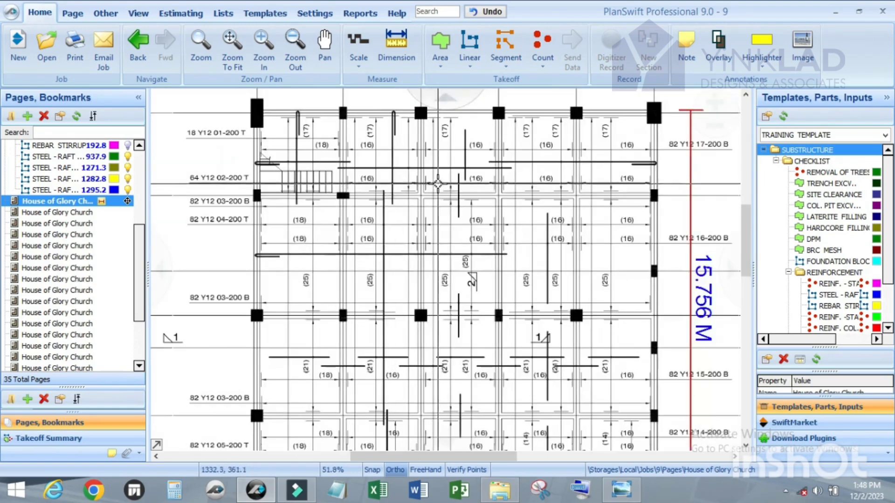
scroll(280, 131, down, 2)
scroll(289, 133, up, 2)
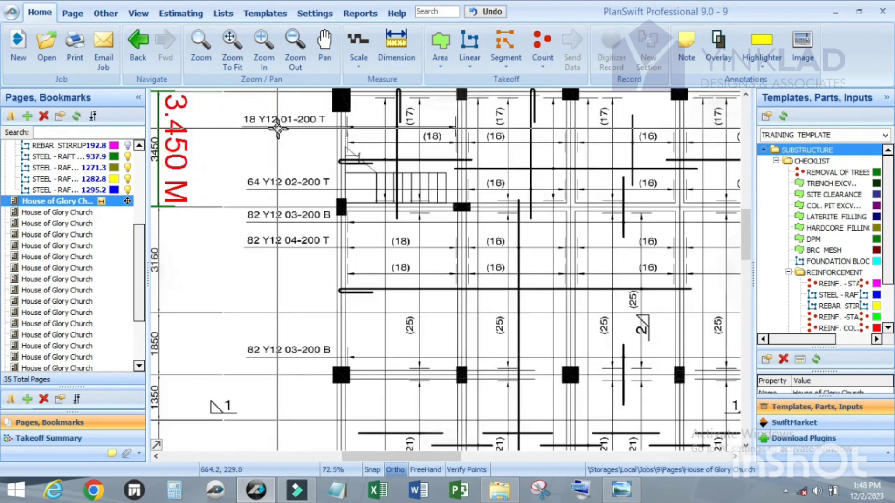
scroll(299, 137, down, 1)
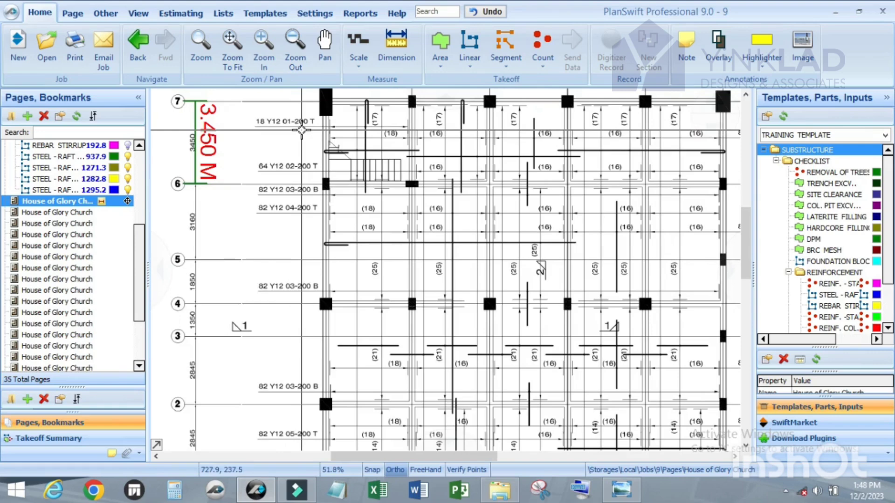
scroll(311, 130, up, 1)
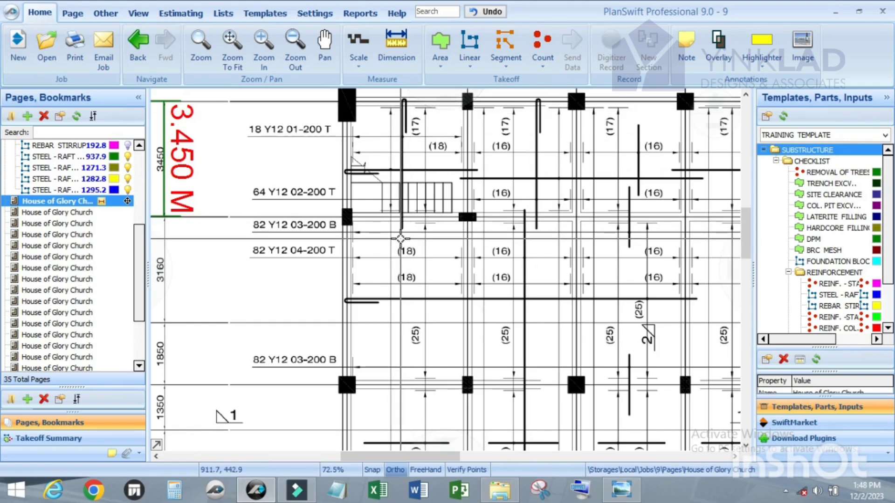
scroll(428, 200, up, 3)
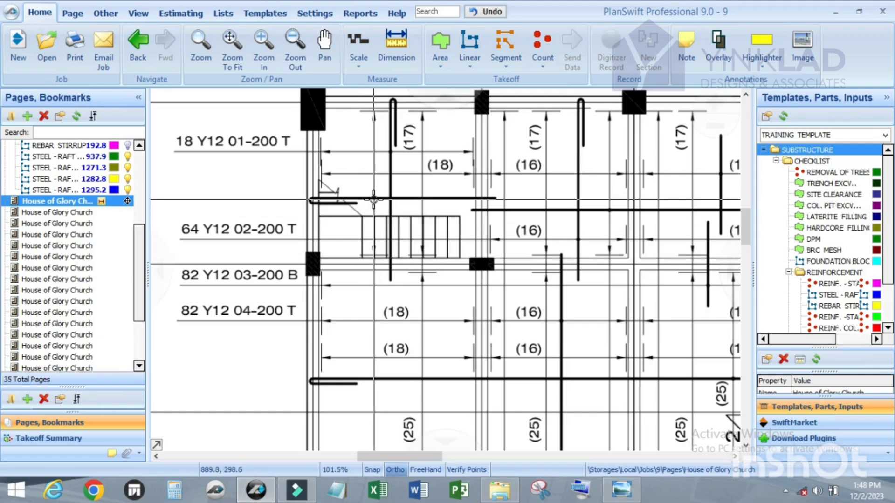
scroll(374, 199, down, 2)
scroll(392, 214, up, 4)
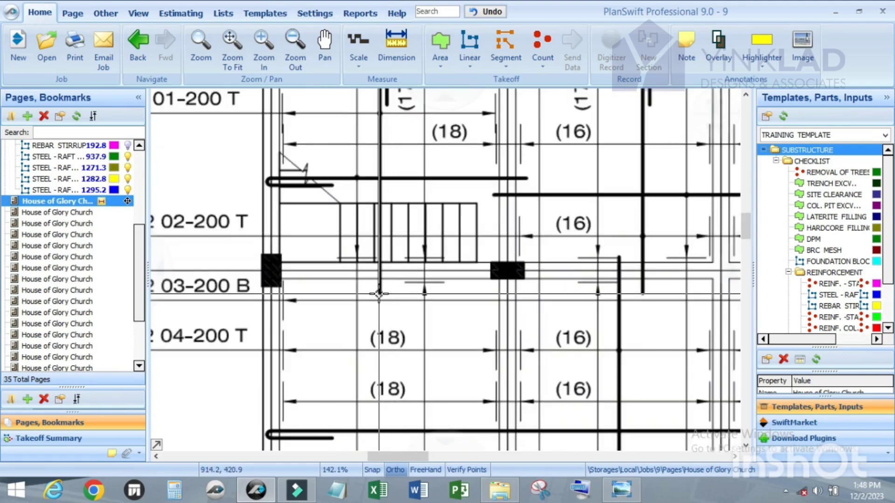
scroll(378, 269, down, 2)
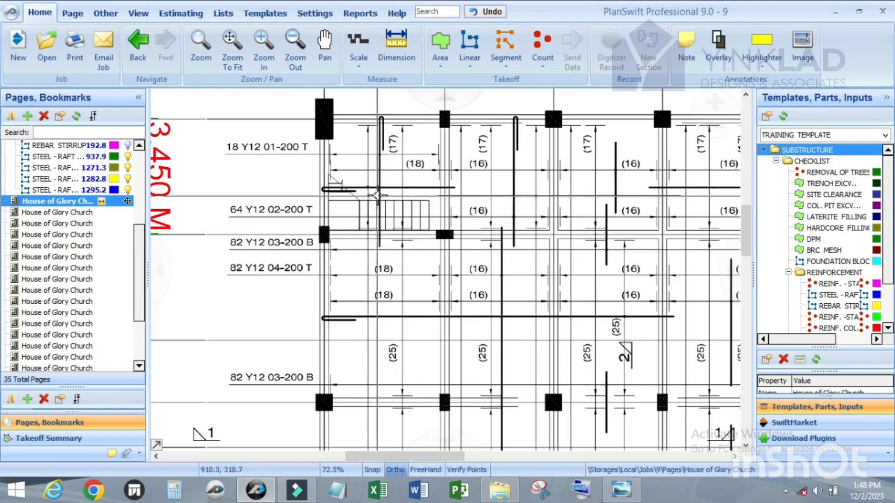
Look over the Y12 bar callouts and bar extents on the slab plan between gridlines 6 and 1.
scroll(429, 275, down, 2)
scroll(444, 335, up, 2)
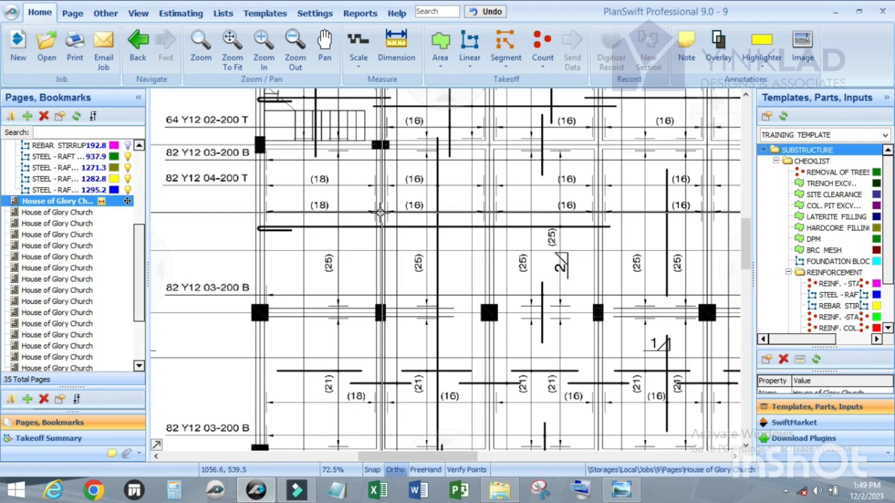
scroll(433, 248, down, 1)
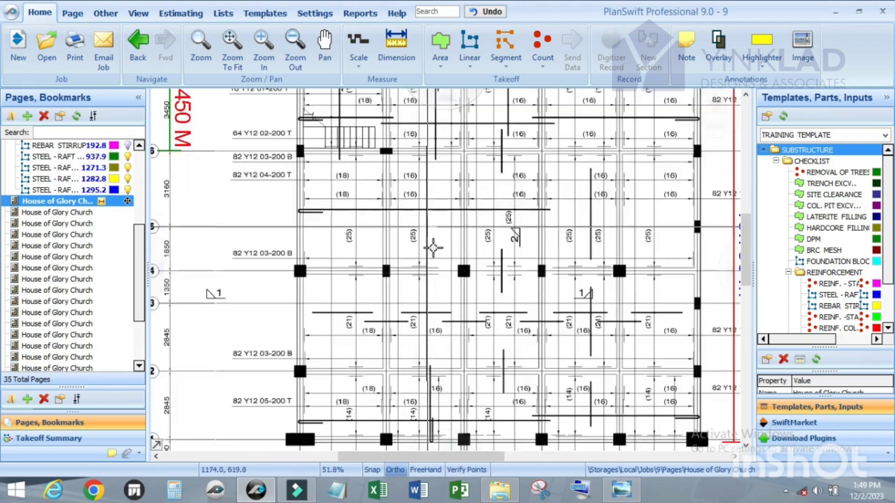
scroll(433, 247, up, 1)
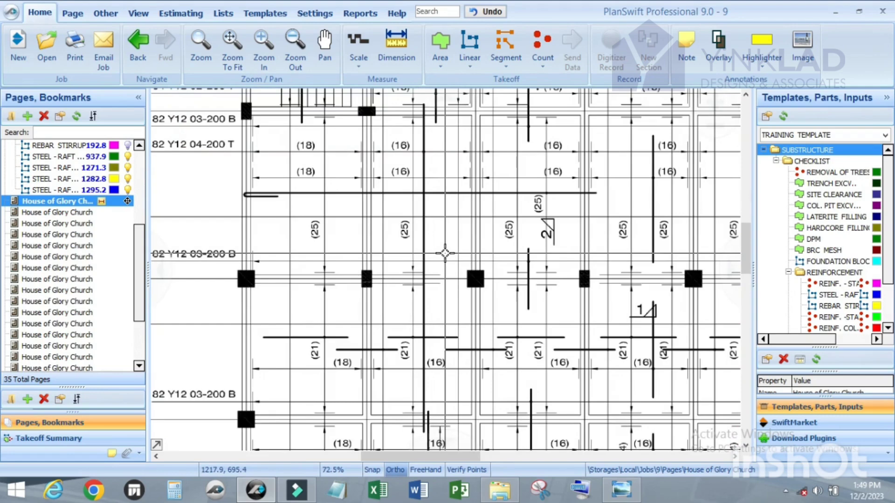
scroll(445, 253, down, 1)
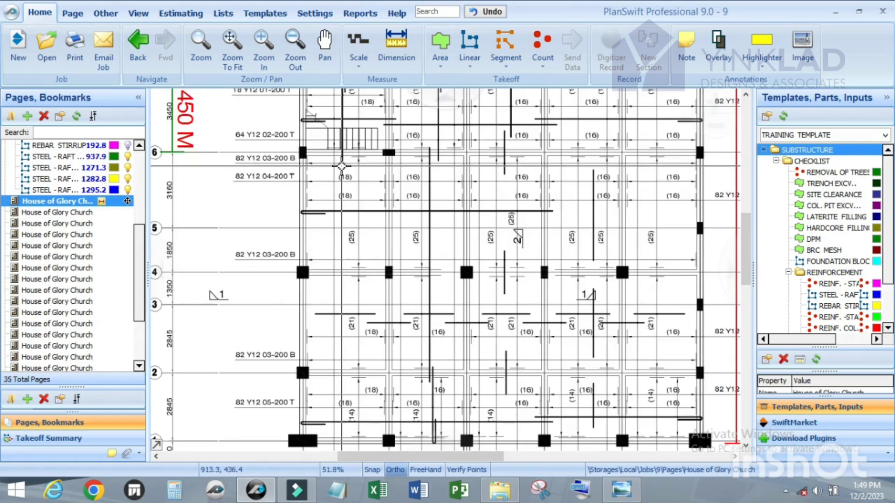
Examine the 82 Y12 03-200 B and 82 Y12 04-200 T callouts and the extent of their bars between gridlines 6 and 4.
scroll(342, 166, up, 1)
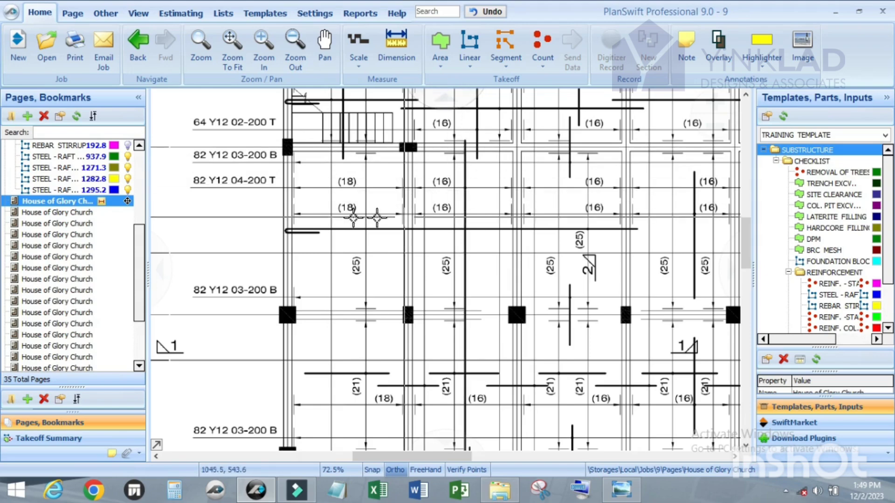
scroll(298, 191, up, 3)
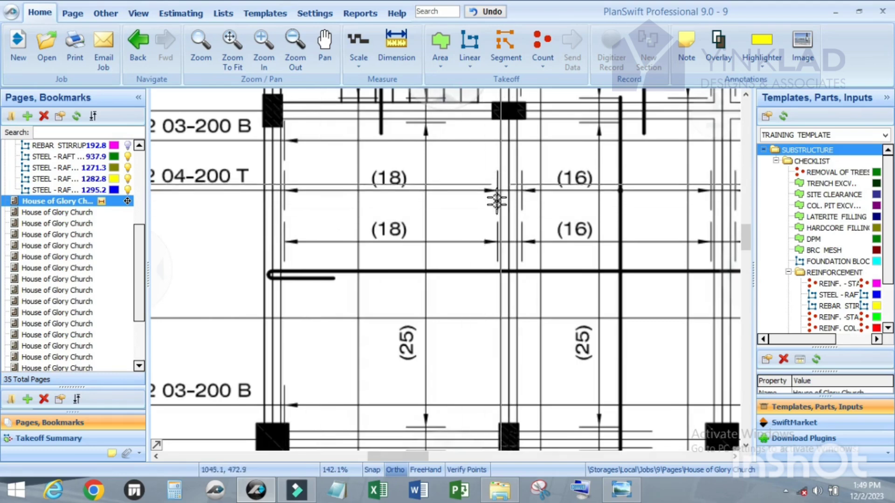
scroll(513, 202, down, 4)
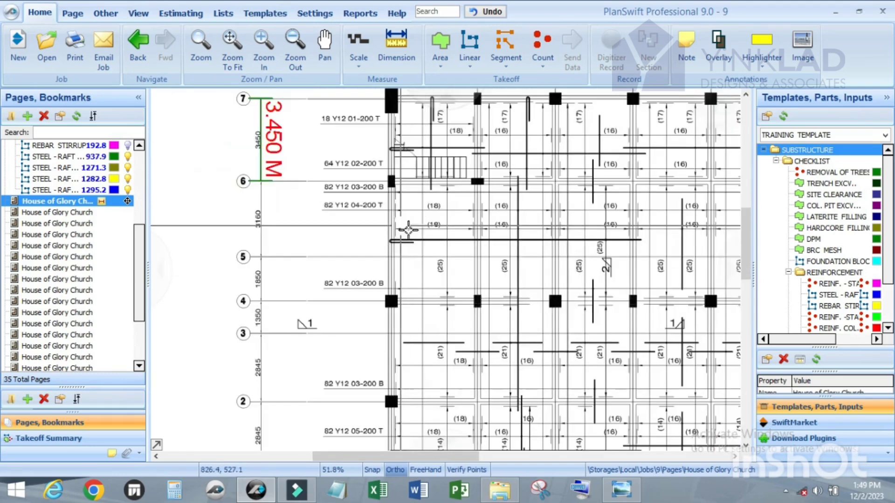
scroll(731, 223, down, 1)
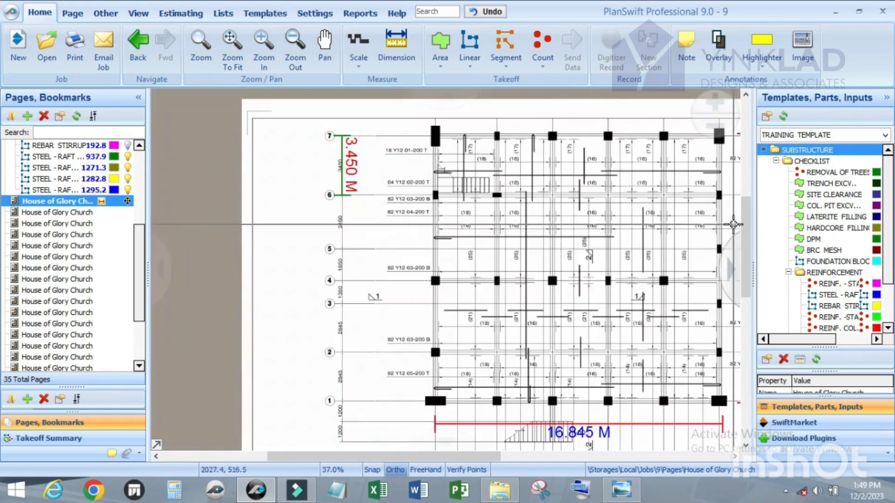
scroll(706, 221, up, 2)
scroll(480, 212, down, 1)
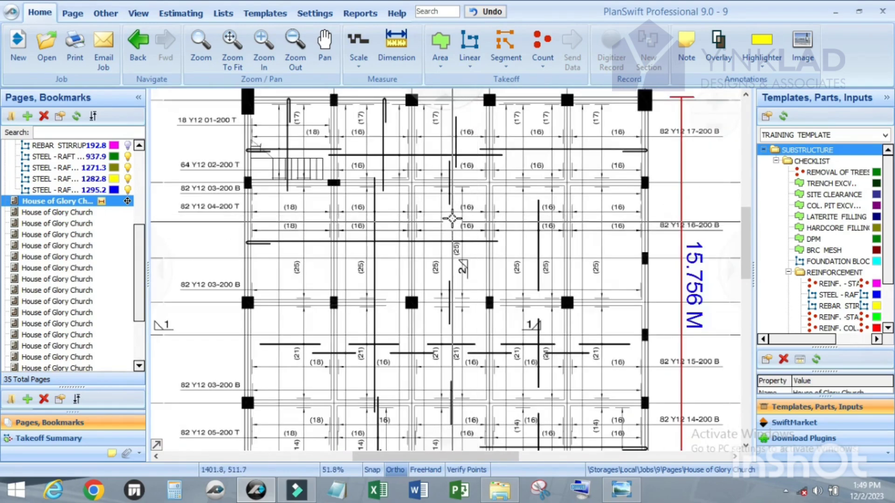
scroll(406, 199, down, 1)
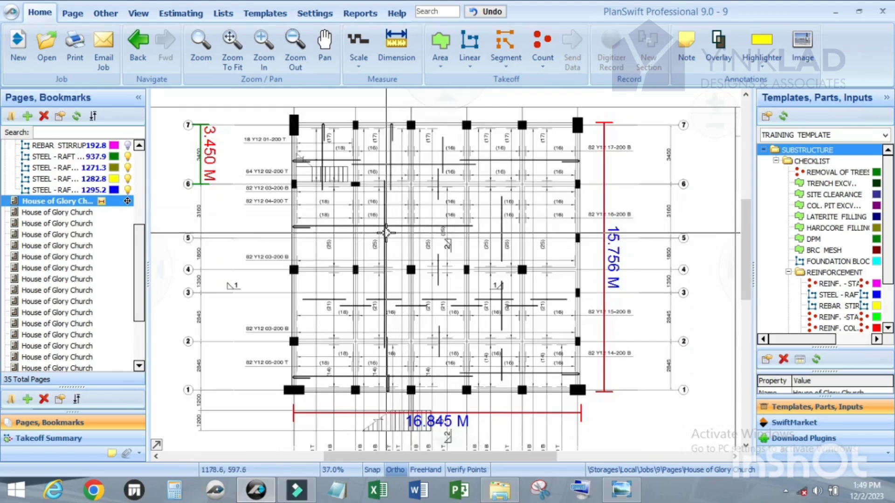
scroll(386, 233, up, 1)
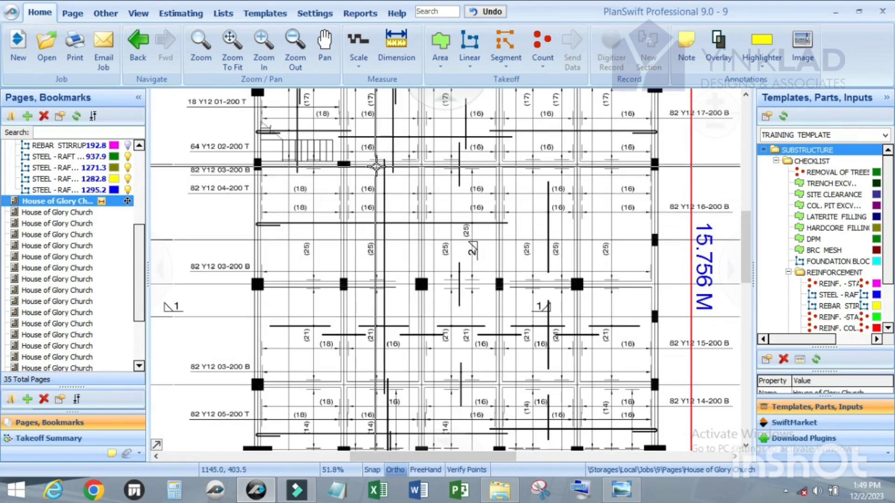
scroll(378, 168, up, 1)
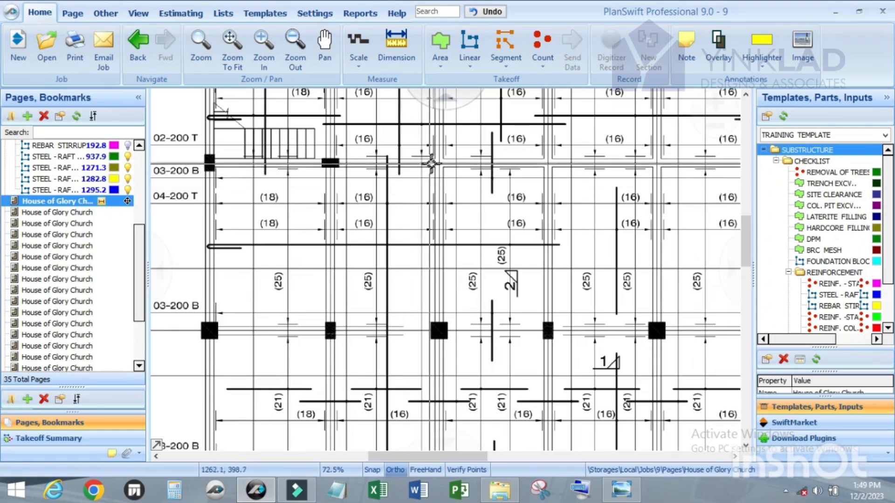
scroll(431, 164, down, 1)
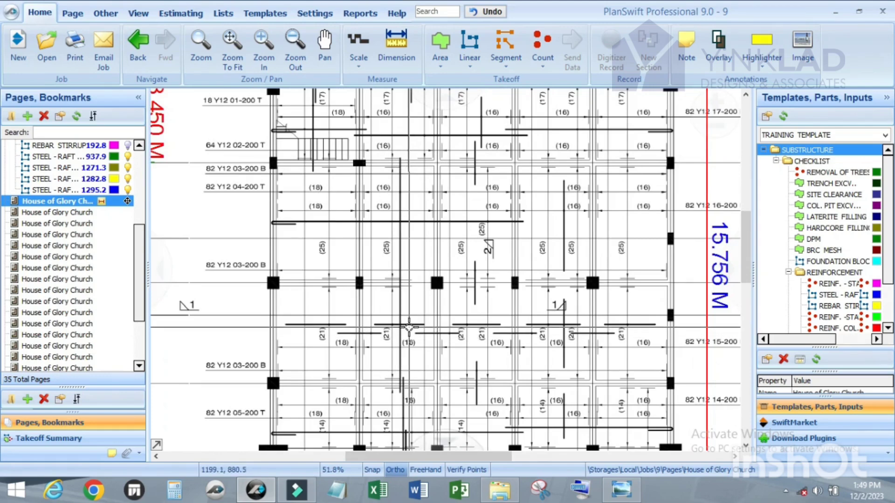
Trace the long bar between gridlines B and C from gridline 6 to gridline 1 and check its laps with the adjoining bars.
scroll(408, 278, down, 1)
scroll(407, 304, up, 1)
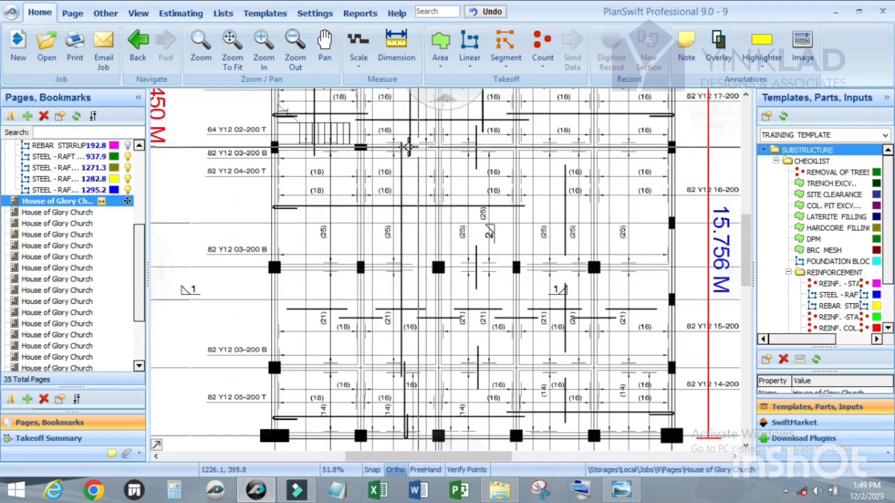
scroll(408, 147, down, 1)
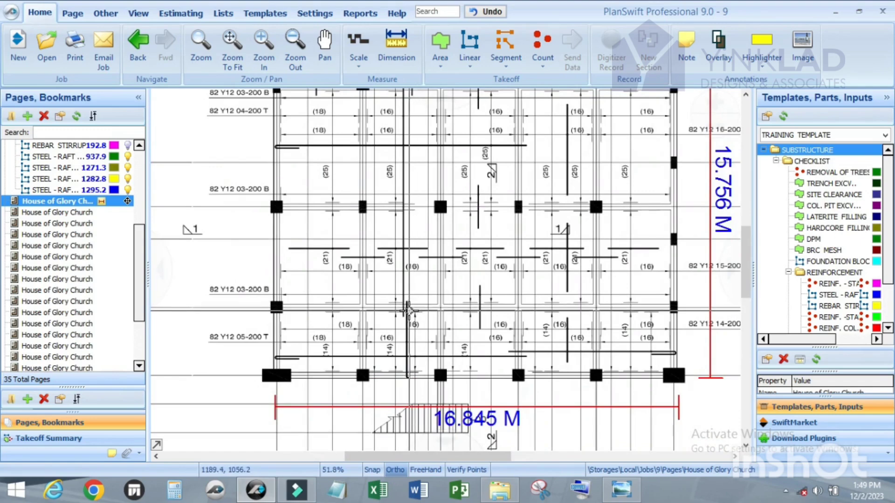
scroll(408, 310, down, 2)
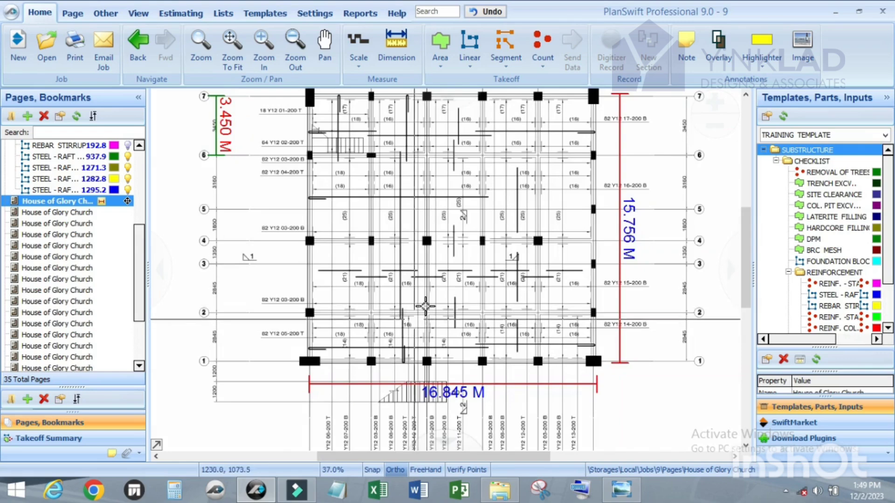
scroll(374, 154, up, 2)
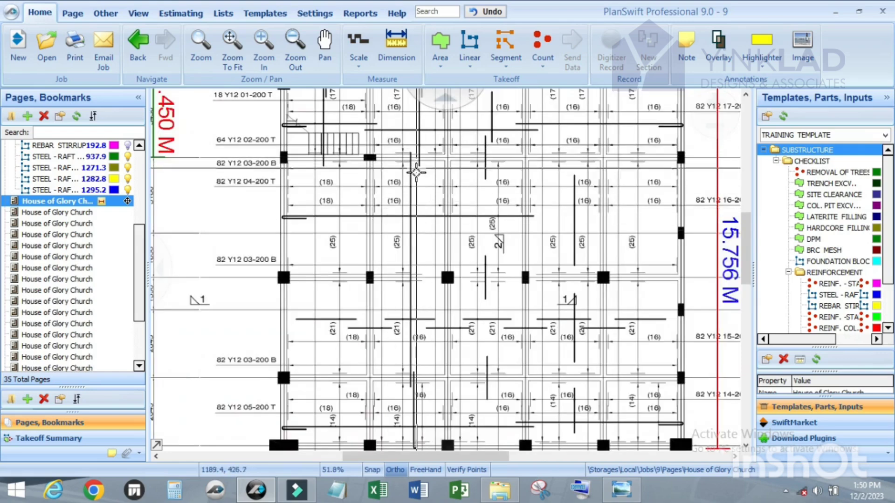
scroll(414, 154, up, 1)
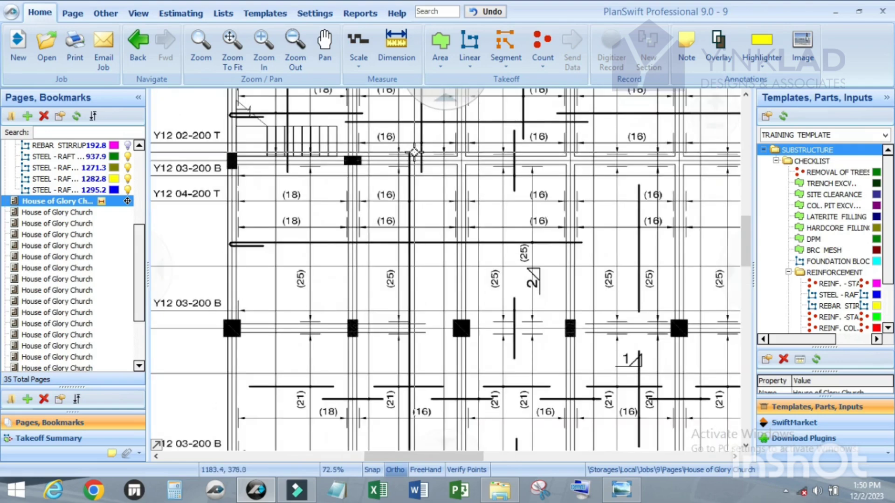
scroll(415, 153, down, 1)
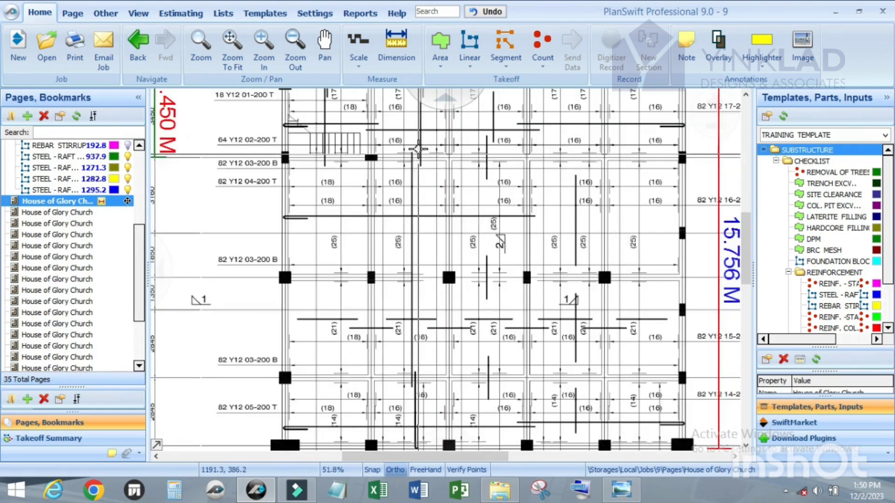
scroll(414, 169, up, 1)
scroll(411, 171, down, 1)
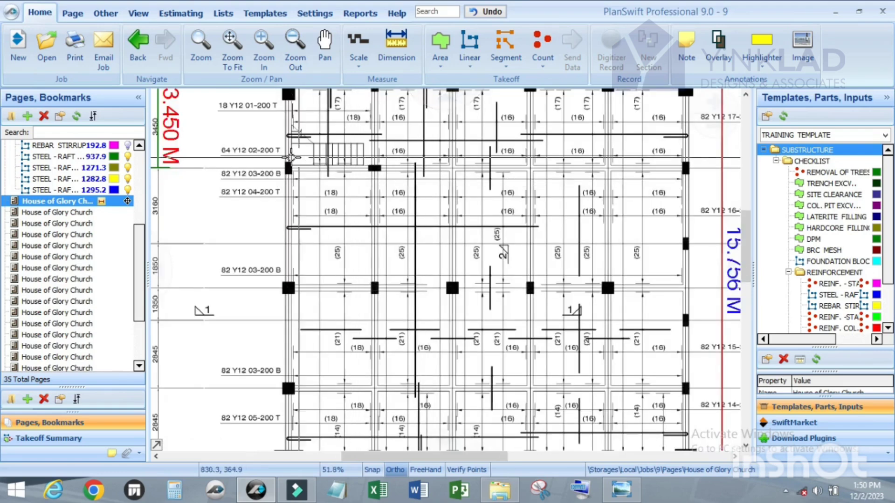
scroll(410, 170, up, 1)
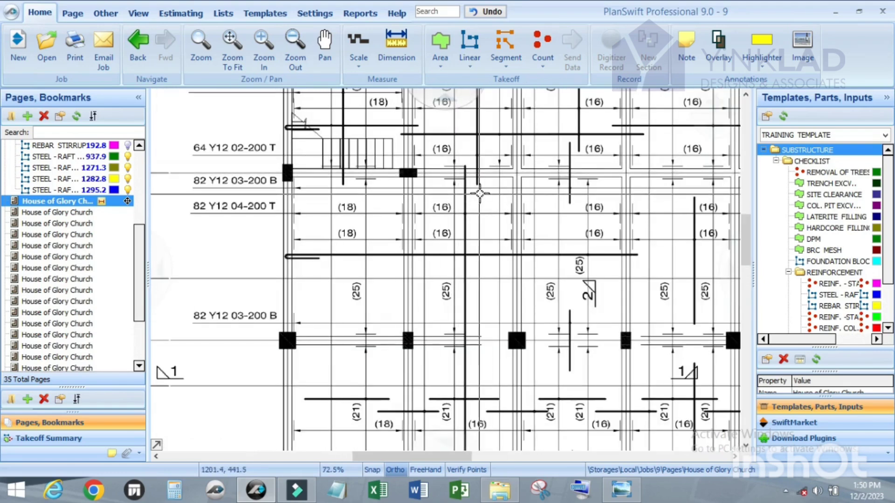
scroll(473, 176, down, 1)
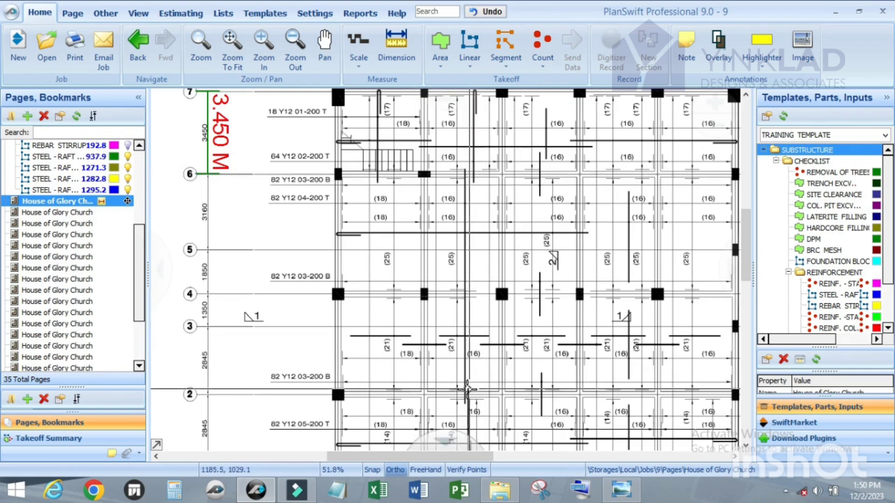
scroll(393, 373, down, 2)
scroll(512, 256, up, 2)
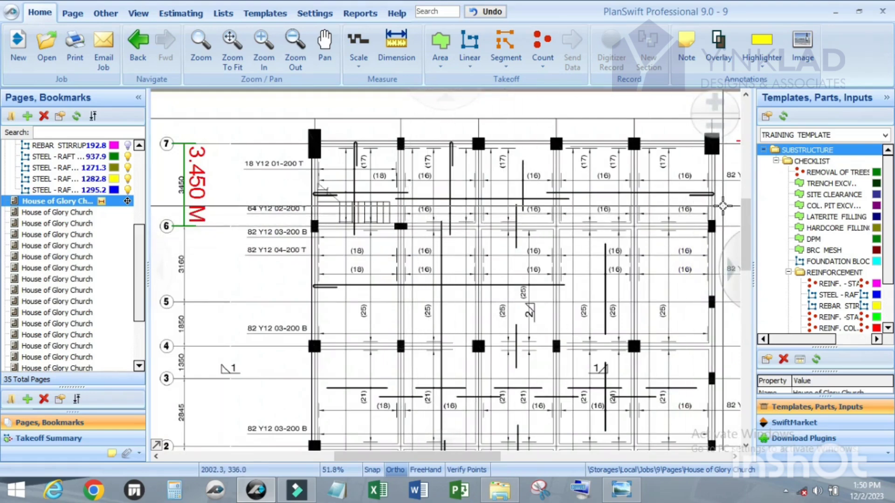
Examine the bars between gridlines 7 and 6 across the slab and compare the crosswise bars with their callouts beyond gridline 1.
scroll(564, 198, up, 3)
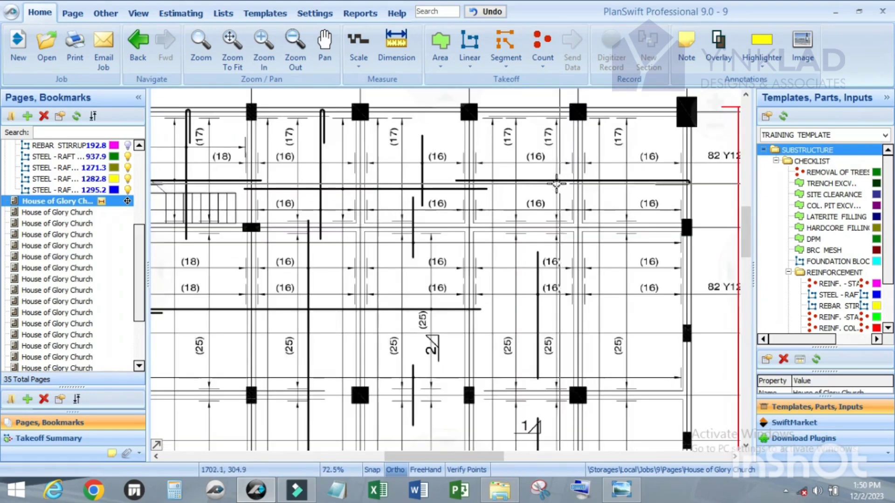
scroll(553, 209, down, 5)
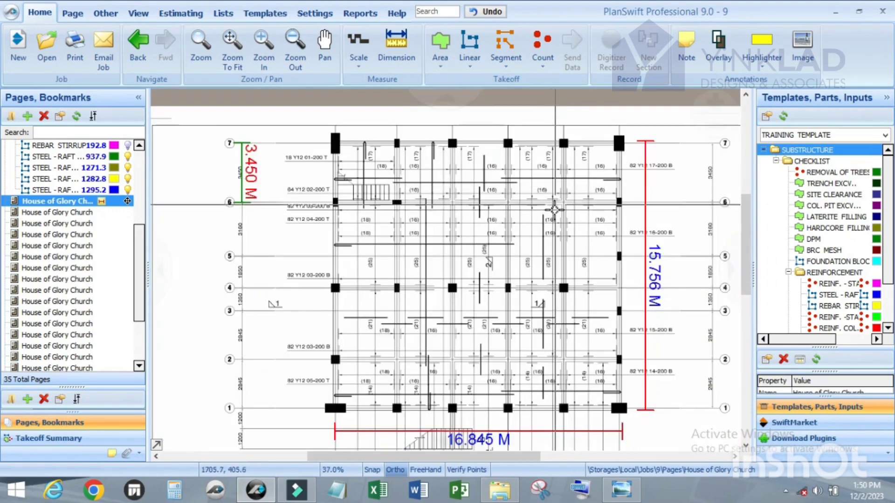
scroll(563, 359, down, 2)
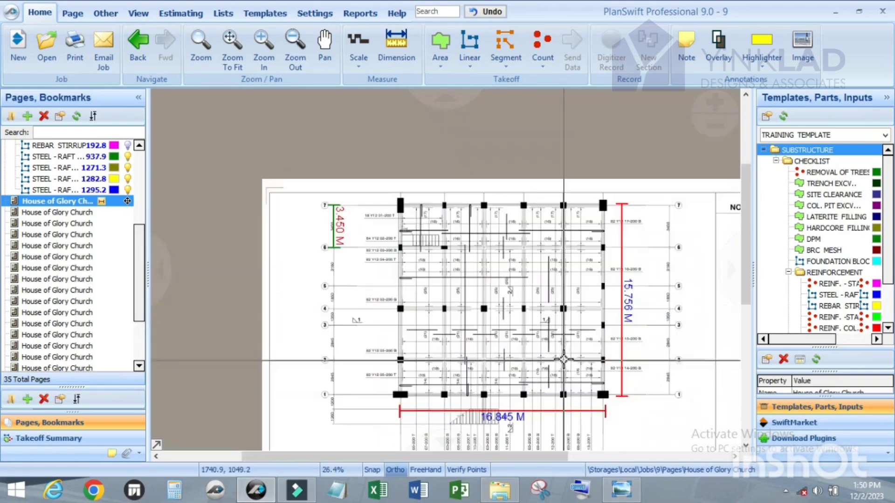
scroll(559, 429, up, 4)
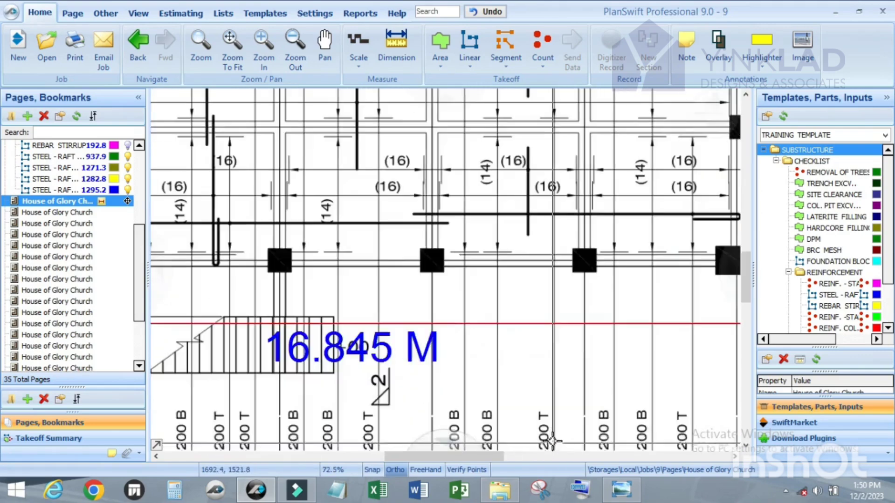
scroll(553, 440, down, 4)
scroll(553, 440, up, 4)
scroll(552, 440, down, 4)
scroll(552, 389, up, 2)
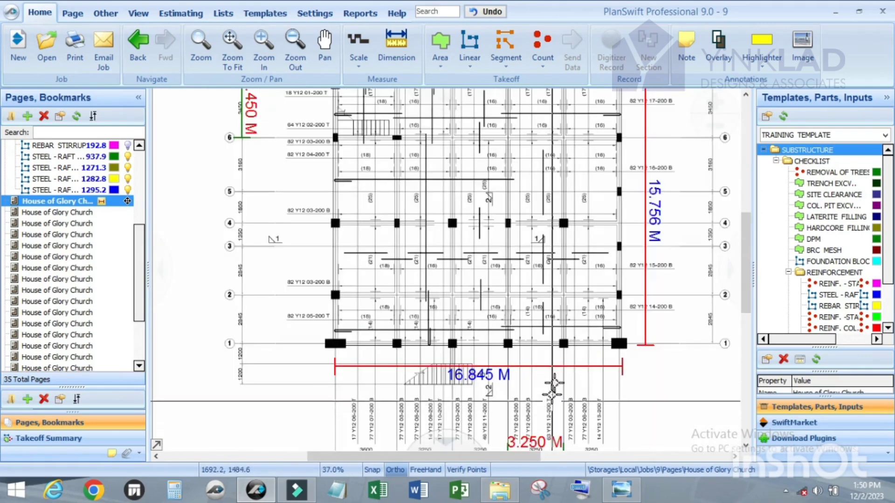
scroll(564, 167, up, 2)
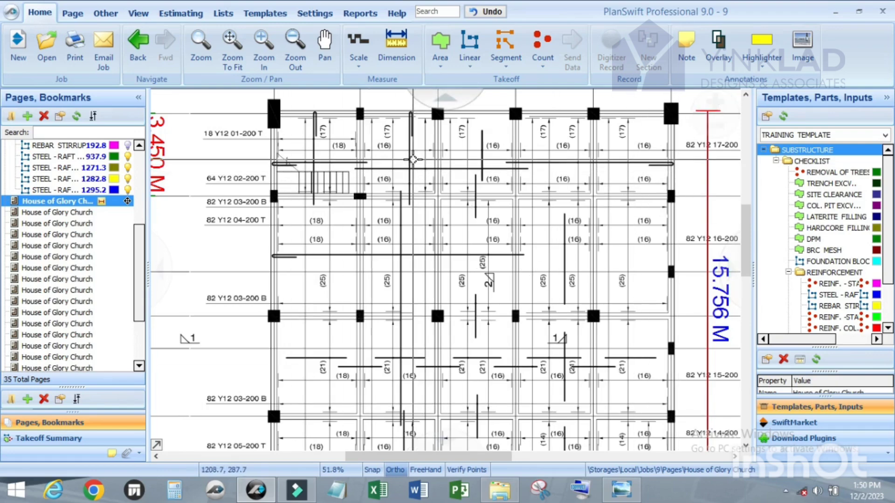
scroll(410, 160, down, 1)
scroll(364, 160, up, 1)
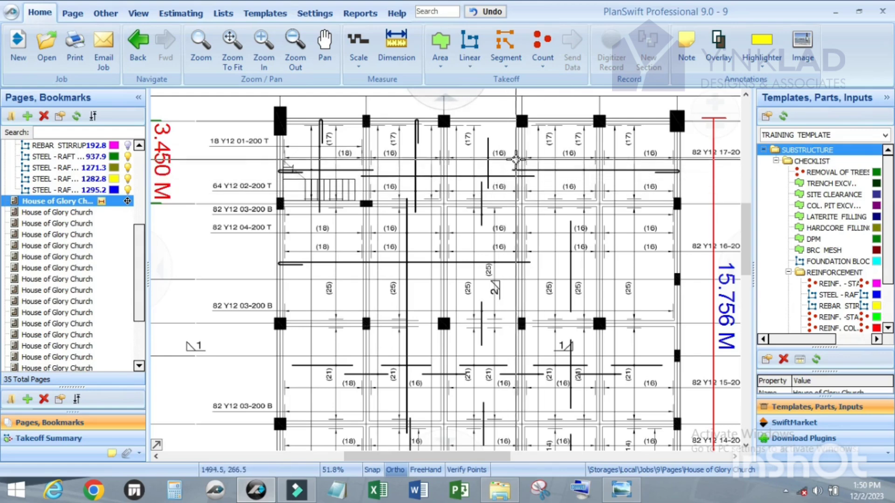
scroll(516, 159, down, 1)
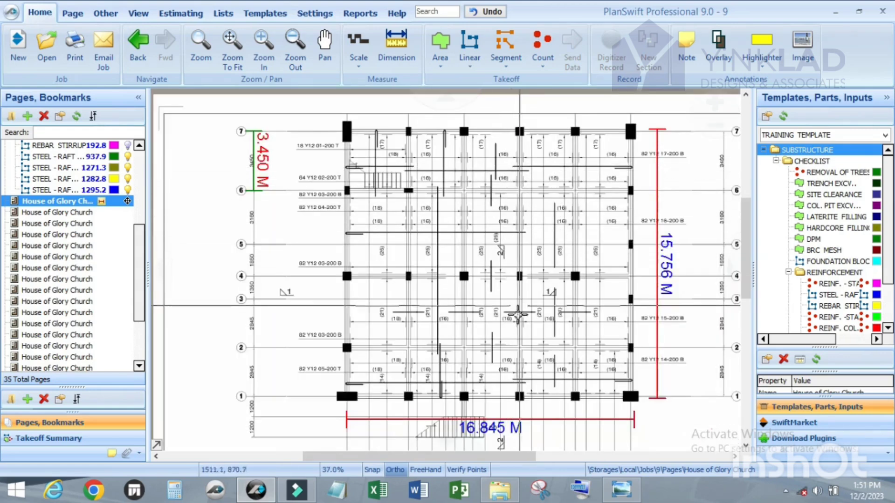
Examine the 82 Y12 05-200 T bars along gridline 1 from A to F and the 14 Y12 13-200 T callout near gridline F.
scroll(360, 387, up, 2)
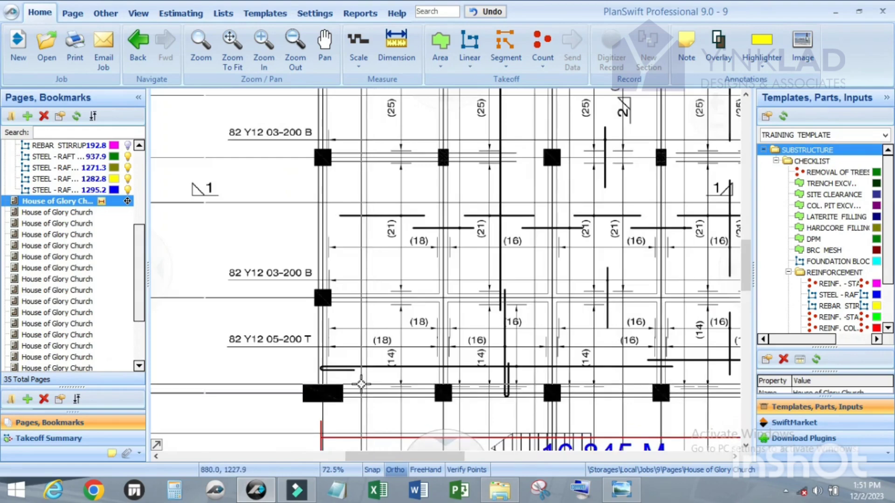
scroll(362, 386, up, 1)
scroll(331, 343, down, 3)
scroll(533, 368, up, 2)
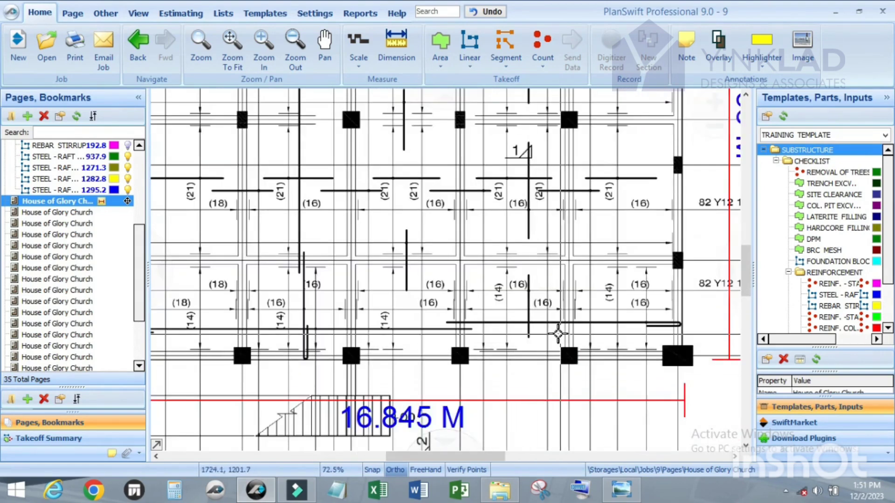
scroll(652, 309, down, 2)
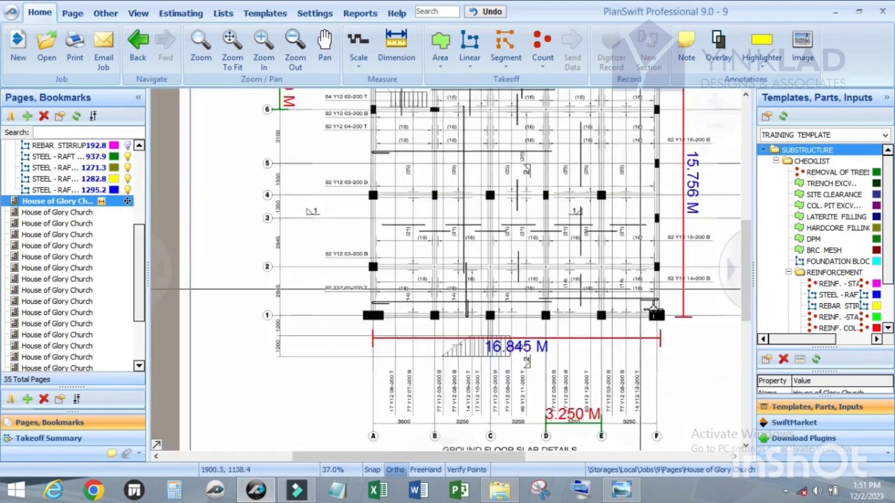
scroll(653, 310, down, 1)
scroll(643, 369, up, 4)
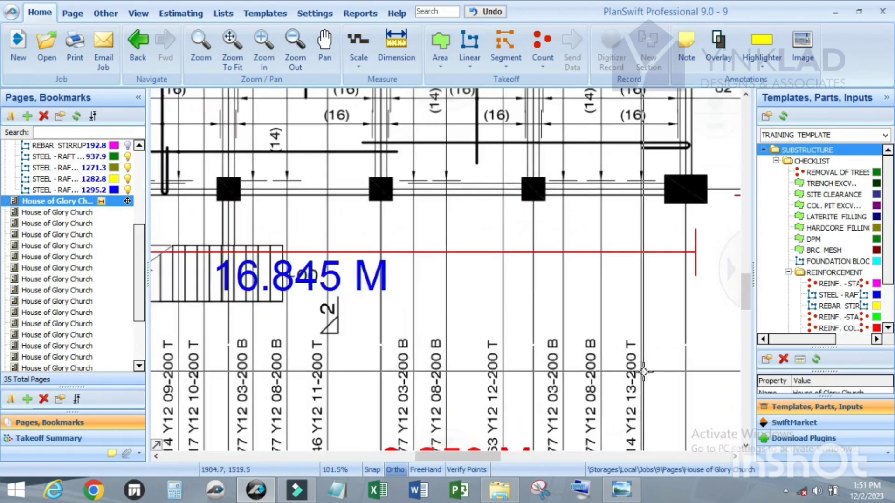
scroll(644, 317, down, 2)
scroll(645, 259, up, 1)
scroll(641, 259, down, 2)
Match the hooked bar near gridline 1 between B and C with the 14 Y12 09-200 T and 17 Y12 10-200 T callouts.
scroll(498, 259, up, 2)
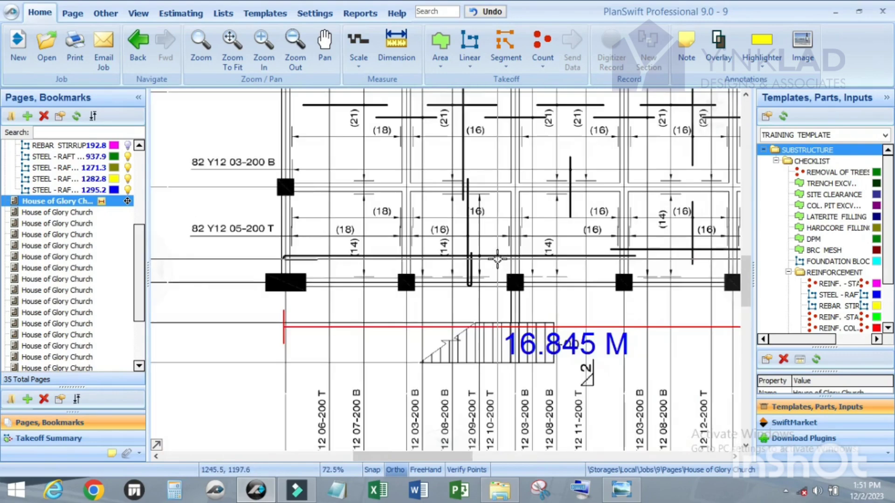
scroll(494, 288, down, 2)
scroll(482, 330, up, 2)
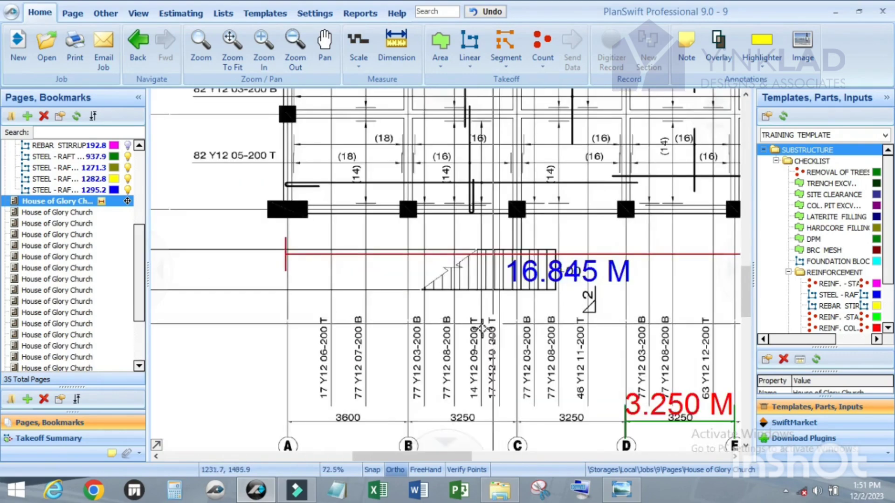
scroll(481, 329, down, 2)
scroll(475, 303, up, 1)
scroll(479, 308, down, 2)
scroll(488, 314, up, 2)
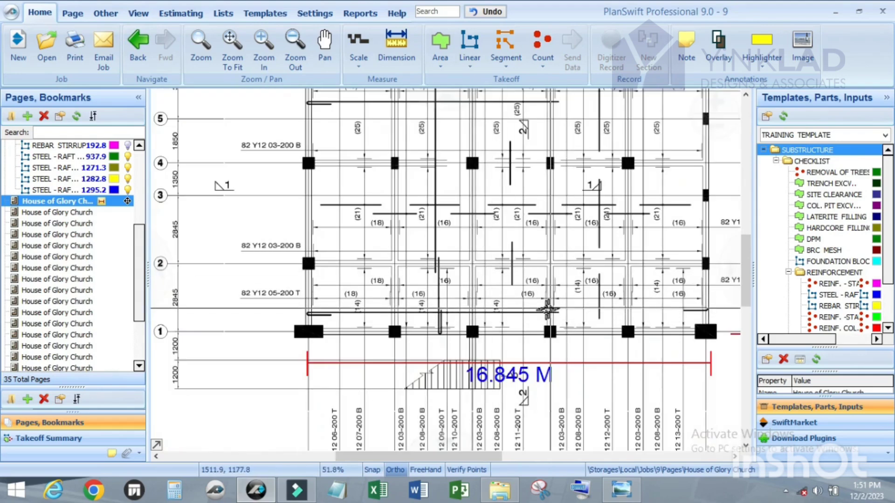
scroll(547, 309, down, 2)
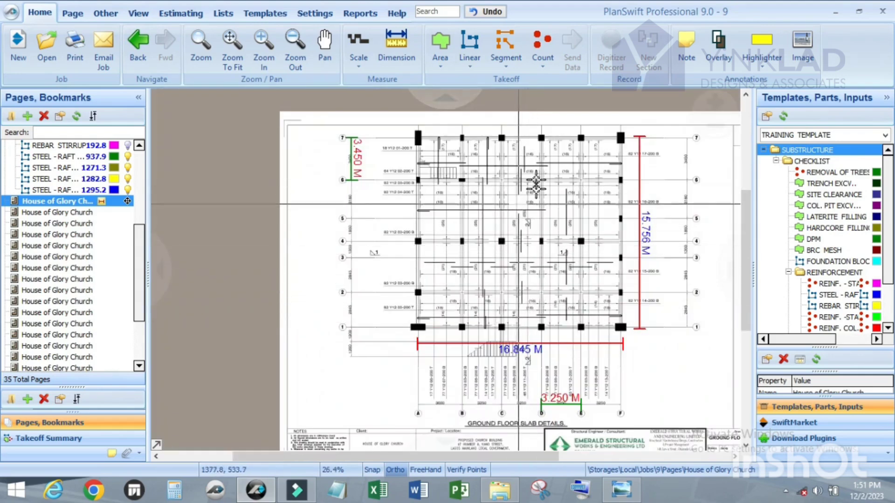
Examine the bars between gridlines 6 and 7 around the staircase with the 18 Y12 01-200 T and 64 Y12 02-200 T callouts.
scroll(536, 184, up, 1)
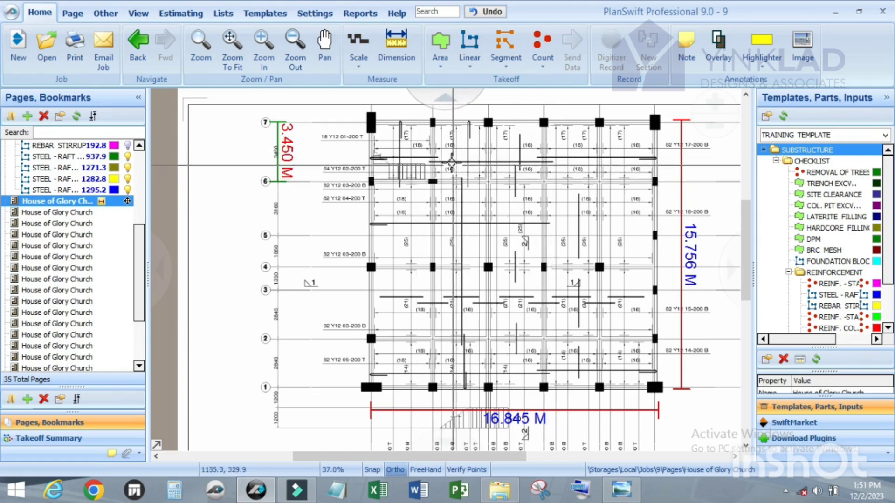
scroll(450, 160, up, 1)
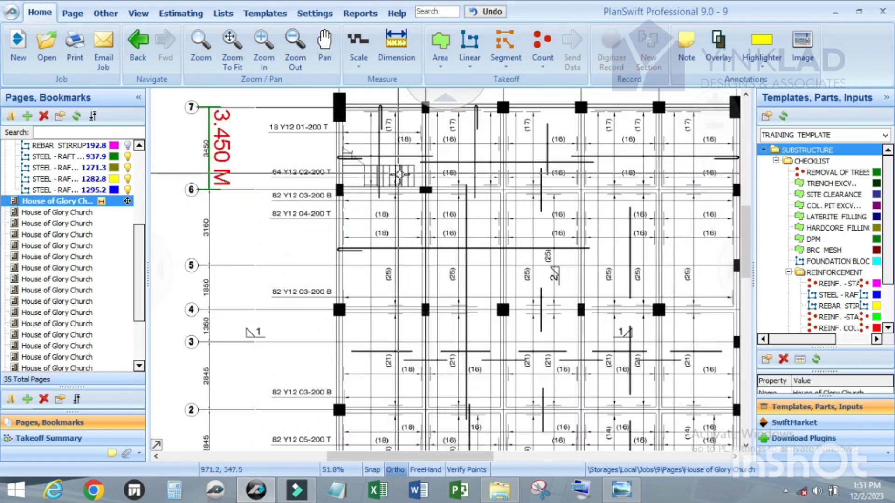
scroll(447, 163, down, 1)
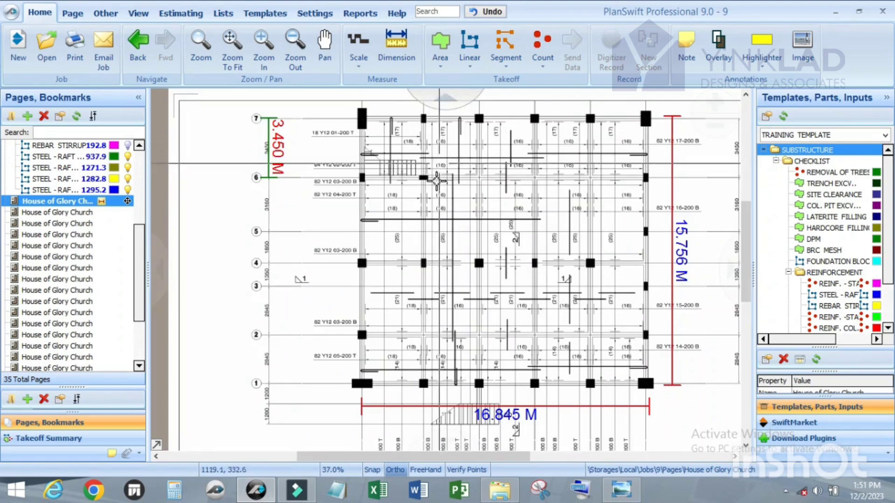
scroll(406, 279, down, 2)
Examine the bars between gridlines 1 and 2 and compare them with the row of bar callouts beyond gridline 1.
scroll(491, 347, up, 3)
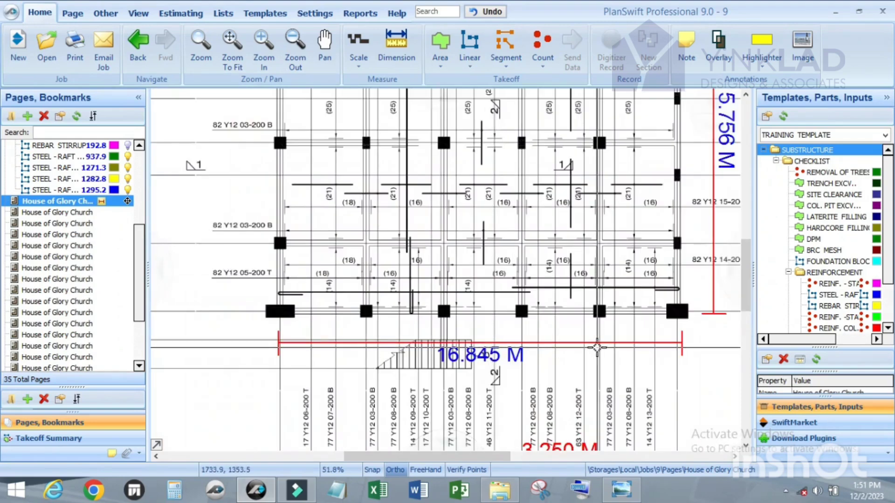
scroll(452, 344, down, 1)
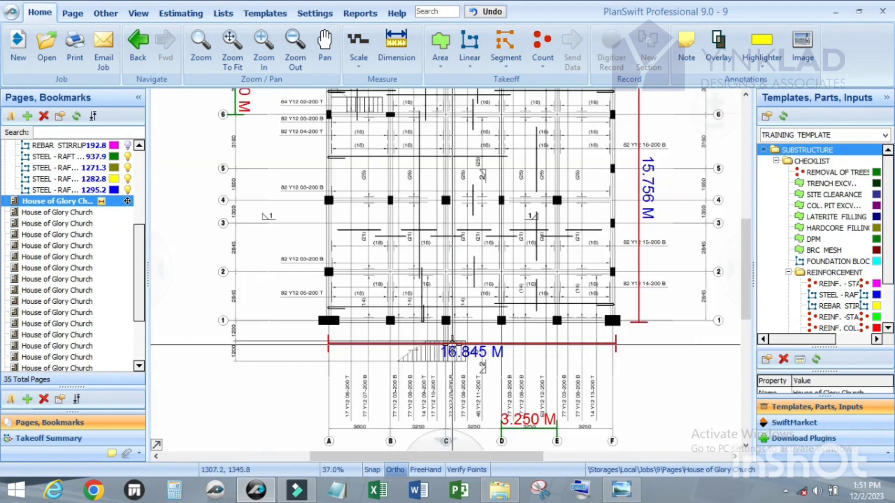
scroll(457, 345, up, 2)
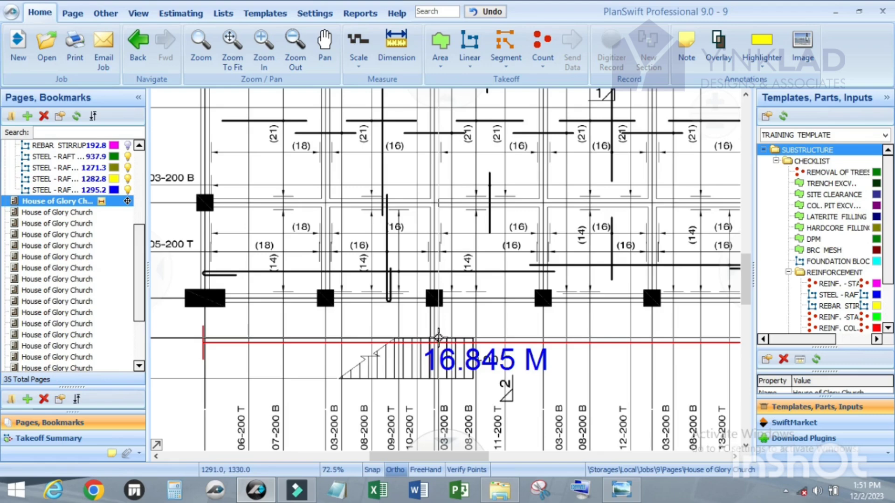
scroll(438, 337, down, 1)
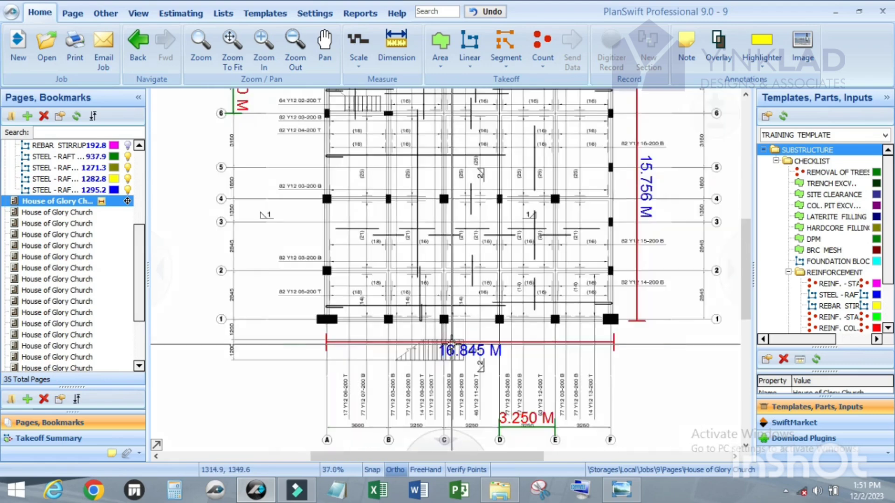
scroll(456, 337, up, 1)
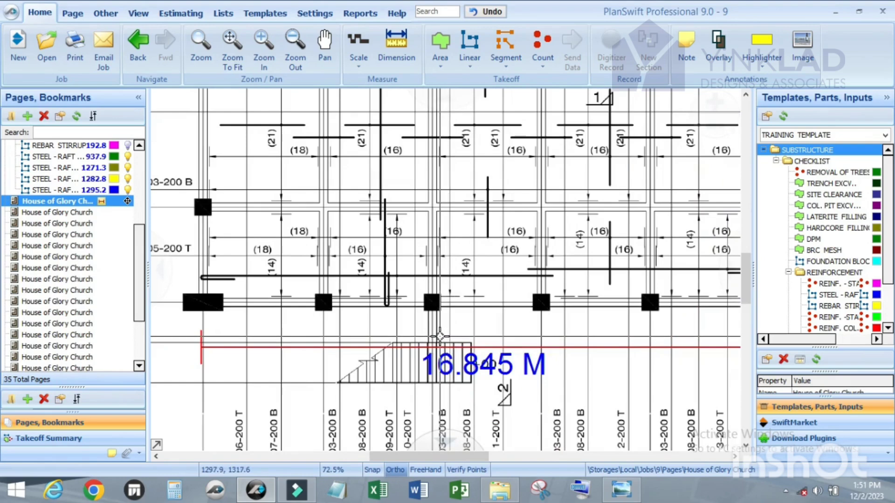
scroll(452, 335, down, 1)
scroll(462, 331, down, 1)
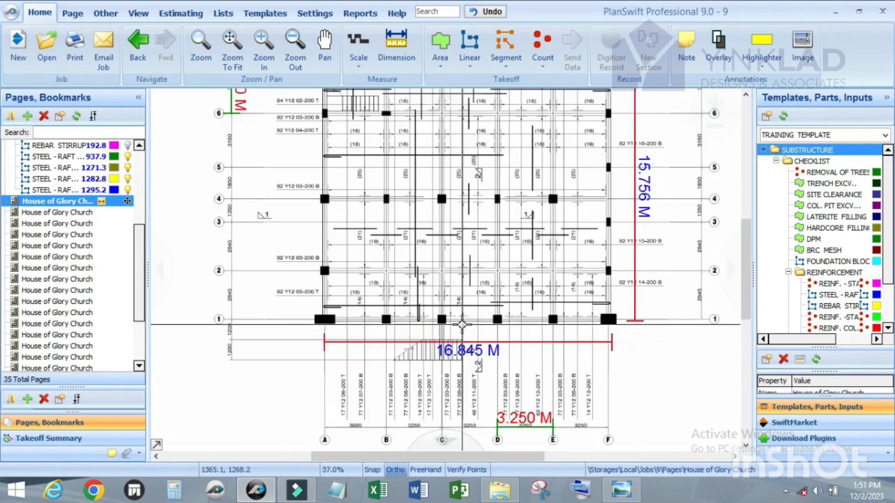
scroll(461, 326, up, 1)
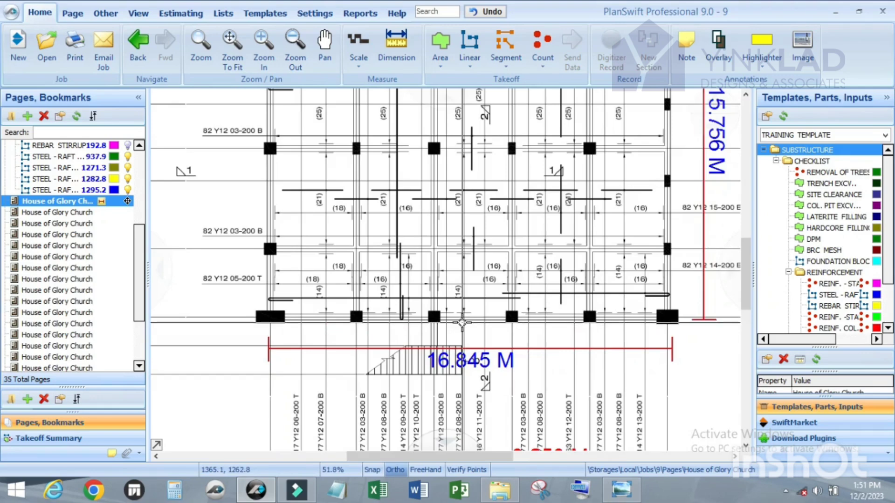
scroll(462, 323, down, 1)
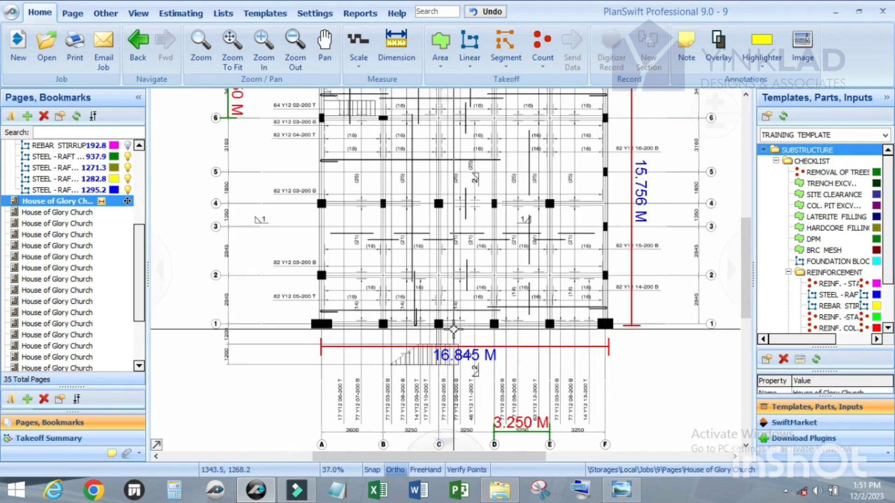
scroll(453, 332, up, 2)
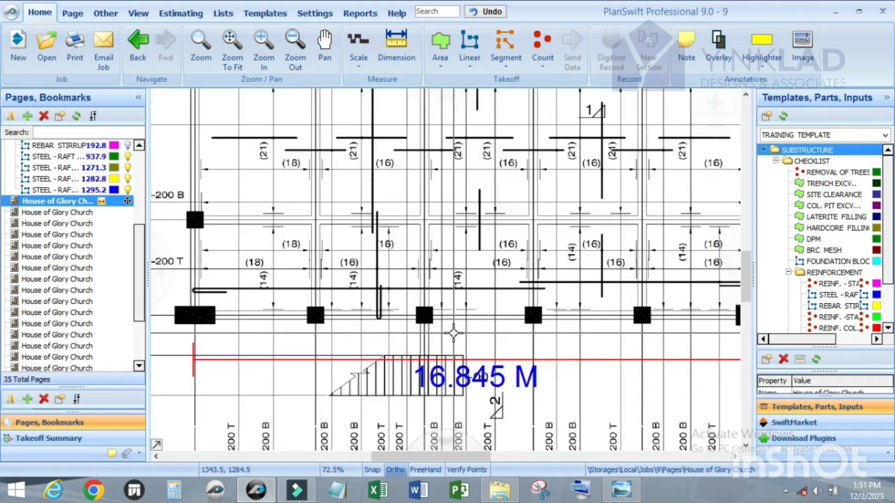
scroll(453, 335, down, 2)
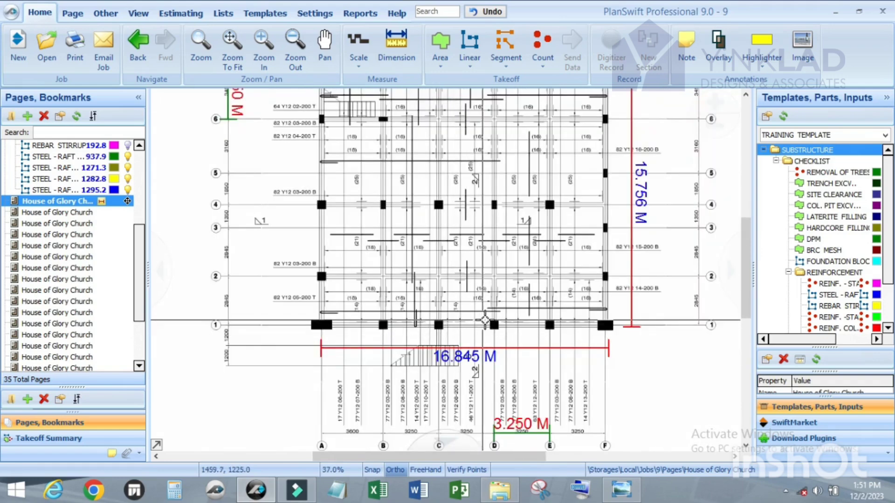
Examine where the bars parallel to gridline 1 lap near gridline D, both beside gridline 1 and between gridlines 6 and 7.
scroll(484, 330, down, 1)
scroll(487, 326, up, 2)
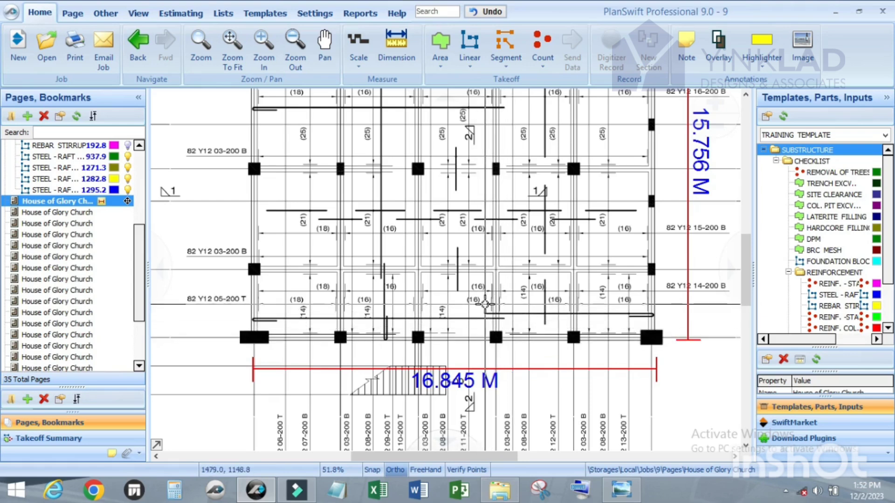
scroll(502, 328, down, 2)
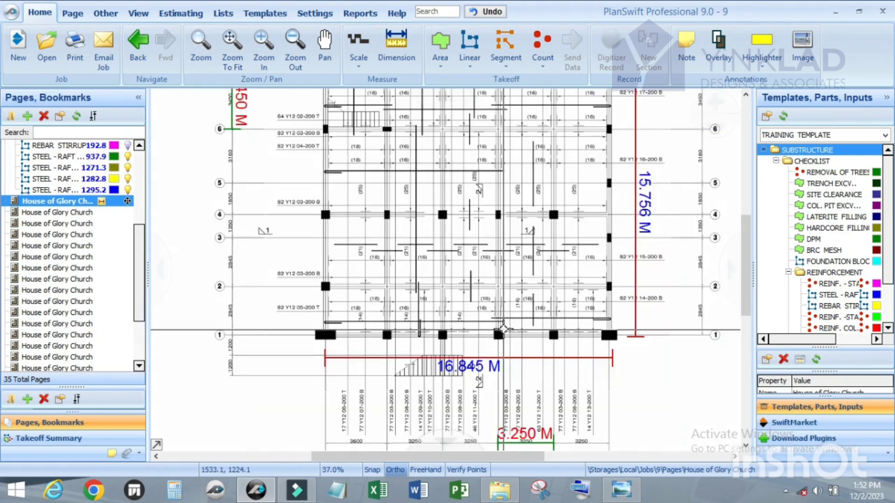
scroll(460, 334, down, 1)
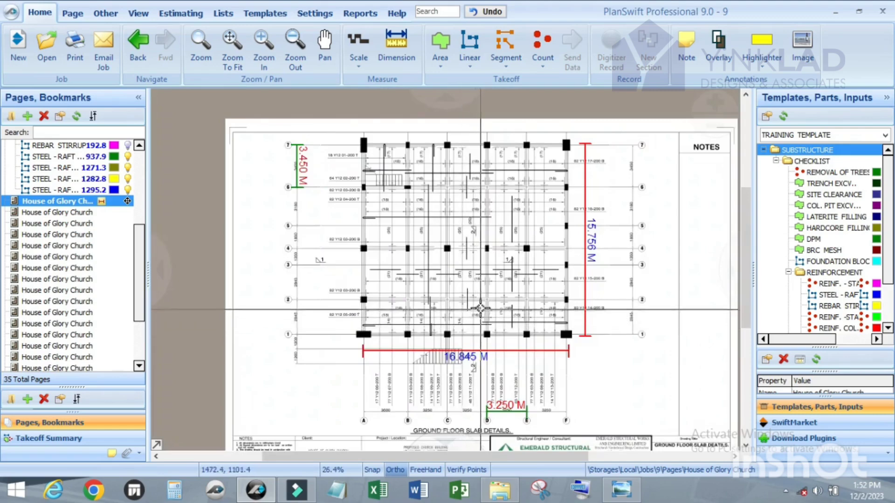
scroll(460, 334, up, 1)
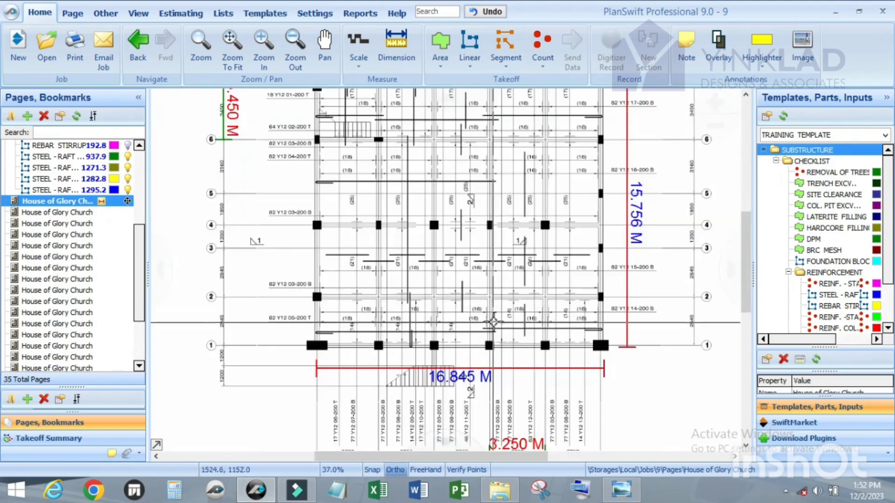
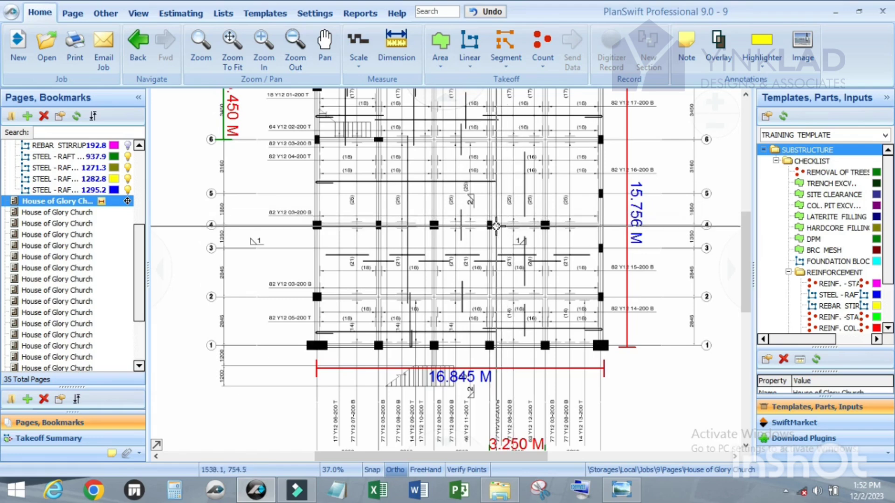
scroll(479, 212, up, 3)
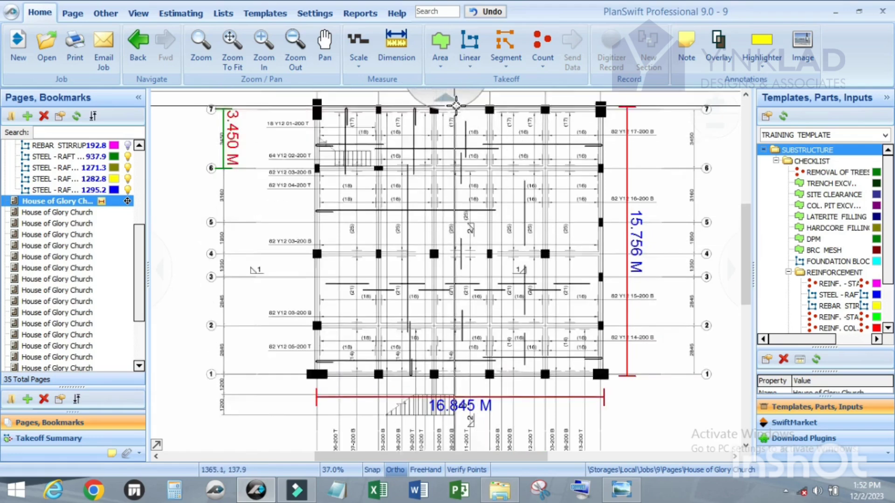
scroll(532, 187, up, 1)
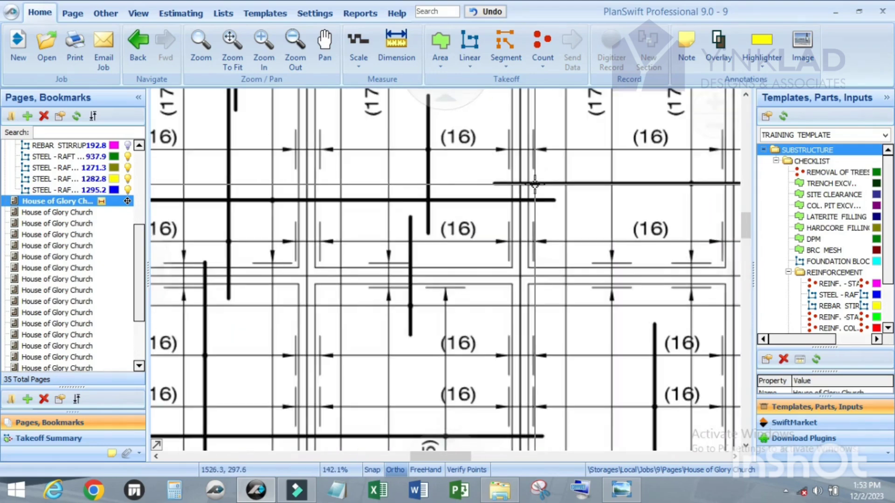
click(493, 183)
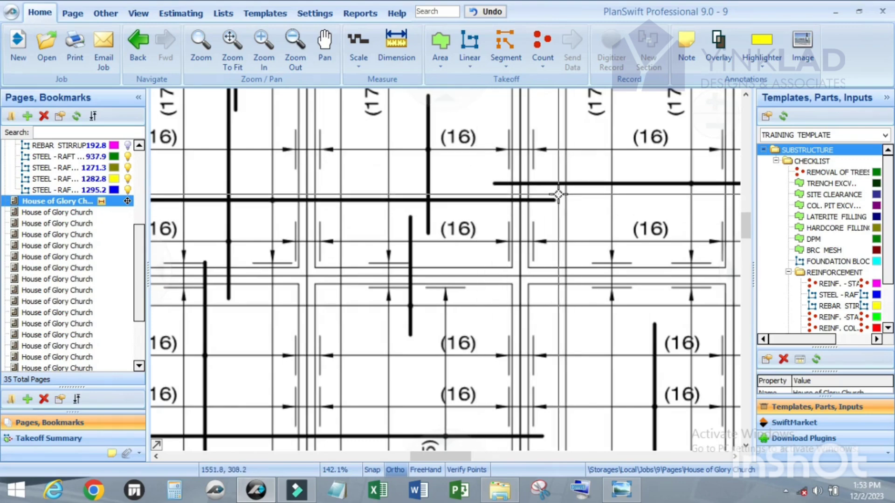
scroll(580, 195, down, 5)
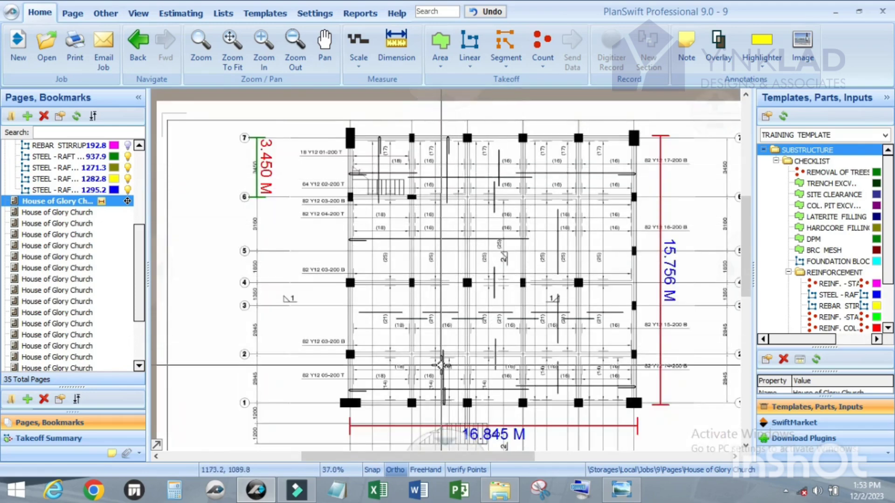
Check the laps of the long bar between gridlines B and C with its adjoining bars near gridlines 2 and 6.
scroll(442, 364, up, 2)
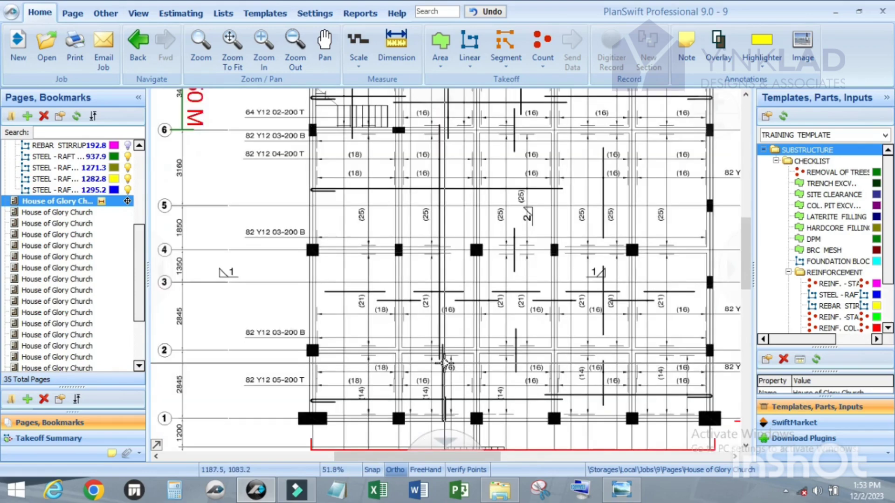
scroll(441, 361, down, 2)
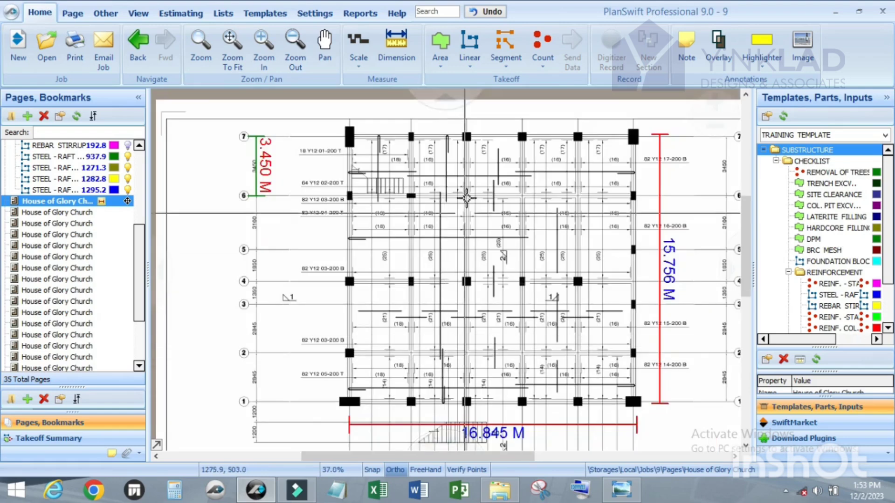
scroll(447, 187, up, 1)
scroll(448, 194, up, 1)
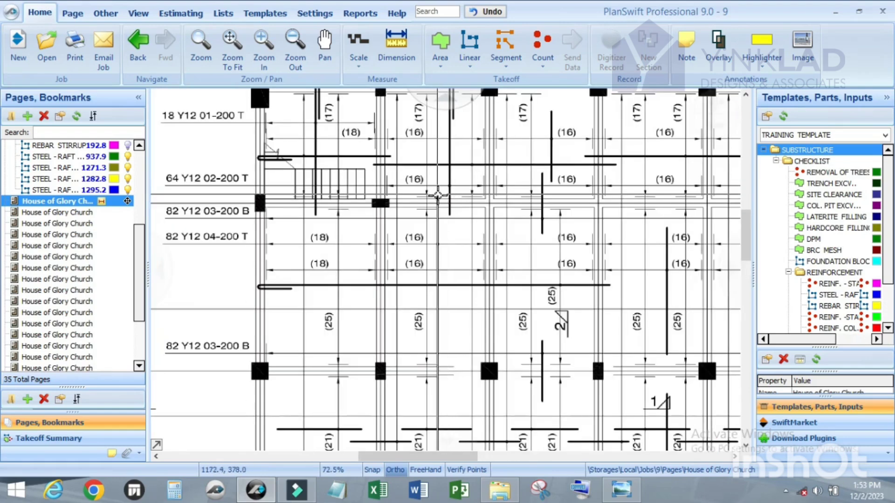
scroll(449, 194, up, 1)
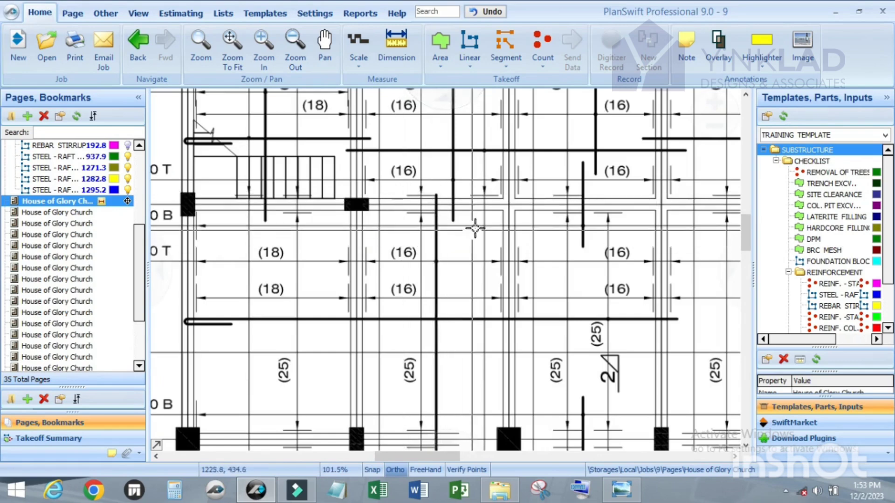
scroll(442, 200, down, 3)
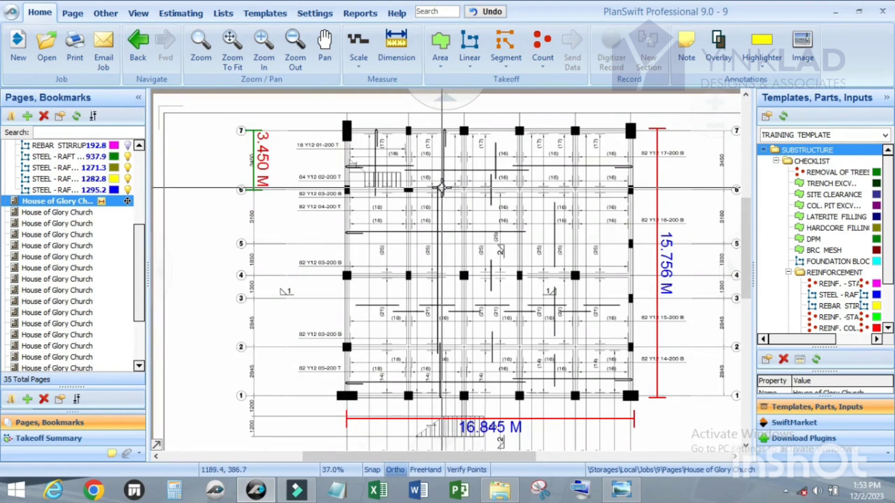
scroll(442, 189, up, 1)
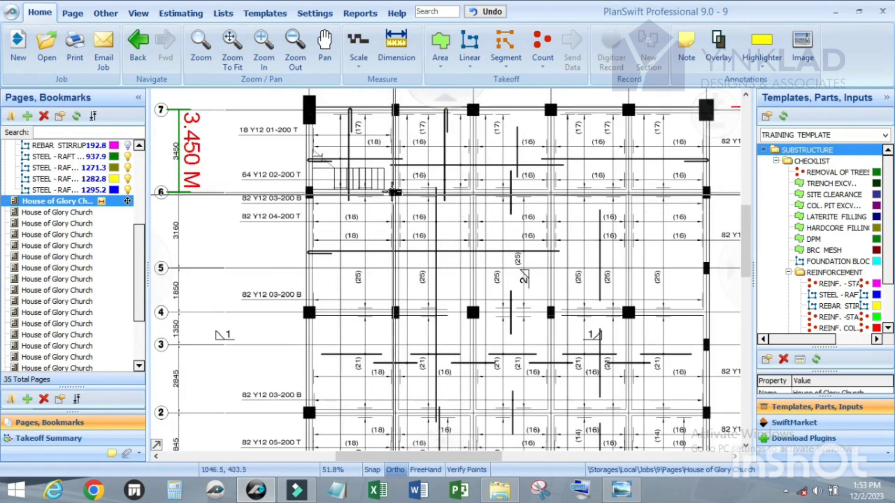
scroll(434, 207, down, 2)
scroll(471, 205, up, 1)
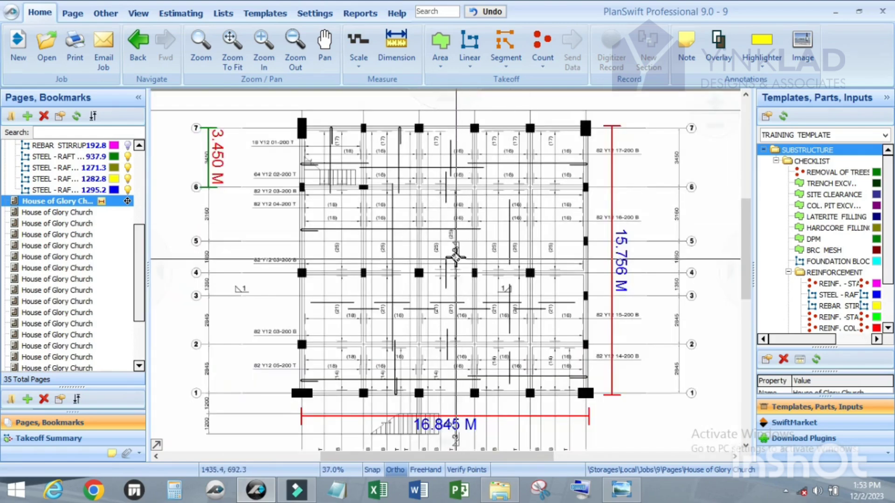
scroll(466, 242, down, 1)
scroll(471, 243, up, 1)
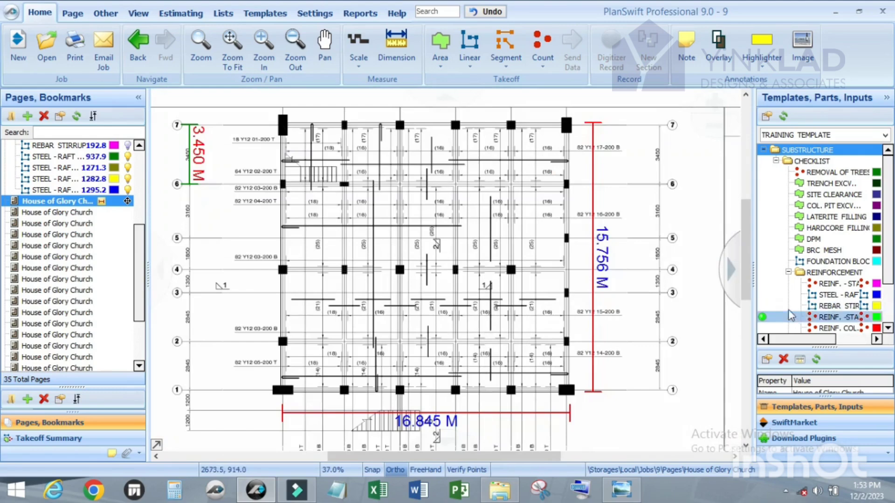
Start a takeoff with the SLAB STEEL BAR template item and name it SLAB STEEL BAR - T.
scroll(787, 316, down, 1)
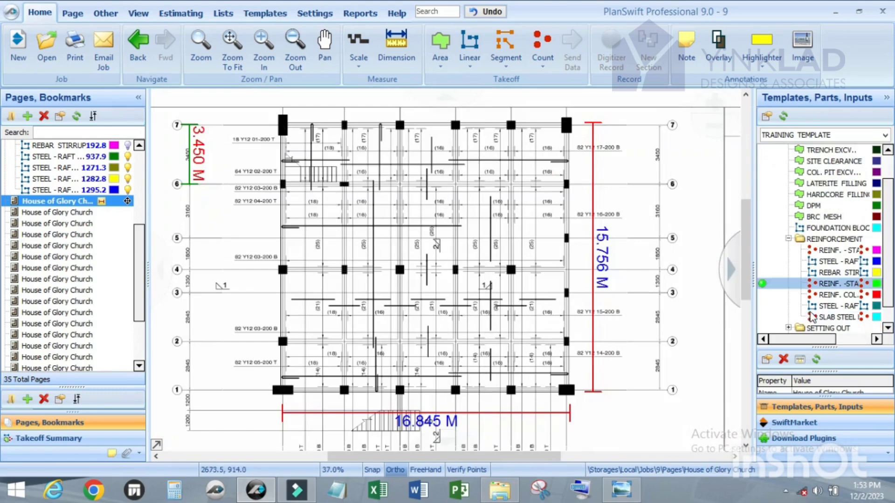
double_click(763, 318)
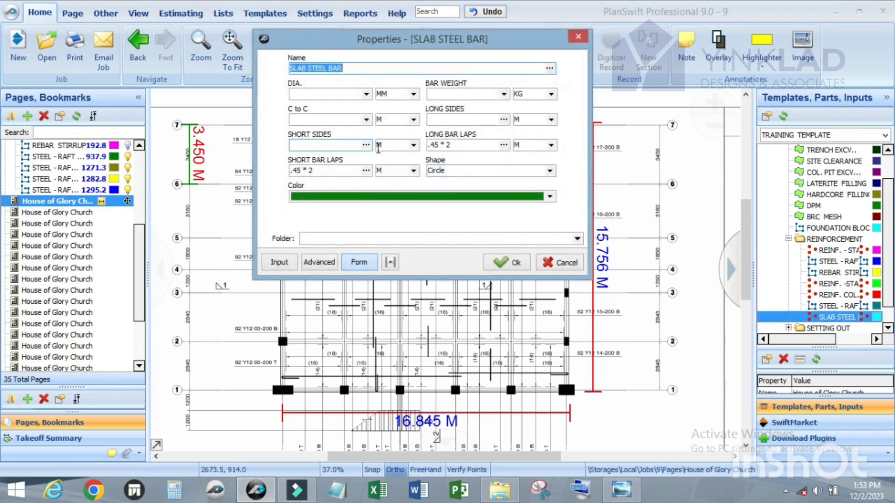
drag(437, 43, 362, 60)
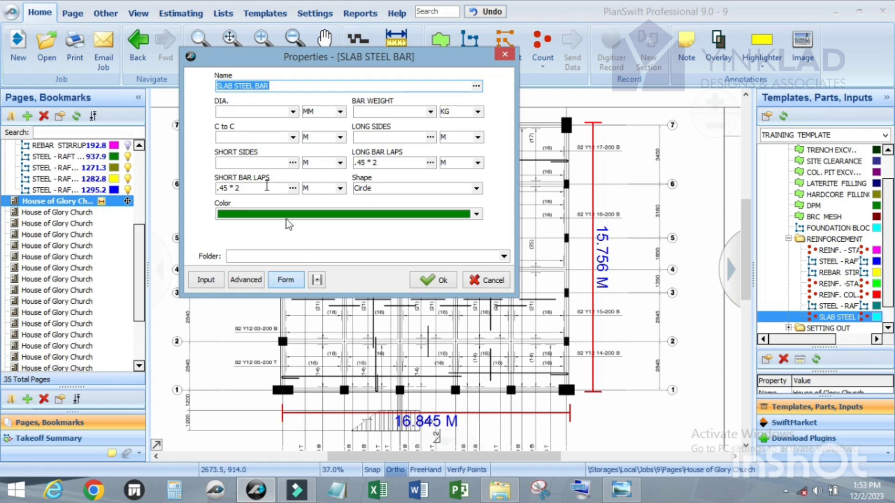
click(250, 160)
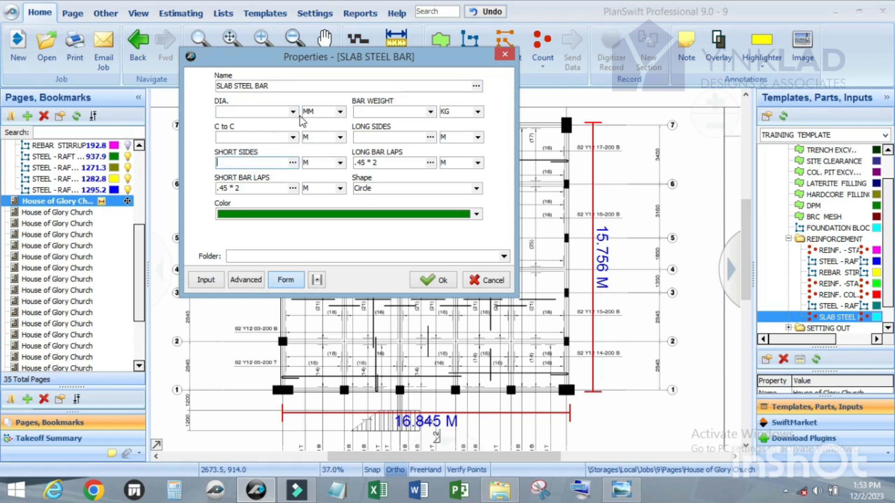
drag(322, 63, 466, 136)
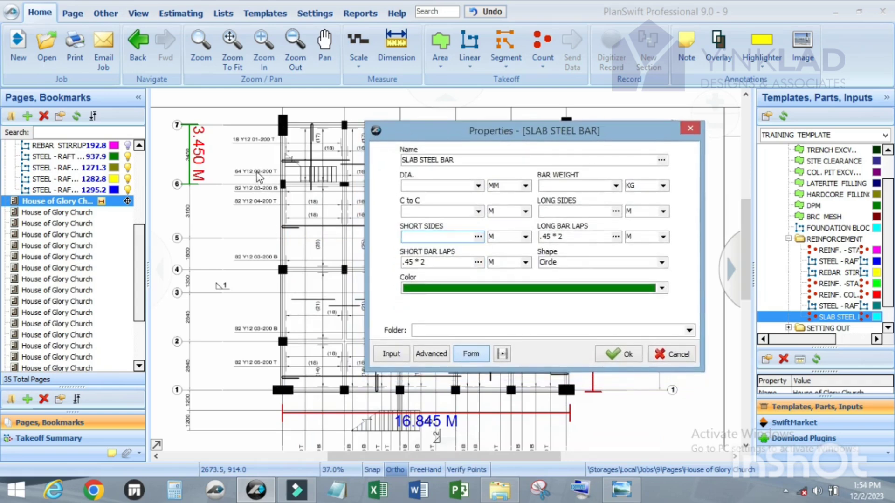
drag(466, 138, 427, 125)
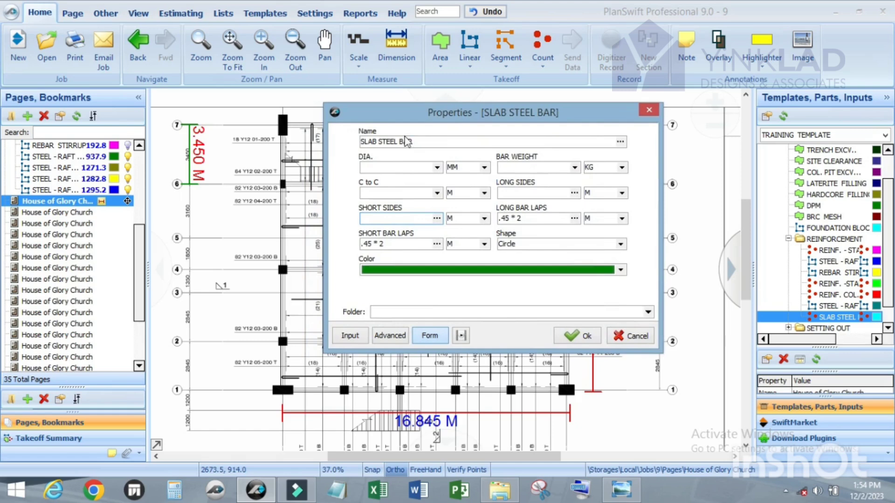
click(423, 142)
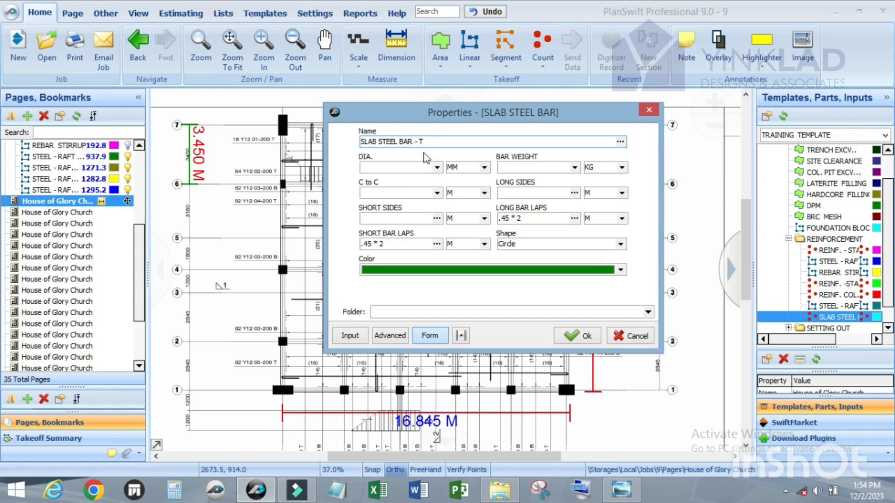
Set the slab bar's diameter to 12 mm, its bar weight to 0.889 KG and its C to C spacing to 0.20 M.
click(437, 167)
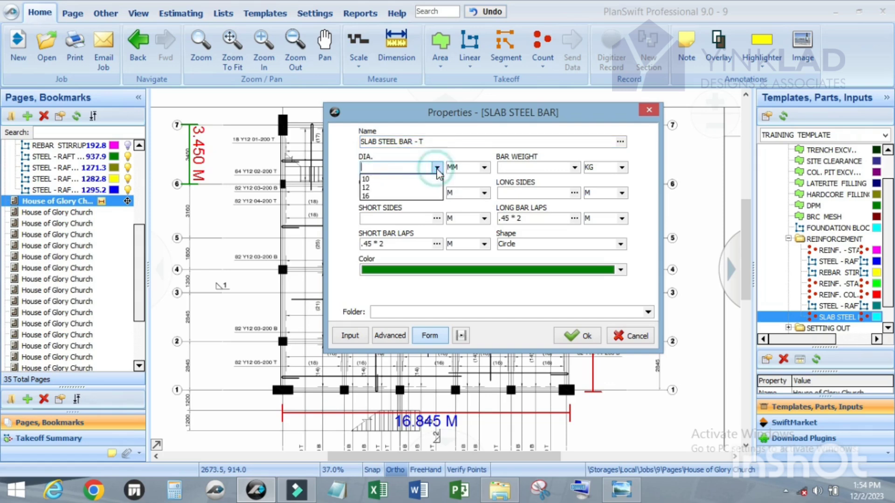
click(392, 186)
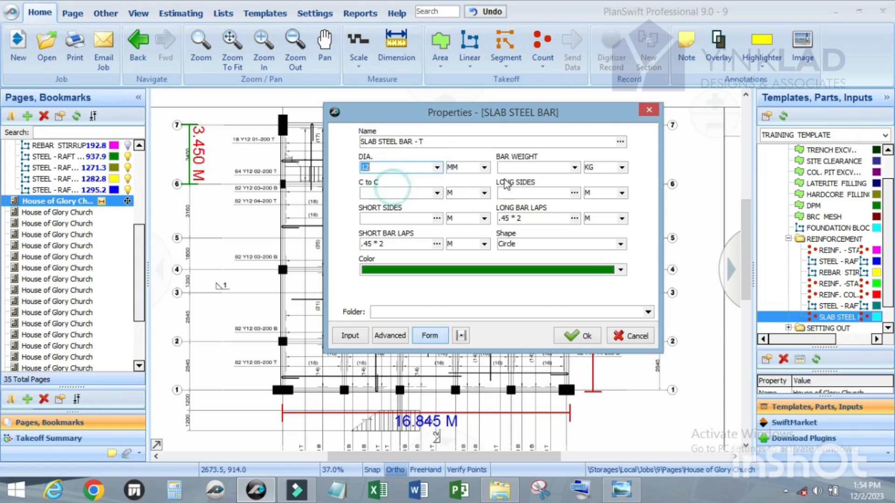
click(575, 167)
click(549, 187)
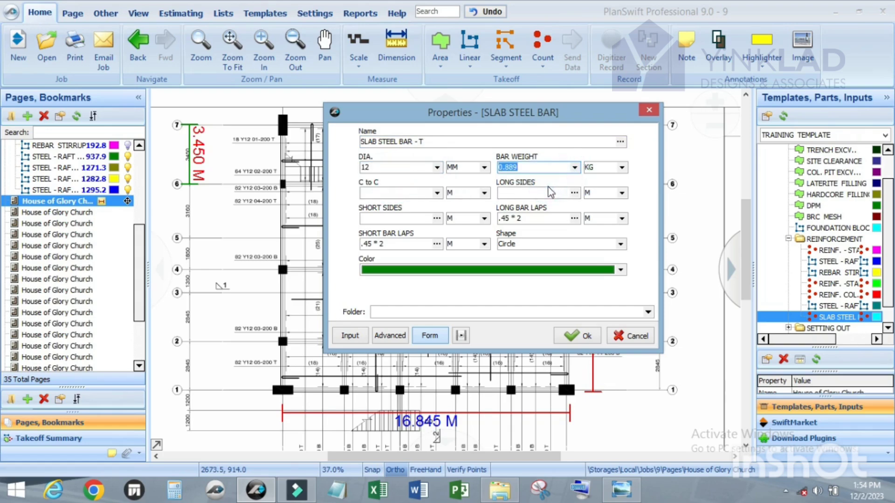
click(400, 192)
text(.)
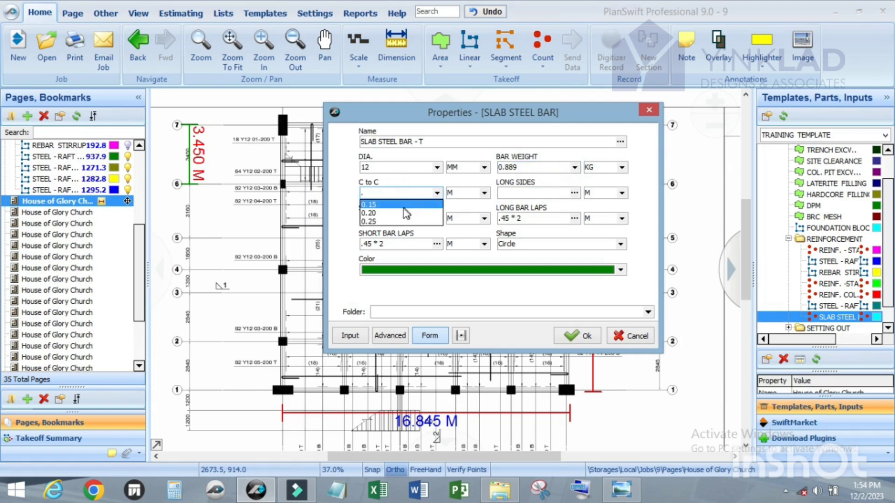
click(404, 212)
Enter long sides of 16.845 M, short sides of 15.756 M and long bar laps of .45 * 2 * 2, and discard the item.
click(512, 192)
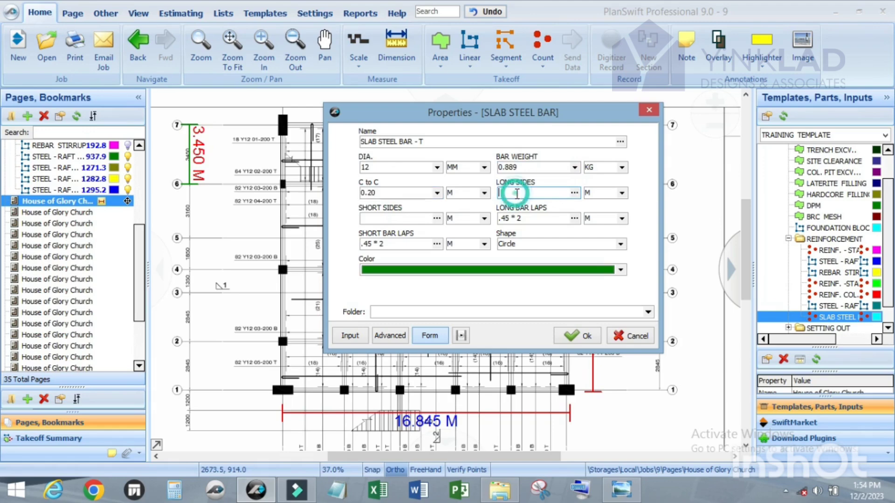
drag(506, 116, 434, 109)
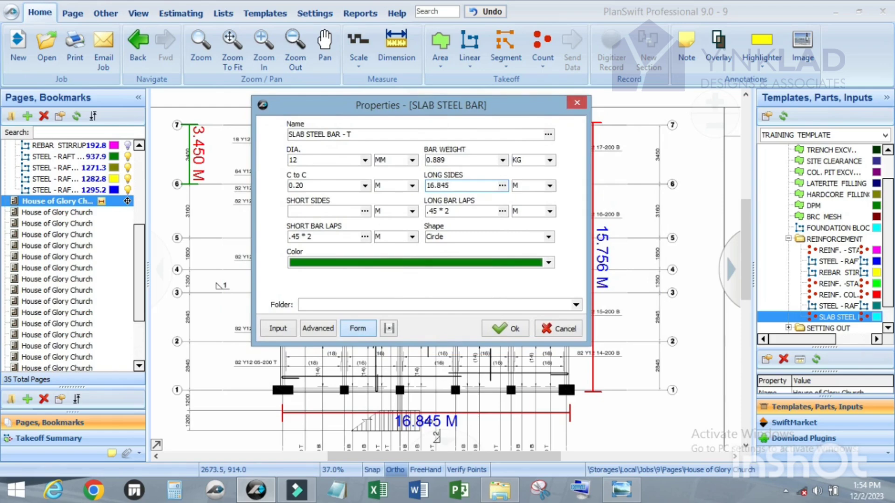
click(327, 212)
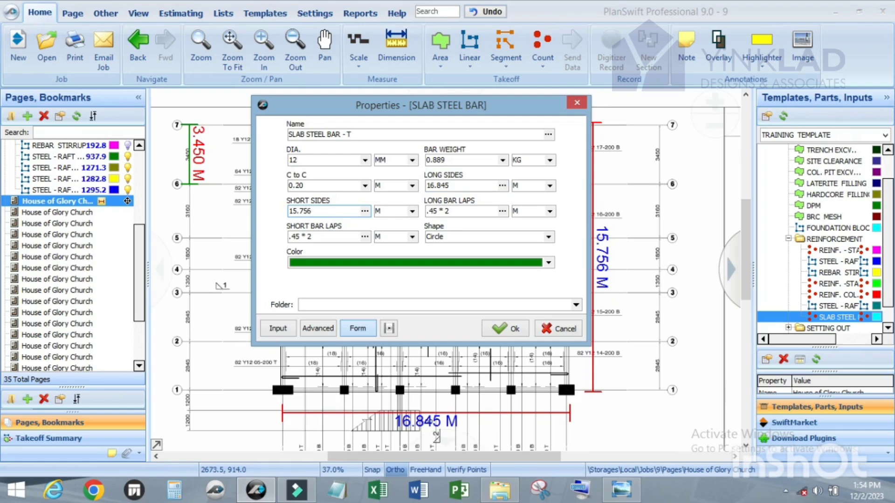
click(458, 212)
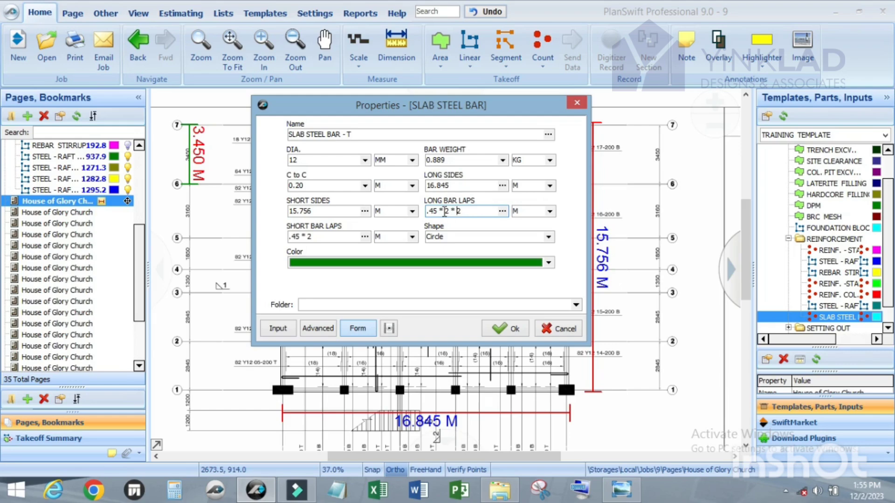
mouse_move(428, 111)
mouse_down()
mouse_move(717, 103)
mouse_move(587, 279)
mouse_move(455, 125)
mouse_move(452, 92)
mouse_up()
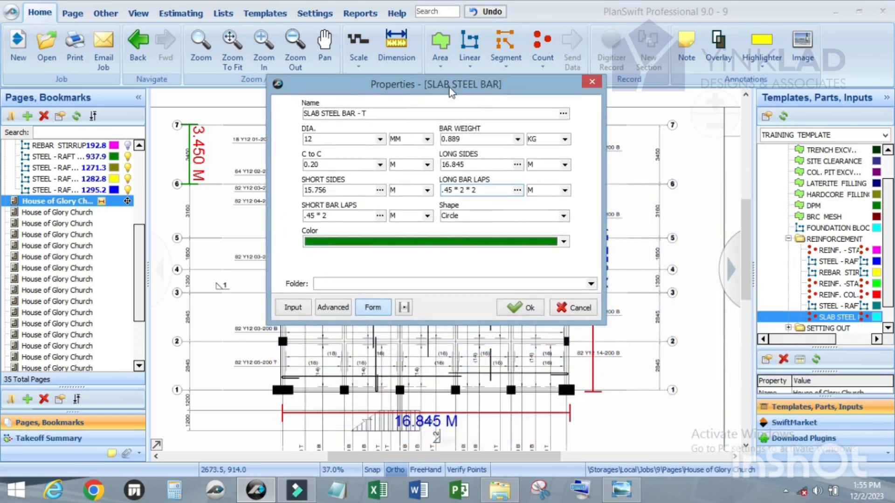
click(592, 82)
Measure the lap of the long bars between gridlines 6 and 7 at gridline D with the Dimension tool.
click(484, 246)
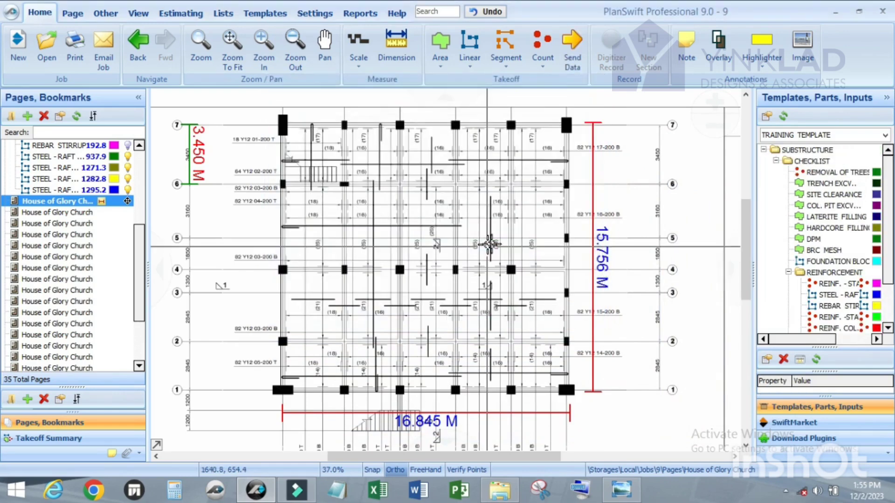
scroll(449, 165, up, 2)
click(397, 48)
scroll(466, 203, up, 2)
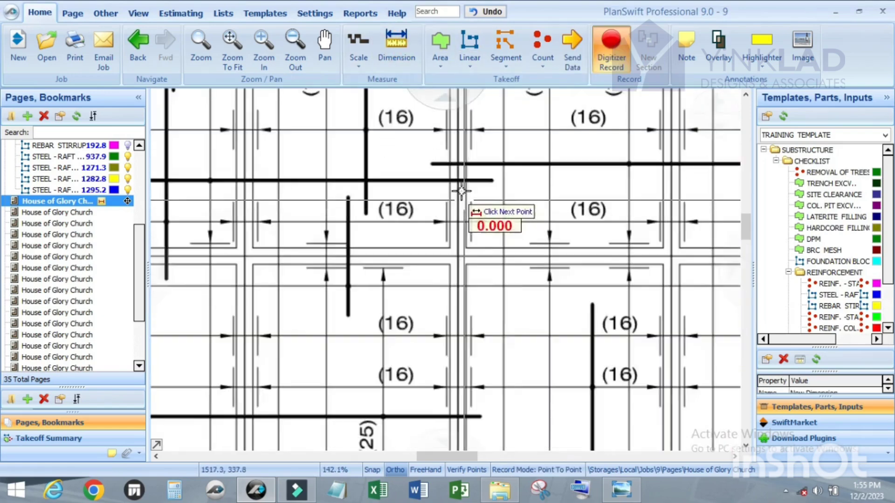
scroll(441, 147, up, 2)
click(424, 180)
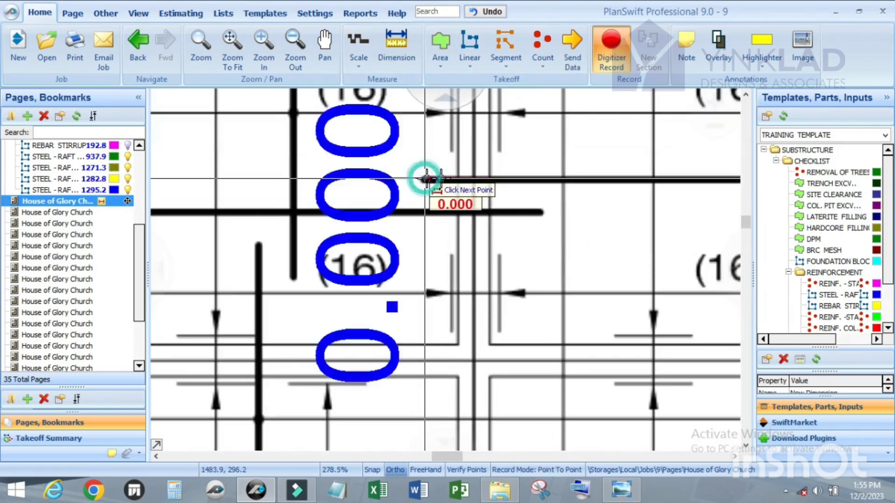
scroll(541, 180, down, 2)
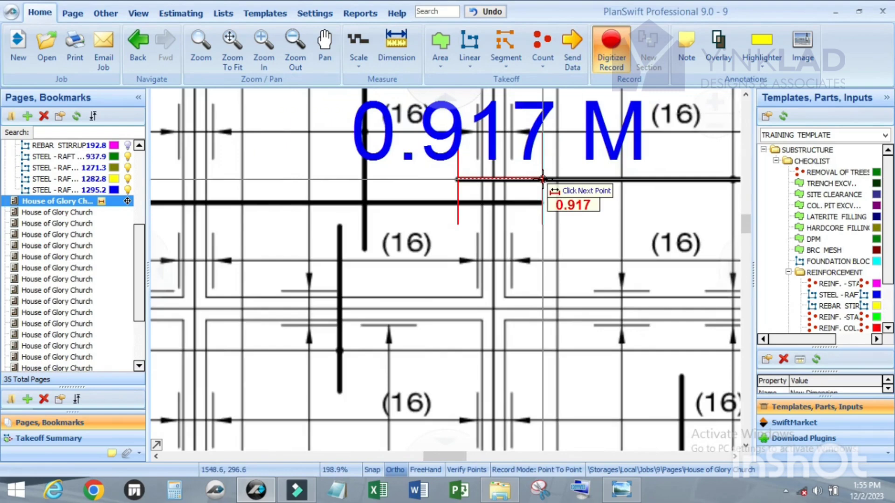
scroll(542, 179, down, 1)
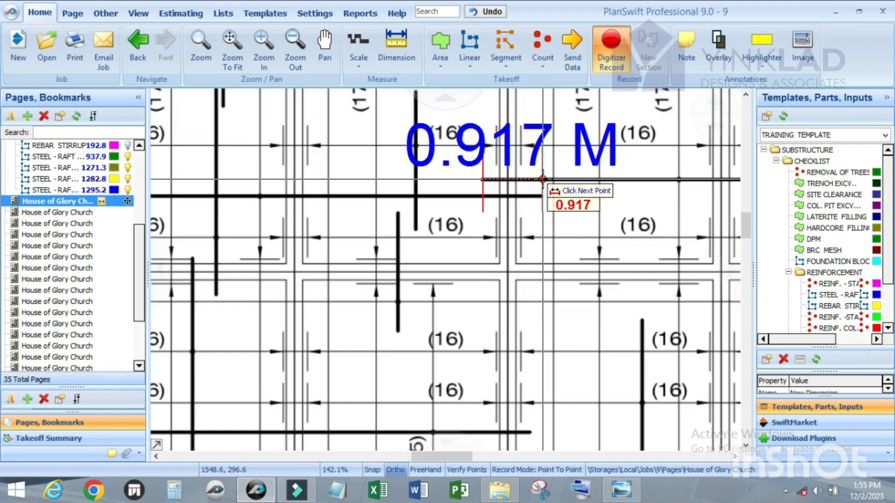
key(Escape)
scroll(513, 191, down, 4)
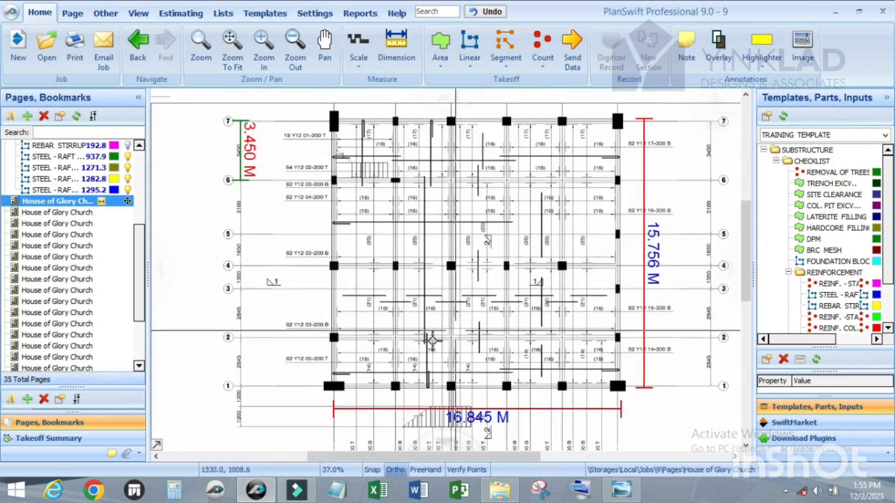
Measure the lap at gridline 2 between the bars running between gridlines B and C.
scroll(432, 341, up, 5)
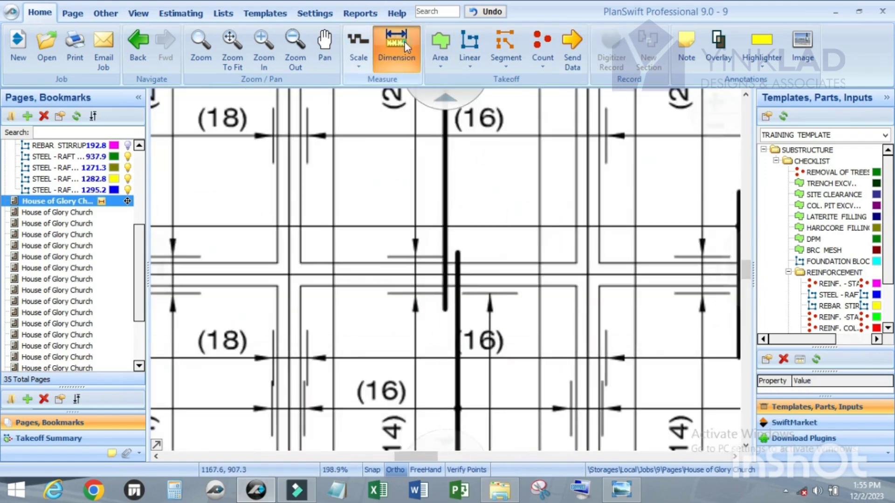
click(405, 43)
click(457, 250)
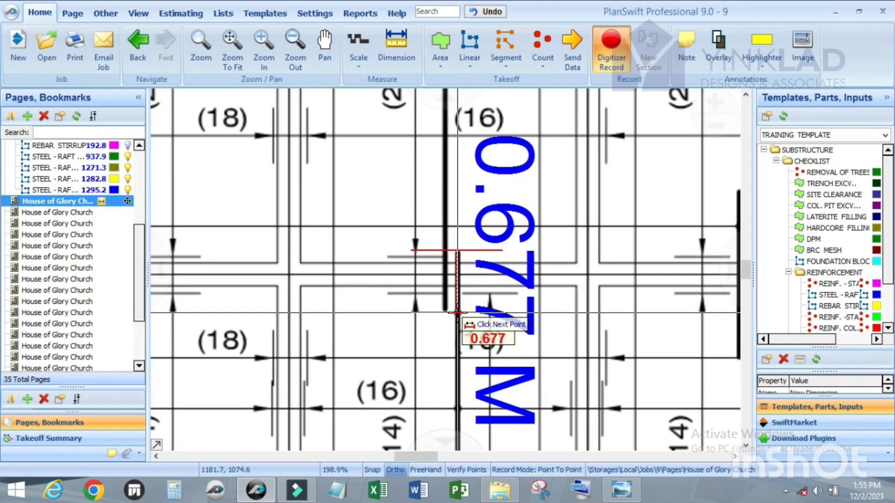
key(Escape)
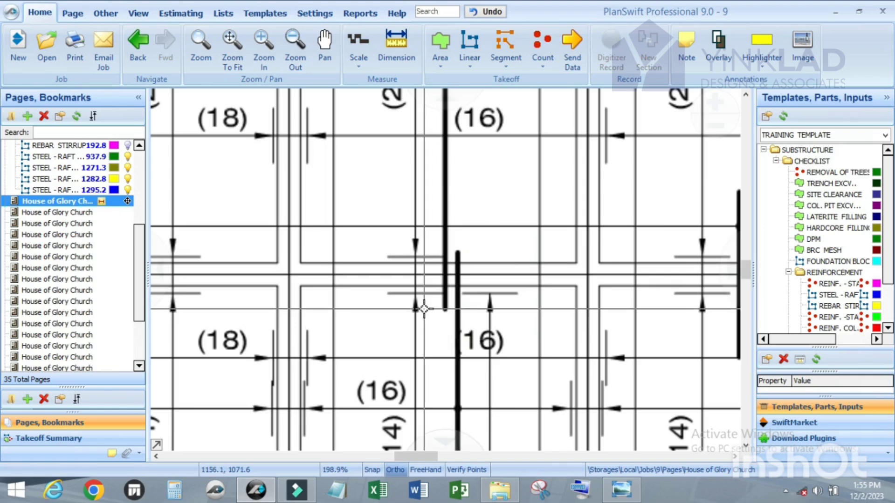
scroll(442, 298, down, 5)
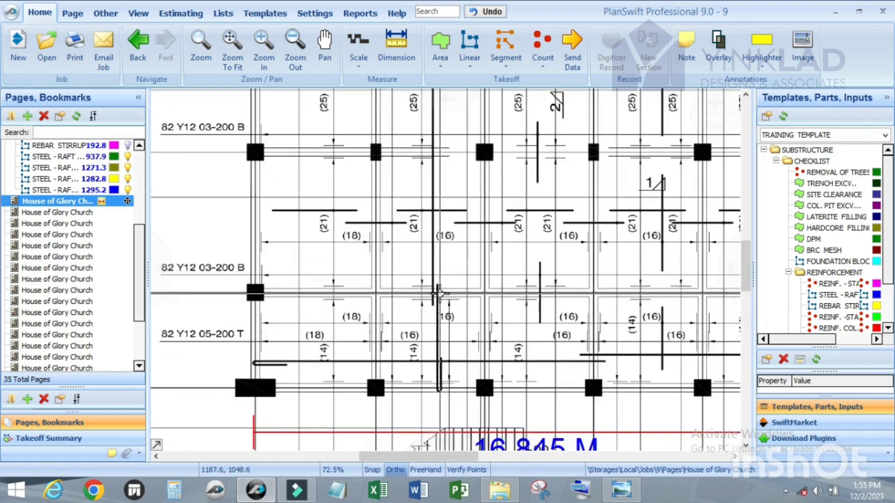
scroll(440, 294, up, 3)
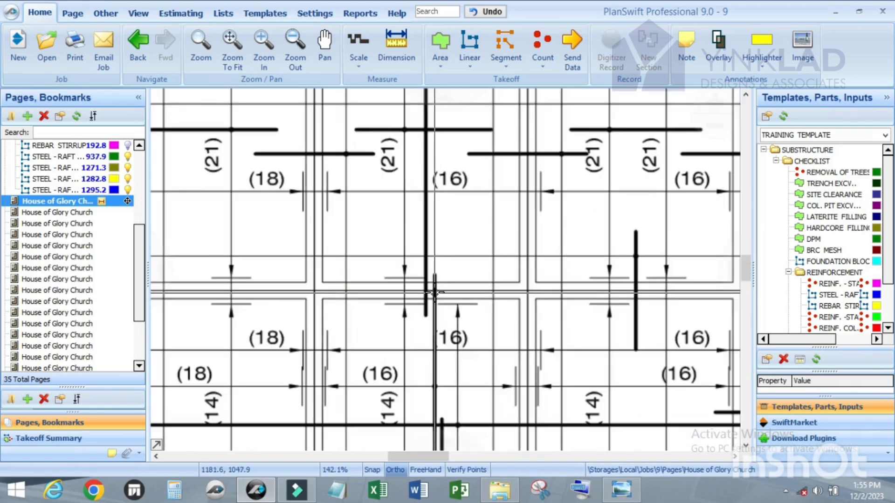
scroll(440, 294, down, 3)
scroll(423, 288, down, 2)
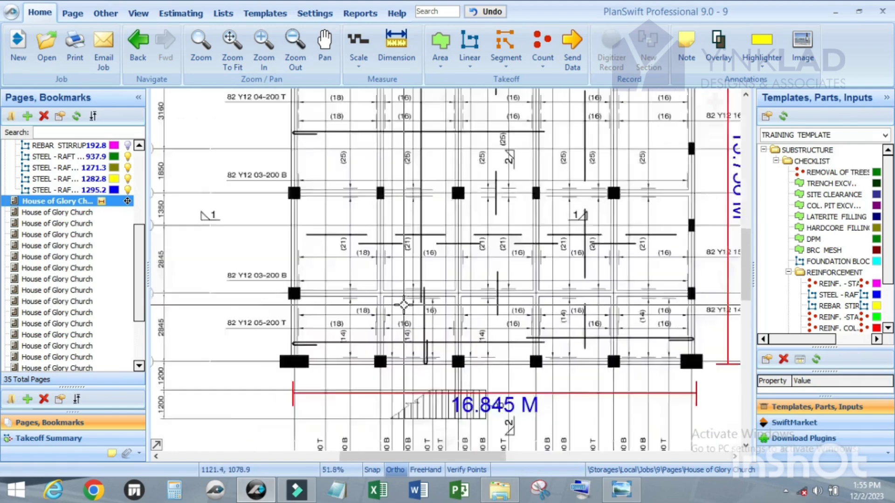
Measure the lap of the bars beside the staircase at gridline B, between gridlines 6 and 7.
scroll(387, 114, up, 5)
scroll(386, 114, up, 2)
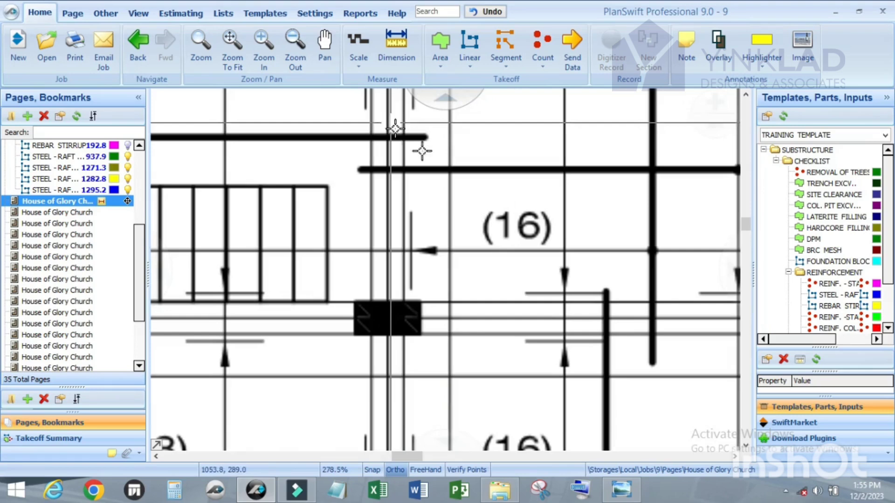
click(396, 47)
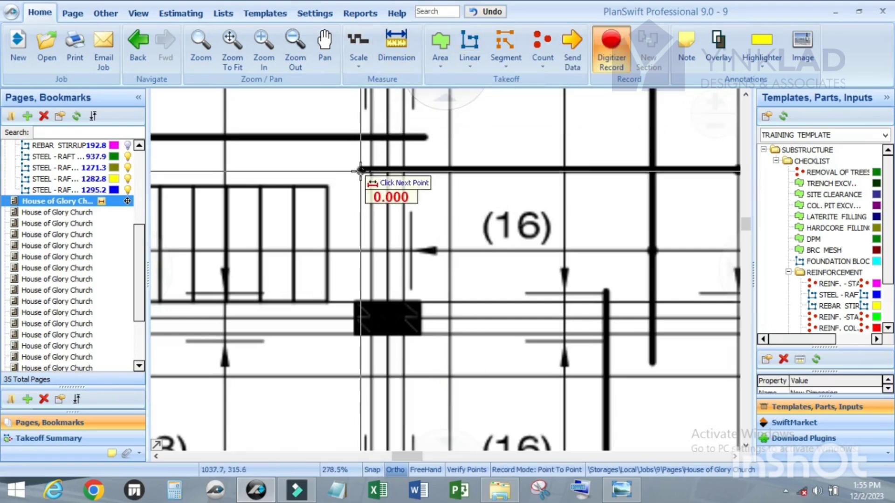
click(360, 170)
scroll(437, 175, down, 2)
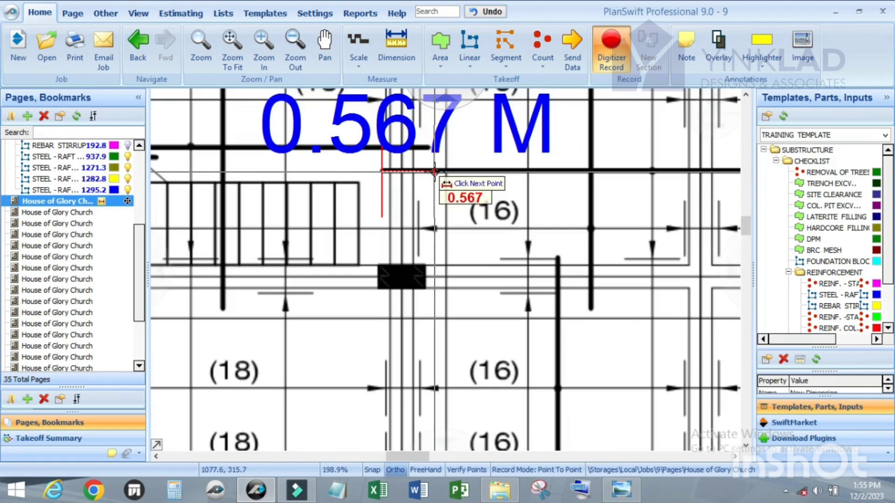
key(Escape)
scroll(387, 188, down, 6)
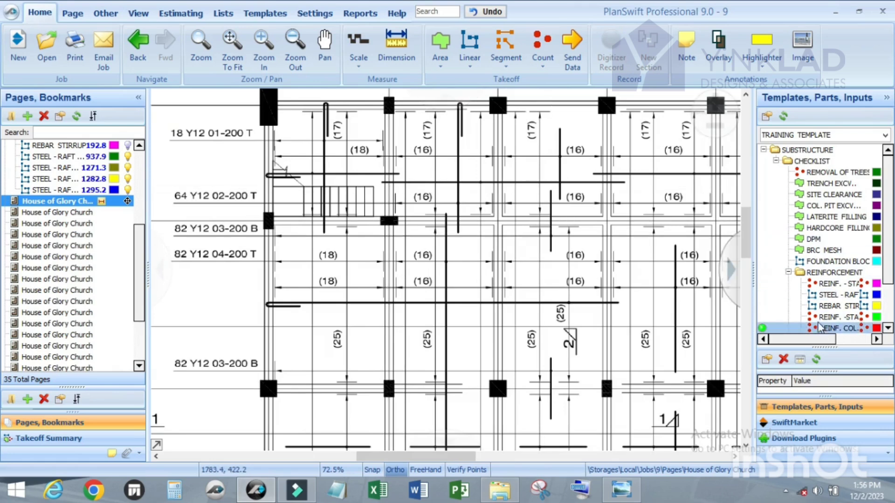
scroll(813, 313, down, 2)
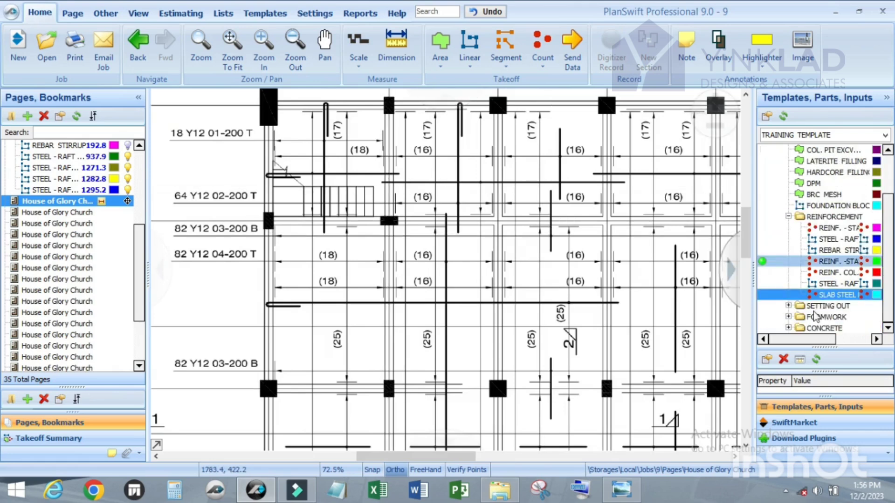
click(763, 295)
click(588, 87)
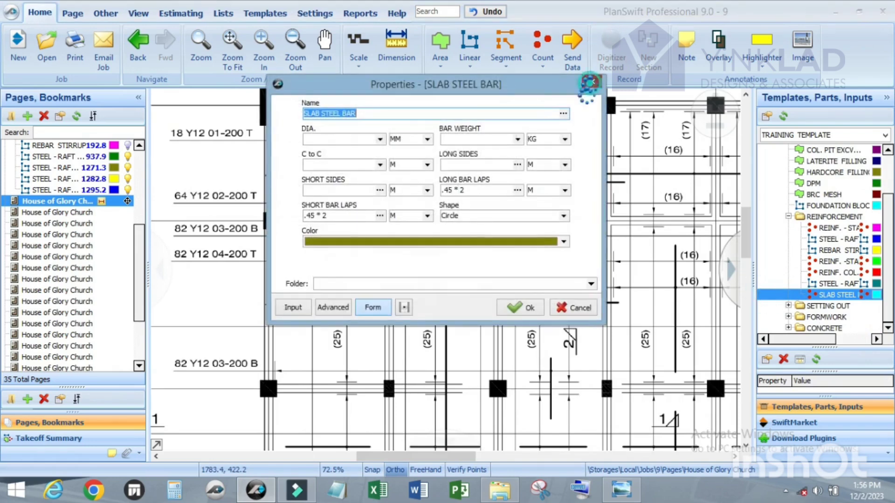
scroll(505, 240, down, 3)
scroll(512, 247, up, 2)
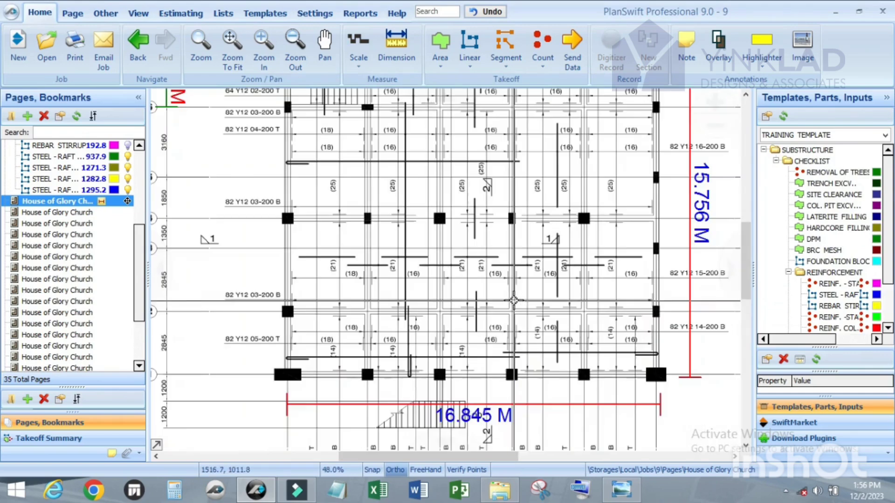
Start a SLAB STEEL BAR - T count item with 12 MM diameter, 0.889 KG bar weight and 0.20 M centre-to-centre spacing.
scroll(827, 328, down, 2)
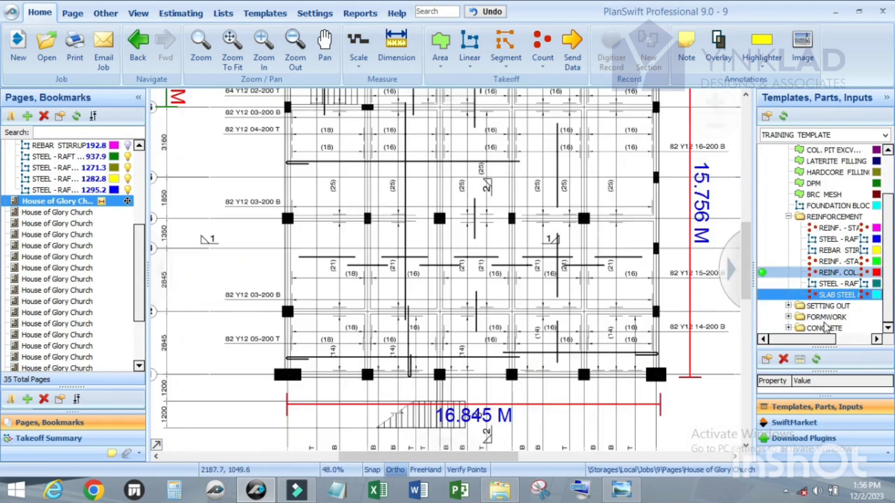
click(828, 296)
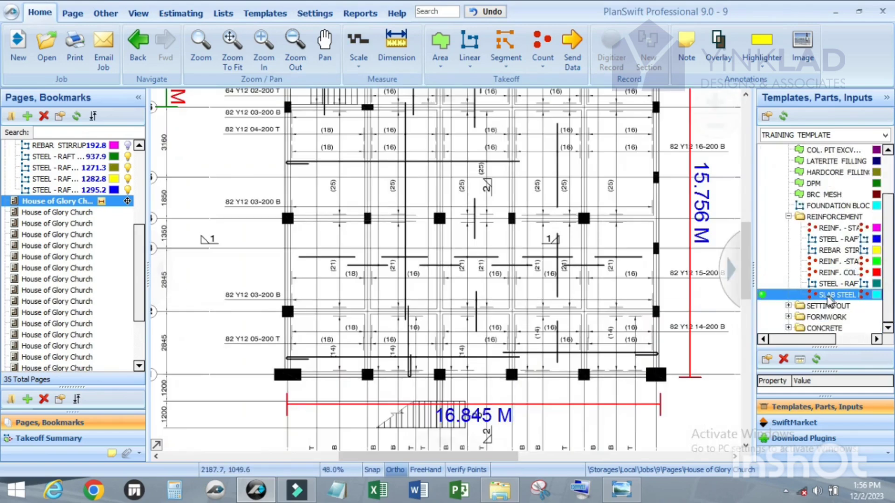
click(762, 295)
click(380, 113)
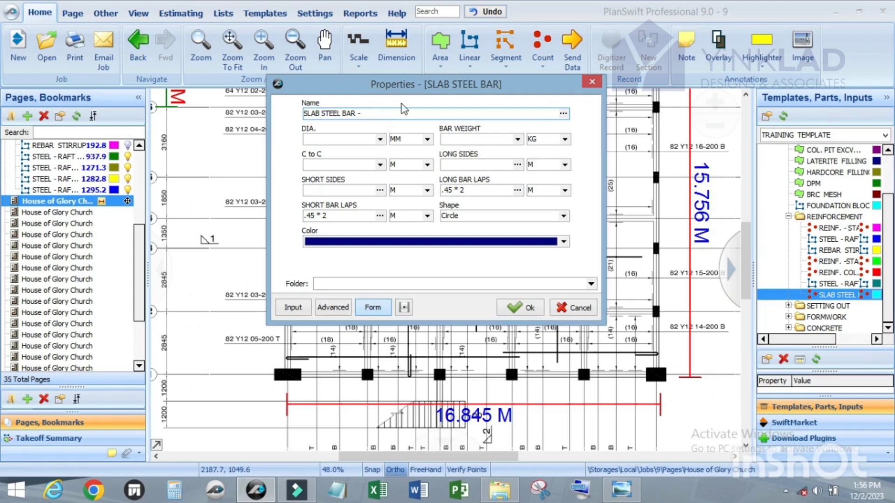
click(379, 138)
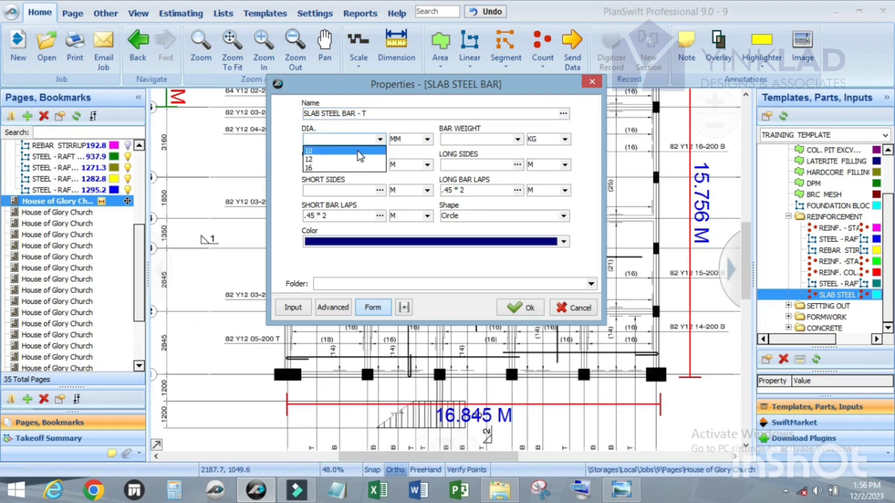
click(357, 160)
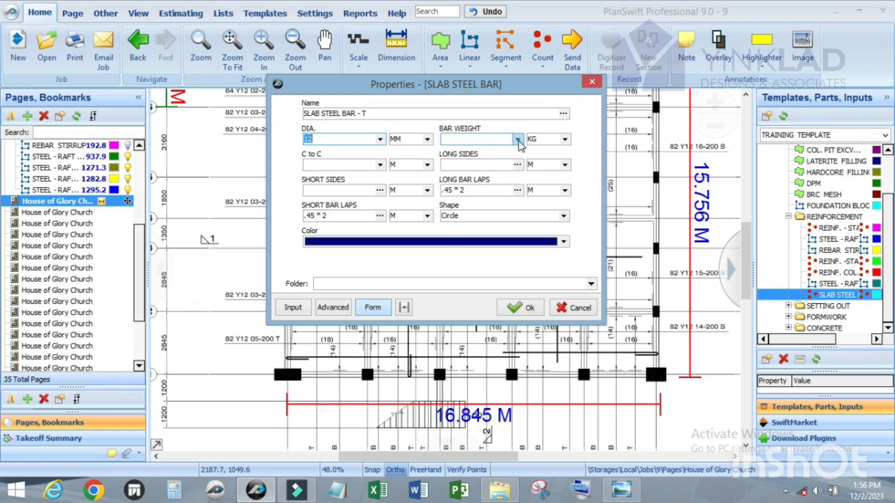
click(517, 139)
click(491, 159)
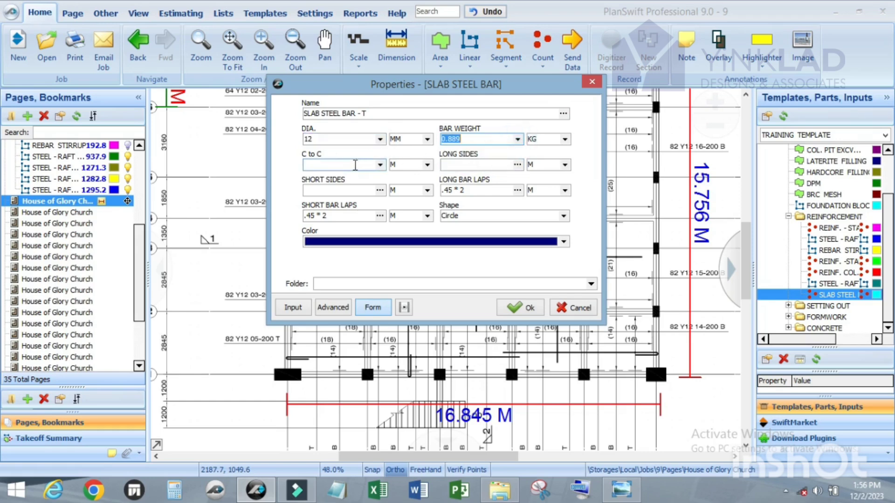
click(379, 165)
click(352, 186)
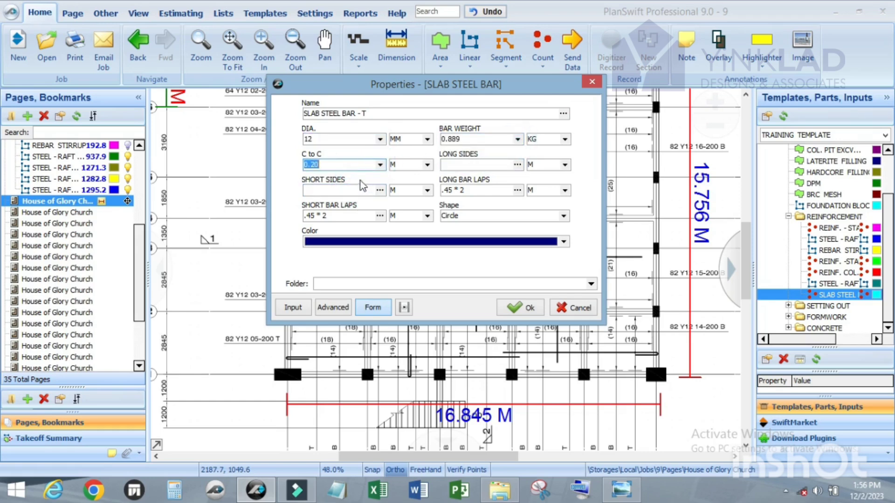
Enter long sides 16.845 M, short sides 15.756 M and .8 * 2 * 2 for both long and short bar laps, and accept the item.
click(478, 167)
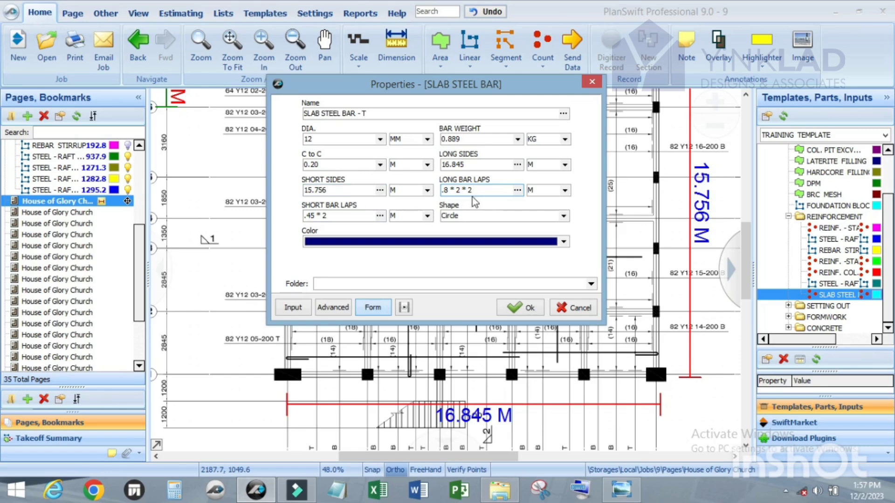
drag(476, 193, 431, 194)
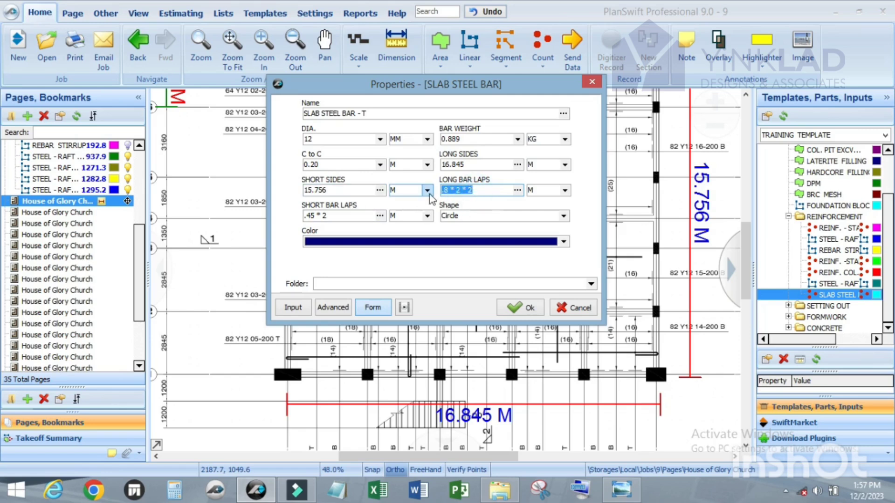
click(332, 216)
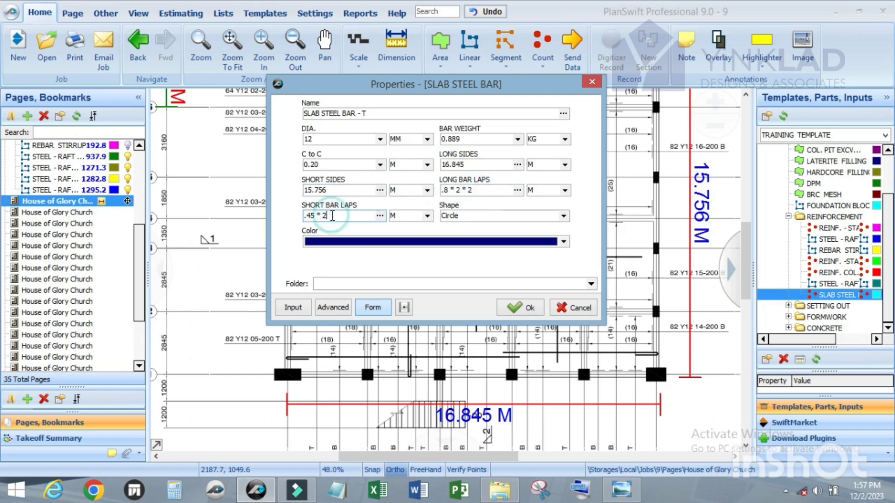
drag(325, 215, 305, 215)
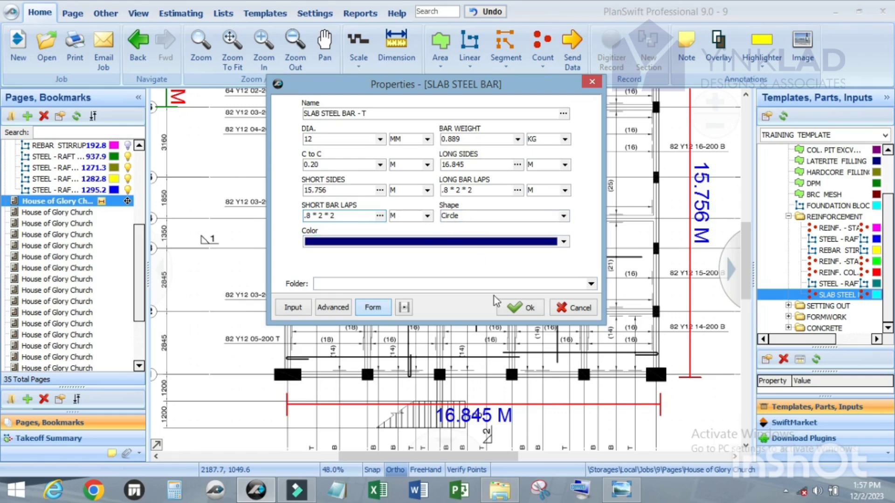
click(517, 309)
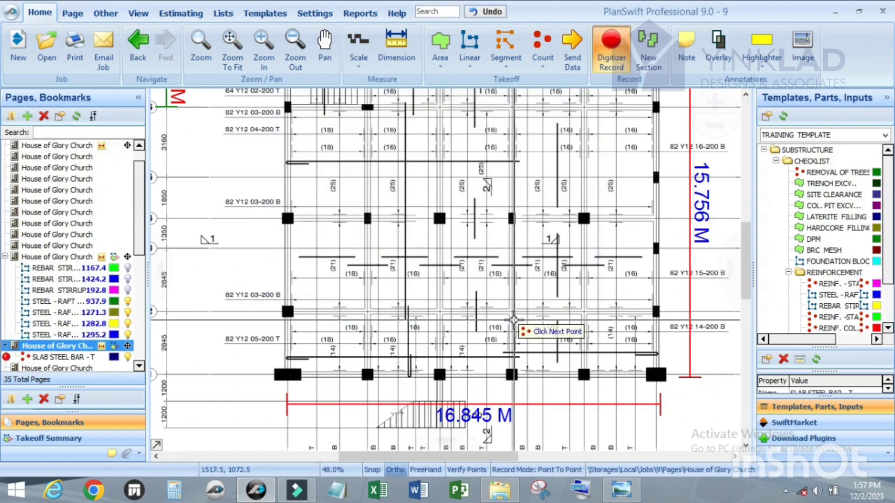
Place one count point on the slab between gridlines 4 and 5 and gridlines B and C, and end the recording.
scroll(516, 278, down, 3)
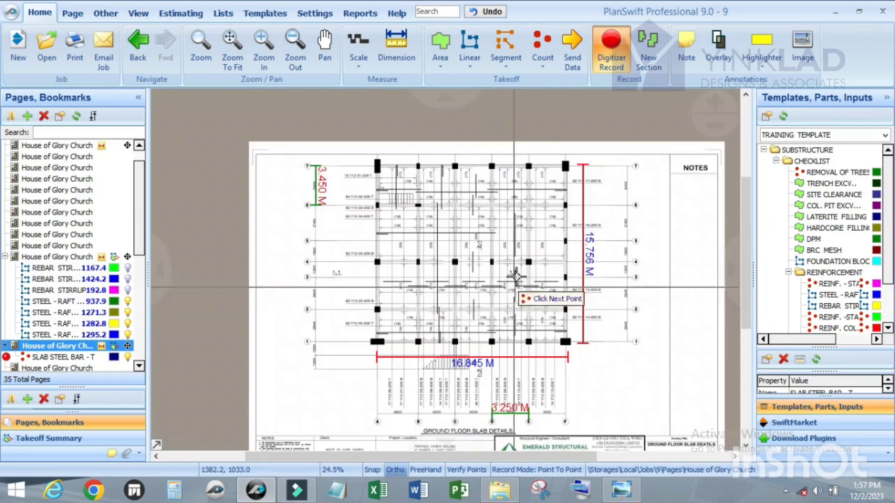
scroll(515, 278, up, 3)
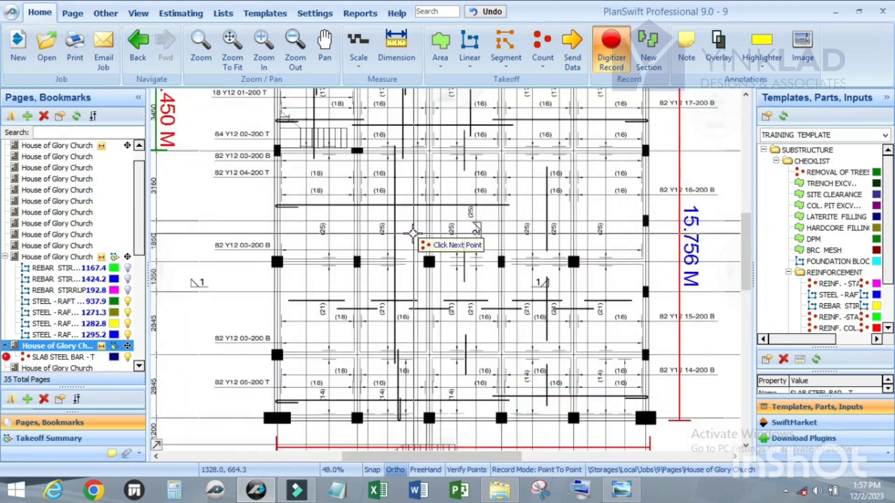
click(413, 233)
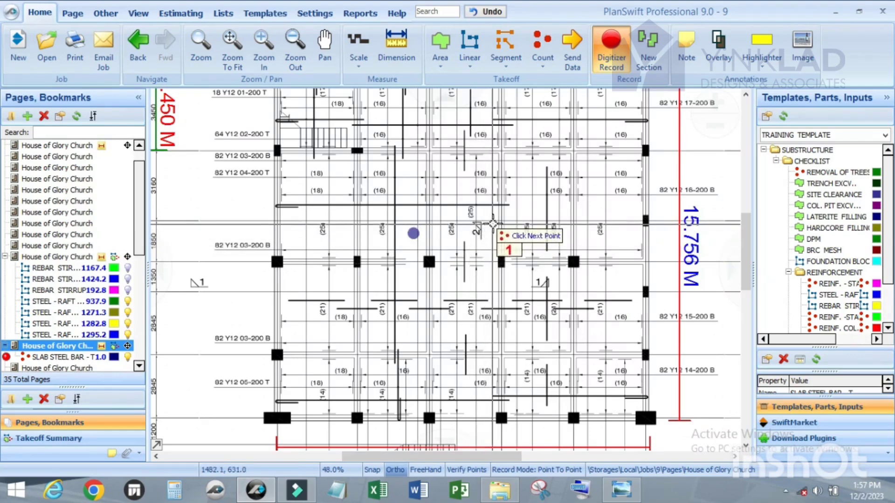
scroll(490, 233, down, 2)
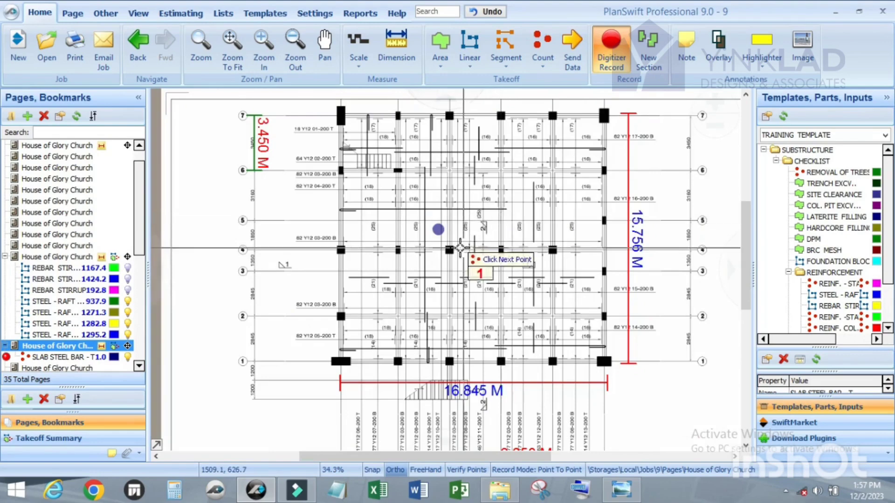
scroll(461, 245, up, 2)
scroll(465, 227, down, 2)
scroll(465, 229, up, 1)
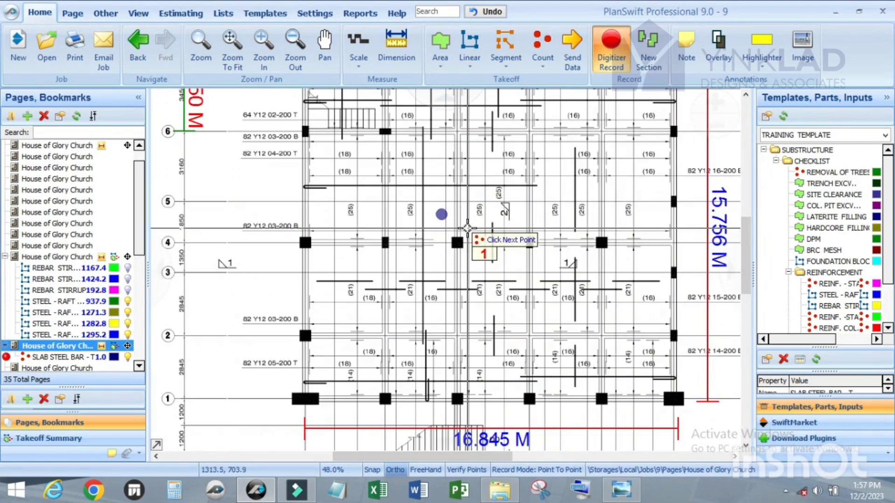
key(Escape)
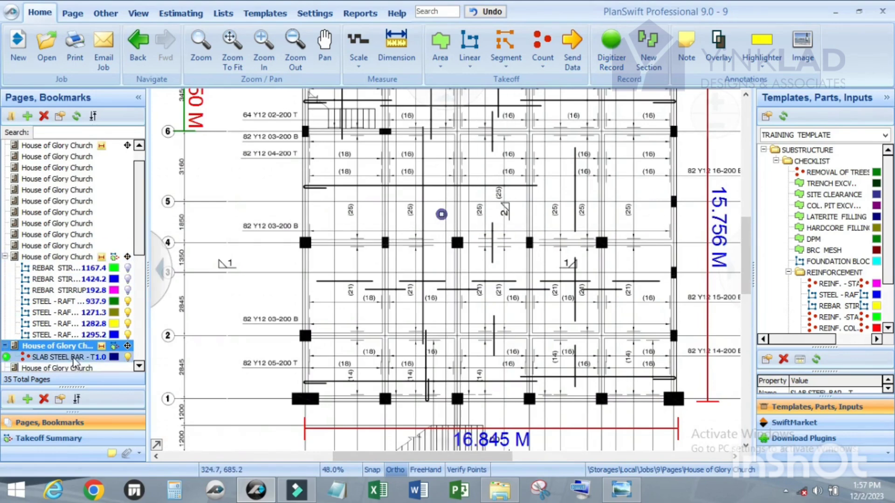
Open the advanced properties of the SLAB STEEL BAR - T takeoff and examine its bar length and quantity formulas.
double_click(75, 357)
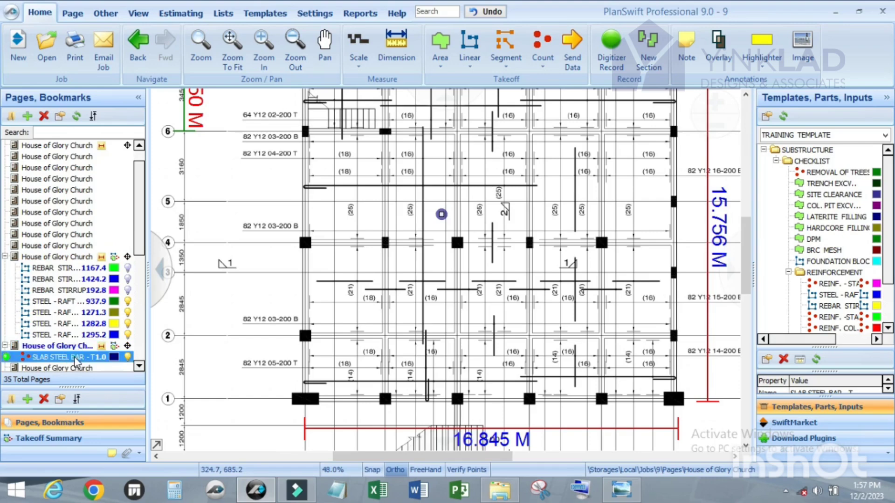
click(332, 298)
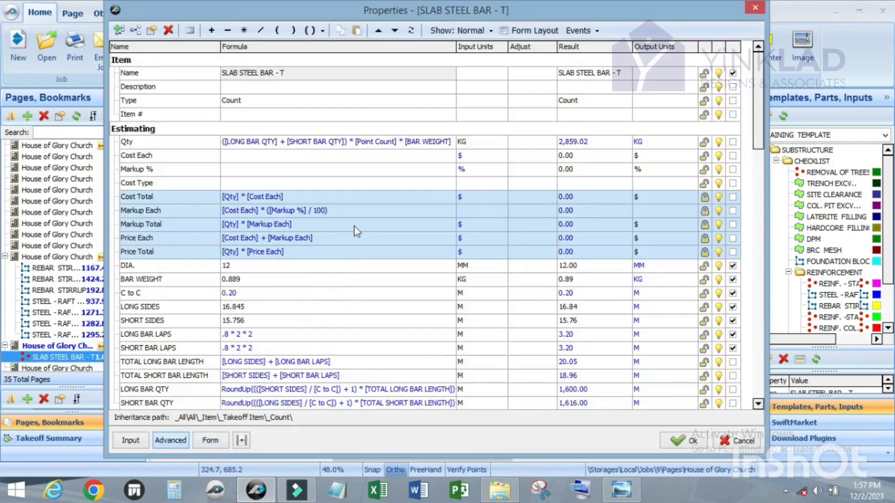
scroll(354, 224, down, 3)
scroll(354, 224, up, 3)
scroll(354, 224, down, 6)
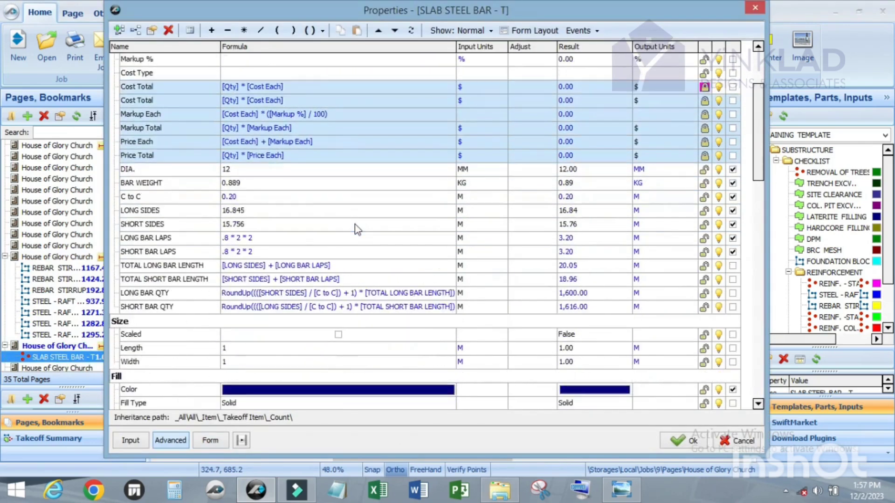
scroll(257, 259, up, 1)
scroll(260, 257, up, 3)
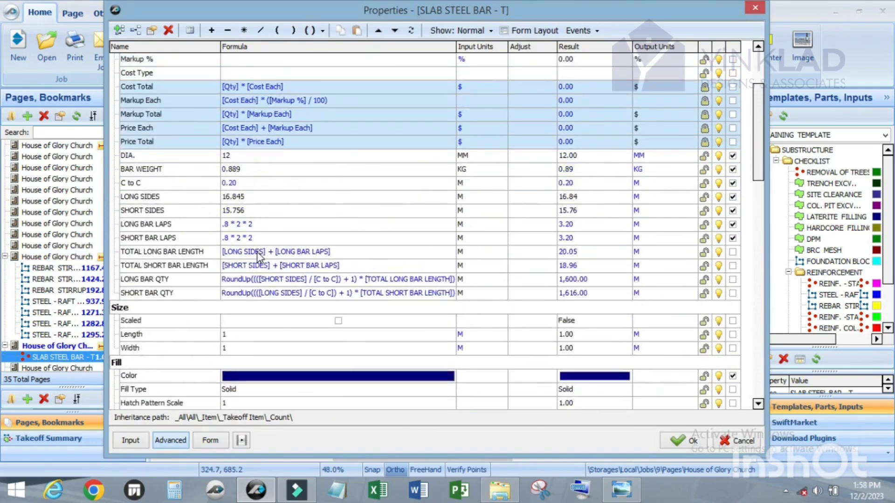
Replace the item's inherited Takeoff formula, [Point Count], with [Qty] using the formula editor.
scroll(259, 255, down, 8)
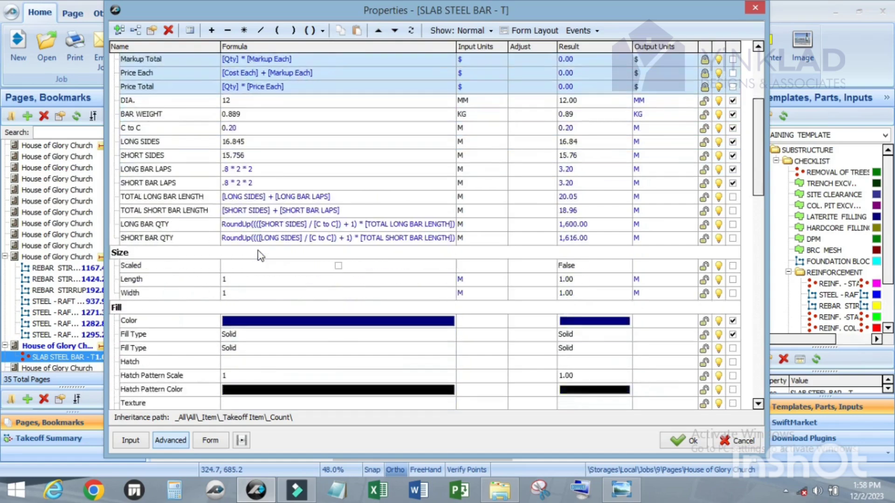
scroll(236, 256, up, 1)
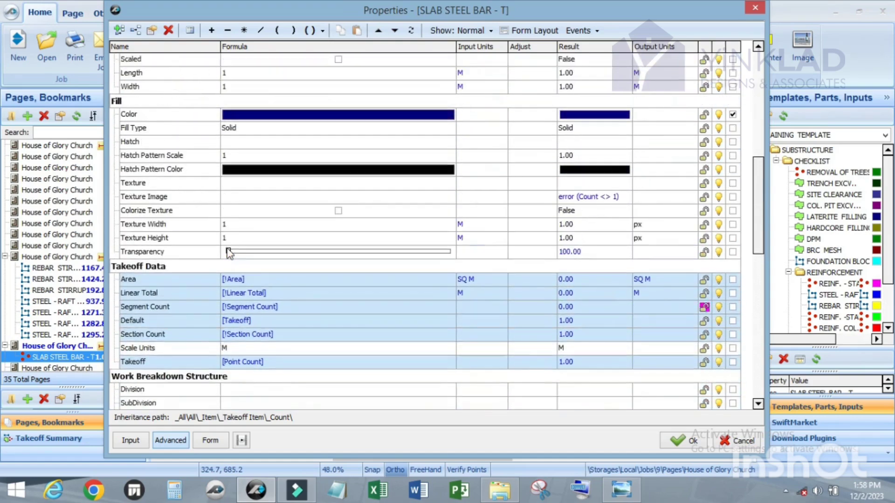
scroll(214, 289, down, 1)
click(281, 336)
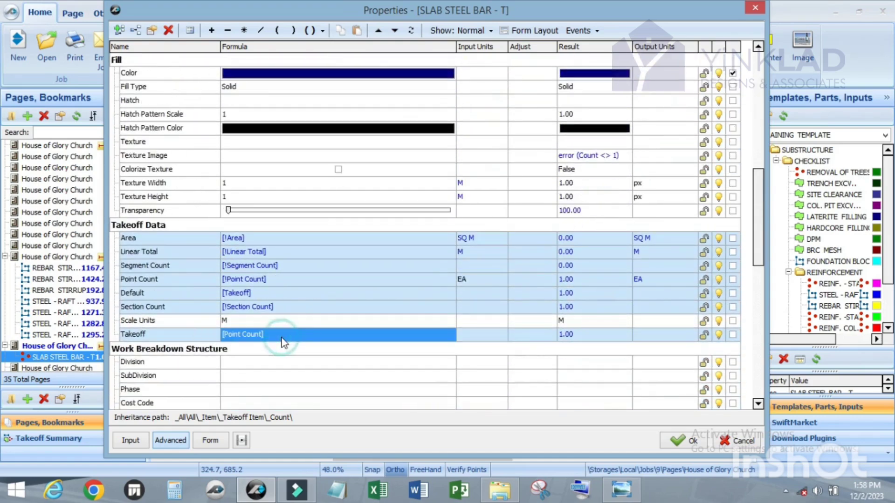
click(278, 336)
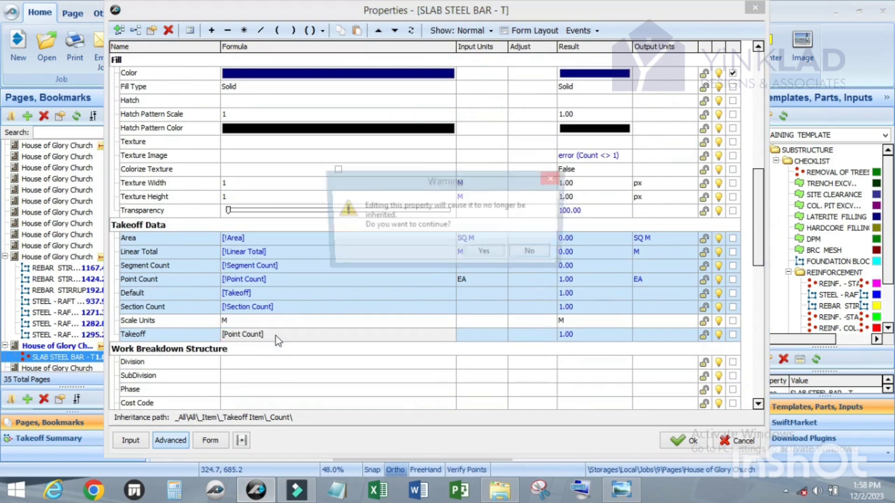
click(495, 252)
scroll(282, 315, down, 2)
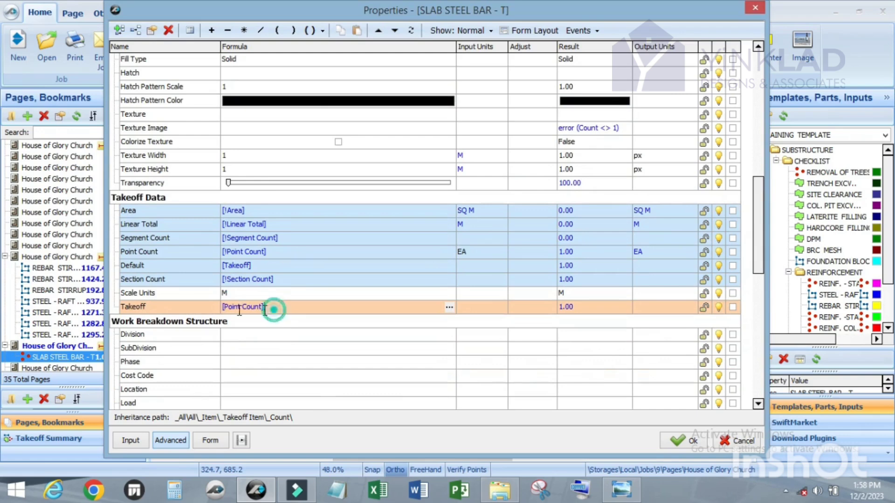
drag(274, 310, 212, 317)
click(449, 308)
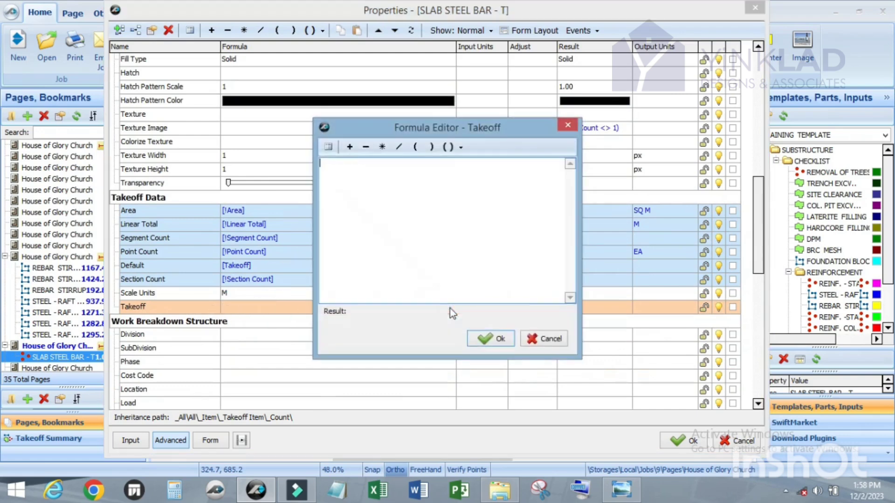
click(328, 146)
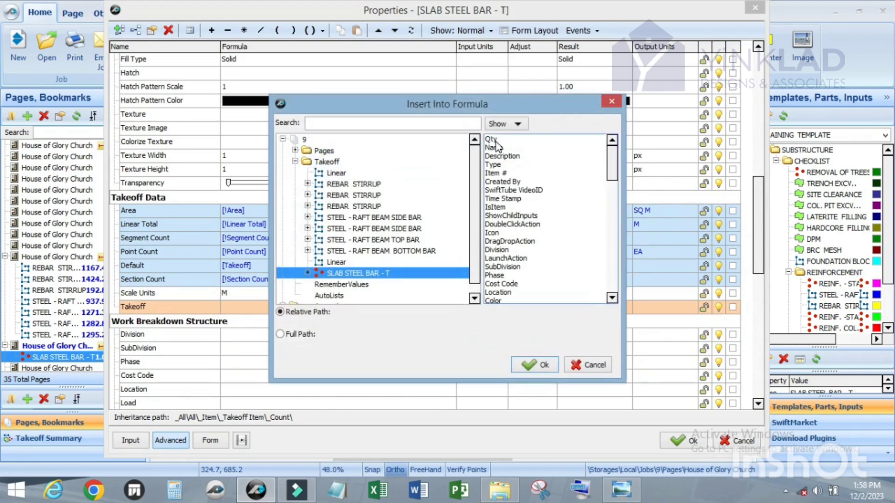
click(491, 139)
click(531, 365)
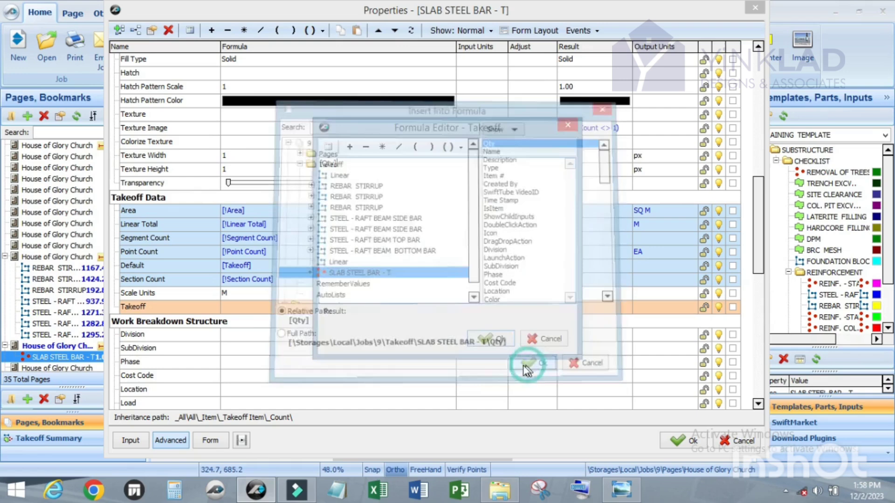
click(485, 340)
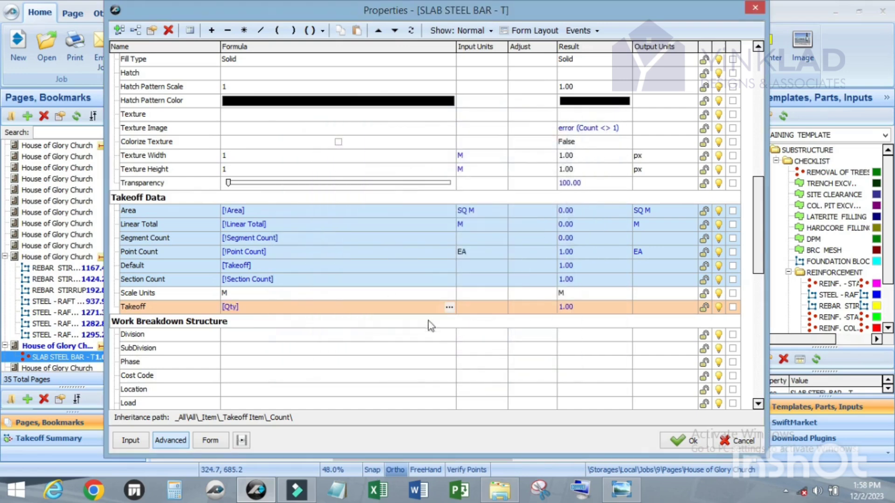
Set the Takeoff property's input units to KG and save the item's properties.
click(477, 305)
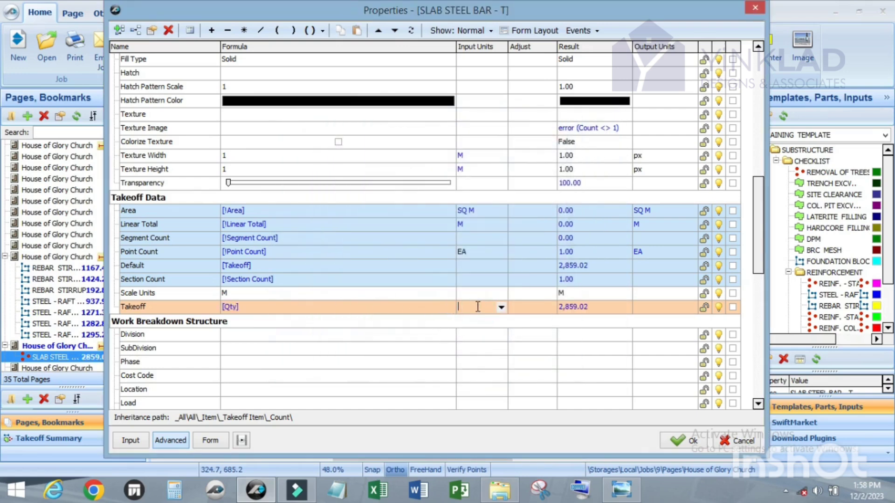
text(KG)
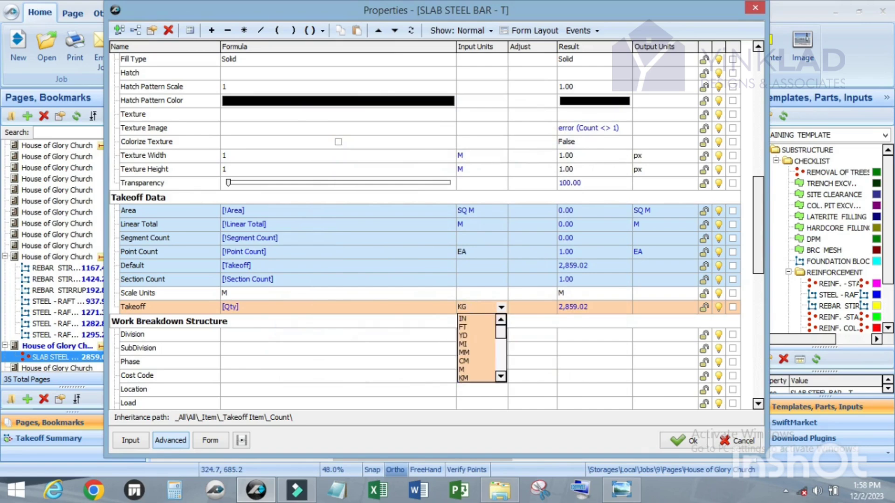
click(478, 307)
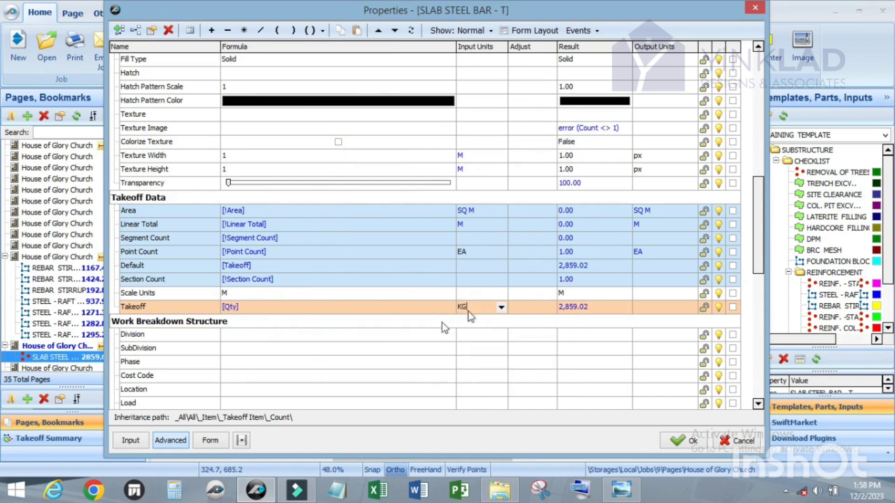
click(680, 441)
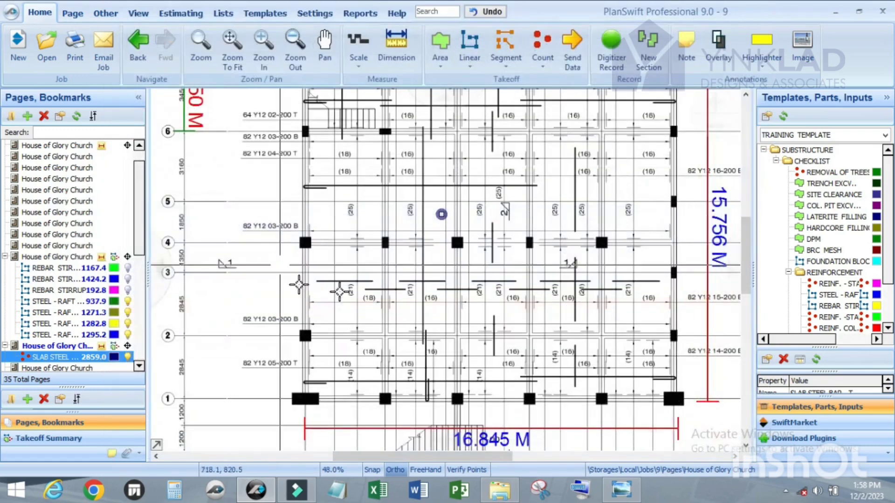
Show the legend on the ground floor slab page and check its SLAB STEEL BAR - T entry.
scroll(396, 212, down, 2)
right_click(394, 212)
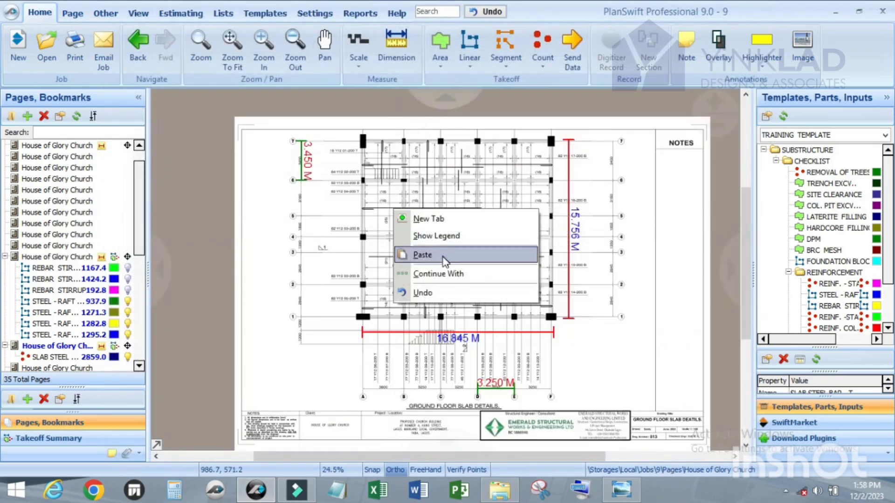
click(402, 256)
right_click(497, 190)
click(516, 217)
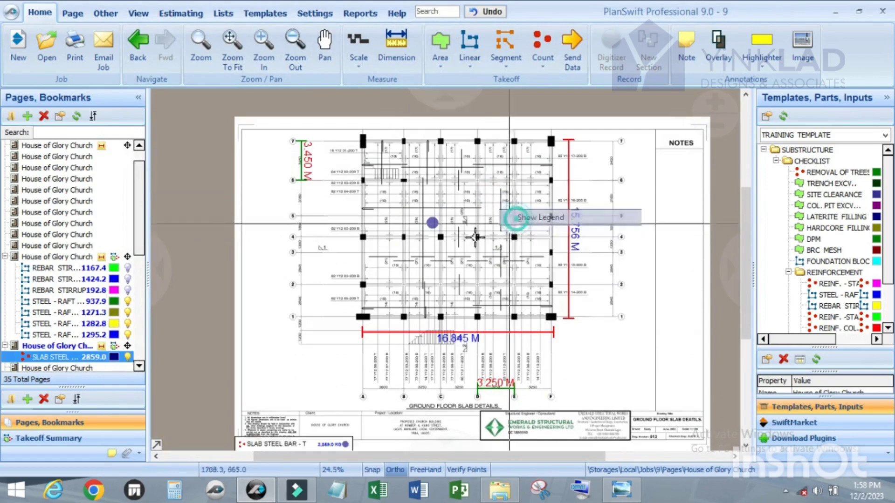
scroll(349, 367, up, 2)
scroll(408, 191, down, 2)
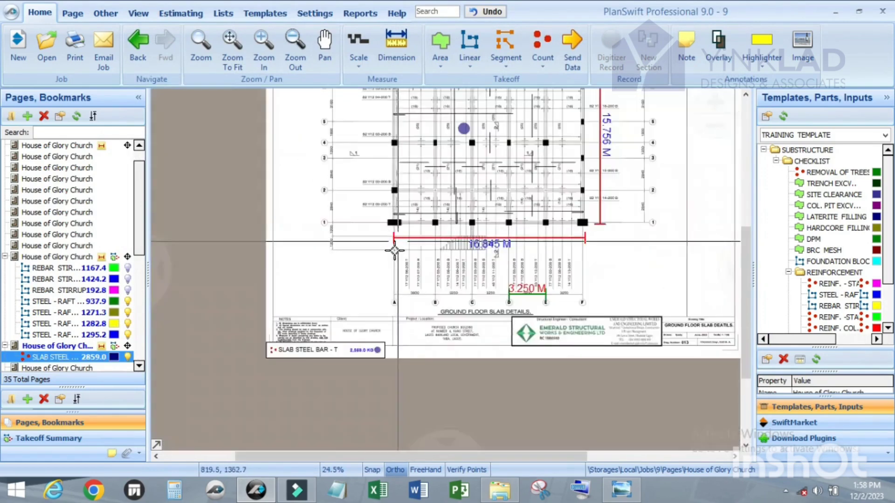
scroll(350, 365, up, 3)
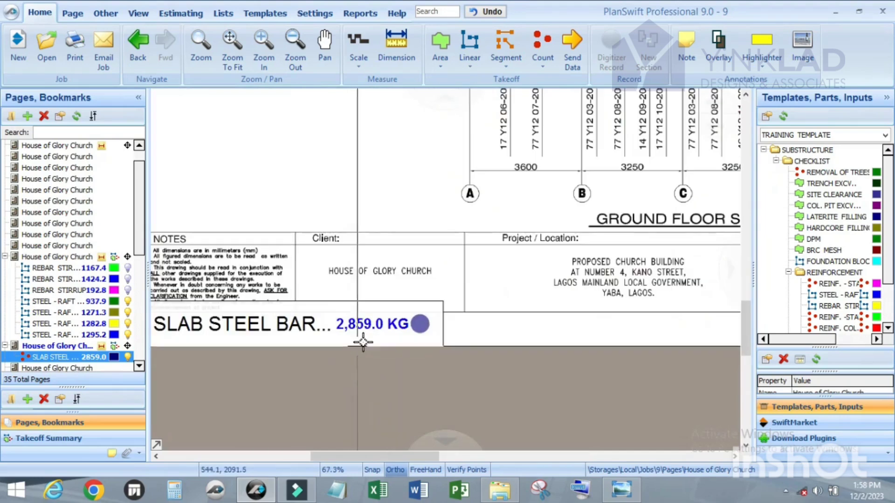
scroll(401, 363, down, 3)
Widen the legend so the full SLAB STEEL BAR - T name fits beside its quantity.
click(390, 352)
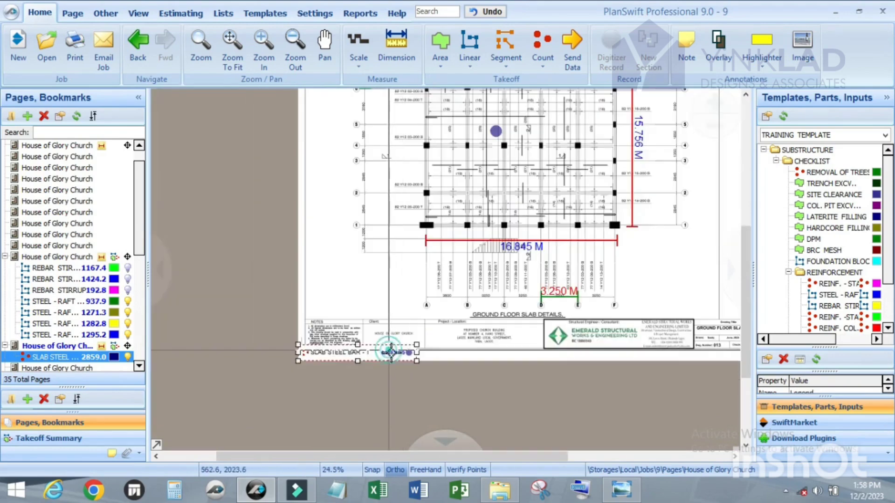
scroll(390, 352, up, 3)
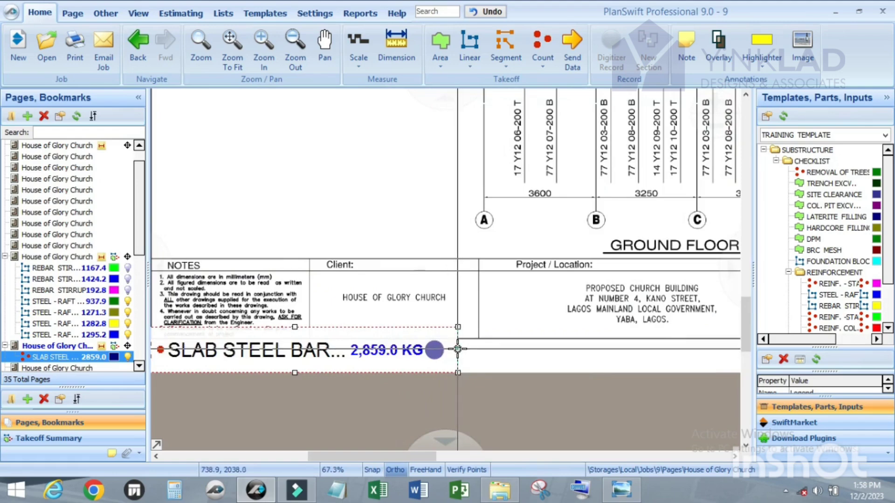
drag(457, 349, 556, 348)
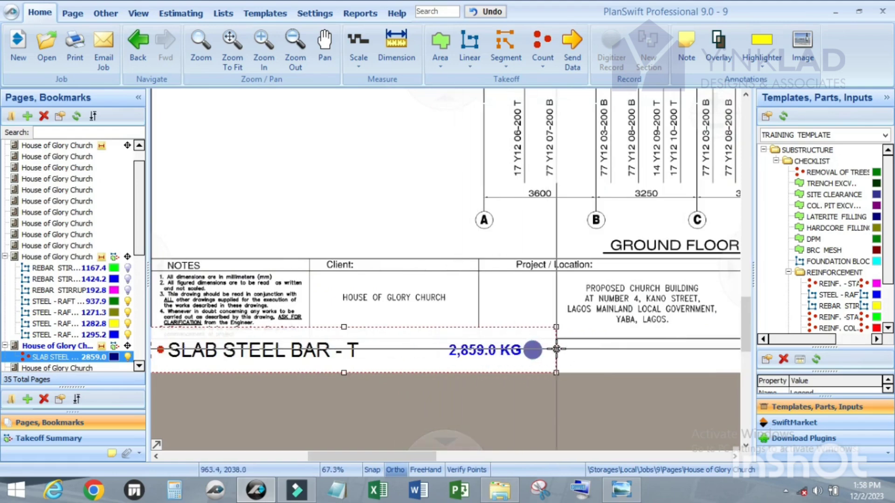
scroll(556, 349, down, 3)
scroll(511, 327, up, 3)
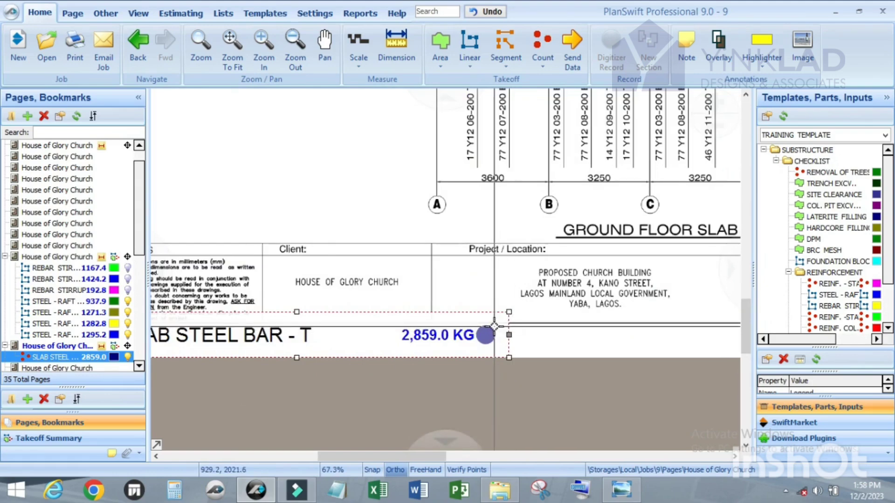
scroll(493, 355, down, 3)
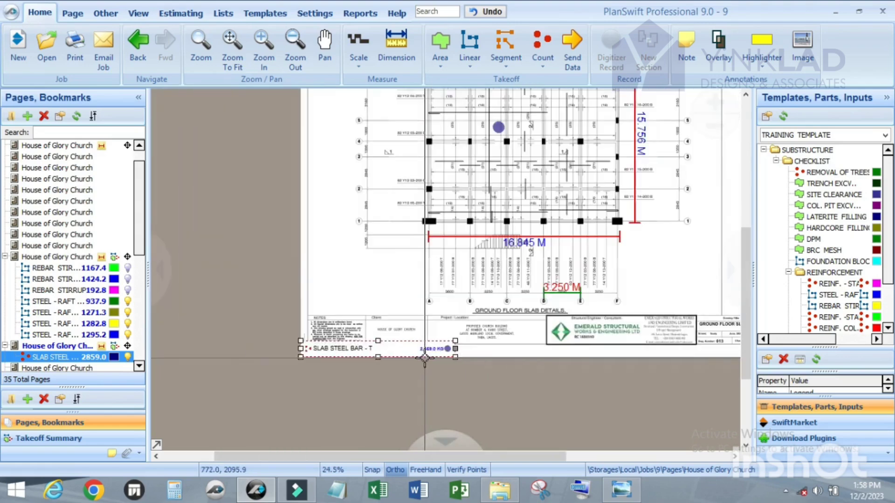
scroll(383, 361, up, 3)
scroll(421, 360, down, 3)
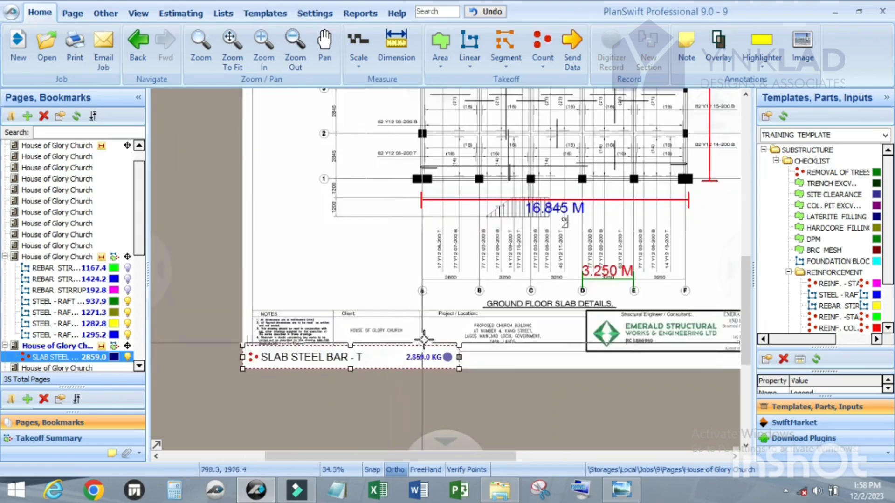
scroll(472, 282, up, 3)
scroll(485, 363, down, 3)
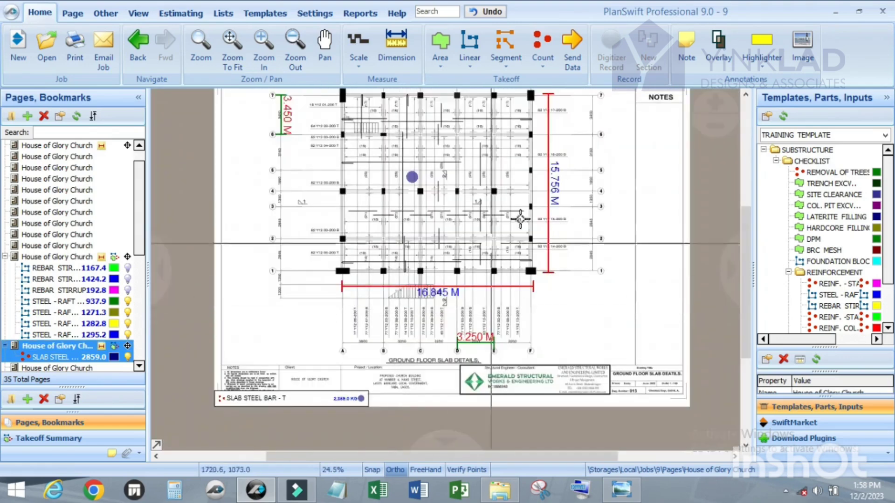
Examine the slab's horizontal bars and their Y12 labels beyond gridlines A and F, from 18 Y12 01-200 T to 82 Y12 17-200 B.
scroll(545, 203, up, 1)
scroll(544, 204, down, 1)
scroll(343, 166, up, 4)
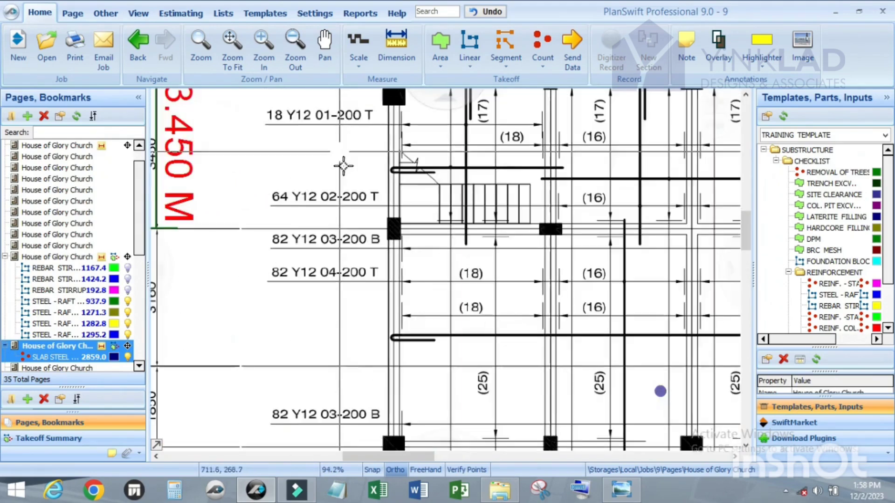
scroll(350, 196, down, 1)
scroll(359, 212, up, 1)
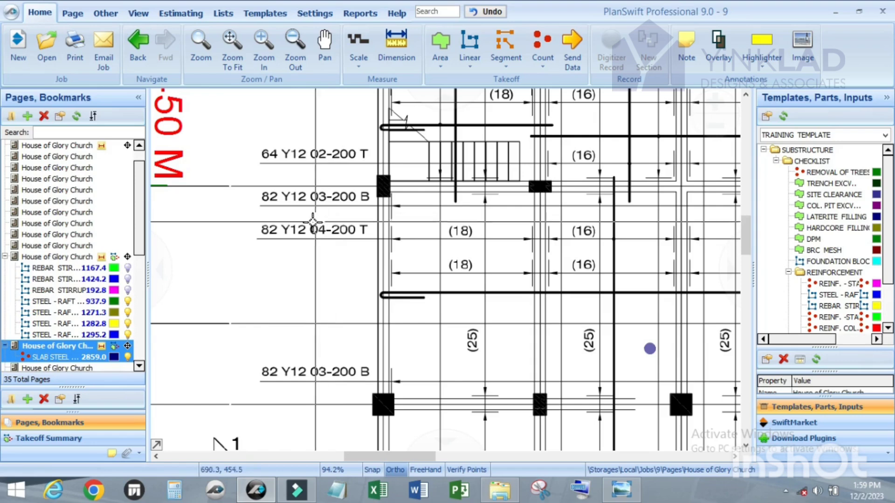
scroll(271, 186, down, 1)
scroll(270, 186, down, 2)
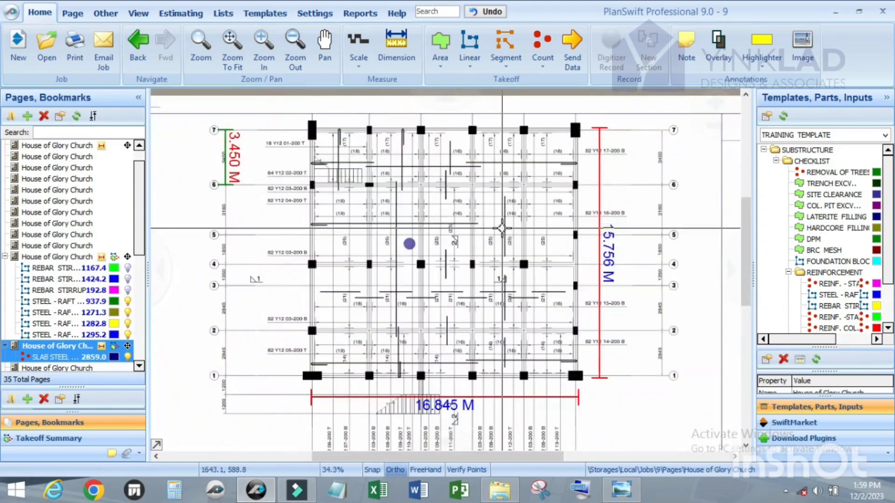
scroll(548, 205, up, 1)
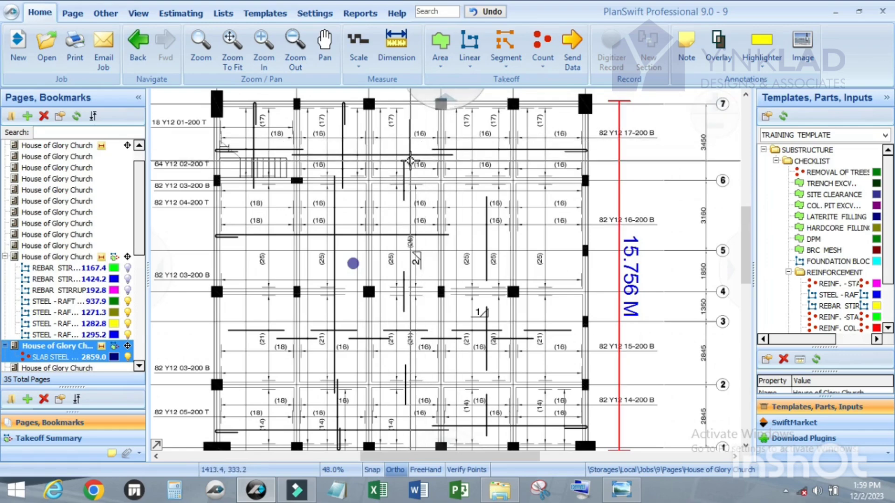
scroll(503, 131, up, 3)
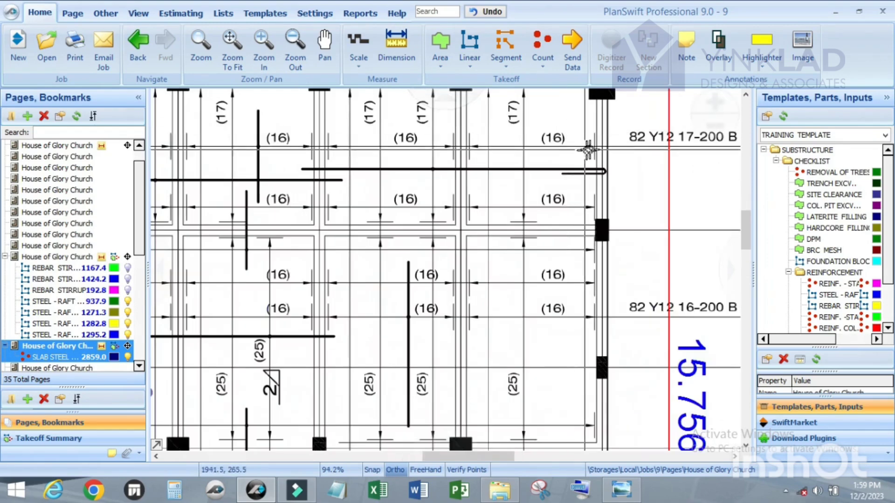
scroll(480, 154, down, 3)
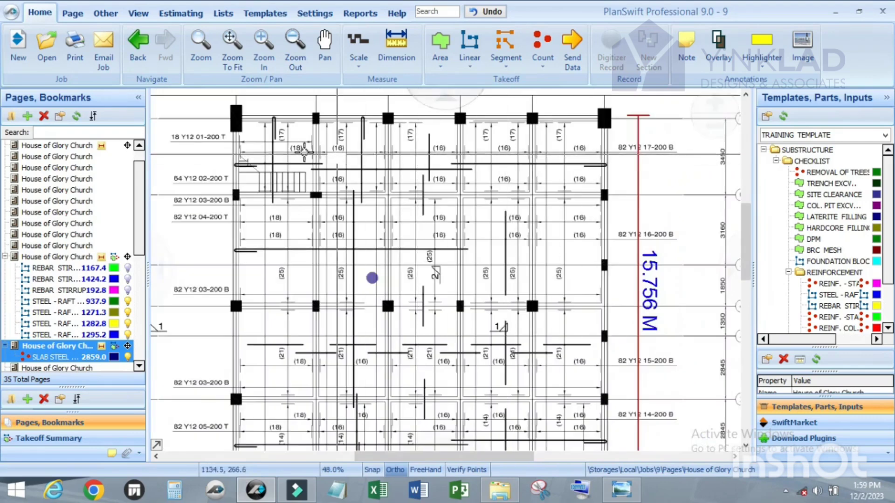
Examine the hooked and short vertical slab bars between gridlines 6 and 7 and how they overlap the bars below.
scroll(225, 151, up, 4)
scroll(249, 152, down, 2)
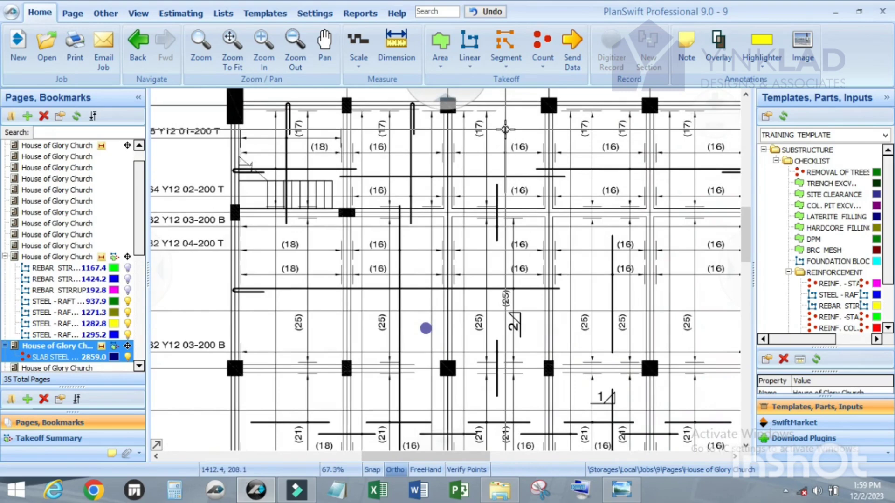
scroll(495, 124, up, 3)
scroll(495, 124, down, 3)
scroll(397, 151, up, 4)
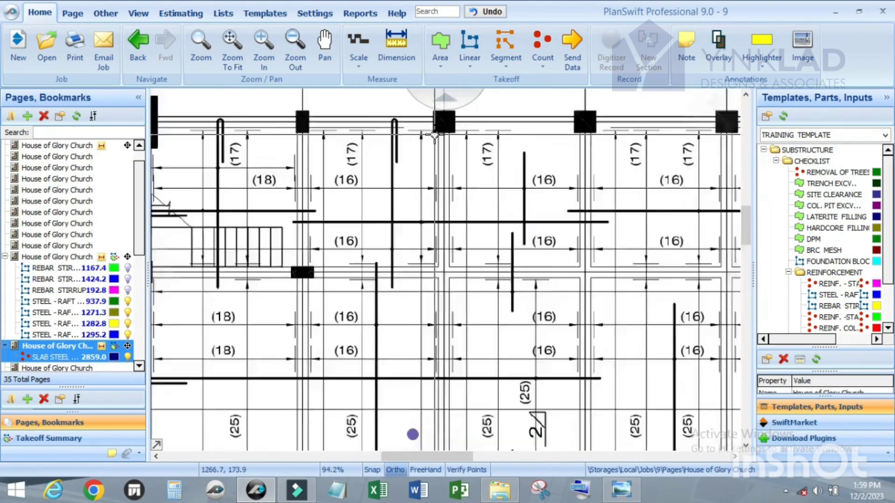
scroll(397, 151, down, 4)
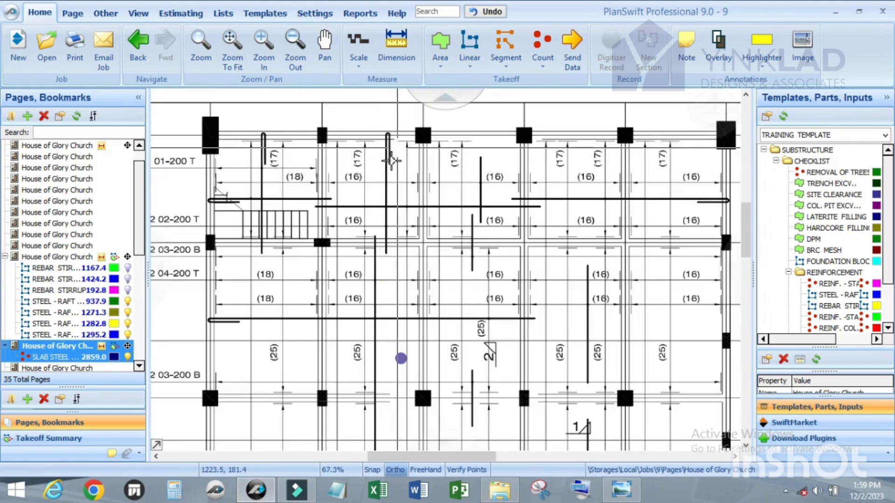
scroll(398, 150, up, 4)
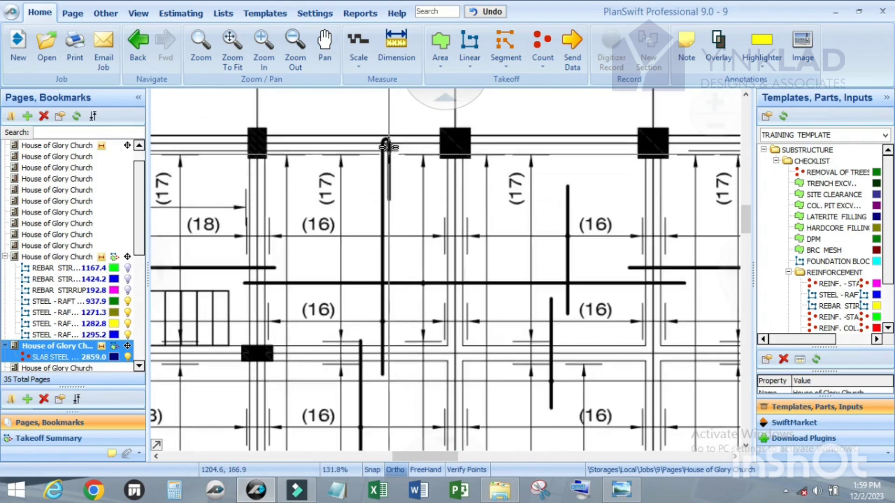
scroll(515, 202, down, 4)
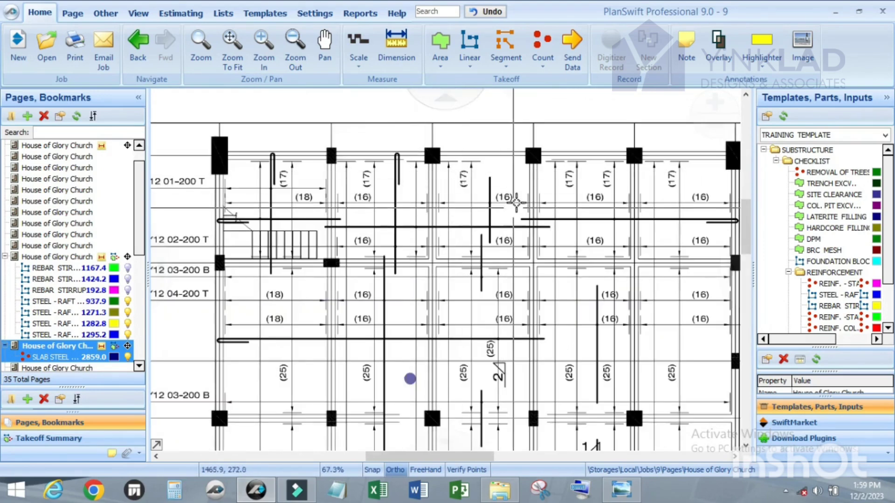
scroll(422, 186, up, 4)
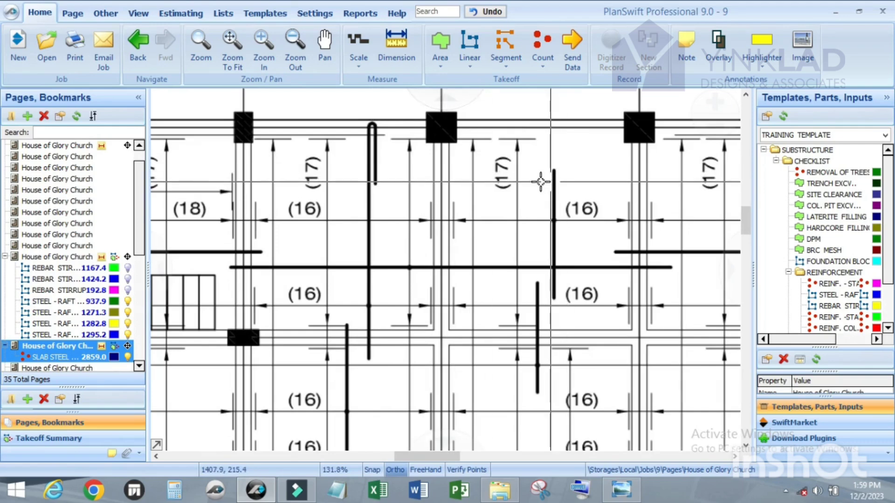
scroll(352, 161, down, 2)
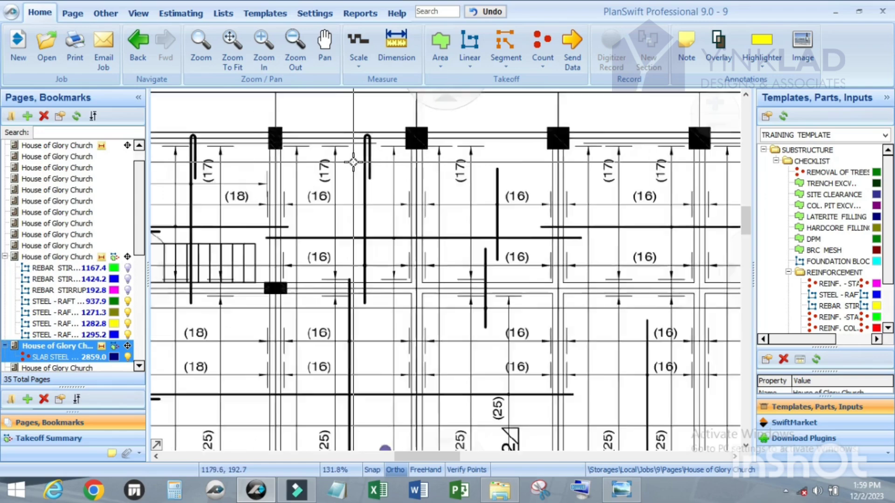
scroll(353, 161, down, 2)
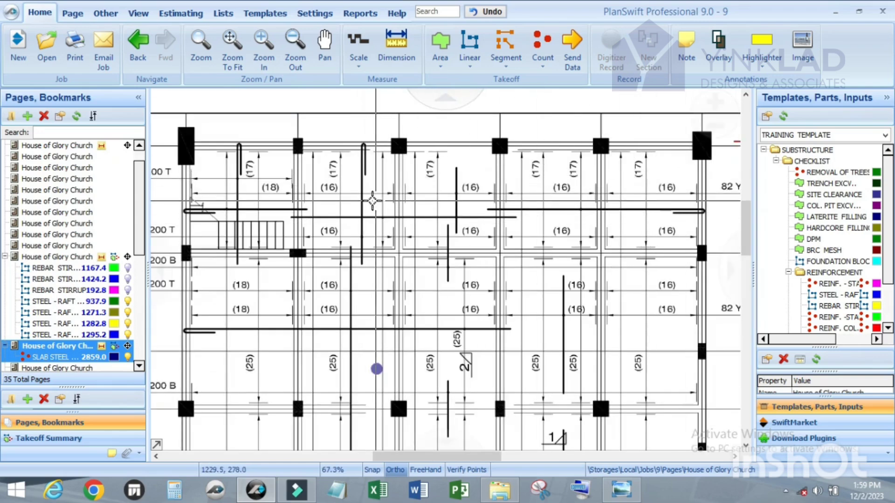
scroll(375, 203, up, 1)
scroll(426, 198, up, 1)
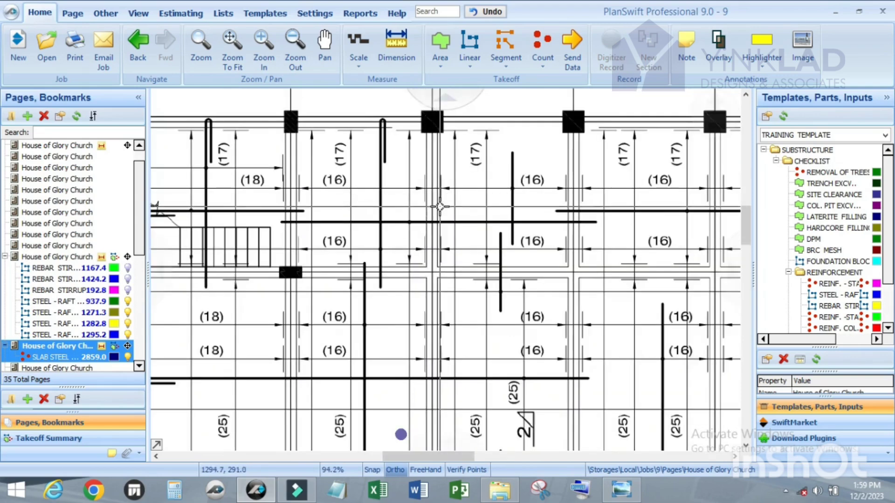
scroll(396, 200, down, 1)
scroll(280, 204, up, 3)
scroll(302, 183, down, 3)
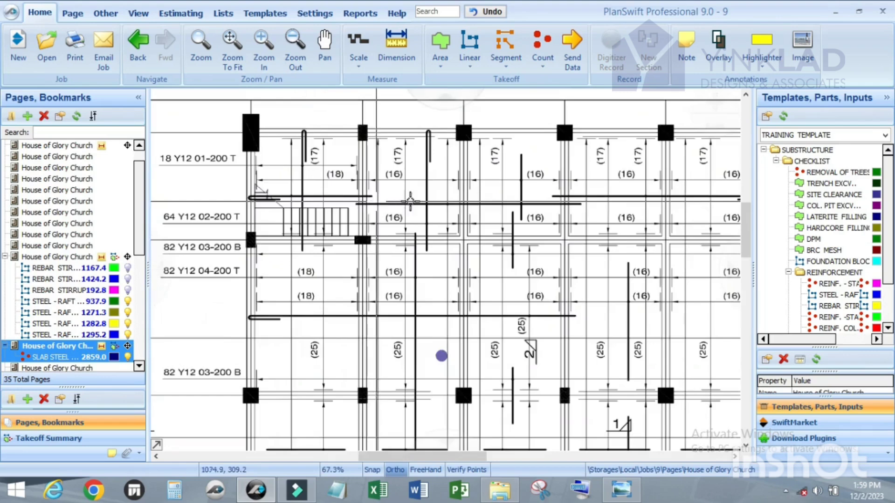
scroll(434, 189, up, 2)
scroll(433, 190, down, 2)
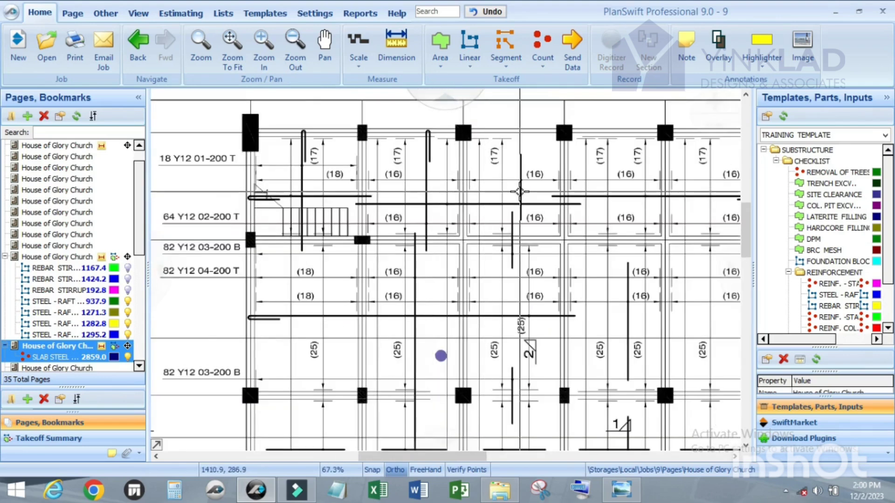
scroll(525, 183, up, 1)
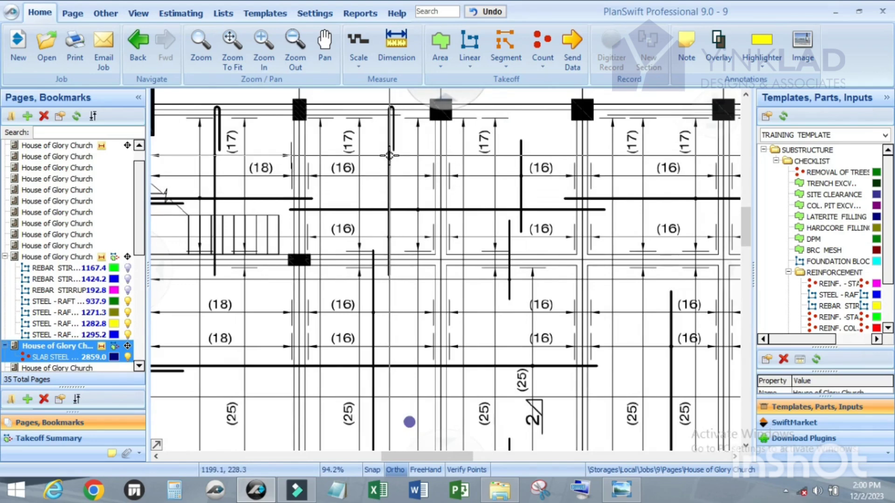
scroll(390, 156, down, 1)
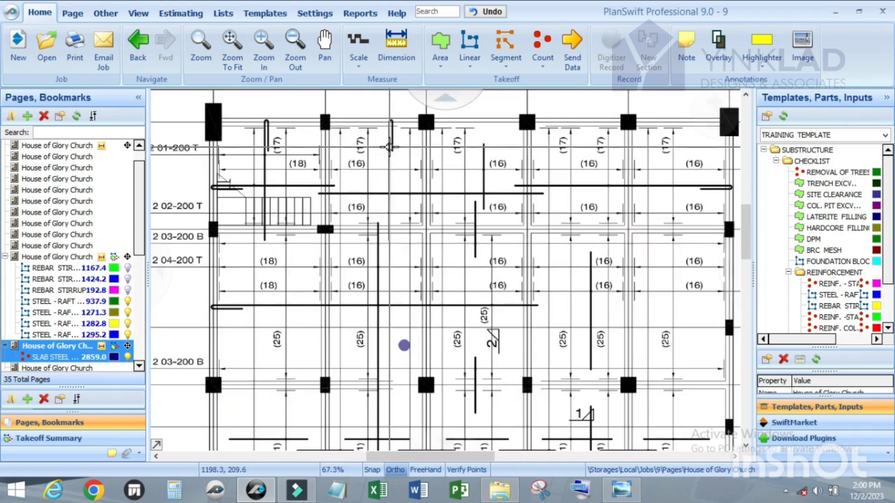
scroll(390, 147, up, 1)
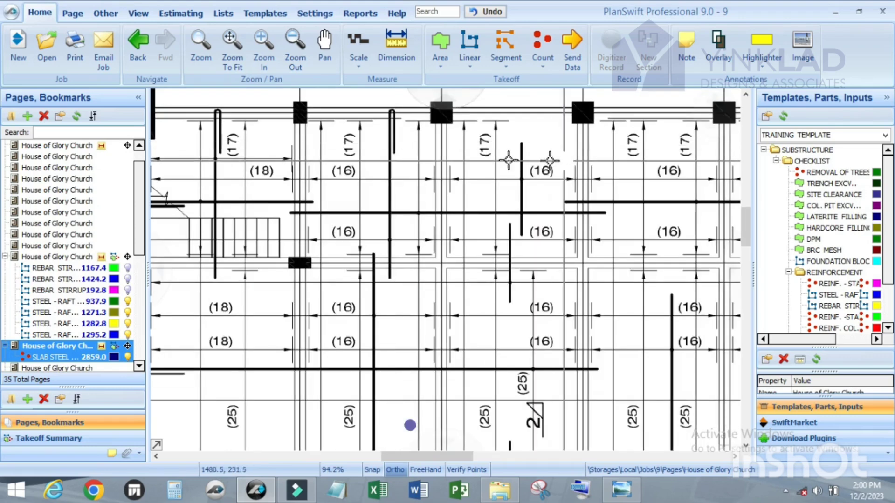
scroll(508, 169, down, 4)
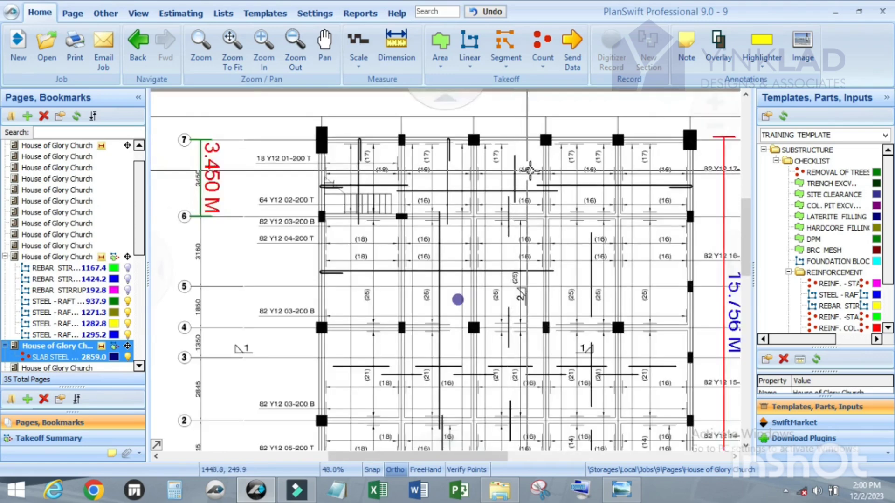
scroll(609, 176, up, 3)
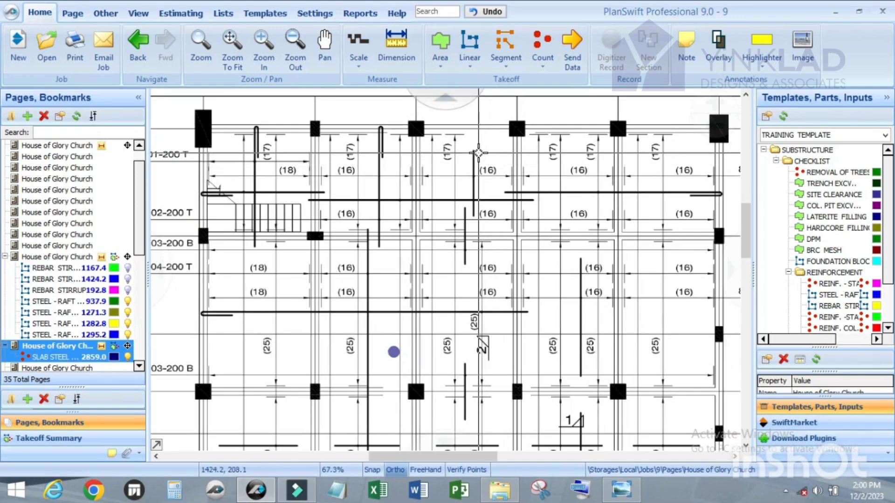
scroll(475, 158, down, 1)
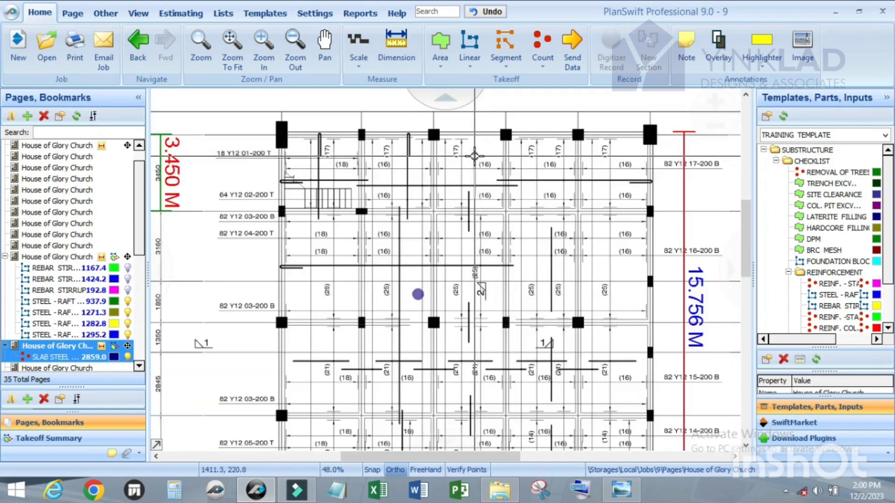
scroll(474, 155, up, 1)
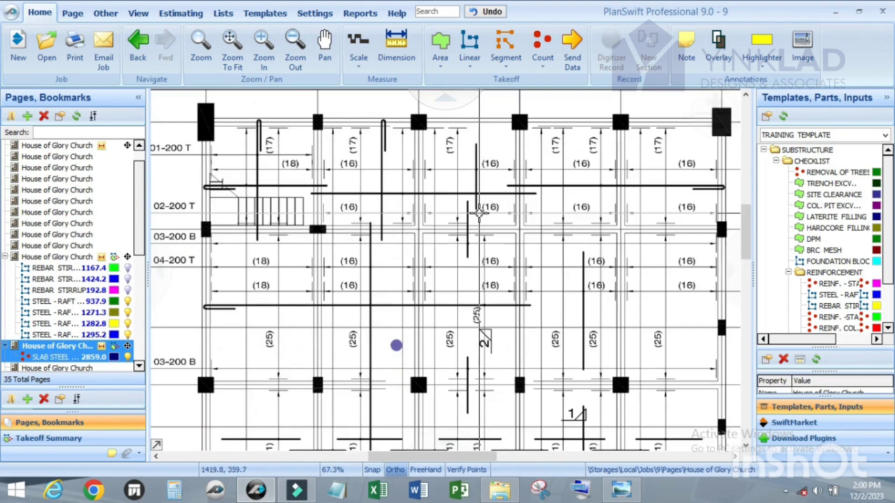
Examine the short vertical slab bars between gridlines 4 and 7 and the nearby section 1 and 2 cut marks.
scroll(480, 216, up, 1)
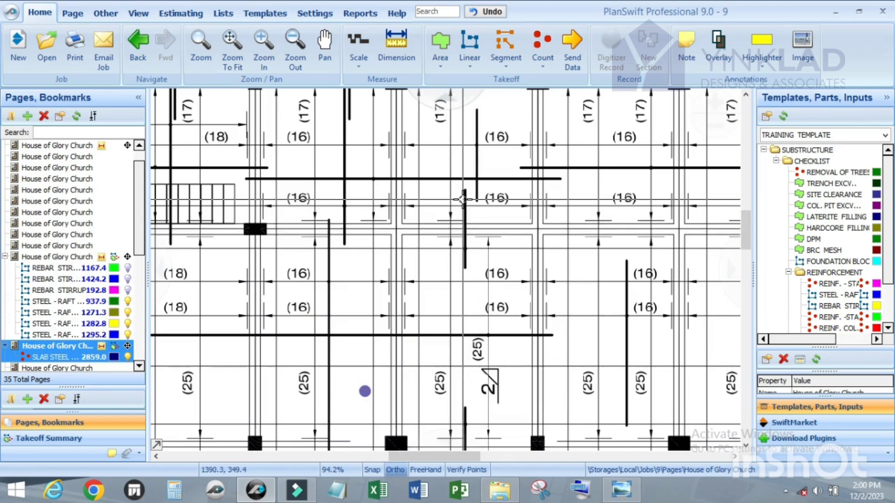
scroll(464, 205, down, 2)
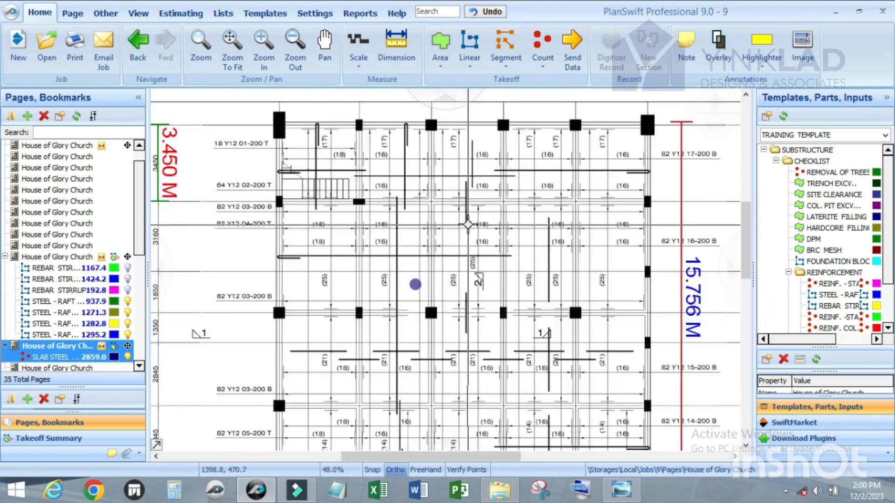
scroll(466, 231, up, 2)
scroll(466, 232, down, 3)
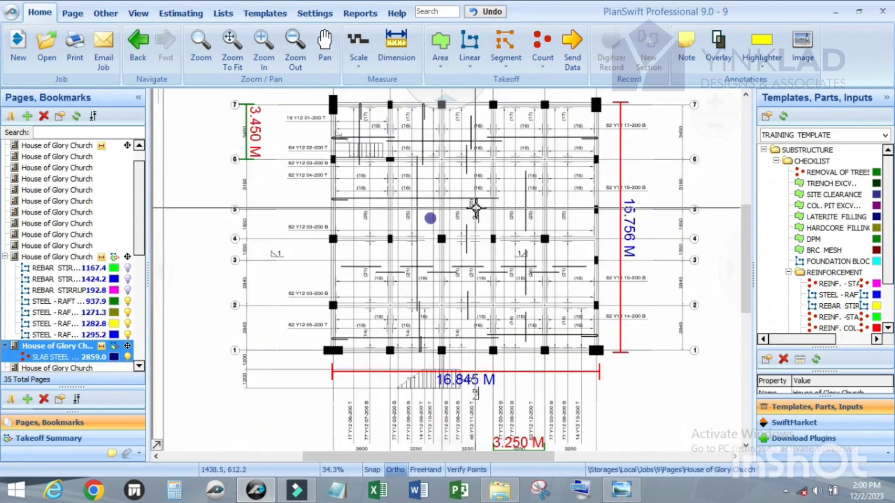
scroll(473, 195, up, 1)
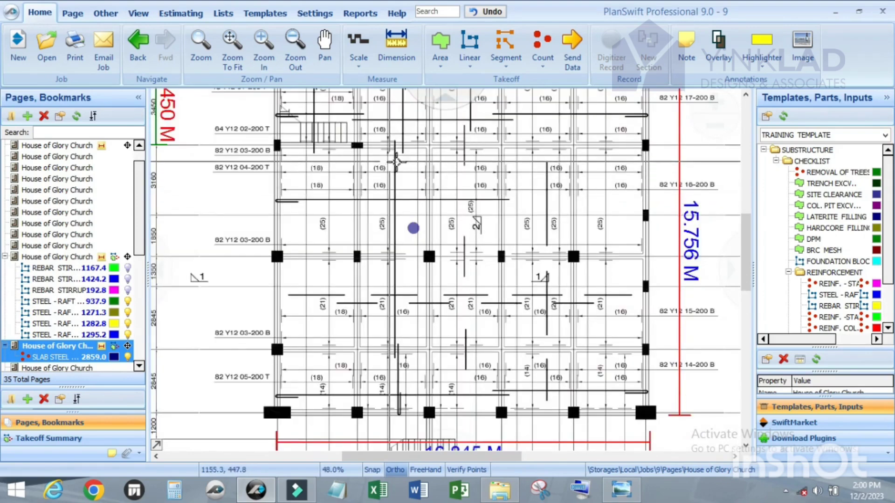
scroll(417, 164, down, 1)
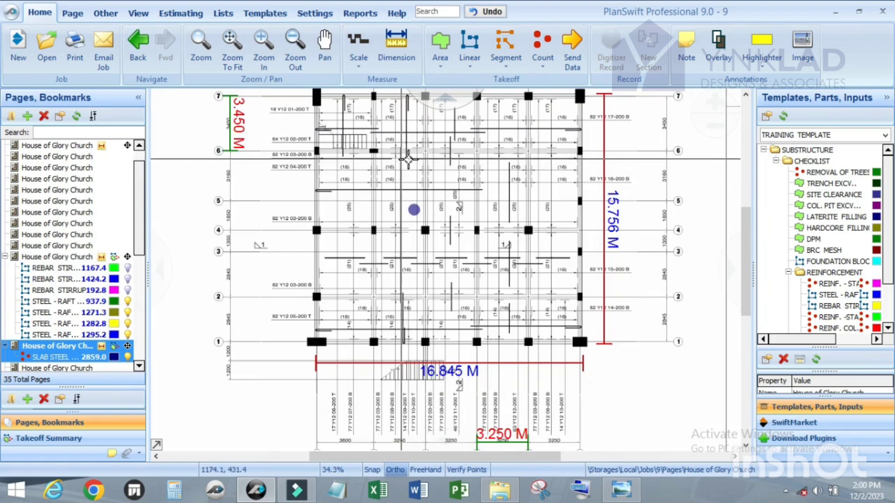
scroll(508, 192, up, 2)
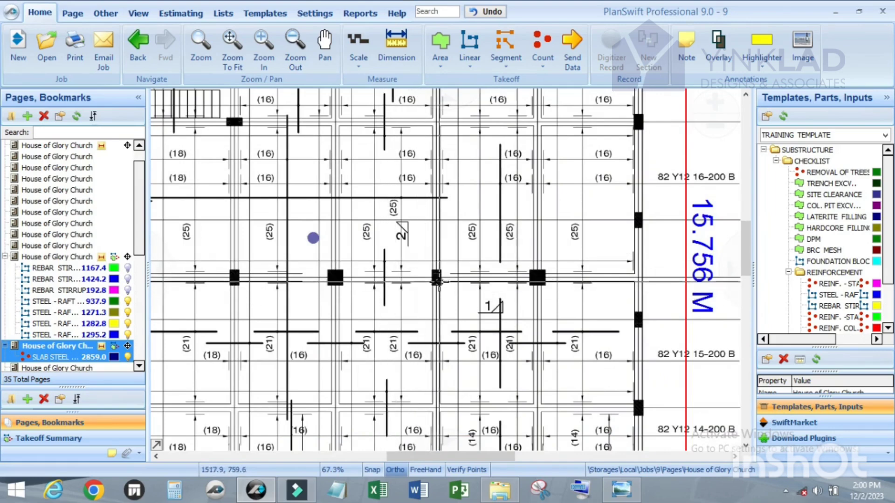
scroll(506, 281, down, 2)
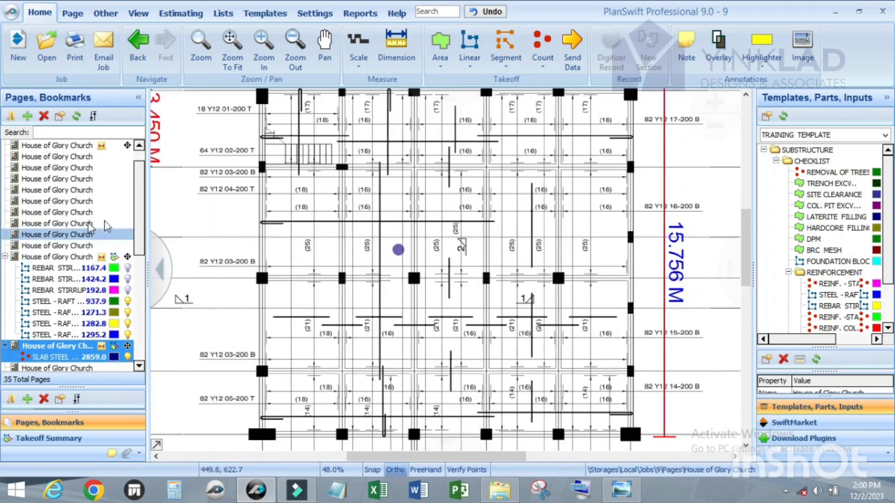
scroll(394, 209, down, 4)
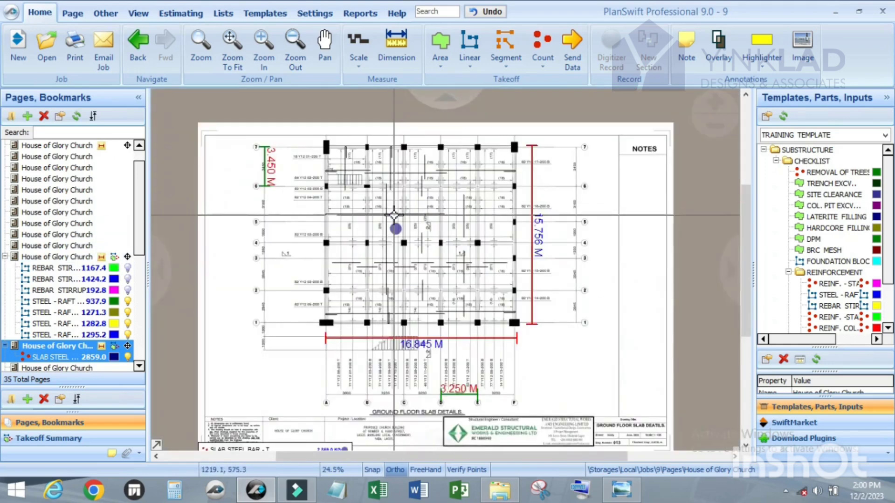
scroll(394, 215, up, 5)
Open the ground floor slab sections page, drawing 014, and examine the top and bottom bar marks along Section 1-1 from gridline A to D.
scroll(72, 269, down, 4)
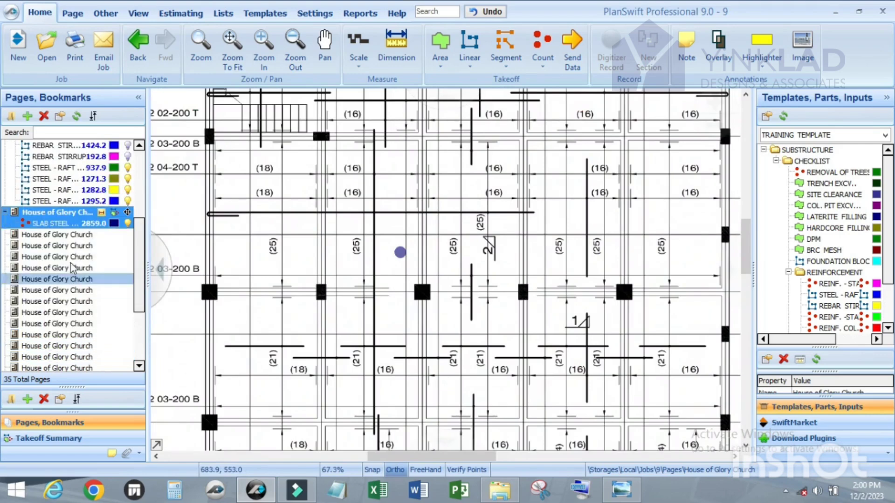
click(80, 237)
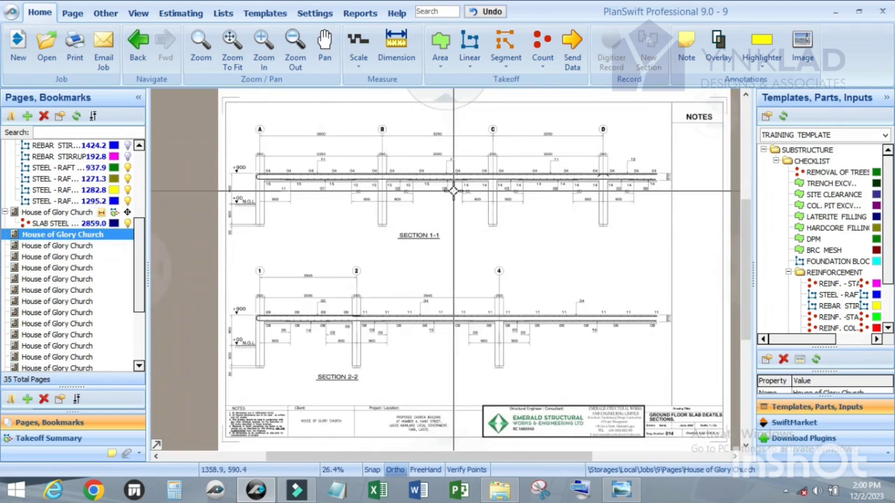
scroll(458, 187, up, 5)
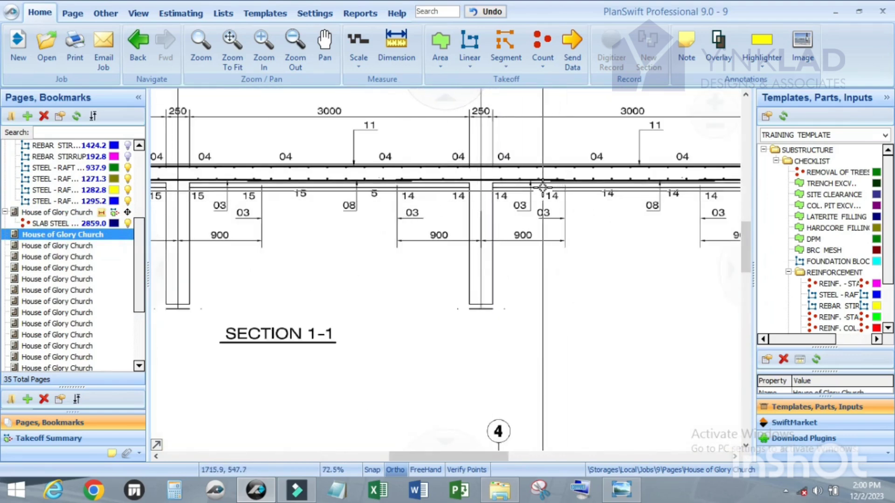
scroll(455, 195, down, 3)
scroll(665, 192, up, 2)
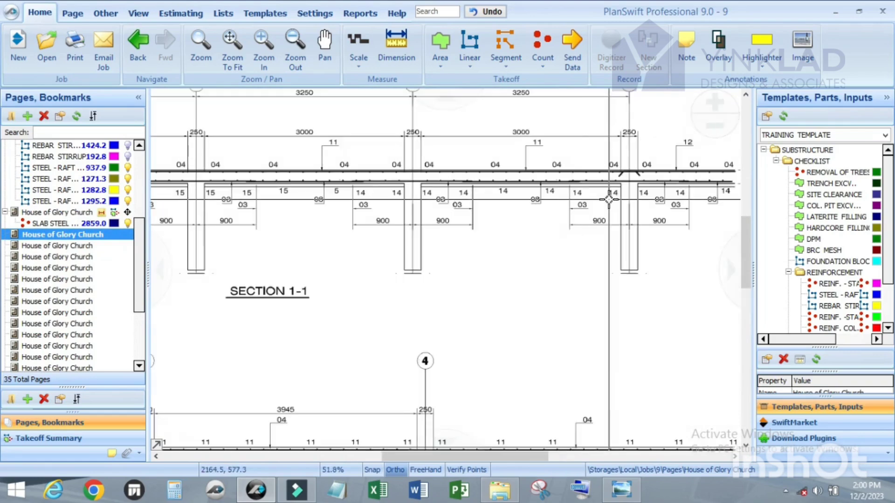
scroll(664, 191, down, 2)
scroll(356, 199, up, 3)
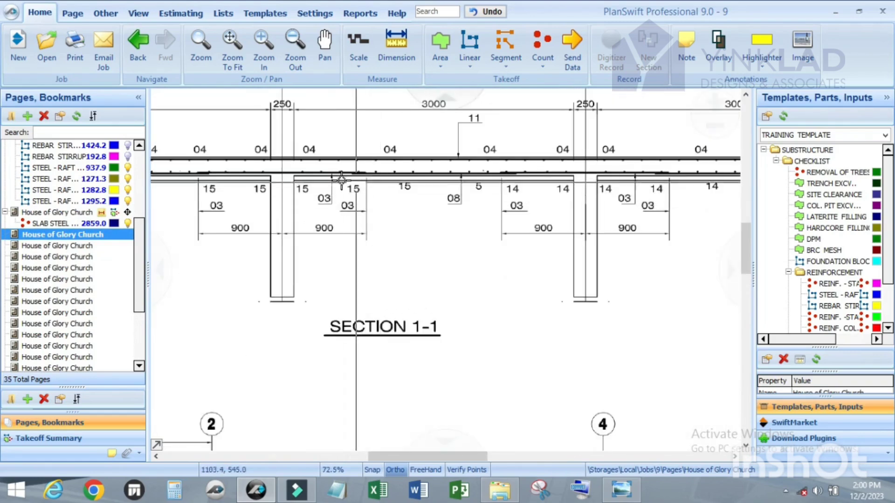
scroll(481, 196, down, 3)
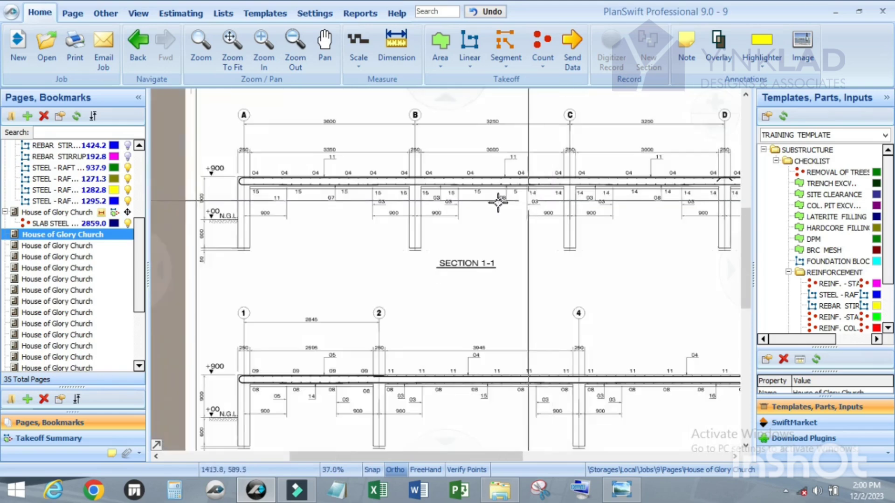
scroll(347, 200, up, 3)
scroll(326, 202, down, 3)
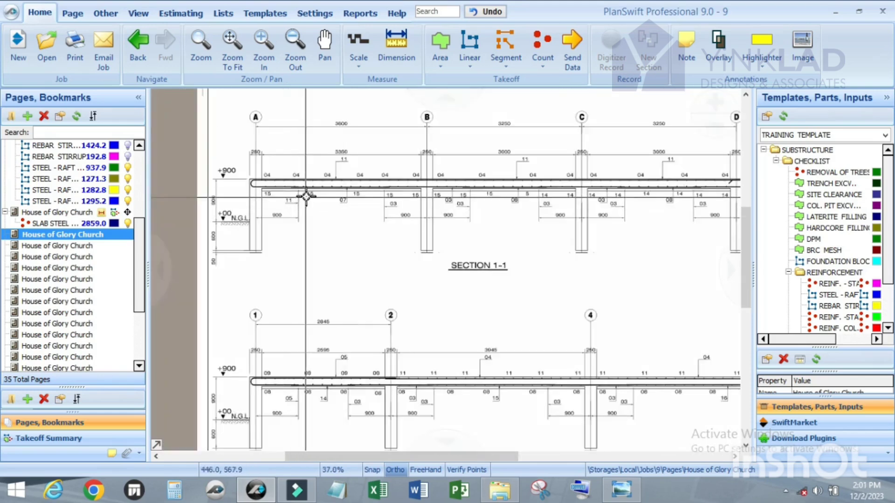
scroll(306, 196, up, 3)
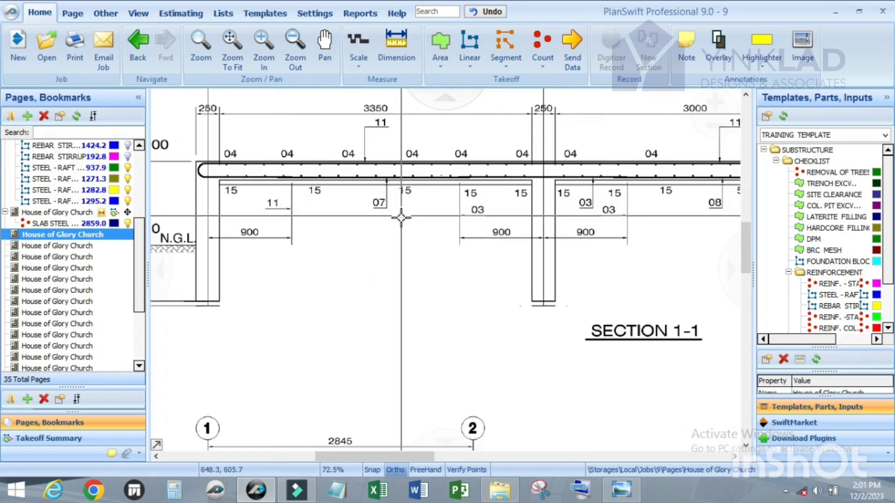
Return to the ground floor slab details plan and examine how the short vertical bars cross gridline 6 and overlap the bars beside them.
click(86, 222)
scroll(452, 186, up, 2)
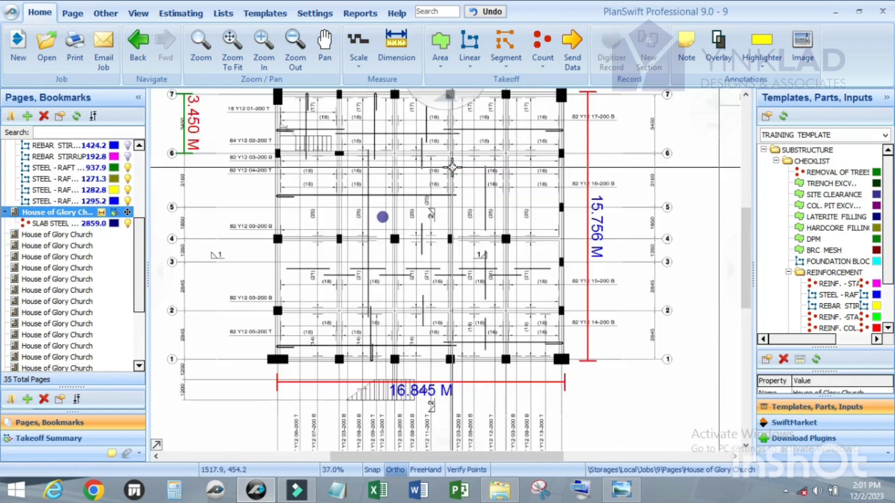
scroll(425, 172, down, 1)
scroll(459, 140, up, 1)
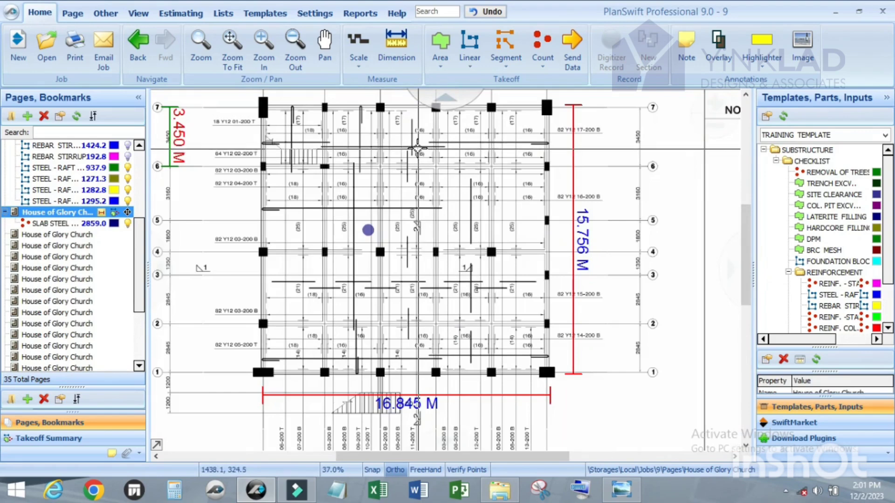
scroll(417, 148, up, 1)
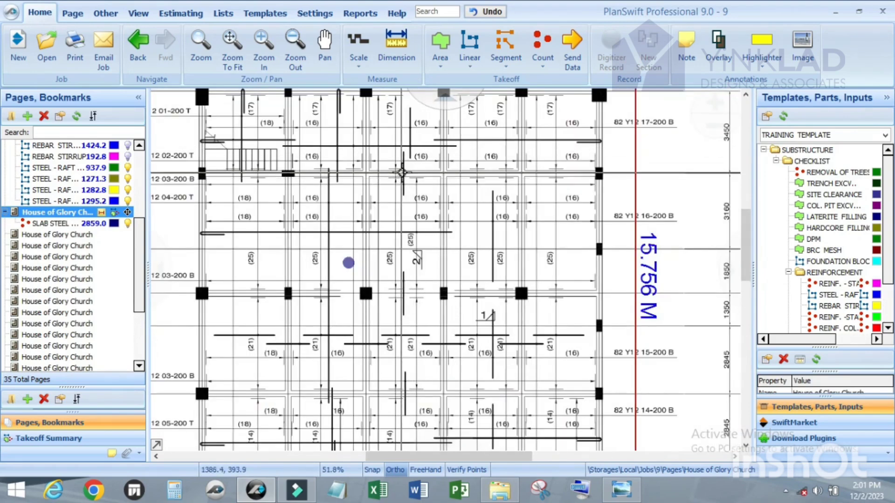
scroll(406, 165, down, 1)
scroll(334, 130, up, 1)
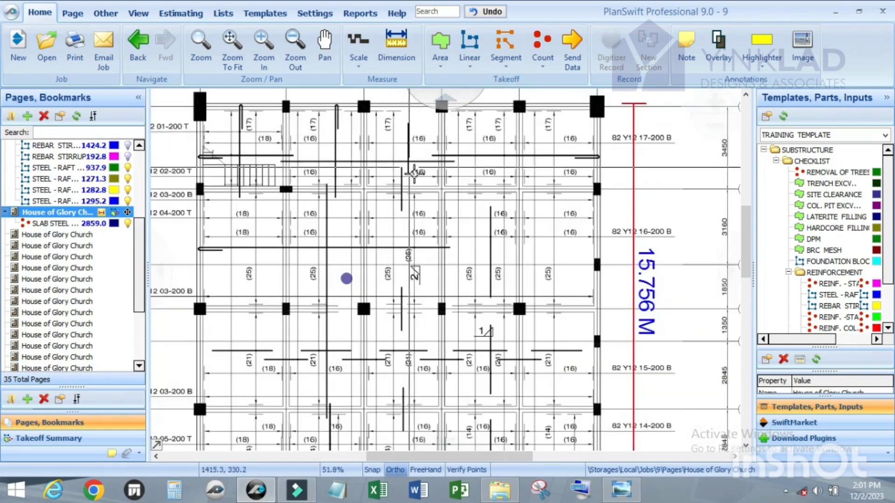
scroll(413, 204, down, 1)
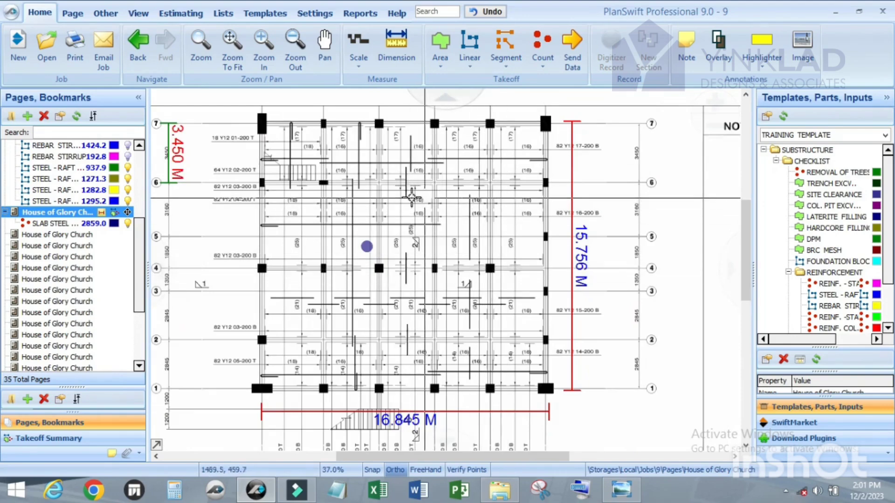
scroll(457, 199, up, 2)
scroll(490, 186, down, 2)
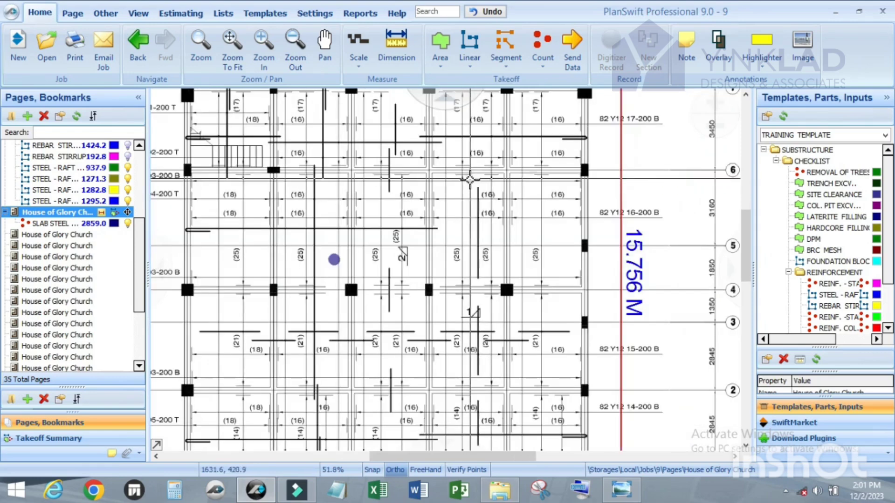
scroll(478, 282, up, 2)
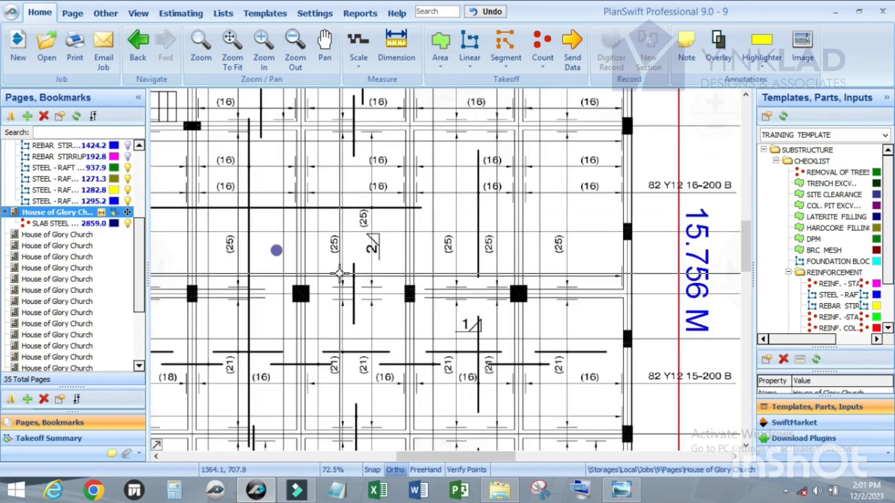
Examine the short vertical bars across gridlines 4 and 2 and the bars beside section mark 1 down to gridline 1.
scroll(479, 274, down, 1)
scroll(485, 293, up, 2)
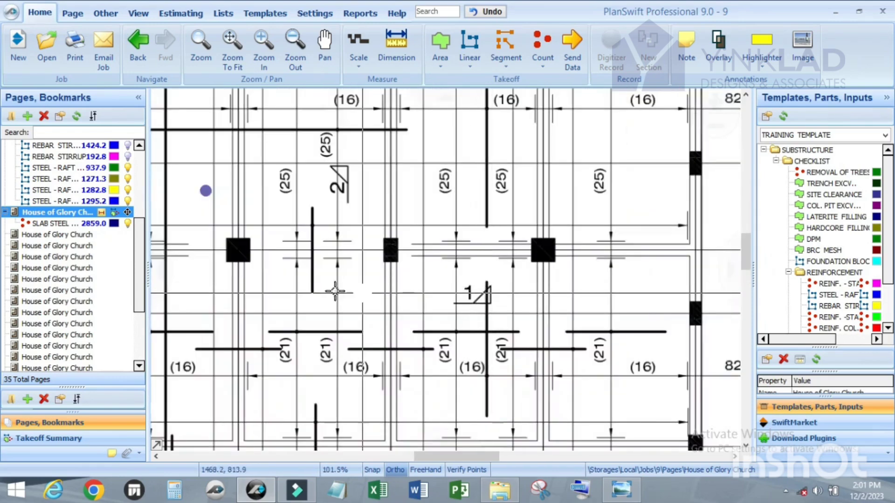
scroll(462, 217, down, 3)
scroll(462, 283, up, 2)
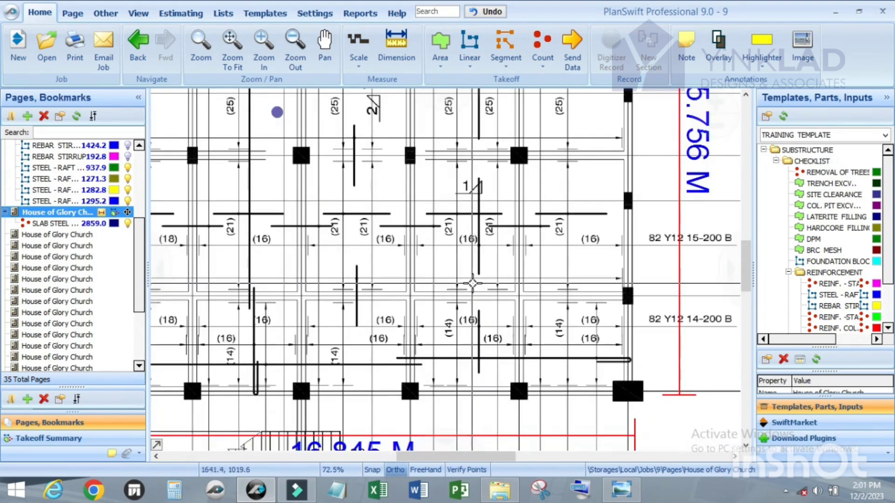
scroll(487, 269, down, 2)
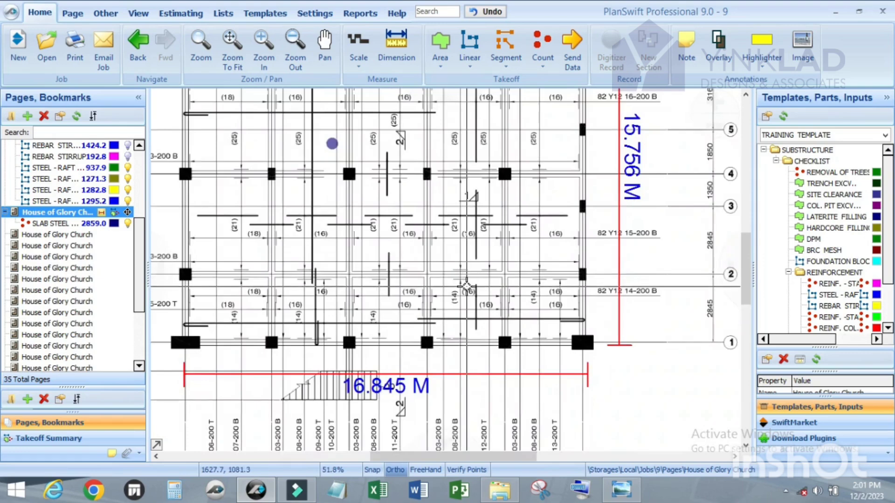
scroll(465, 293, up, 2)
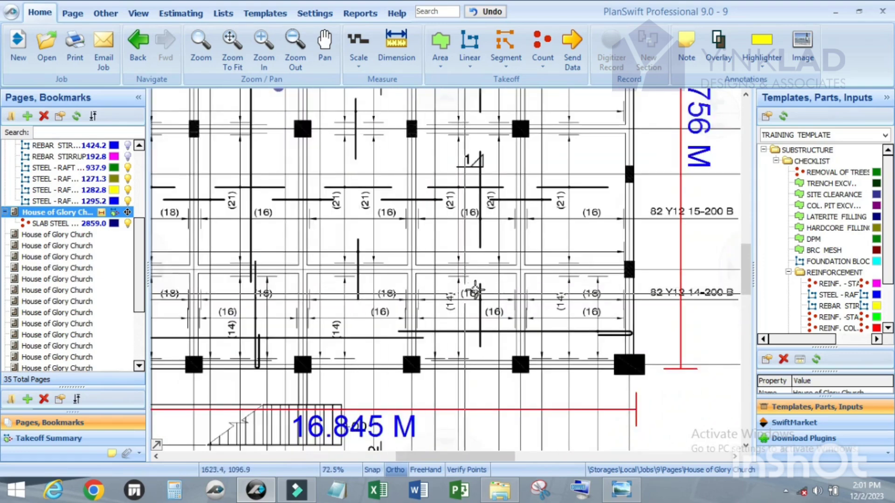
scroll(488, 283, down, 2)
scroll(491, 328, up, 2)
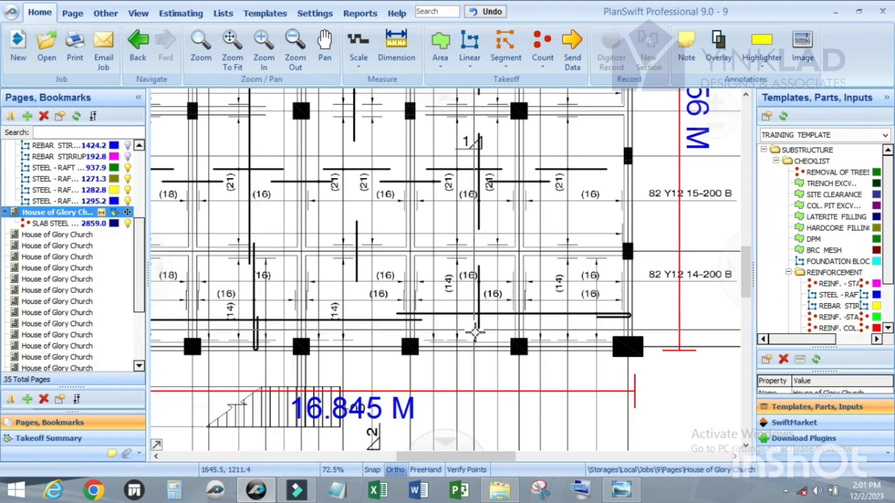
scroll(476, 328, down, 3)
scroll(470, 243, up, 3)
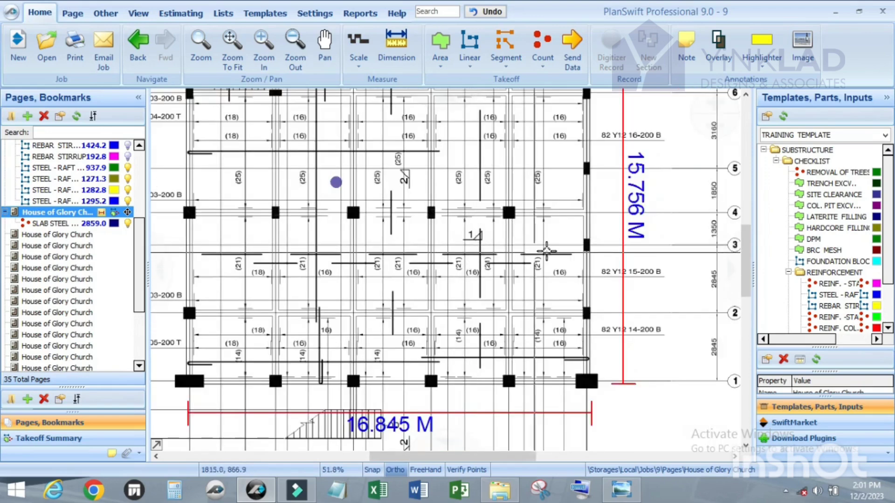
Examine the staggered short horizontal bars below gridline 3 and trace their extents to the Y12 labels beneath the slab plan between gridlines D and F.
scroll(555, 284, down, 2)
scroll(556, 282, up, 2)
scroll(555, 282, down, 2)
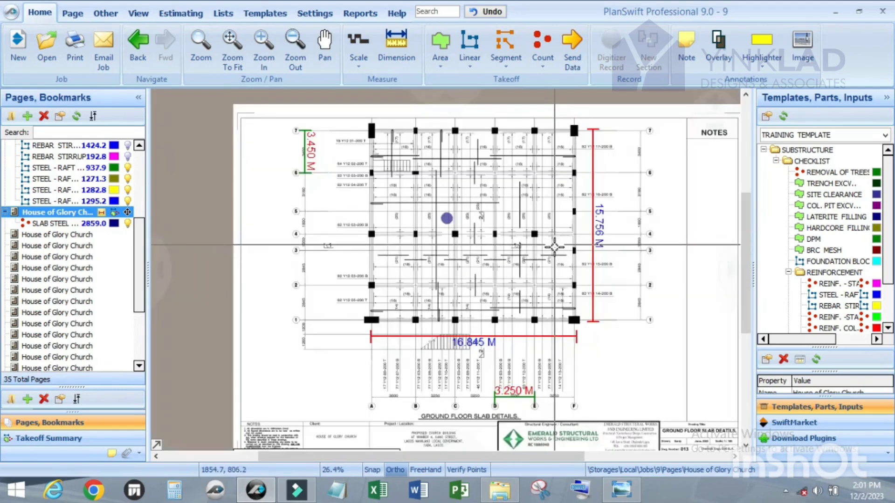
scroll(550, 364, up, 4)
scroll(554, 371, down, 2)
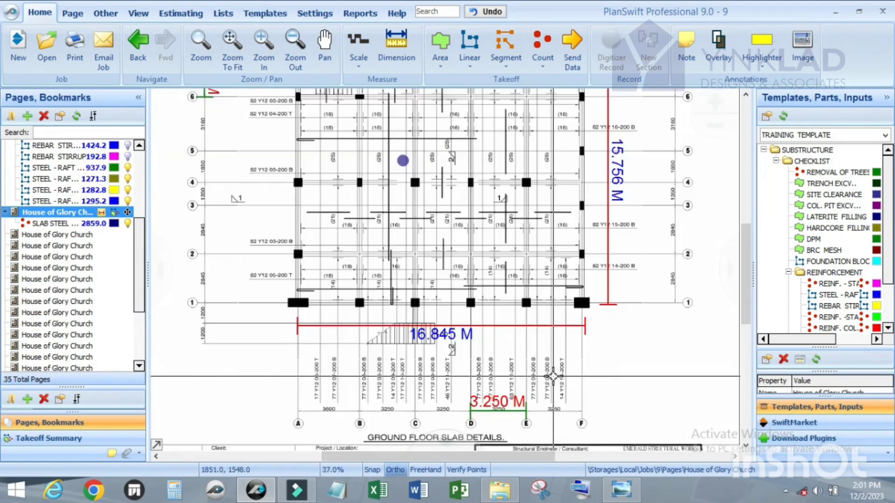
scroll(559, 240, up, 2)
scroll(588, 218, down, 2)
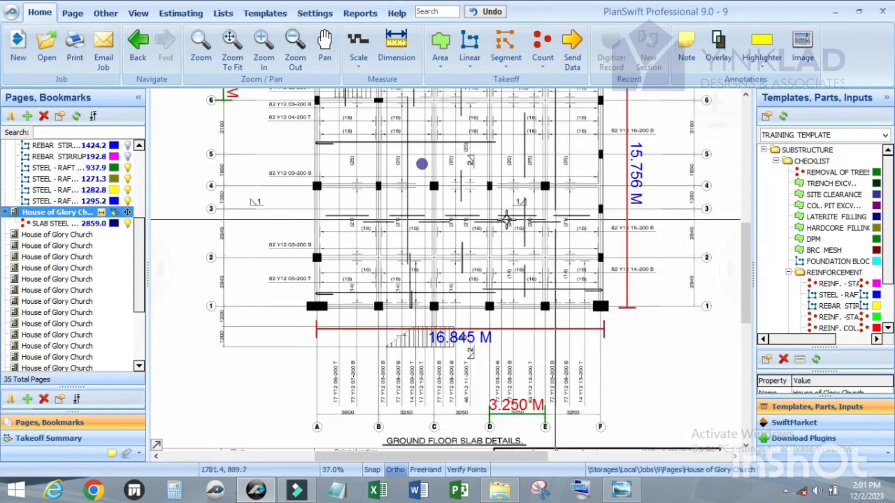
scroll(604, 225, up, 1)
scroll(604, 225, up, 1)
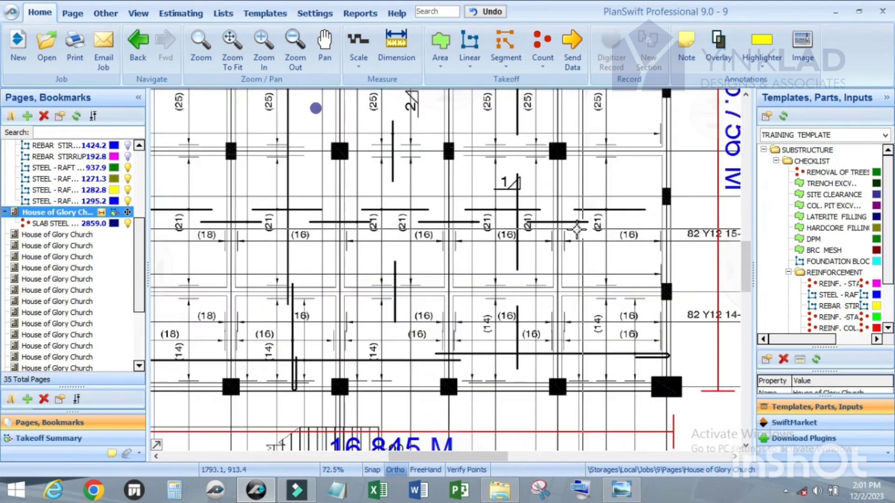
scroll(583, 228, down, 1)
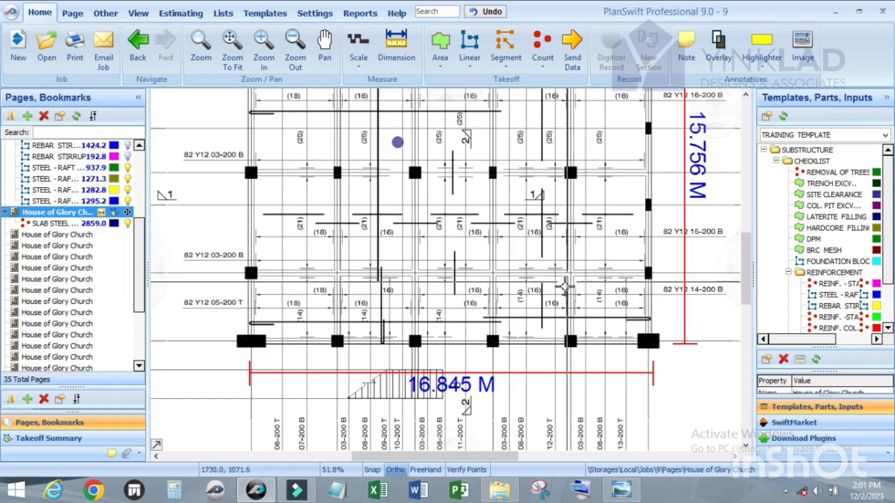
scroll(600, 330, down, 1)
scroll(603, 334, up, 2)
scroll(604, 334, down, 3)
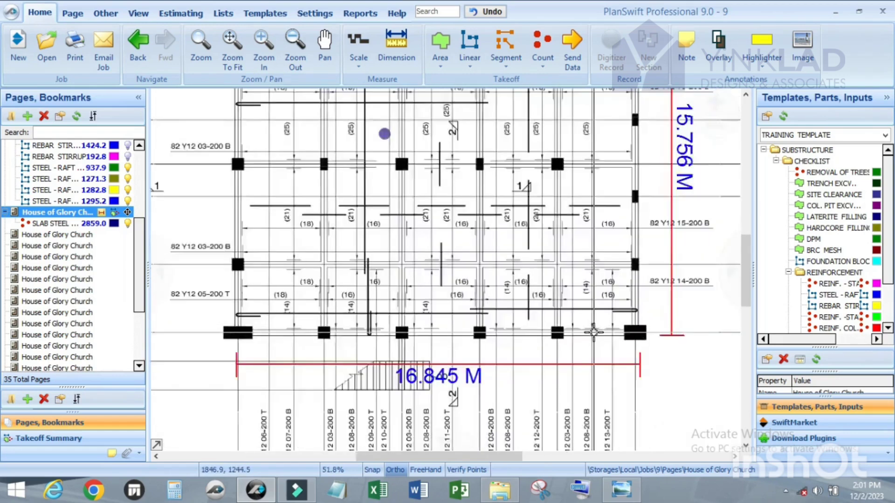
Examine the long vertical bars between gridlines 7 and 1, including the lap near gridline 2 and the hooked end at gridline 1.
scroll(598, 168, up, 1)
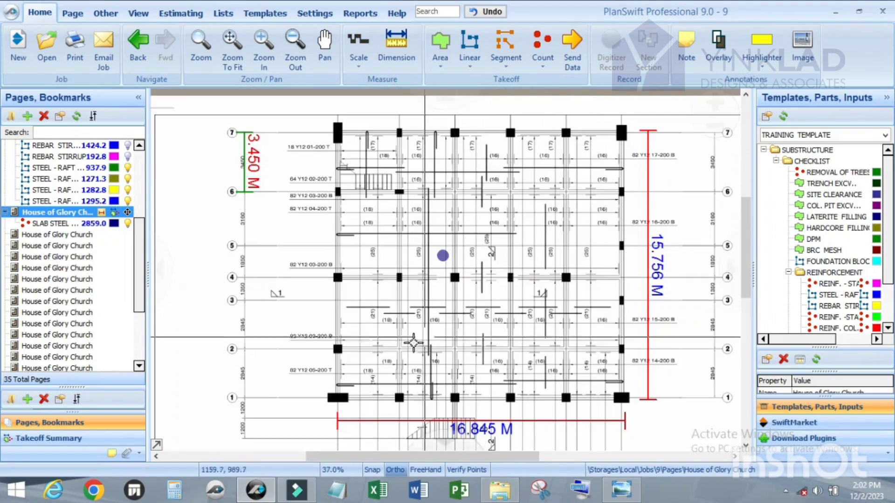
scroll(373, 317, up, 2)
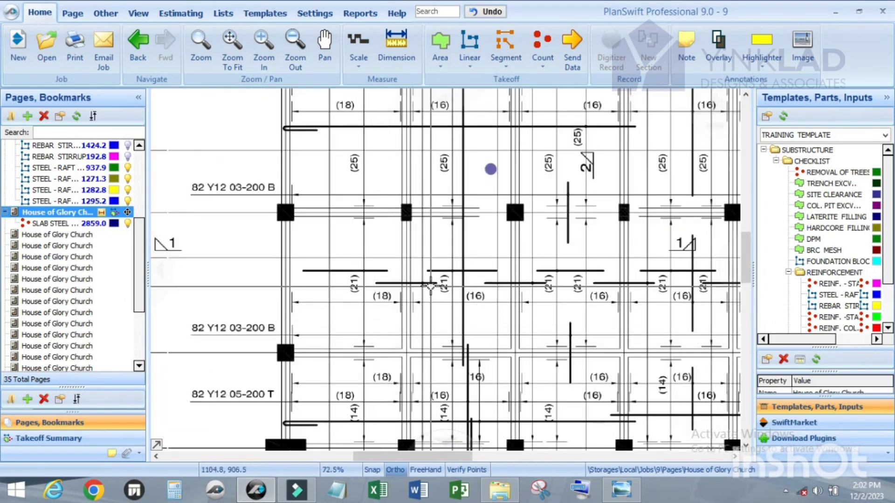
scroll(427, 271, down, 2)
scroll(428, 270, up, 1)
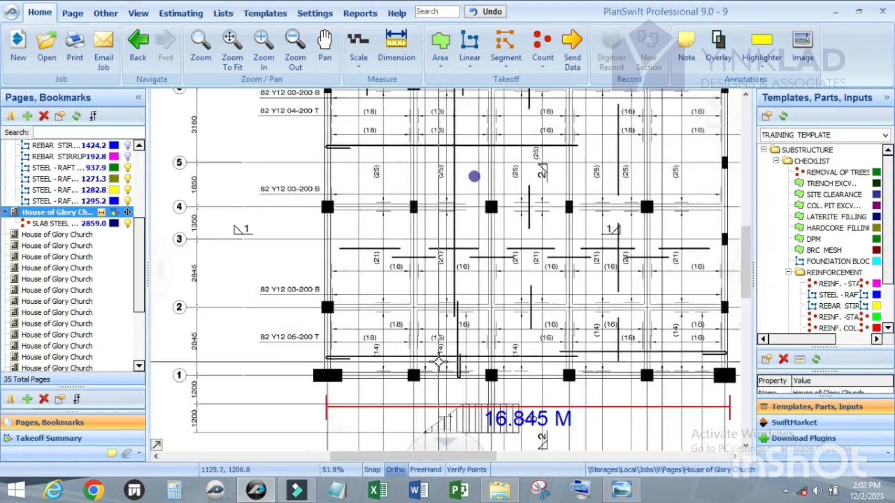
scroll(426, 315, up, 1)
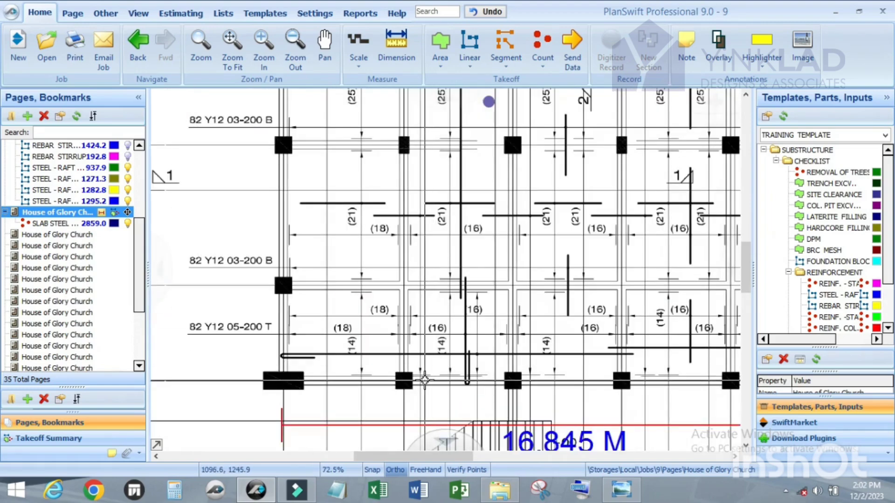
scroll(425, 381, down, 2)
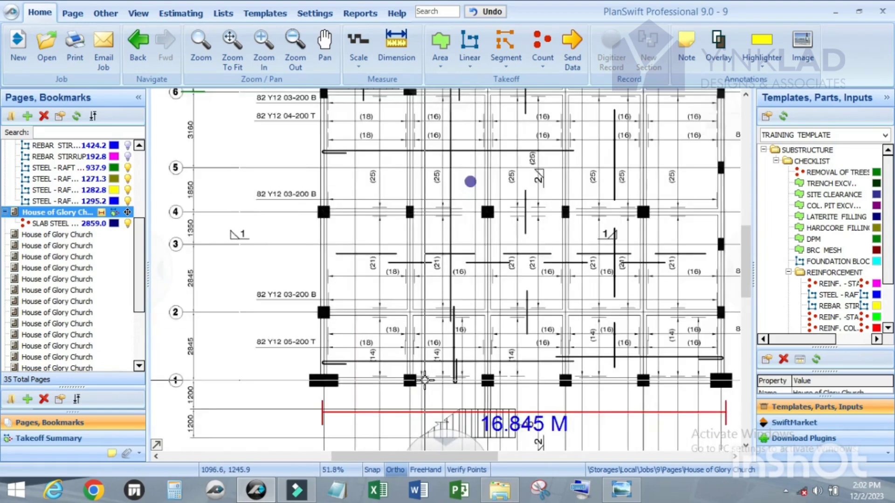
scroll(425, 119, up, 1)
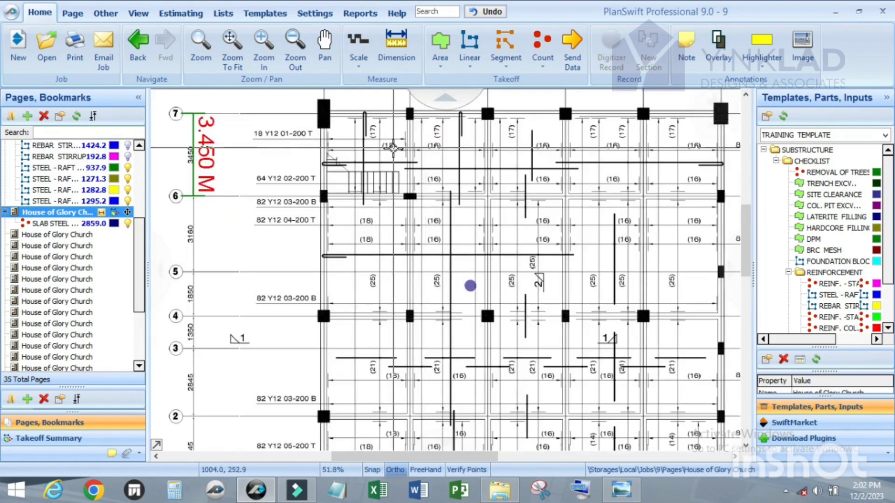
scroll(466, 233, down, 2)
scroll(491, 317, up, 1)
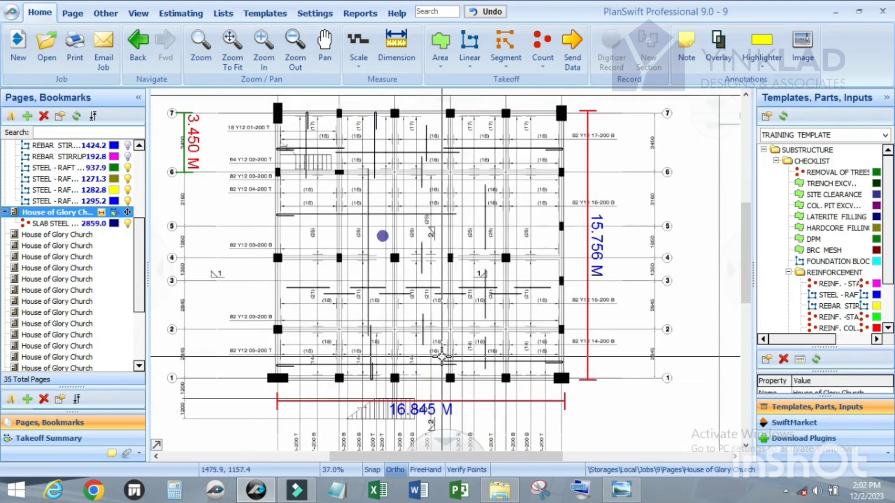
Examine the overlapping long horizontal bars above gridline 1 and the staggered short bars below gridline 3 across the slab bays.
scroll(442, 357, up, 1)
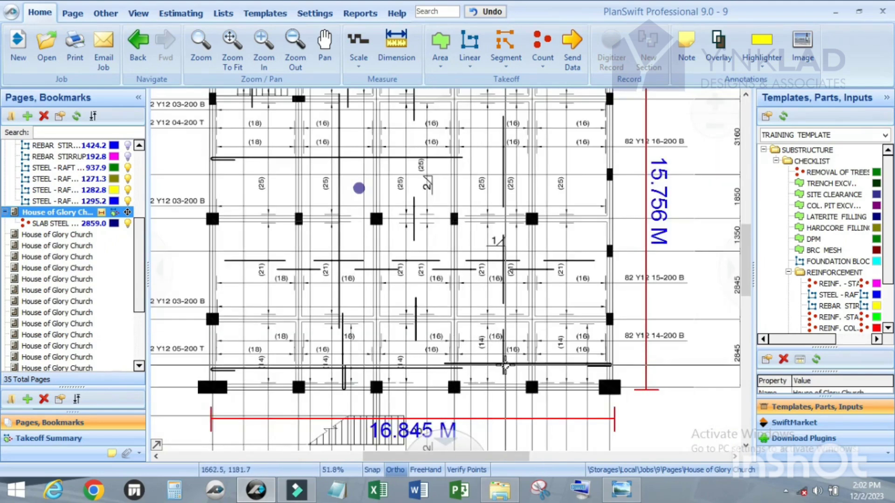
scroll(504, 366, down, 2)
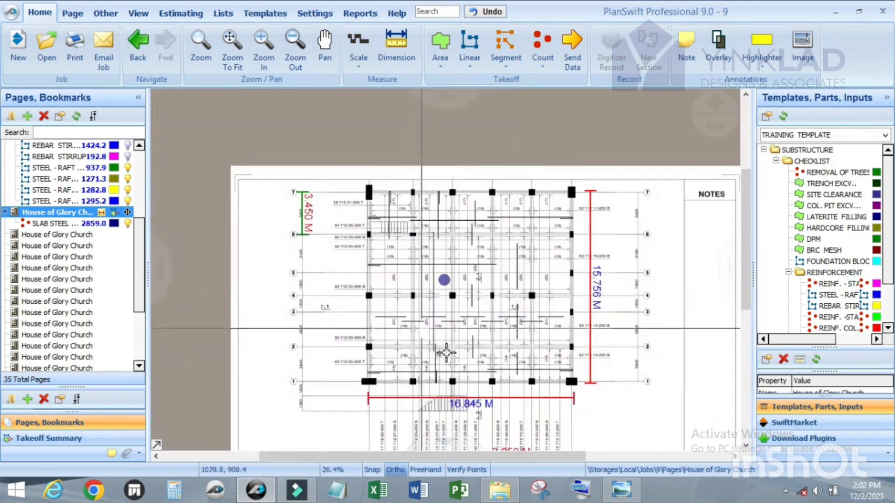
scroll(590, 341, up, 1)
scroll(553, 370, up, 2)
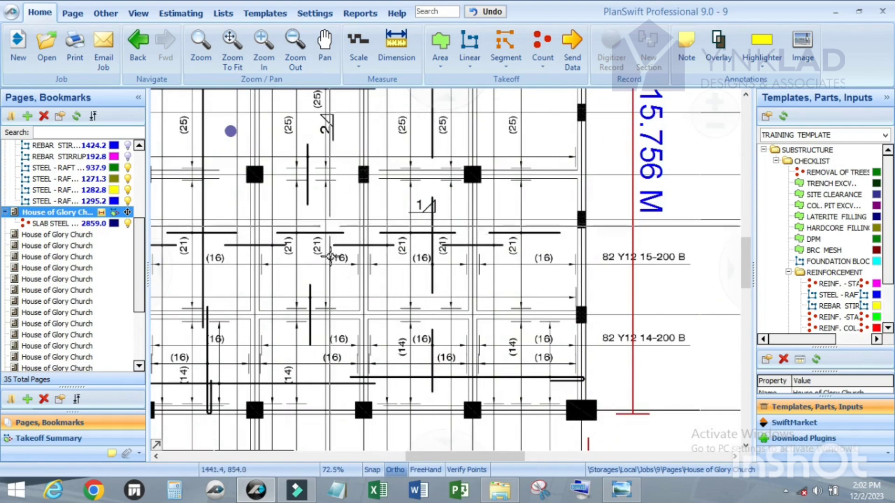
scroll(505, 295, down, 2)
scroll(406, 269, up, 2)
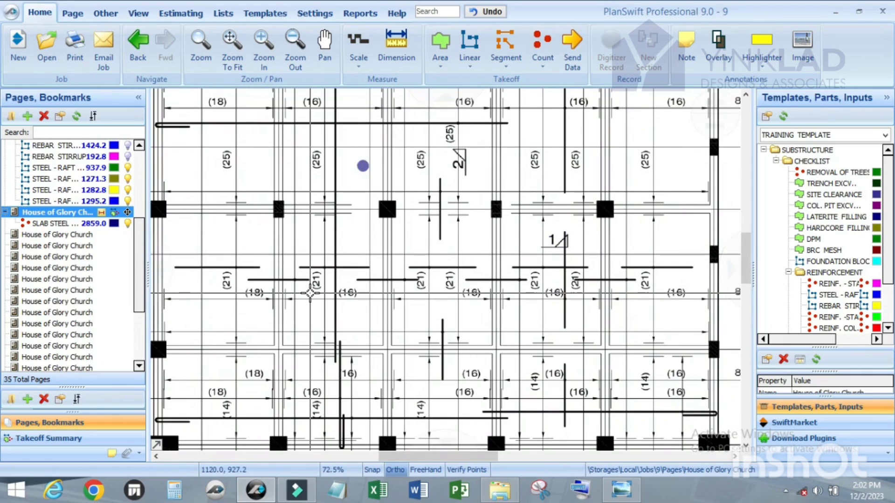
scroll(394, 243, down, 1)
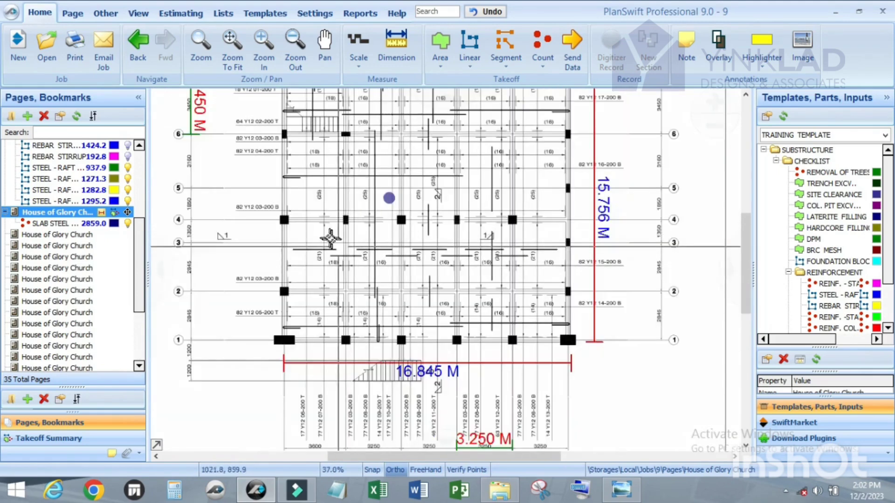
Measure the overlap between the two staggered horizontal bars near grid B, between grids 2 and 3 of the slab plan.
scroll(300, 194, up, 1)
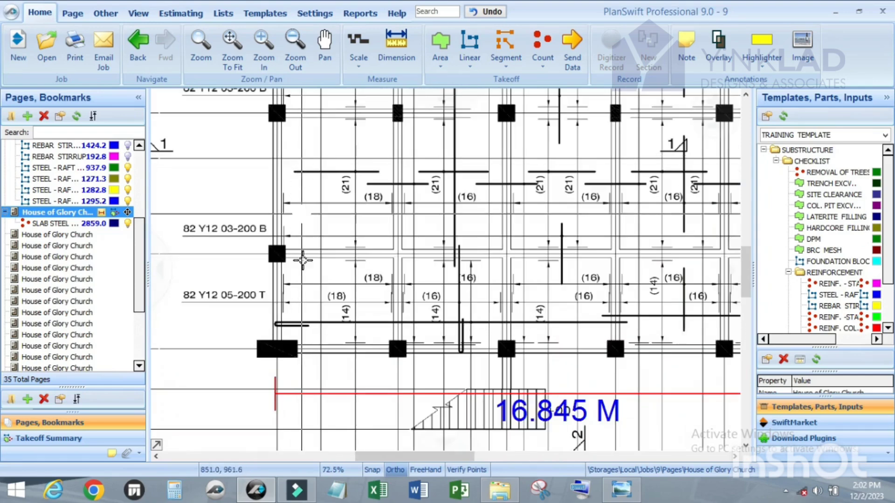
scroll(305, 253, down, 1)
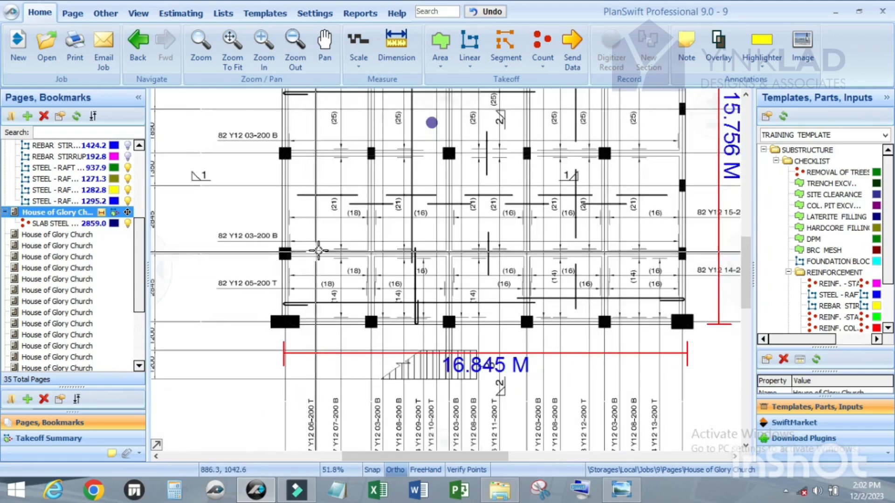
scroll(343, 184, up, 3)
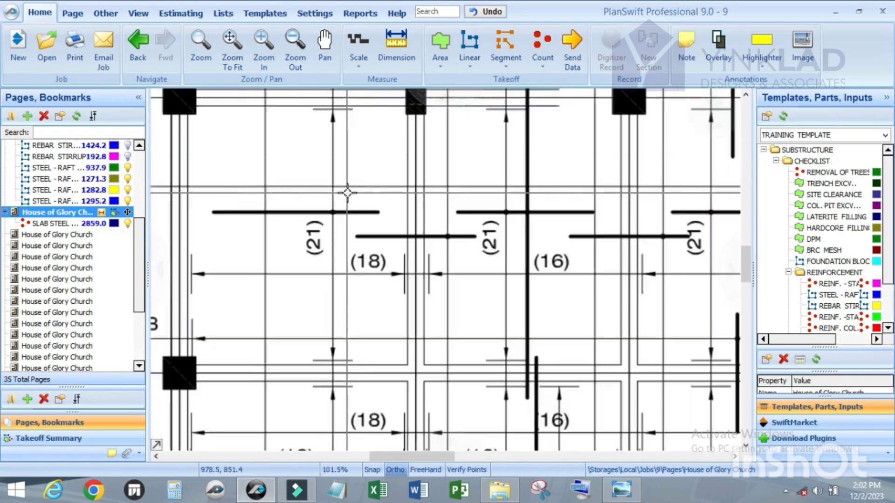
scroll(351, 203, down, 1)
scroll(365, 225, up, 1)
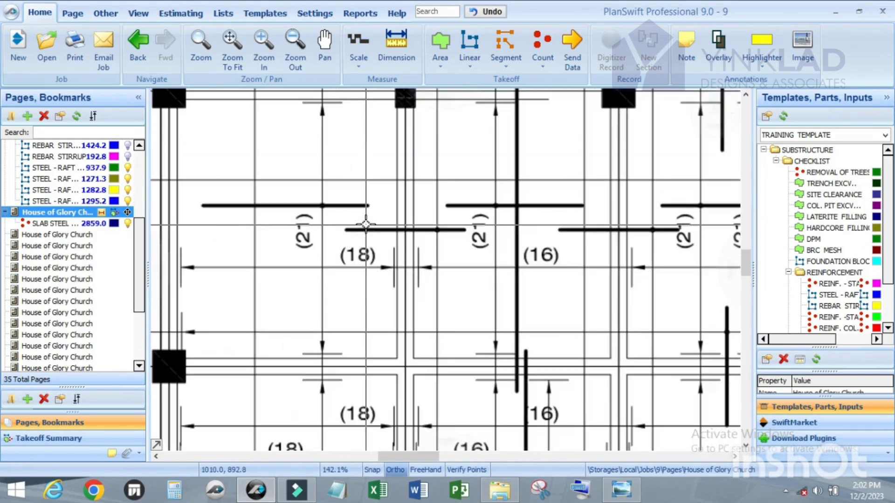
click(396, 46)
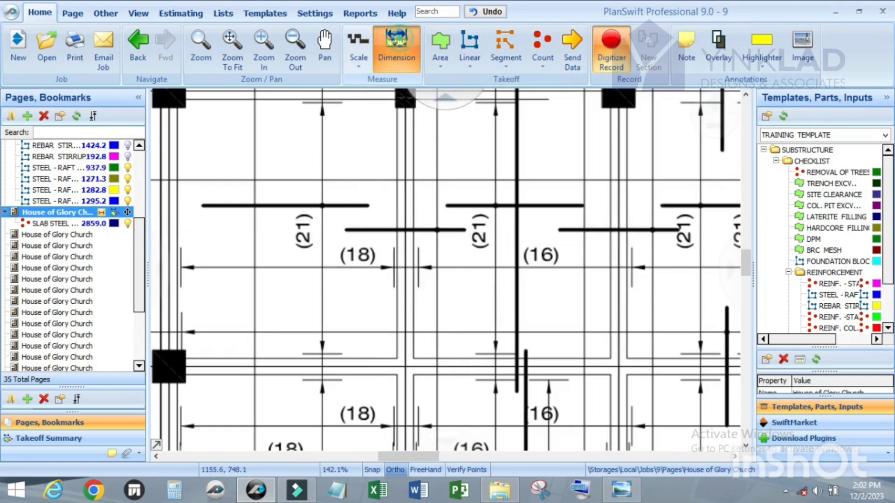
click(457, 224)
scroll(368, 217, up, 2)
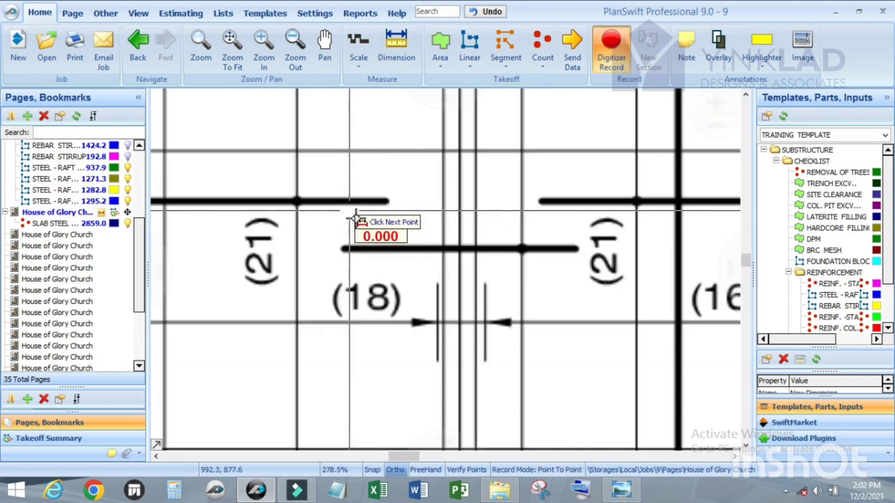
click(342, 248)
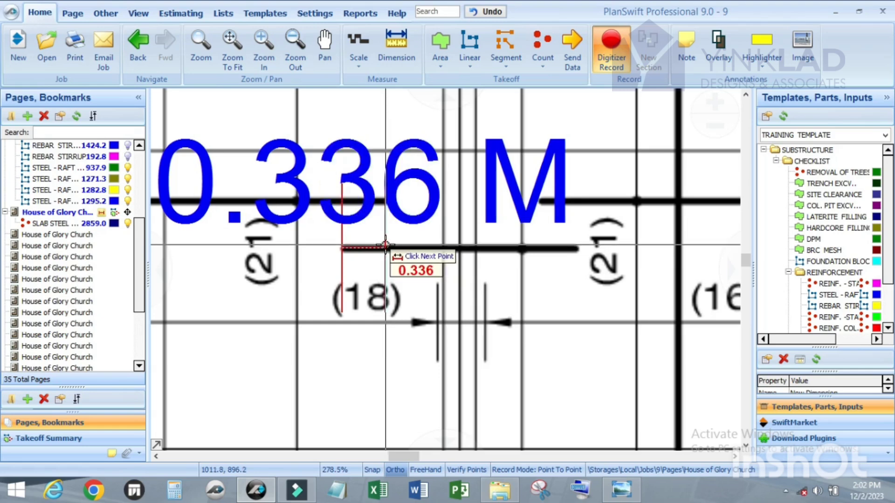
key(Escape)
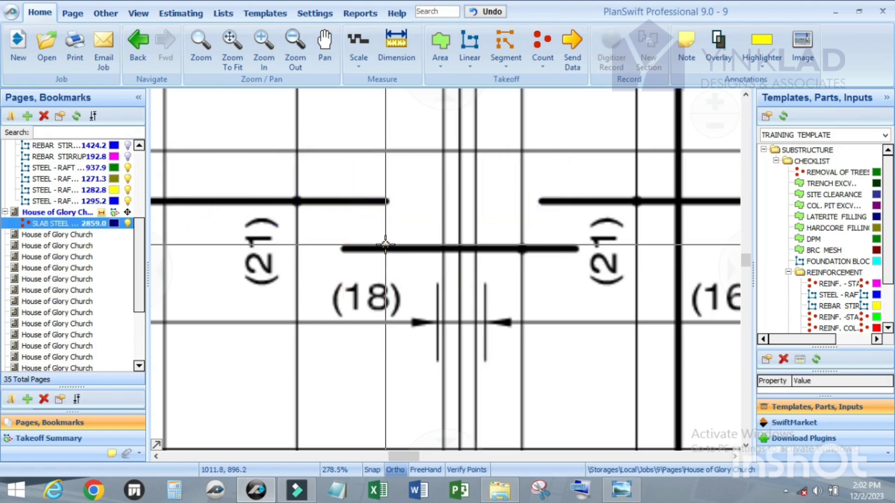
Examine the staggered horizontal bars marked (21) across all bays between grids 2 and 4, along with the surrounding slab reinforcement callouts.
scroll(351, 226, down, 5)
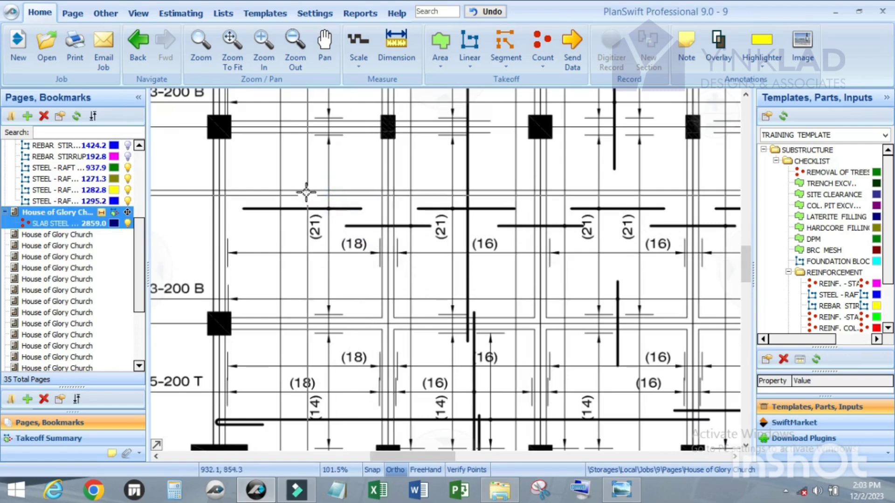
click(307, 189)
scroll(375, 238, down, 3)
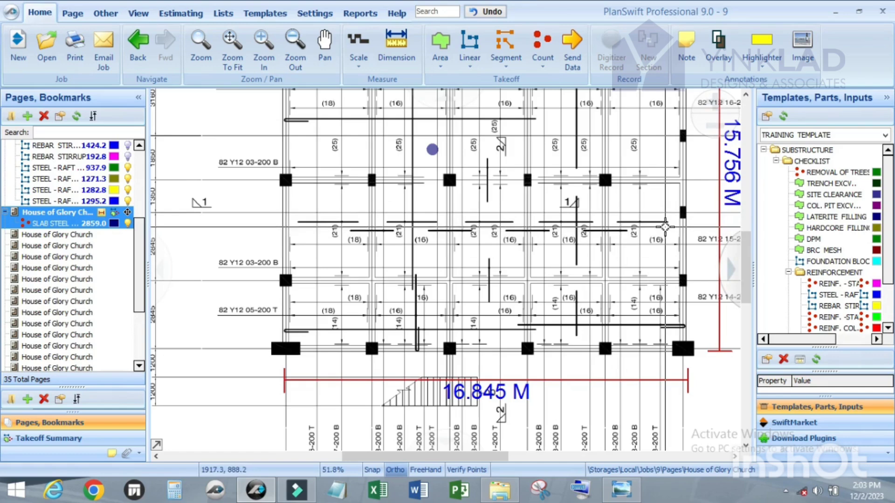
scroll(665, 227, up, 2)
scroll(553, 212, down, 2)
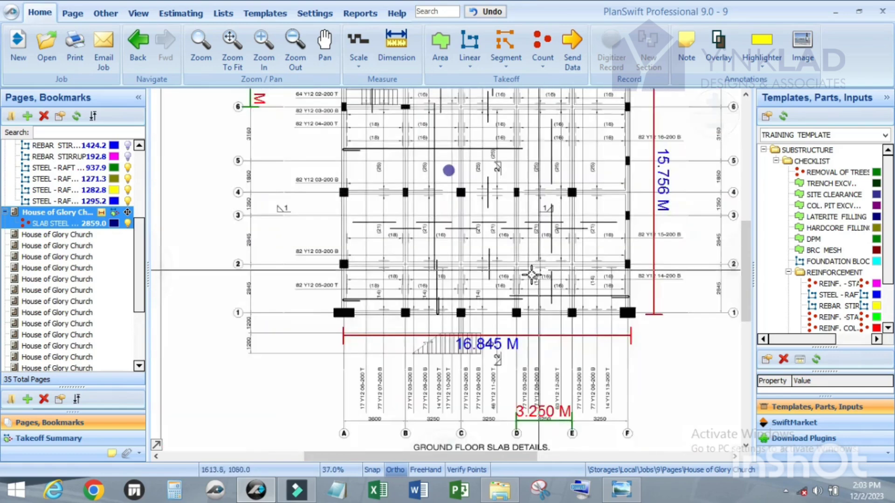
scroll(529, 273, up, 1)
scroll(421, 206, up, 2)
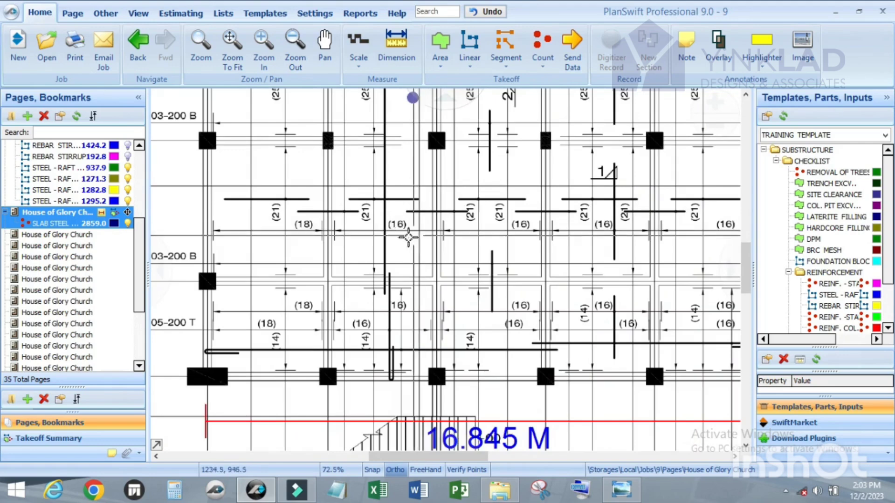
scroll(419, 225, down, 1)
scroll(469, 222, up, 1)
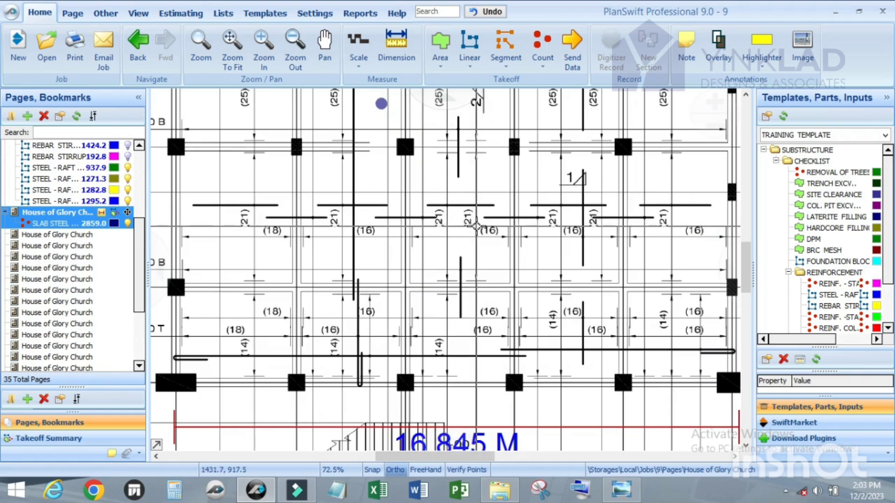
scroll(502, 236, down, 1)
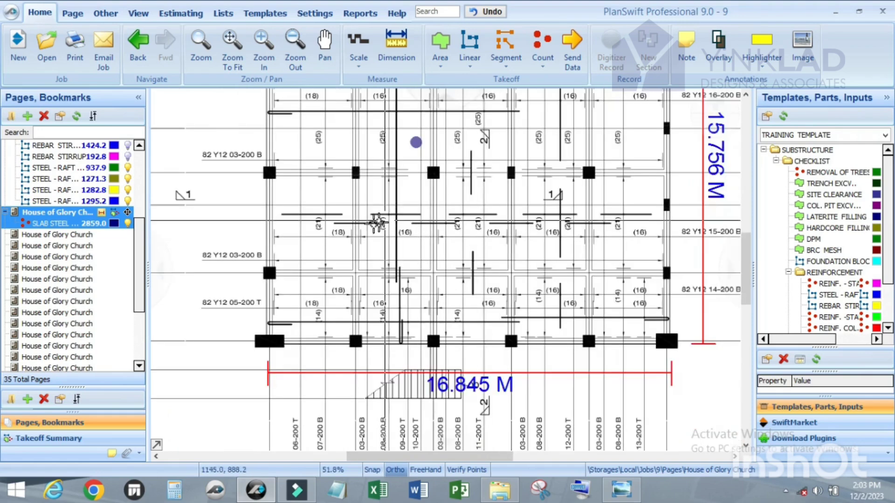
scroll(352, 237, up, 1)
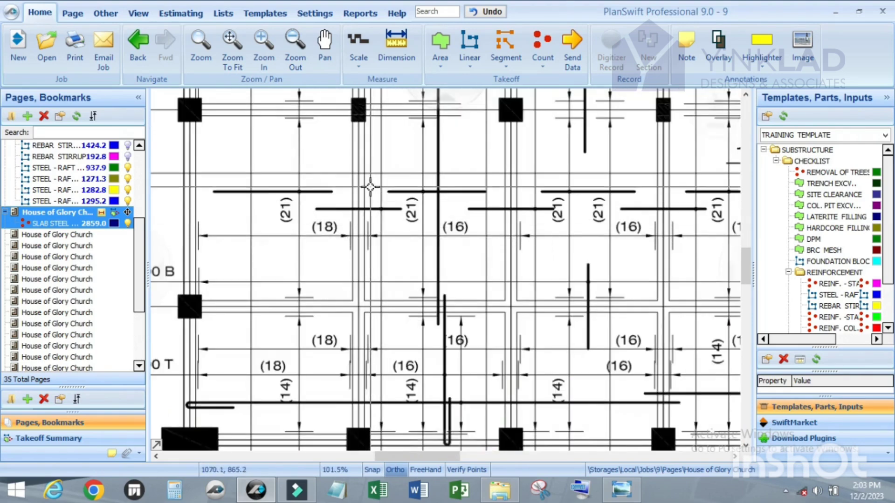
scroll(382, 197, down, 1)
scroll(382, 197, up, 2)
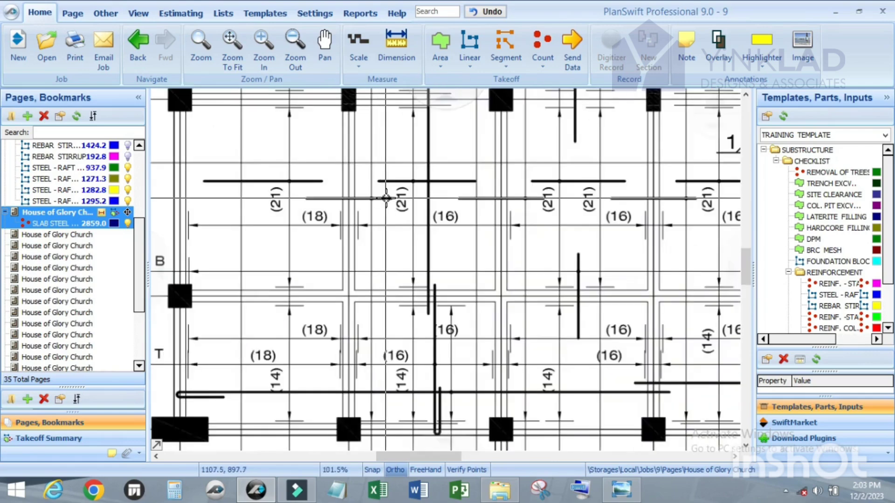
scroll(401, 224, down, 2)
scroll(408, 222, up, 1)
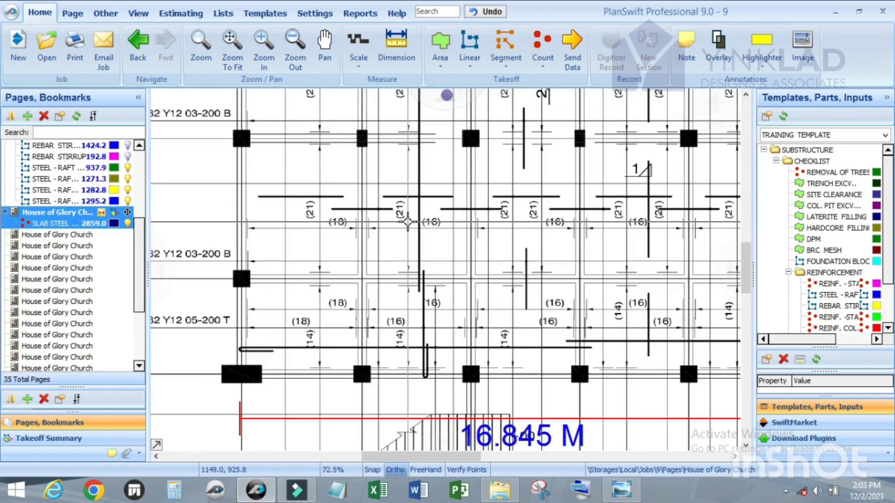
scroll(406, 215, down, 1)
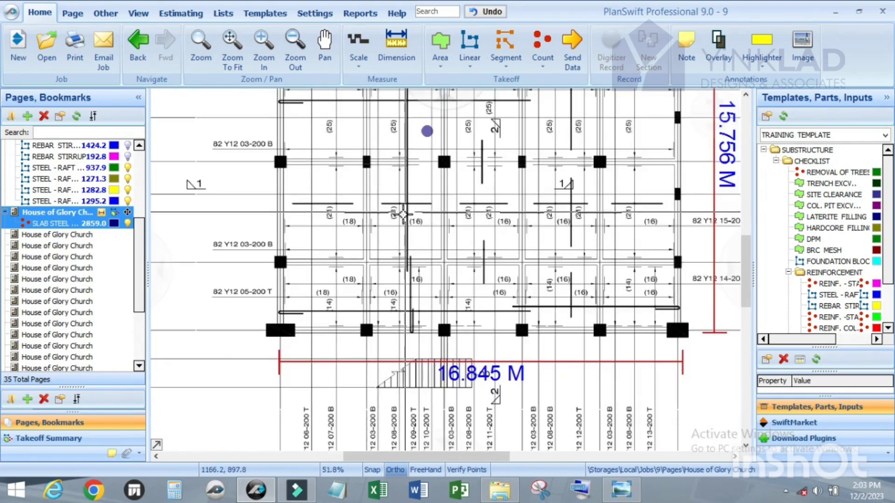
scroll(406, 210, up, 1)
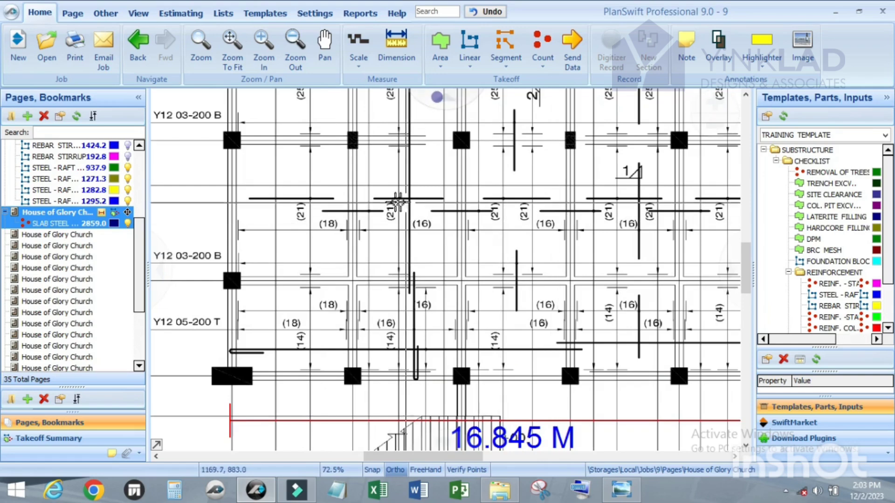
scroll(397, 203, down, 1)
scroll(673, 206, up, 1)
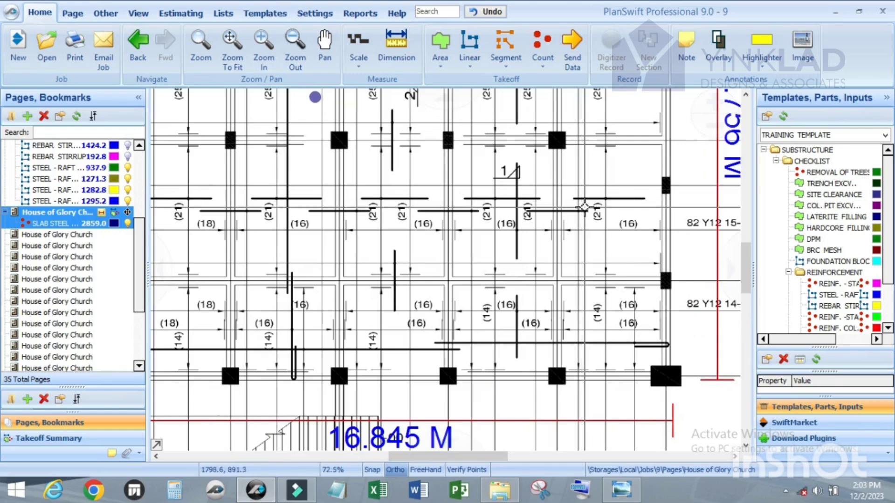
scroll(615, 214, down, 1)
scroll(404, 222, up, 1)
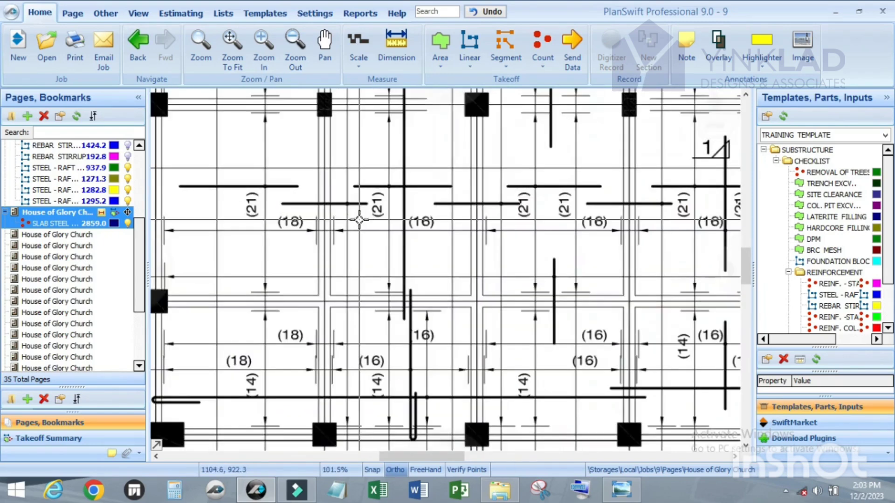
scroll(403, 223, down, 1)
scroll(494, 227, up, 1)
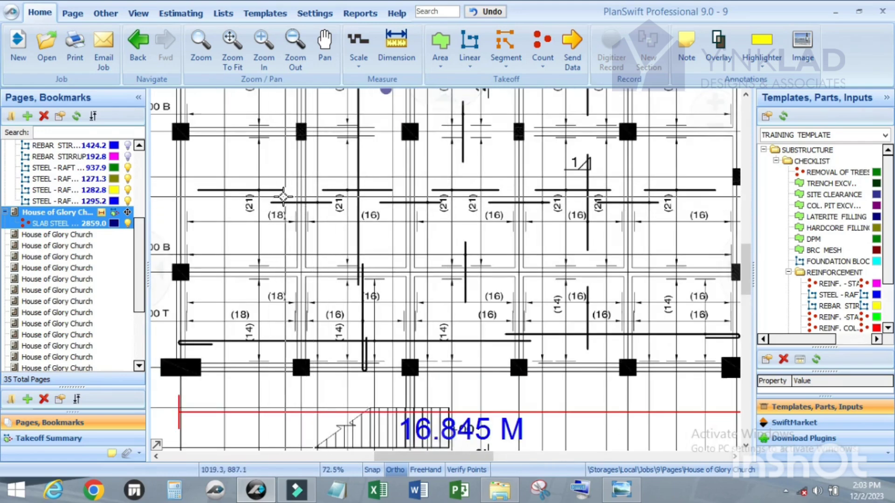
scroll(287, 195, down, 1)
scroll(286, 196, up, 1)
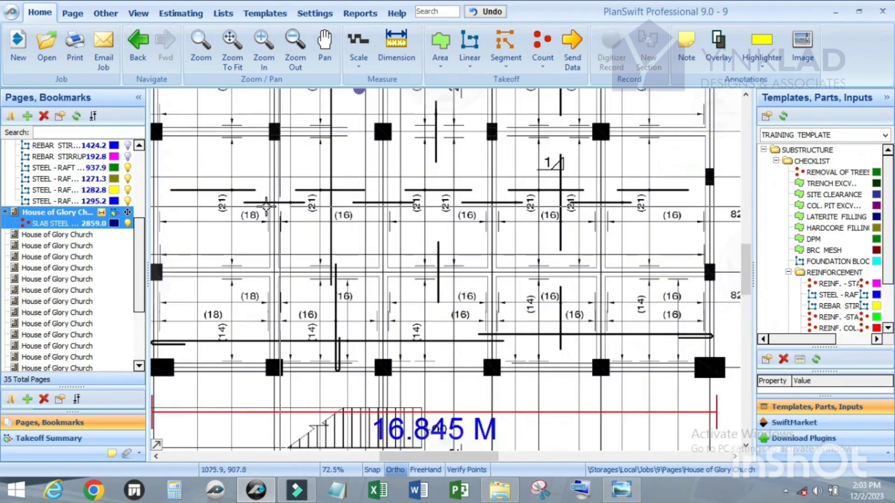
scroll(258, 207, down, 1)
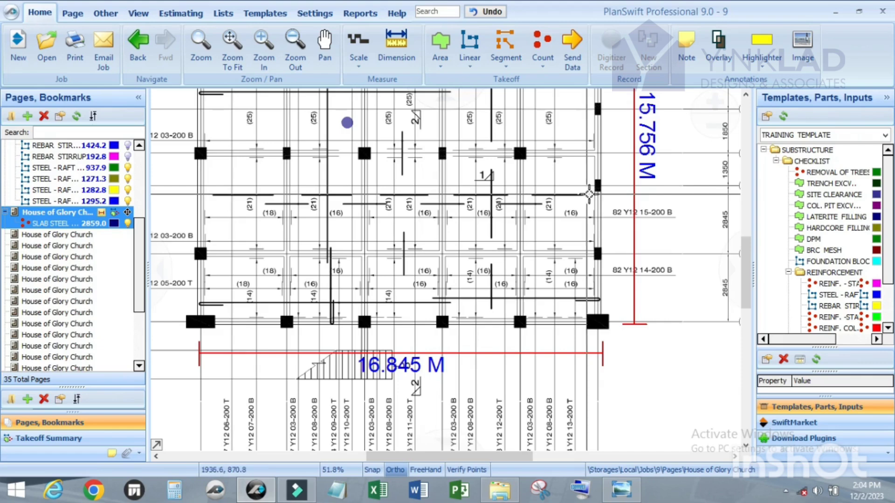
scroll(426, 192, up, 1)
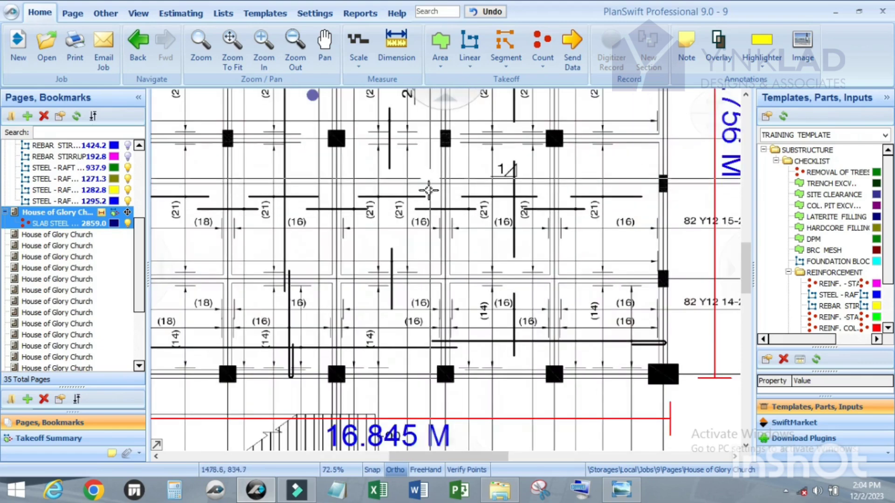
scroll(479, 184, down, 1)
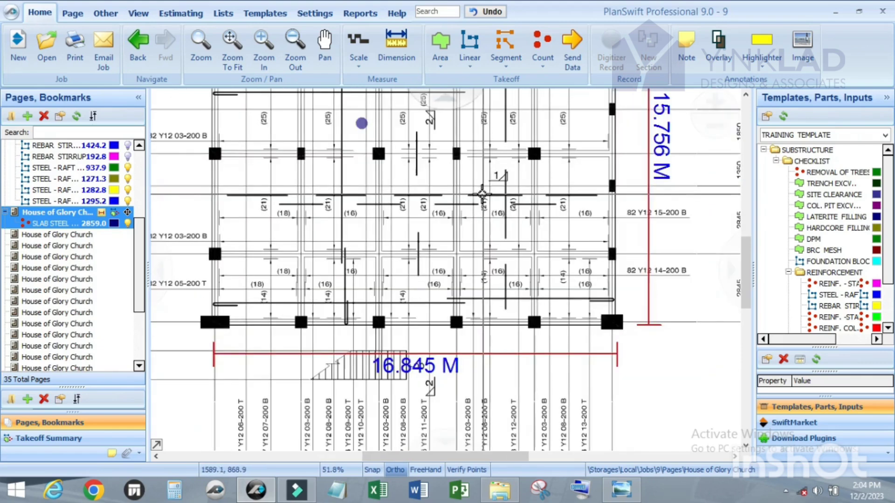
scroll(345, 179, up, 1)
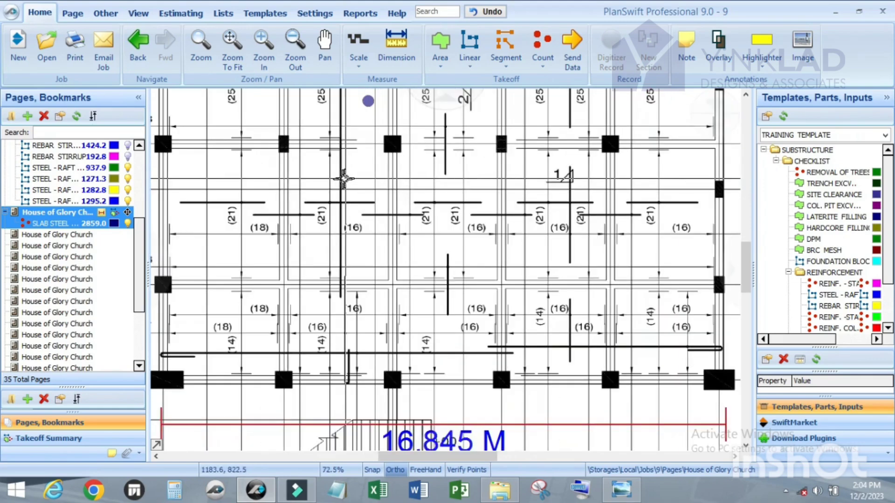
scroll(454, 178, down, 1)
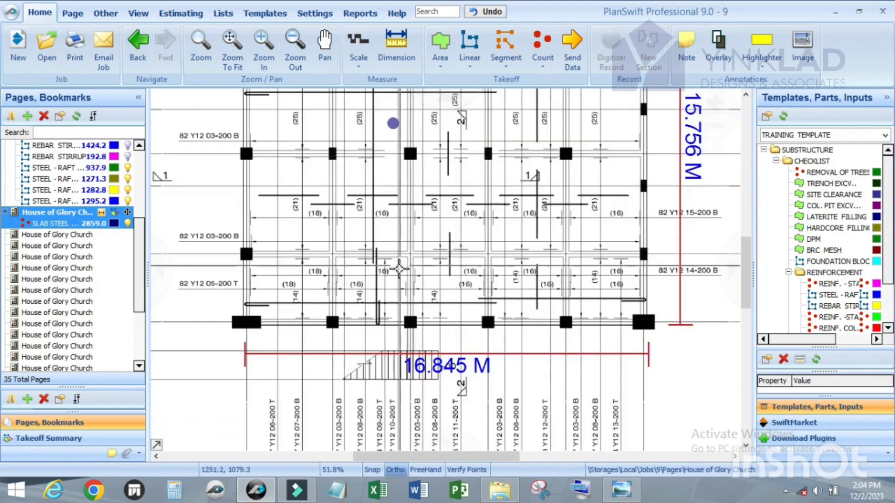
scroll(390, 259, down, 2)
scroll(388, 165, up, 1)
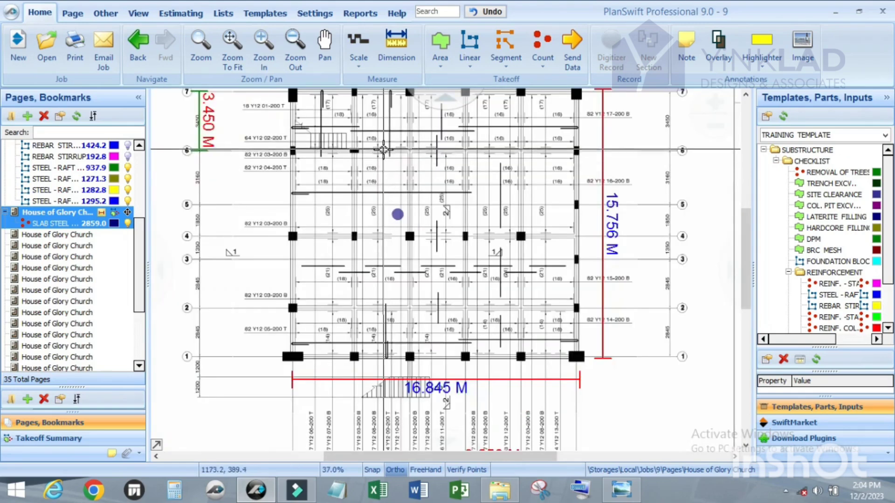
scroll(386, 149, up, 1)
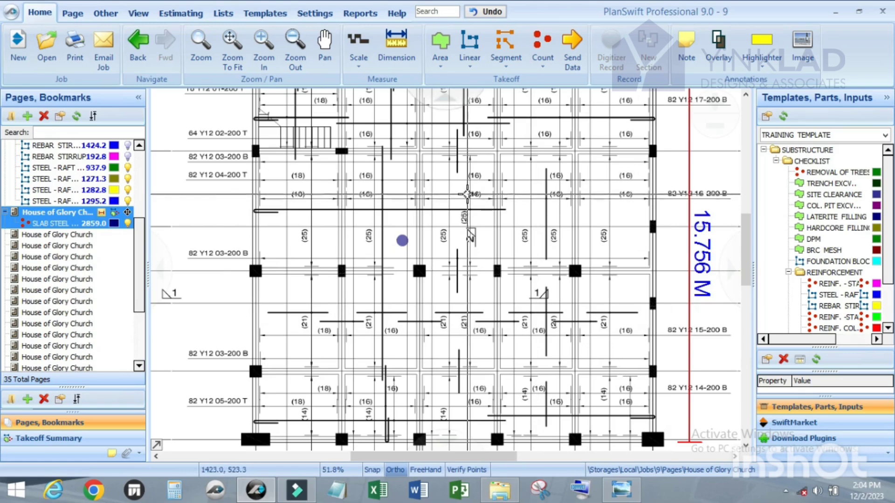
scroll(467, 195, down, 1)
scroll(535, 293, up, 1)
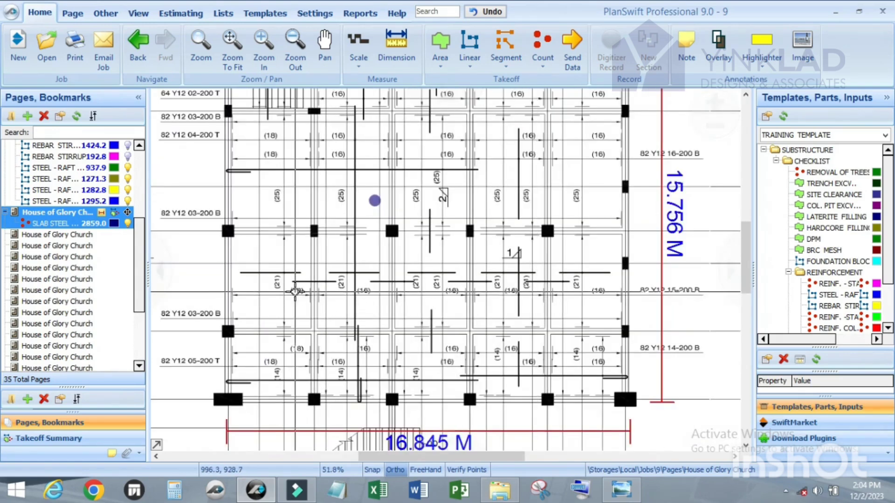
scroll(295, 291, up, 1)
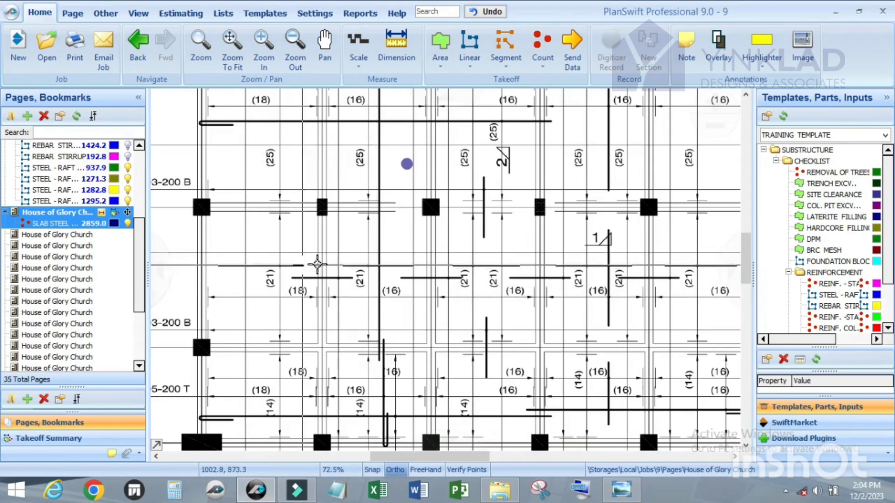
Start a new takeoff from the SLAB STEEL BAR template and name it SLAB STEEL BAR - B.
scroll(317, 264, down, 1)
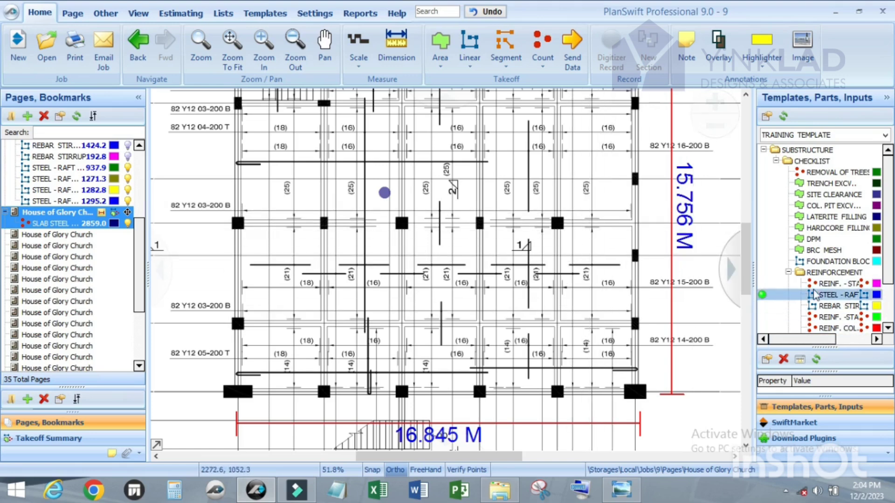
scroll(787, 293, down, 1)
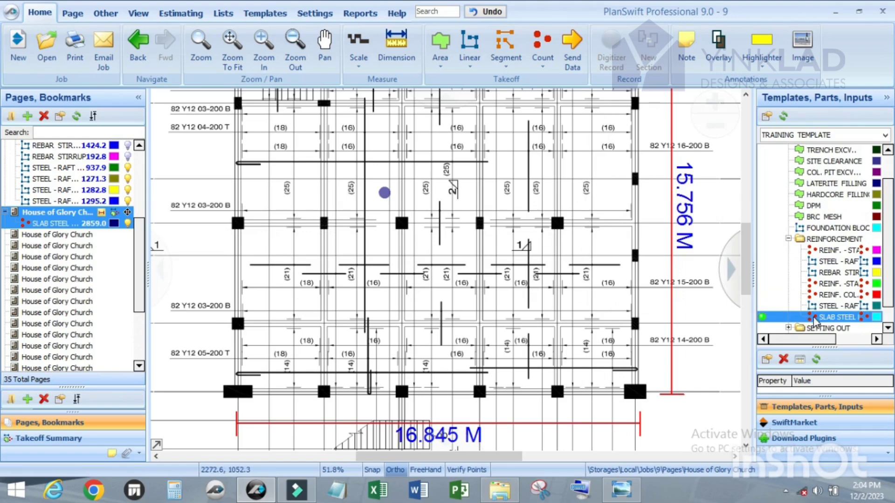
double_click(765, 317)
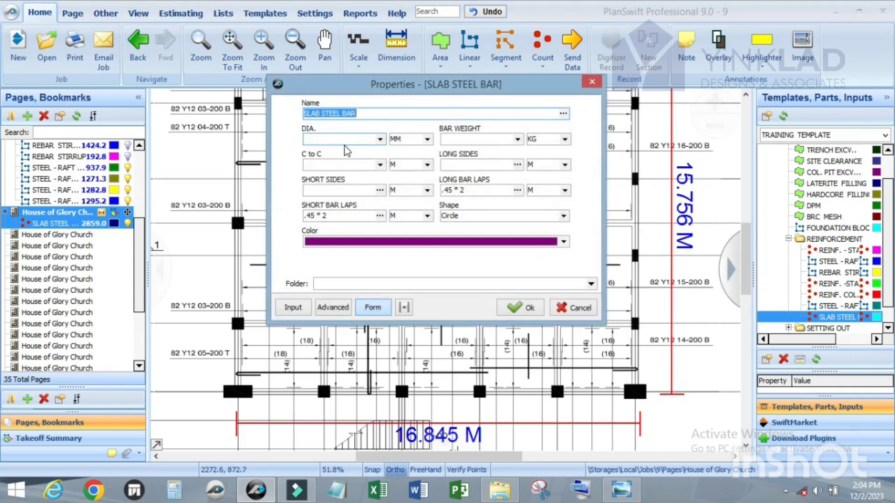
click(362, 114)
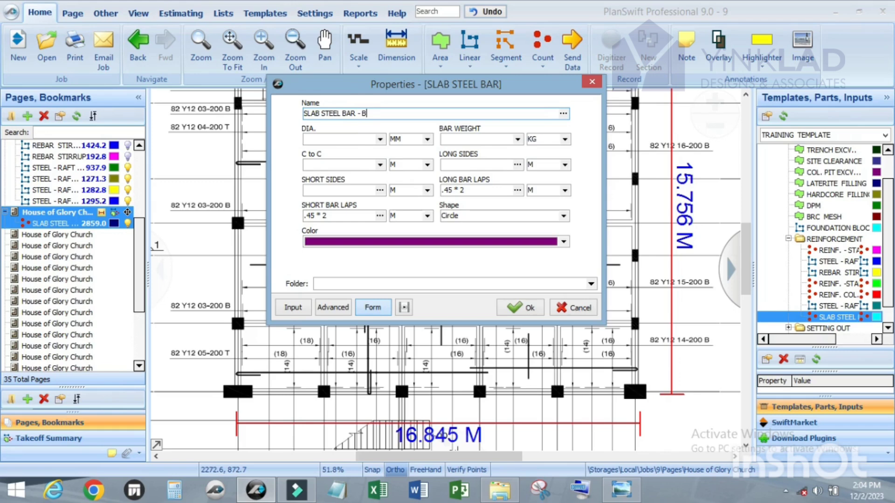
Set diameter 12 mm, bar weight 0.889 kg, C to C 0.20 m, long sides 16.845 m and short sides 15.756 m.
click(380, 141)
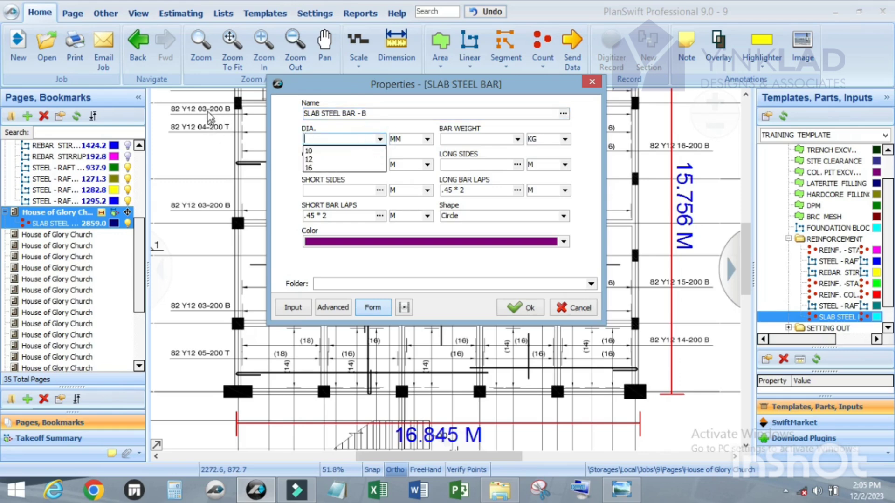
click(317, 160)
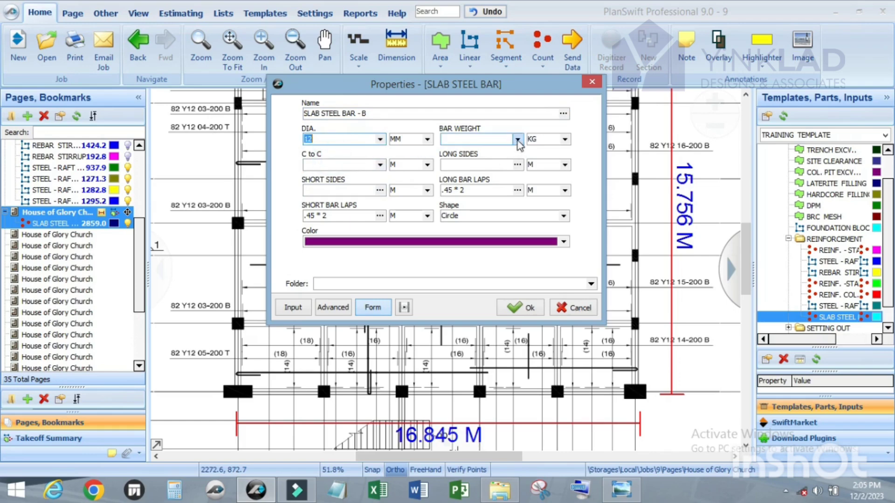
click(517, 139)
click(452, 159)
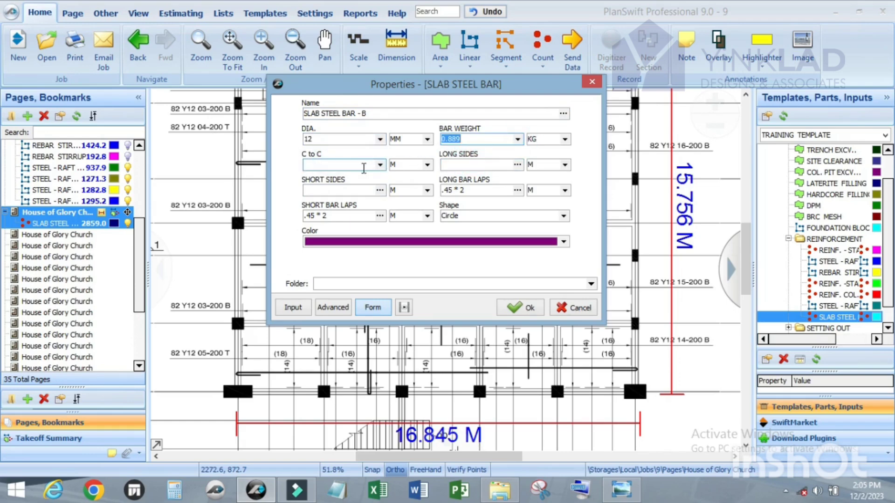
click(380, 164)
click(347, 184)
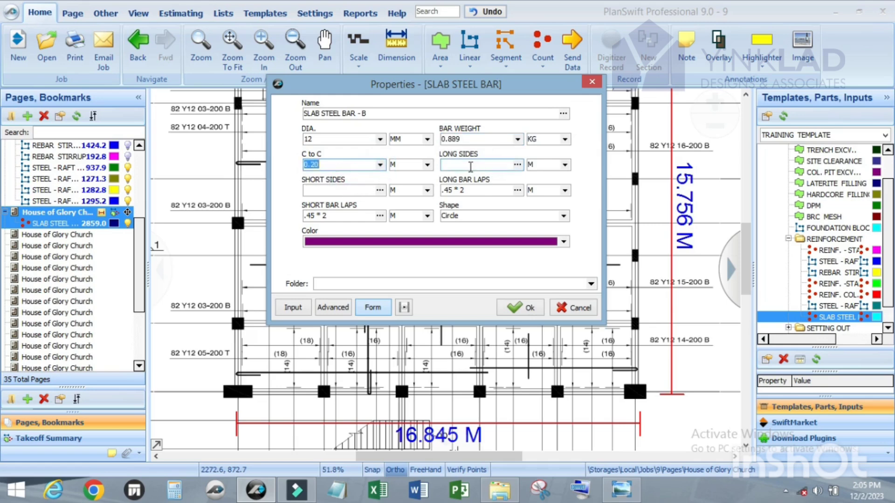
click(468, 165)
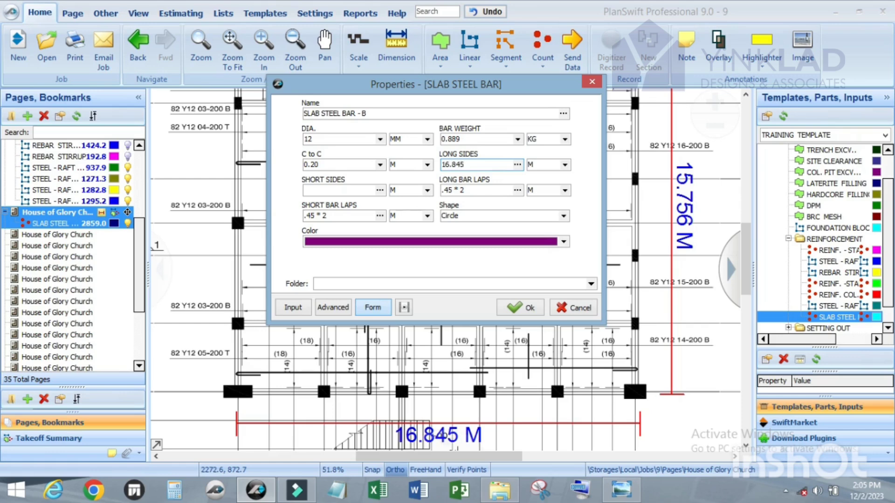
click(333, 190)
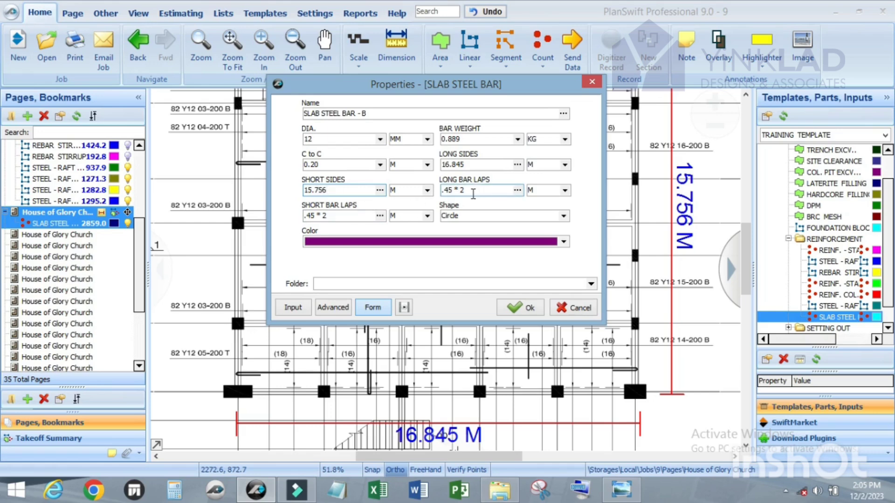
Set the long bar laps to .35 * 2 * 10 and the short bar laps to .35 * 2 * 8.
click(474, 194)
click(453, 190)
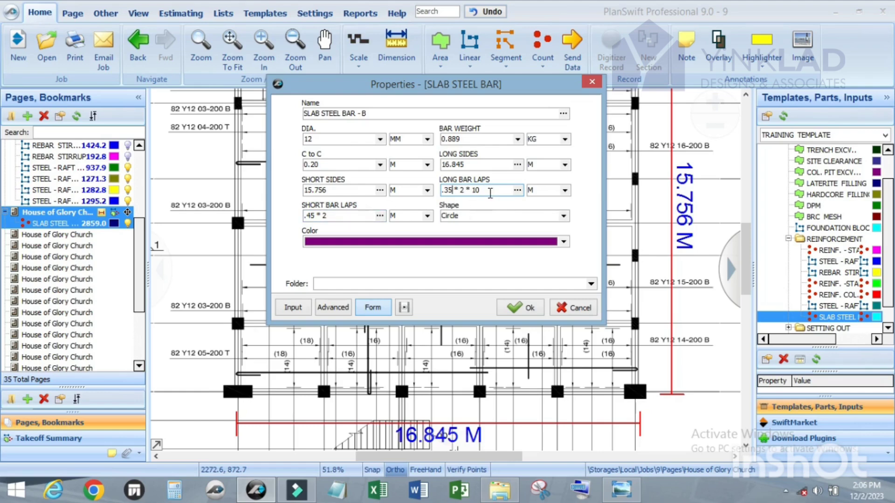
drag(490, 193, 431, 197)
key(ctrl+c)
drag(304, 216, 373, 216)
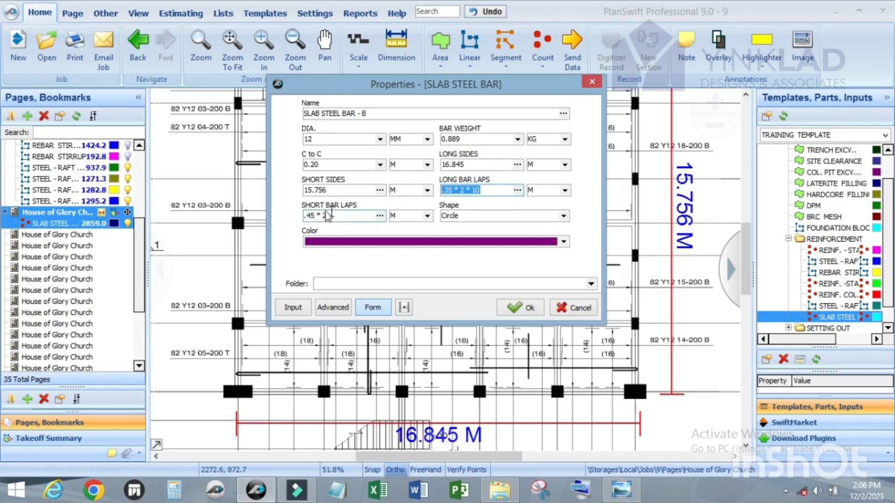
key(ctrl+v)
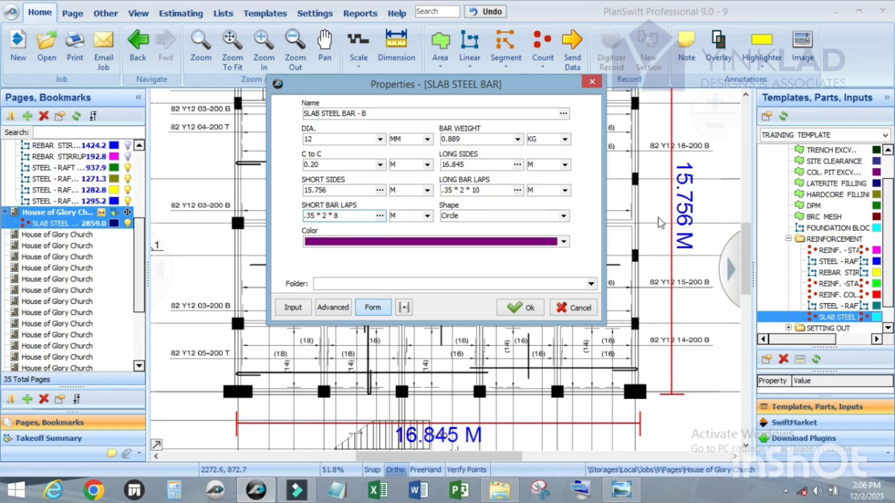
text(8)
Colour the bottom bar takeoff blue, confirm its properties and place one count point on the slab beside the existing marker.
click(468, 242)
click(370, 293)
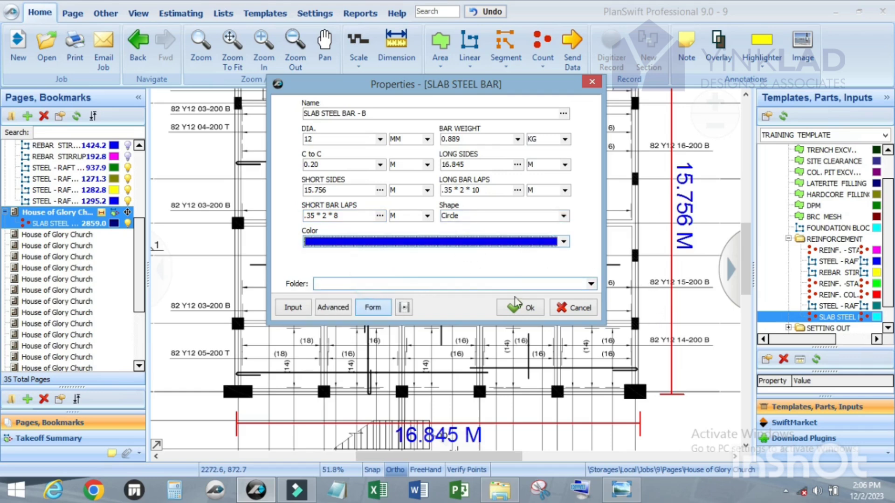
click(521, 308)
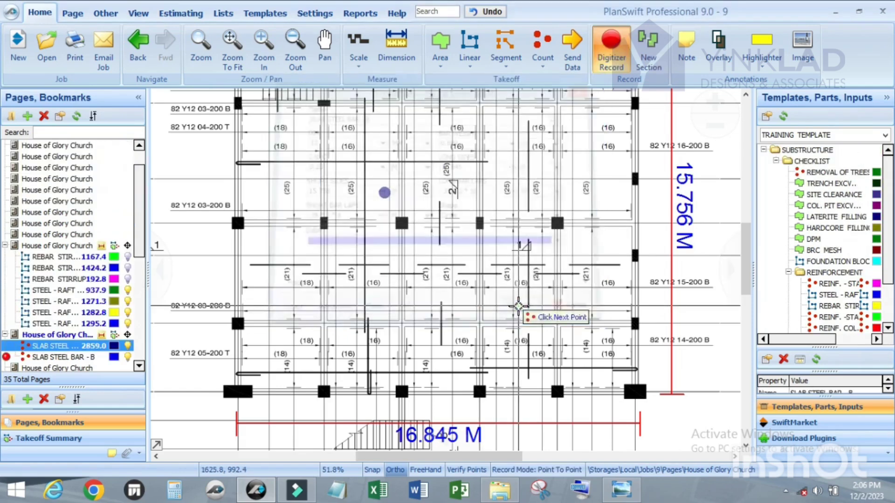
click(467, 196)
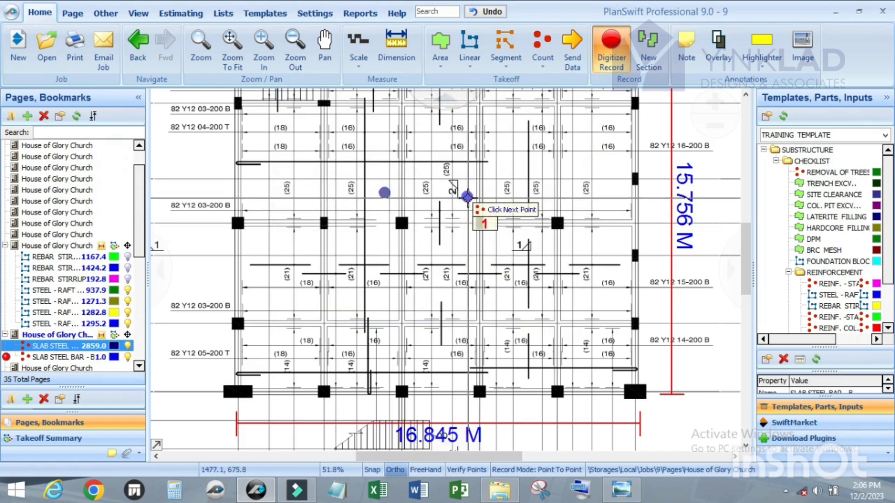
key(Escape)
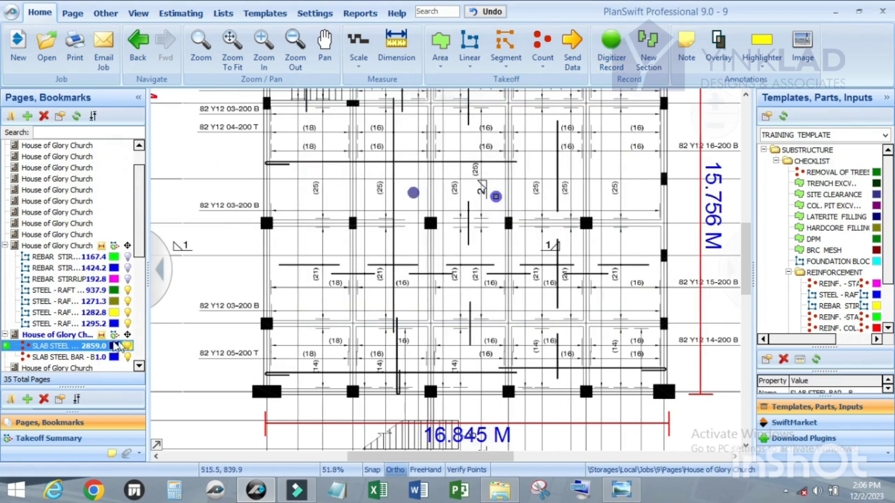
Change the colour of the SLAB STEEL BAR - T takeoff to orange.
click(113, 345)
click(136, 386)
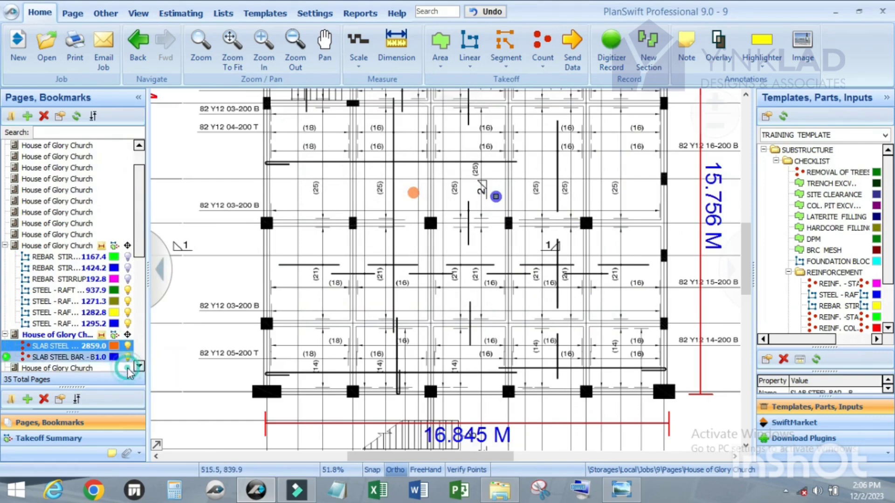
click(511, 242)
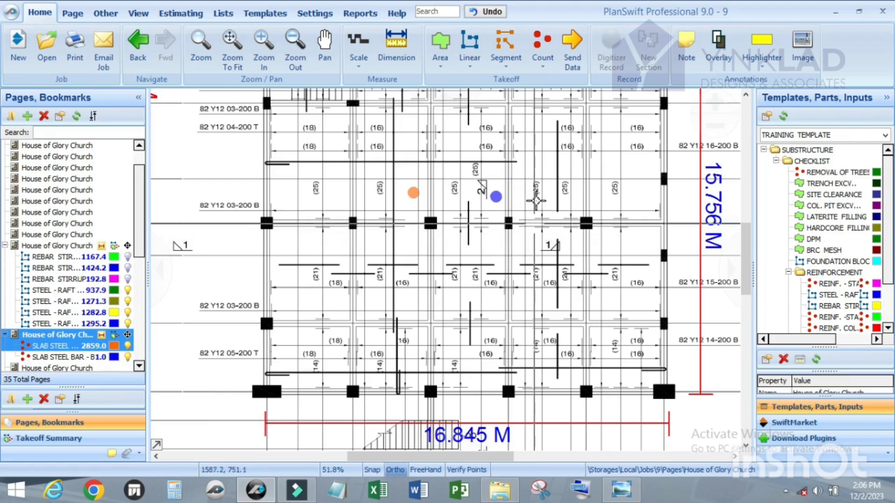
Compare the legend quantities and units of the SLAB STEEL BAR - T and SLAB STEEL BAR - B takeoffs.
scroll(545, 185, down, 4)
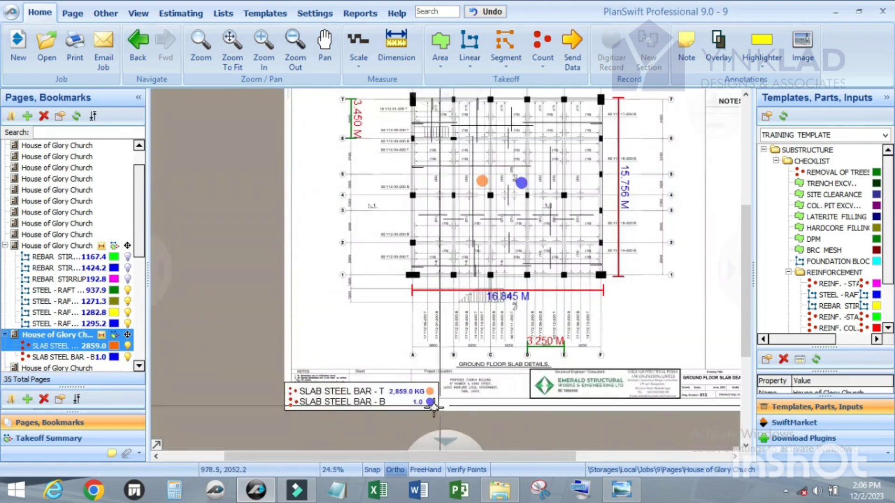
scroll(408, 410, up, 3)
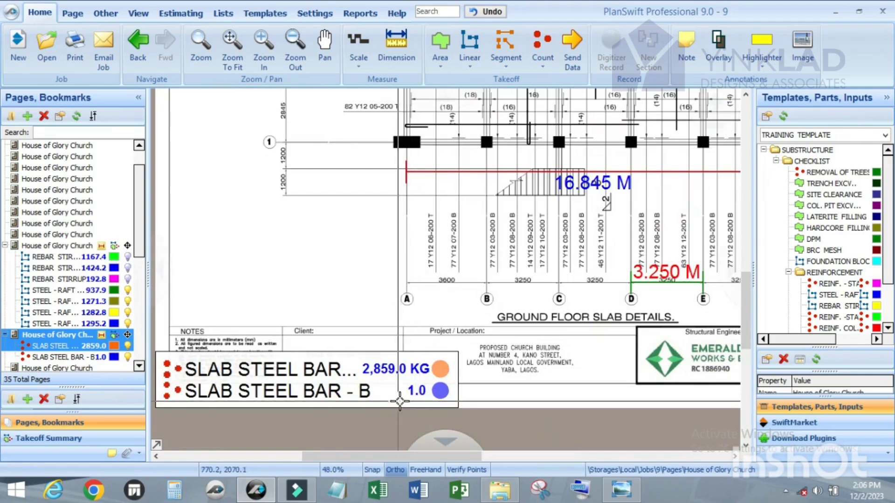
scroll(399, 403, down, 1)
scroll(401, 402, up, 2)
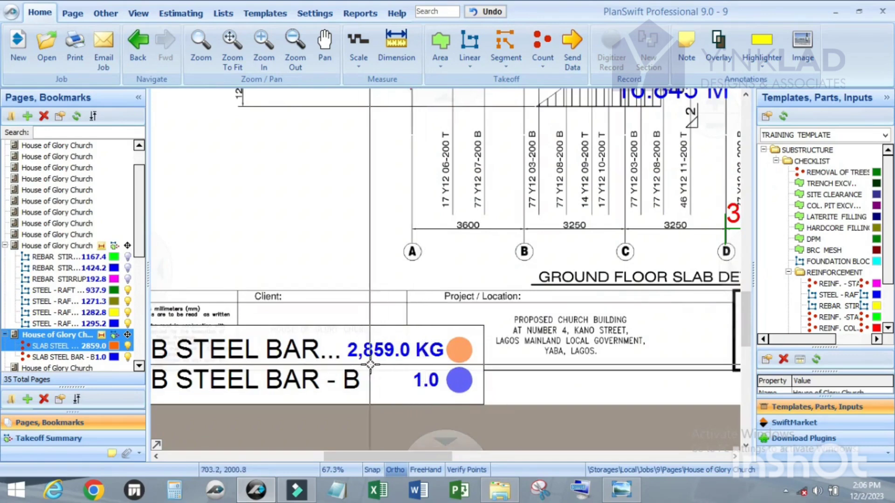
scroll(383, 372, down, 2)
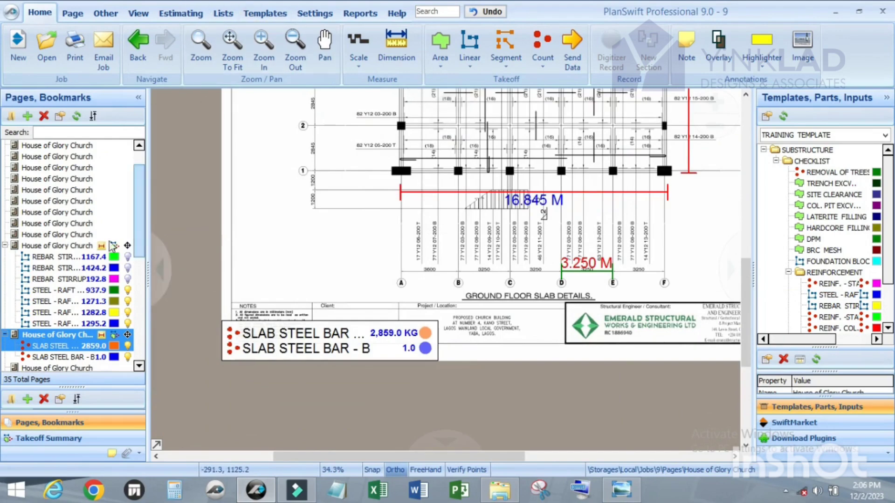
Check the Qty formula and input unit in the advanced properties of SLAB STEEL BAR - B, then close them.
double_click(83, 360)
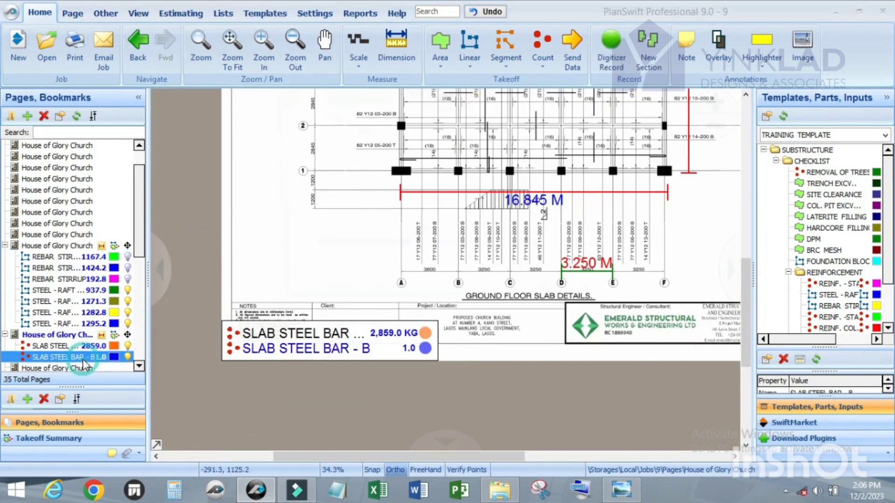
click(331, 298)
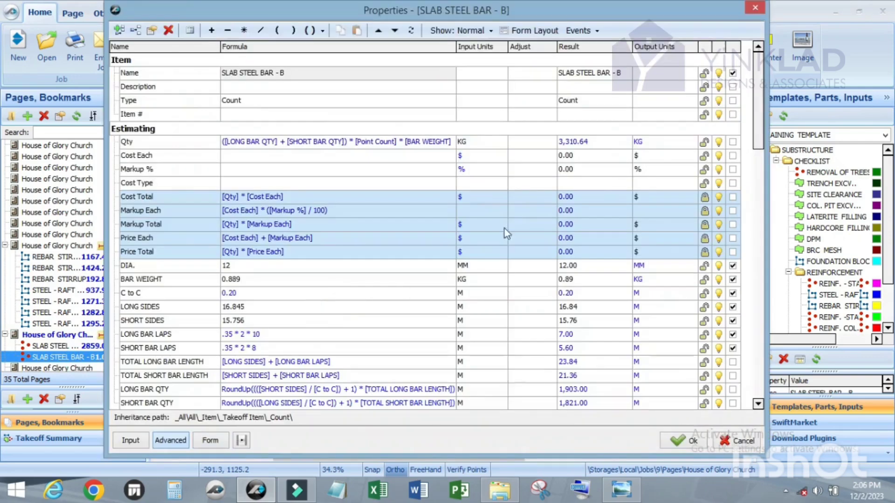
click(477, 142)
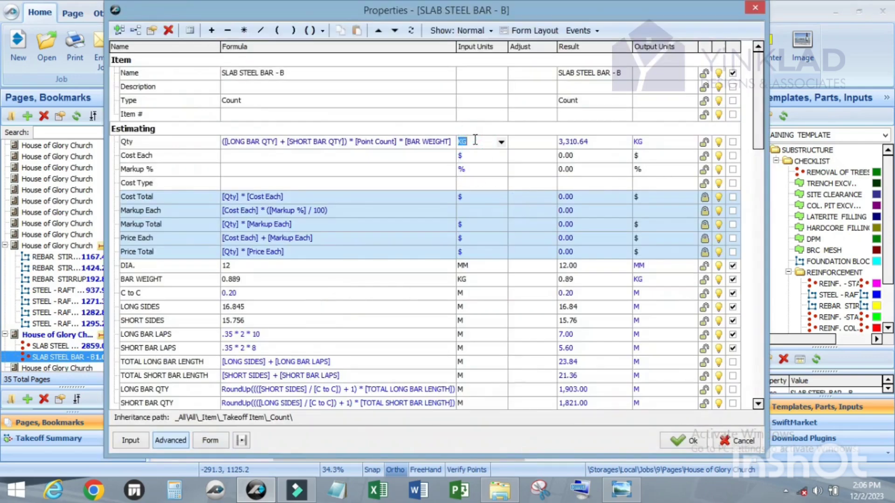
click(755, 8)
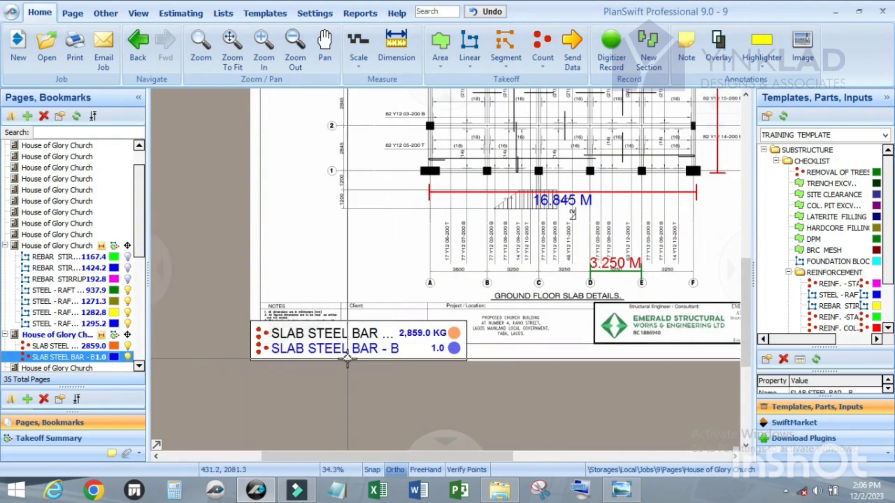
Delete the SLAB STEEL BAR - B takeoff from the ground floor slab page.
scroll(364, 356, up, 2)
scroll(413, 358, down, 4)
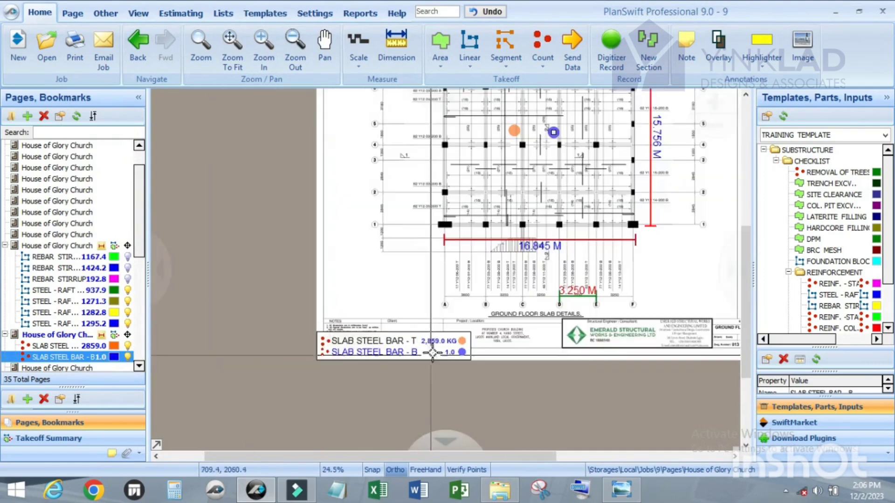
scroll(430, 365, up, 4)
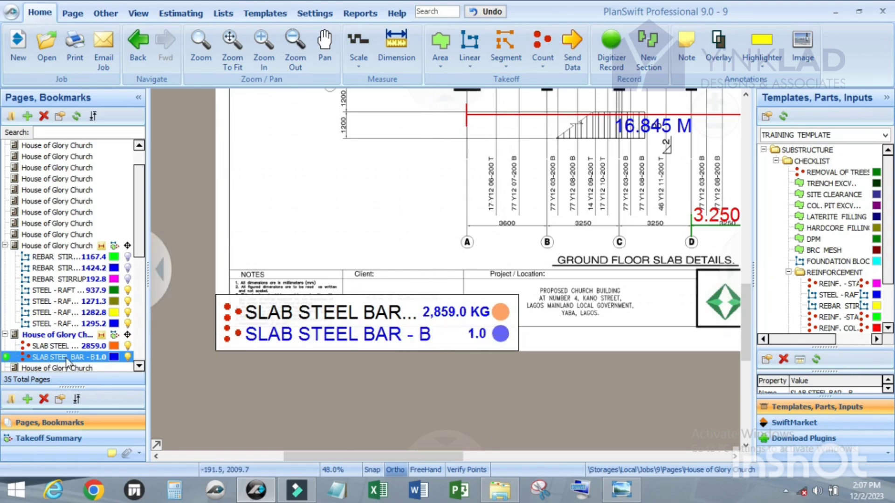
key(Delete)
click(487, 247)
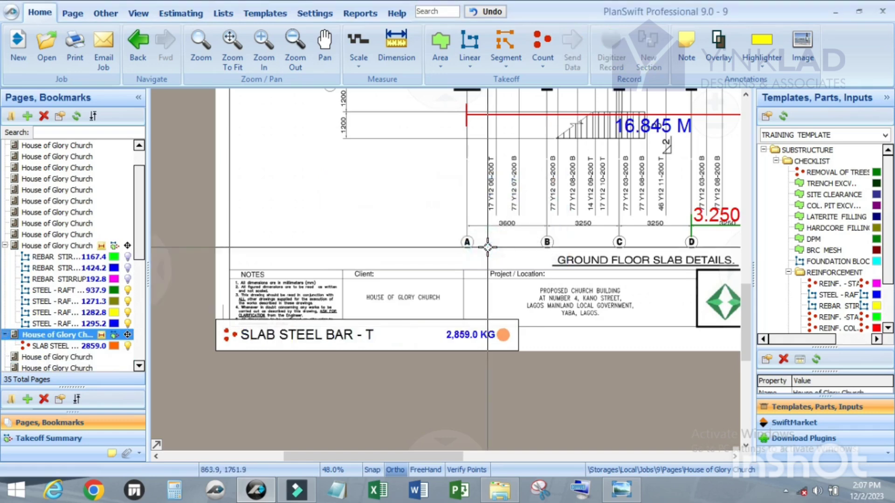
Open the advanced properties of the SLAB STEEL BAR template at the Takeoff property of the Takeoff Data group.
click(265, 14)
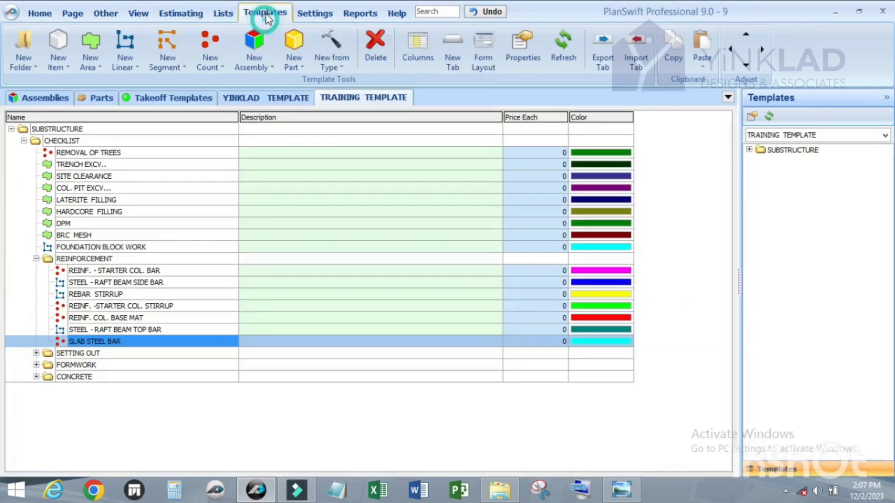
double_click(123, 346)
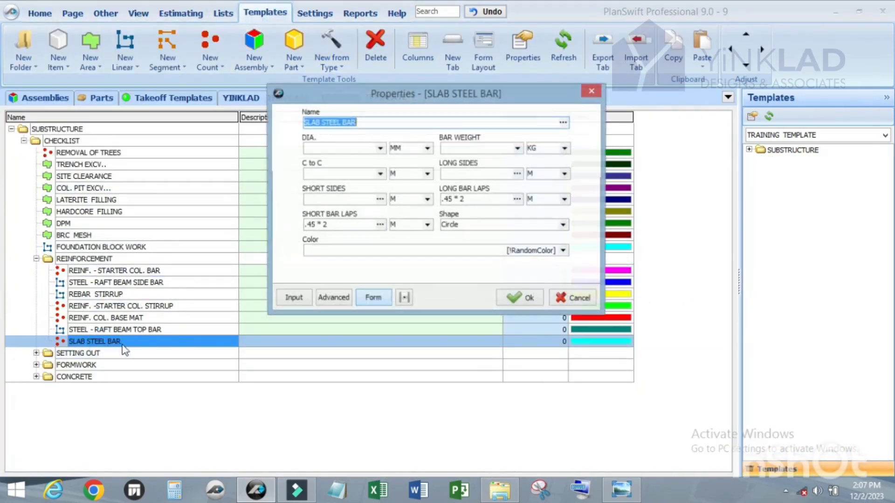
click(331, 299)
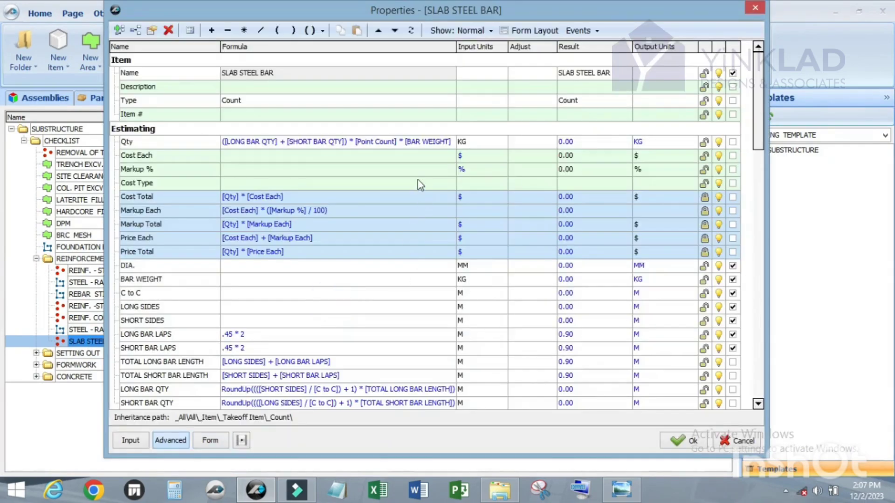
scroll(418, 179, down, 9)
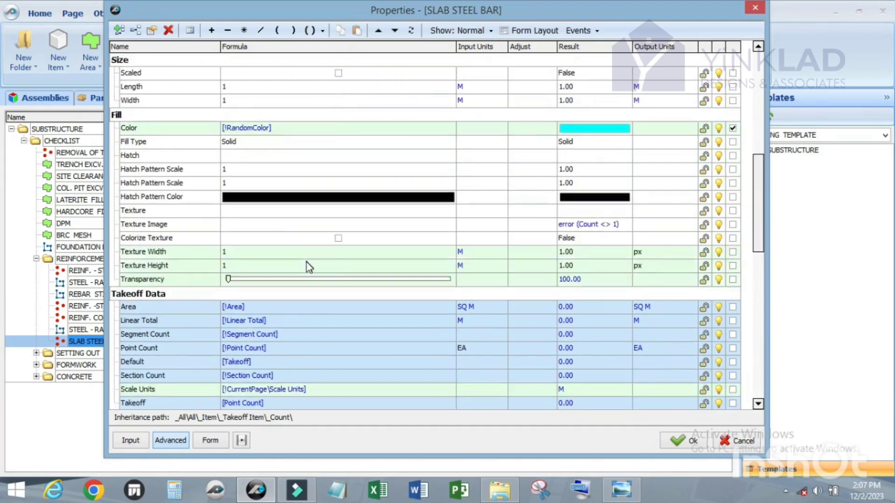
scroll(308, 266, down, 1)
click(282, 379)
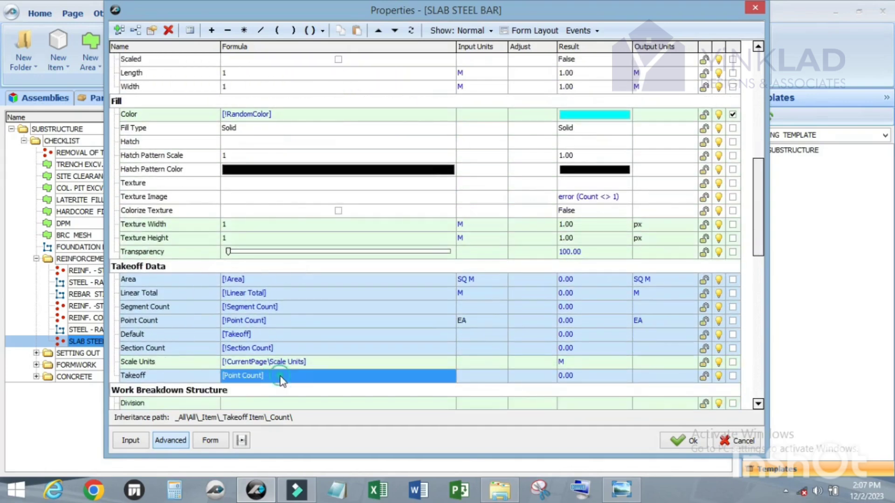
double_click(283, 379)
click(480, 380)
double_click(315, 383)
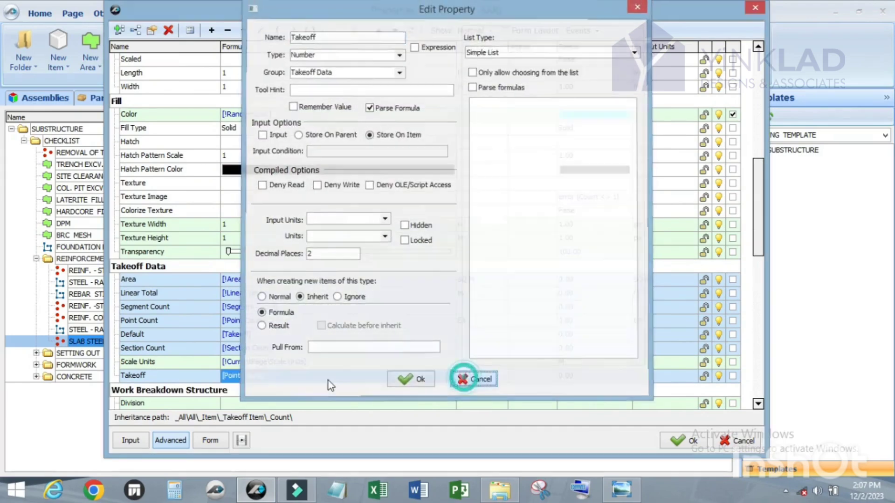
click(467, 377)
Override the inherited Takeoff property in the Takeoff Data group and replace its formula with [Qty].
click(297, 377)
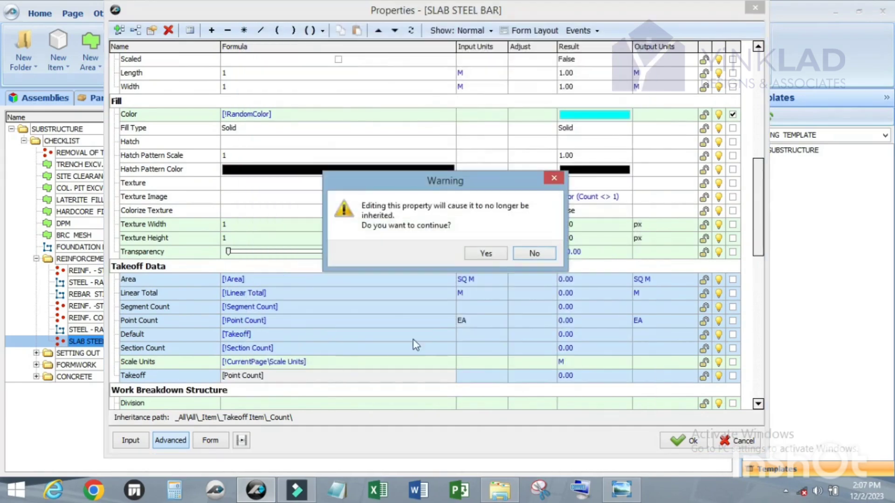
click(488, 253)
drag(279, 376, 205, 384)
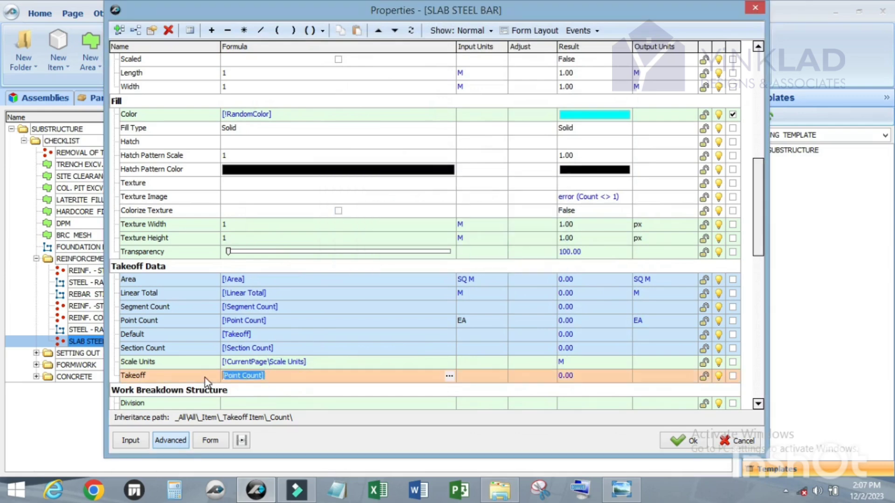
click(449, 376)
click(328, 149)
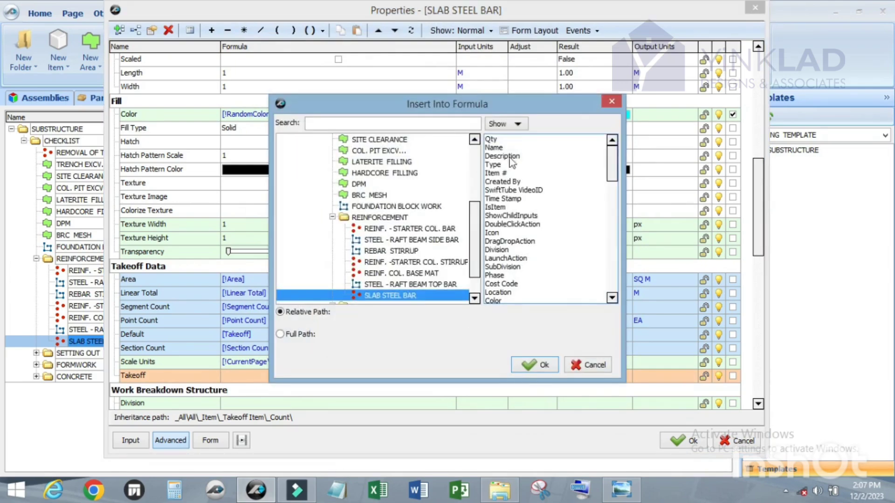
click(502, 140)
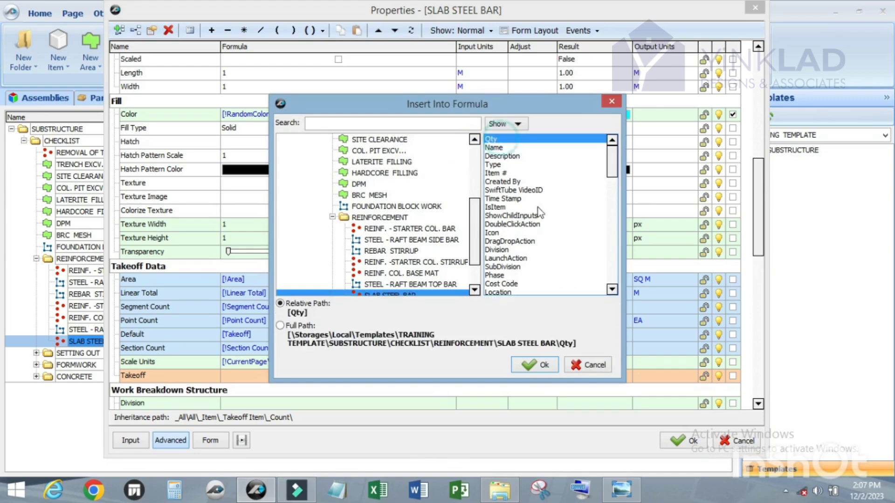
click(529, 366)
click(489, 340)
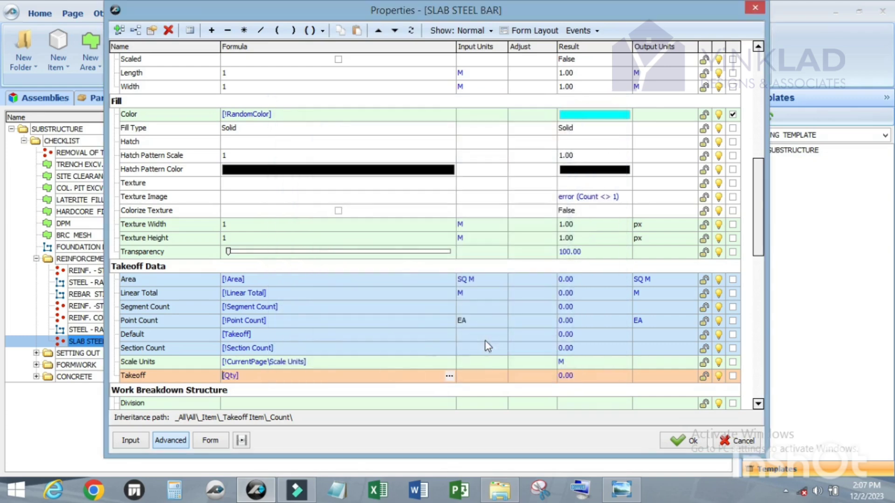
Set the Takeoff property's input unit to KG, review the template's other properties and save the SLAB STEEL BAR template.
click(475, 376)
text(KG)
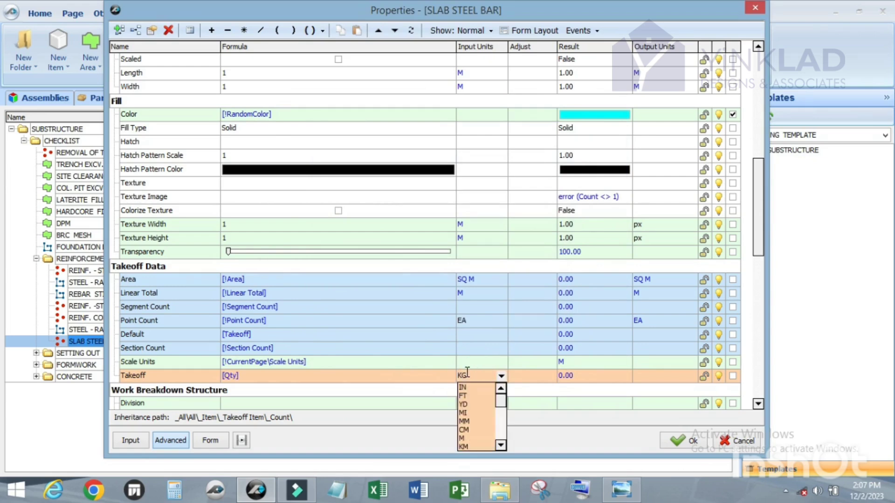
key(Return)
scroll(398, 344, up, 8)
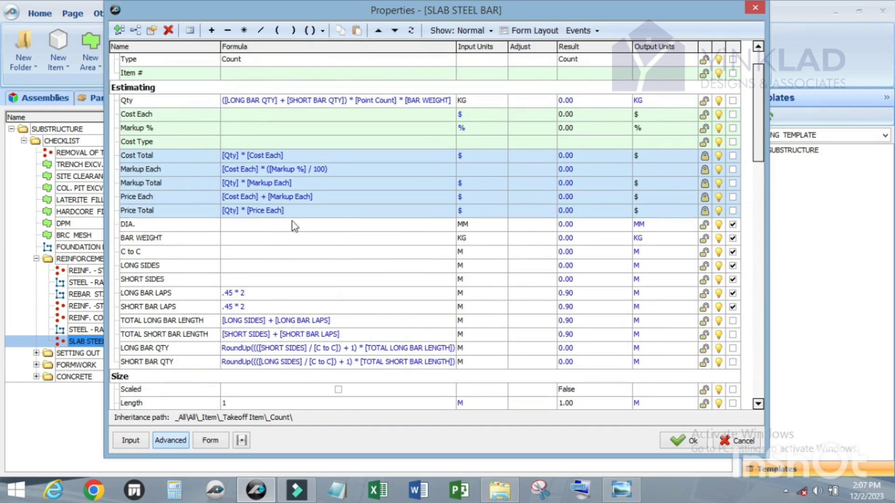
scroll(294, 227, down, 5)
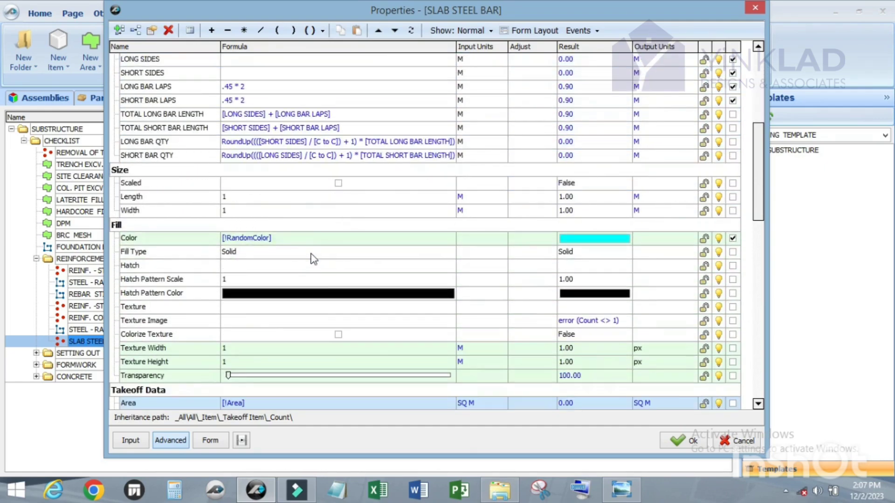
click(681, 441)
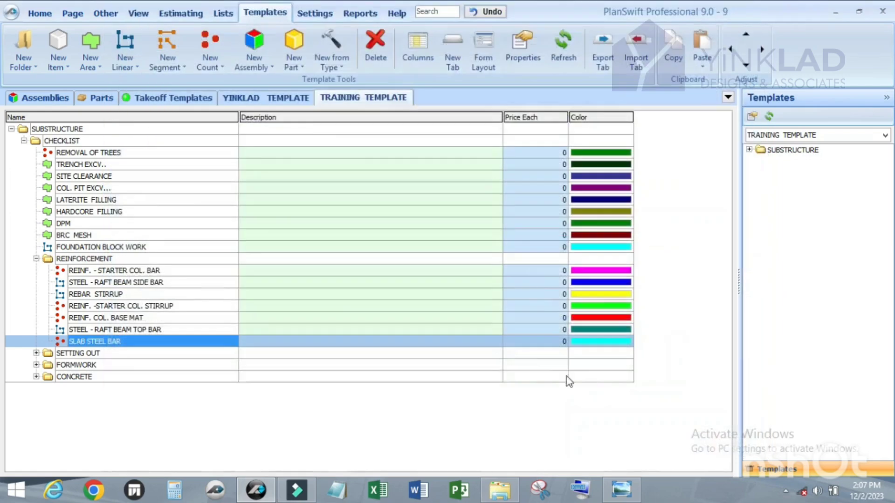
Start a SLAB STEEL BAR takeoff on the ground floor slab page, named SLAB STEEL BAR - B with a 12 mm diameter.
click(48, 13)
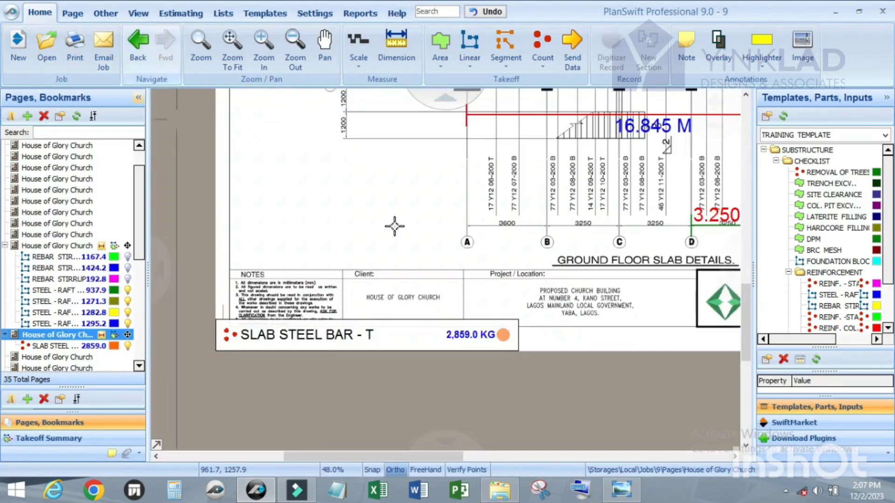
scroll(403, 298, down, 1)
scroll(567, 149, up, 1)
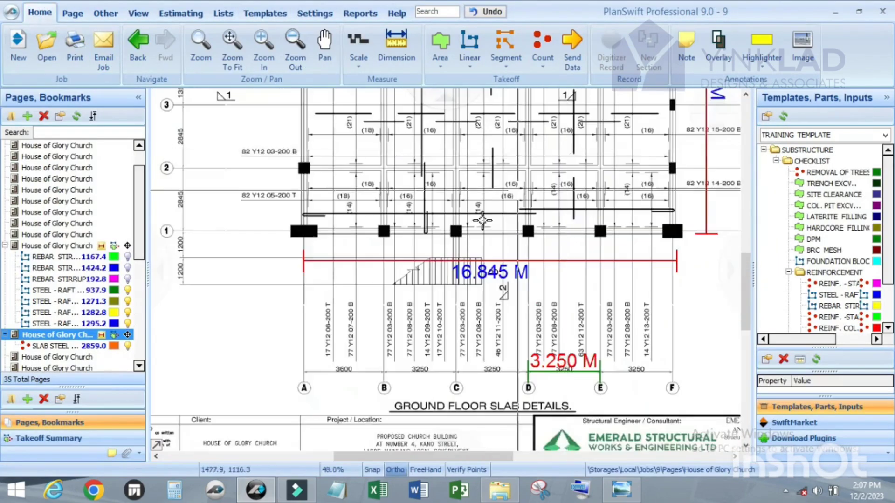
scroll(475, 226, down, 1)
scroll(570, 128, up, 1)
scroll(454, 165, down, 2)
scroll(466, 152, up, 1)
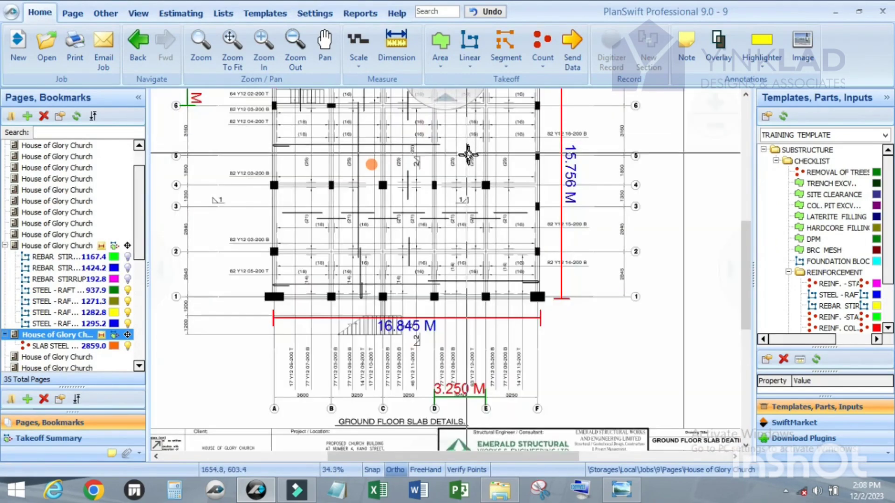
scroll(795, 315, down, 2)
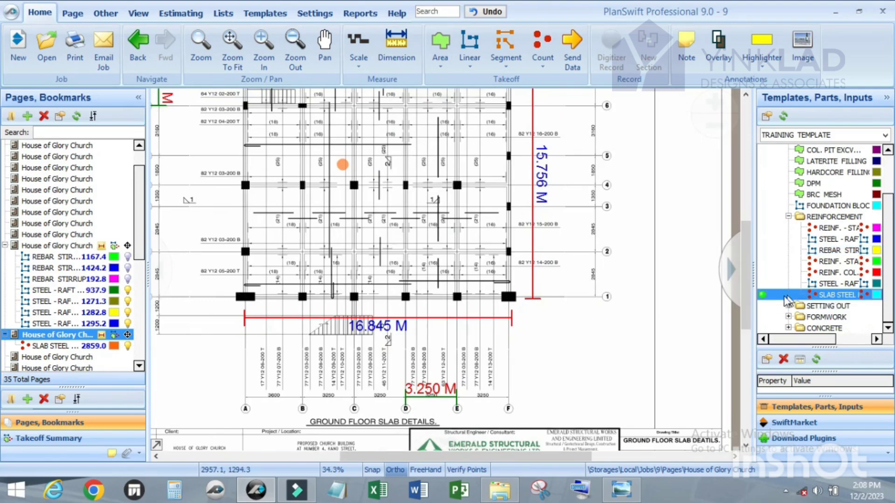
double_click(762, 296)
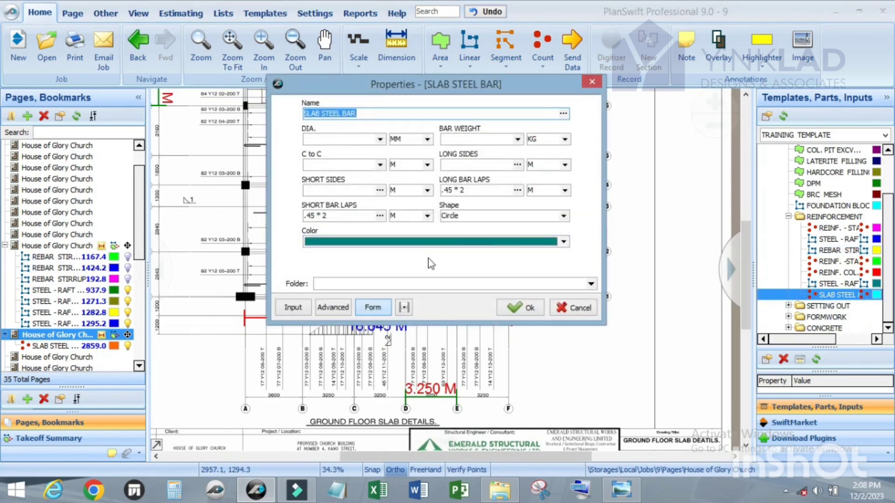
drag(454, 93, 356, 69)
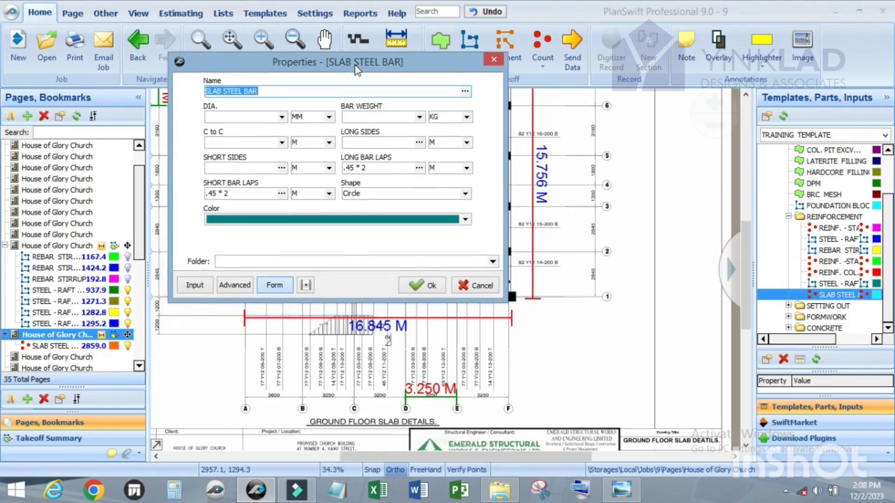
click(282, 92)
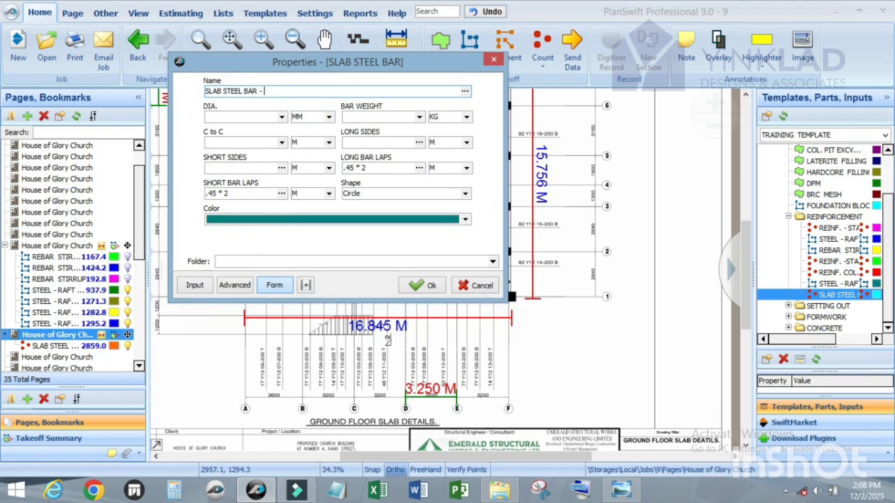
click(282, 117)
click(275, 133)
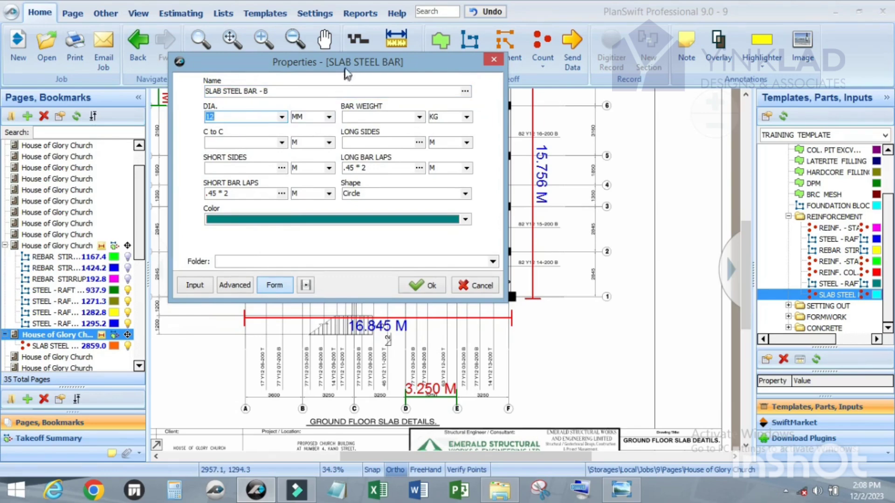
Set bar weight to 0.889 kg, C to C to 0.20 m, long sides to 16.845 m, short sides to 15.756 m and long bar laps to .35 * 2 * 10.
mouse_move(345, 70)
mouse_down()
mouse_move(382, 70)
mouse_move(352, 71)
mouse_up()
click(424, 120)
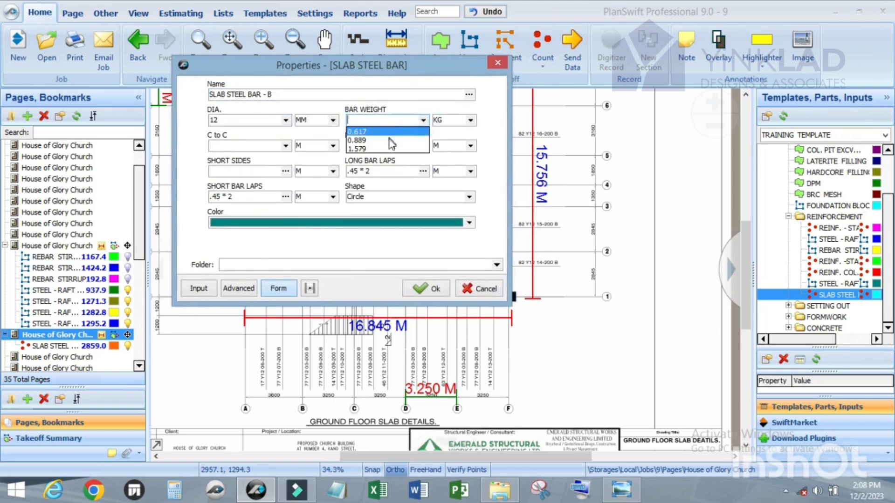
click(388, 138)
click(285, 146)
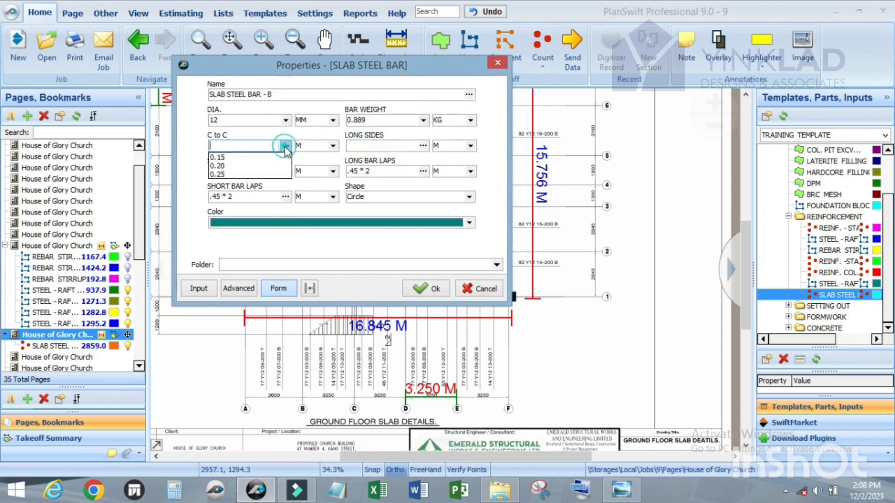
click(271, 167)
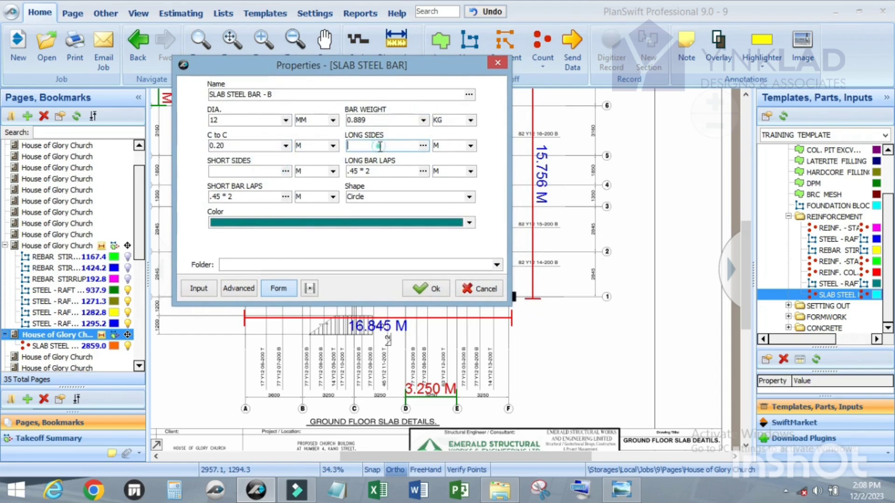
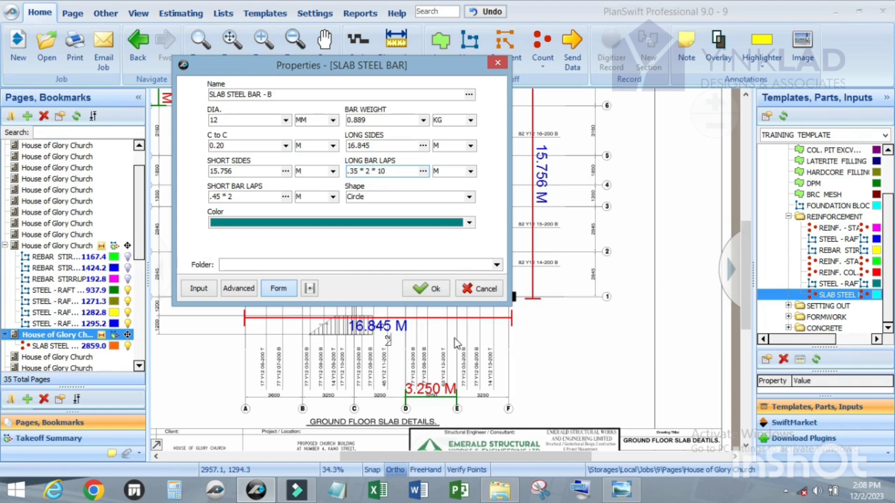
Set the short bar laps to .35 * 2 * 8, reusing the long bar laps expression, and accept the takeoff properties.
click(242, 195)
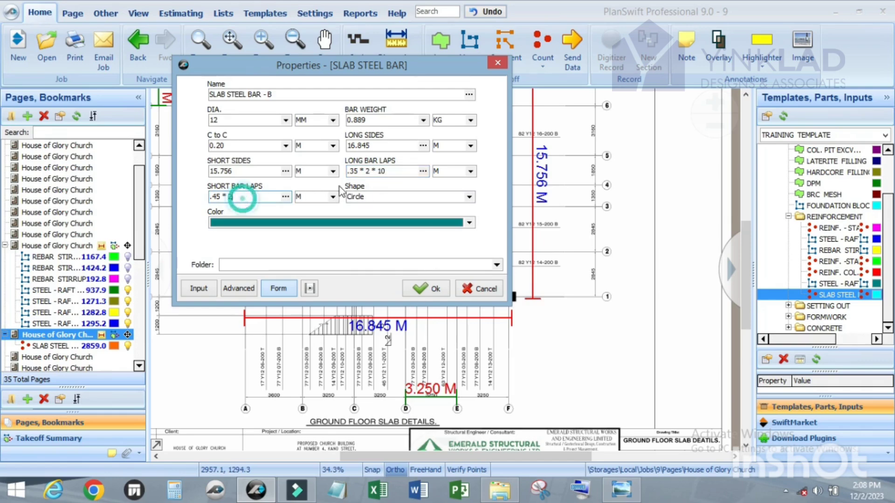
click(408, 172)
key(ctrl+c)
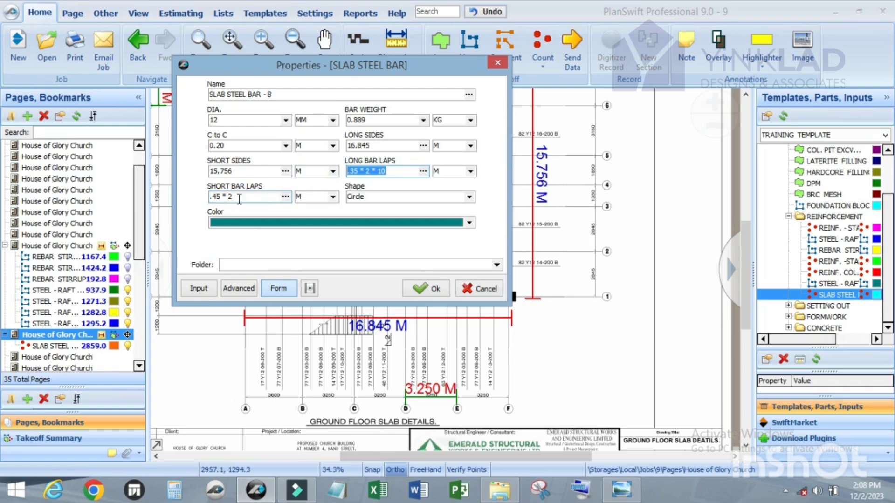
drag(239, 199, 201, 198)
key(ctrl+v)
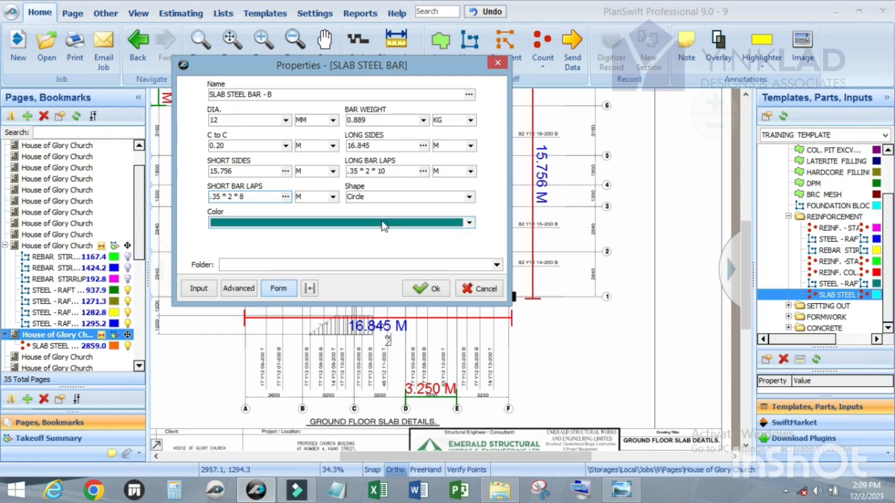
click(423, 289)
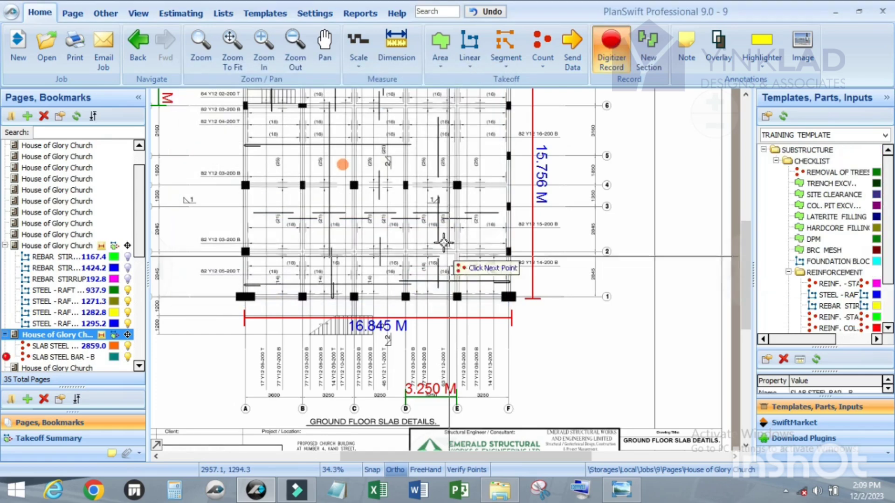
Place one SLAB STEEL BAR - B count point between gridlines D-E and 3-4, end recording and check the legend quantities.
click(416, 198)
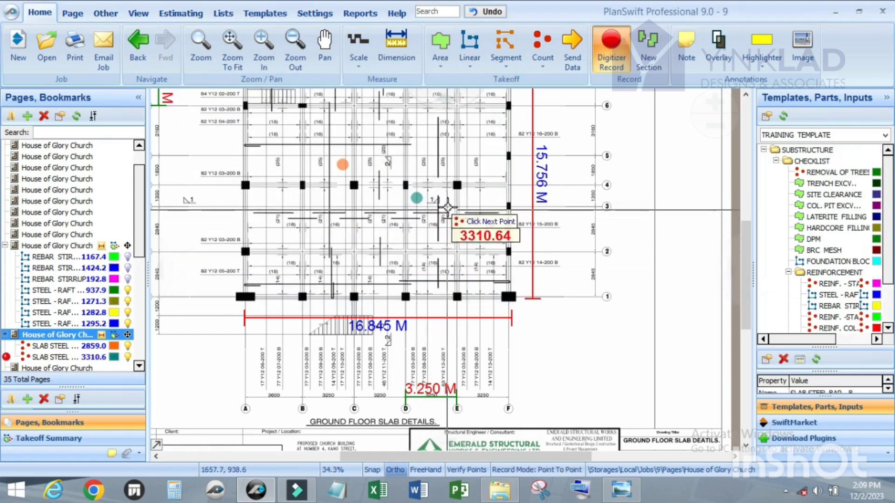
key(Escape)
scroll(476, 184, down, 1)
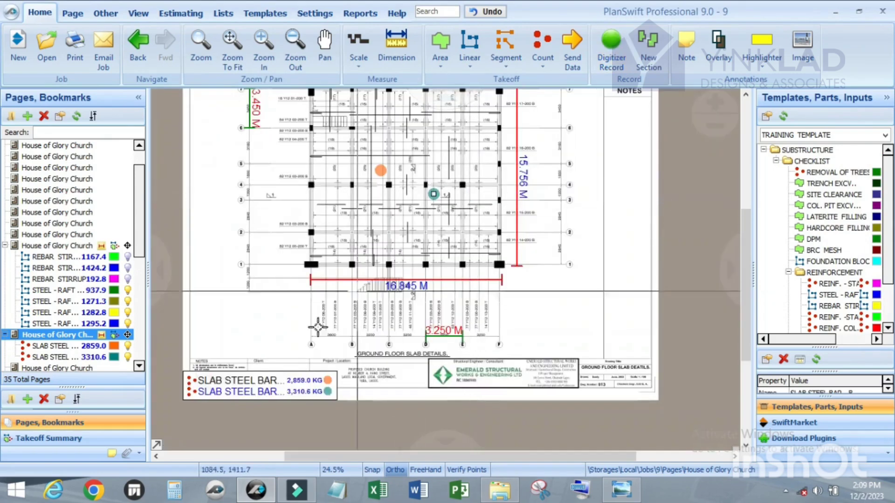
scroll(286, 404, up, 3)
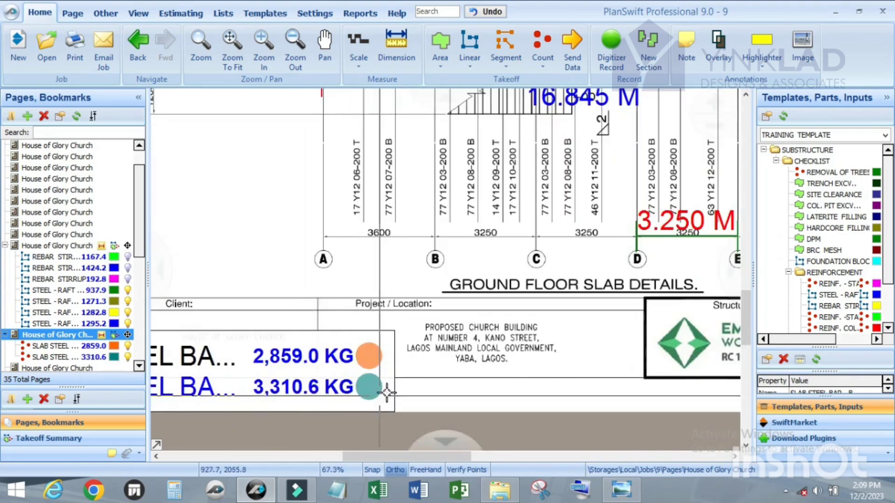
scroll(380, 318, down, 2)
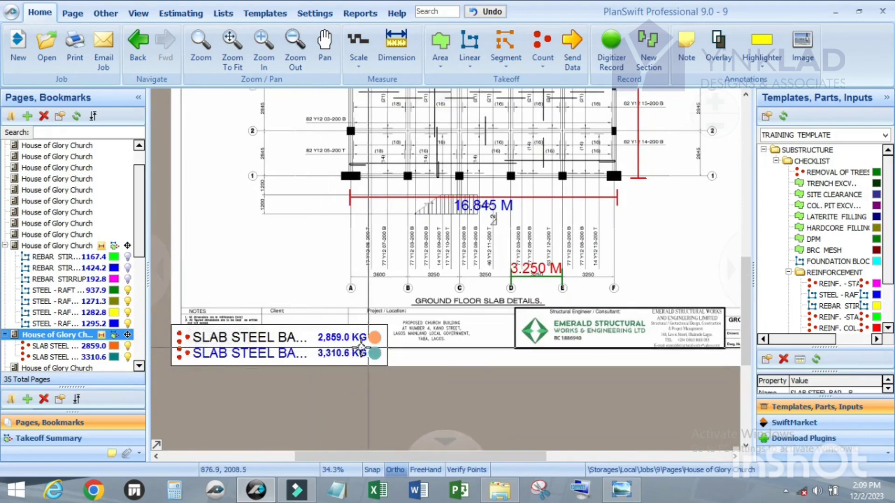
Widen the takeoff legend on the ground floor slab page so both SLAB STEEL BAR names fit in full.
drag(385, 346, 500, 347)
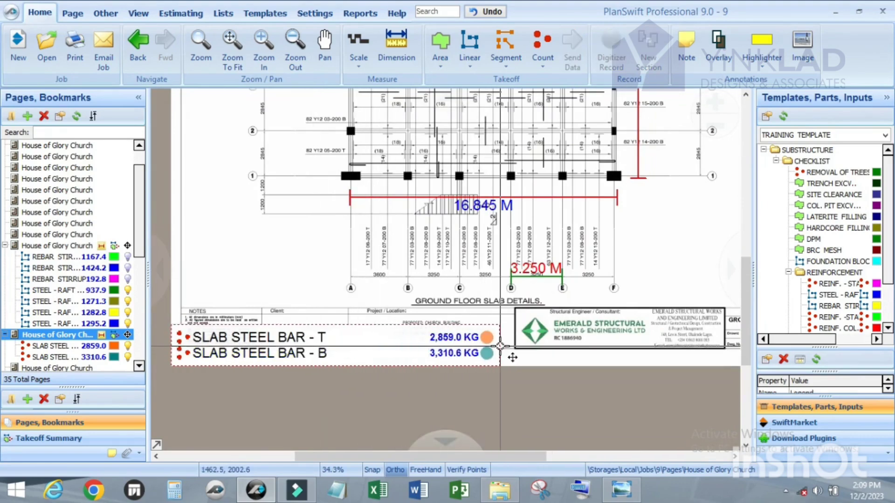
click(437, 381)
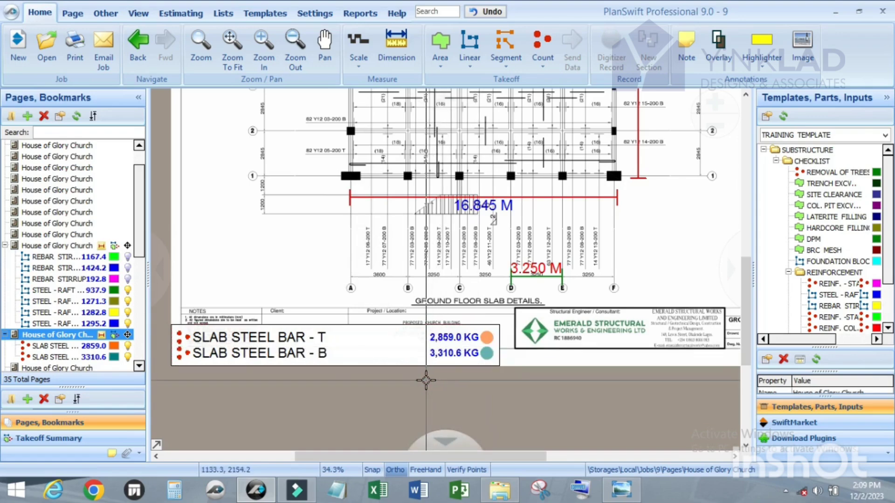
Examine the ground floor slab plan, its bar callouts and the legend weights for SLAB STEEL BAR - T and B.
scroll(426, 381, down, 1)
scroll(468, 178, up, 1)
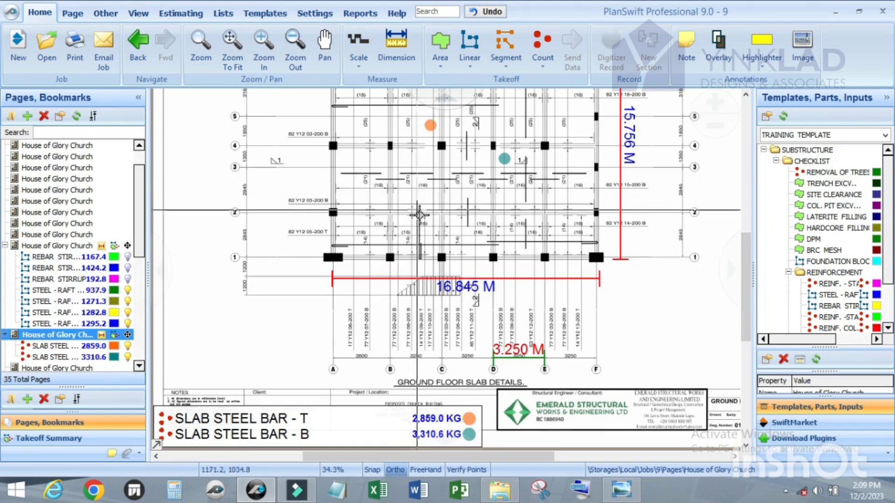
scroll(439, 233, down, 2)
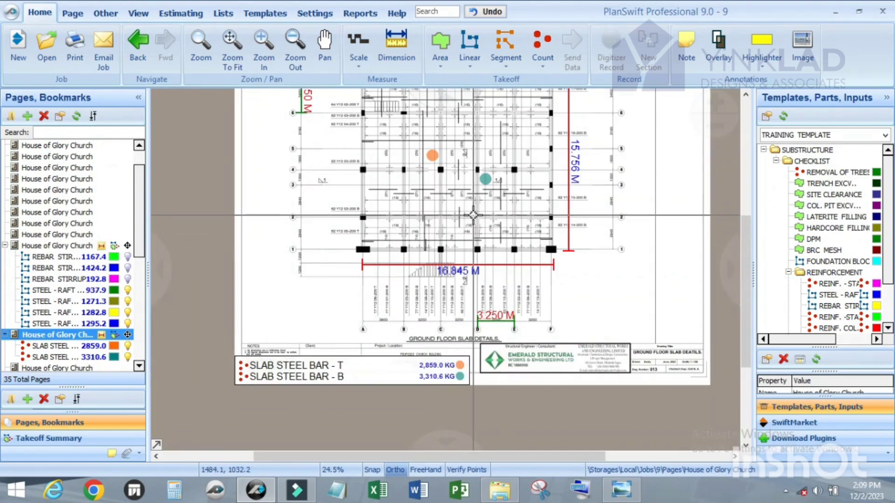
scroll(449, 385, up, 6)
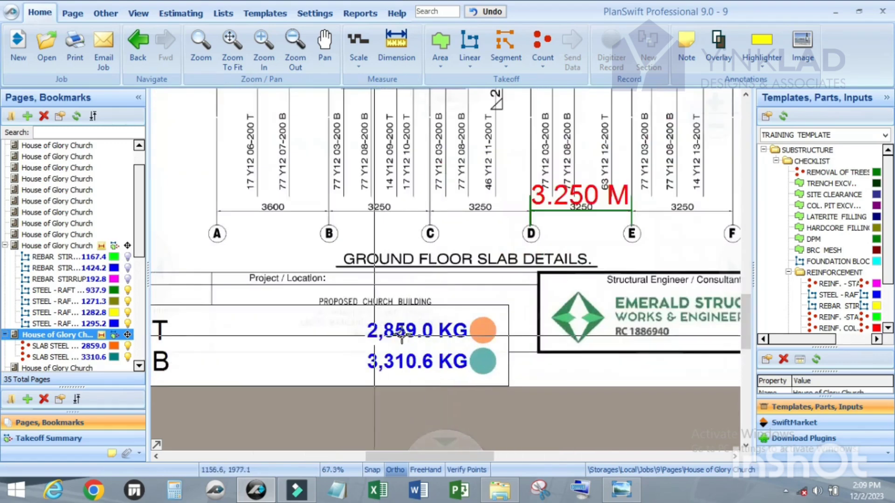
scroll(386, 333, down, 3)
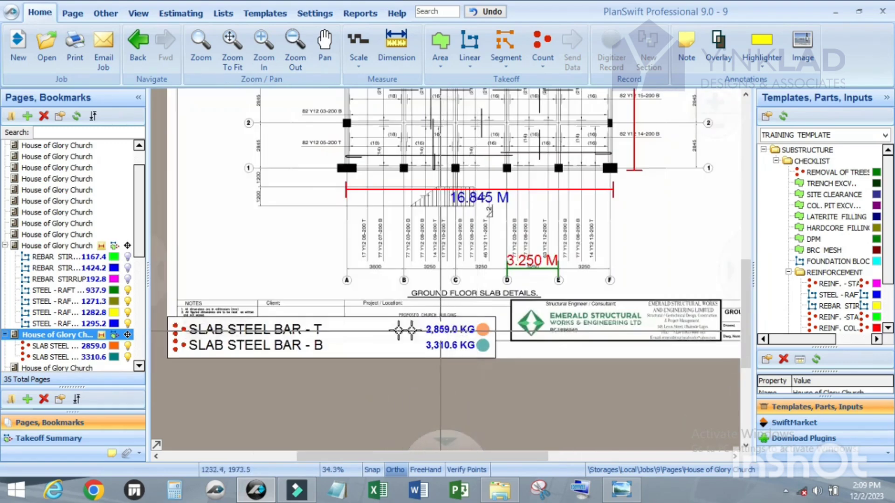
scroll(439, 331, up, 2)
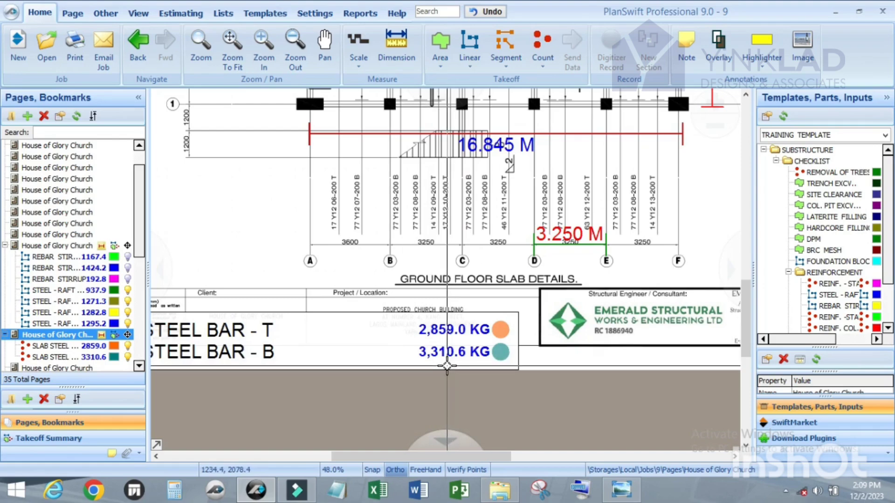
scroll(446, 366, down, 3)
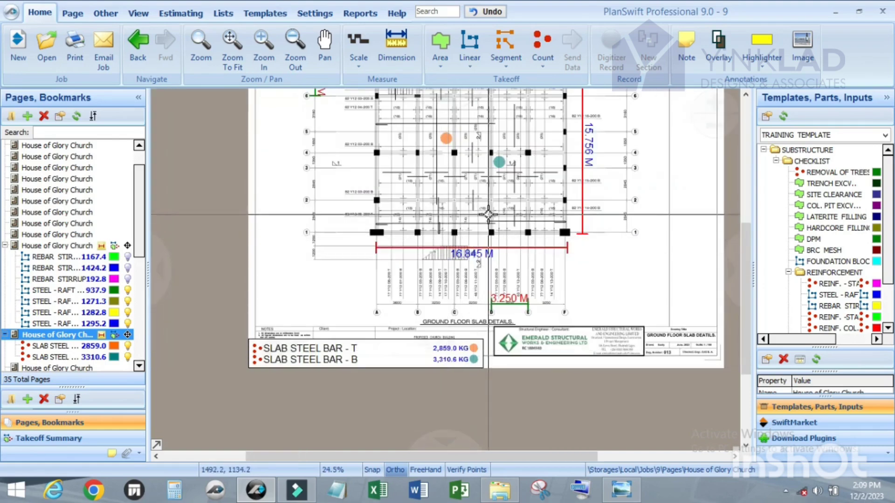
scroll(482, 165, up, 3)
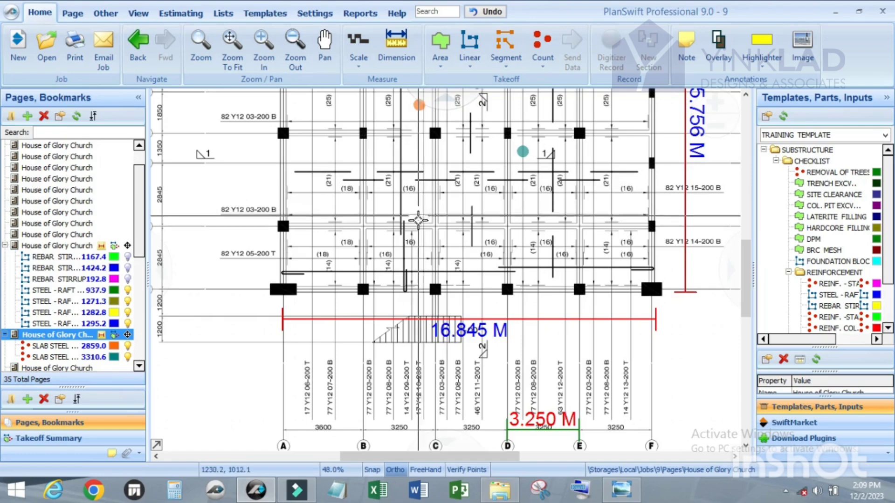
scroll(474, 235, down, 1)
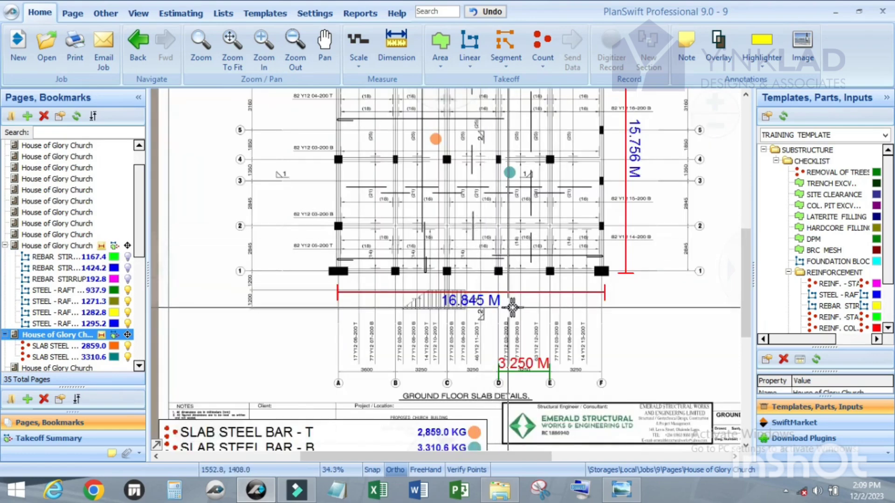
click(524, 316)
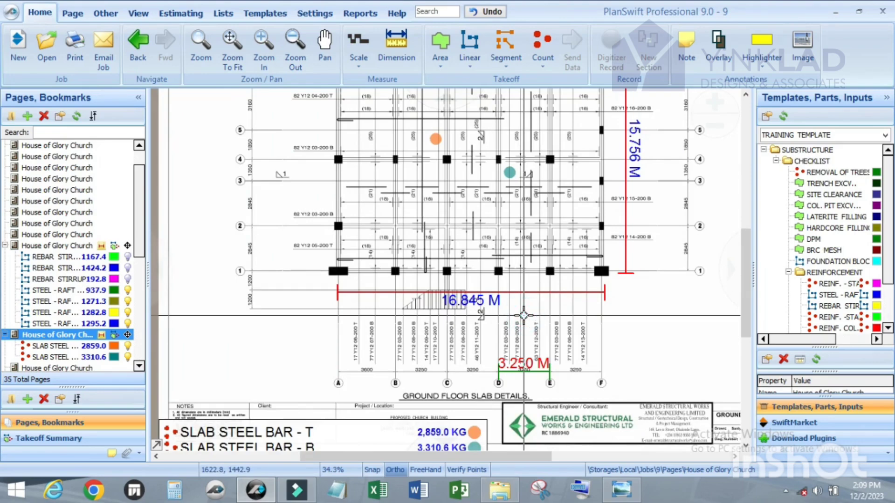
scroll(496, 326, down, 2)
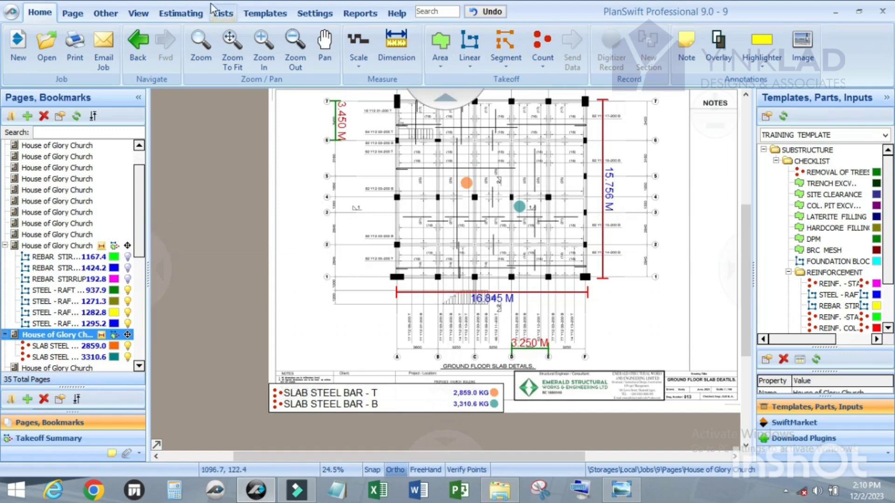
Create a new linear template item in the REINFORCEMENT folder, reusing the name SLAB STEEL BAR from the existing template.
click(269, 15)
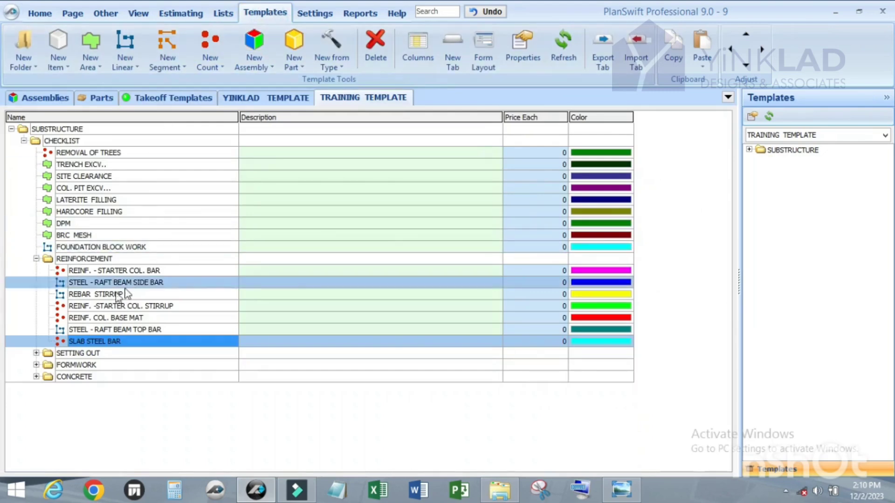
click(125, 44)
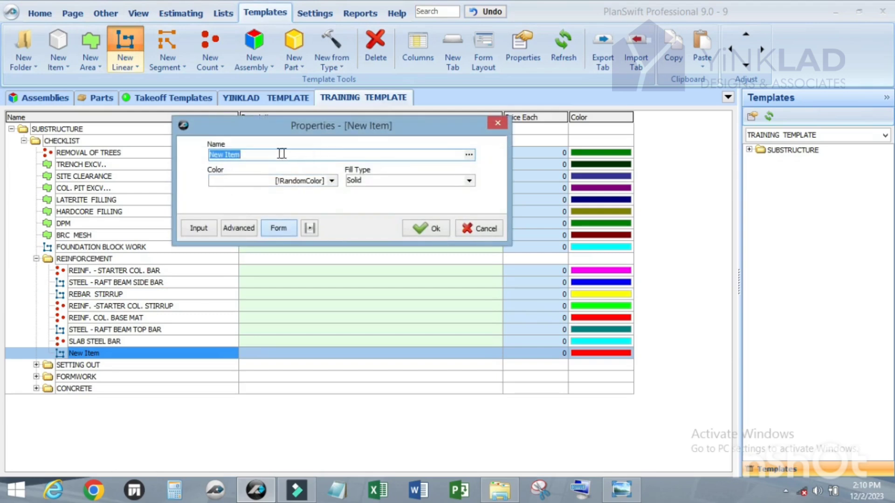
click(494, 124)
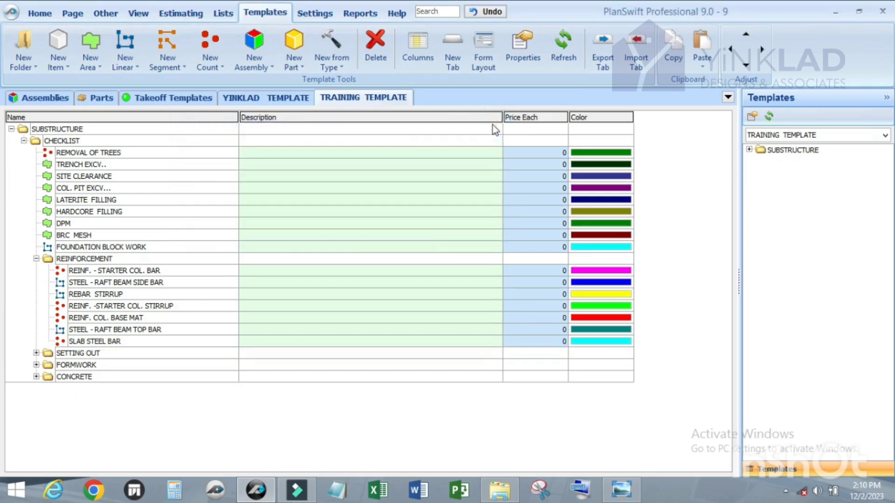
click(128, 342)
key(ctrl+c)
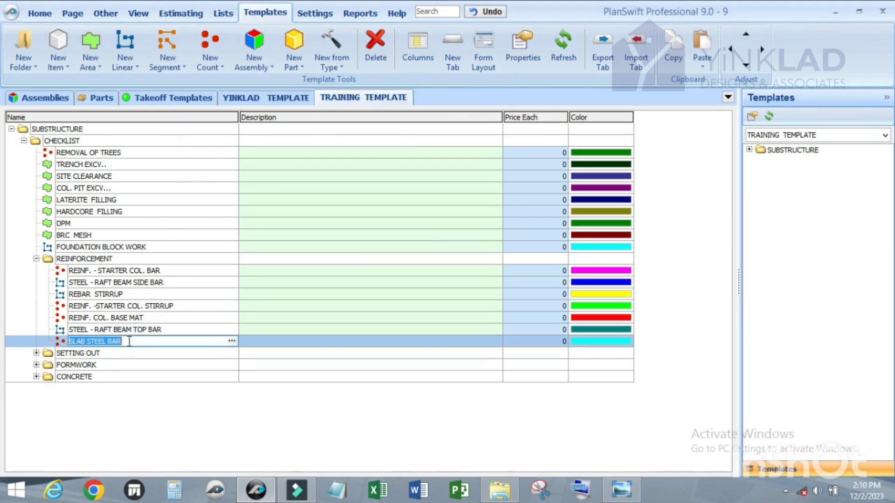
click(130, 320)
click(119, 342)
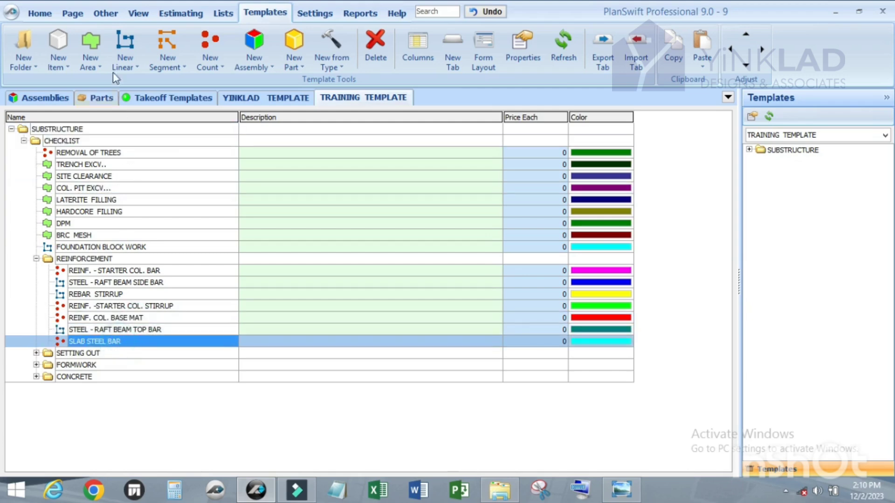
click(119, 47)
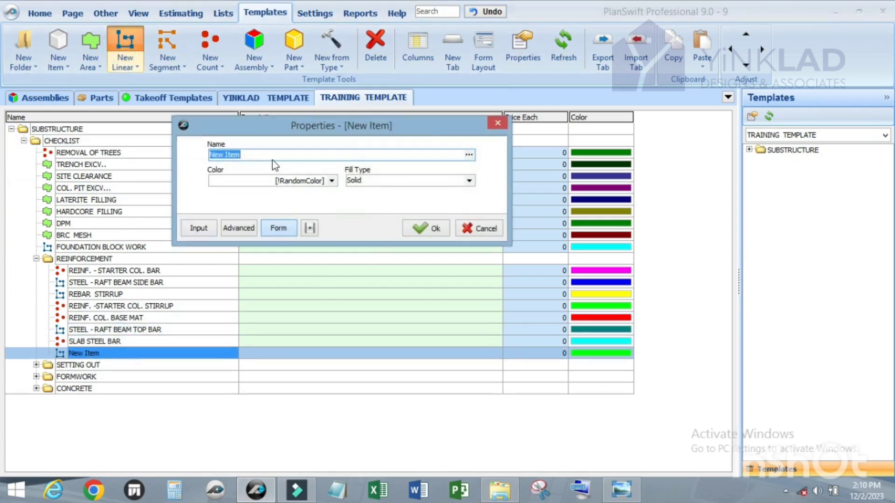
key(ctrl+v)
Add a number property DIA. to the item's Estimating group with list choices 10, 12 and 16.
click(241, 227)
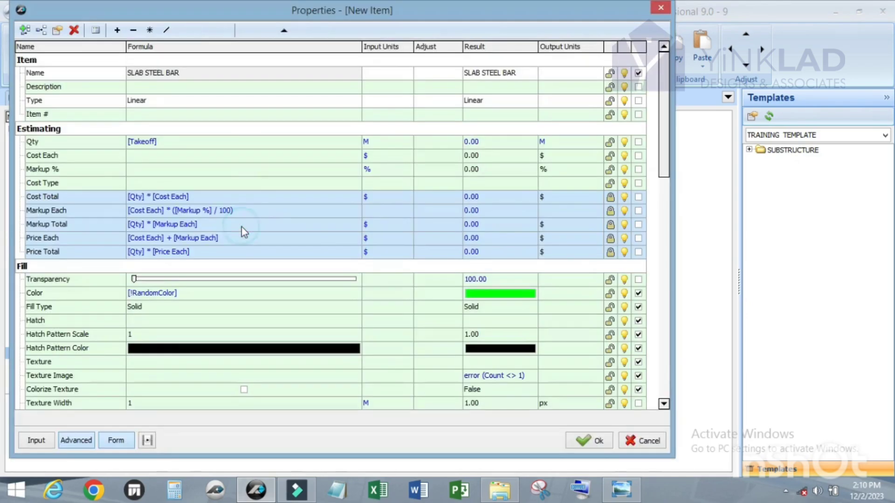
click(46, 155)
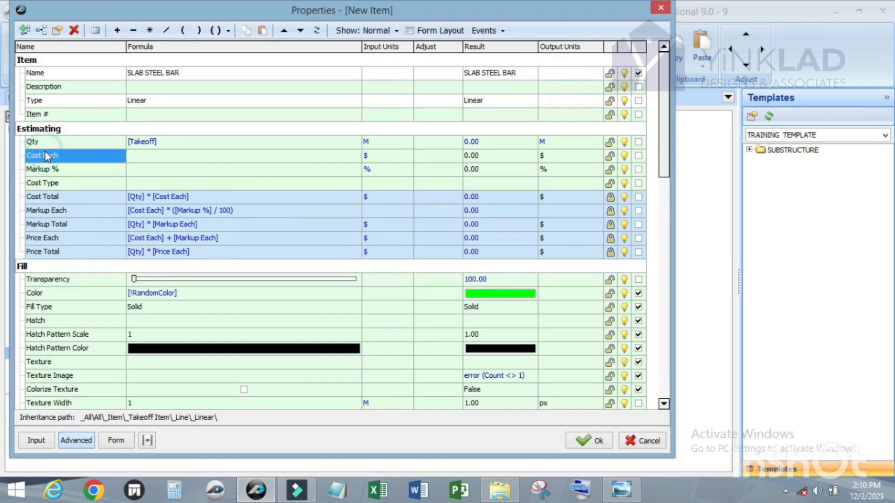
click(24, 30)
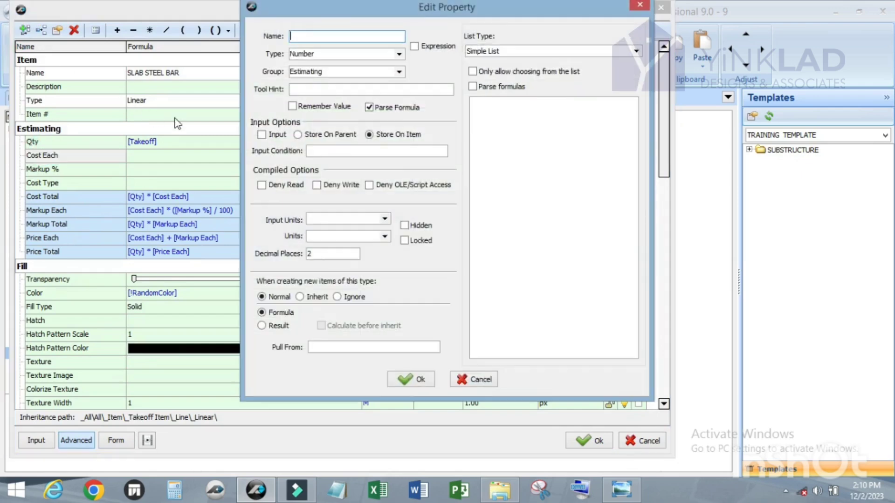
text(DIA.)
click(496, 105)
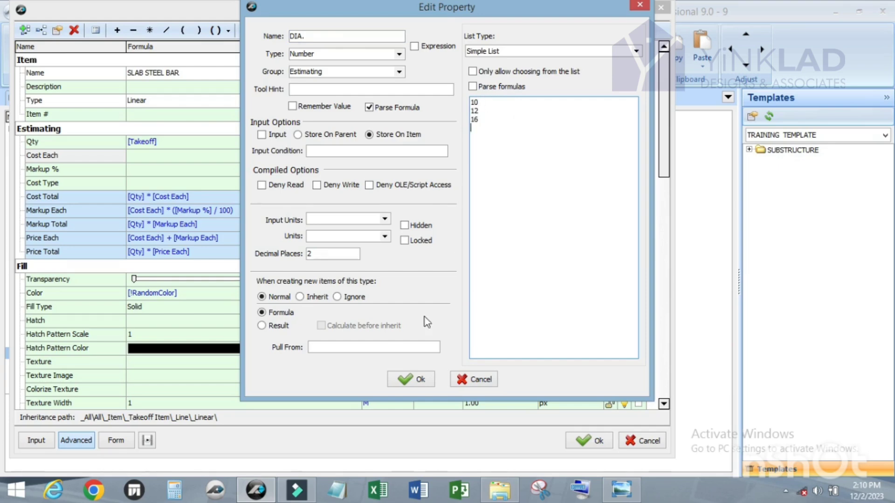
click(409, 380)
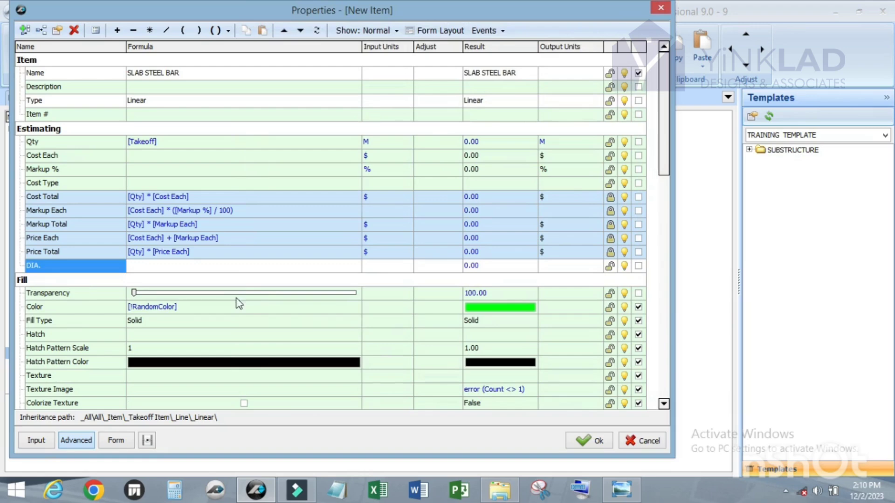
Set the DIA. property's input units to M and mark it as a takeoff input.
click(409, 266)
click(407, 266)
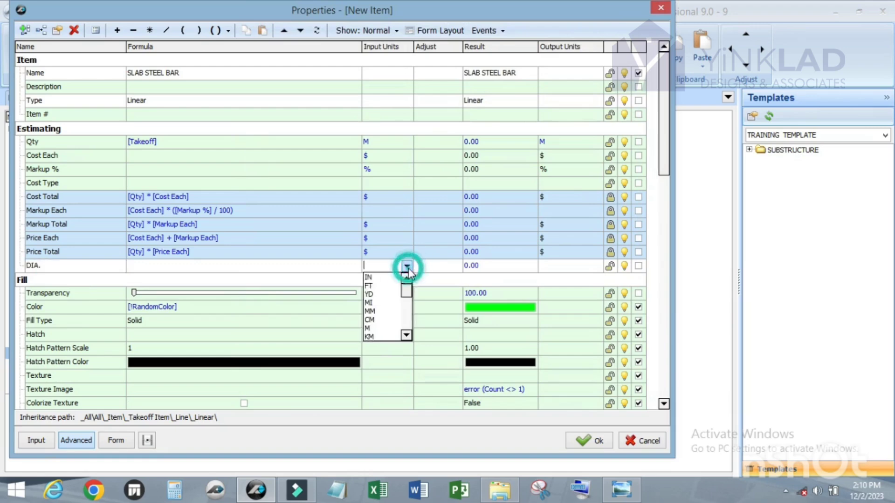
click(381, 328)
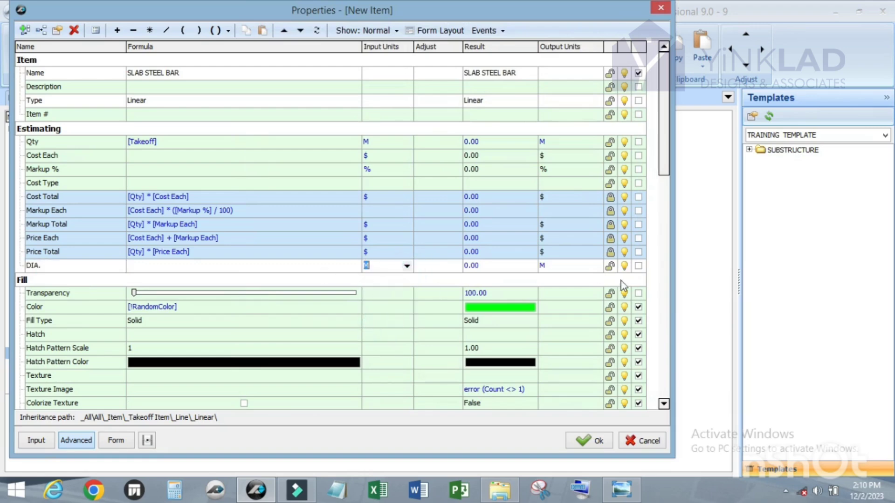
click(639, 265)
Remove Fill Type and all hatch and texture properties from the item's inputs, from Hatch through Colorize Texture.
scroll(637, 288, down, 2)
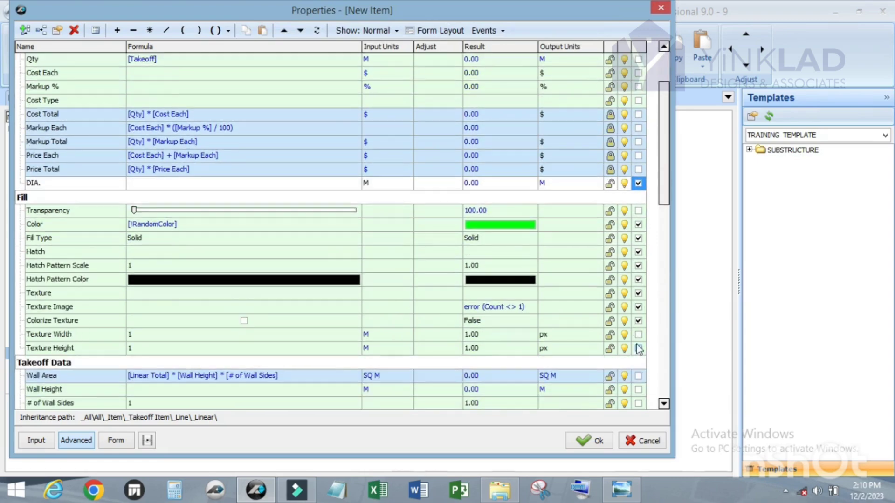
click(639, 320)
click(639, 307)
click(639, 293)
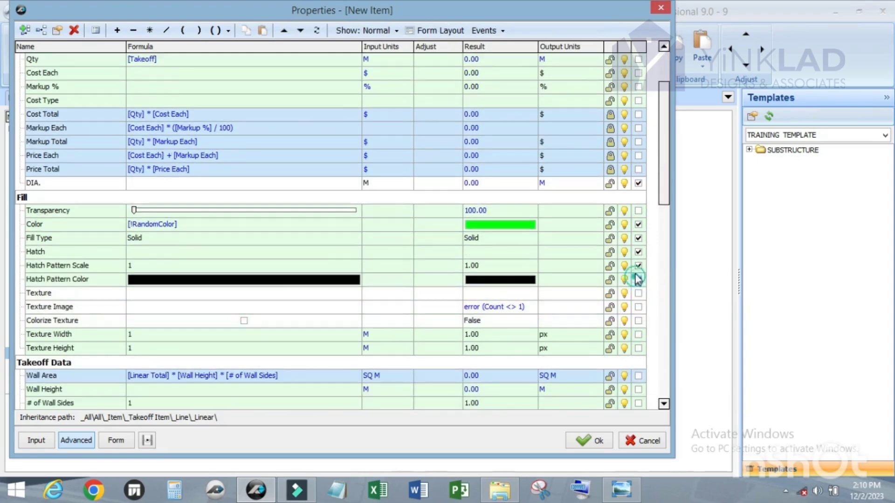
click(638, 279)
click(639, 265)
click(639, 252)
click(638, 238)
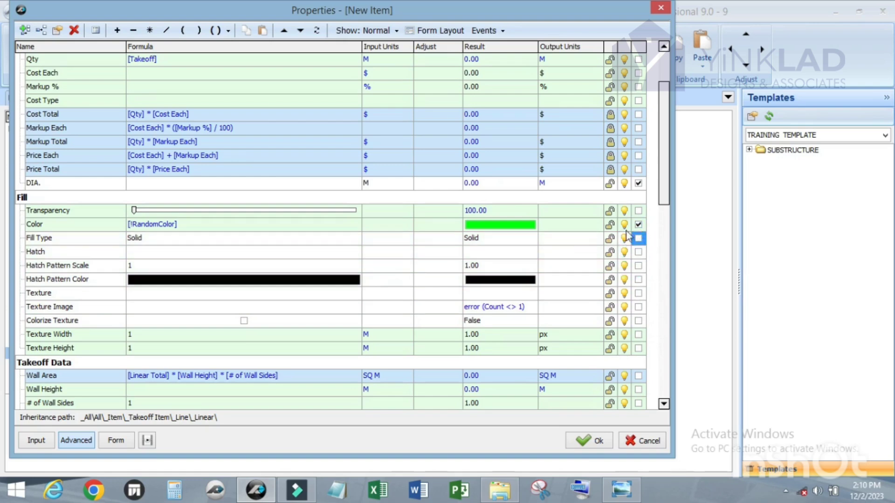
scroll(510, 150, up, 2)
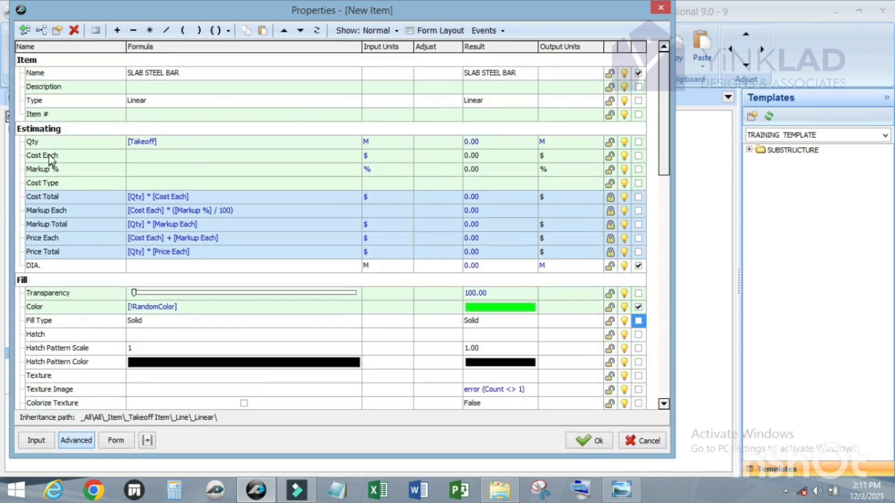
Add a number property BAR WEIGHT to the Estimating group after DIA. with list choices .617, .889 and 1.579.
click(48, 265)
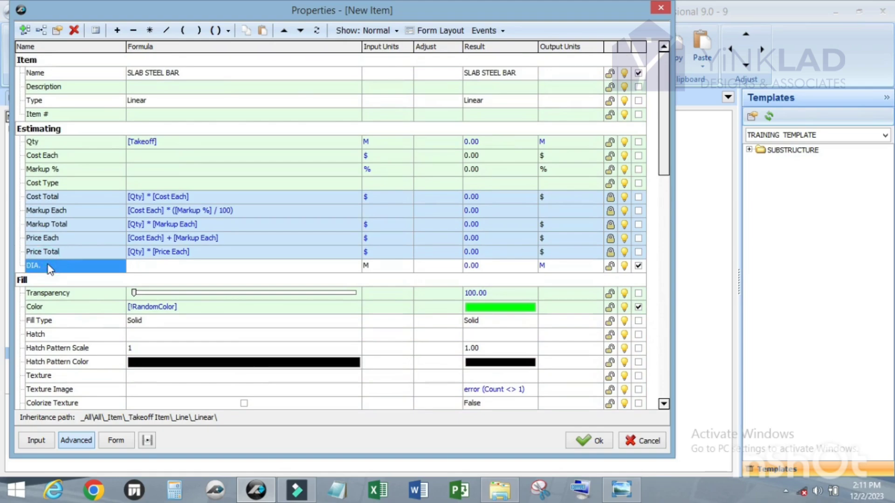
click(26, 29)
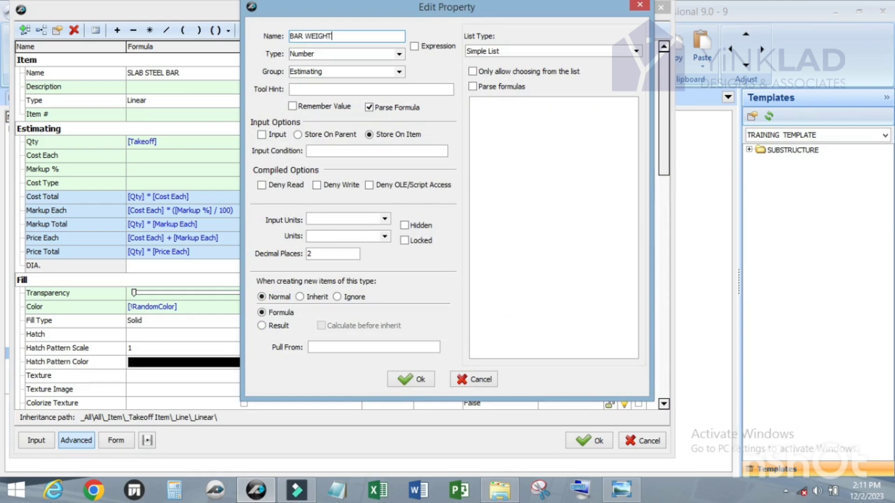
click(502, 108)
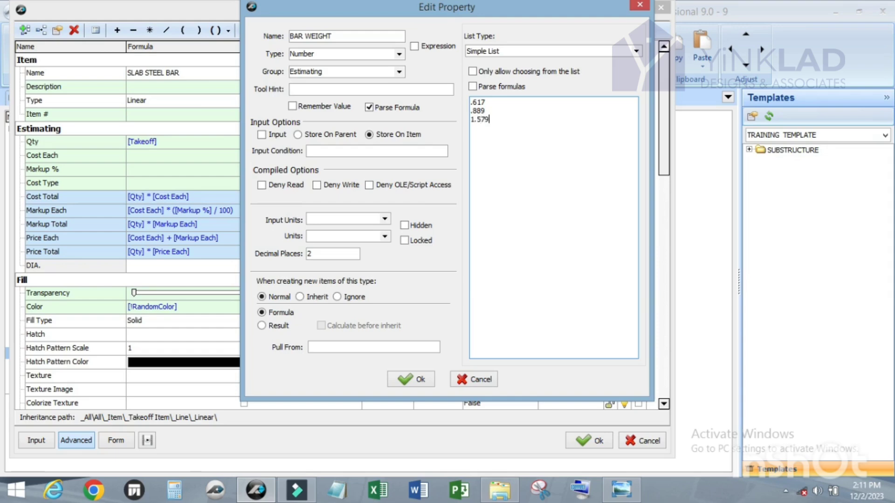
click(408, 381)
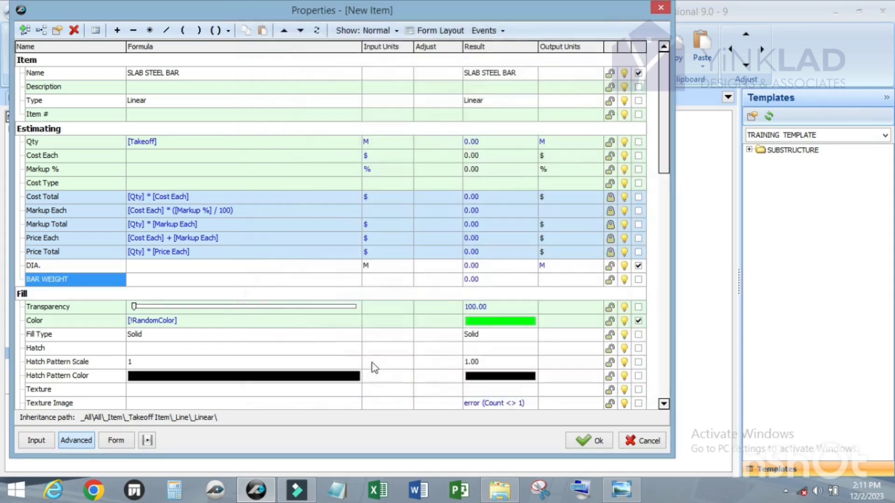
Set the BAR WEIGHT property's input units to KG and mark it as a takeoff input.
click(388, 282)
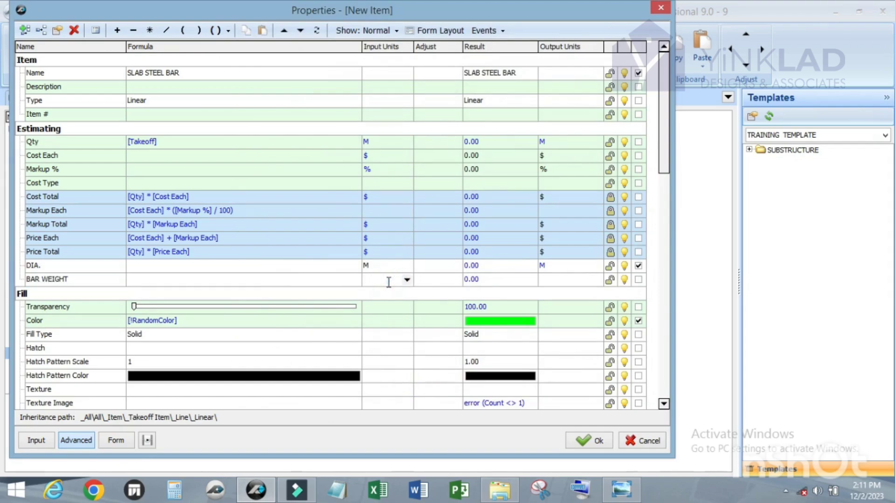
text(KG)
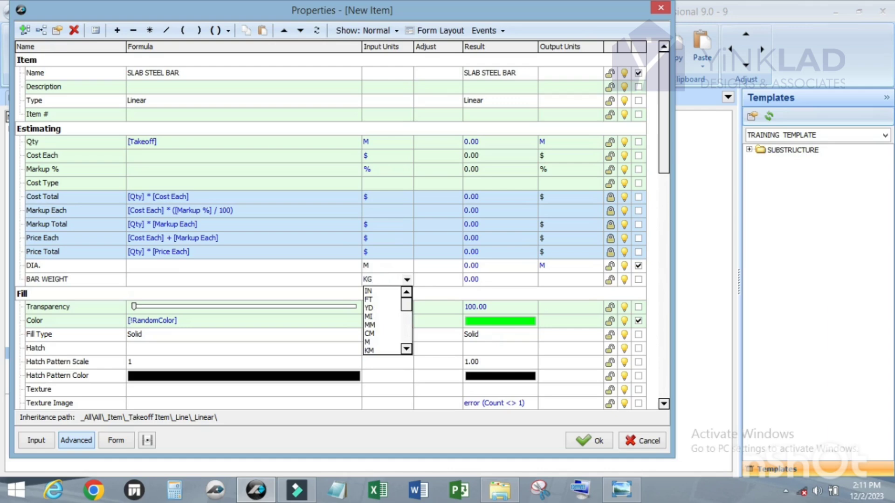
key(Return)
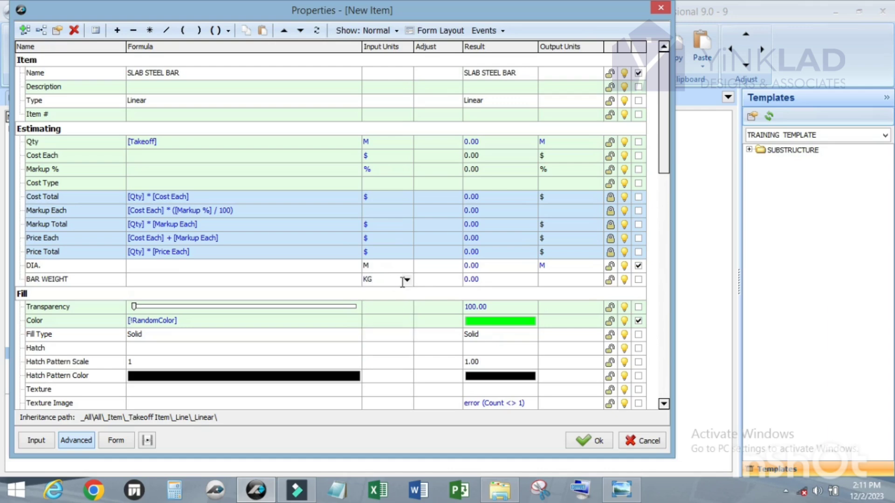
click(638, 280)
Add a number property NRS OF STEEL BAR to the Estimating group after BAR WEIGHT.
click(54, 278)
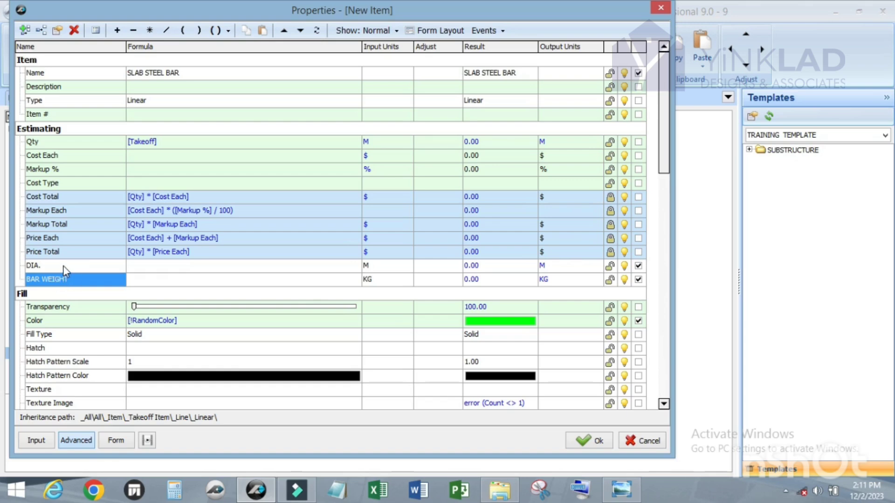
click(24, 31)
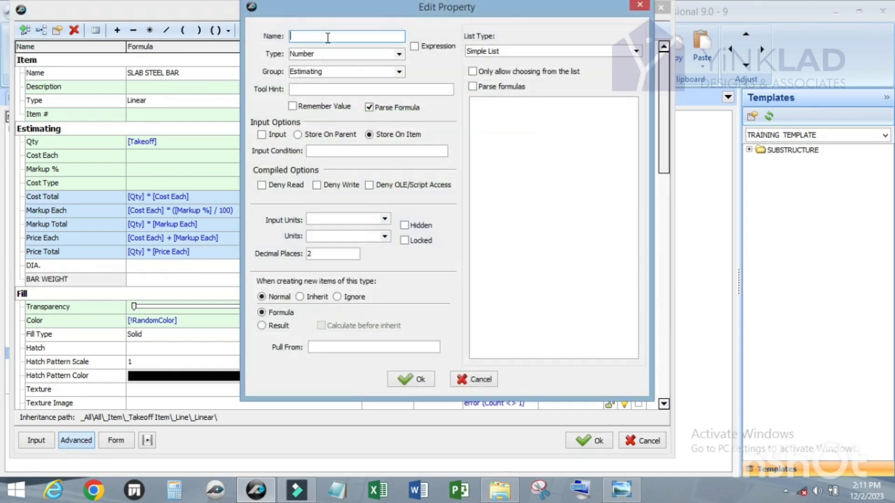
text(NRS OF BAR)
click(318, 32)
text(STEEL BAR)
click(410, 379)
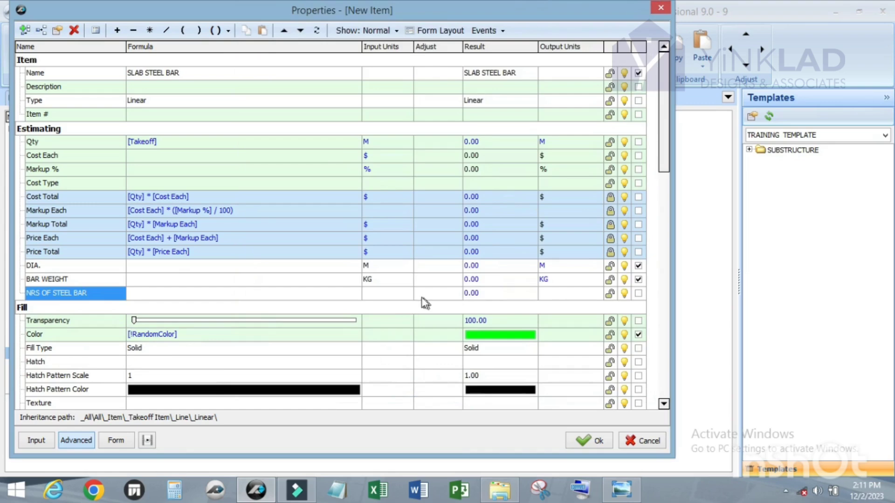
Set the NRS OF STEEL BAR property's input units to EA and mark it as a takeoff input.
click(406, 294)
click(406, 294)
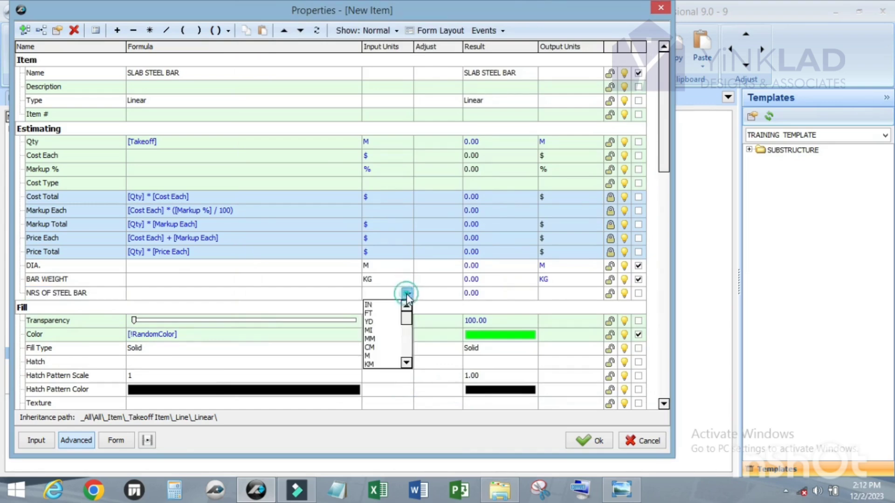
scroll(382, 345, down, 2)
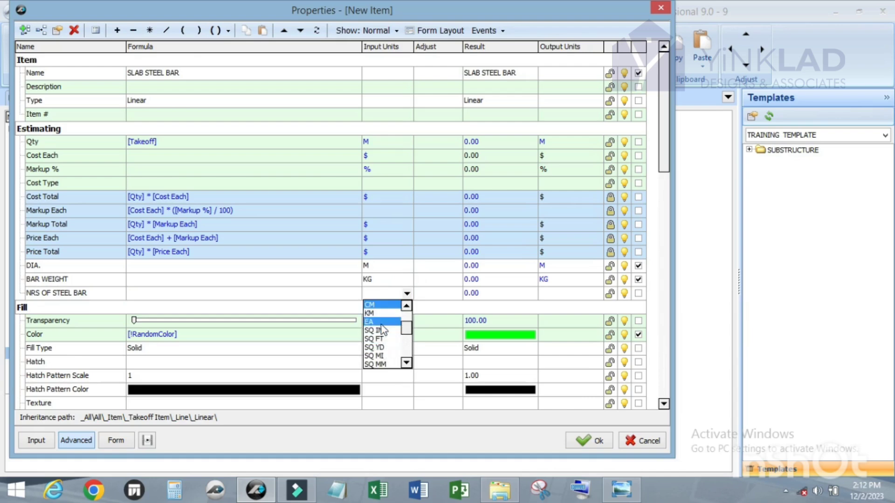
click(381, 322)
click(639, 293)
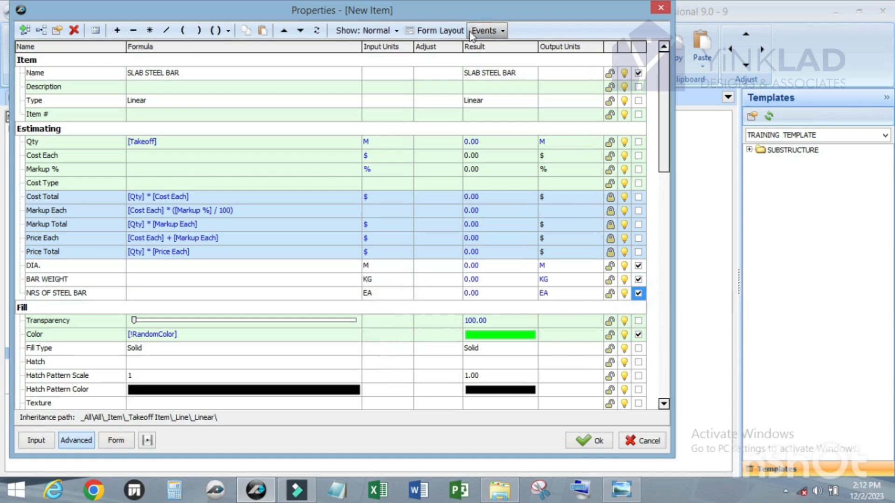
In the form layout, show units for DIA., BAR WEIGHT and NRS OF STEEL BAR, and place BAR WEIGHT on the same row as DIA.
click(441, 31)
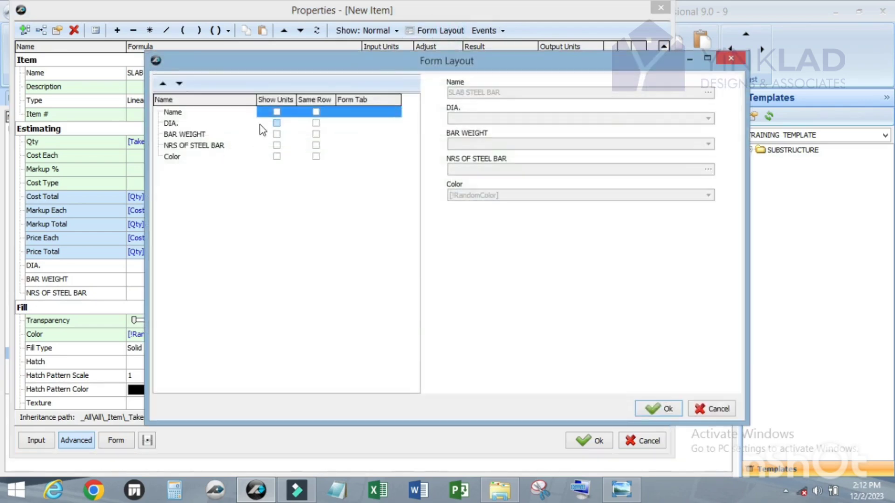
click(276, 123)
click(277, 135)
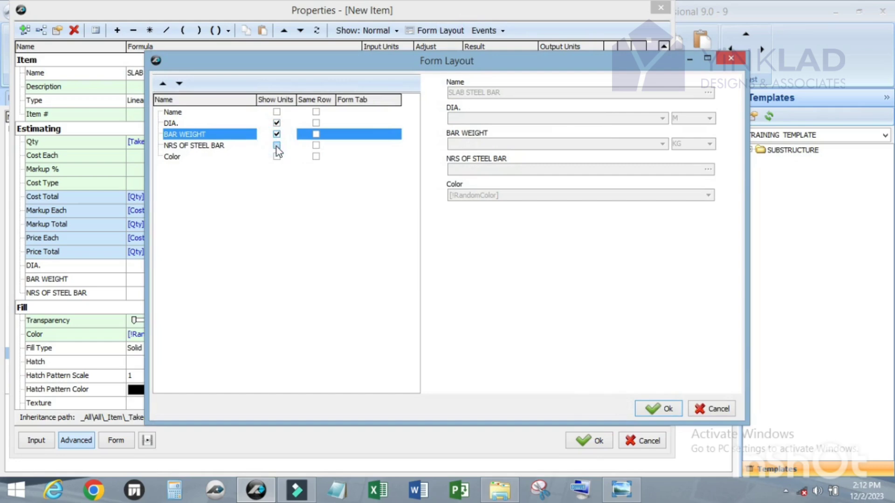
click(276, 145)
click(316, 135)
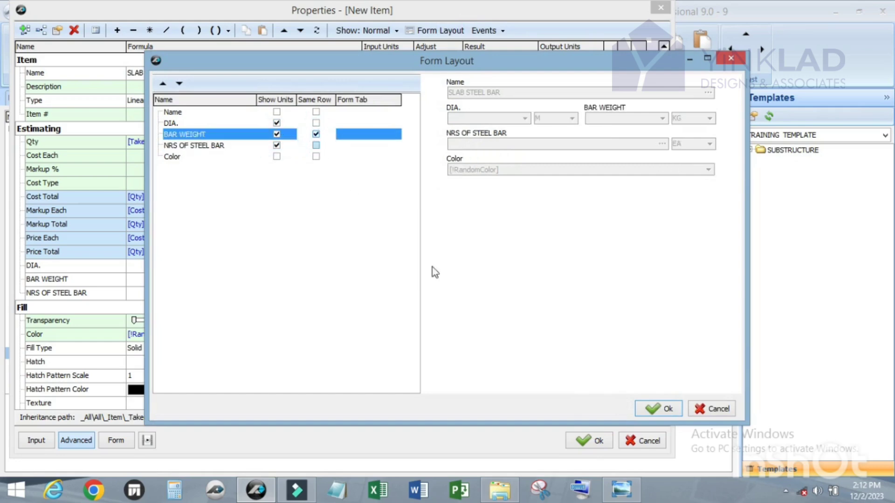
click(648, 408)
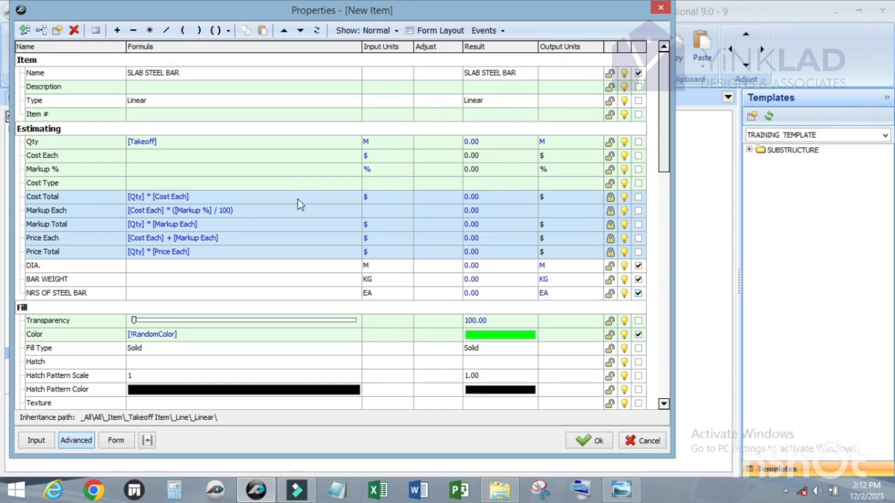
Clear the Qty formula and set the Qty input units to KG.
click(215, 141)
drag(159, 142, 126, 142)
key(BackSpace)
click(382, 142)
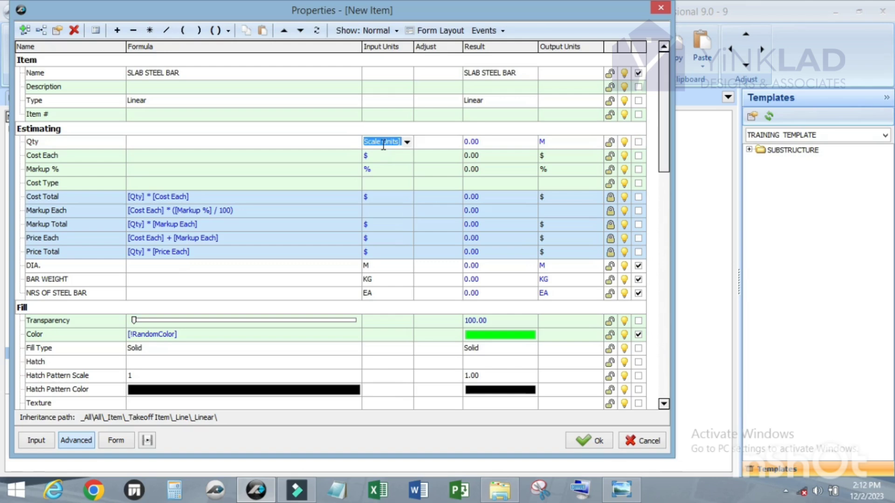
text(KG)
key(Return)
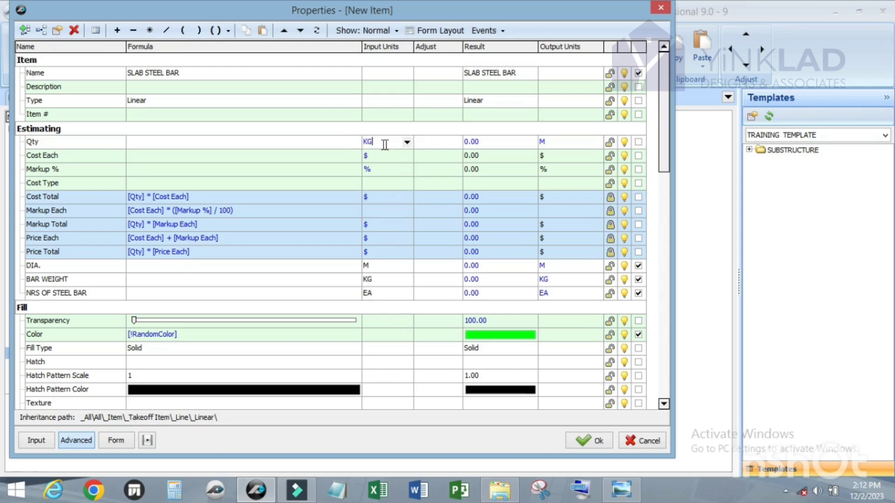
Insert the item's Linear Total property into the Qty formula.
click(148, 142)
scroll(189, 196, down, 5)
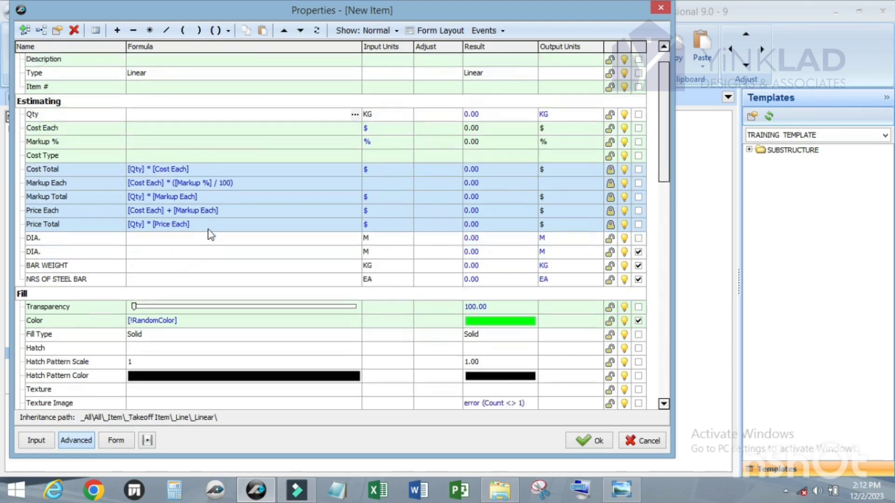
scroll(203, 227, up, 2)
scroll(203, 228, up, 3)
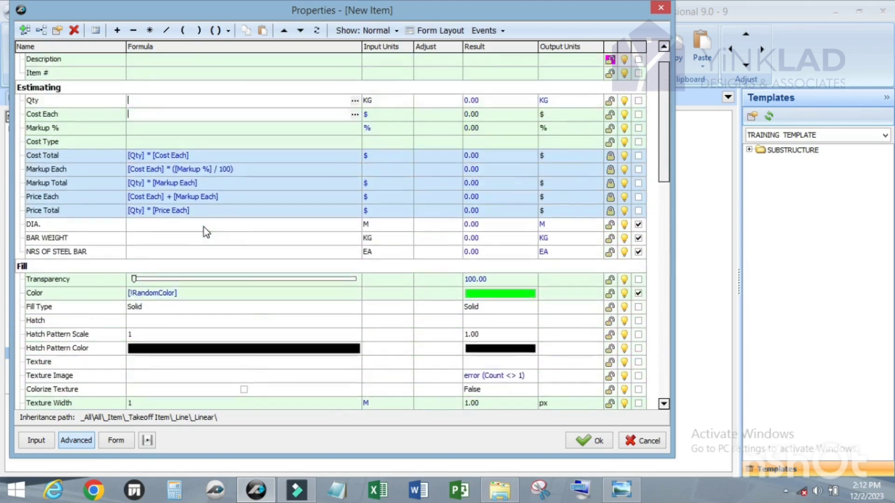
click(355, 141)
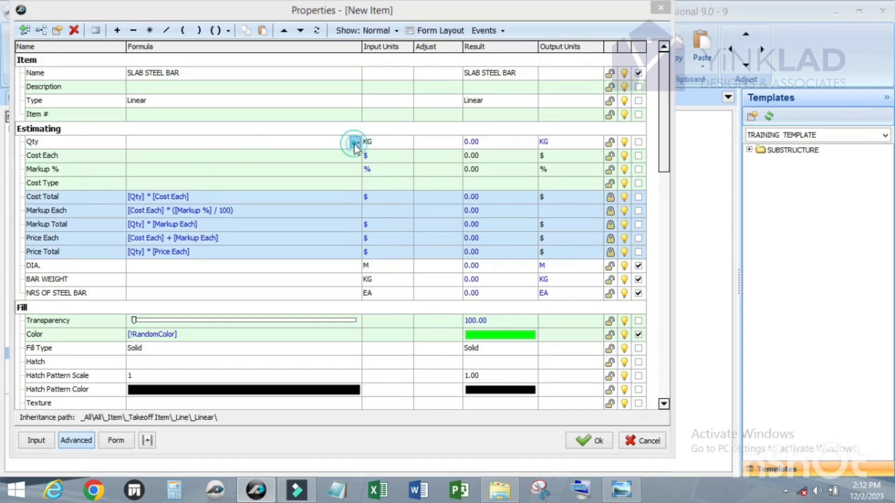
click(330, 146)
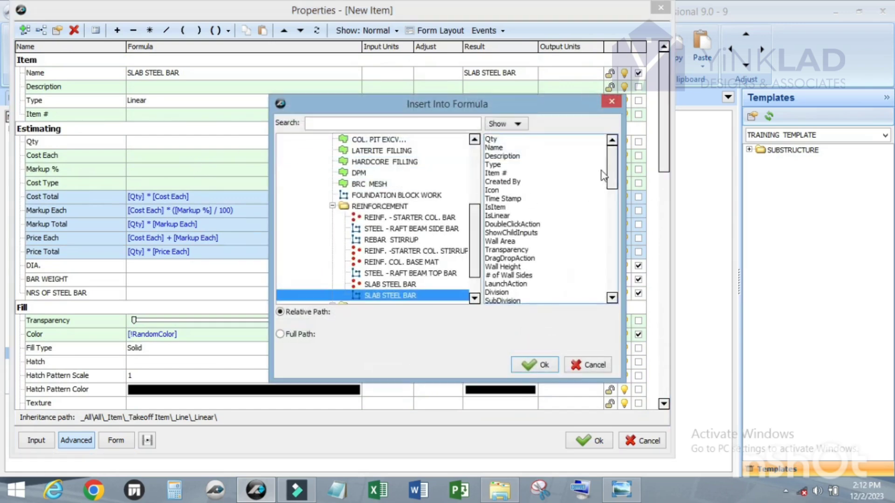
drag(609, 163, 618, 247)
click(535, 275)
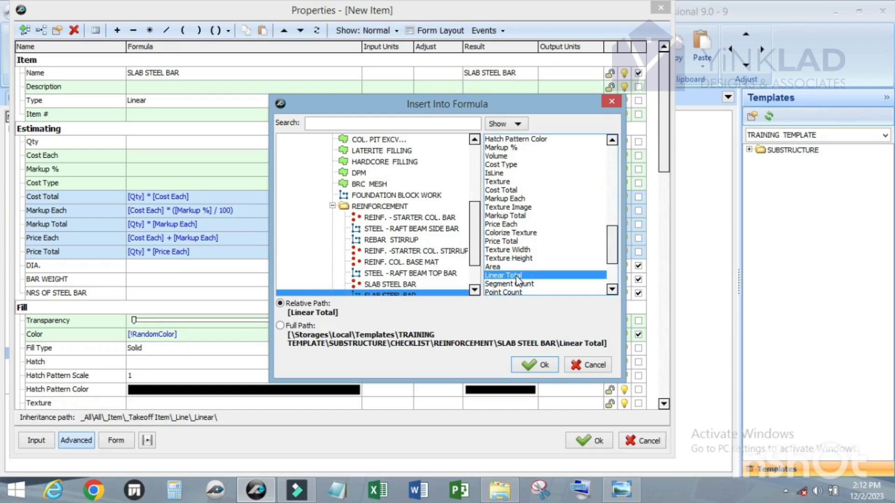
click(521, 360)
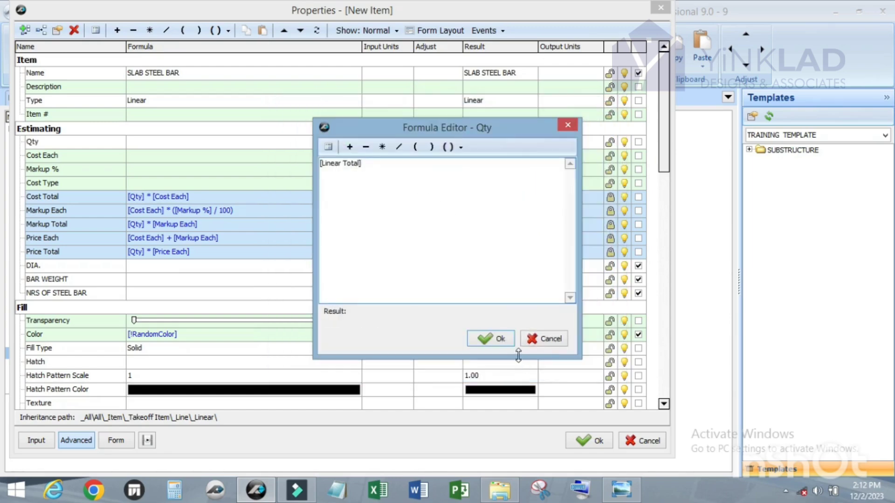
click(489, 339)
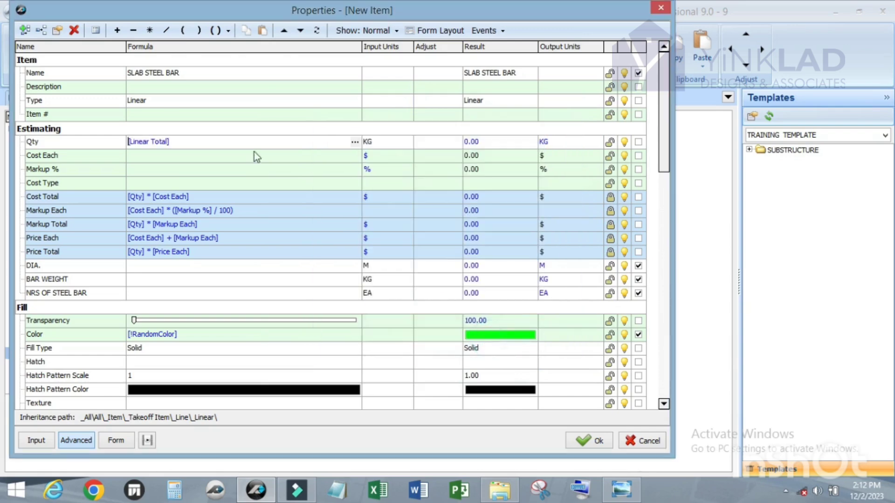
Multiply Linear Total by NRS OF STEEL BAR in the Qty formula and wrap the product in RoundUp.
click(178, 144)
click(150, 30)
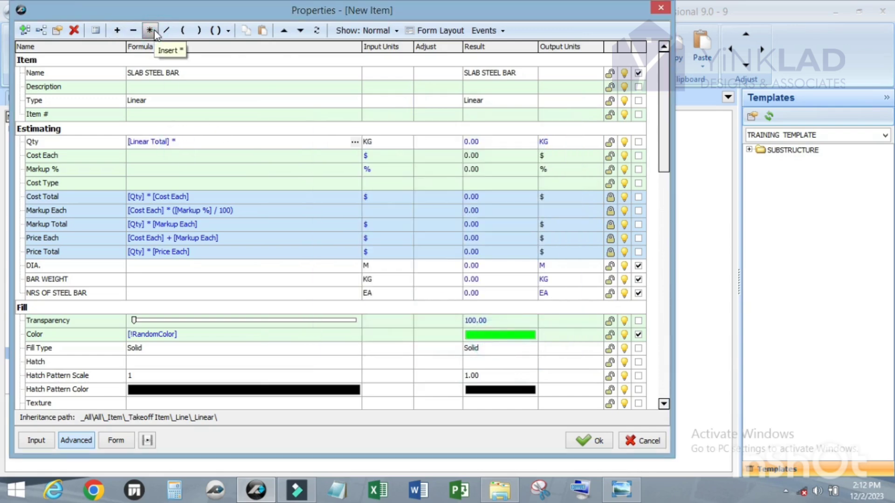
drag(49, 296, 189, 140)
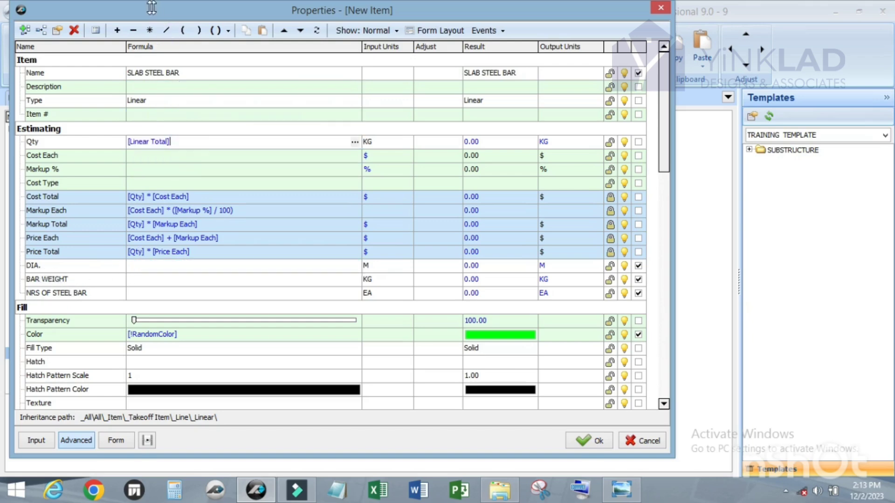
click(150, 30)
drag(57, 292, 205, 144)
drag(257, 144, 133, 141)
click(229, 31)
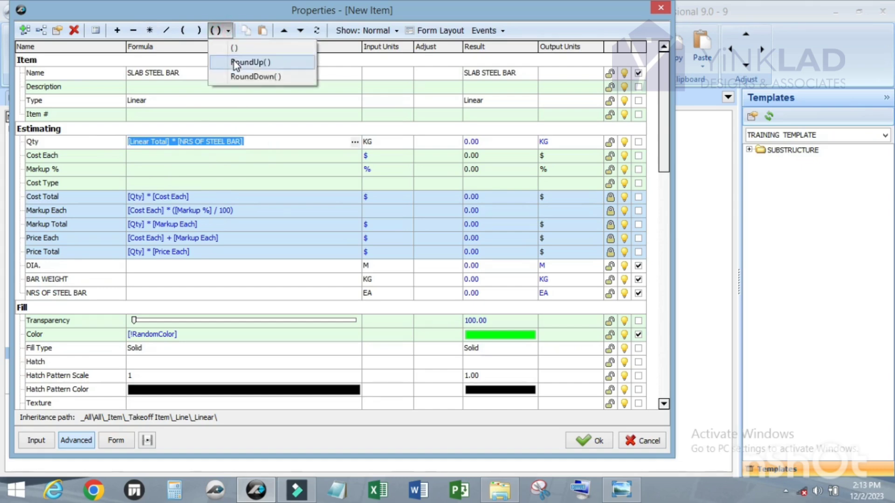
click(250, 62)
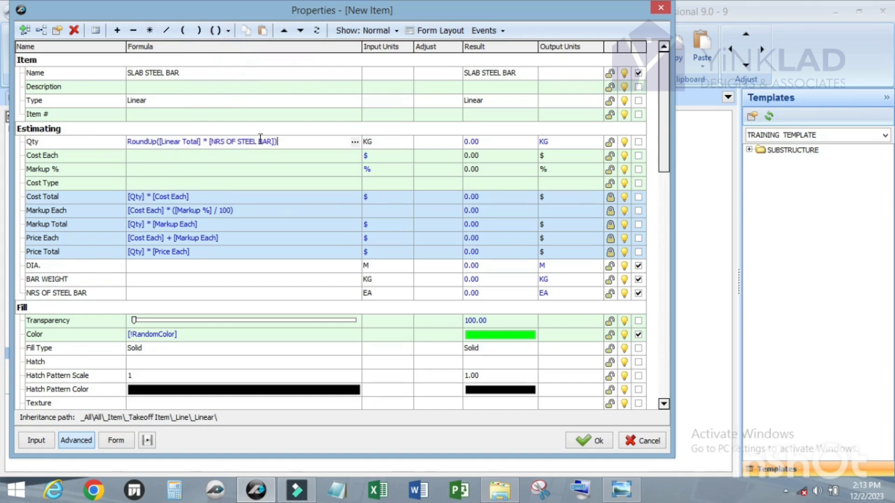
Multiply the RoundUp expression in the Qty formula by BAR WEIGHT.
click(150, 30)
drag(45, 284, 317, 142)
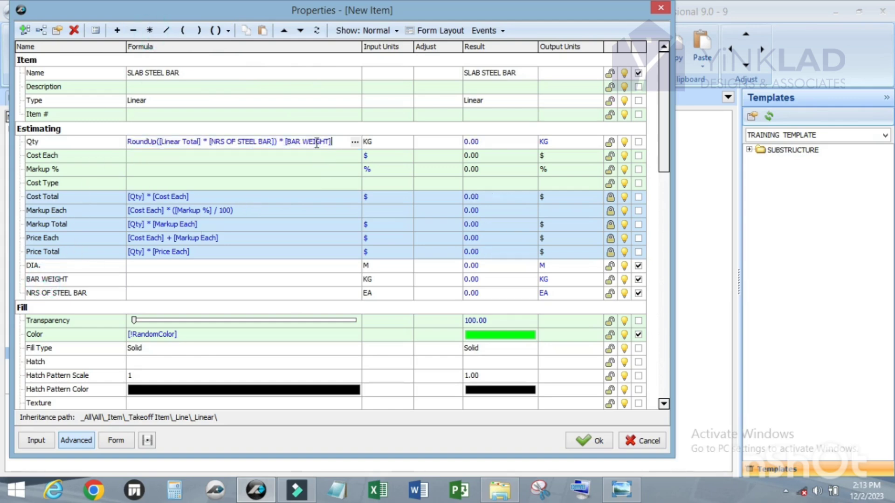
click(57, 143)
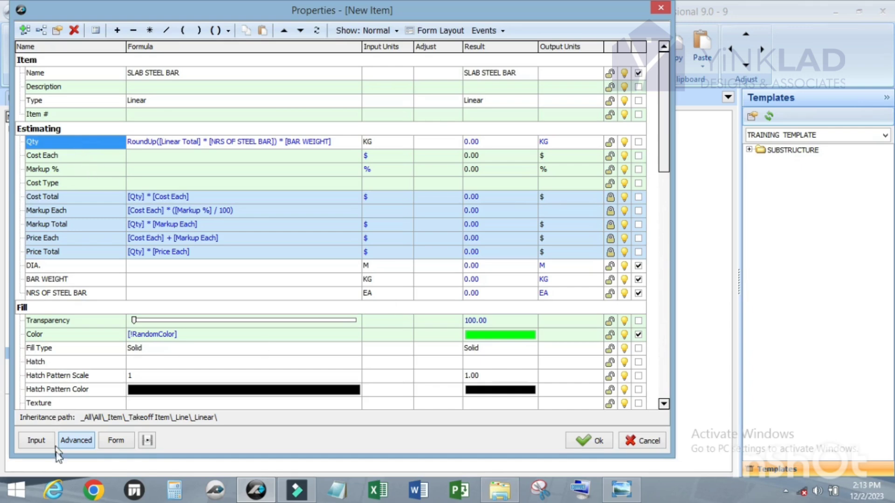
Preview the item's input form and examine the Takeoff Data formulas, particularly the Takeoff property.
click(116, 441)
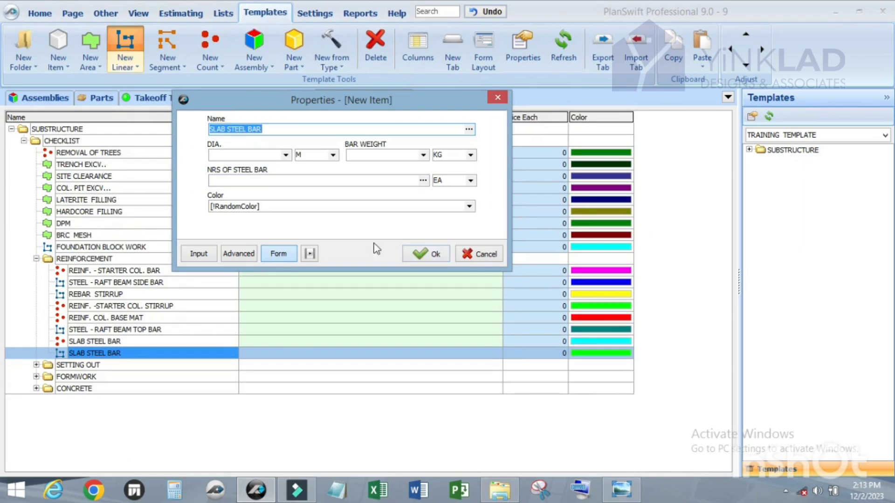
click(233, 256)
scroll(240, 247, down, 3)
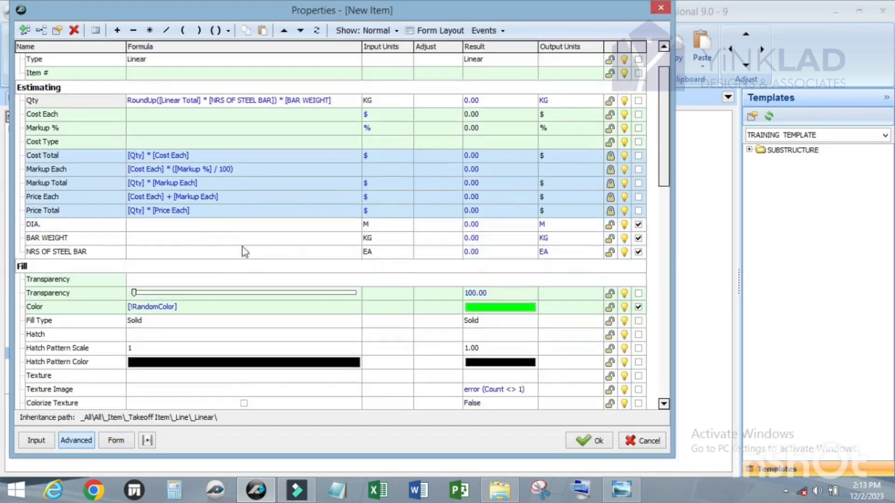
scroll(244, 252, down, 7)
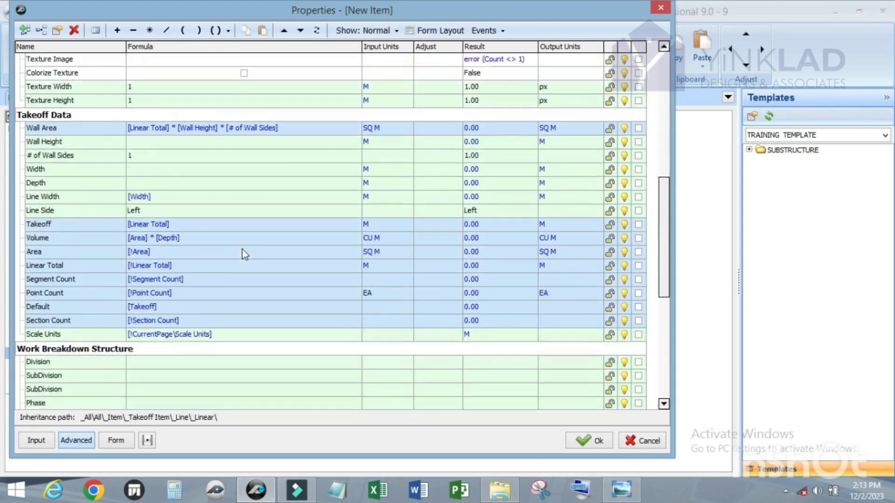
scroll(242, 250, up, 4)
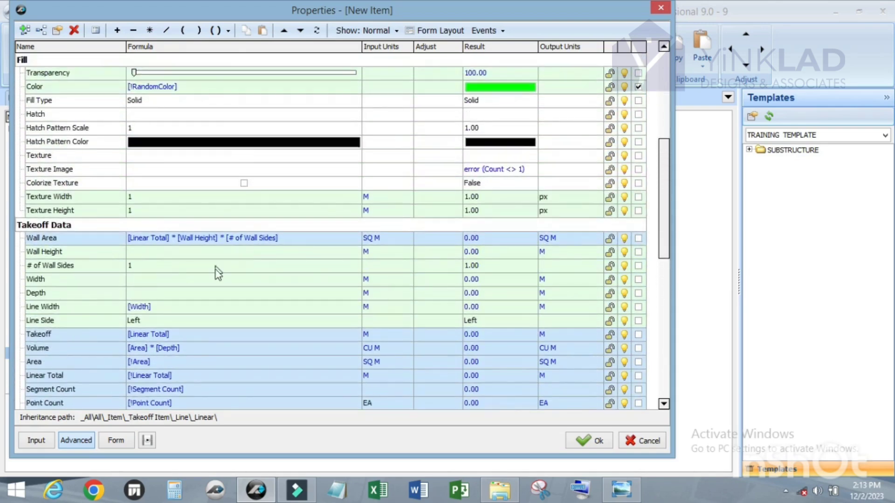
scroll(214, 270, down, 2)
scroll(215, 269, down, 1)
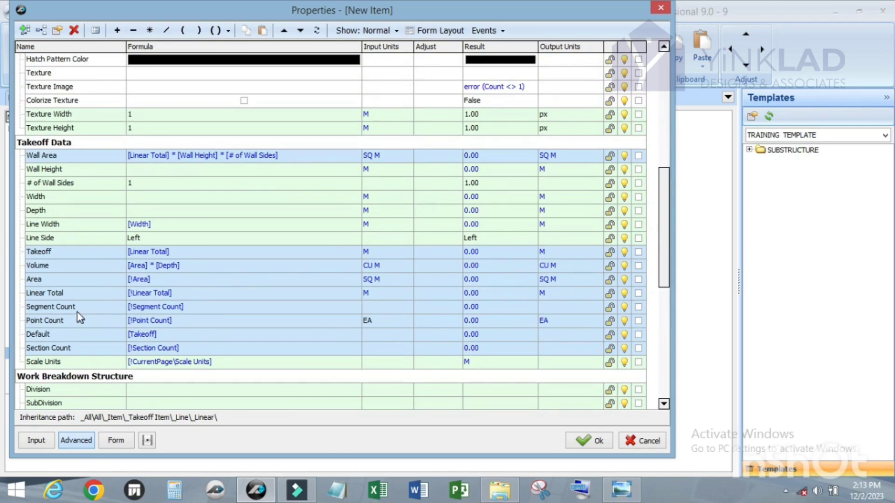
scroll(76, 312, up, 1)
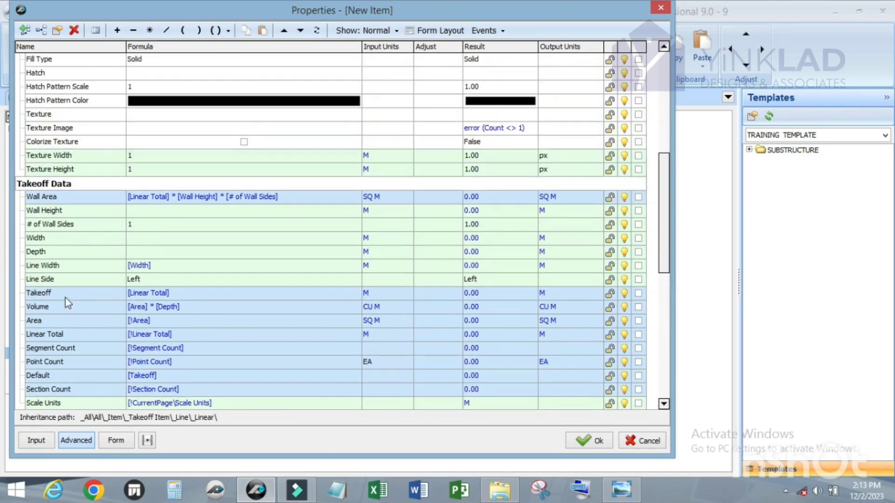
click(200, 297)
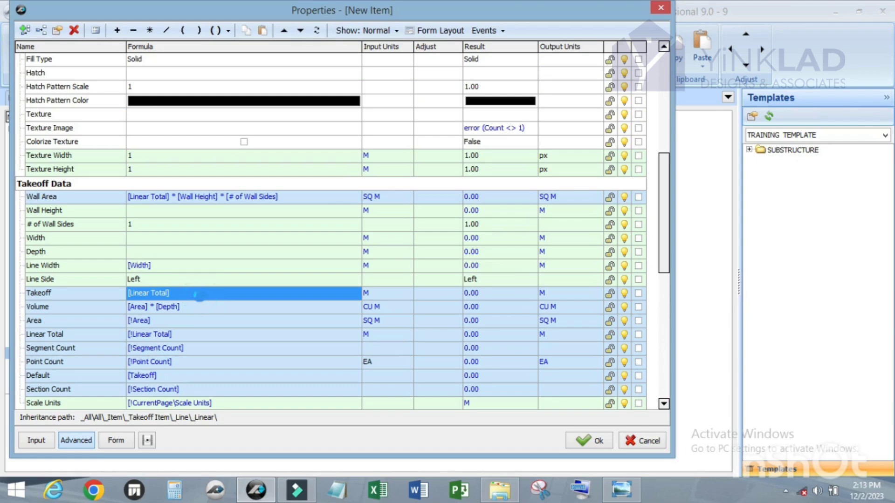
Replace the Takeoff property's formula with the item's Qty property.
click(475, 256)
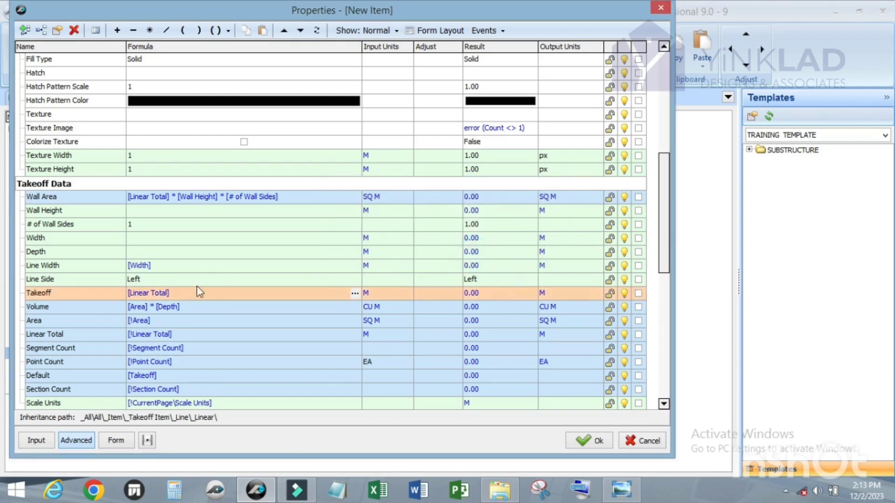
drag(184, 293, 90, 292)
key(Delete)
click(355, 293)
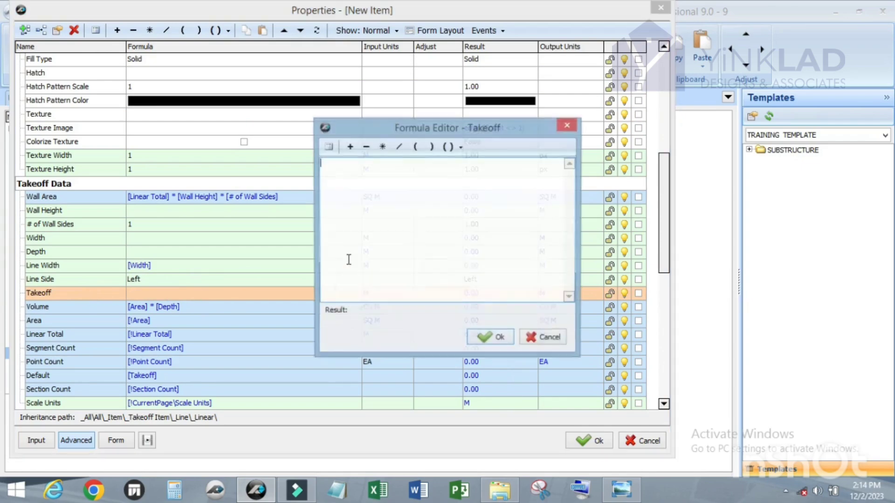
click(328, 146)
click(494, 139)
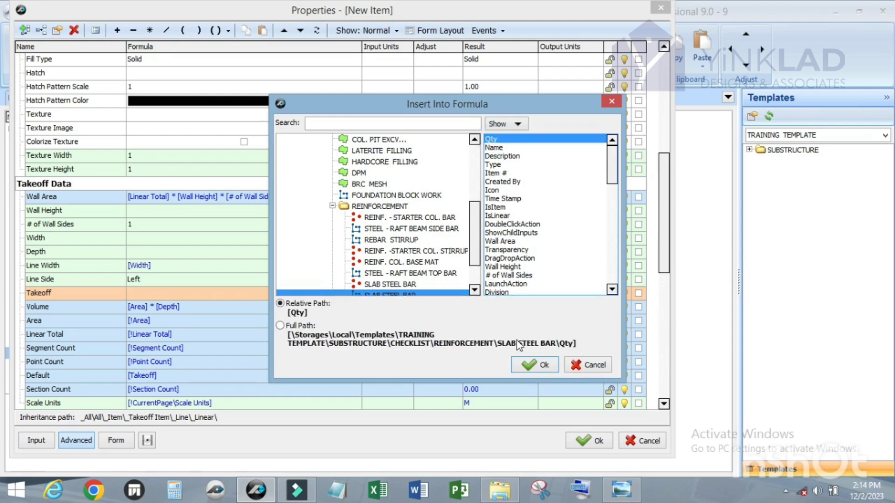
click(535, 364)
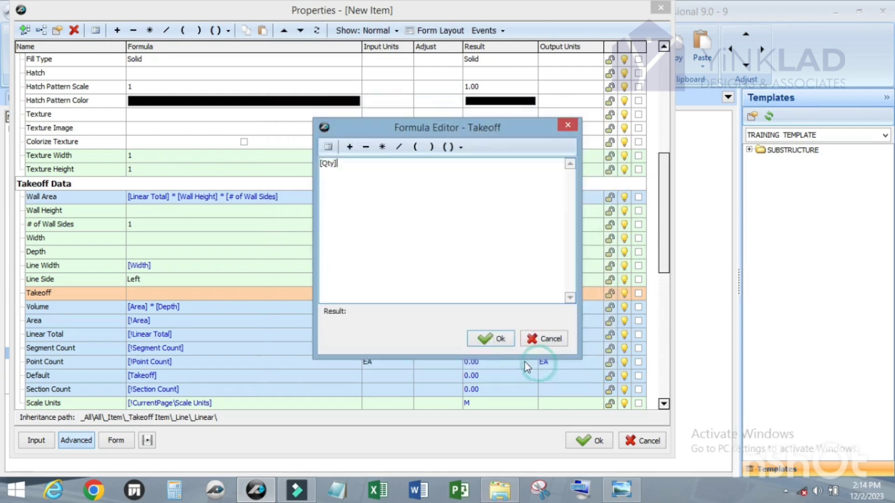
click(491, 339)
Set the Takeoff property's input units to KG and save the SLAB STEEL BAR template item.
click(379, 294)
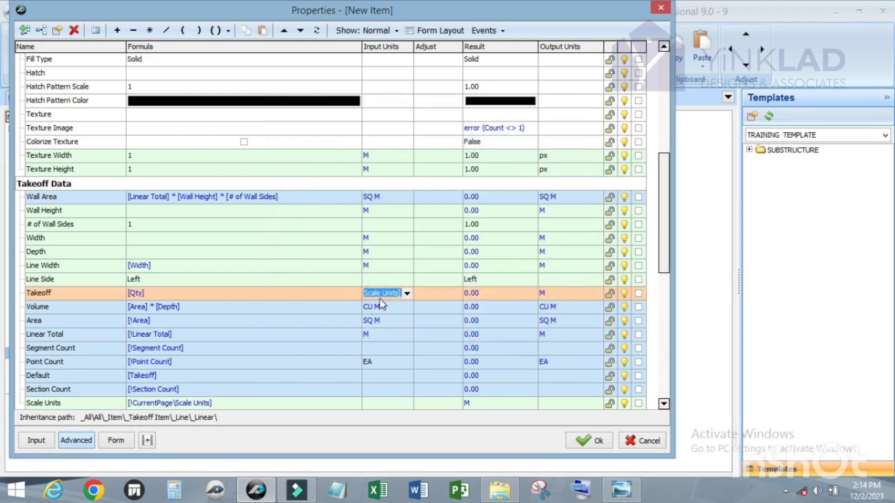
text(KG)
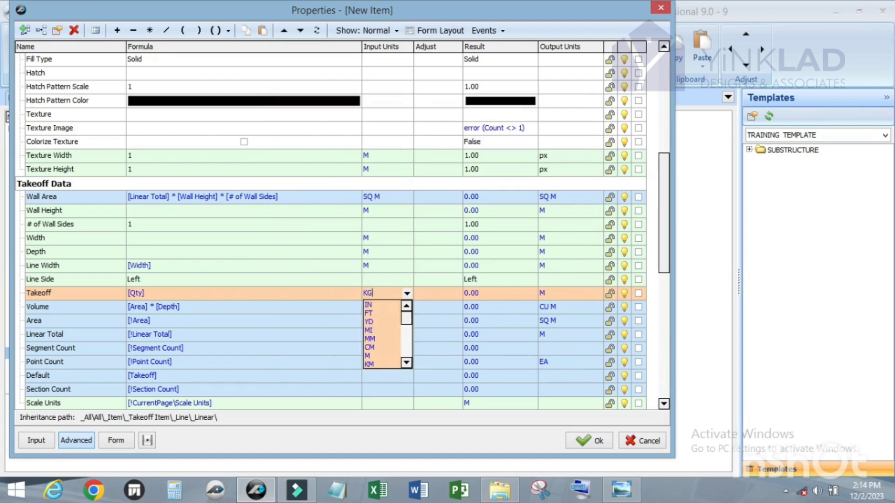
key(Return)
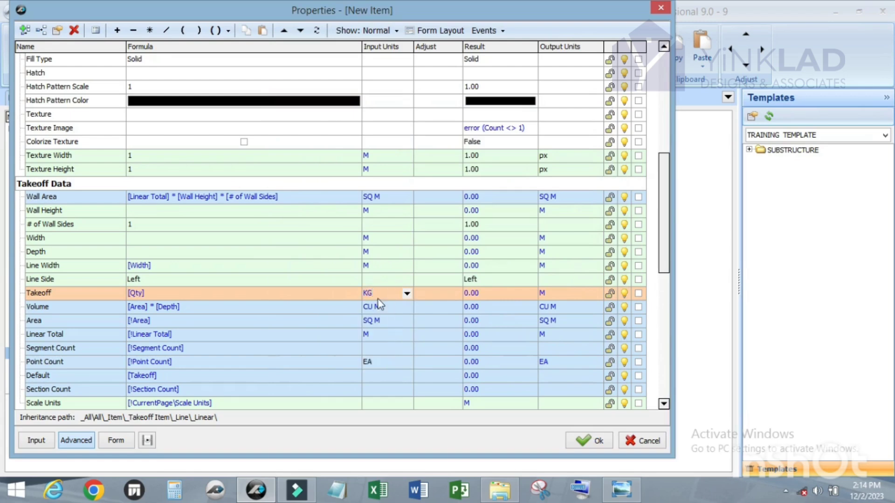
click(232, 289)
click(115, 443)
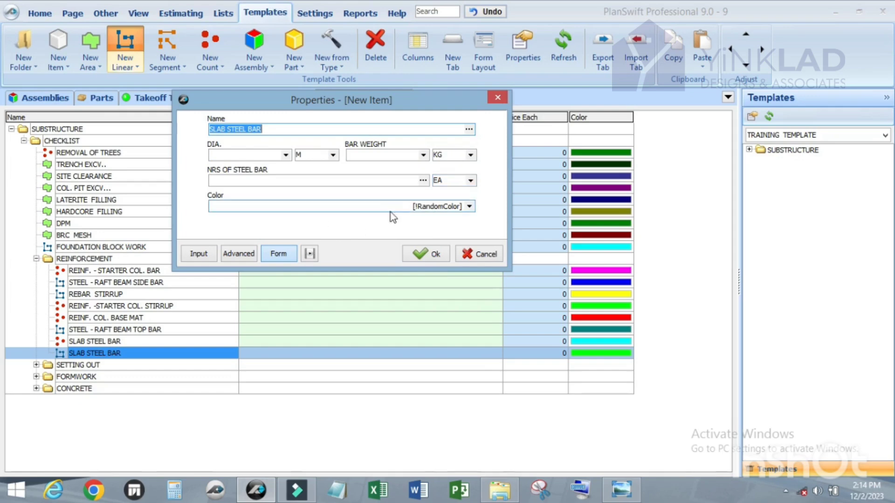
click(432, 259)
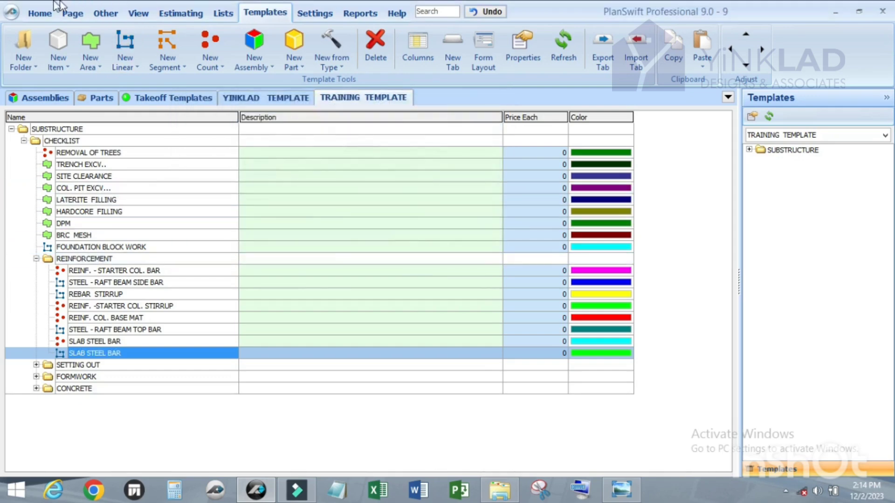
Return to the ground floor slab drawing and examine the reinforcement callouts, particularly the 18 Y12 01-200 T bar by the stairs.
click(49, 16)
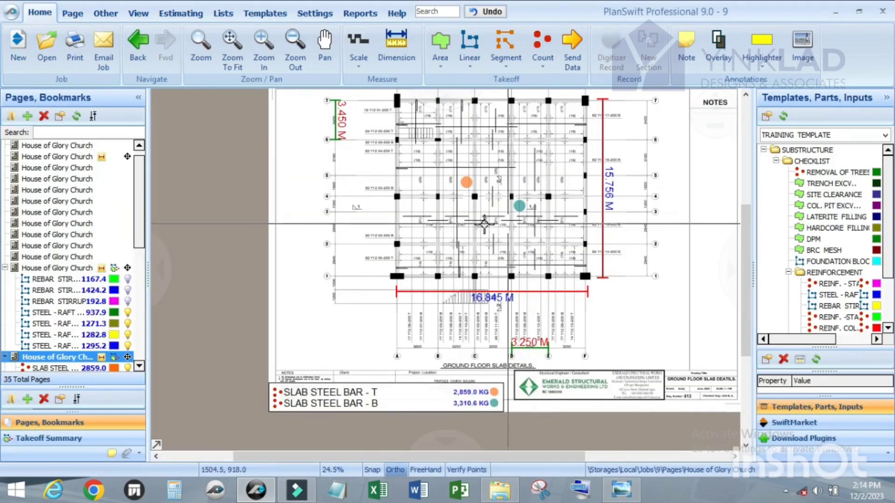
scroll(473, 185, up, 1)
scroll(396, 140, down, 1)
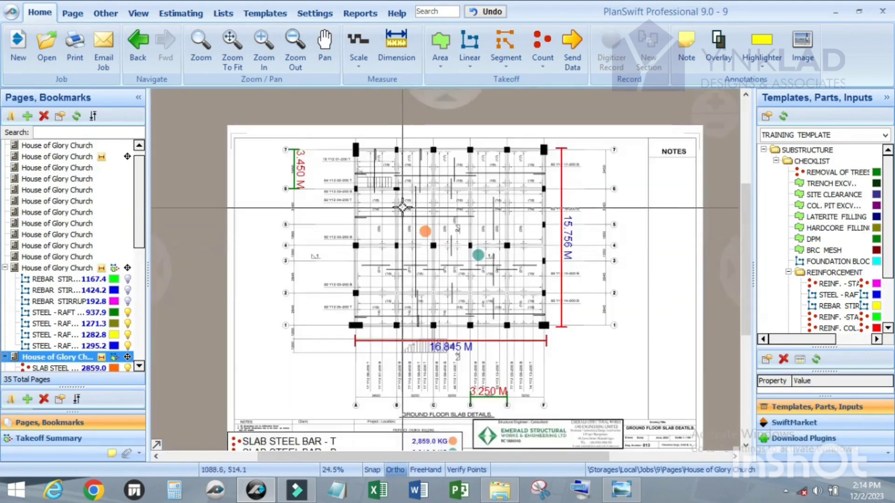
scroll(403, 226, up, 1)
scroll(365, 203, down, 1)
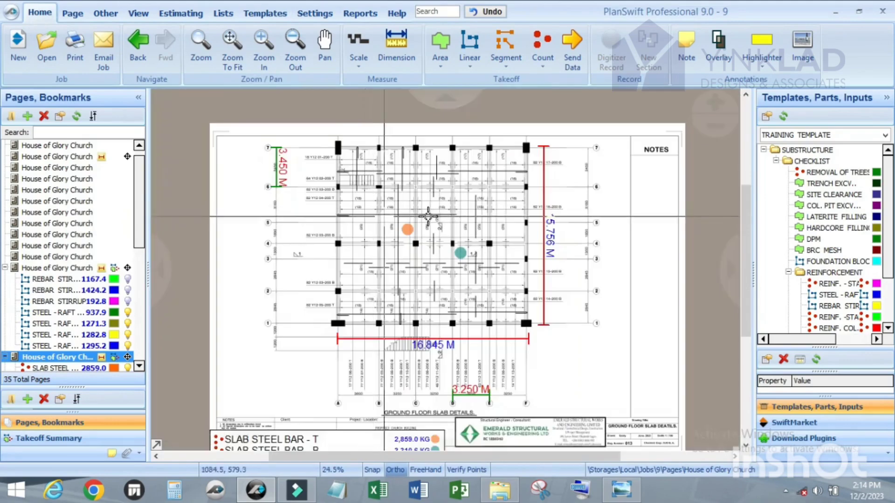
scroll(415, 230, up, 1)
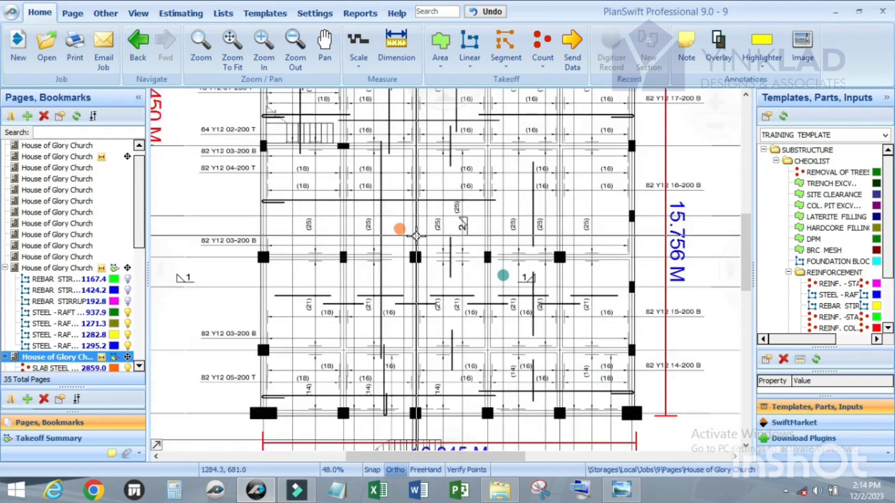
scroll(438, 247, down, 1)
scroll(450, 245, up, 1)
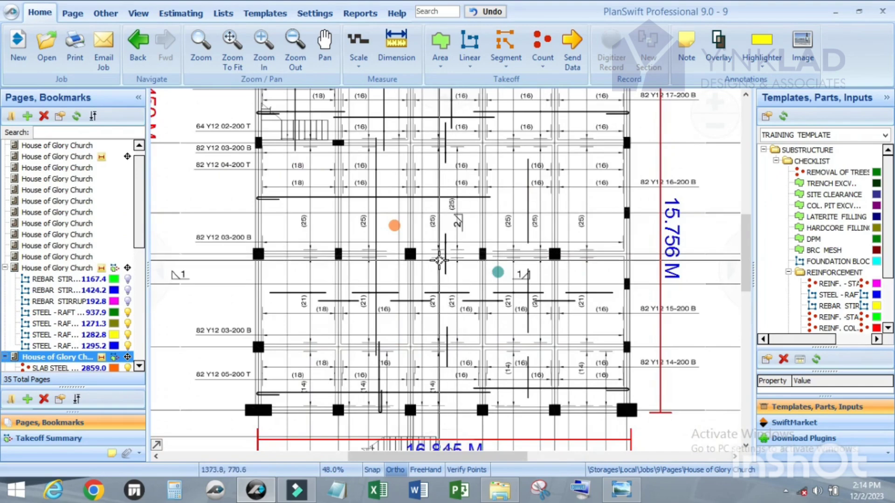
scroll(433, 237, down, 1)
scroll(395, 218, up, 1)
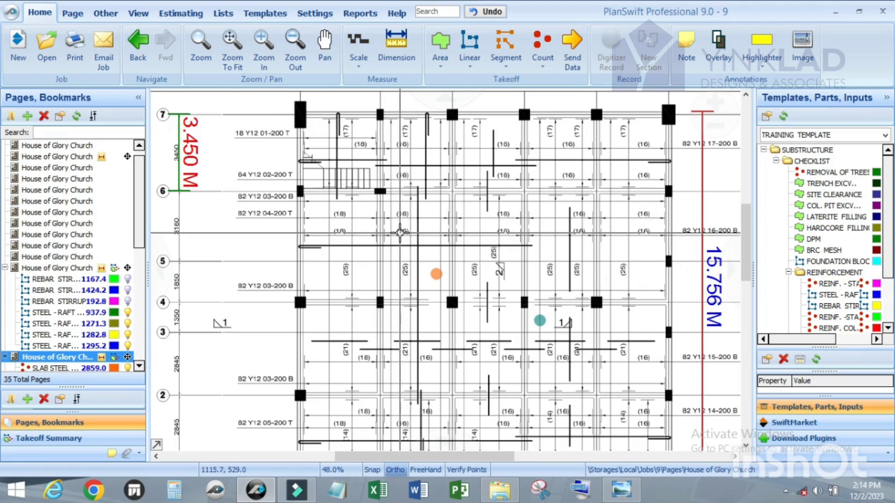
scroll(387, 210, up, 2)
scroll(359, 176, down, 2)
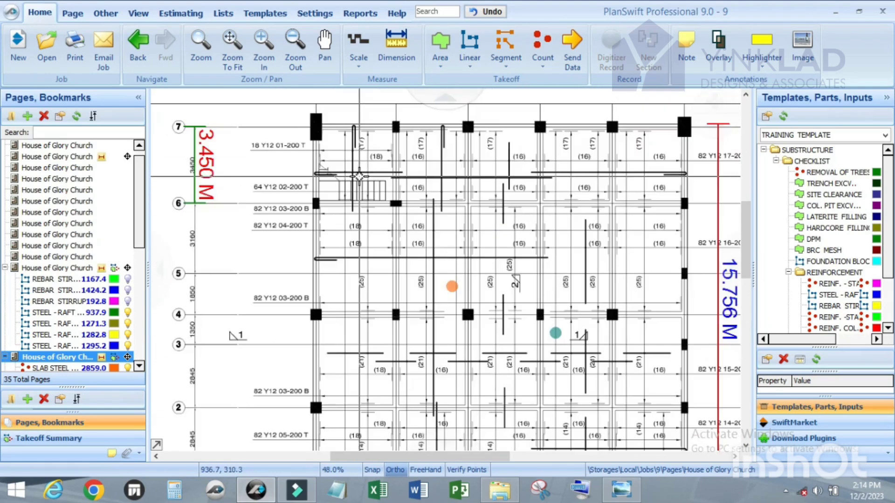
scroll(352, 170, up, 2)
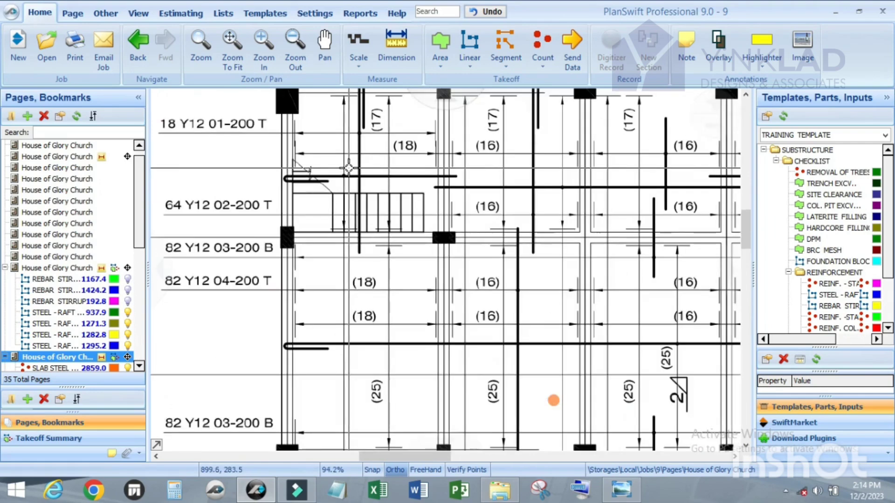
scroll(265, 142, down, 2)
scroll(264, 142, up, 3)
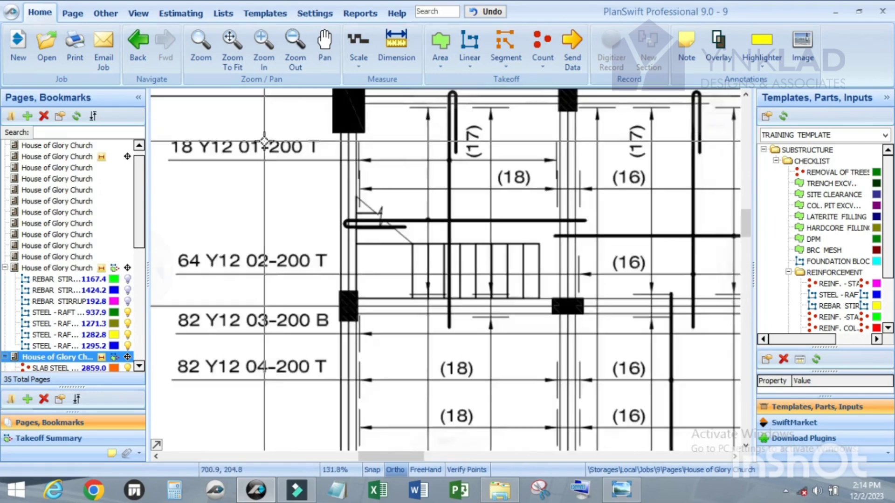
scroll(264, 142, down, 2)
scroll(269, 142, up, 2)
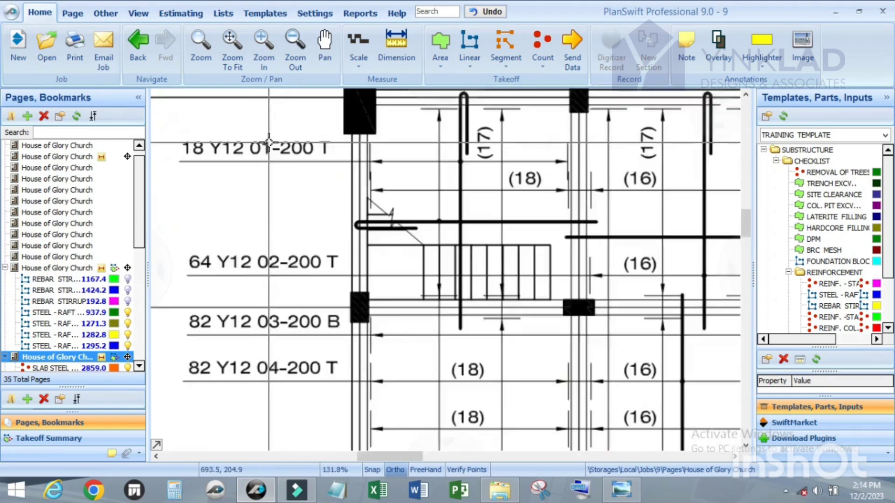
scroll(268, 143, up, 1)
scroll(271, 143, down, 2)
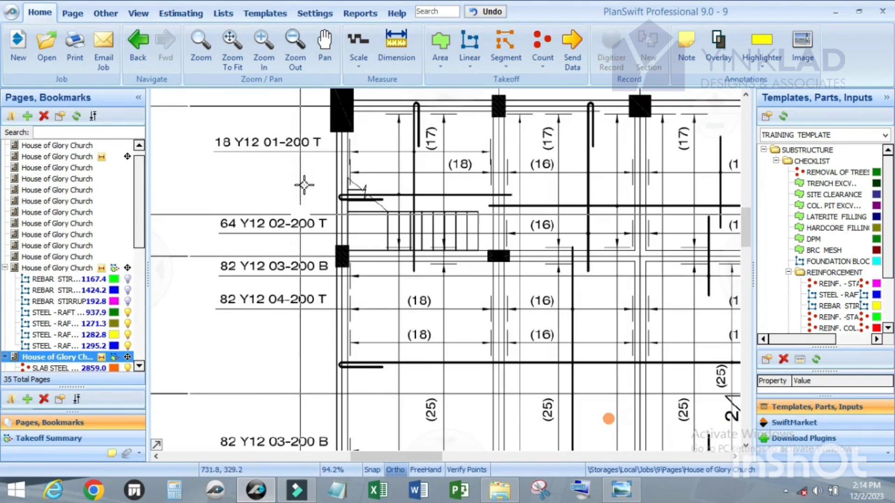
scroll(398, 130, up, 2)
scroll(396, 182, down, 2)
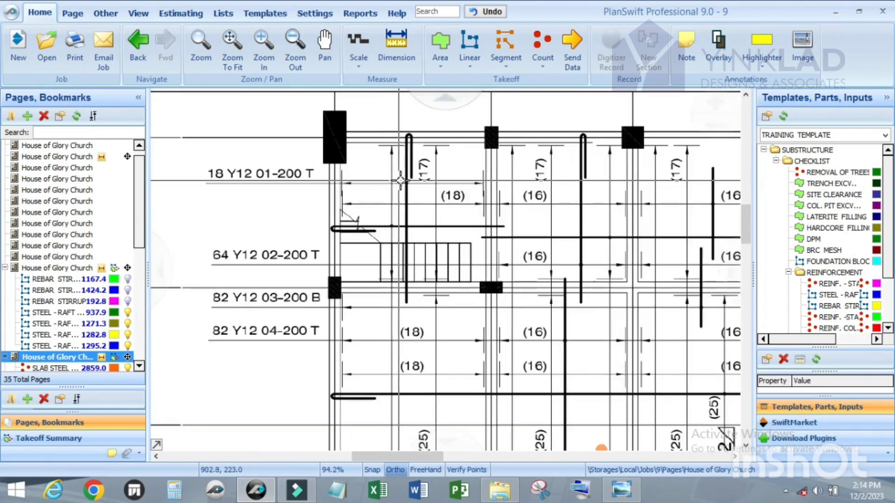
scroll(400, 181, up, 1)
scroll(406, 185, up, 1)
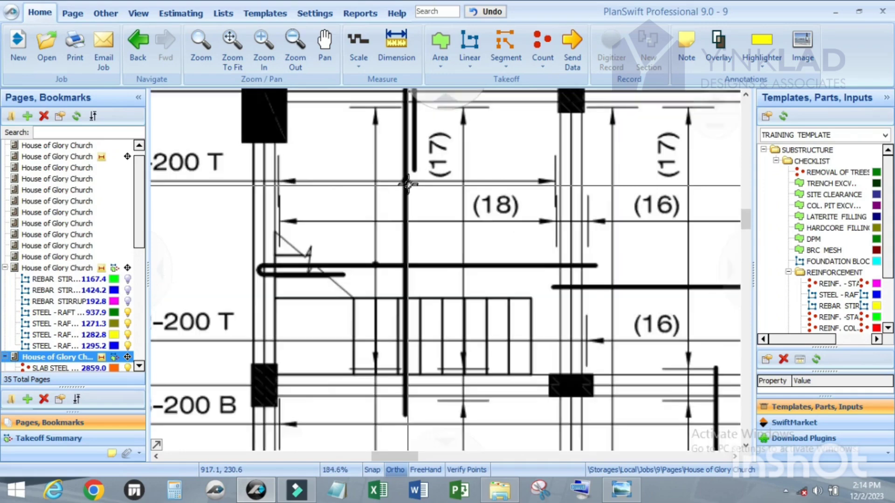
scroll(354, 187, down, 2)
scroll(321, 180, up, 1)
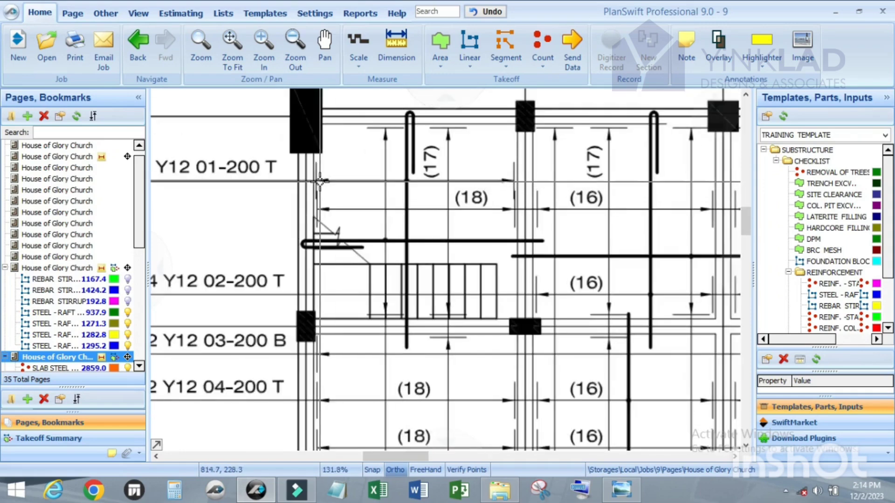
scroll(412, 139, down, 1)
scroll(412, 139, up, 1)
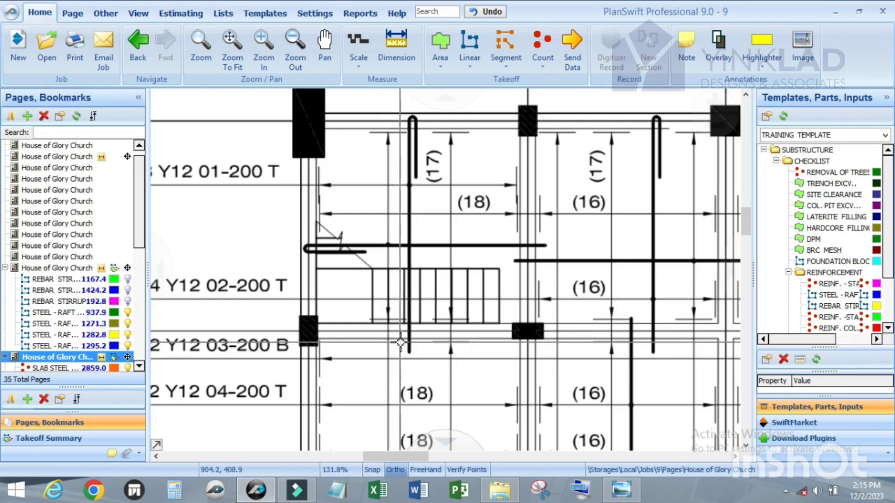
scroll(419, 306, down, 1)
Start a takeoff from the linear SLAB STEEL BAR template, naming it SLAB STEEL BAR - Y12 with DIA. 12.
scroll(852, 322, down, 2)
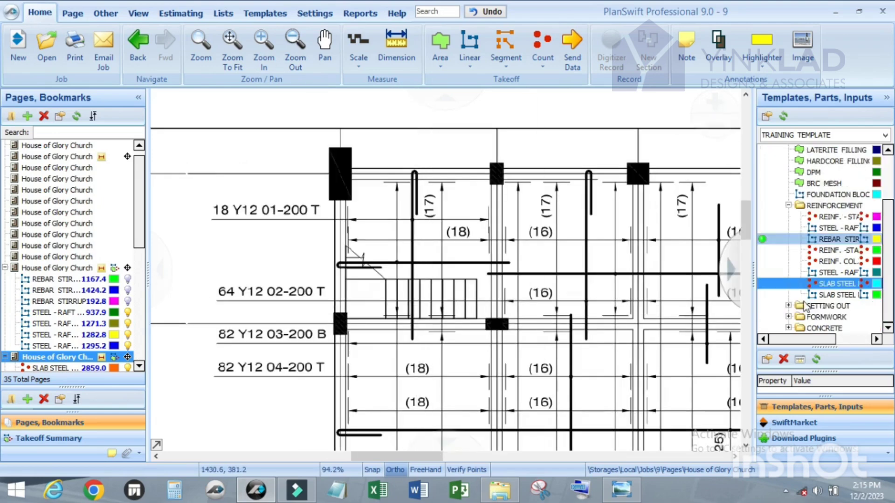
double_click(762, 295)
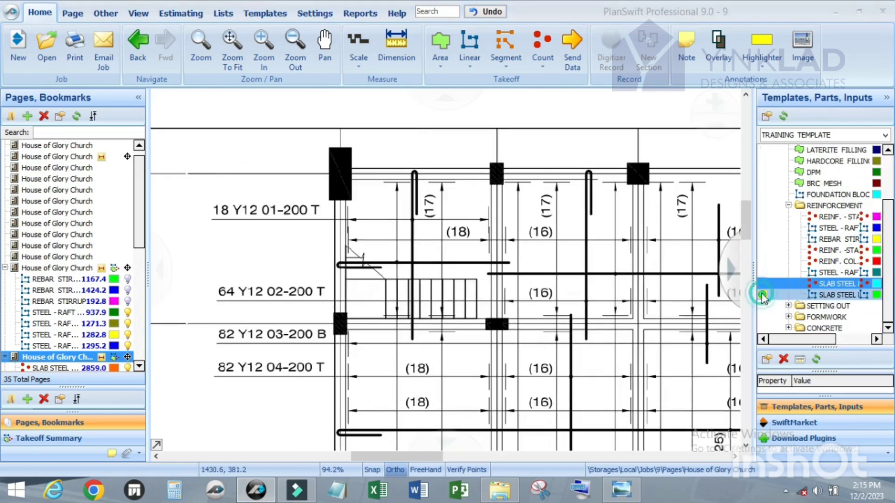
drag(296, 98, 477, 102)
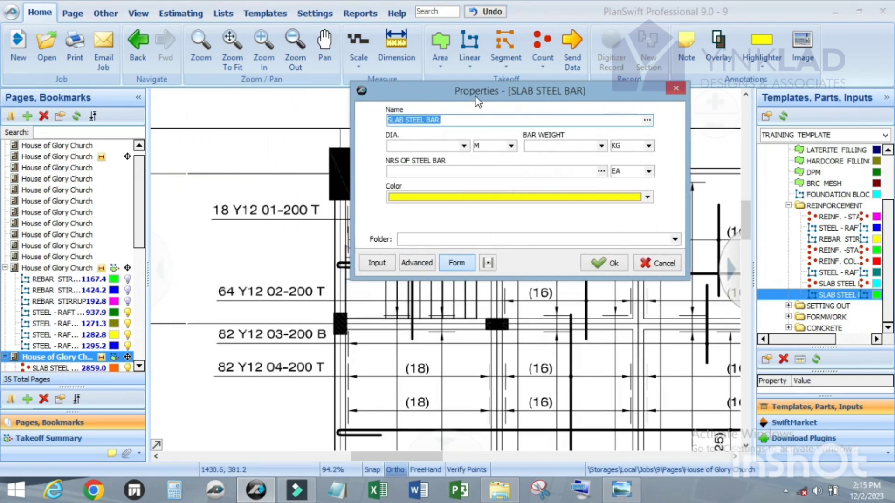
click(450, 118)
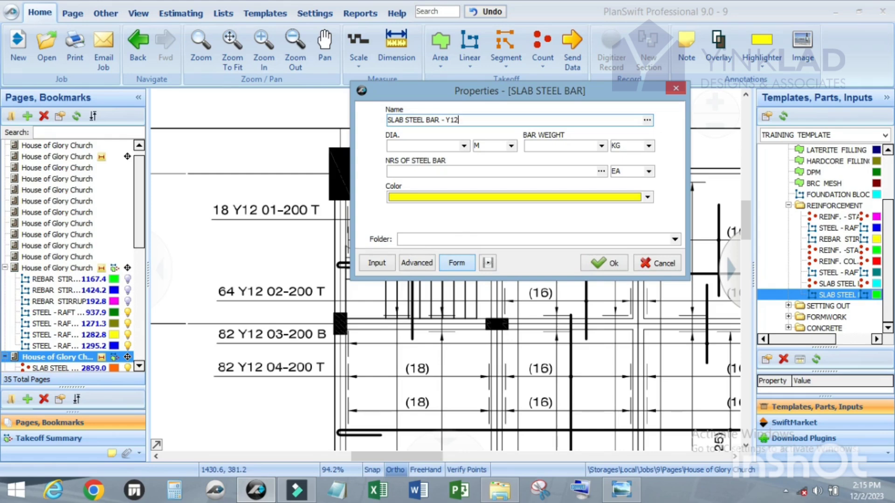
click(463, 146)
click(403, 155)
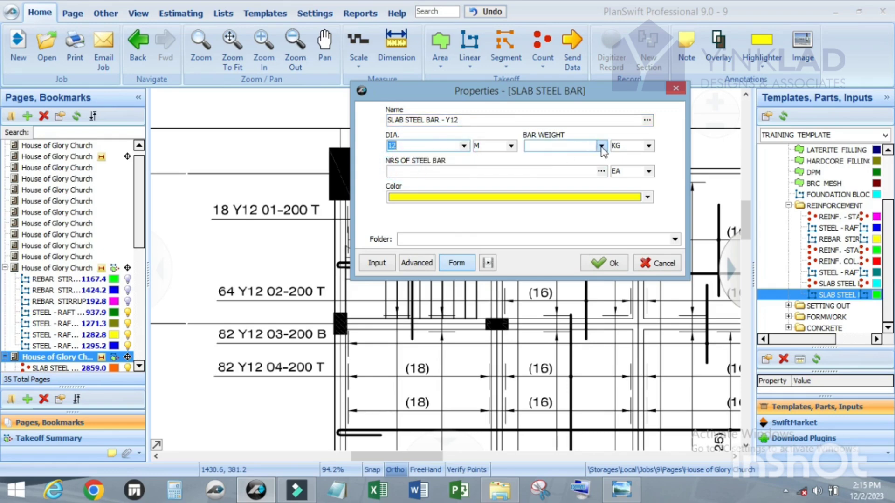
Set BAR WEIGHT to .889 KG and NRS OF STEEL BAR to 18, and begin recording the takeoff.
click(601, 146)
click(536, 166)
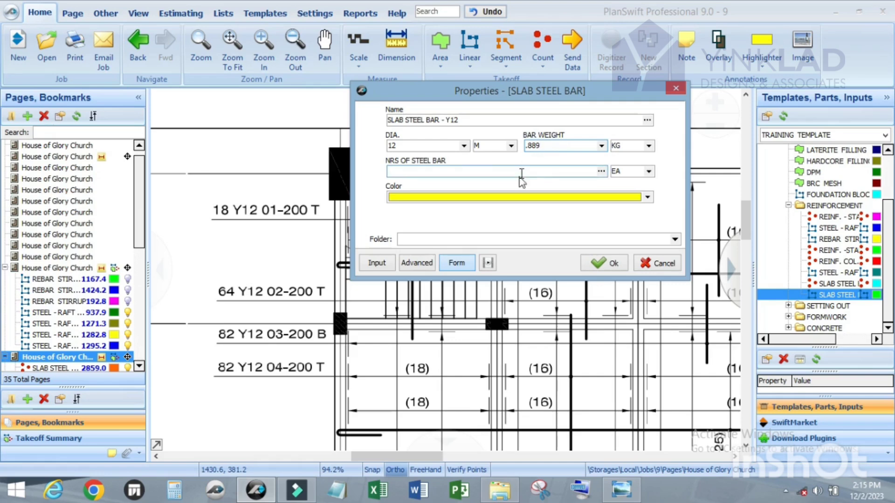
click(522, 172)
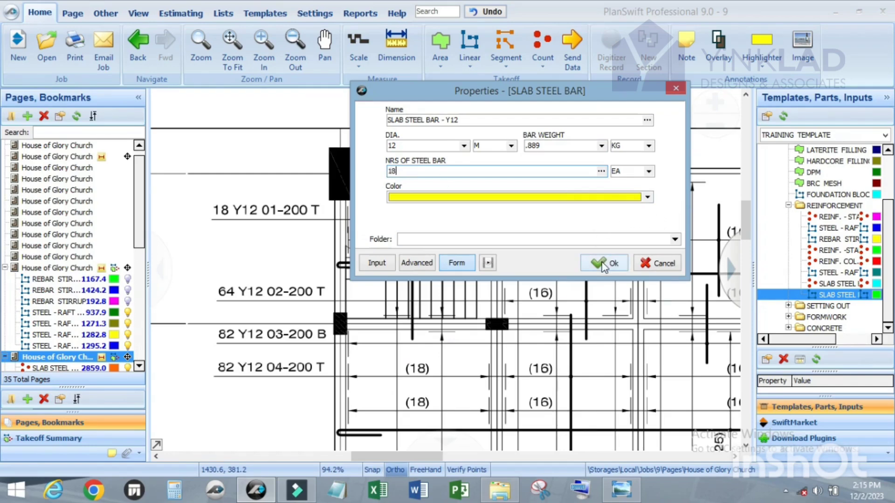
click(604, 263)
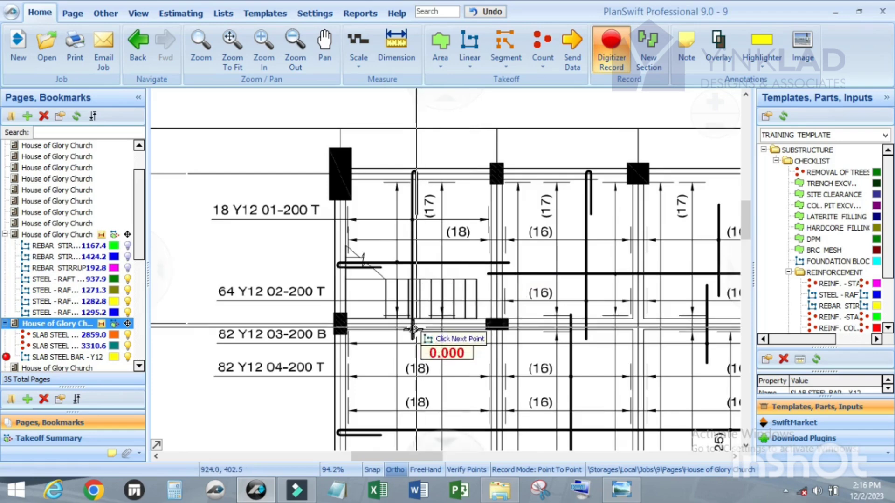
Trace the straight leg of the 18 Y12 01-200 T bar, about 3.8 m, from its lower end up to the hook.
scroll(412, 438, up, 5)
scroll(413, 348, up, 3)
click(404, 352)
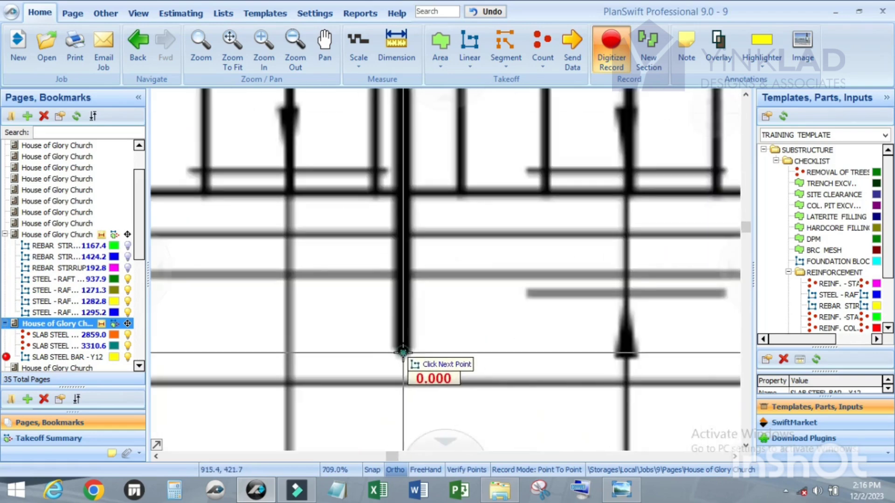
scroll(404, 351, down, 3)
scroll(394, 261, down, 3)
scroll(391, 216, up, 6)
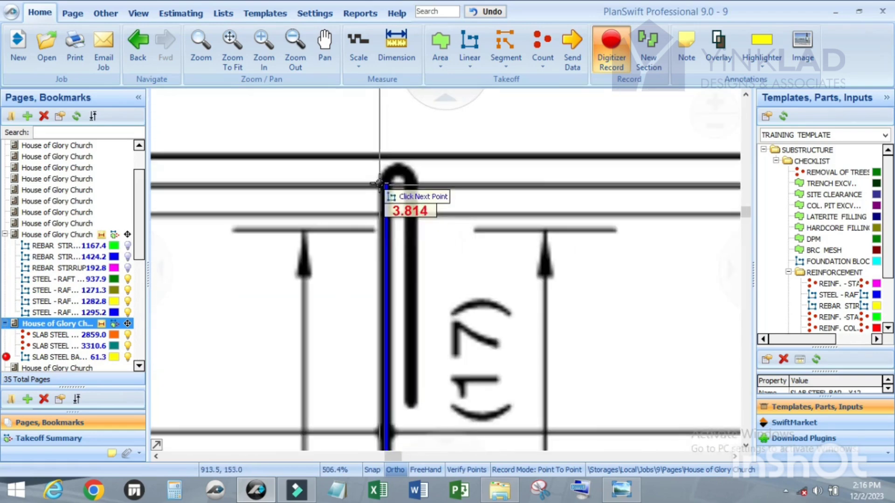
click(385, 186)
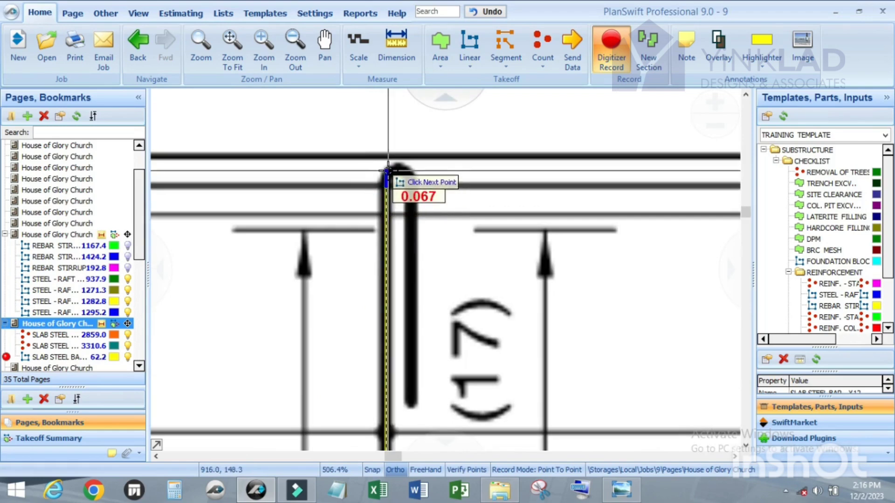
key(a)
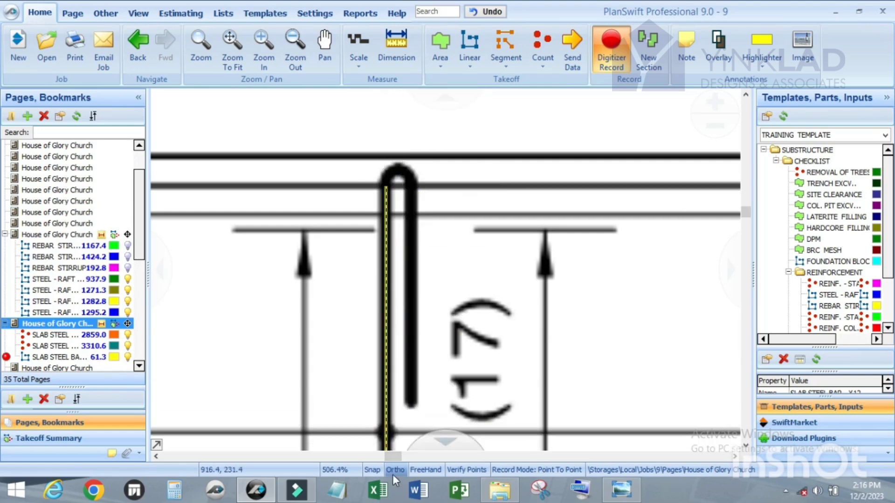
scroll(395, 169, up, 1)
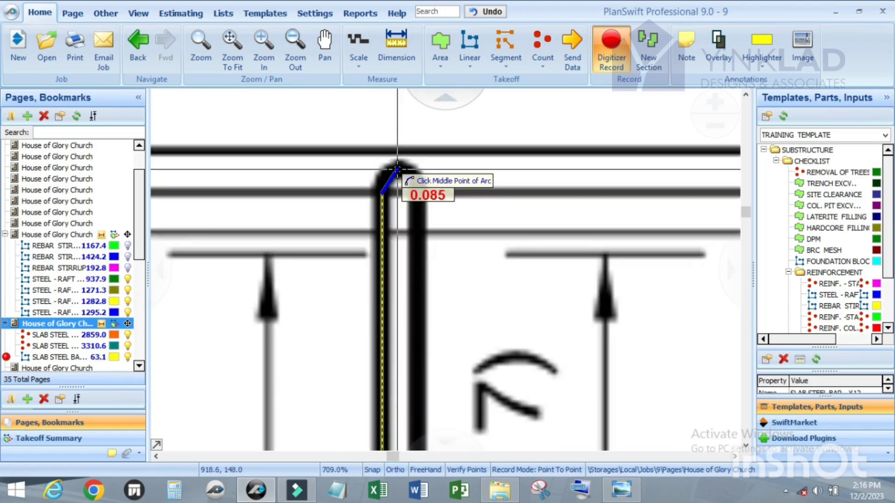
scroll(400, 168, up, 1)
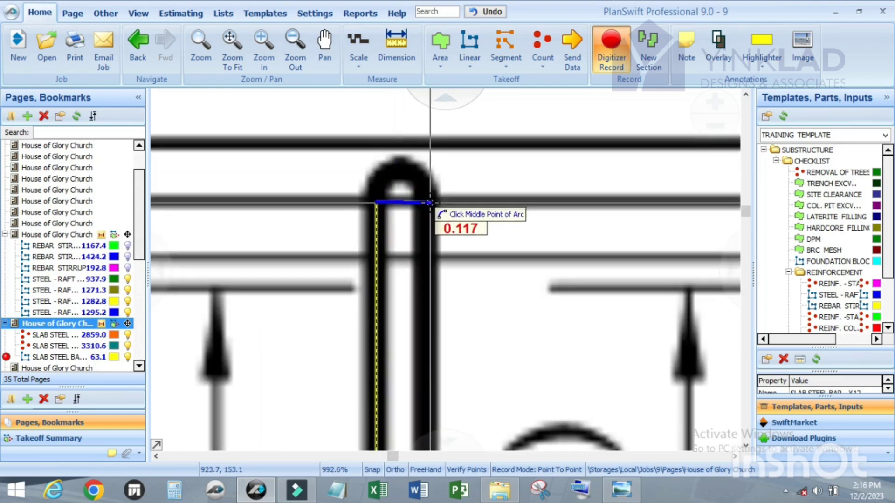
click(426, 192)
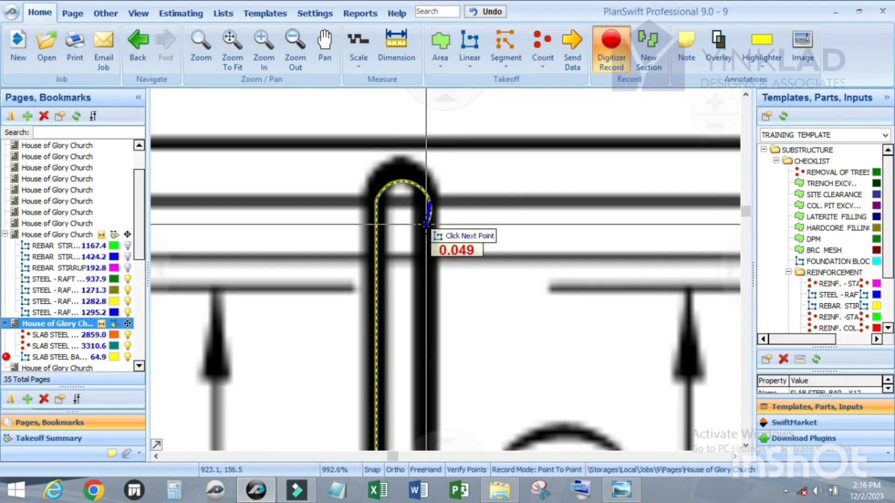
key(BackSpace)
Trace the bend of the bar's upper hook as arcs over its crown and down to the return leg.
scroll(391, 163, up, 3)
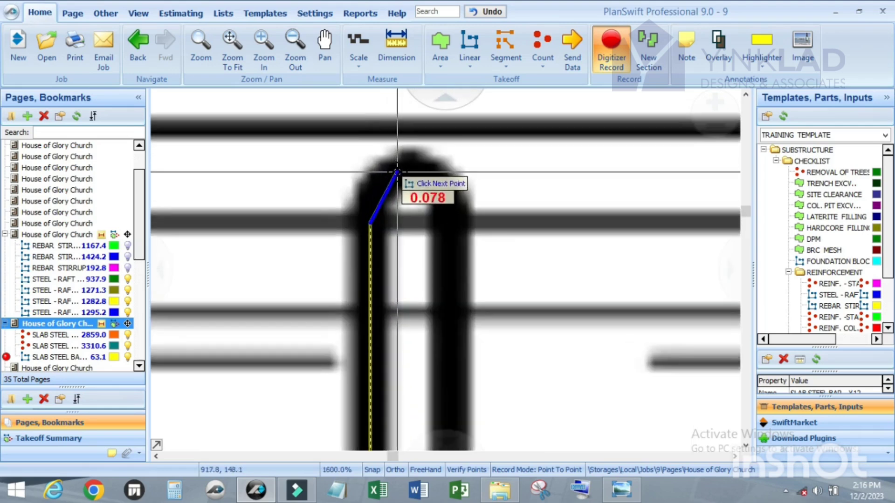
click(399, 174)
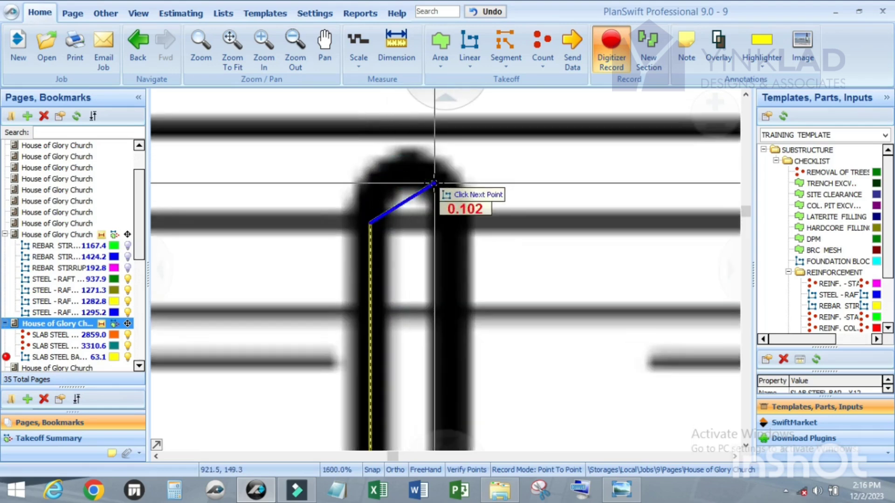
click(399, 171)
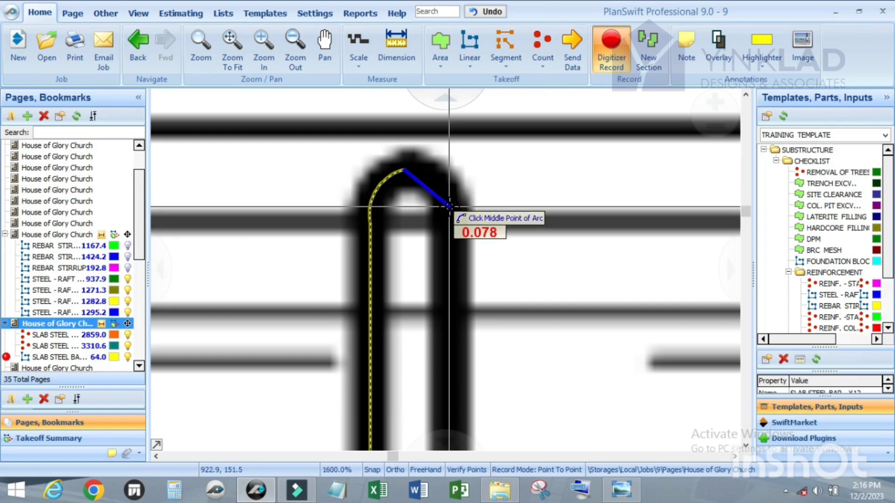
click(448, 204)
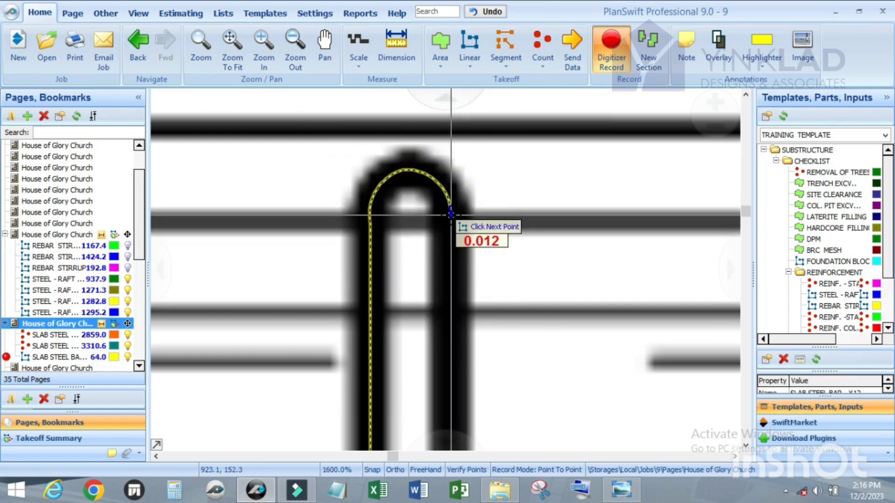
Trace the hook's straight return leg, about 0.95 m, to its lower end and finish recording the bar.
scroll(450, 214, down, 6)
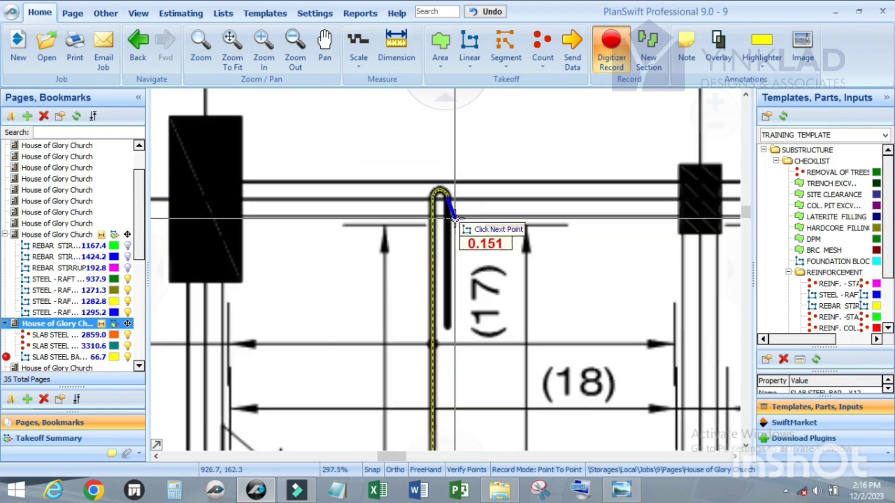
scroll(445, 326, up, 6)
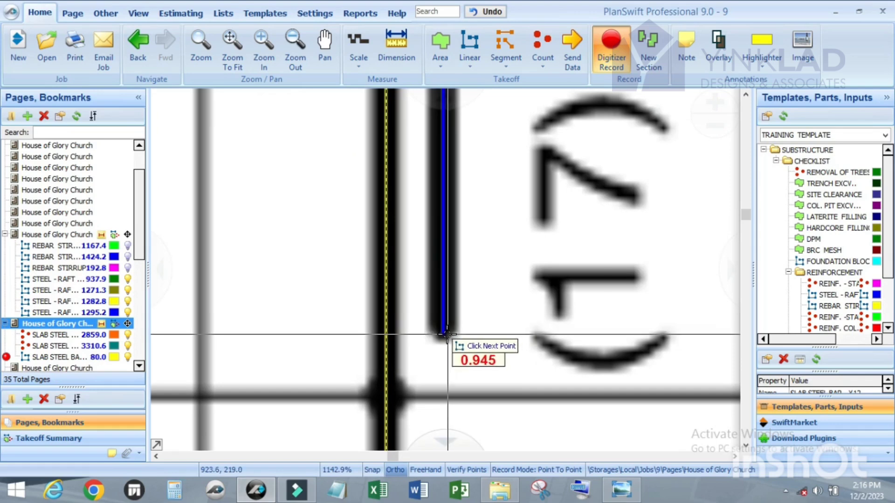
click(447, 335)
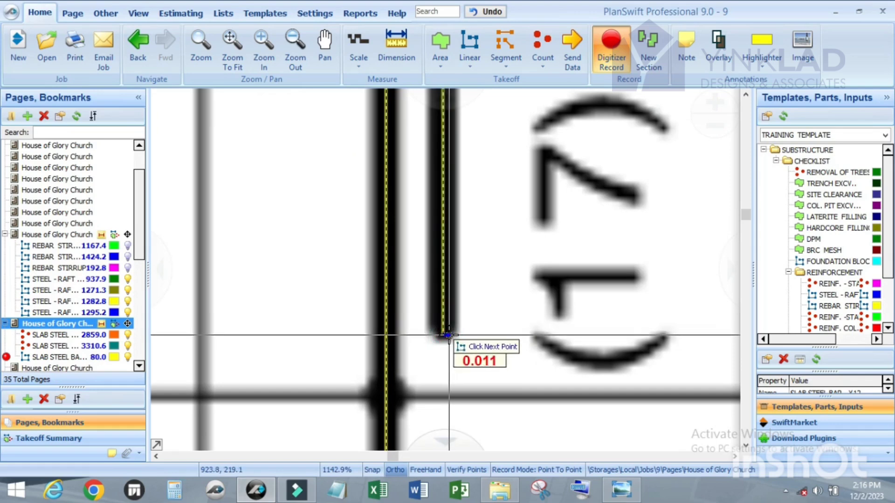
double_click(449, 334)
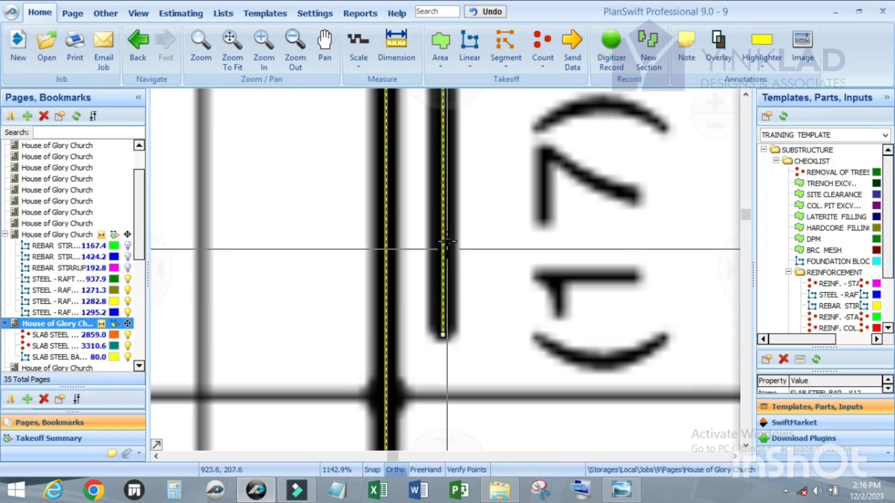
Check the takeoff legend below the slab drawing and rename the SLAB STEEL BAR - T item as SLAB STEEL BAR - T.. Y12.
scroll(468, 173, down, 3)
scroll(468, 174, down, 10)
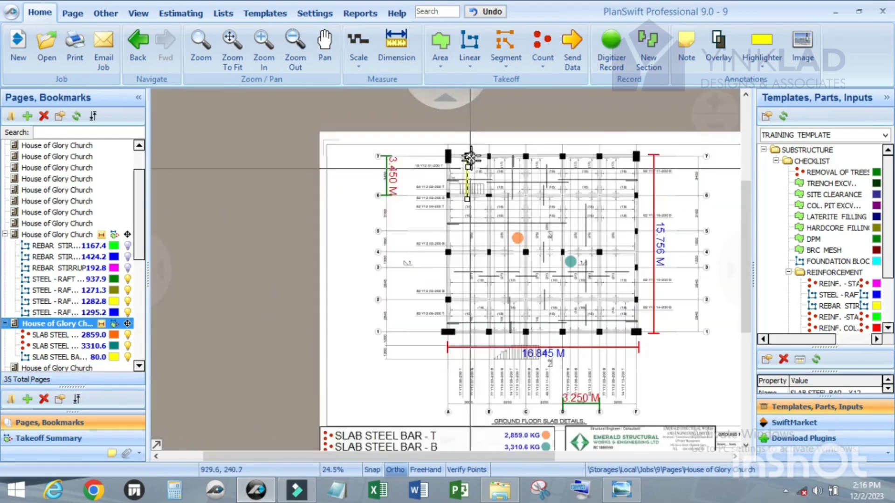
scroll(396, 266, up, 5)
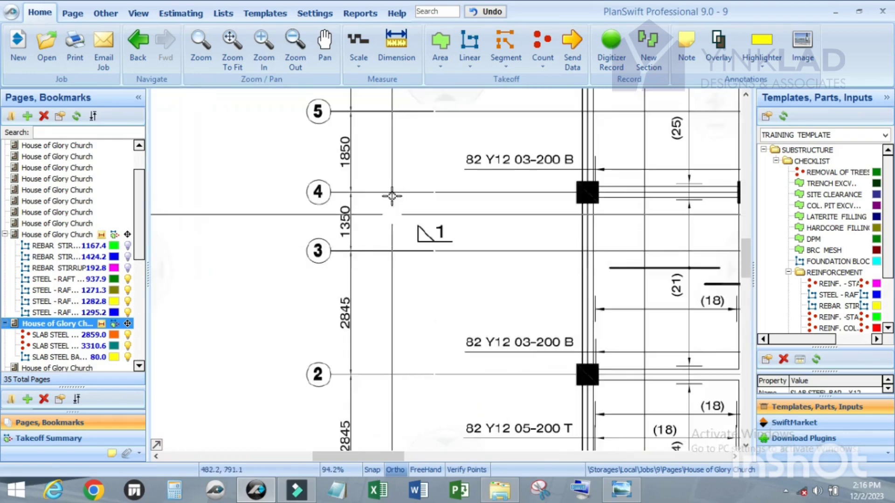
scroll(392, 191, down, 5)
scroll(531, 410, up, 5)
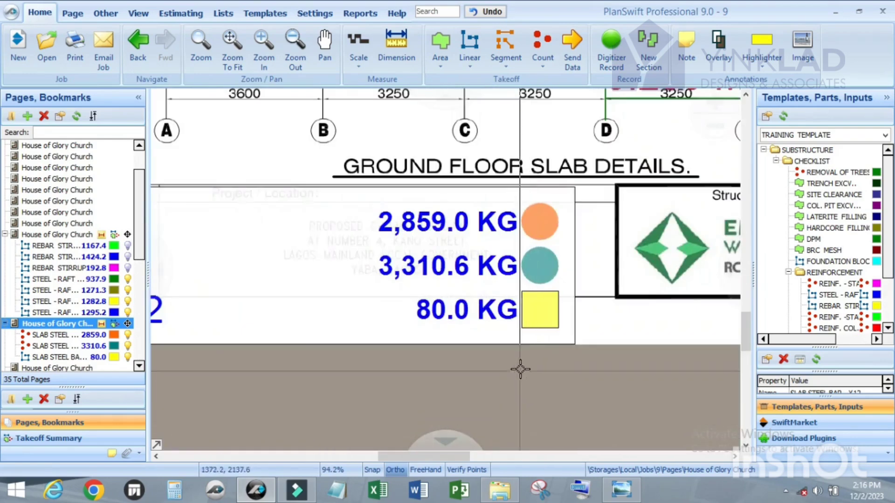
scroll(524, 368, down, 4)
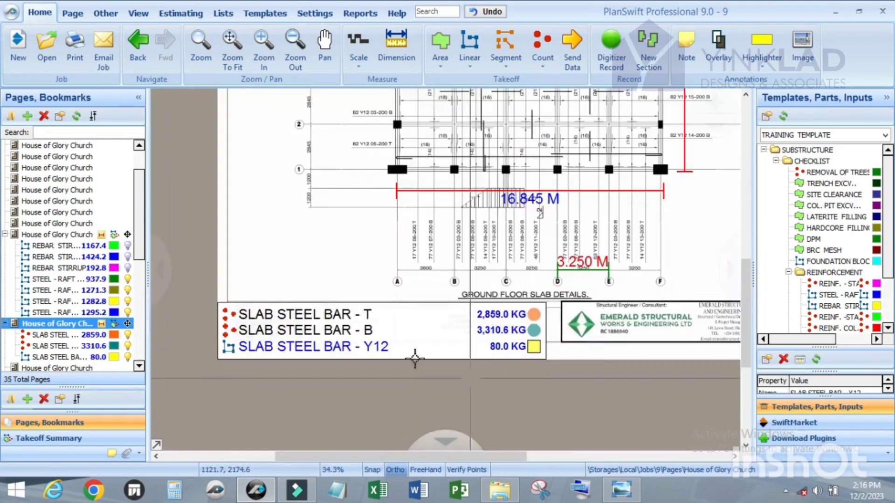
double_click(66, 334)
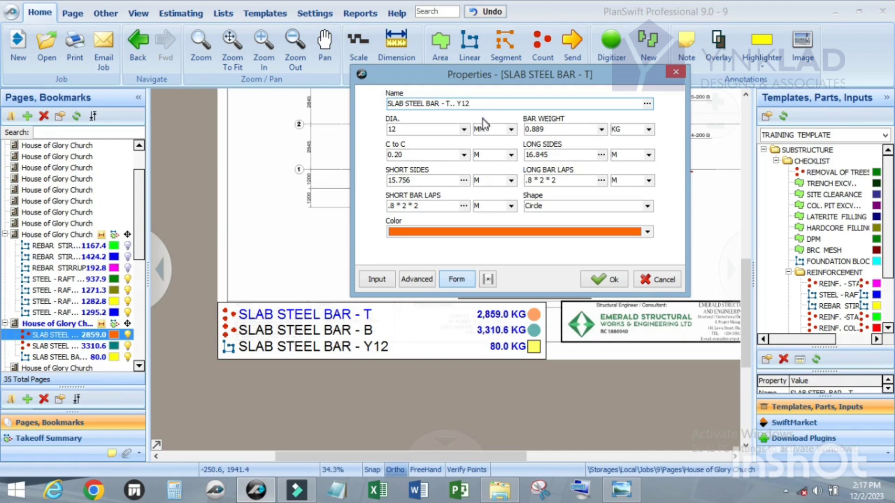
click(594, 282)
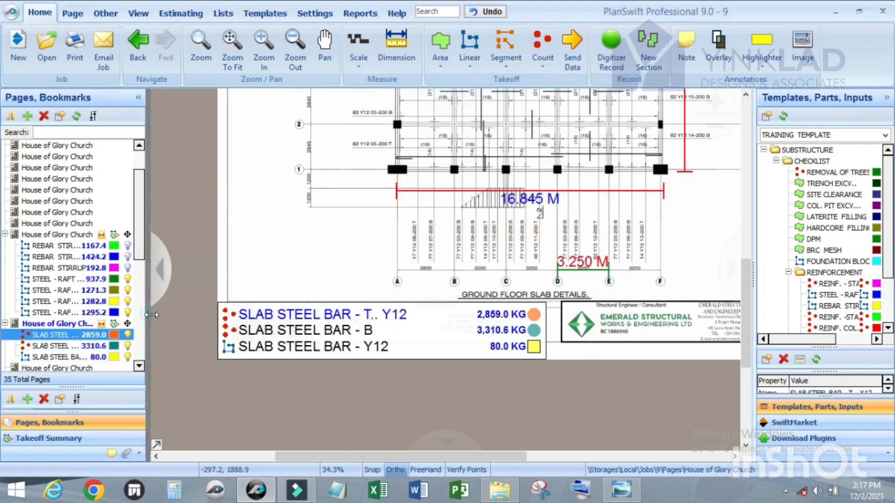
Widen the page list to show full item names and rename SLAB STEEL BAR - B as SLAB STEEL BAR - B.. Y12.
drag(150, 315, 191, 315)
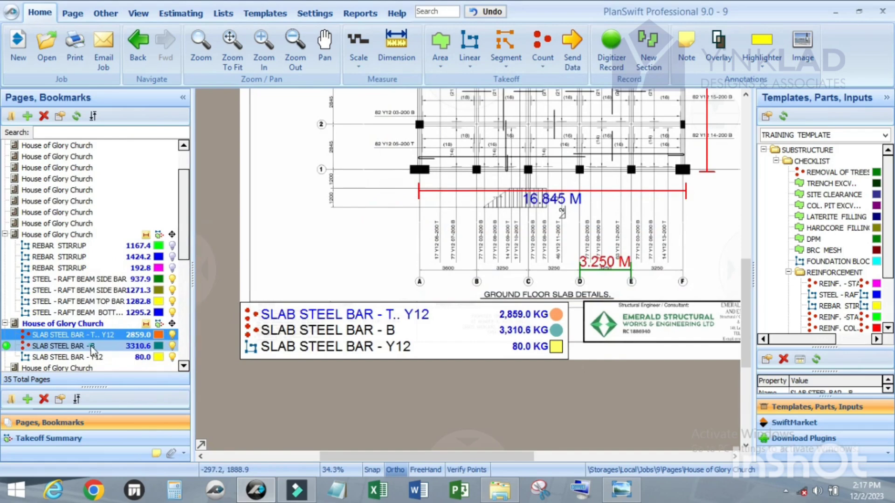
double_click(92, 347)
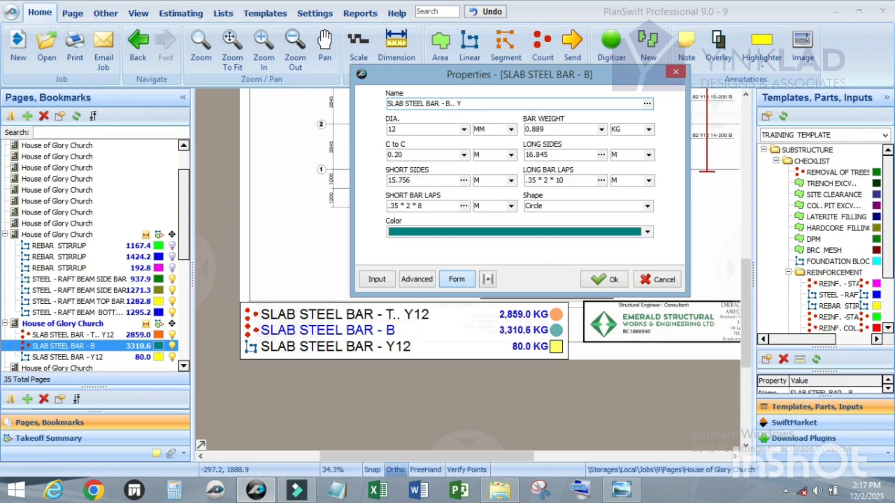
click(605, 279)
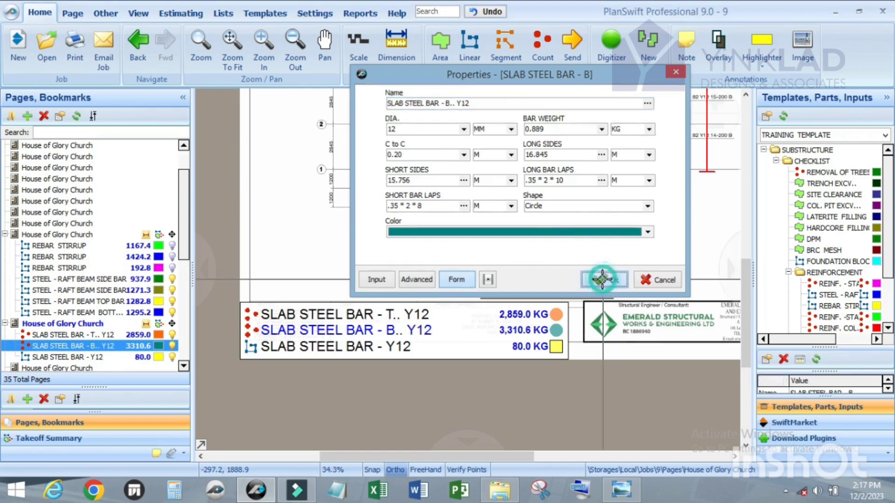
Examine the remaining Y12 bars and their callouts across the ground floor slab, comparing them with the bar already traced by the stairs.
scroll(441, 264, down, 3)
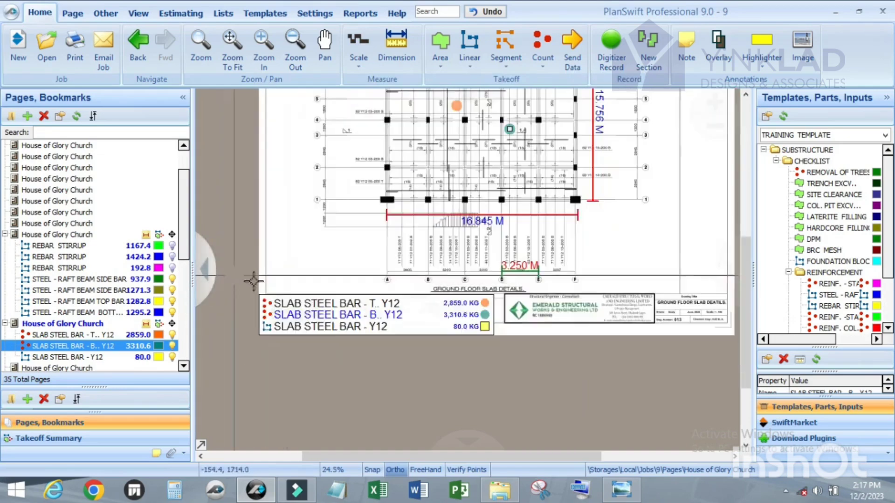
scroll(442, 264, up, 2)
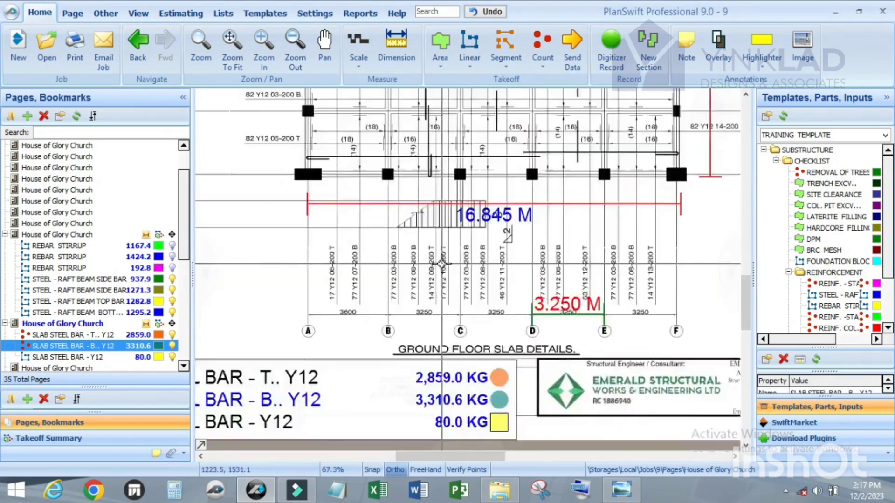
scroll(442, 263, down, 2)
scroll(387, 121, up, 2)
scroll(404, 214, down, 2)
scroll(409, 116, up, 3)
scroll(409, 116, down, 1)
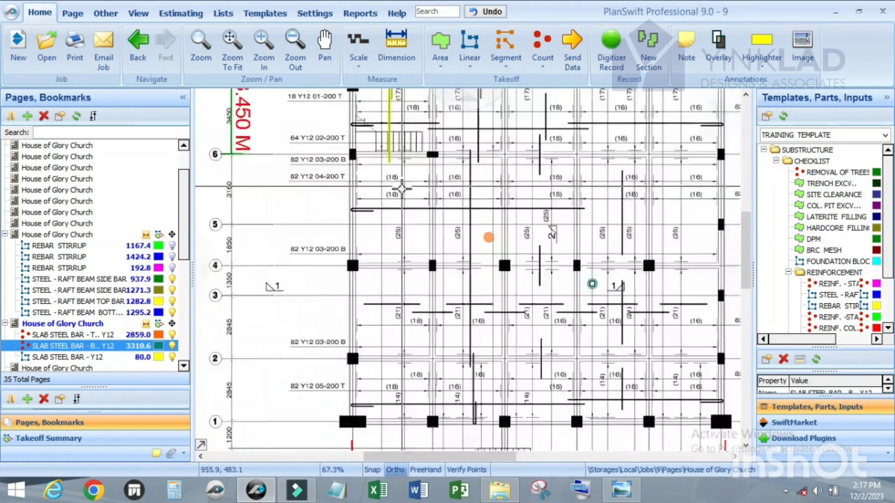
scroll(433, 128, up, 1)
scroll(460, 141, down, 1)
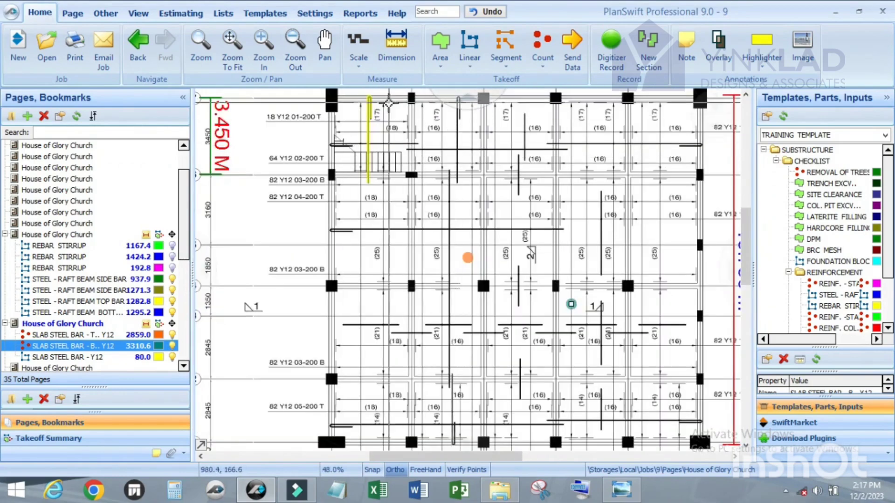
scroll(371, 124, up, 2)
scroll(373, 126, down, 3)
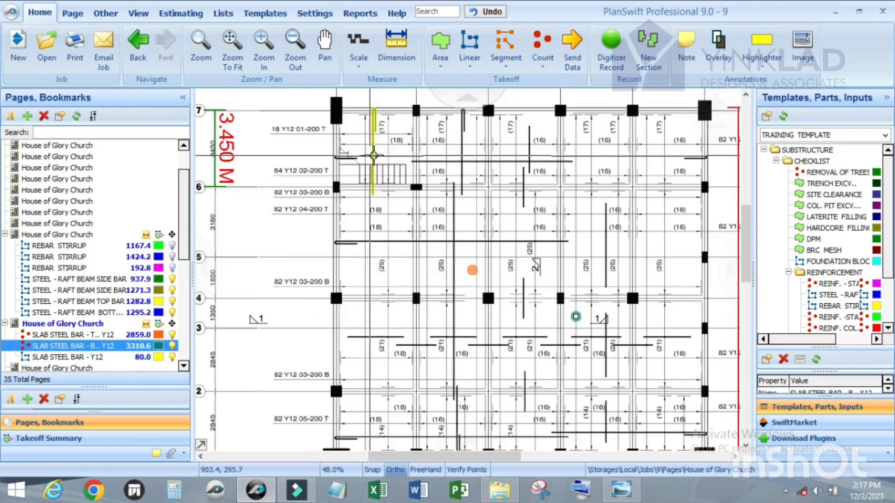
scroll(389, 154, up, 4)
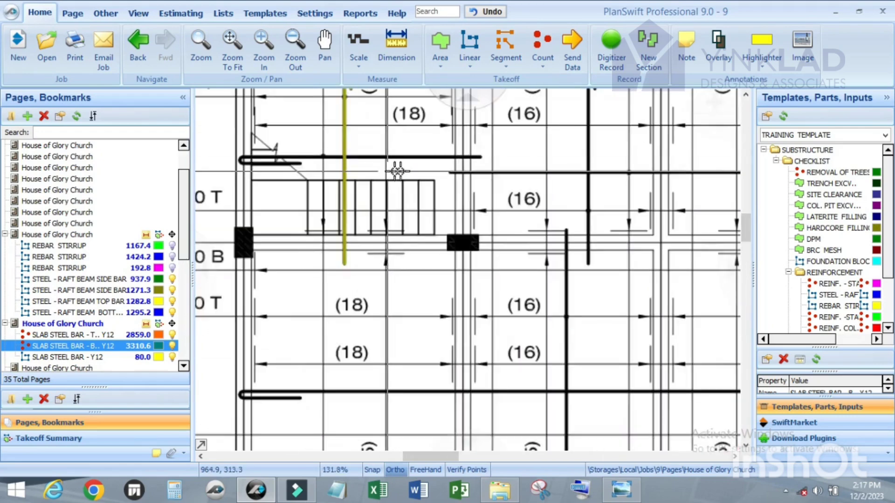
scroll(398, 173, down, 3)
scroll(399, 174, up, 3)
scroll(399, 173, down, 3)
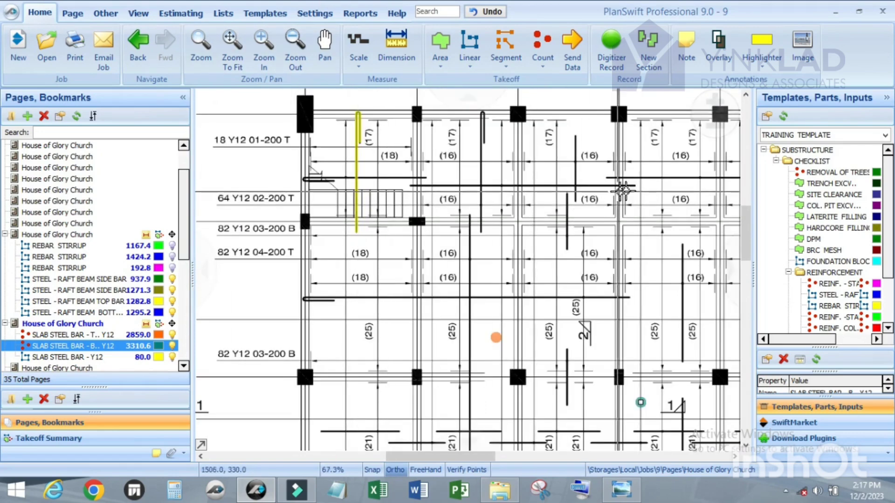
scroll(495, 242, up, 1)
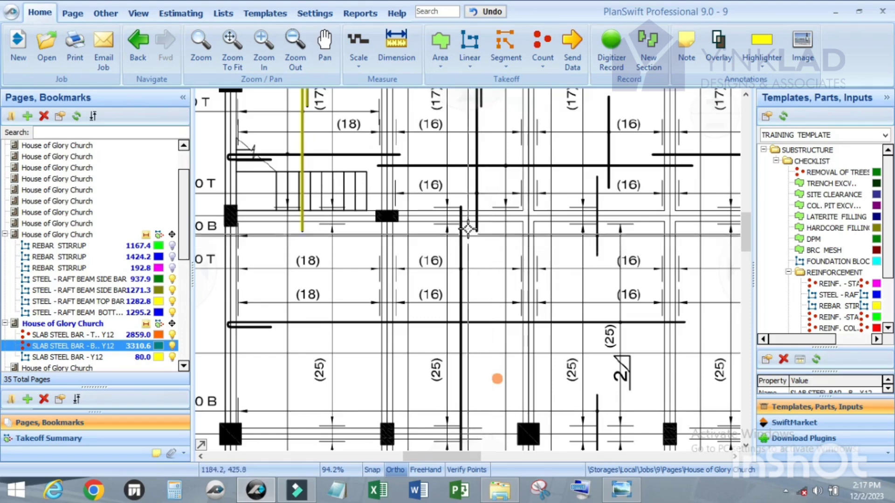
scroll(495, 246, down, 1)
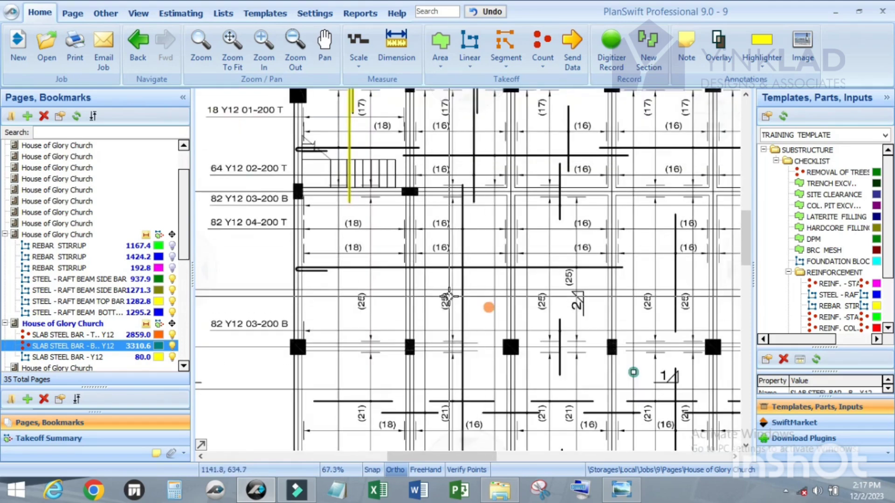
scroll(448, 285, down, 3)
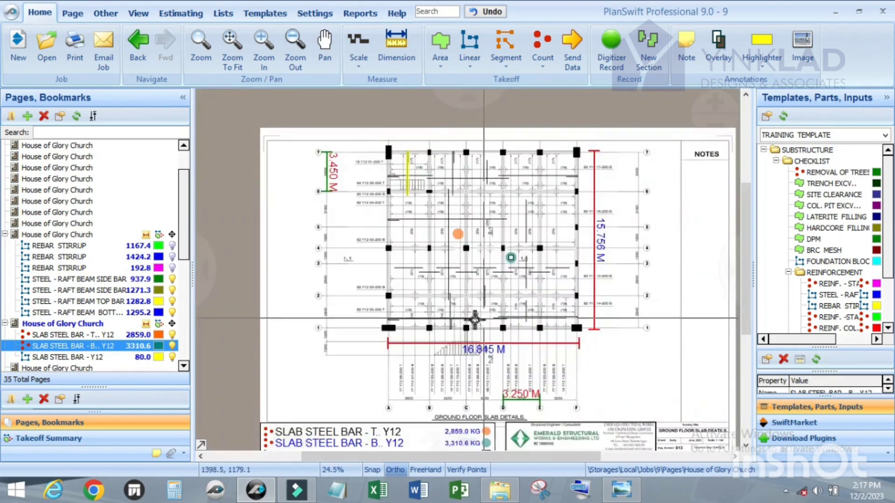
scroll(426, 333, up, 3)
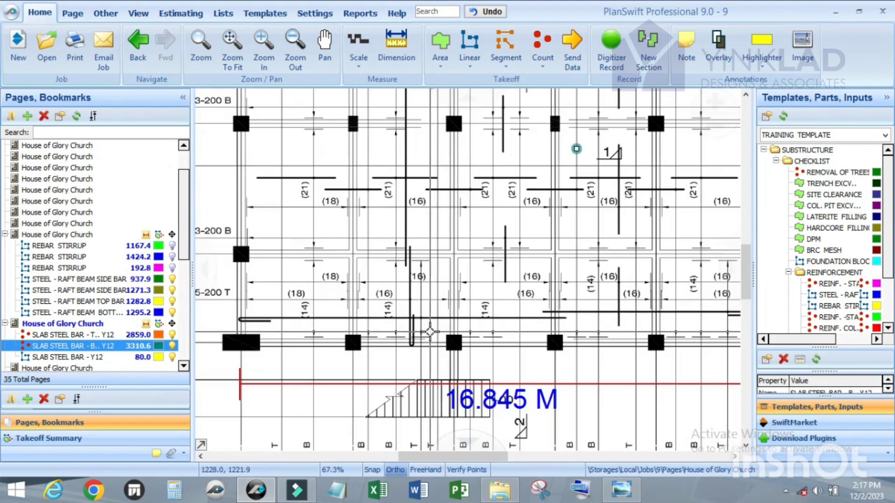
Examine the Y12 bars, their spacing marks and callouts in the slab bays between gridline 1 and the upper bays.
scroll(430, 332, down, 3)
scroll(441, 296, up, 3)
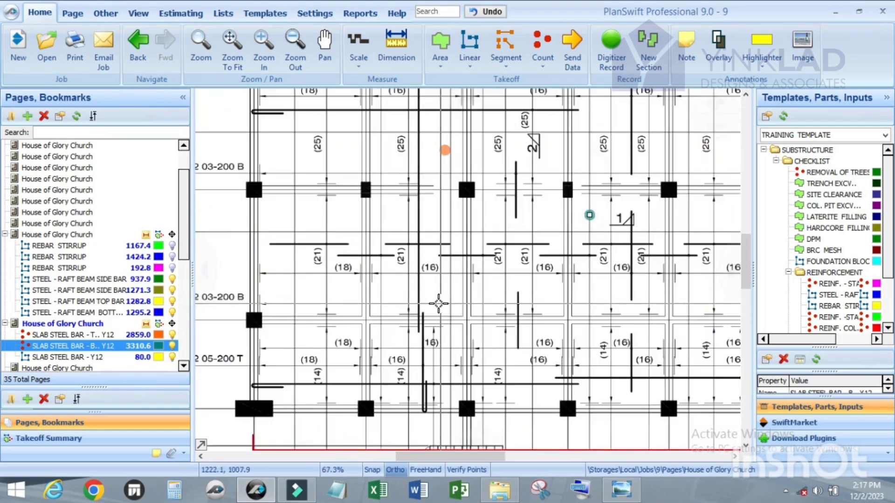
scroll(424, 313, down, 3)
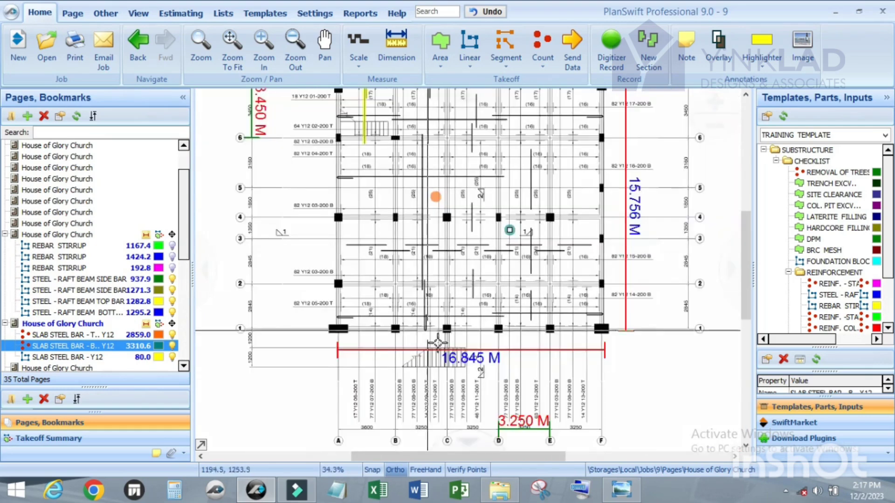
scroll(434, 314, up, 4)
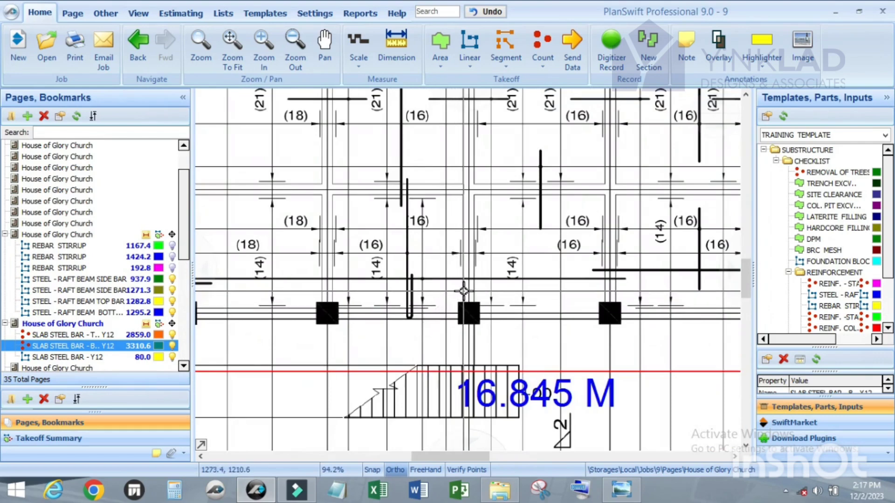
scroll(464, 291, down, 1)
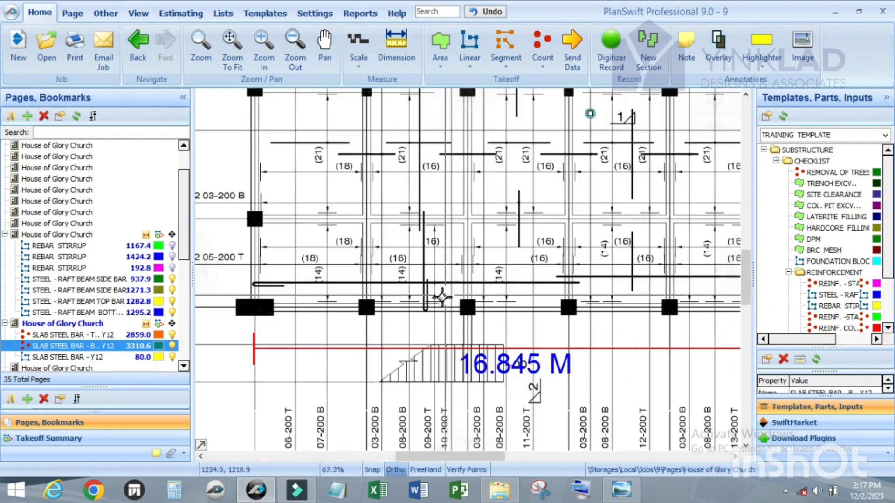
scroll(425, 317, down, 1)
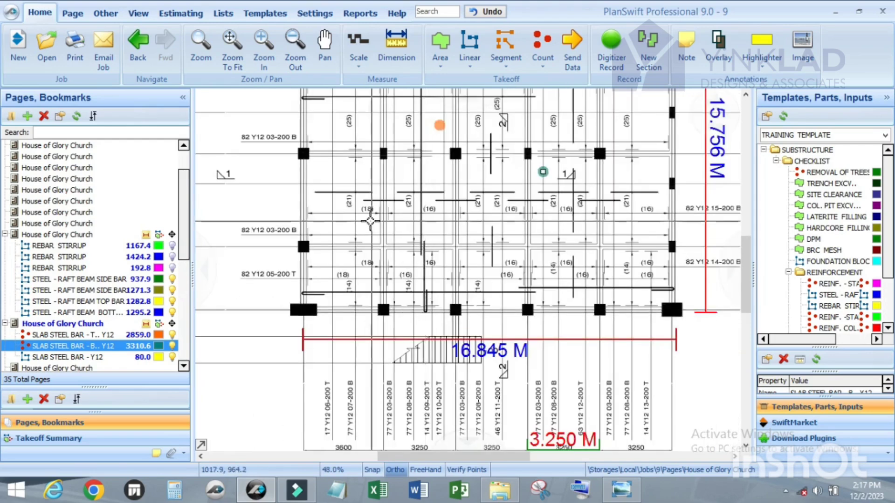
scroll(369, 220, up, 2)
scroll(369, 219, down, 3)
scroll(379, 111, up, 2)
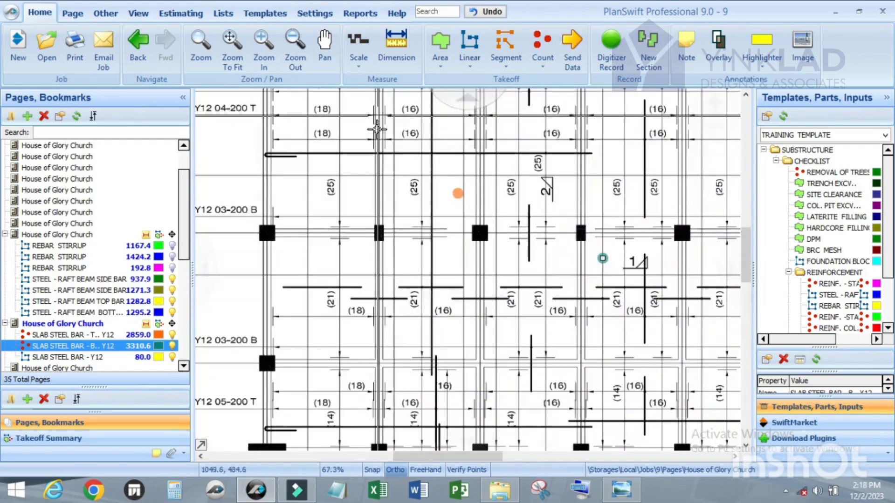
scroll(380, 195, down, 2)
scroll(348, 115, down, 1)
scroll(383, 161, up, 3)
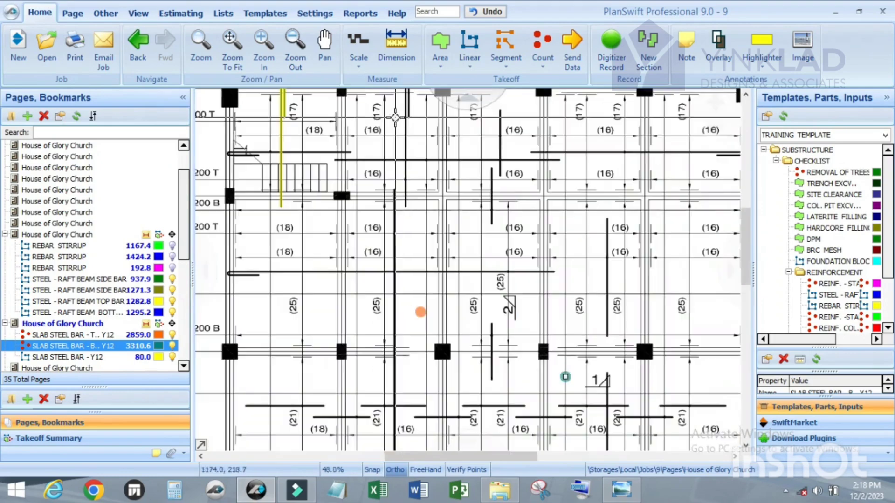
Follow the 64 Y12 02-200 T callout across the slab to its hooked bar in the bay beside the stairs, comparing neighbouring bars and callouts.
scroll(383, 161, up, 1)
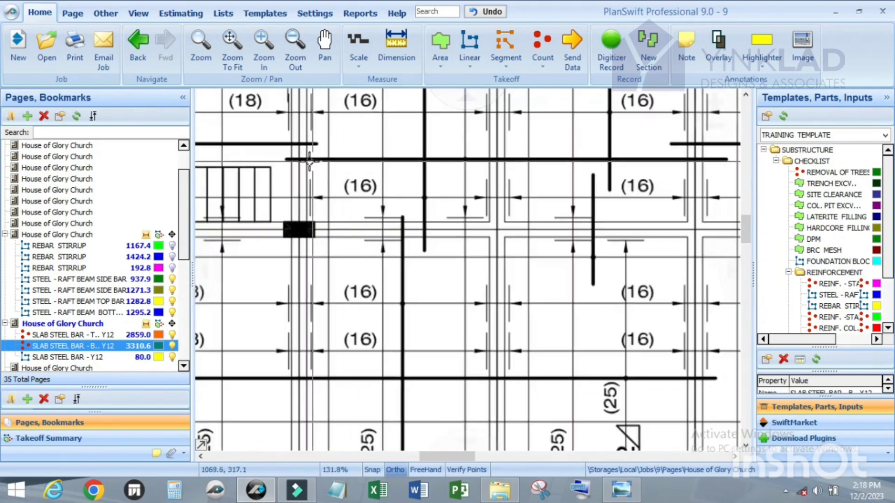
scroll(310, 162, down, 2)
scroll(311, 163, up, 1)
scroll(311, 162, down, 1)
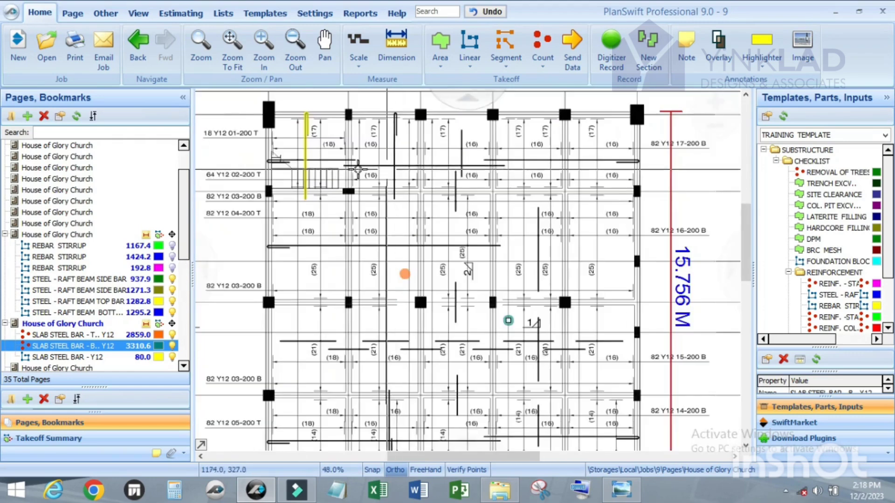
scroll(310, 164, up, 2)
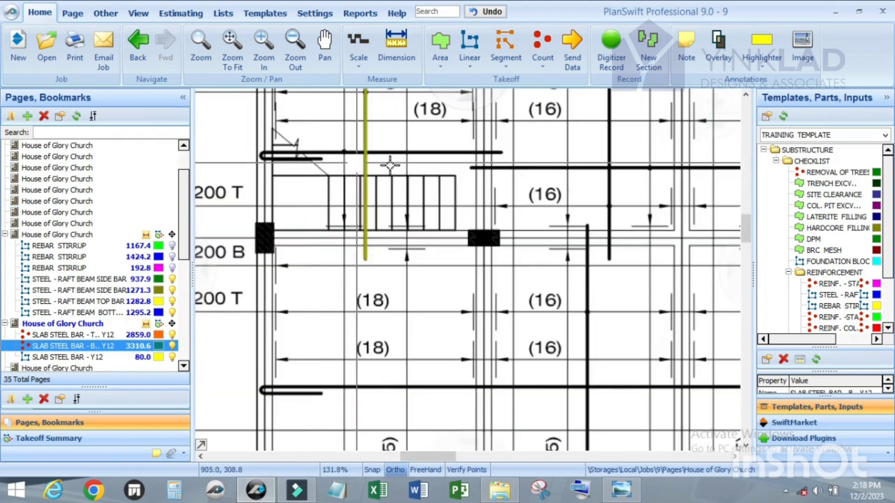
scroll(345, 161, down, 2)
scroll(357, 158, up, 1)
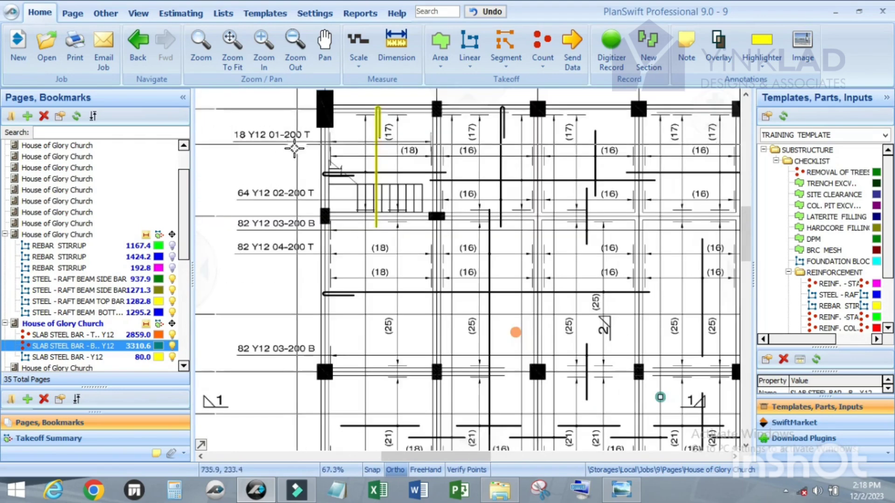
scroll(283, 177, down, 1)
scroll(282, 180, up, 2)
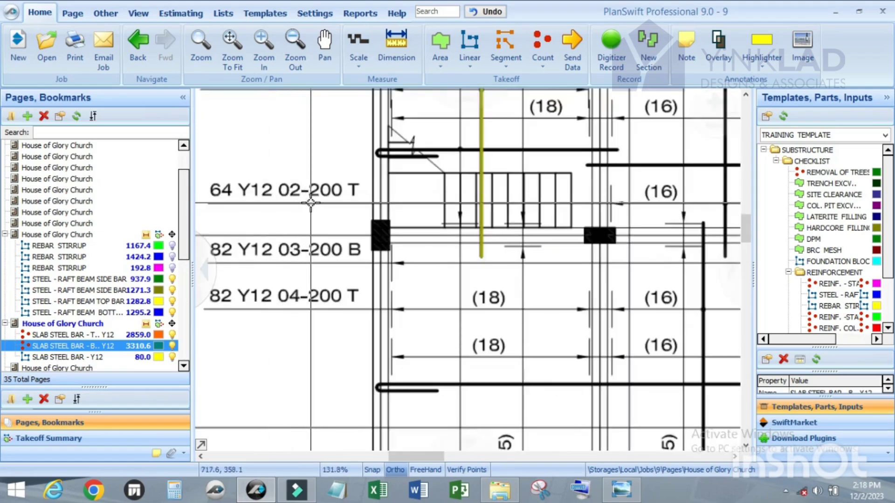
scroll(307, 197, down, 2)
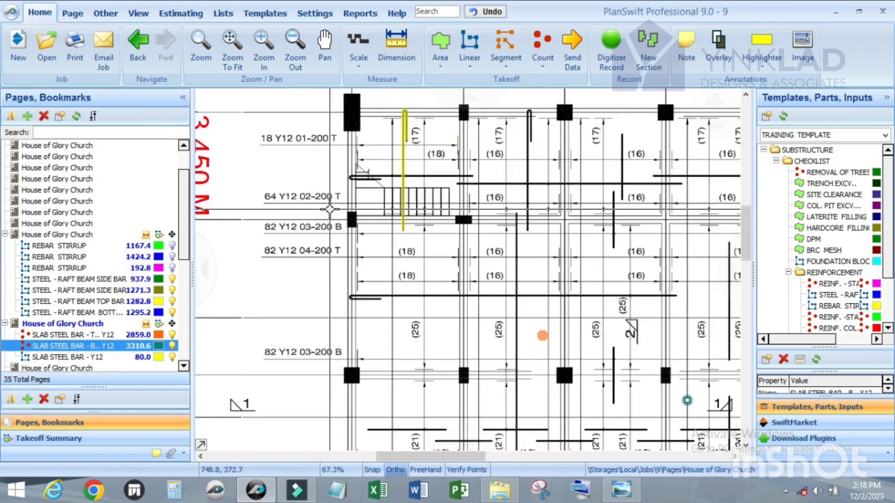
scroll(301, 205, down, 1)
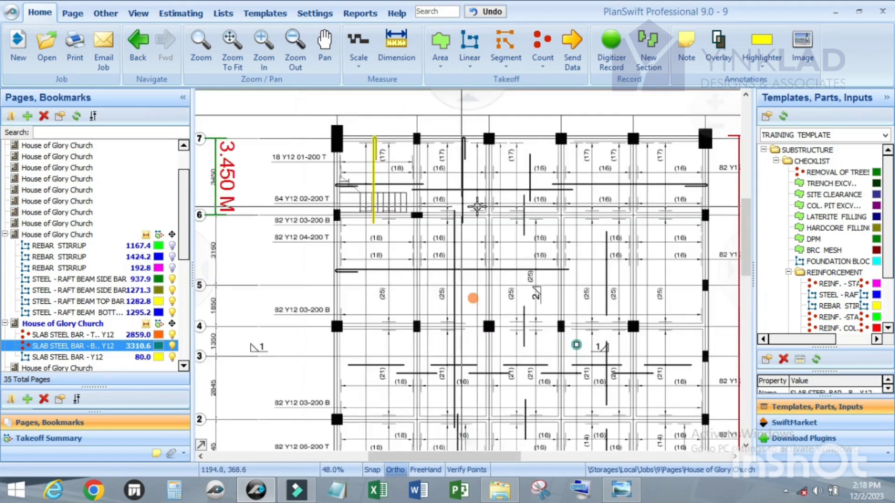
scroll(509, 205, up, 2)
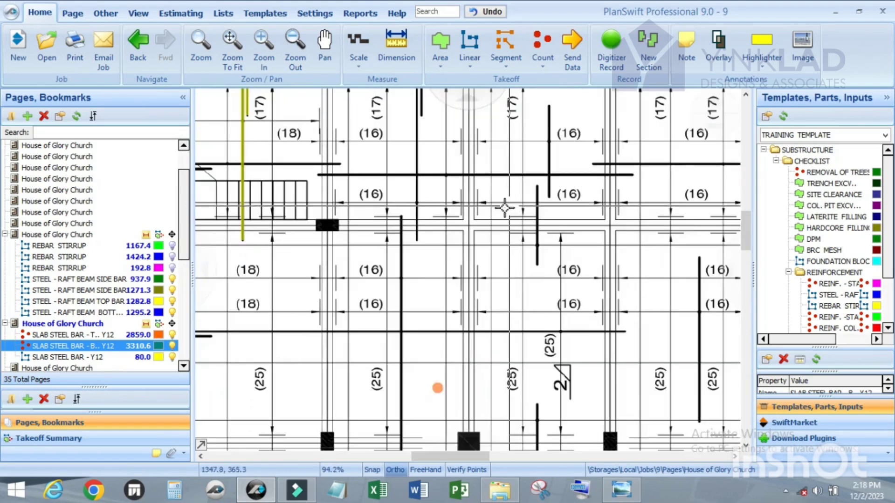
scroll(424, 208, down, 2)
scroll(423, 208, up, 2)
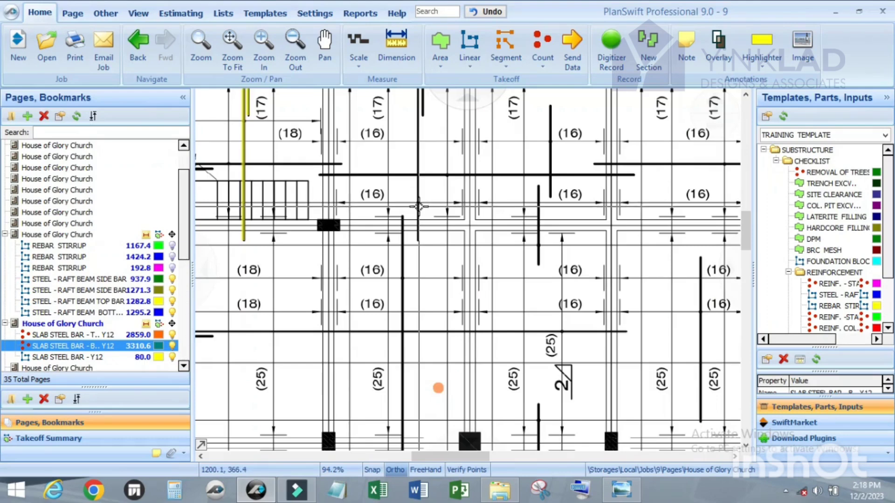
scroll(421, 208, down, 2)
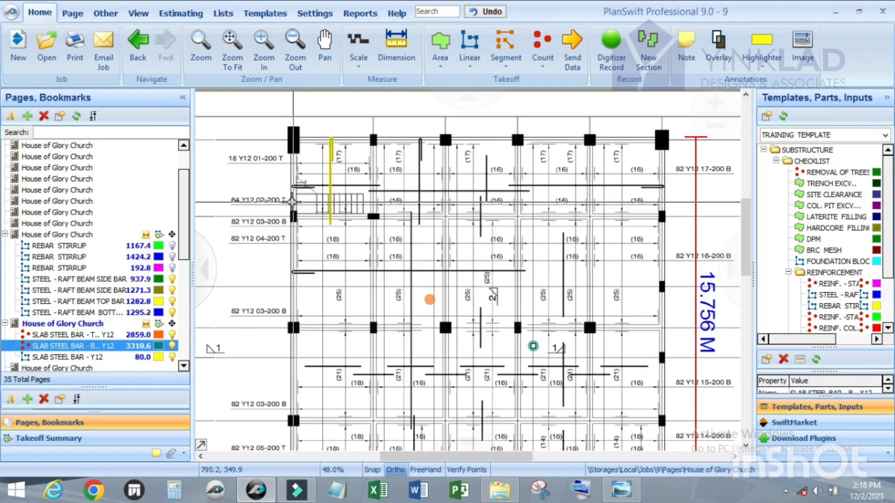
scroll(291, 205, up, 2)
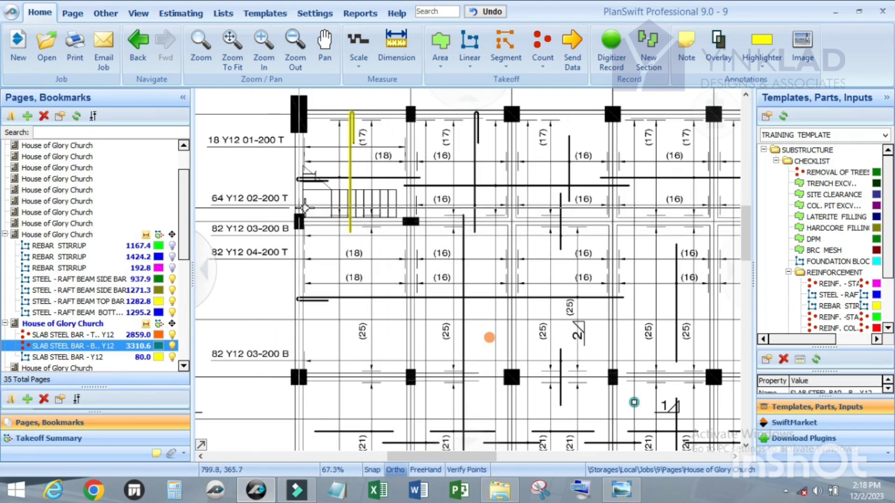
scroll(303, 211, up, 1)
scroll(276, 202, down, 1)
scroll(506, 213, up, 1)
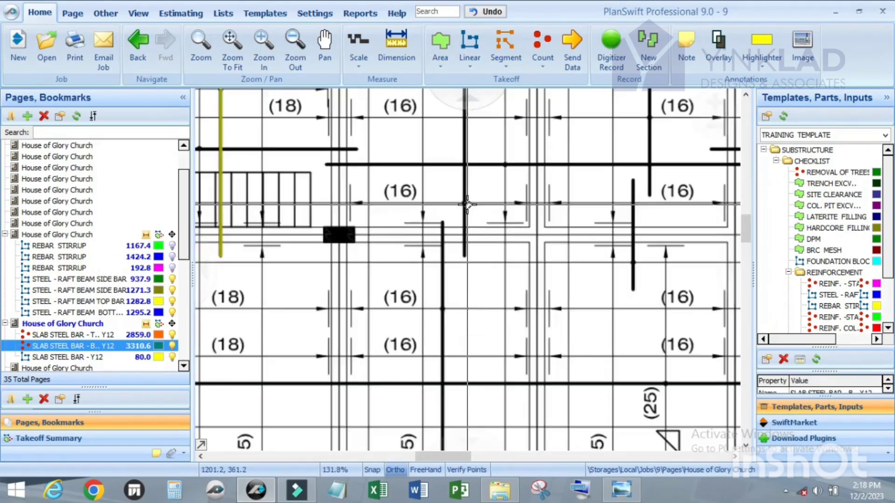
scroll(466, 219, down, 1)
scroll(465, 223, up, 1)
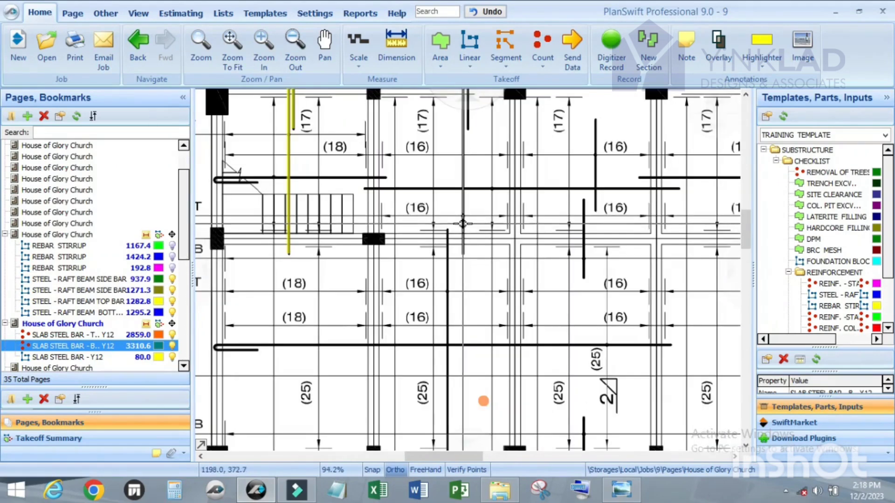
scroll(463, 221, down, 1)
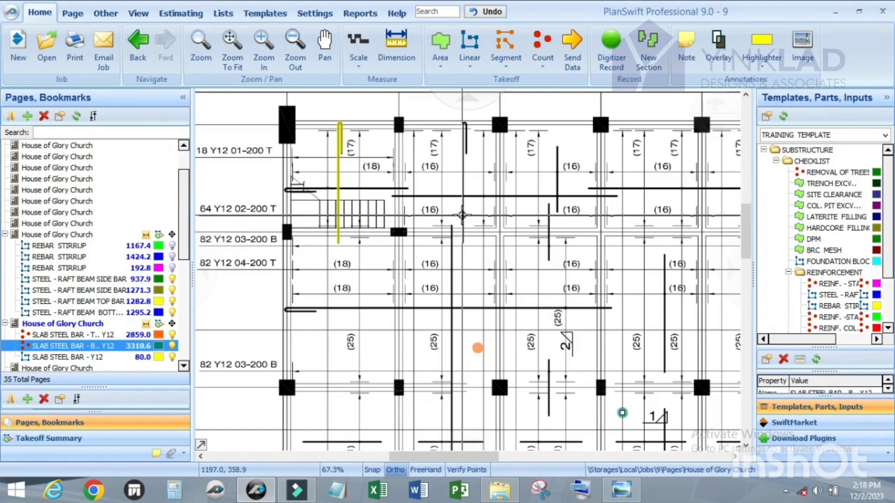
scroll(461, 216, up, 1)
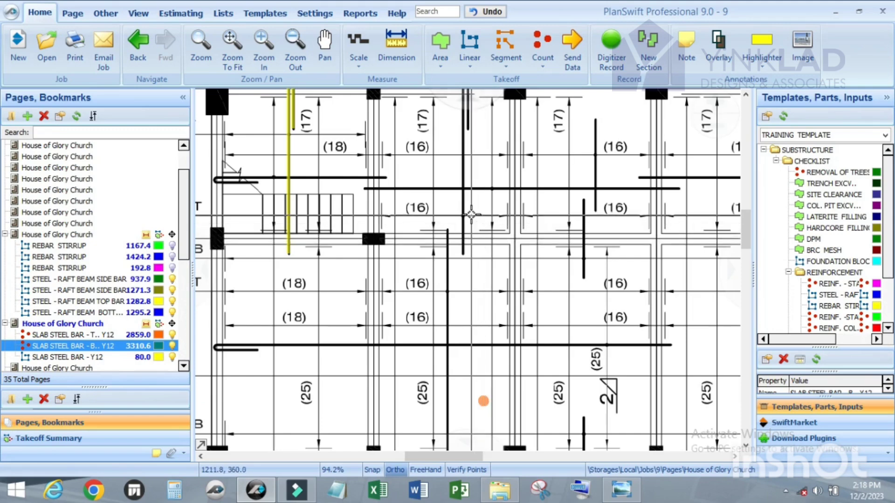
Create a takeoff item from the linear SLAB STEEL BAR template, named SLAB STEEL BAR - Y12, with diameter 12 and bar weight .889 KG.
scroll(817, 308, down, 2)
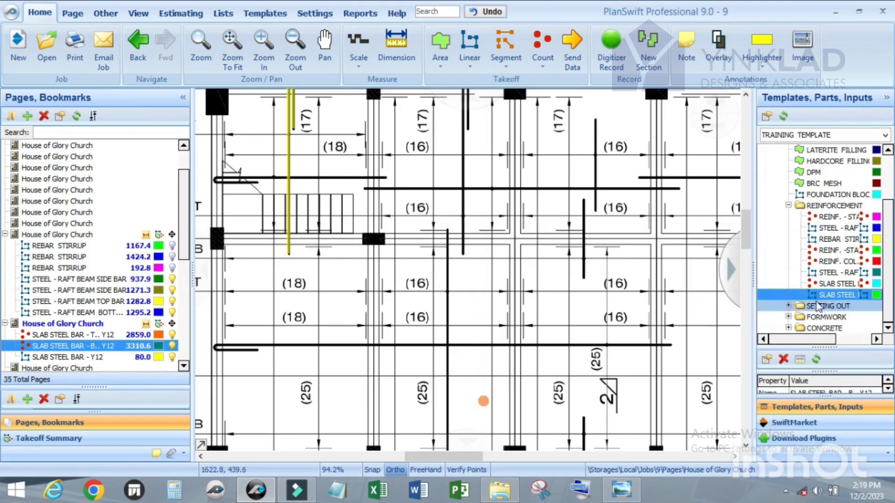
double_click(761, 294)
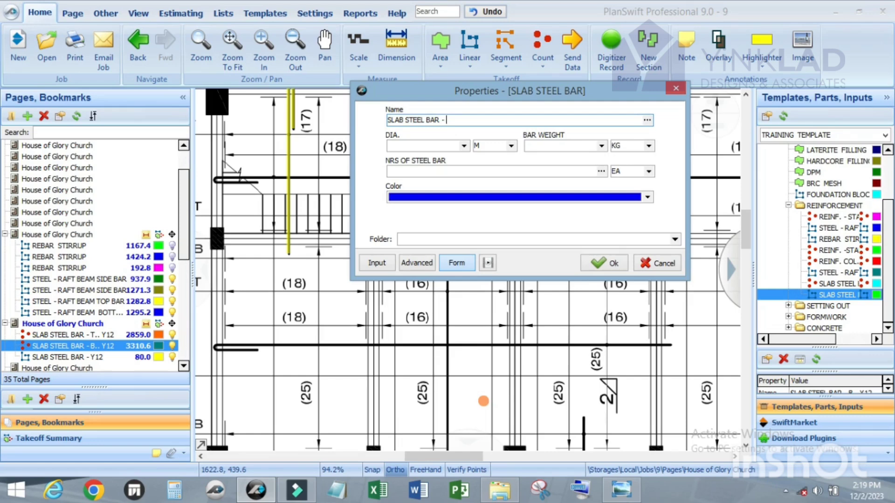
click(463, 146)
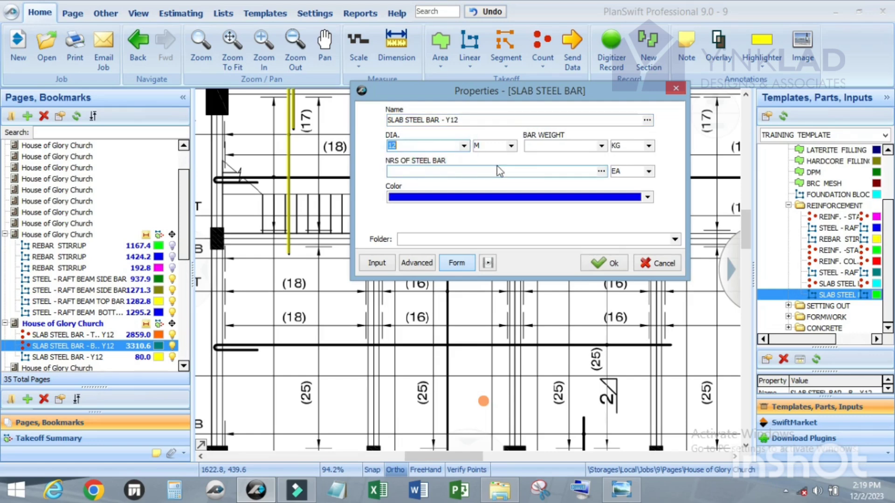
click(559, 167)
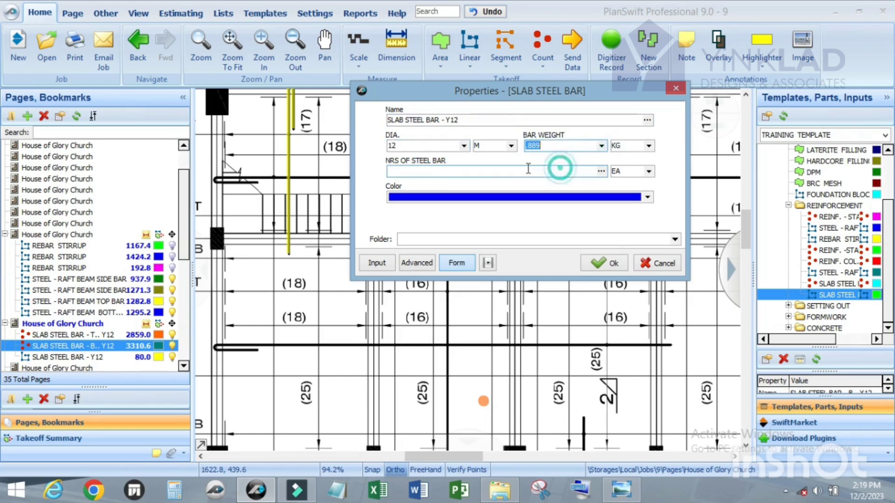
drag(525, 88, 568, 110)
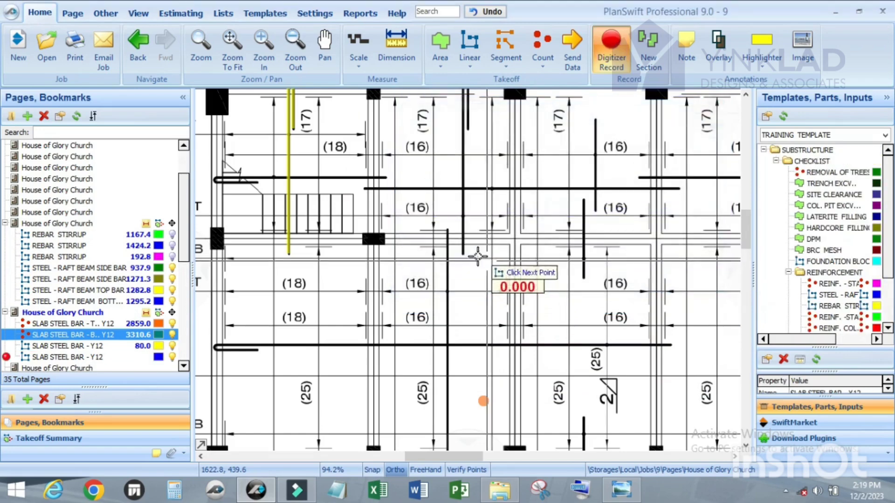
Trace the long straight leg of the hooked Y12 bar beside the stairs, from its lower end up to the start of the hook.
scroll(525, 257, down, 2)
scroll(493, 259, up, 1)
scroll(493, 259, up, 5)
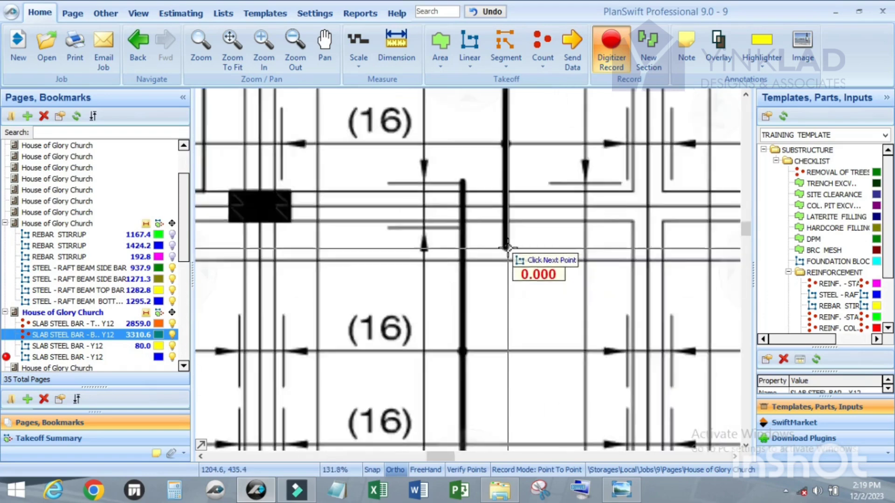
click(445, 303)
scroll(475, 252, down, 3)
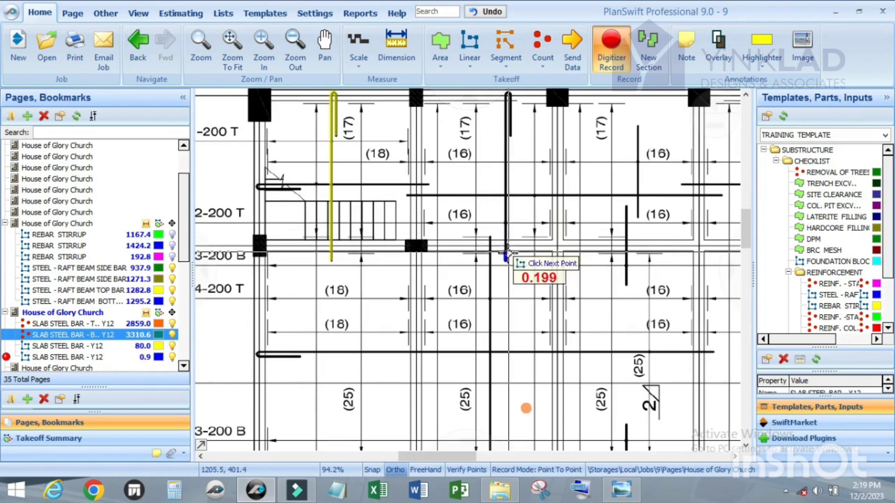
scroll(442, 253, up, 3)
scroll(443, 252, down, 3)
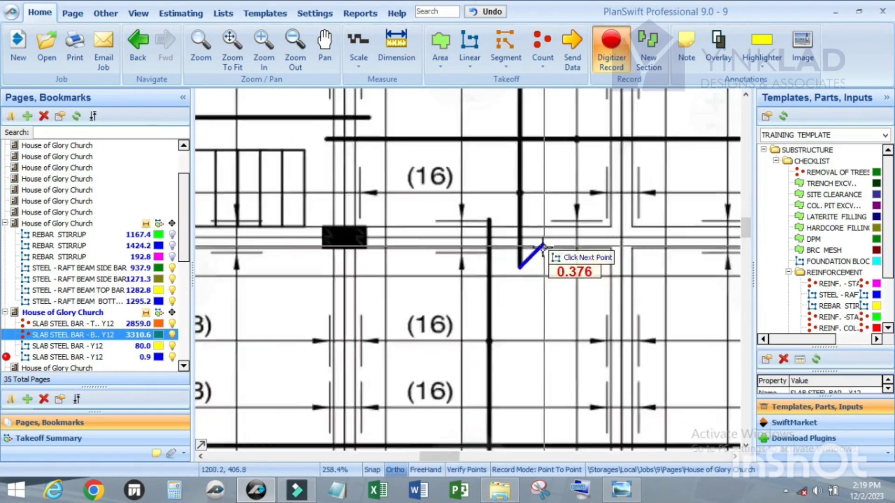
scroll(550, 265, down, 2)
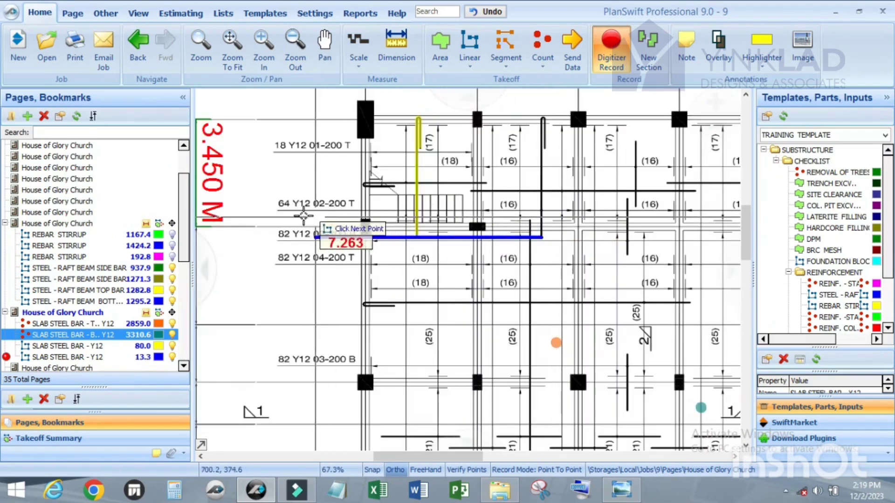
scroll(554, 122, up, 2)
scroll(553, 122, up, 10)
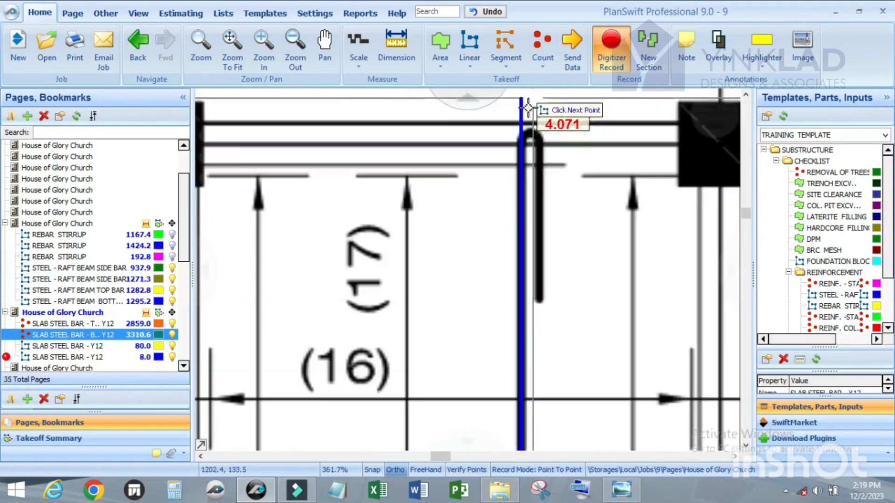
click(514, 170)
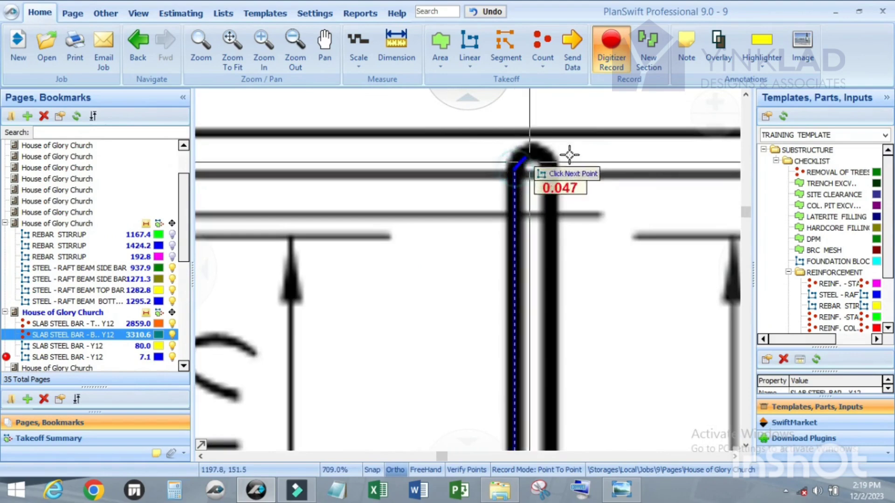
Trace the first half of the bar's hook bend as an arc, from the long leg to the hook's crown.
key(a)
scroll(540, 177, up, 1)
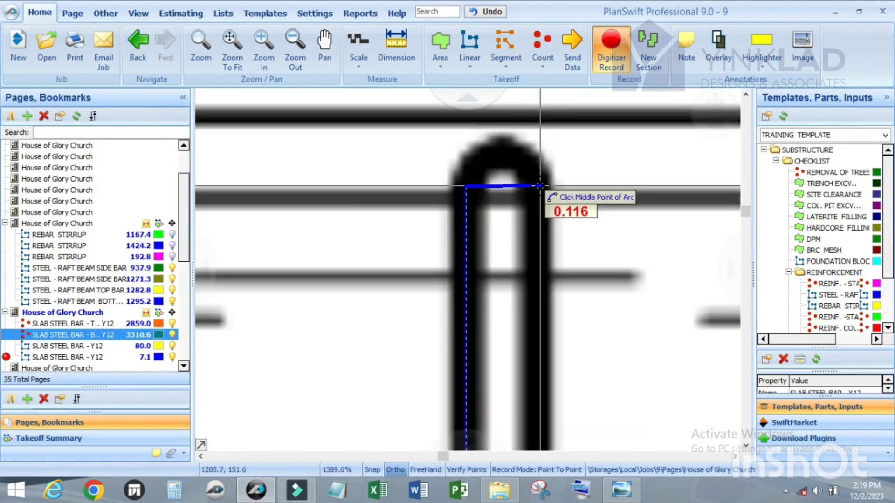
scroll(522, 158, up, 1)
click(514, 154)
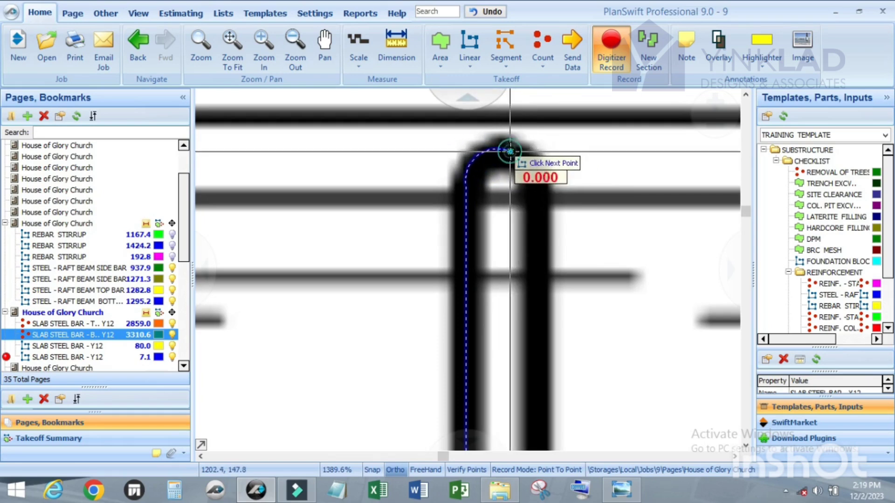
key(a)
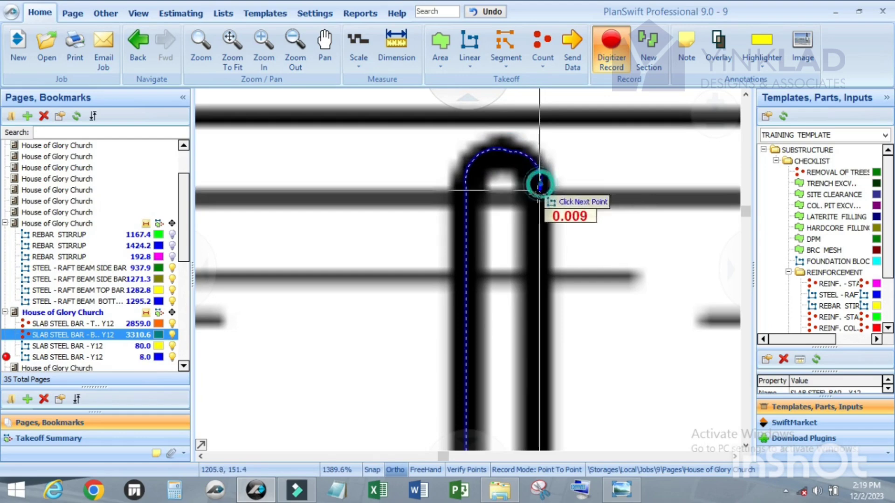
click(540, 184)
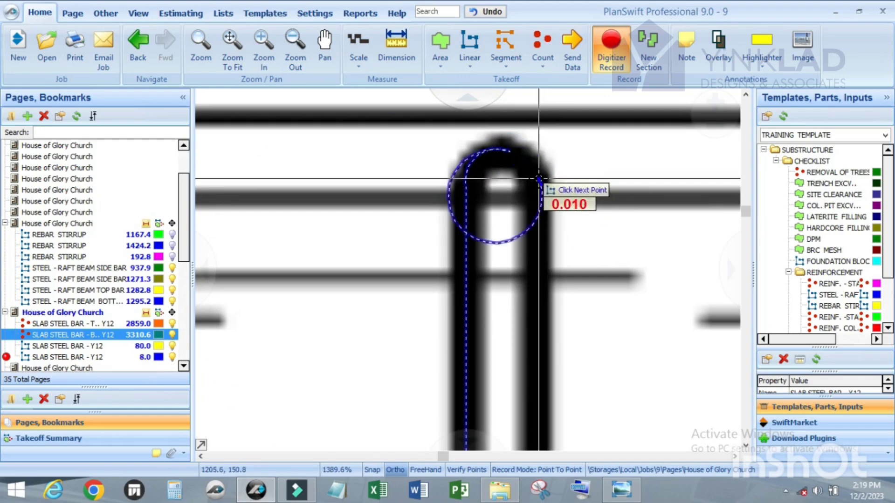
click(541, 189)
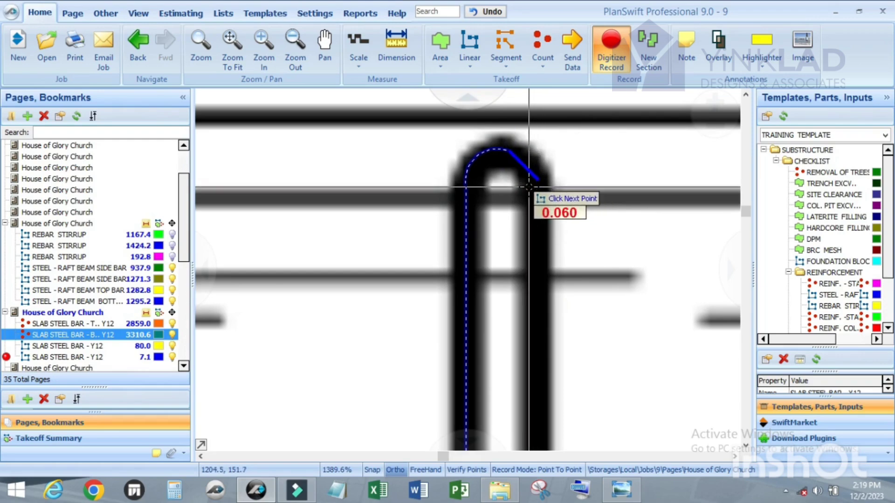
scroll(531, 182, up, 1)
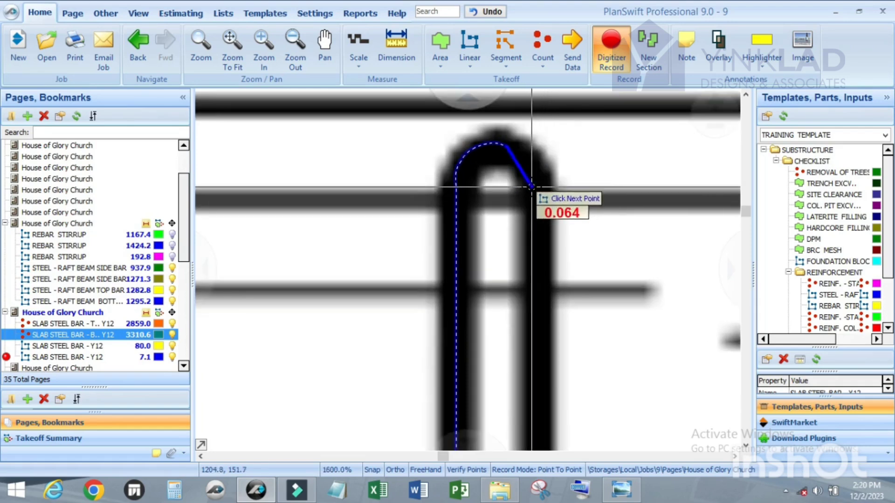
click(537, 179)
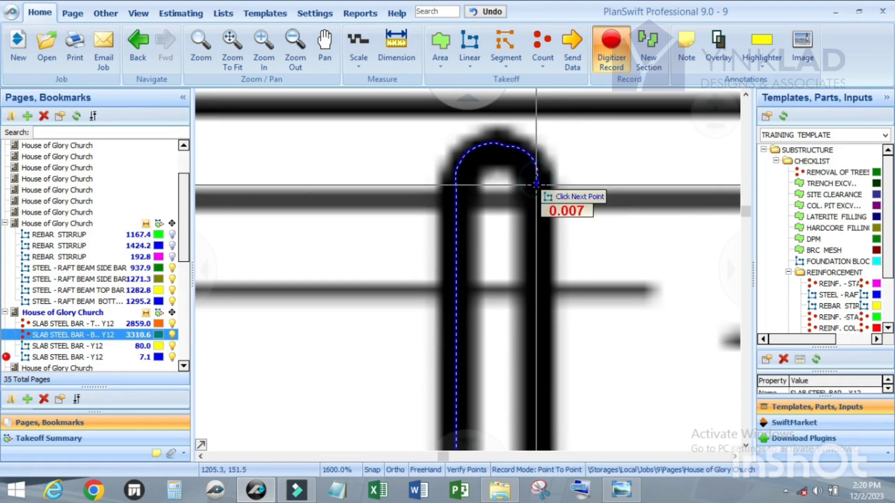
click(539, 182)
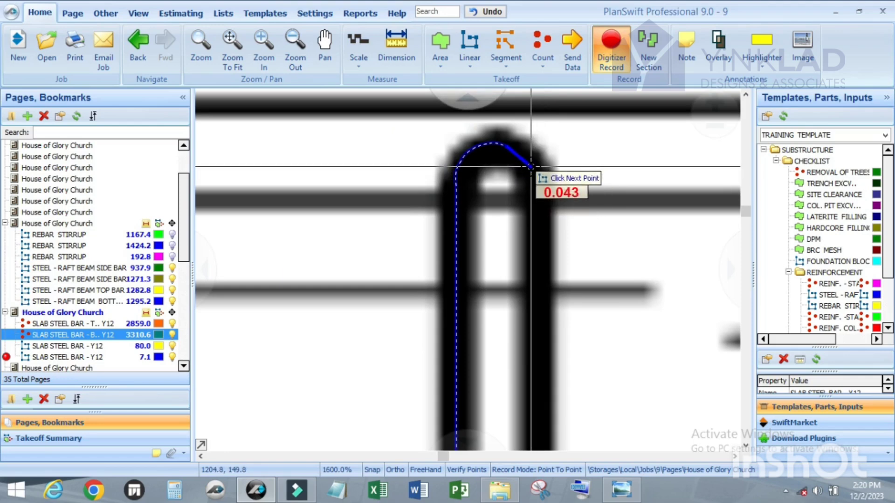
Trace the second half of the hook bend as an arc, from the crown down to the start of the short leg.
key(a)
click(531, 168)
click(532, 170)
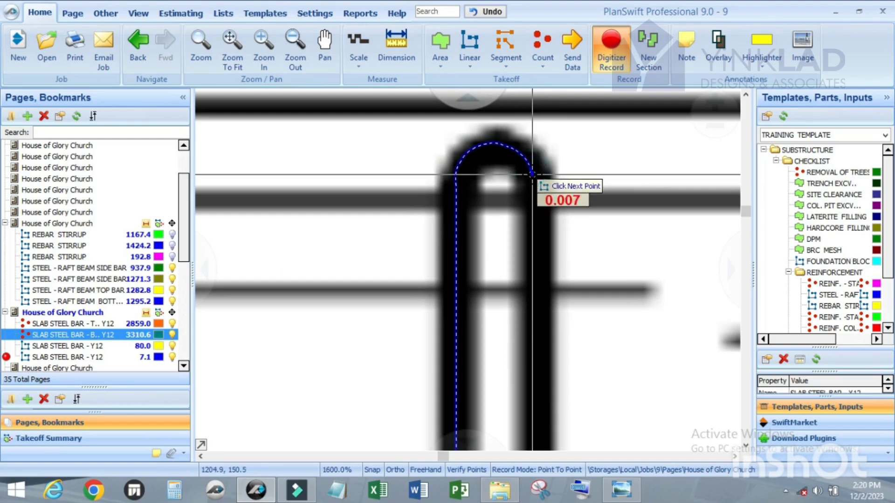
Trace the hook's short straight leg down to its lower end and finish recording the bar.
scroll(534, 182, down, 3)
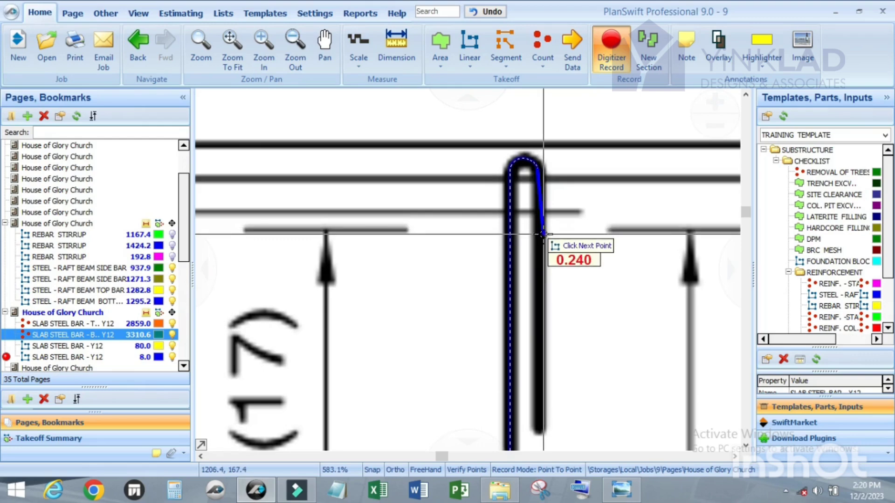
scroll(538, 224, down, 2)
scroll(533, 326, up, 4)
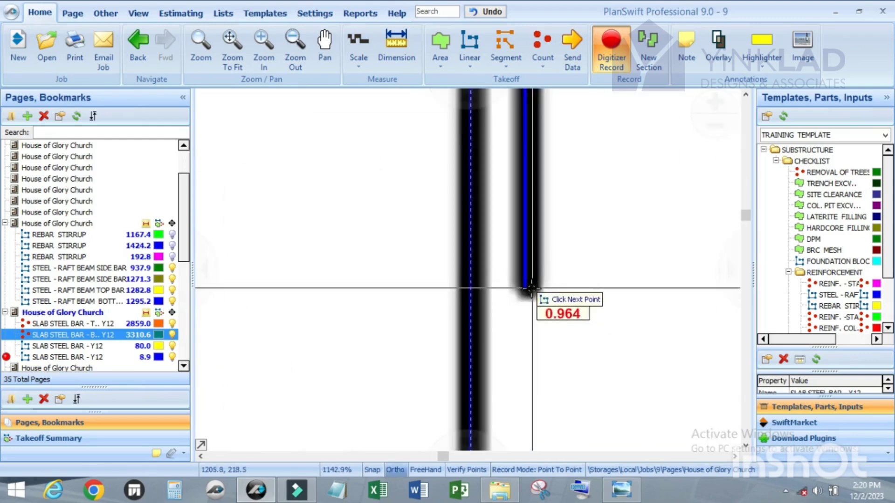
click(527, 291)
key(Escape)
Examine the traced bar's position on the slab plan against the neighbouring bars and the bar callouts beside the stairs.
scroll(531, 216, down, 6)
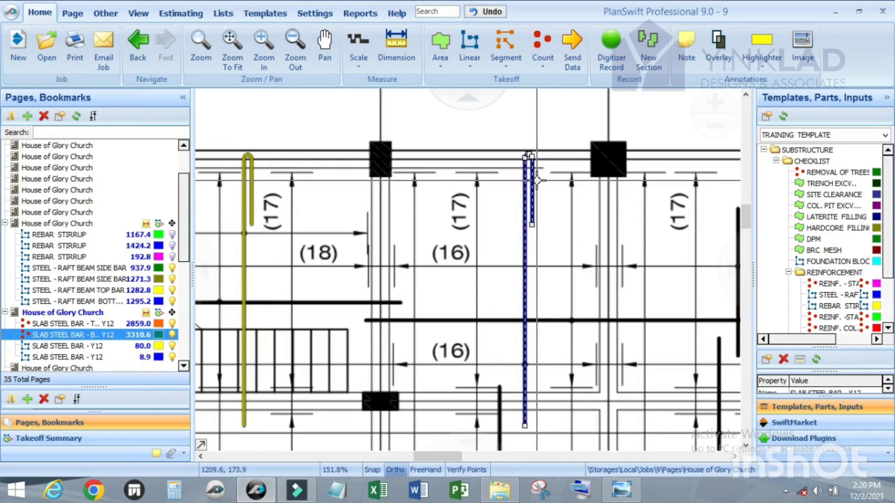
scroll(538, 202, down, 6)
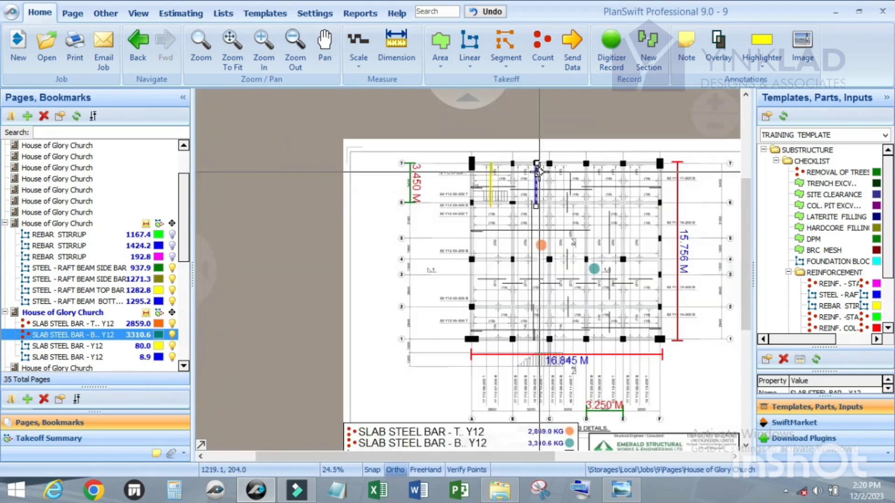
scroll(535, 244, up, 2)
scroll(511, 168, down, 2)
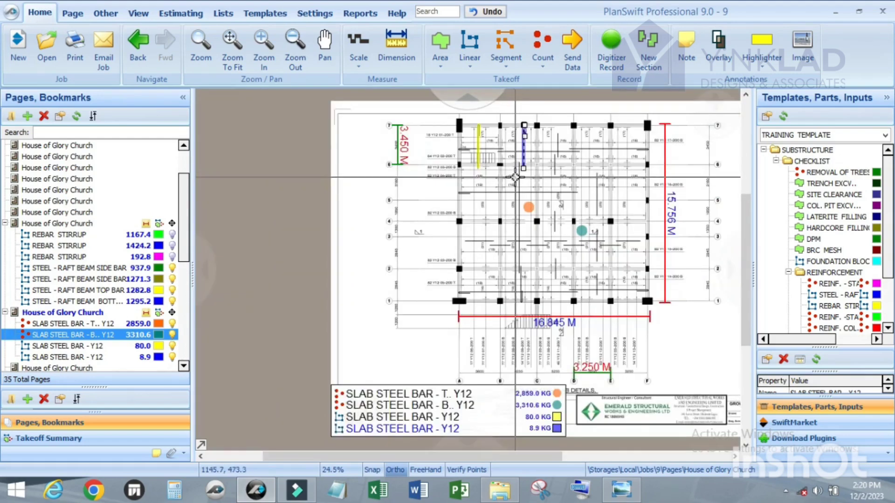
scroll(516, 178, up, 3)
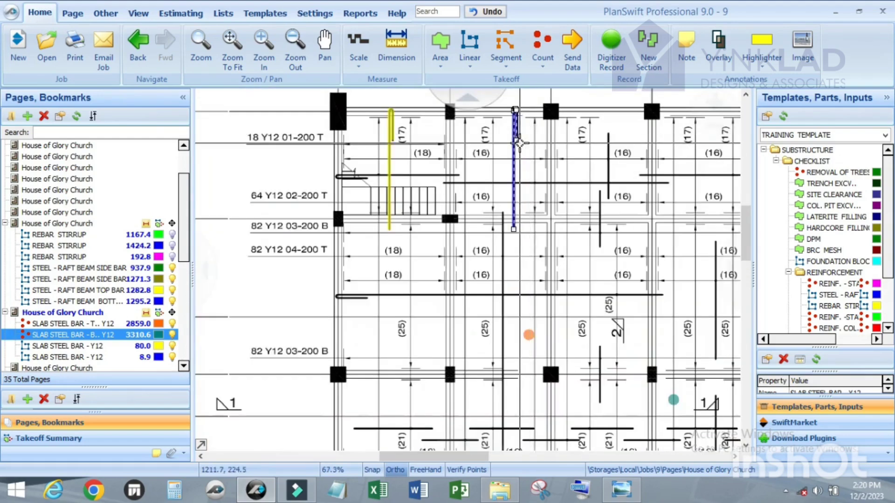
scroll(540, 205, up, 1)
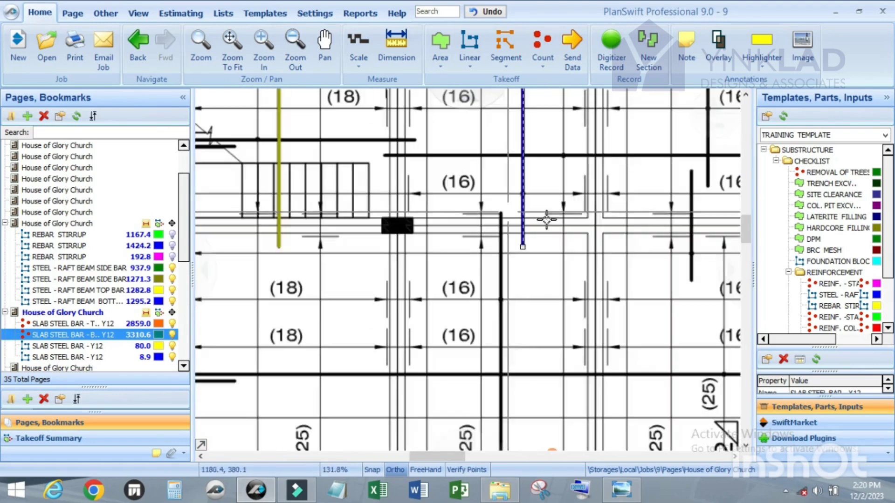
scroll(545, 199, down, 1)
scroll(544, 199, up, 2)
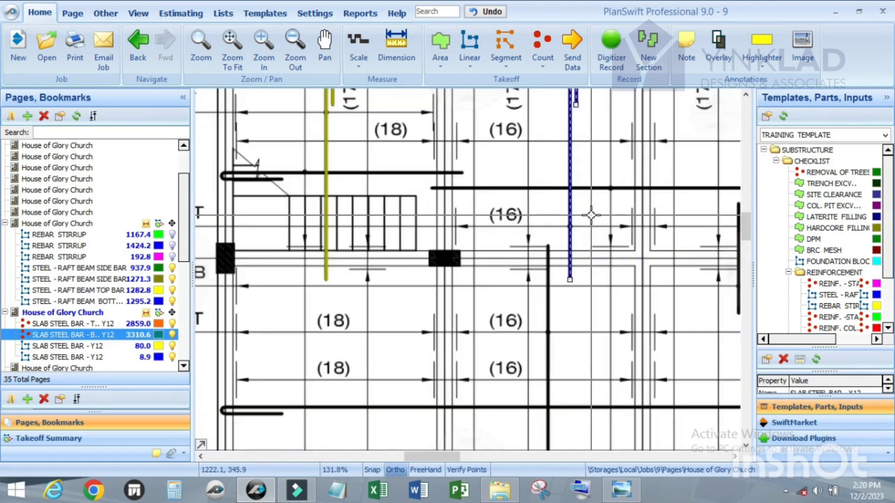
scroll(585, 199, down, 2)
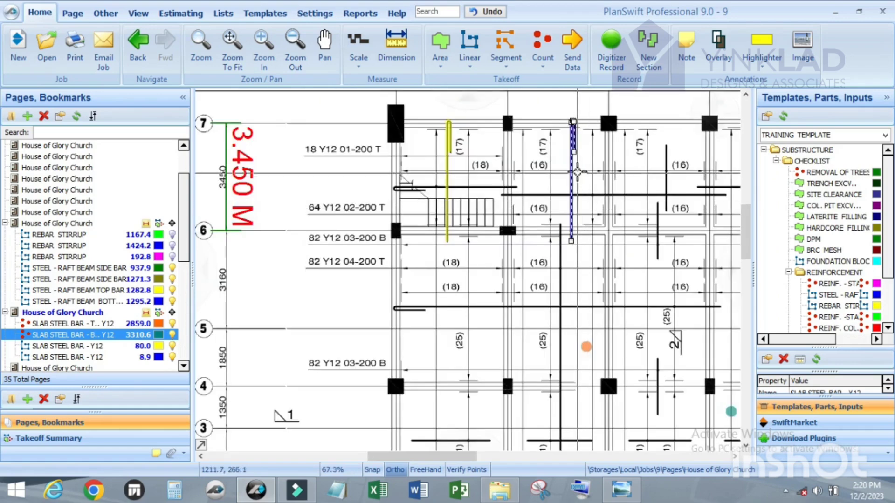
scroll(579, 181, up, 3)
scroll(580, 183, down, 2)
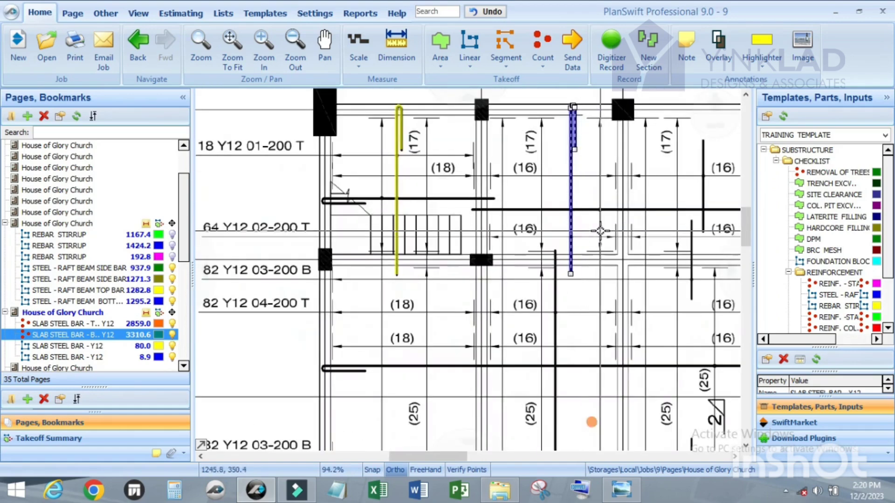
Set the number of steel bars in the newly traced SLAB STEEL BAR - Y12 item to 64, following the 64 Y12 02-200 T callout.
scroll(596, 247, up, 2)
scroll(595, 243, down, 2)
scroll(595, 242, up, 1)
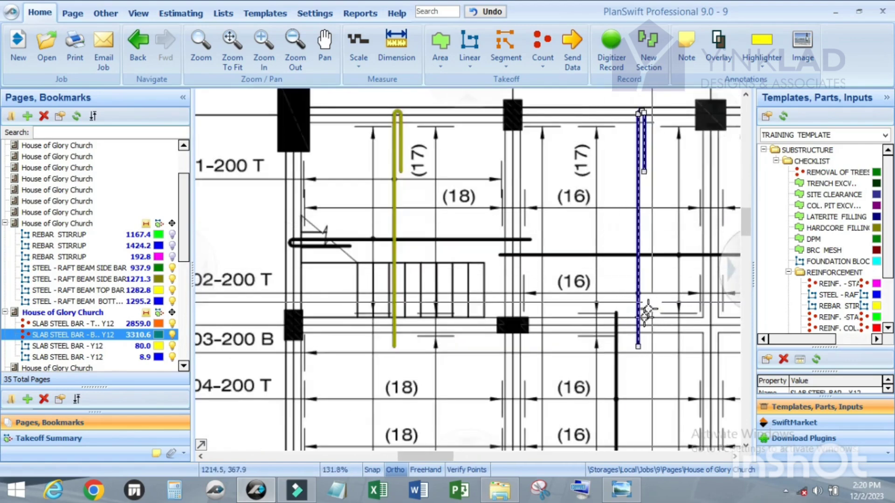
scroll(670, 311, down, 1)
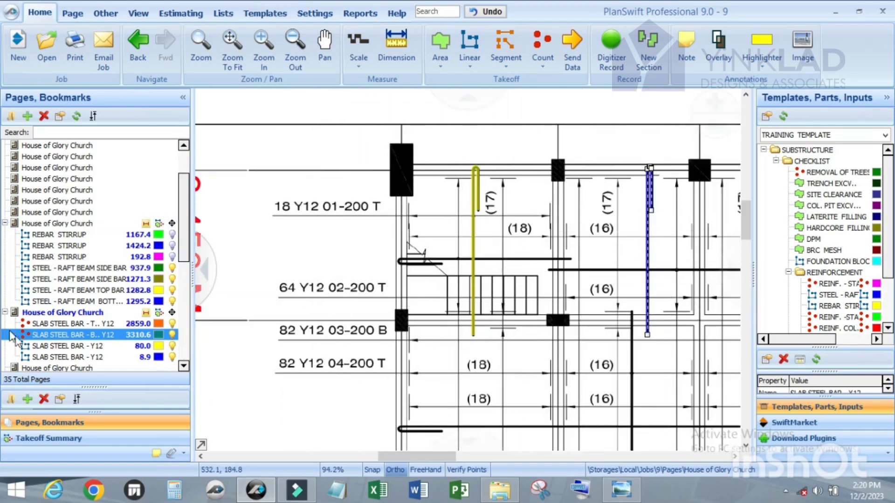
double_click(73, 357)
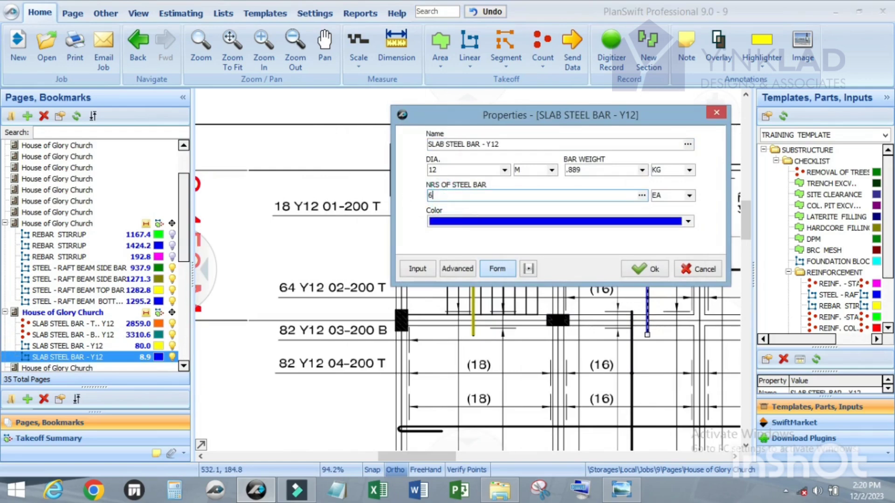
click(648, 270)
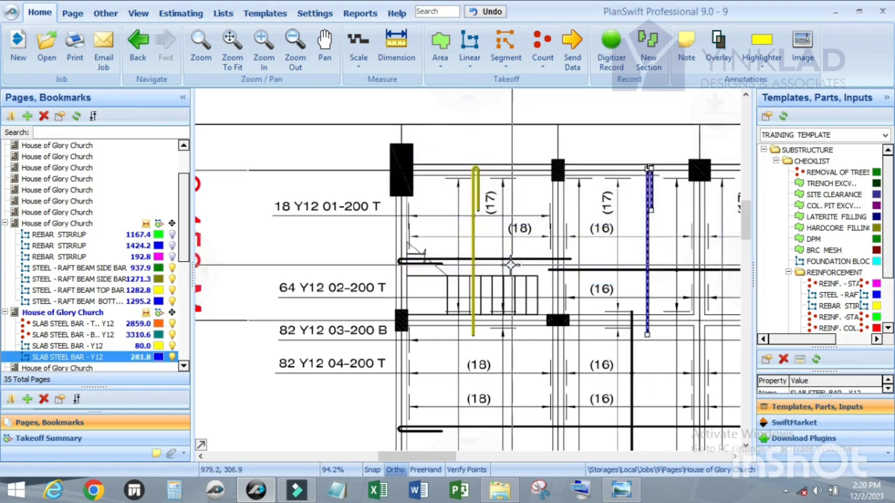
Review the slab steel bar weights in the takeoff legend below the ground floor slab plan.
scroll(490, 237, down, 2)
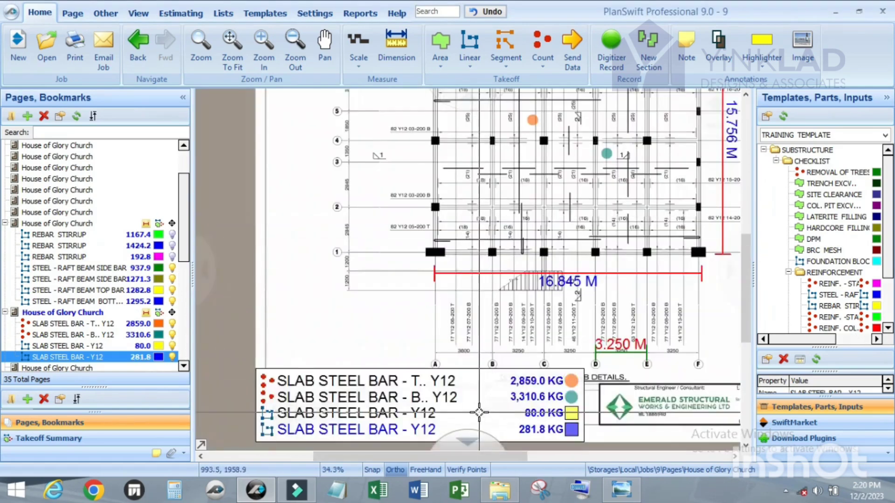
scroll(480, 414, up, 2)
scroll(487, 331, down, 3)
scroll(522, 385, up, 2)
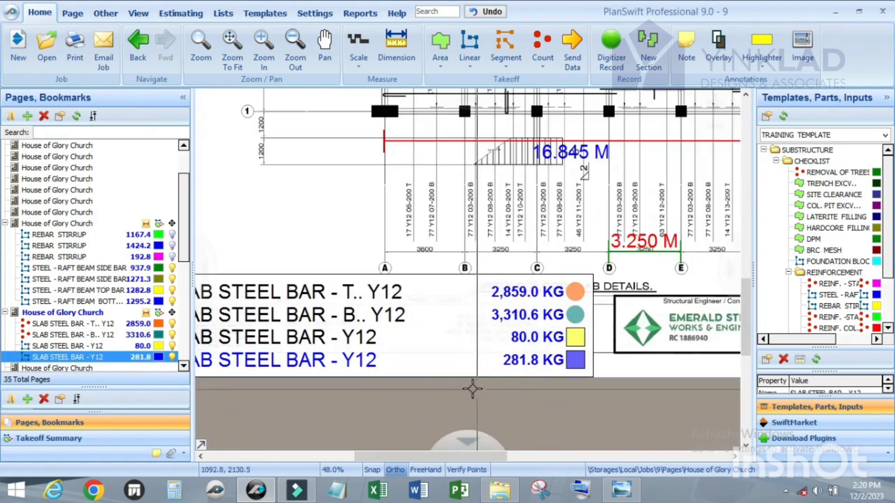
scroll(461, 384, down, 2)
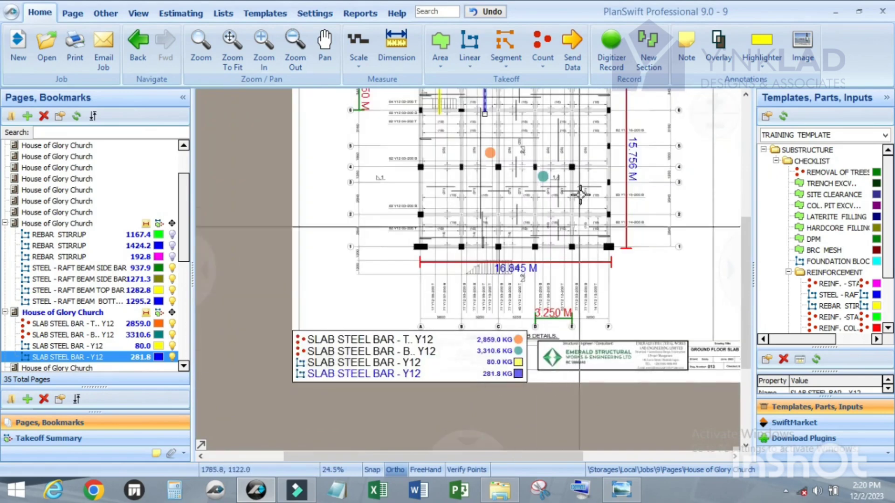
scroll(515, 219, up, 2)
scroll(420, 233, down, 2)
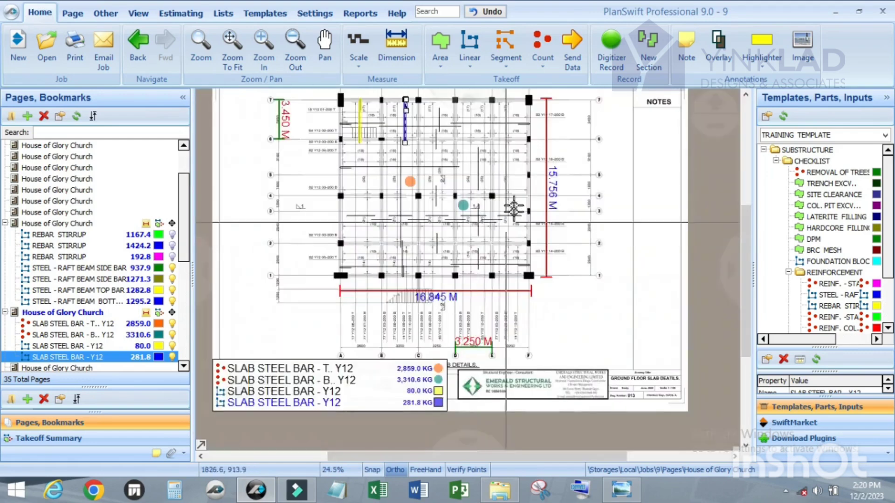
Examine the hooked bar near grid F on grid line 1 and follow its line down to its bar callout.
scroll(513, 215, up, 3)
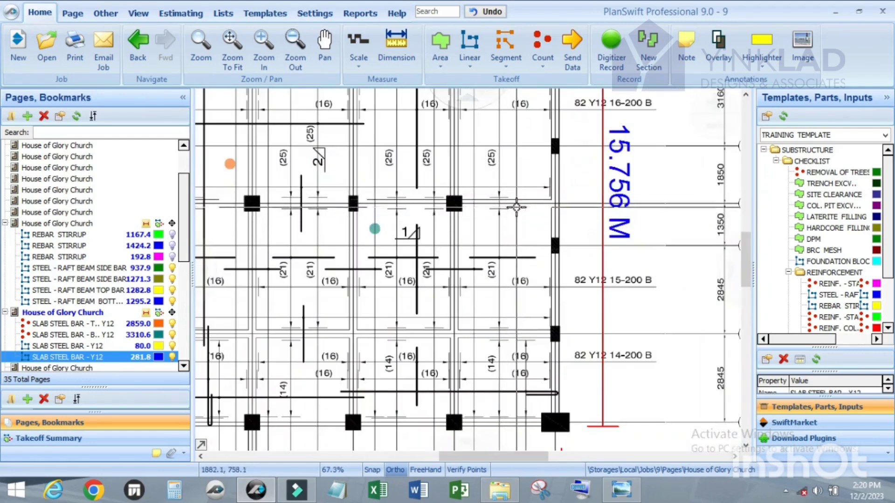
scroll(448, 364, down, 2)
scroll(457, 363, up, 2)
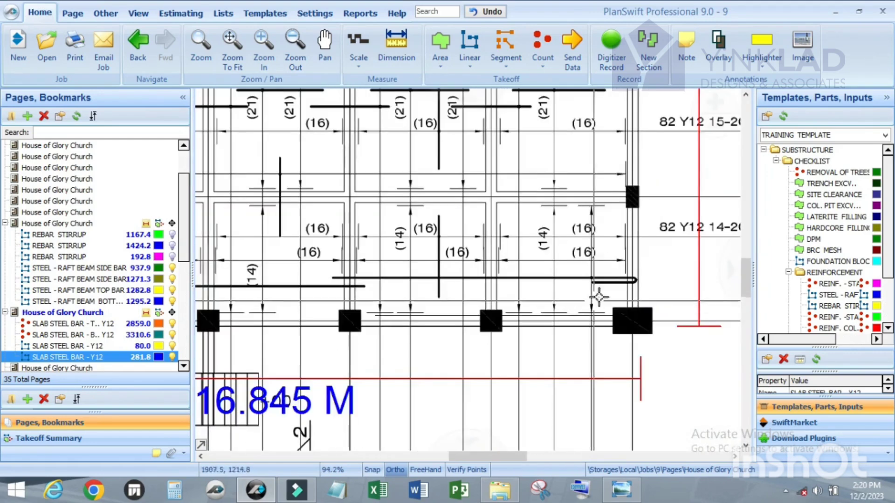
scroll(595, 236, down, 2)
scroll(595, 321, up, 2)
scroll(594, 321, up, 1)
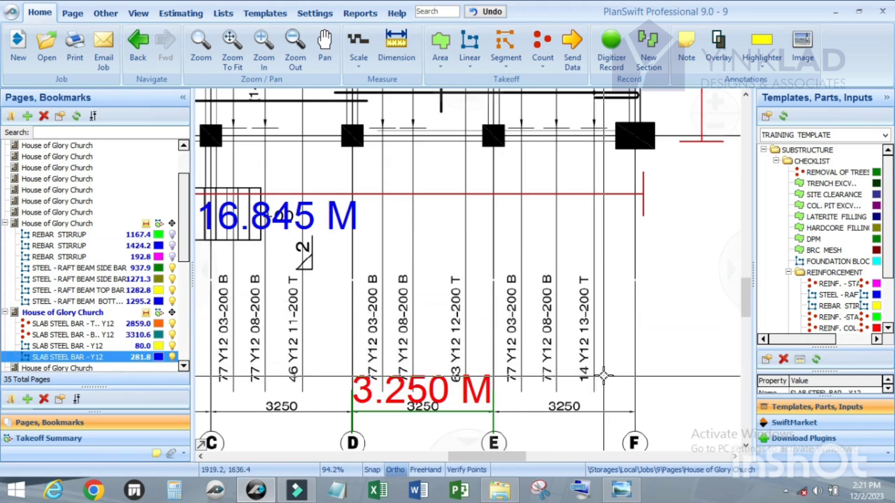
scroll(604, 374, up, 3)
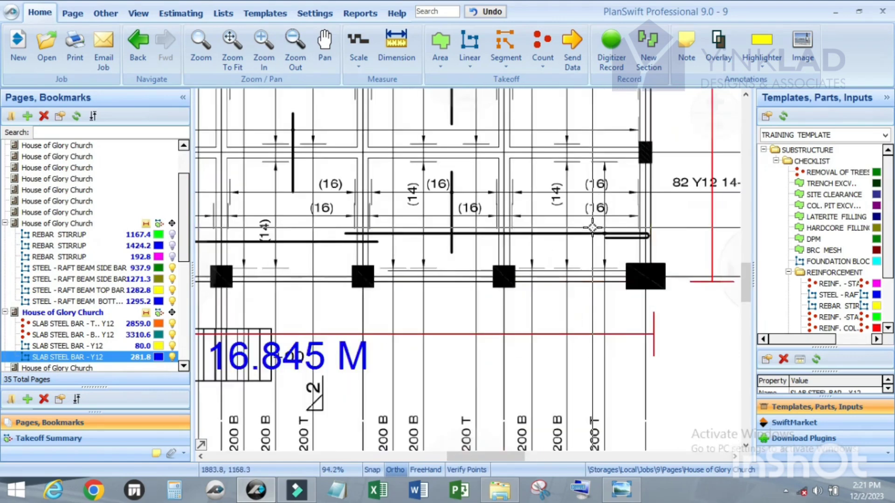
drag(605, 204, 626, 227)
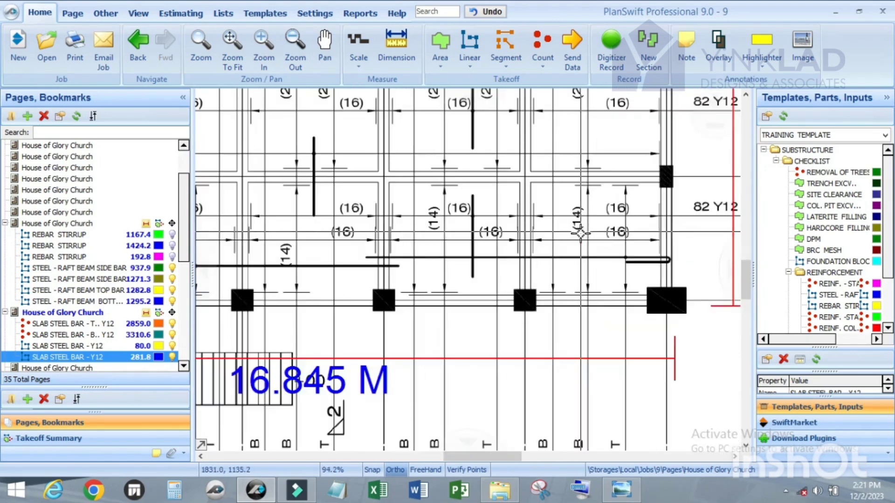
Create a takeoff item from the linear SLAB STEEL BAR template with diameter 12, bar weight .889 KG and 14 steel bars.
scroll(819, 289, down, 2)
click(825, 292)
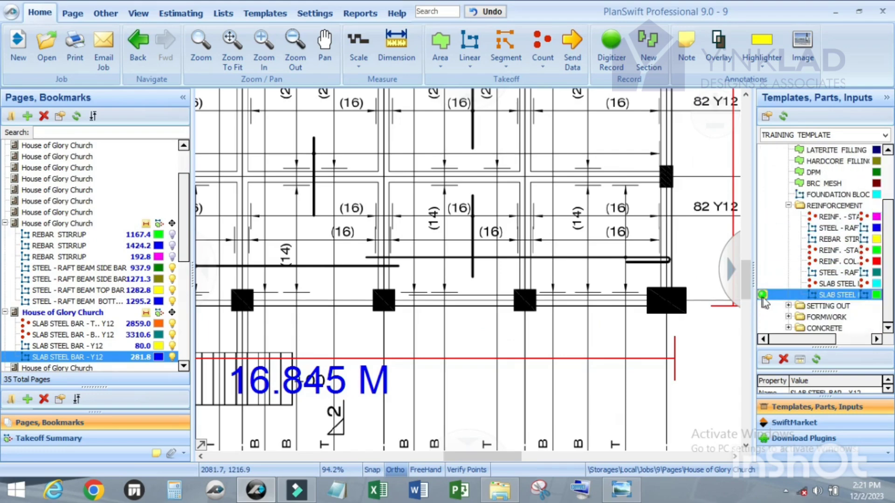
double_click(765, 296)
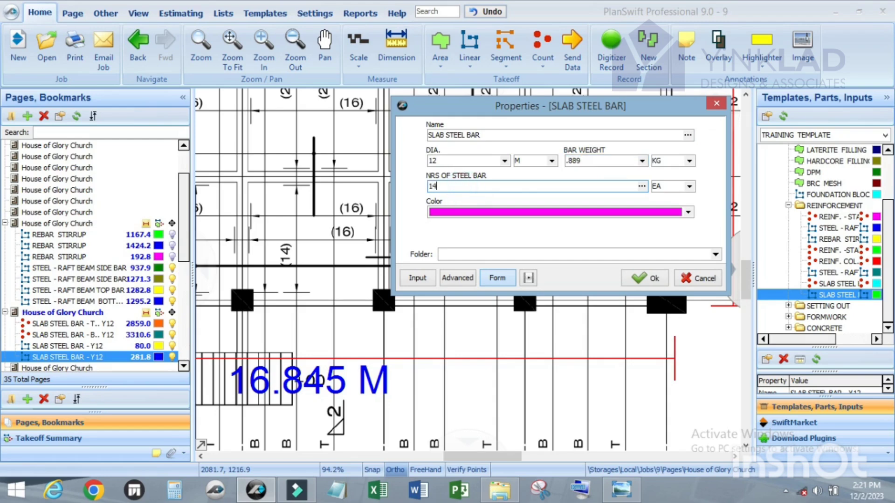
click(644, 279)
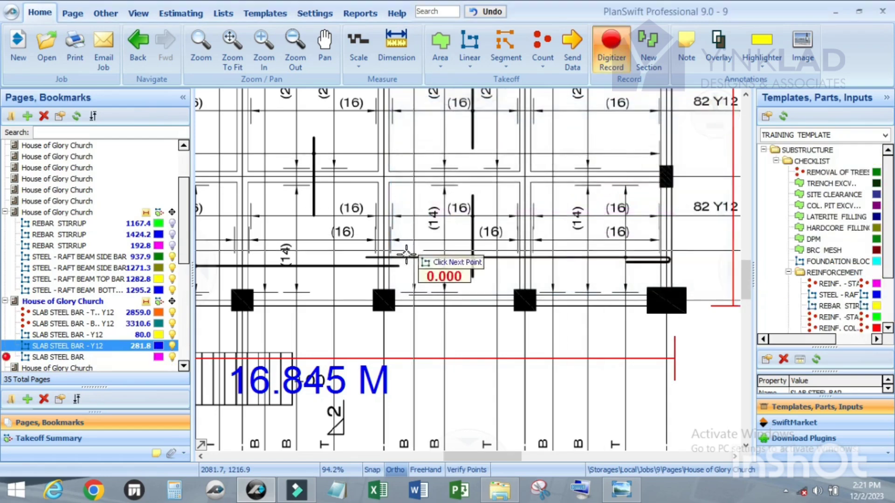
Trace the straight run of the hooked bar above grid line 1, about 7 m from its plain end to the hook near grid F.
scroll(365, 255, up, 10)
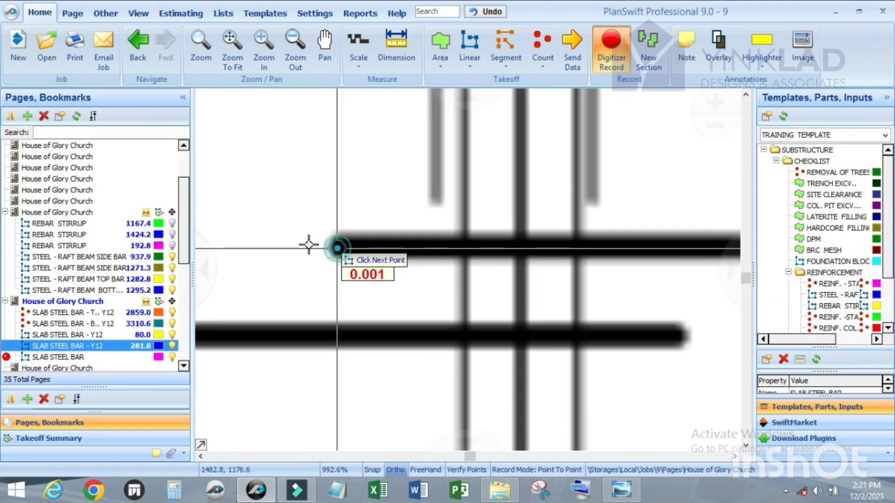
scroll(316, 250, down, 11)
scroll(565, 242, up, 2)
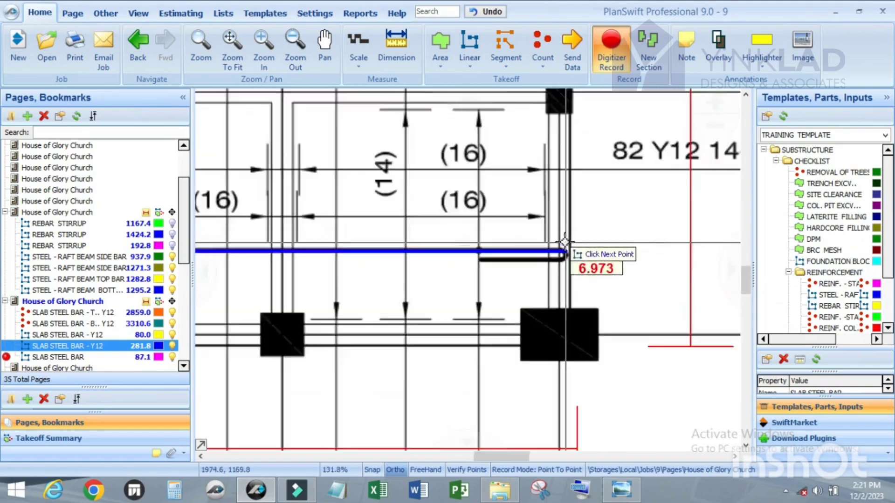
scroll(565, 242, up, 7)
click(552, 292)
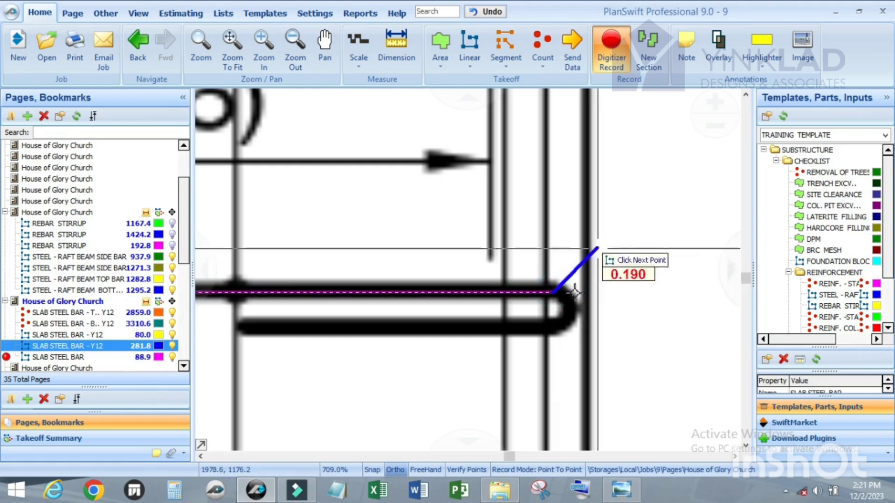
Trace the bar's hook near grid F as an arc, add its return leg of about 0.93 m and finish the takeoff.
scroll(583, 349, up, 3)
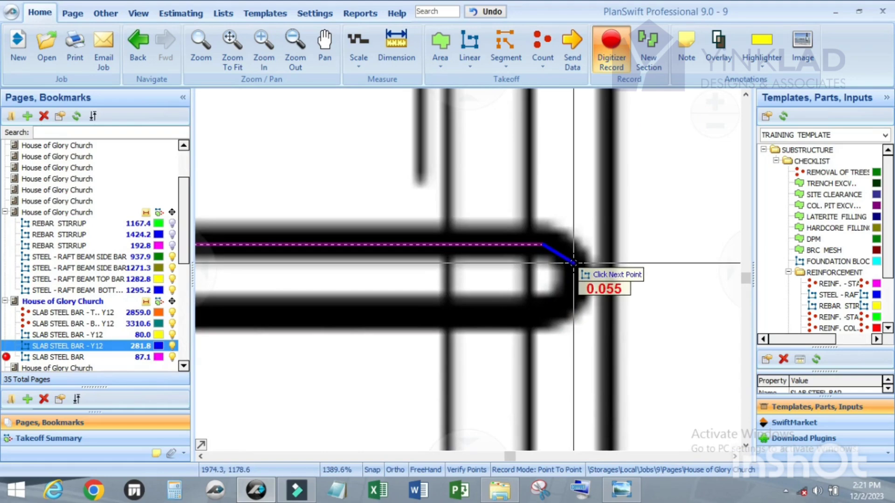
key(a)
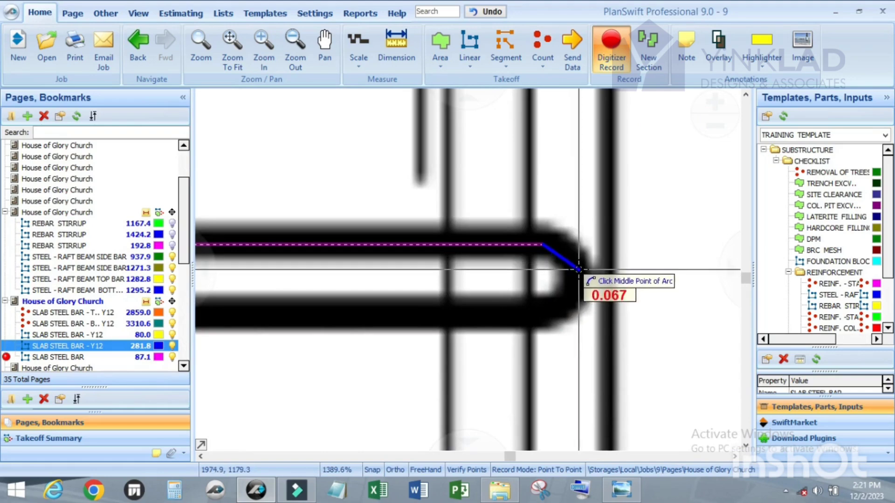
click(578, 270)
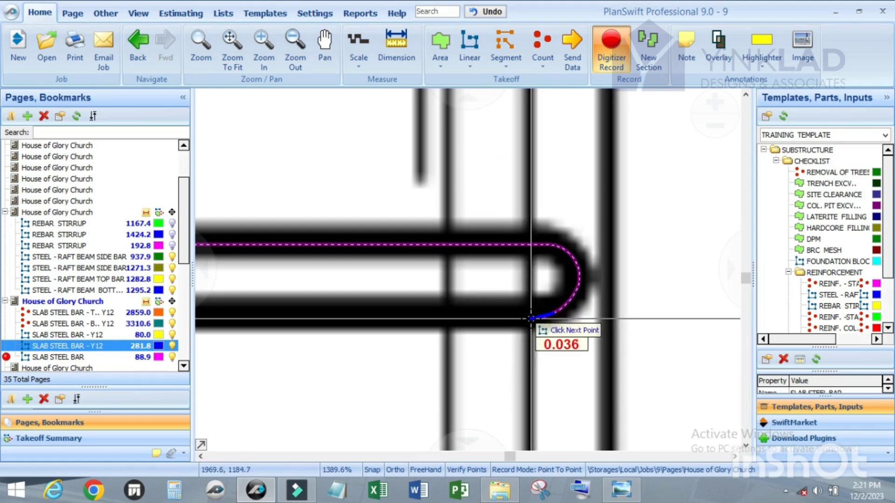
scroll(475, 320, down, 3)
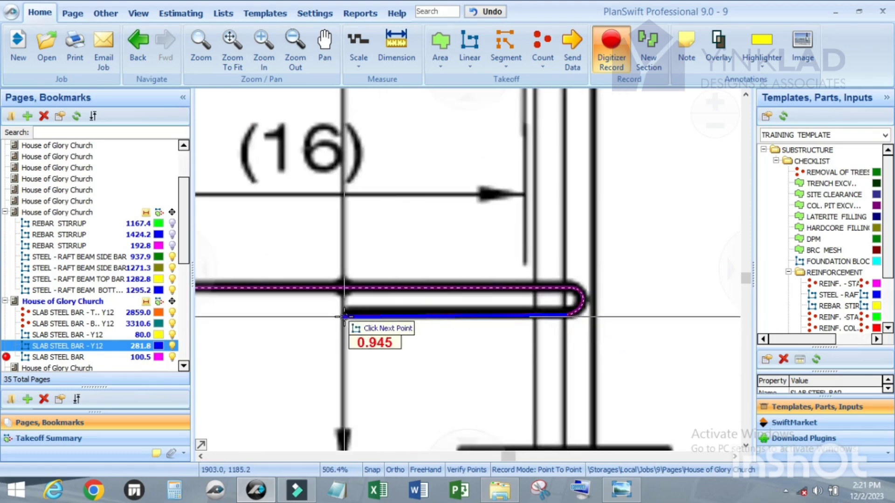
scroll(344, 321, up, 2)
key(shift)
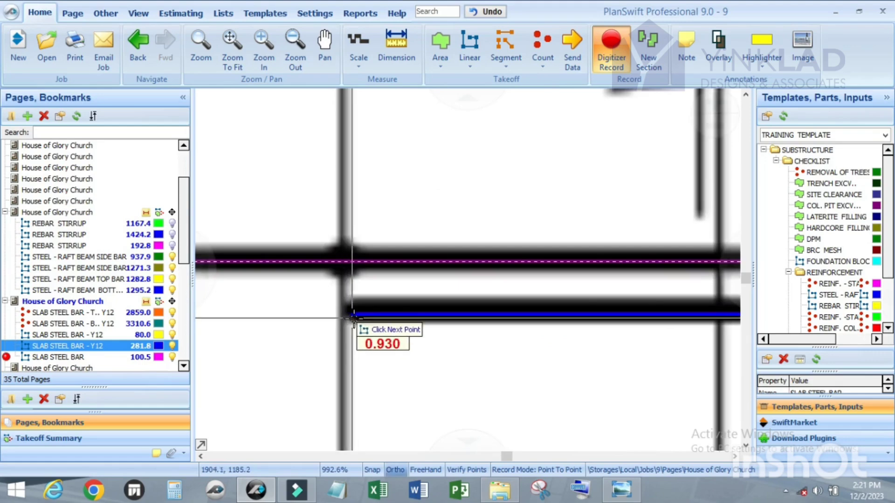
double_click(348, 317)
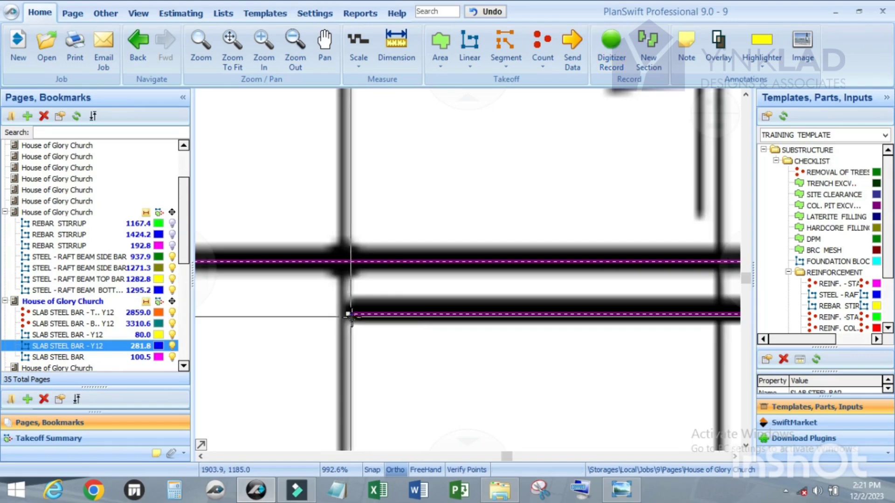
Review the new SLAB STEEL BAR weight in the takeoff legend and examine the Y12 bar callouts below the ground floor slab plan.
scroll(514, 258, down, 8)
scroll(514, 258, down, 3)
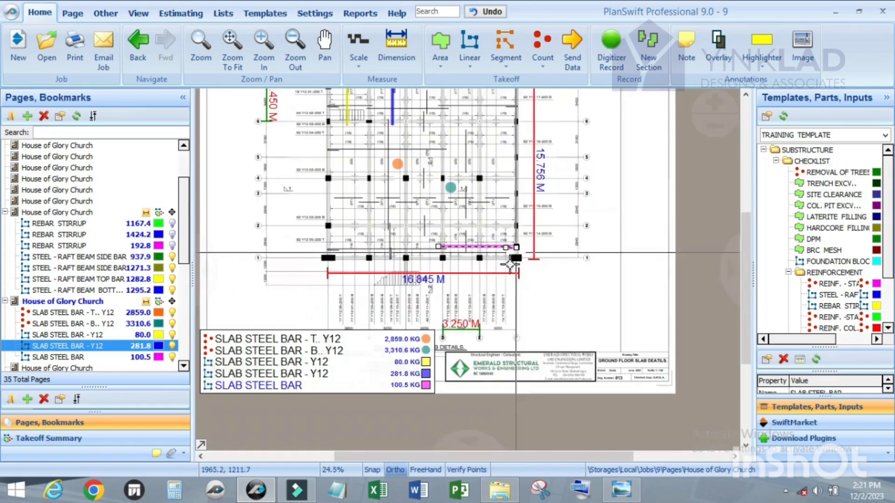
scroll(405, 395, up, 4)
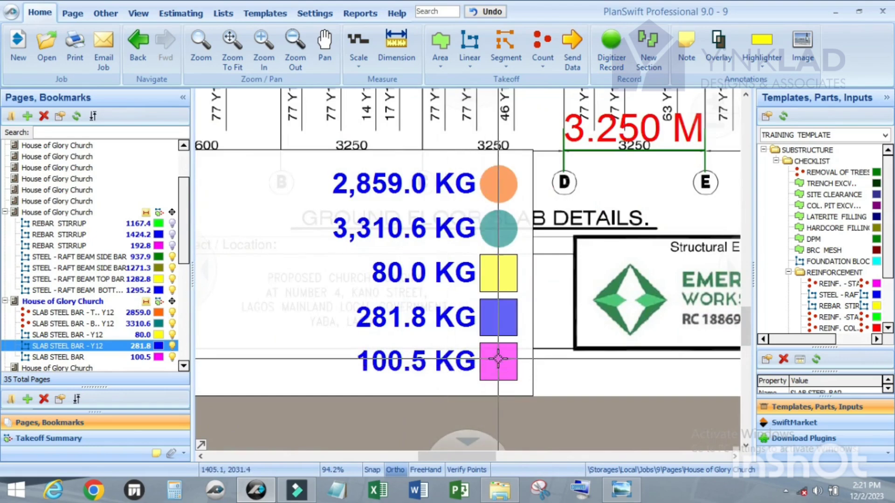
scroll(483, 367, down, 3)
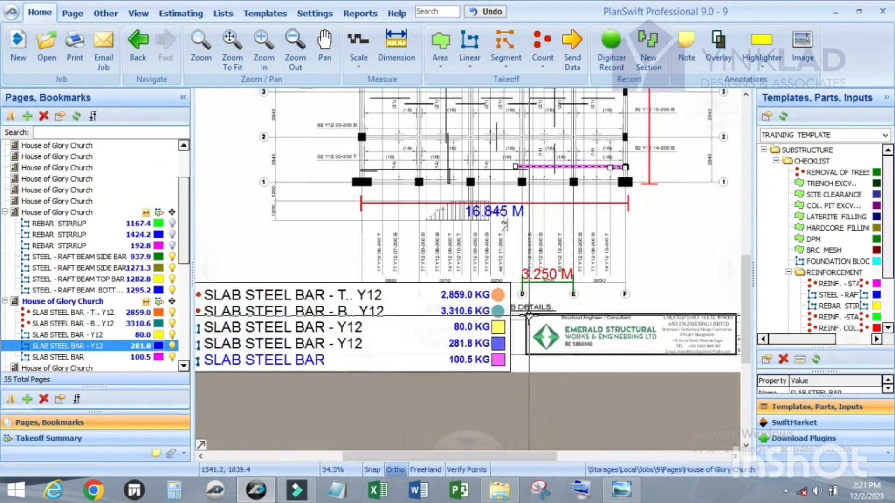
scroll(529, 316, down, 1)
click(575, 262)
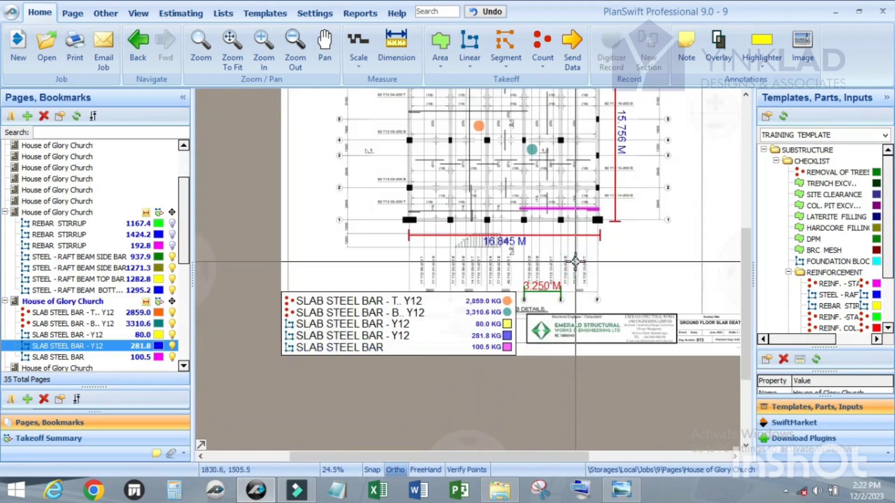
scroll(577, 262, up, 1)
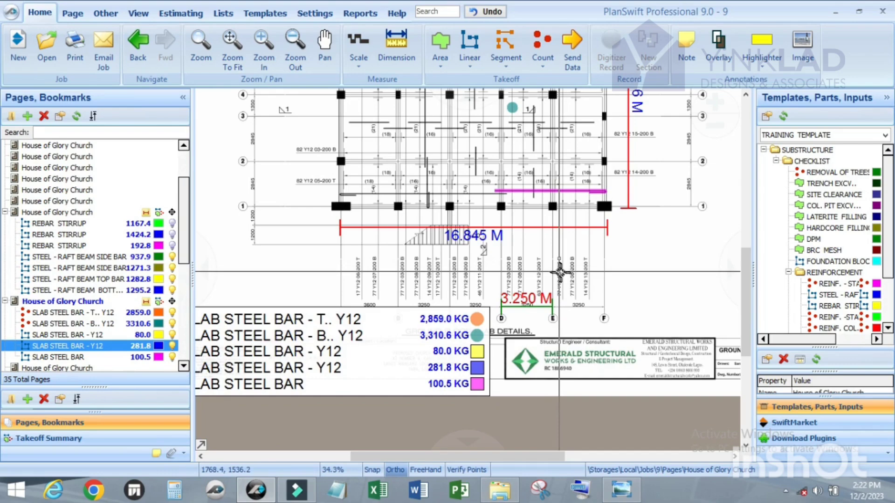
scroll(583, 268, down, 1)
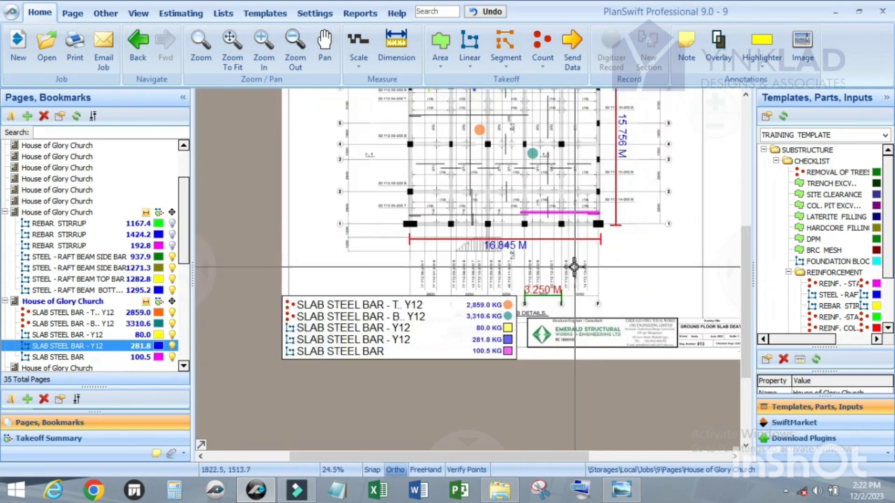
scroll(479, 252, up, 1)
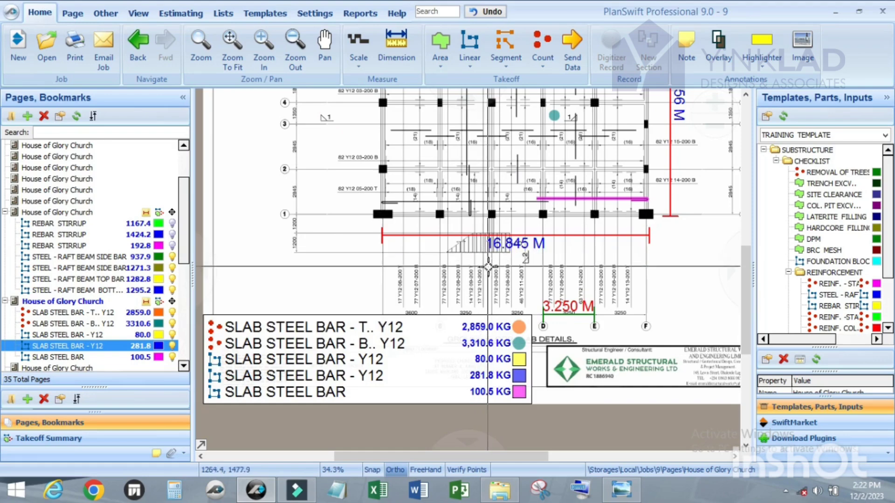
scroll(479, 251, up, 2)
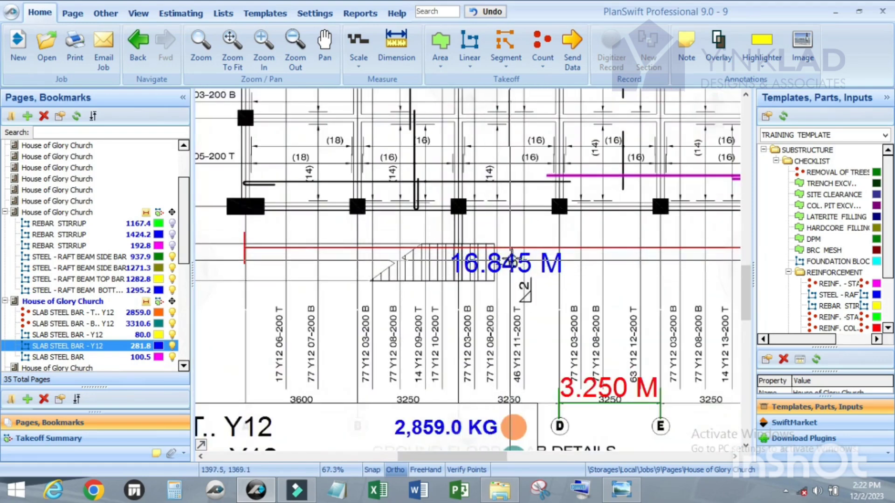
scroll(512, 256, down, 2)
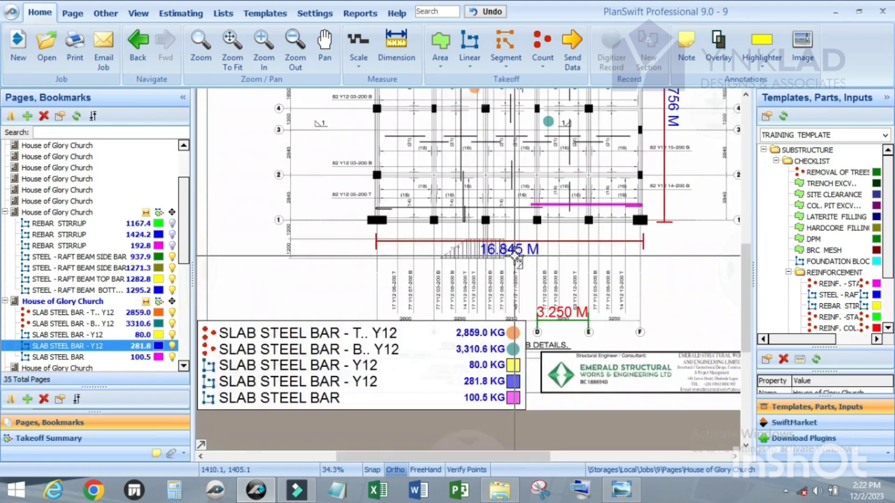